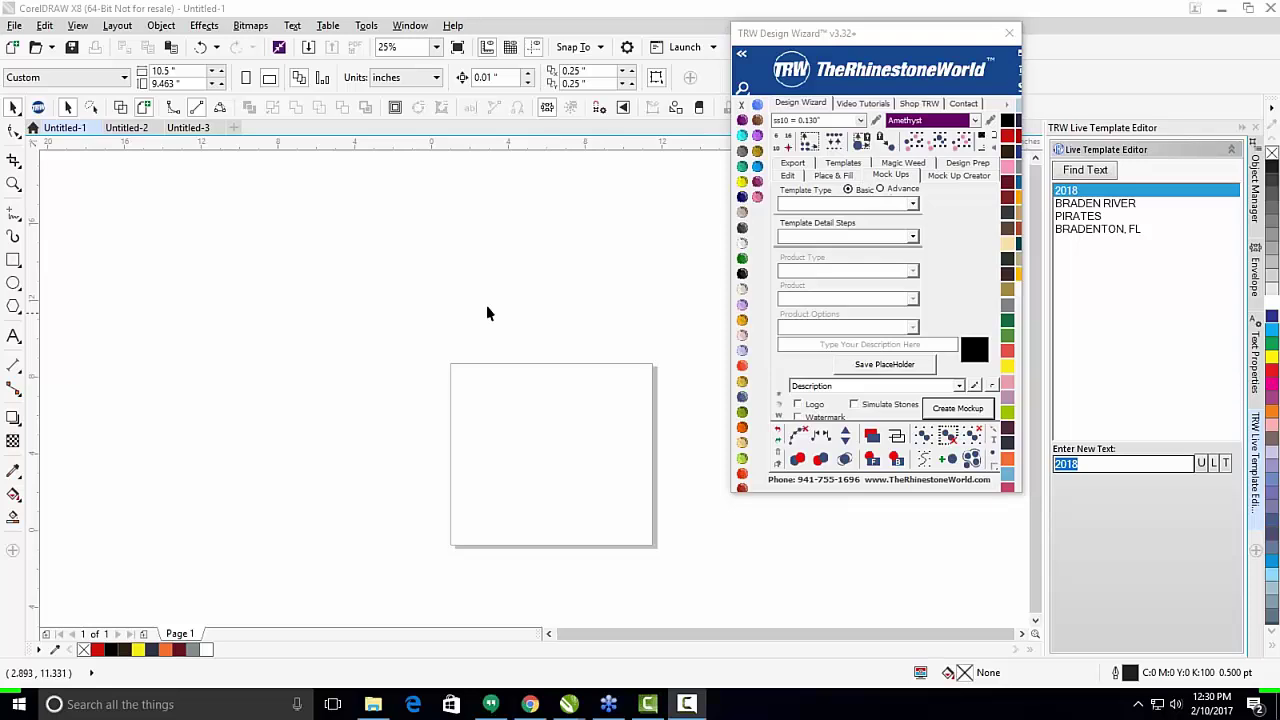
Zoom the blank Untitled-1 page view and open the Layout menu.
{"action": "scroll", "coordinate": [408, 254], "scroll_direction": "down", "scroll_amount": 1}
{"action": "scroll", "coordinate": [478, 345], "scroll_direction": "up", "scroll_amount": 2}
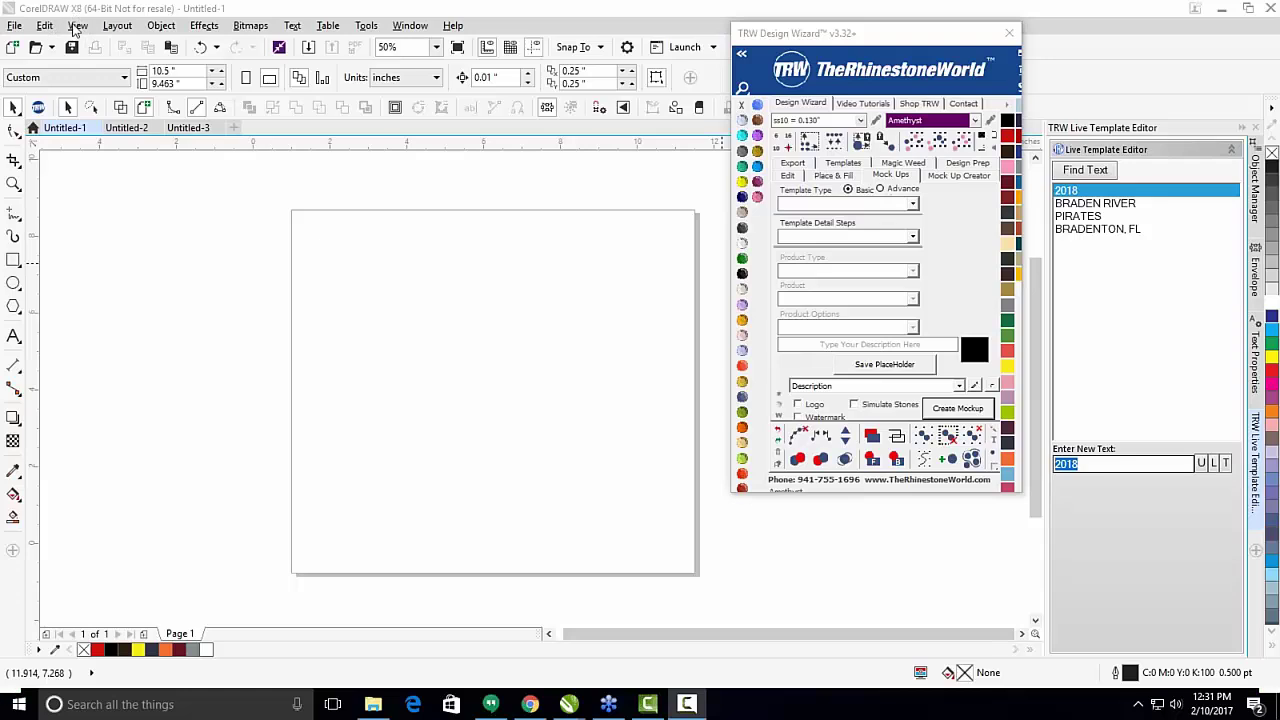
{"action": "left_click", "coordinate": [125, 28]}
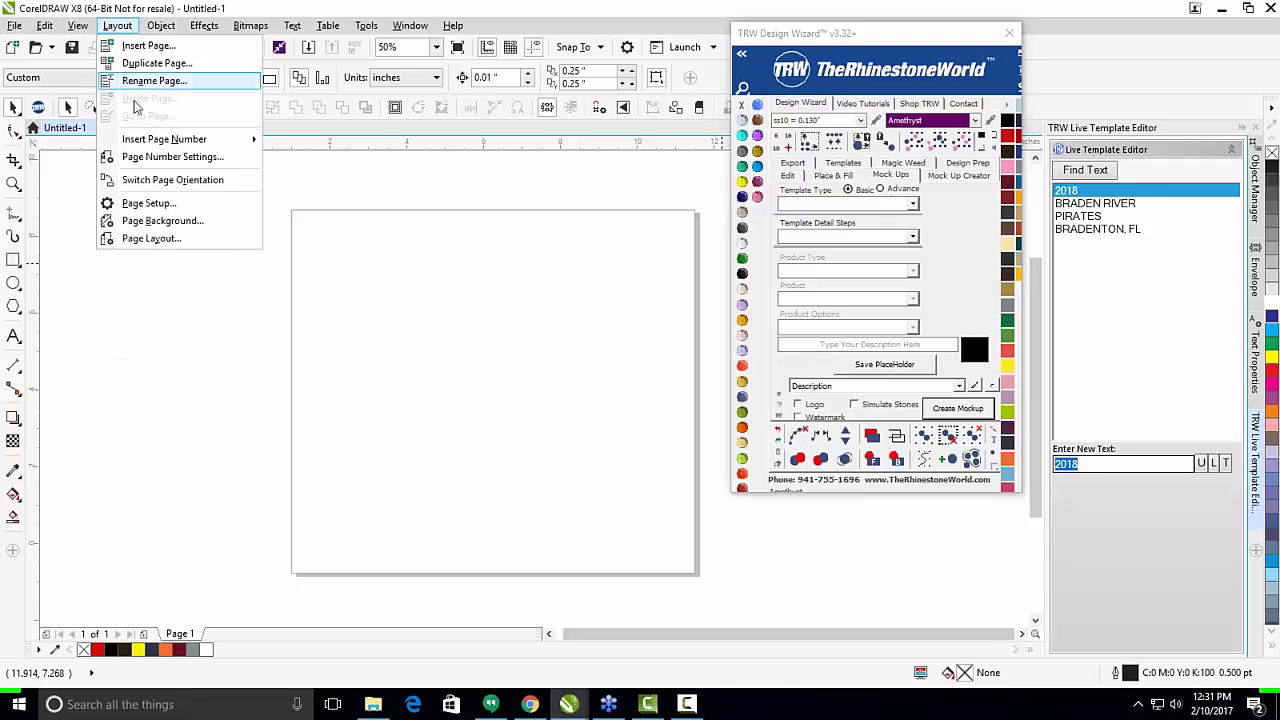
Open Options via Page Setup and go to the Workspace > Save backup settings.
{"action": "left_click", "coordinate": [178, 207]}
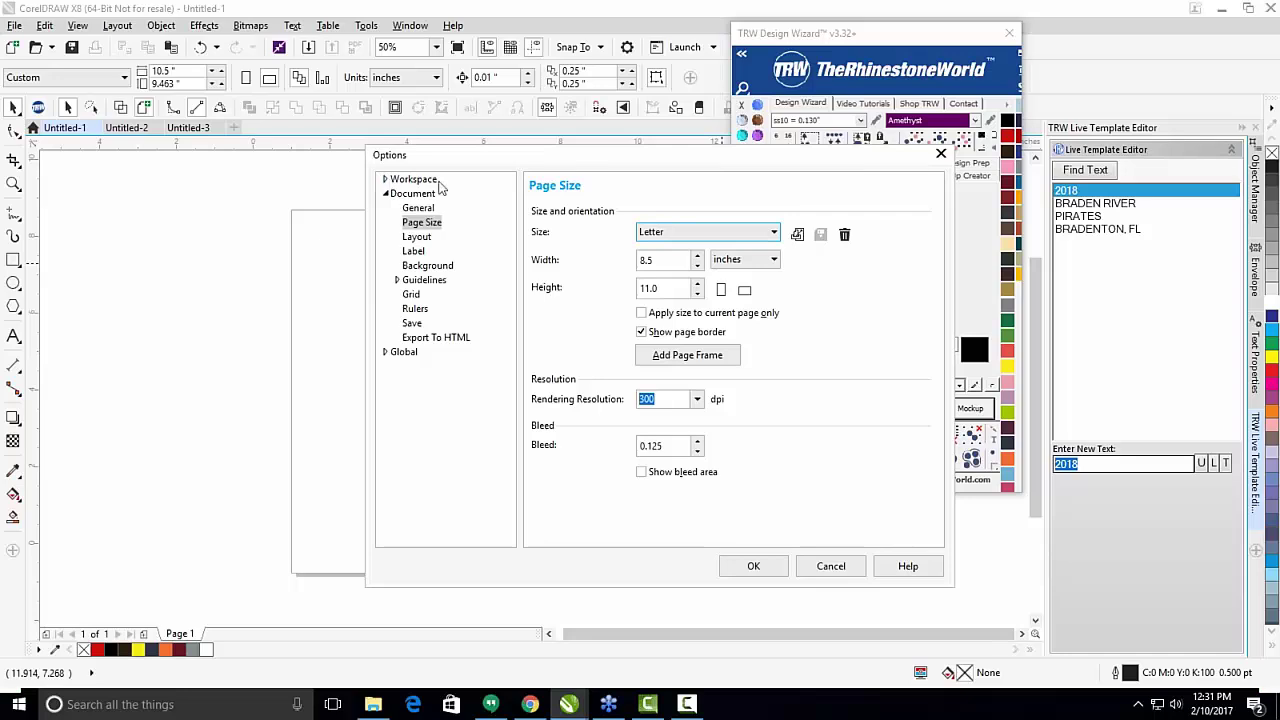
{"action": "left_click", "coordinate": [385, 180]}
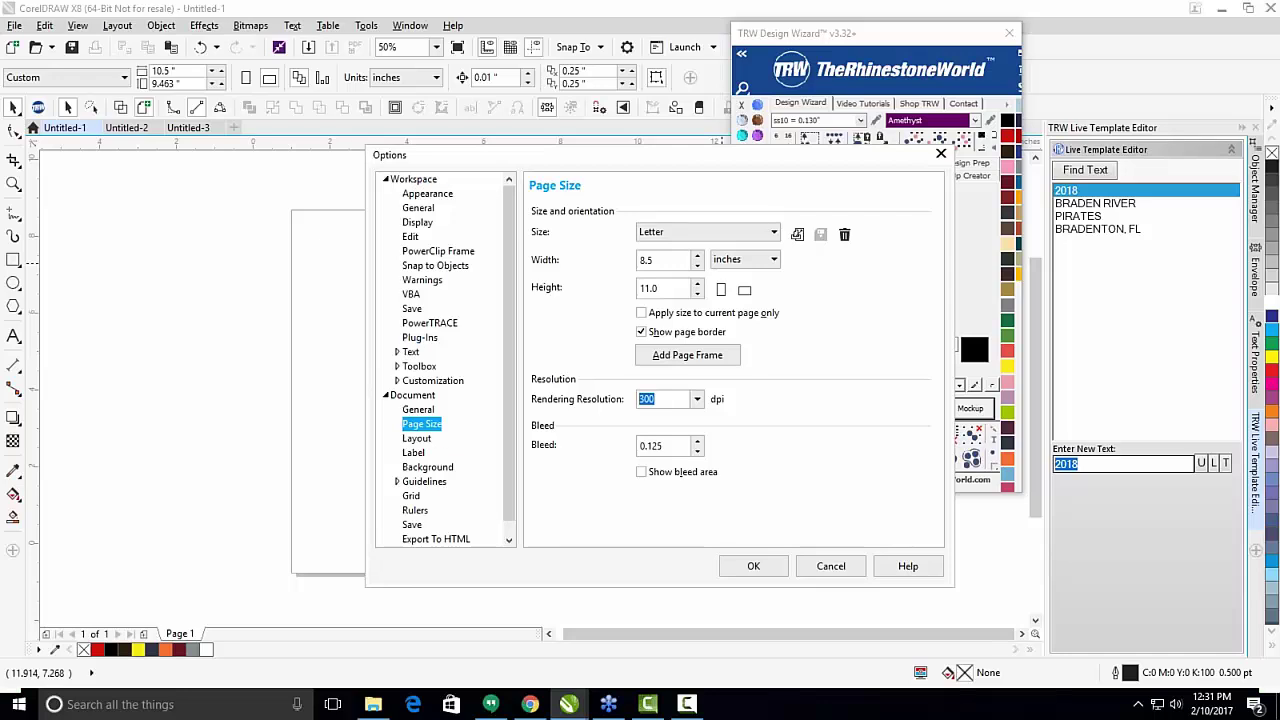
{"action": "left_click", "coordinate": [411, 309]}
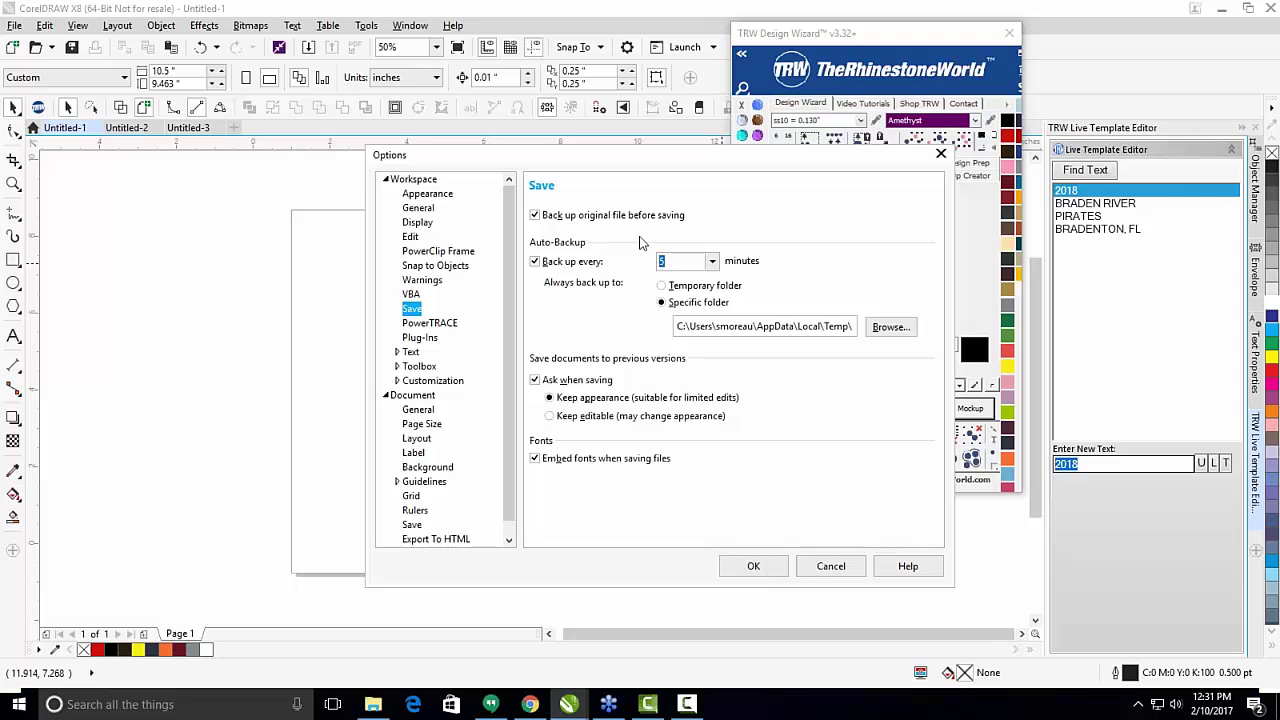
Keep auto-backup every 5 minutes to the Temporary folder, and move the Options dialog right.
{"action": "left_click", "coordinate": [712, 261]}
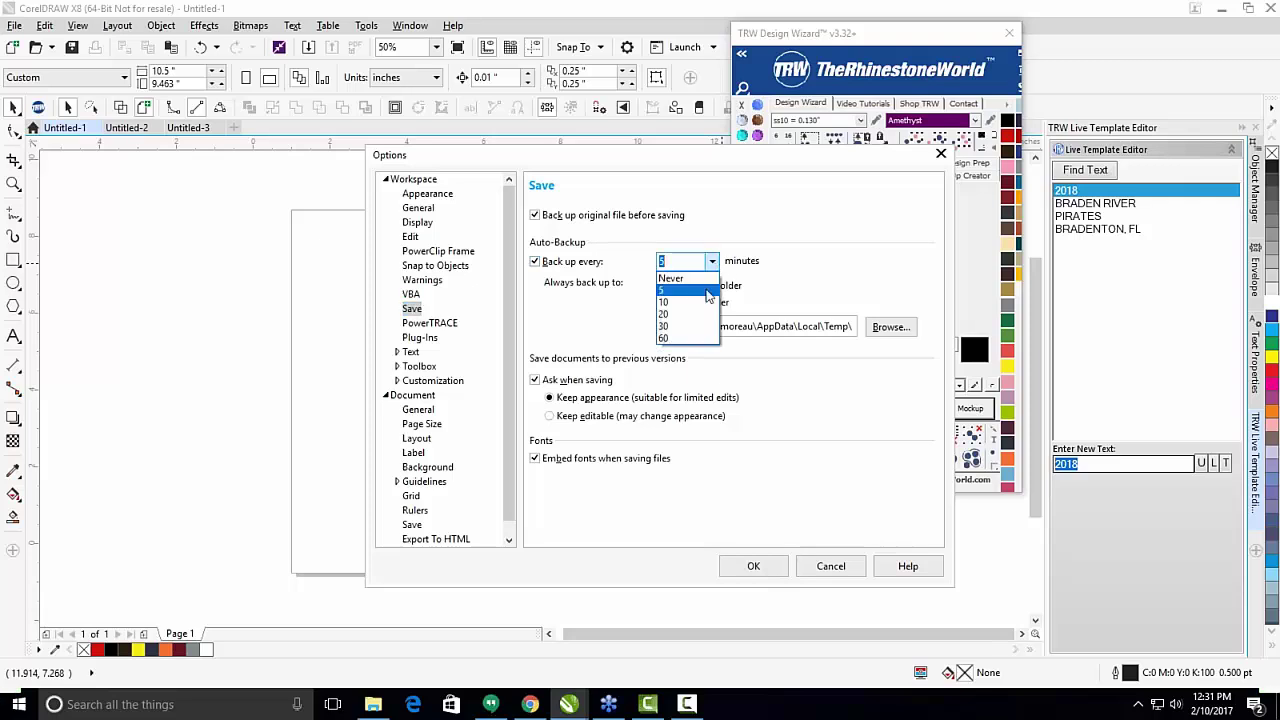
{"action": "left_click", "coordinate": [690, 290]}
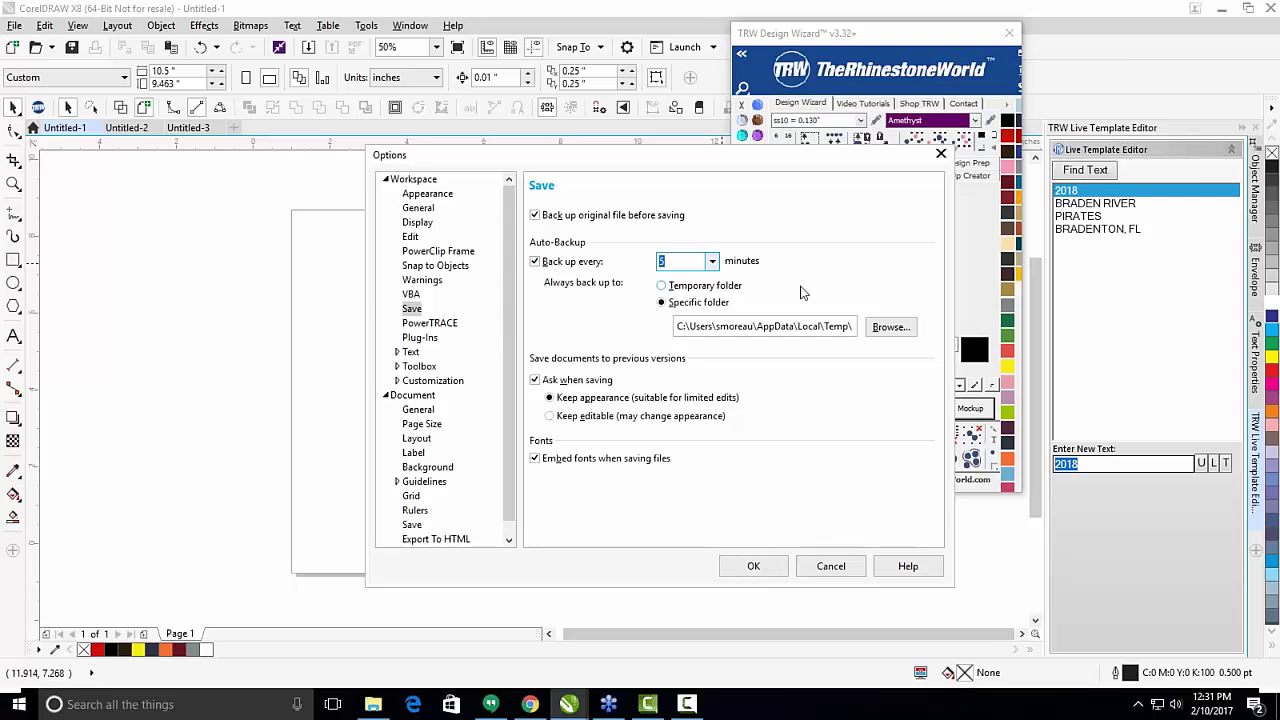
{"action": "left_click", "coordinate": [720, 285]}
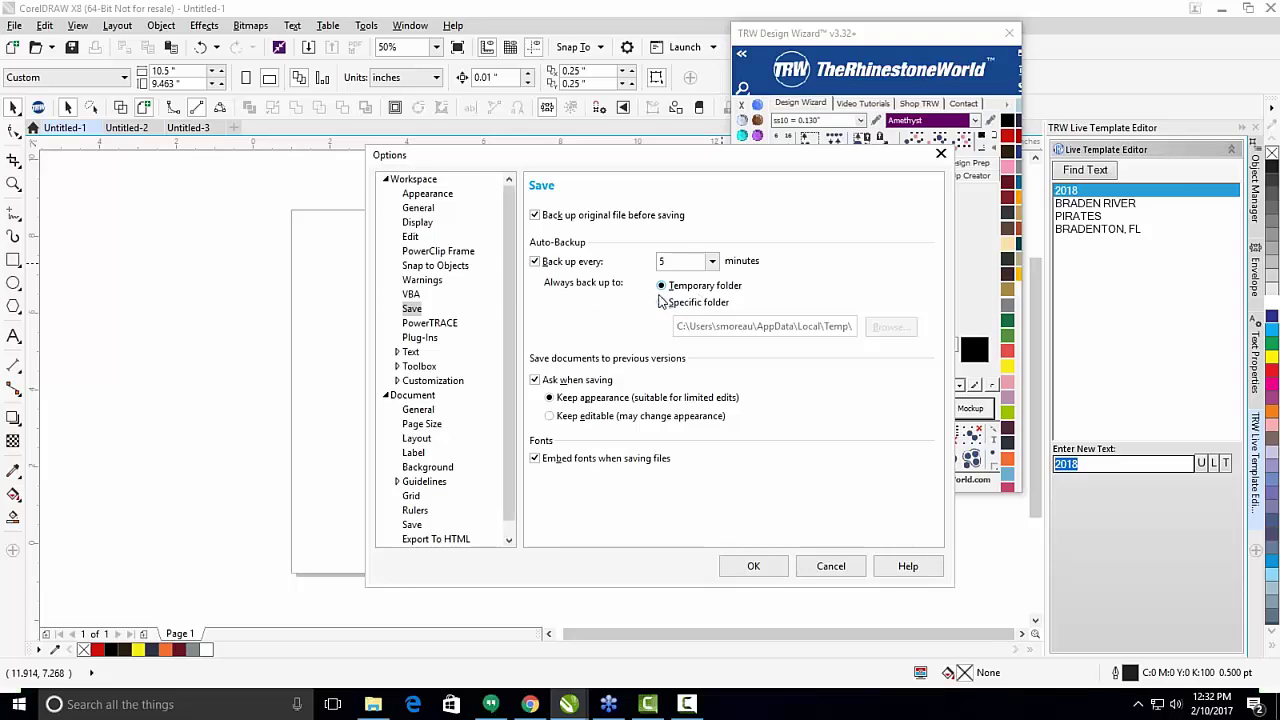
{"action": "left_click", "coordinate": [661, 302]}
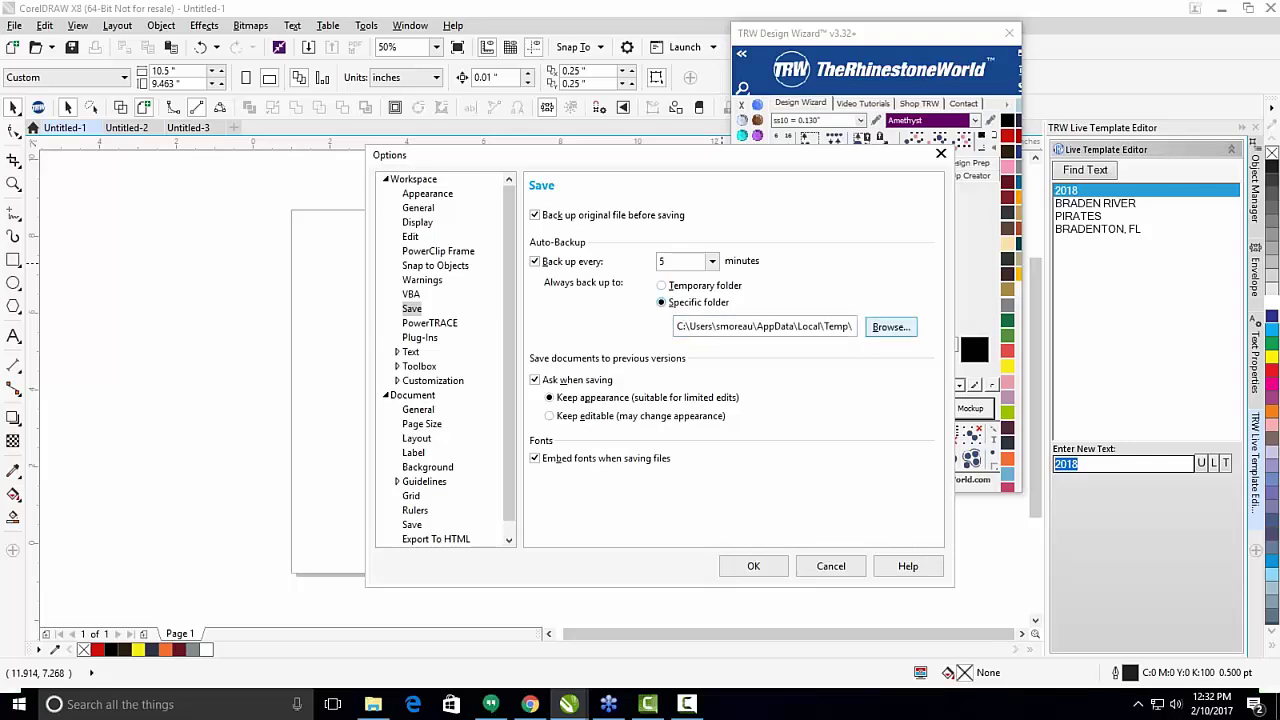
{"action": "left_click", "coordinate": [890, 327]}
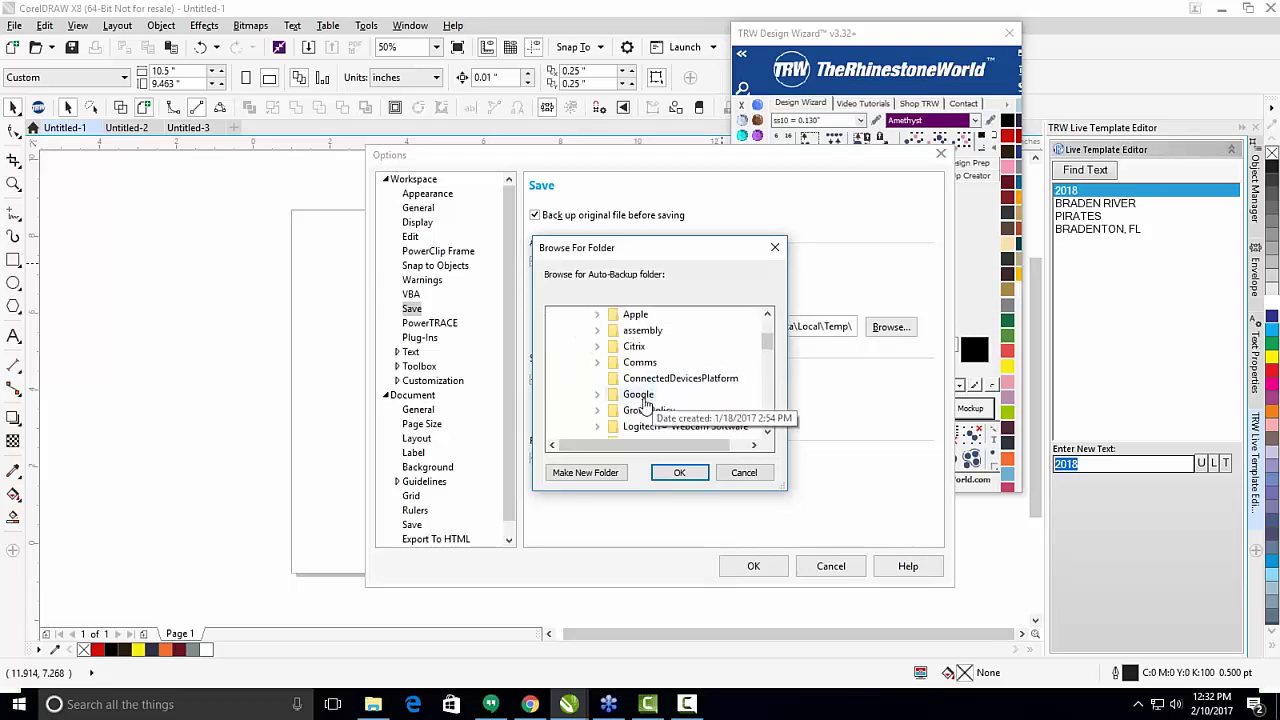
{"action": "scroll", "coordinate": [645, 403], "scroll_direction": "down", "scroll_amount": 3}
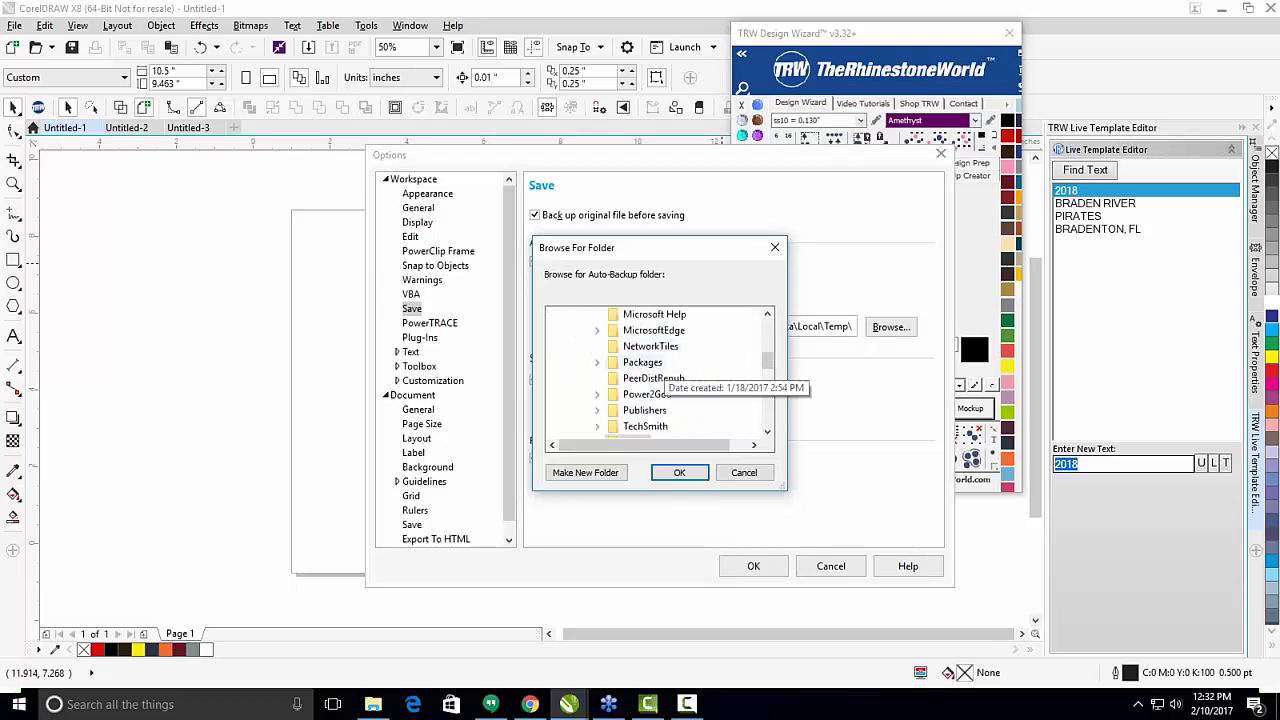
{"action": "scroll", "coordinate": [660, 375], "scroll_direction": "down", "scroll_amount": 5}
{"action": "scroll", "coordinate": [655, 420], "scroll_direction": "up", "scroll_amount": 6}
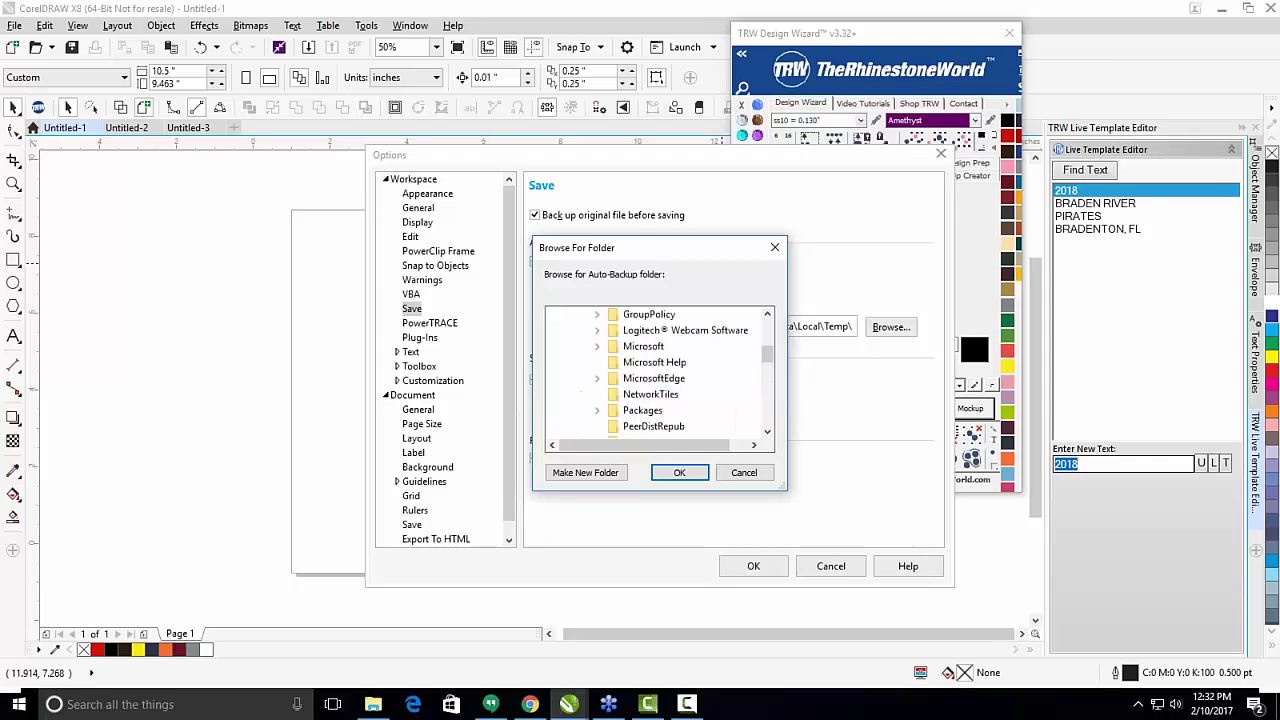
{"action": "scroll", "coordinate": [660, 375], "scroll_direction": "up", "scroll_amount": 4}
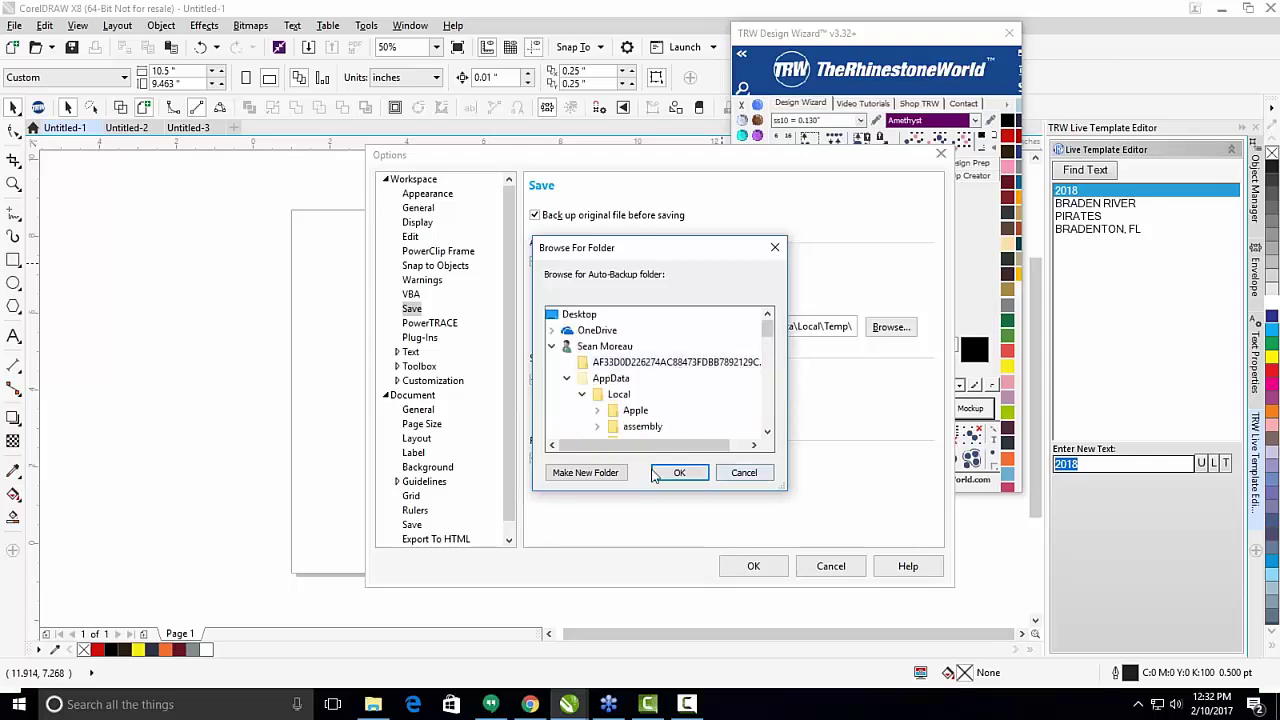
{"action": "left_click", "coordinate": [743, 472]}
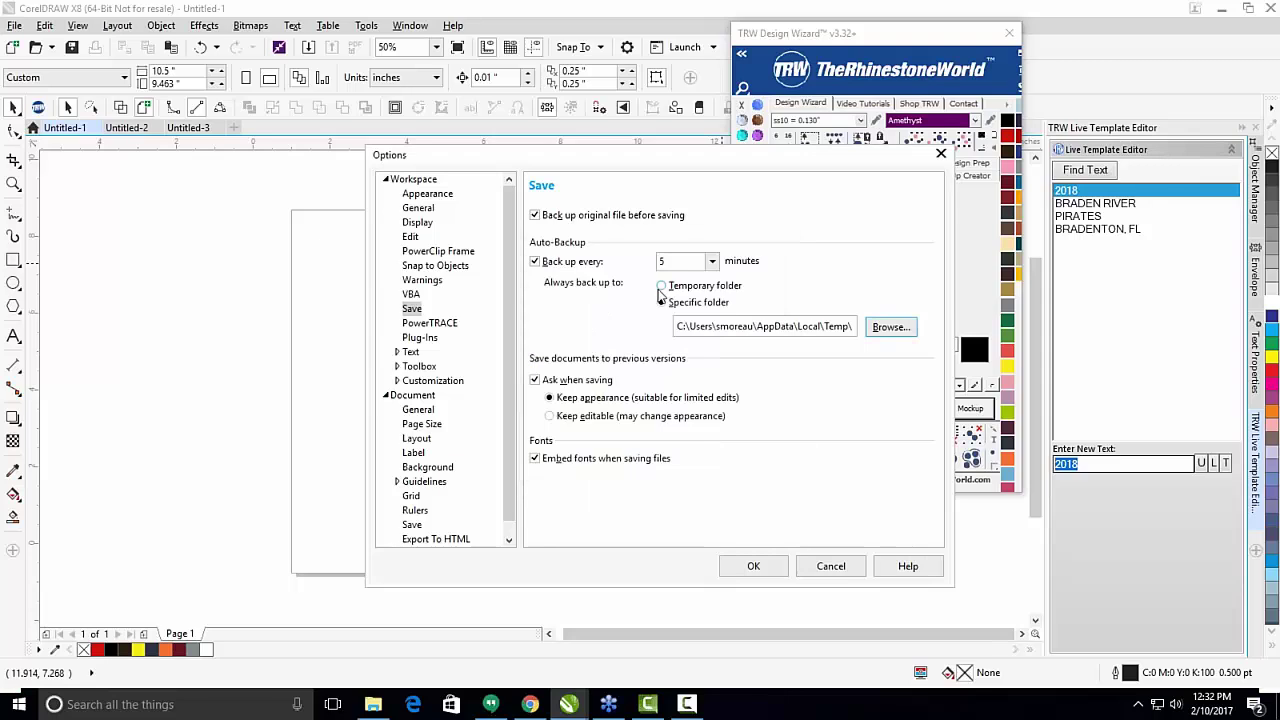
{"action": "left_click", "coordinate": [662, 287]}
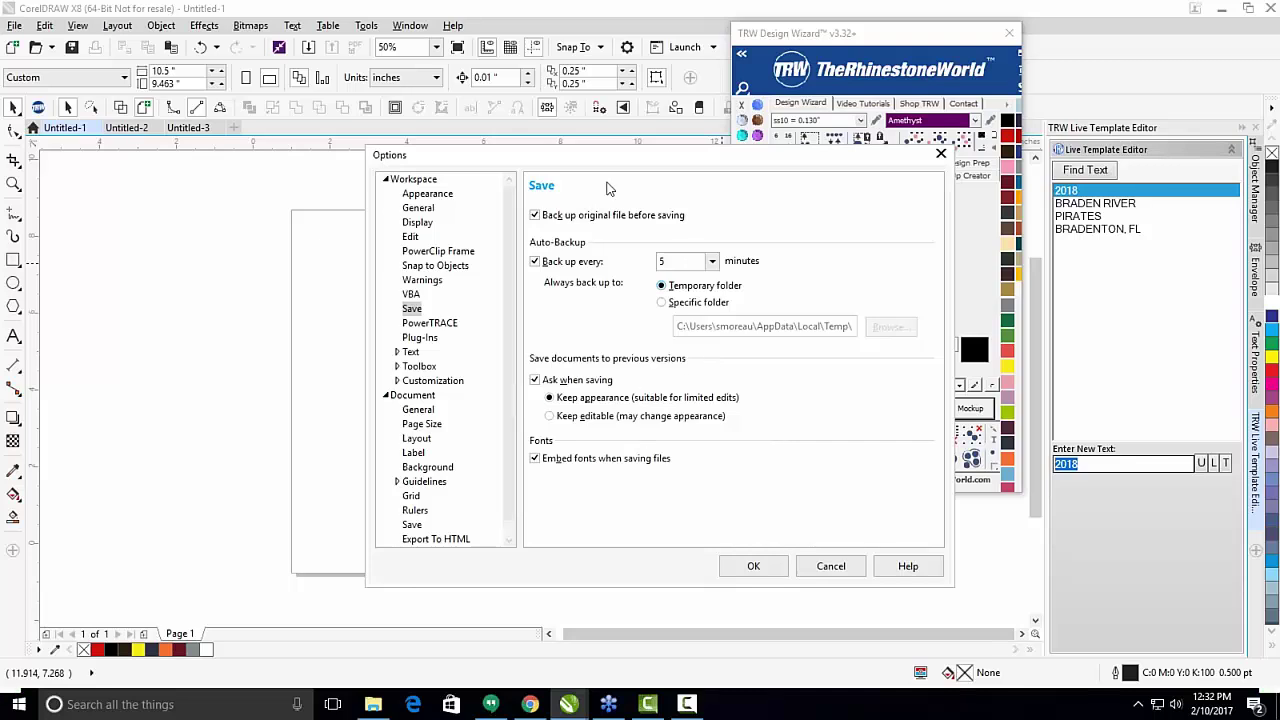
{"action": "left_click_drag", "start_coordinate": [623, 150], "coordinate": [960, 121]}
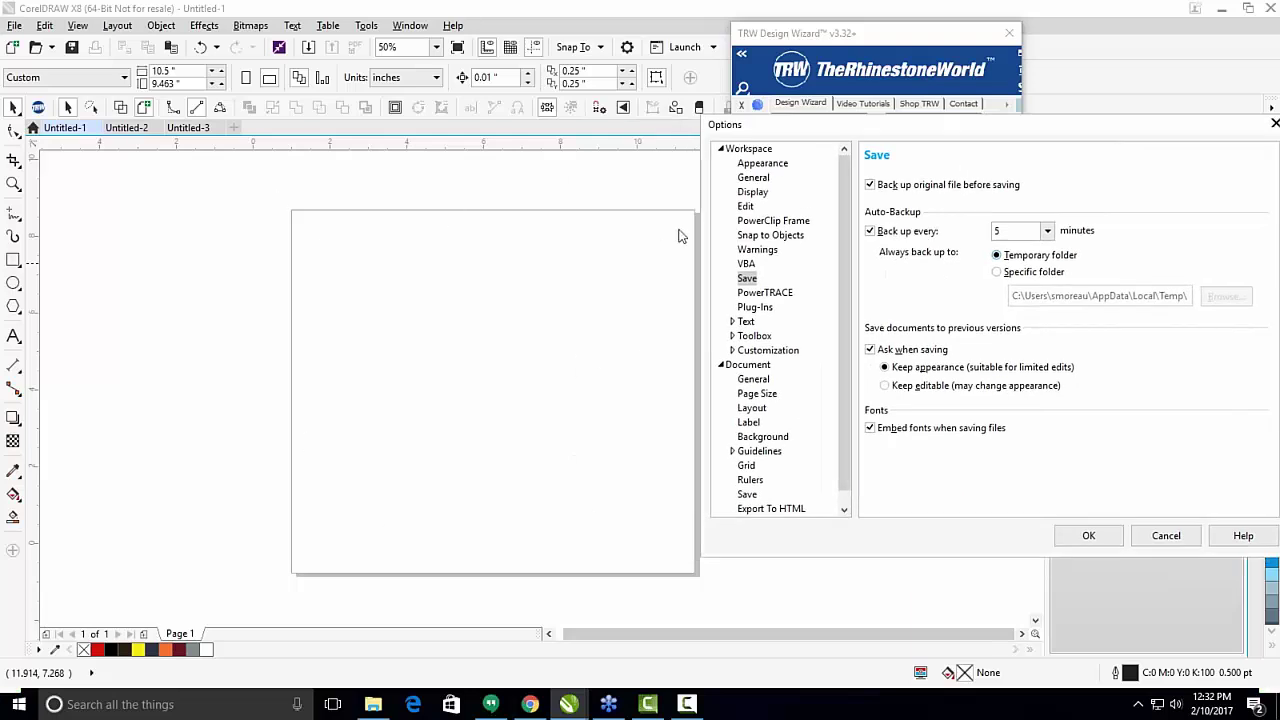
Set Page Size width 12 and height 12 inches and confirm with OK.
{"action": "left_click", "coordinate": [757, 395]}
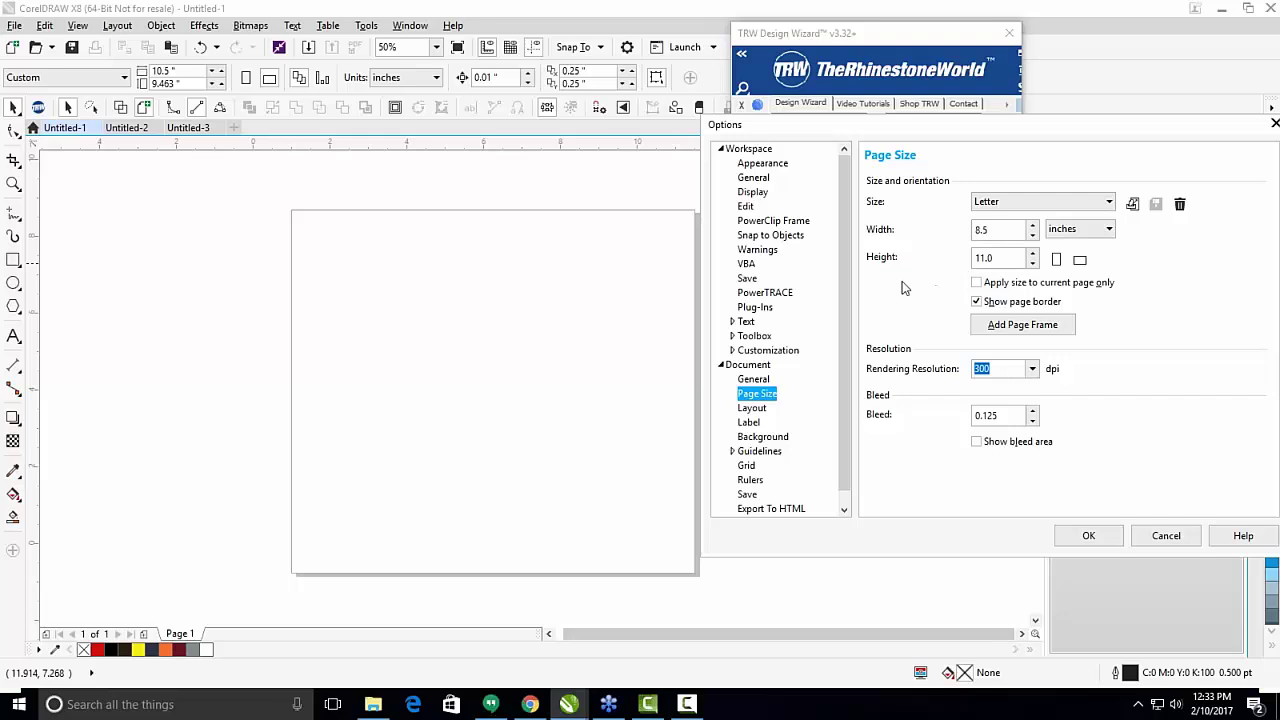
{"action": "left_click", "coordinate": [1012, 229]}
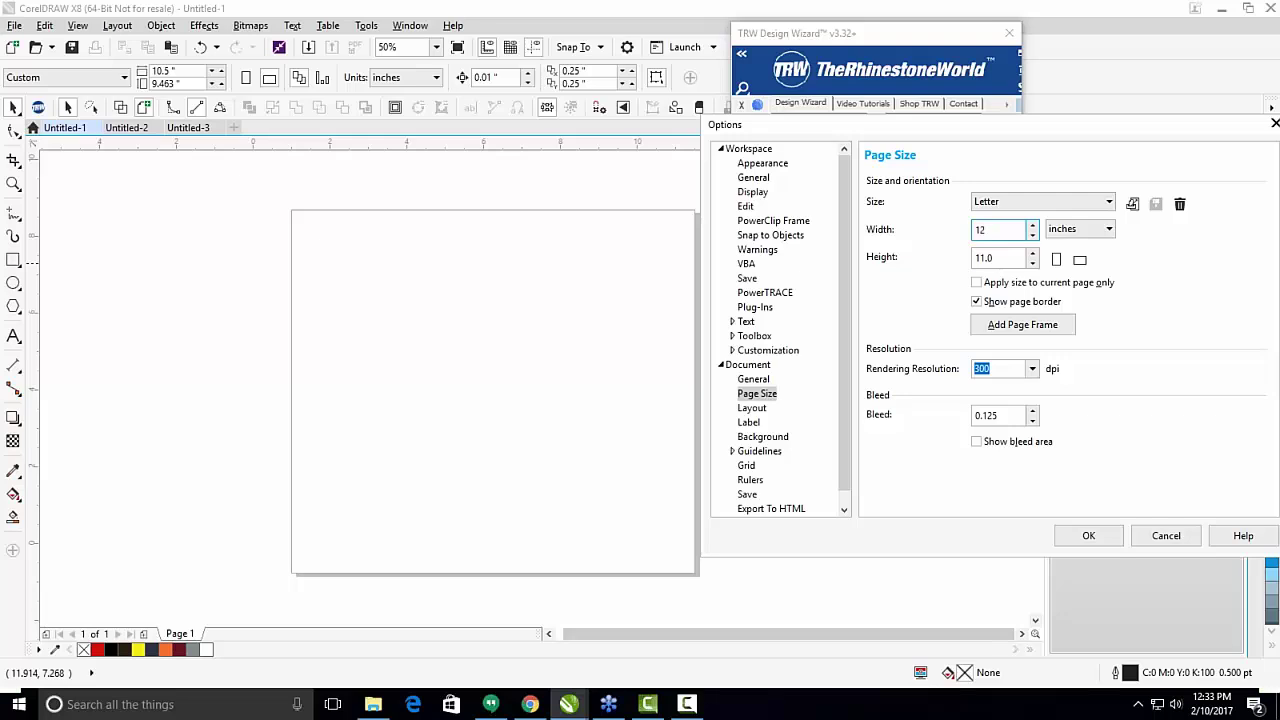
{"action": "type", "text": "12"}
{"action": "key", "text": "Tab"}
{"action": "type", "text": "12"}
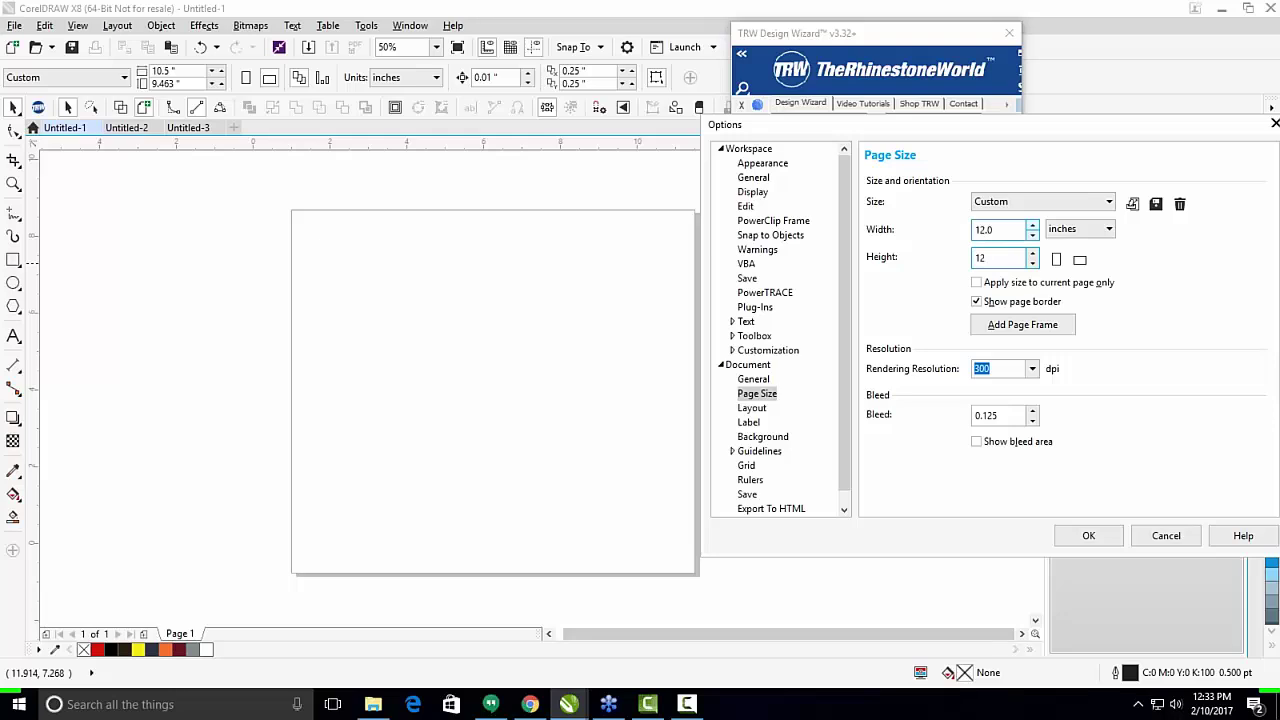
{"action": "left_click", "coordinate": [1089, 537]}
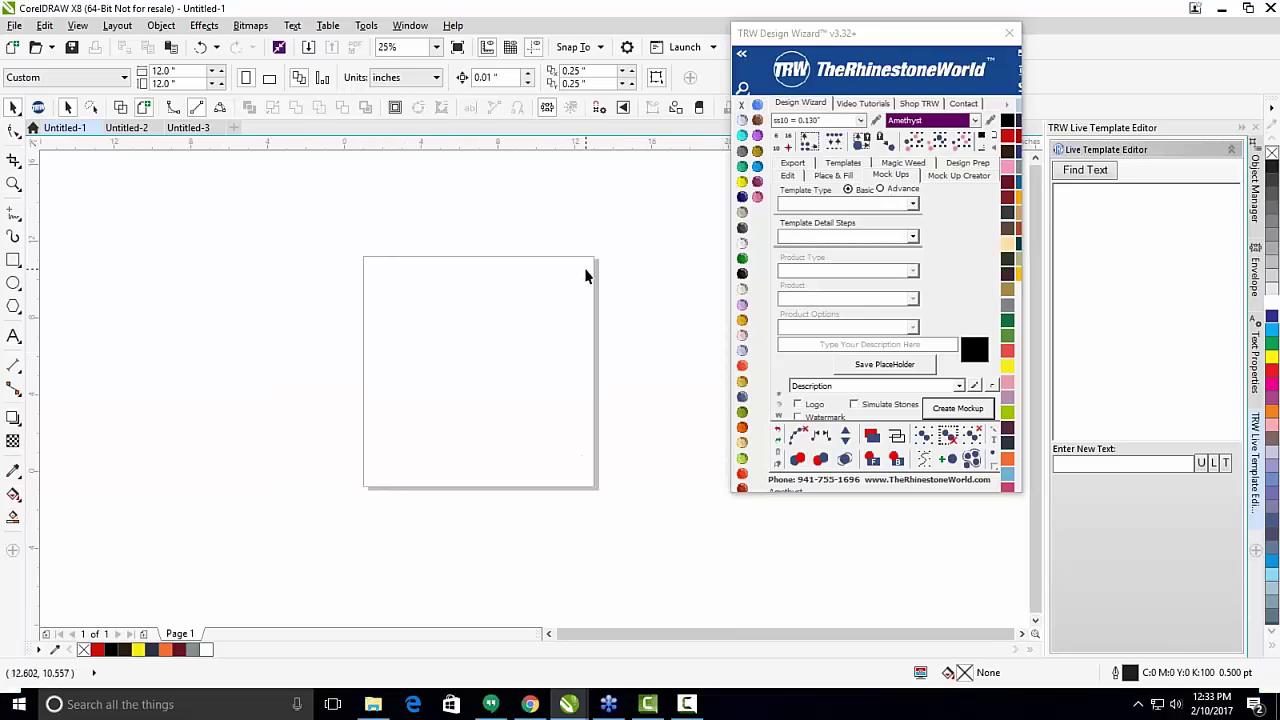
Draw a large square over the page and fill it Jet Black.
{"action": "left_click", "coordinate": [187, 75]}
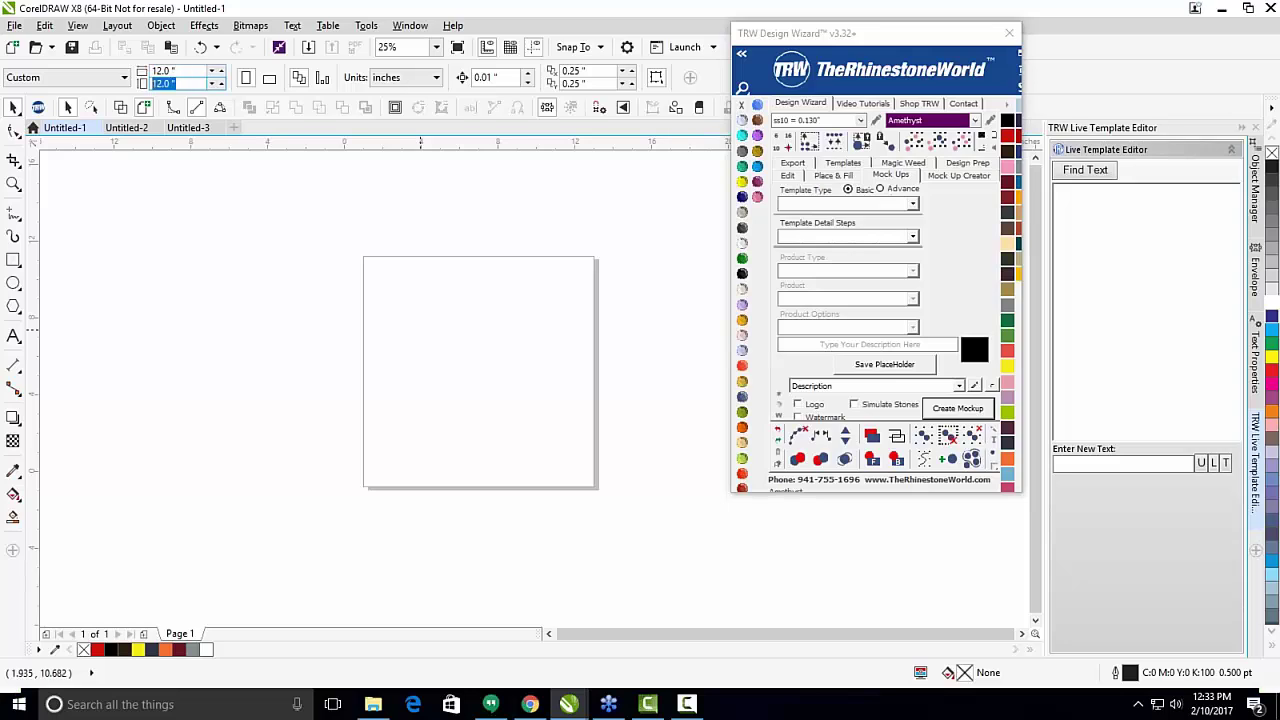
{"action": "left_click", "coordinate": [436, 375]}
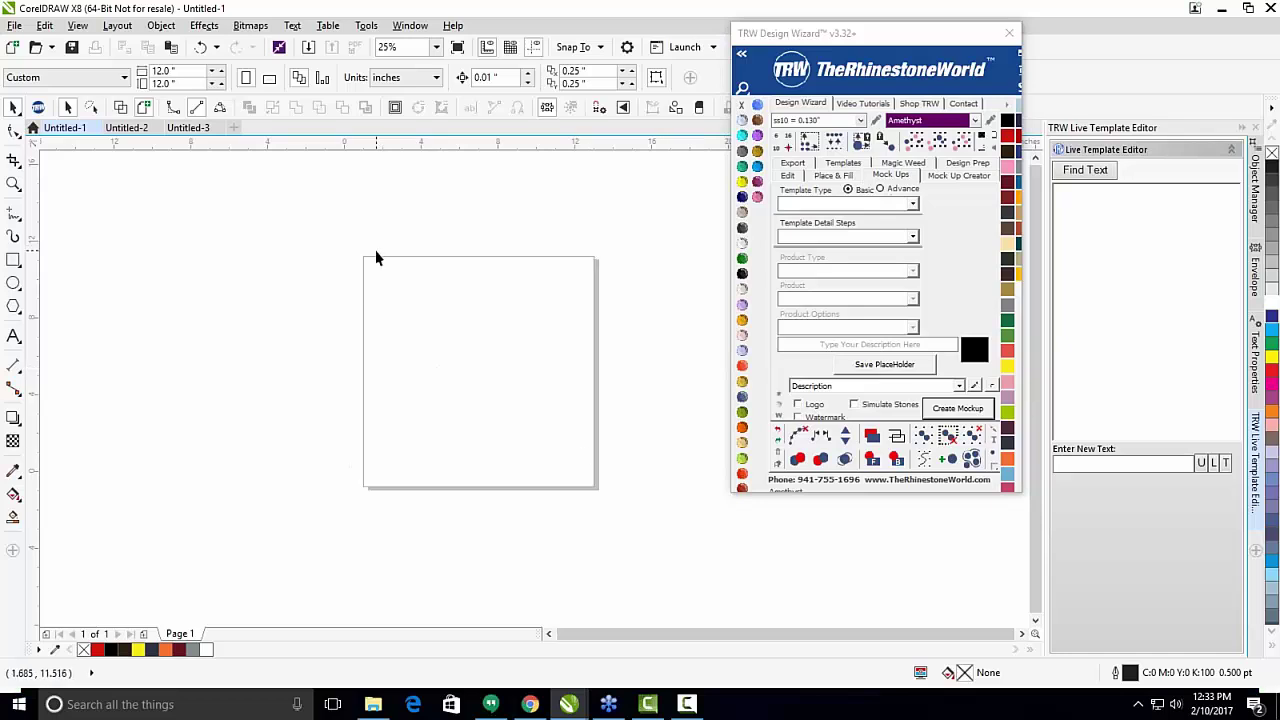
{"action": "left_click", "coordinate": [180, 69]}
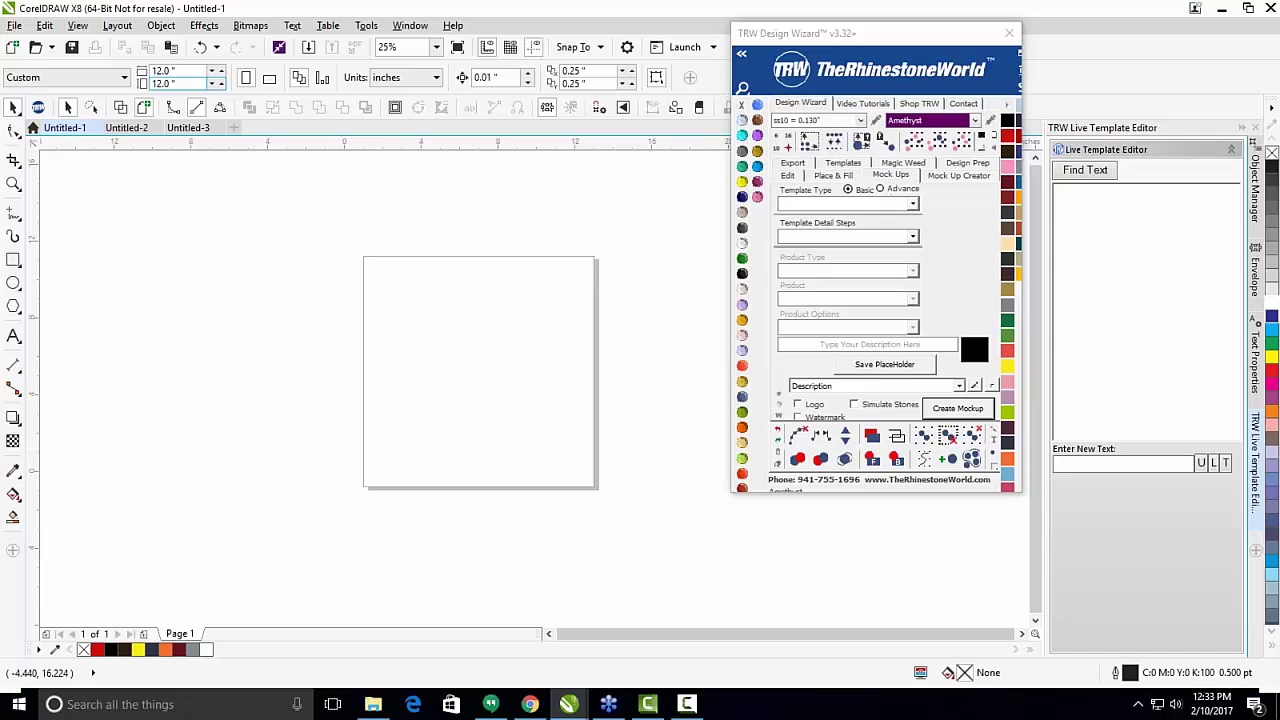
{"action": "left_click", "coordinate": [13, 260]}
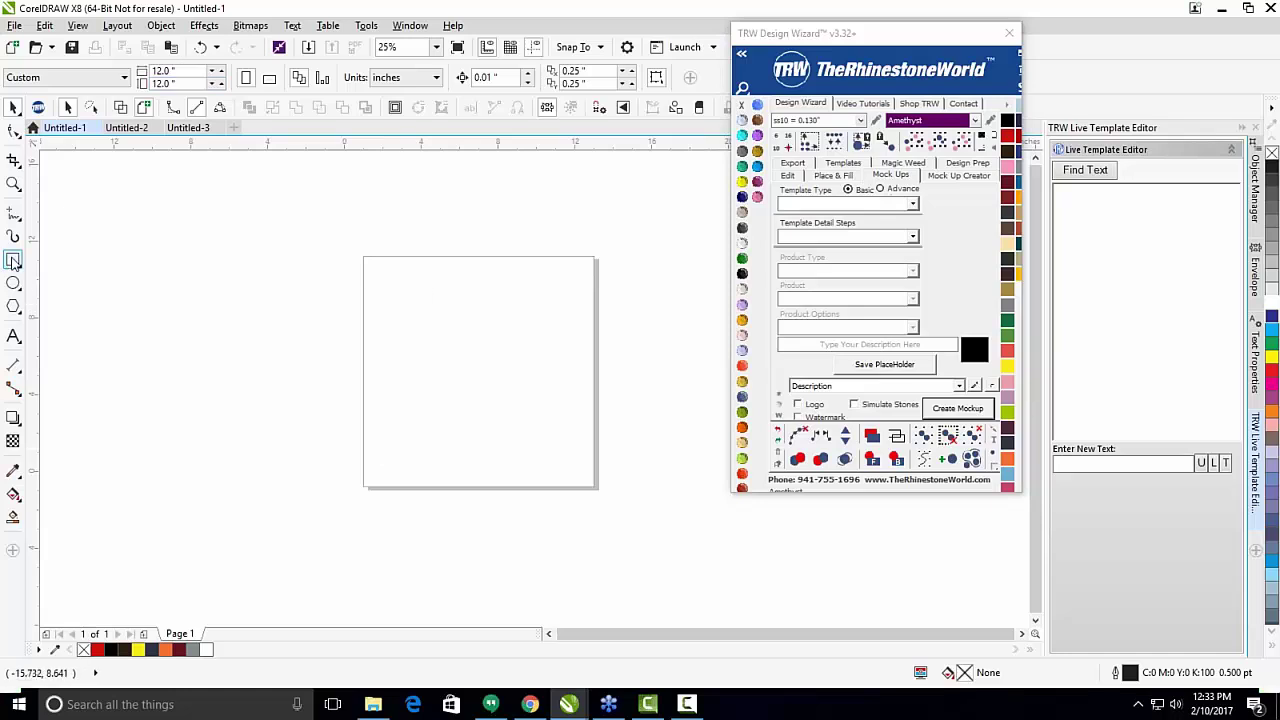
{"action": "left_click_drag", "start_coordinate": [335, 229], "coordinate": [610, 506]}
{"action": "left_click", "coordinate": [742, 273]}
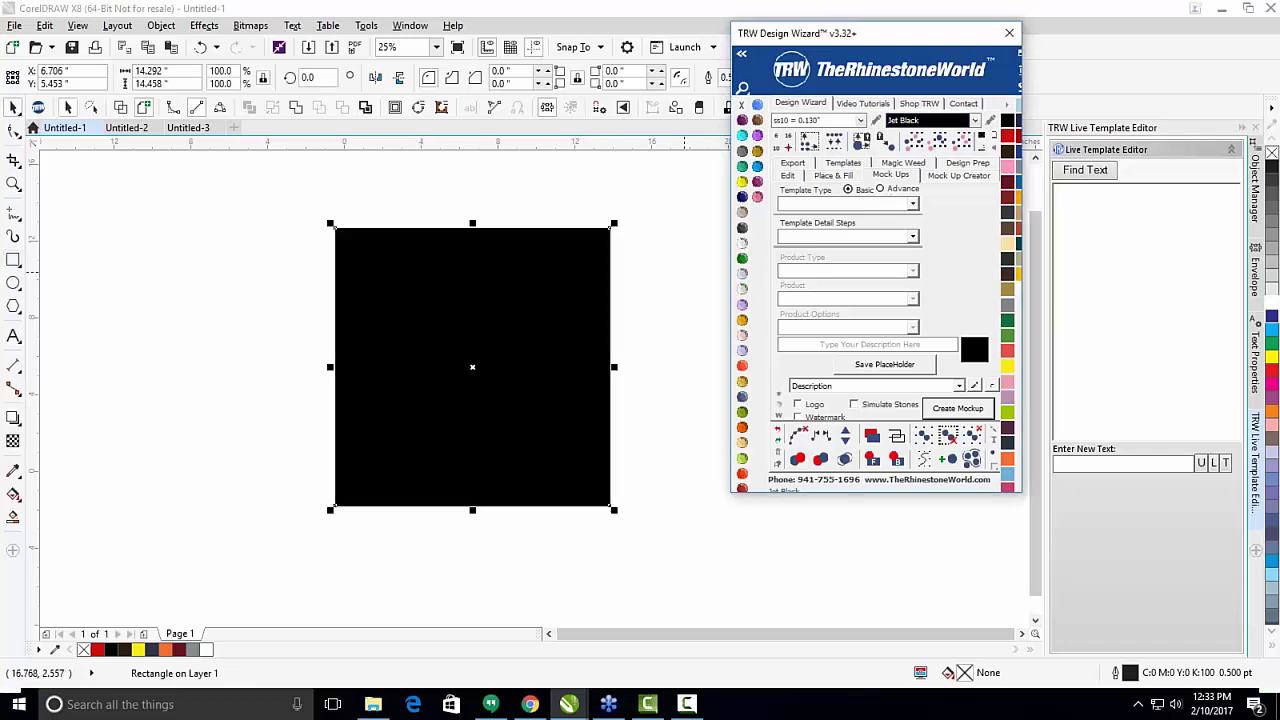
Reselect the black rectangle and fit the page to it with TRW's fit-page button.
{"action": "left_click", "coordinate": [648, 198]}
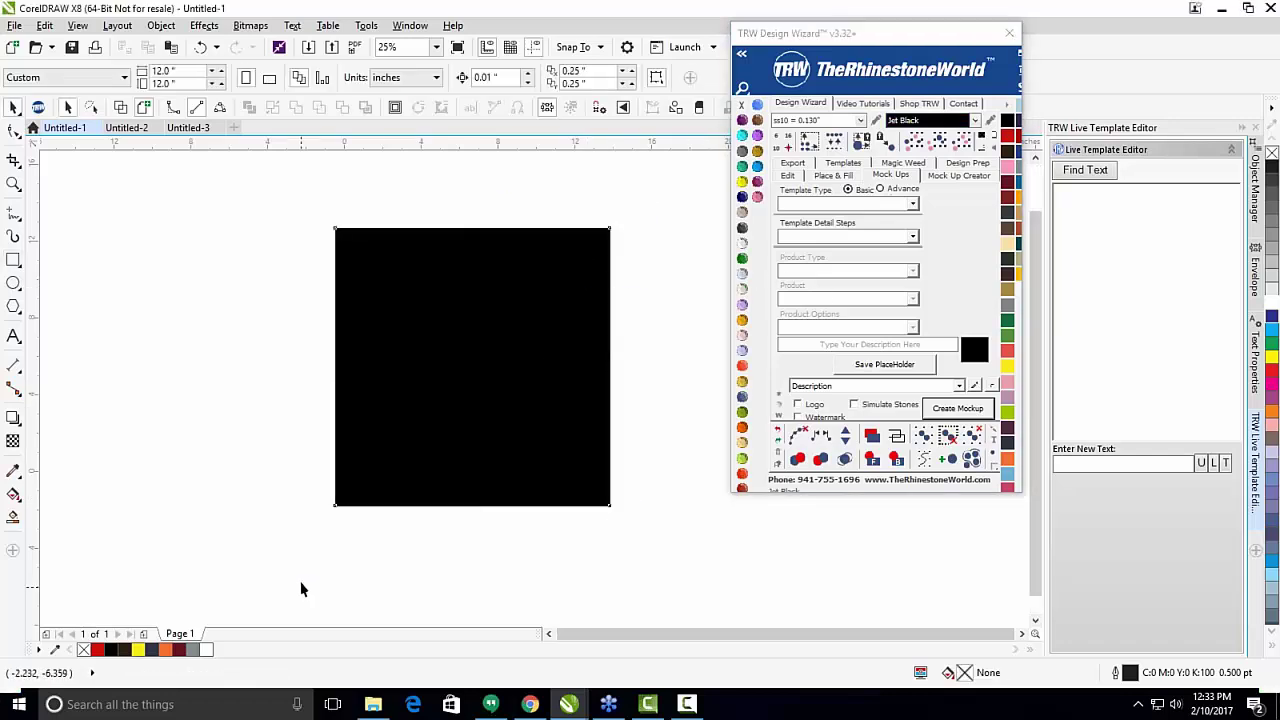
{"action": "left_click_drag", "start_coordinate": [300, 586], "coordinate": [650, 200]}
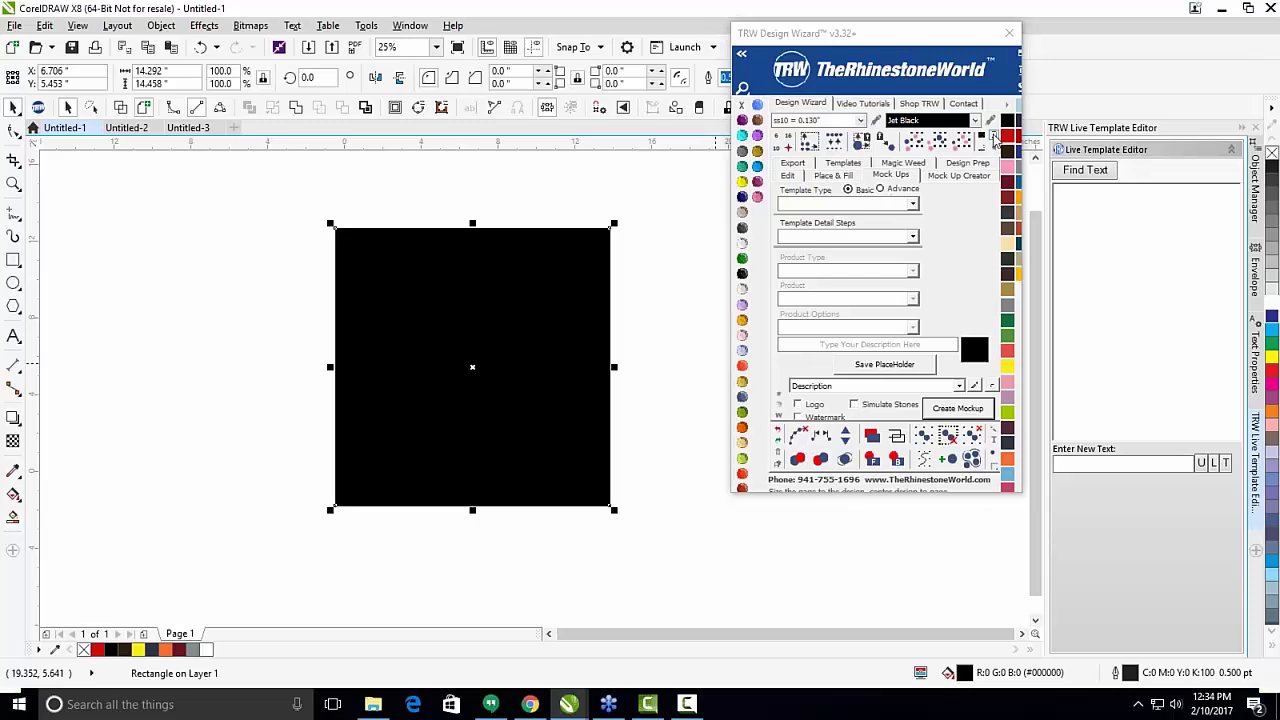
{"action": "left_click", "coordinate": [995, 140]}
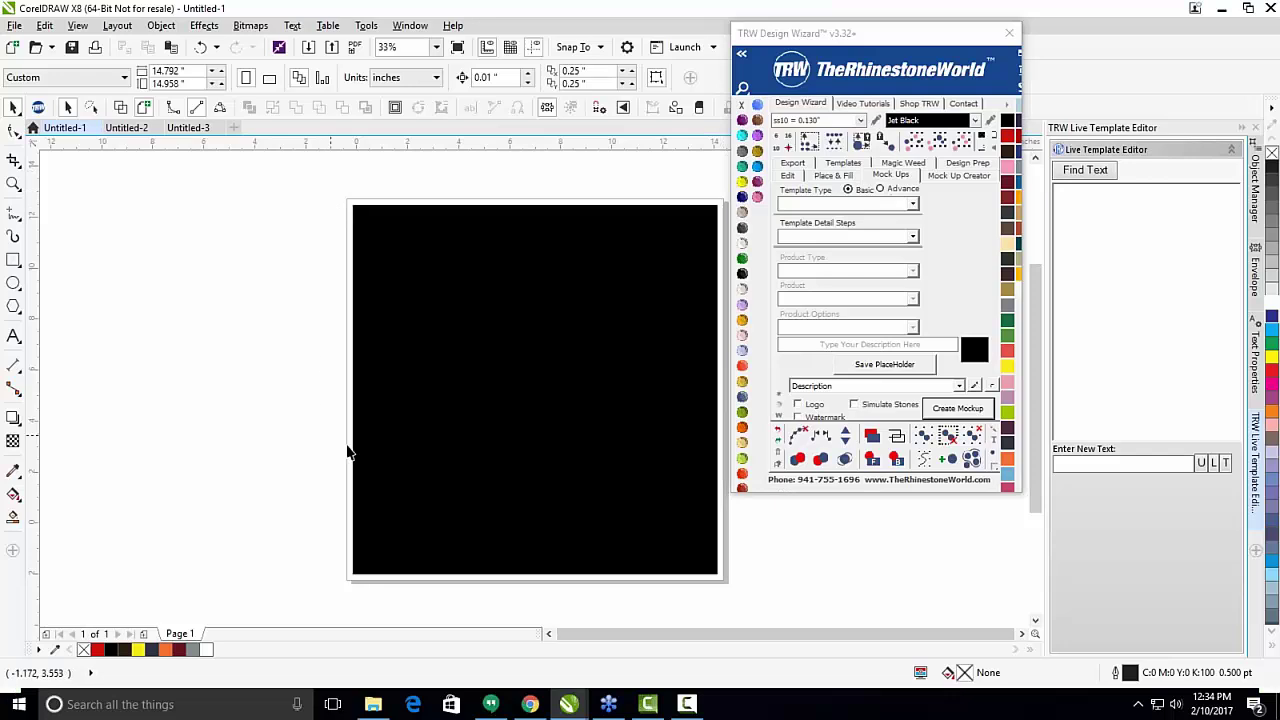
Reposition the TRW Design Wizard window to the right, away from the black square.
{"action": "scroll", "coordinate": [346, 500], "scroll_direction": "down", "scroll_amount": 2}
{"action": "scroll", "coordinate": [331, 520], "scroll_direction": "up", "scroll_amount": 2}
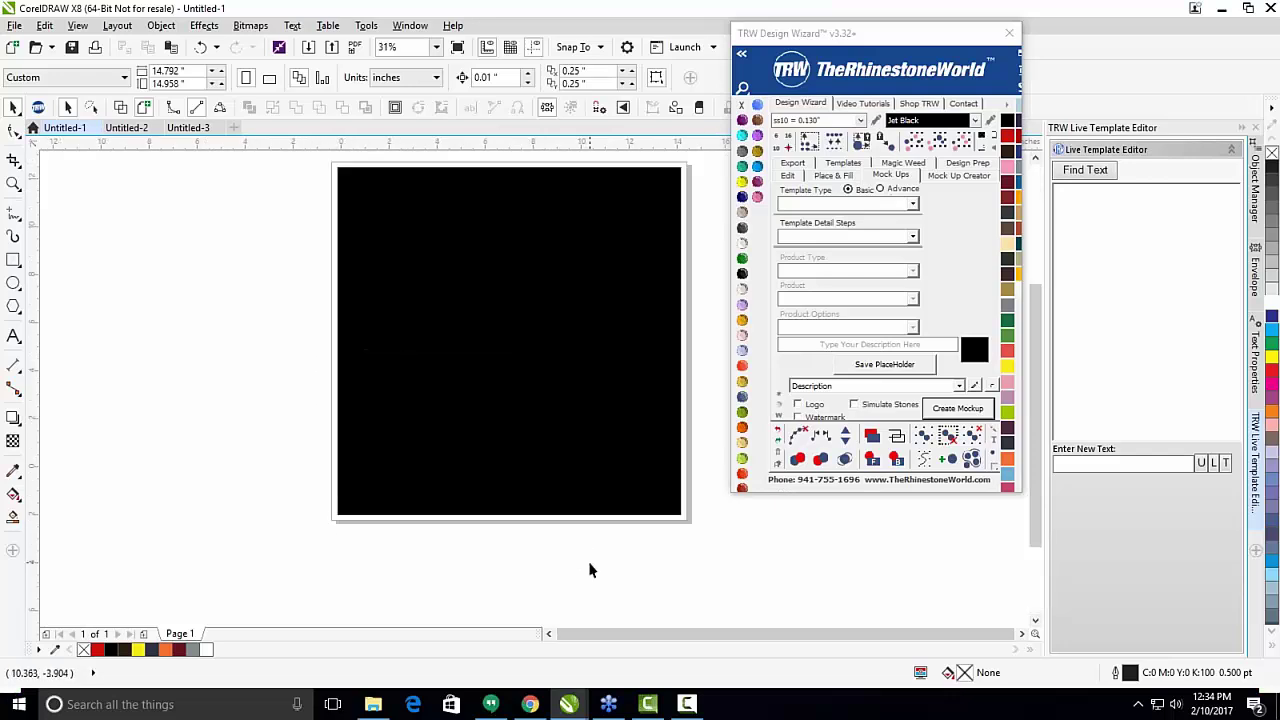
{"action": "scroll", "coordinate": [601, 420], "scroll_direction": "down", "scroll_amount": 2}
{"action": "scroll", "coordinate": [597, 417], "scroll_direction": "up", "scroll_amount": 2}
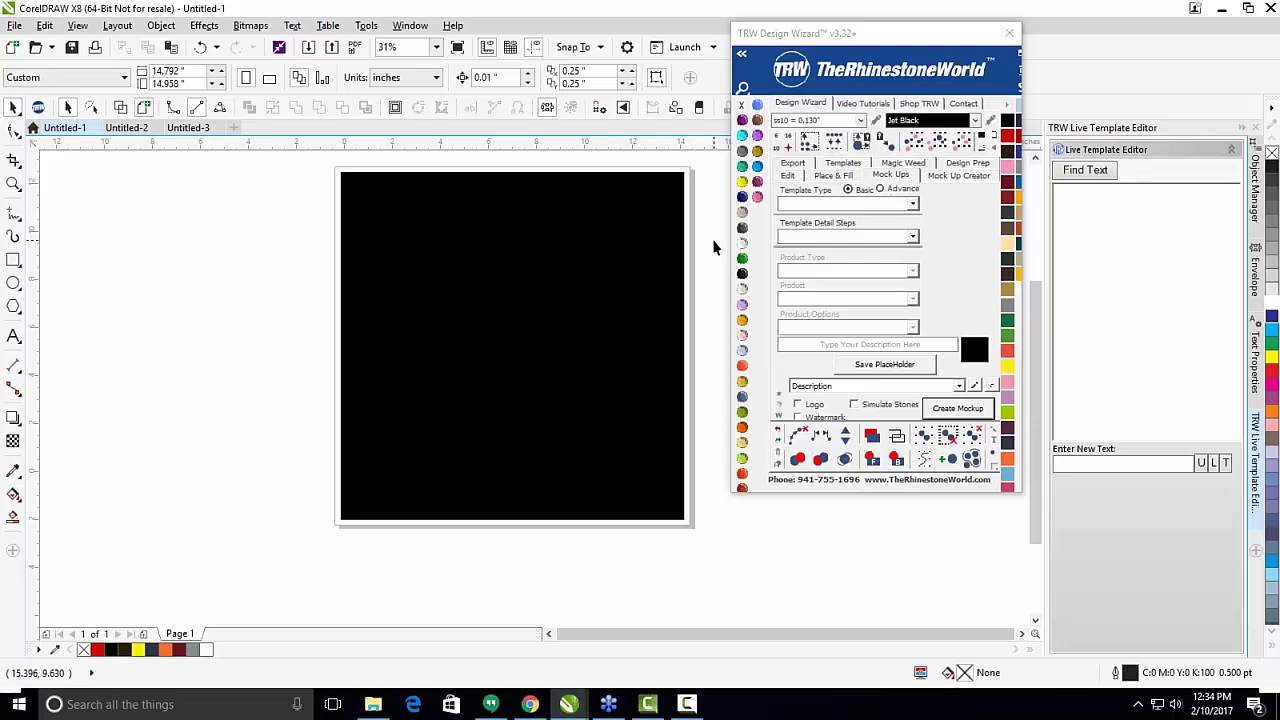
{"action": "left_click_drag", "start_coordinate": [919, 35], "coordinate": [1032, 126]}
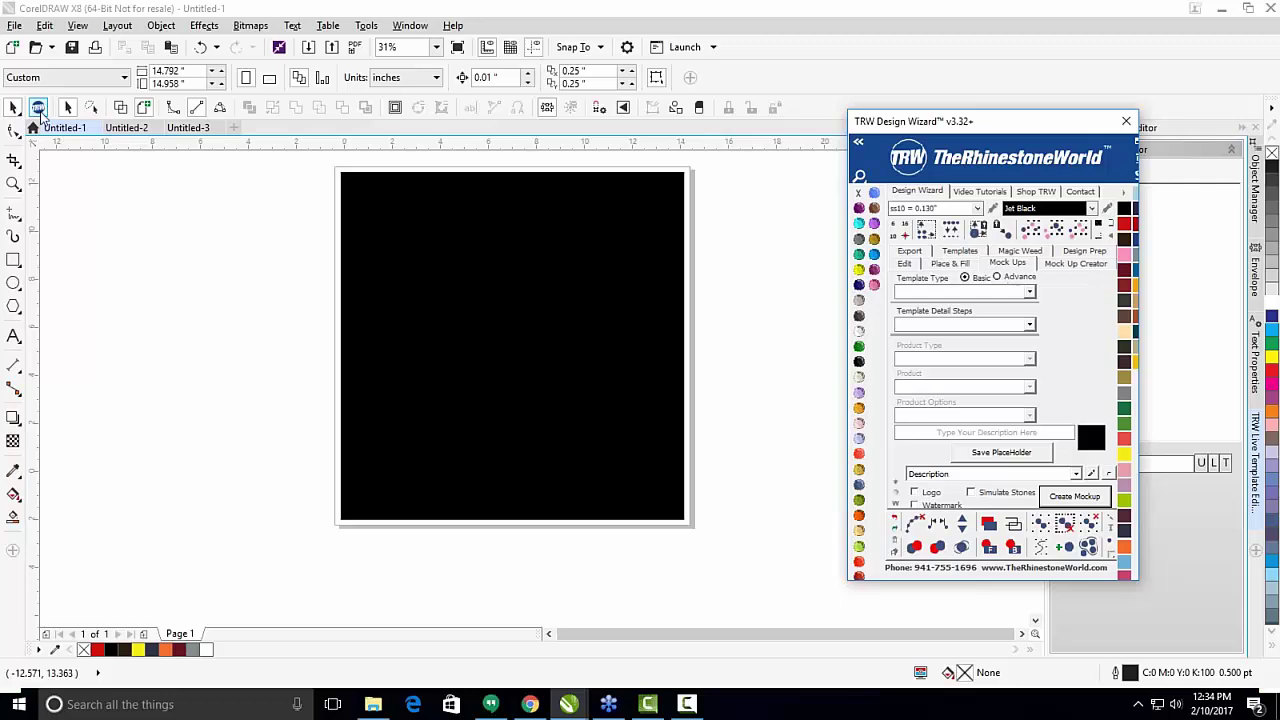
{"action": "left_click", "coordinate": [38, 107]}
{"action": "left_click", "coordinate": [15, 110]}
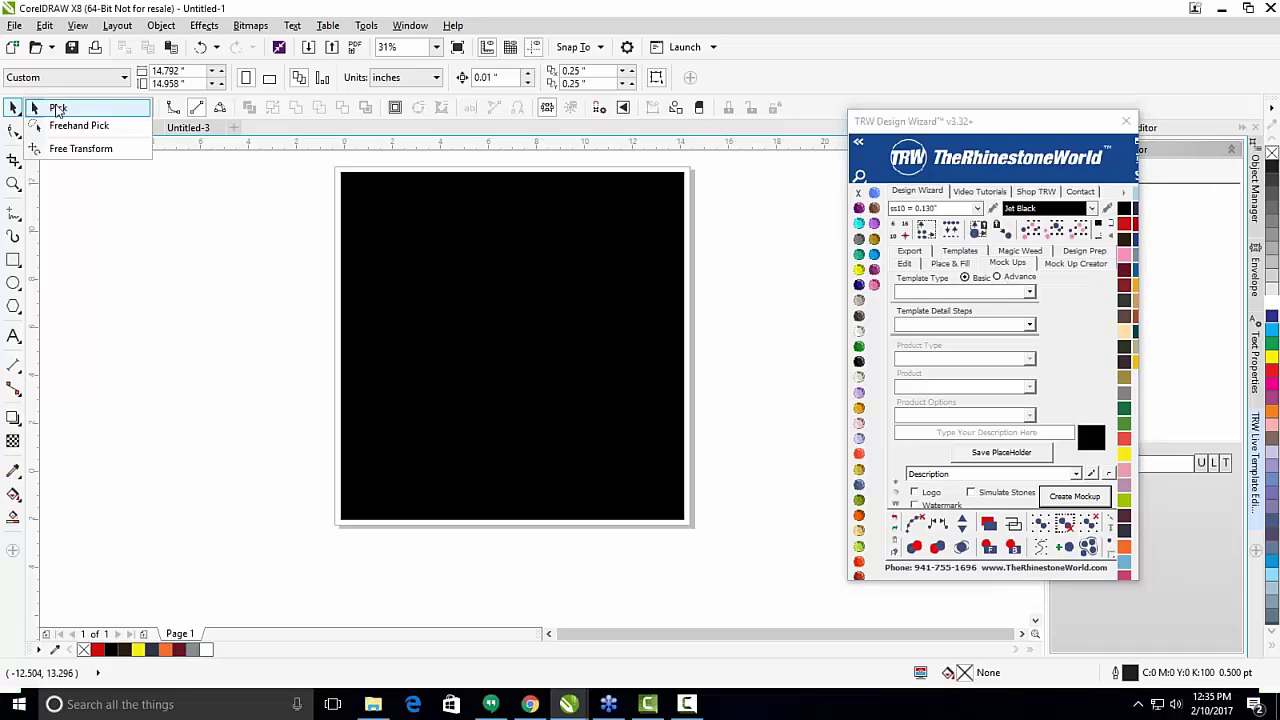
{"action": "left_click", "coordinate": [57, 108]}
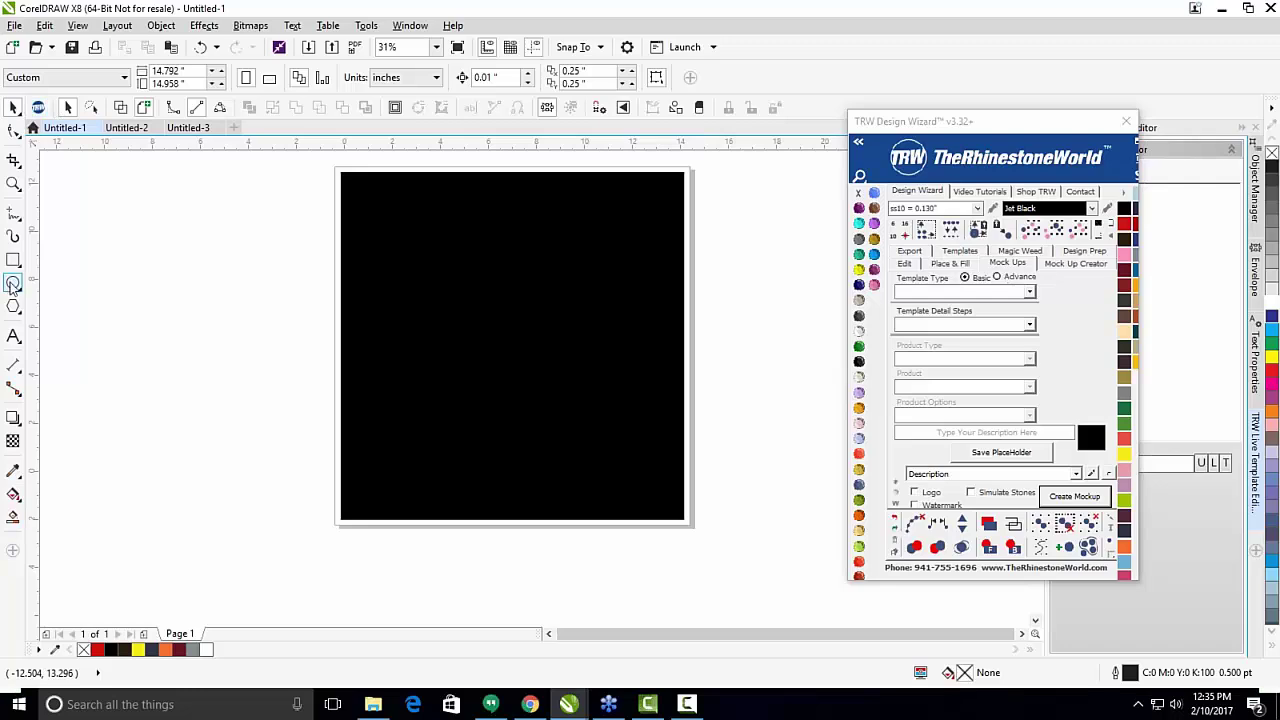
Shrink the black square to 52.5%, try a hatch fill of stones, then undo it.
{"action": "left_click", "coordinate": [614, 356]}
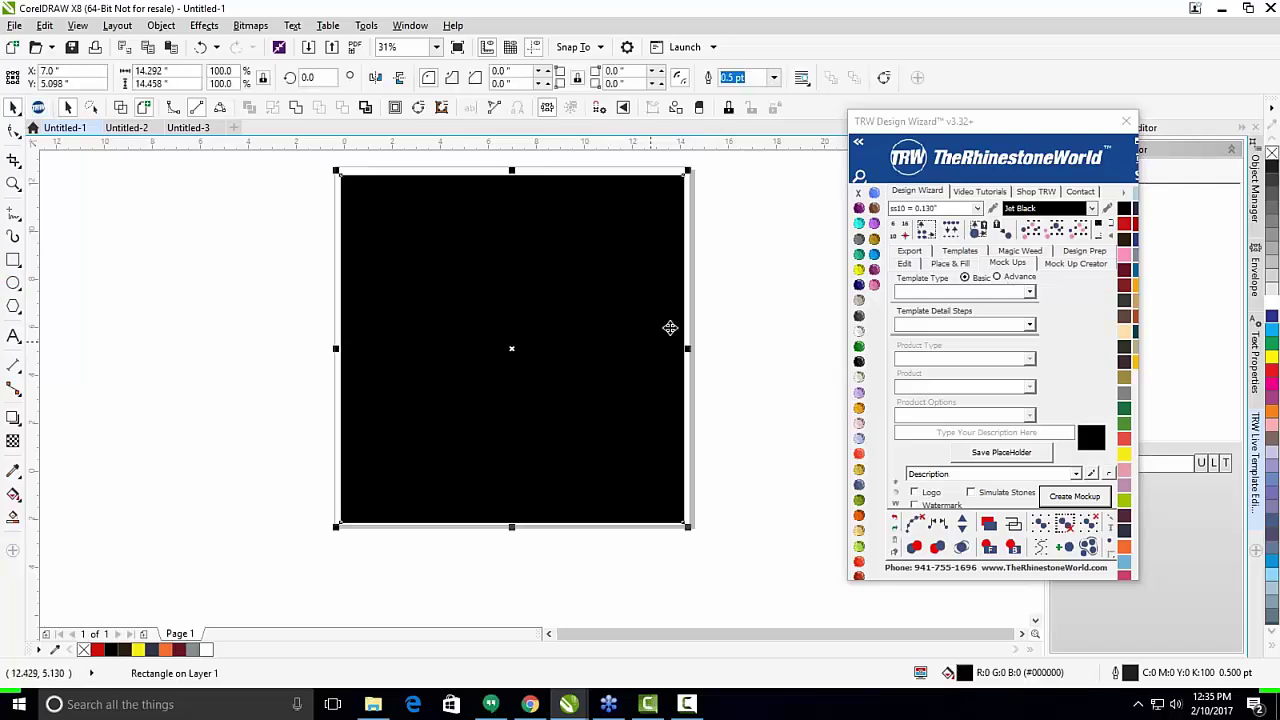
{"action": "left_click_drag", "start_coordinate": [688, 172], "coordinate": [607, 253]}
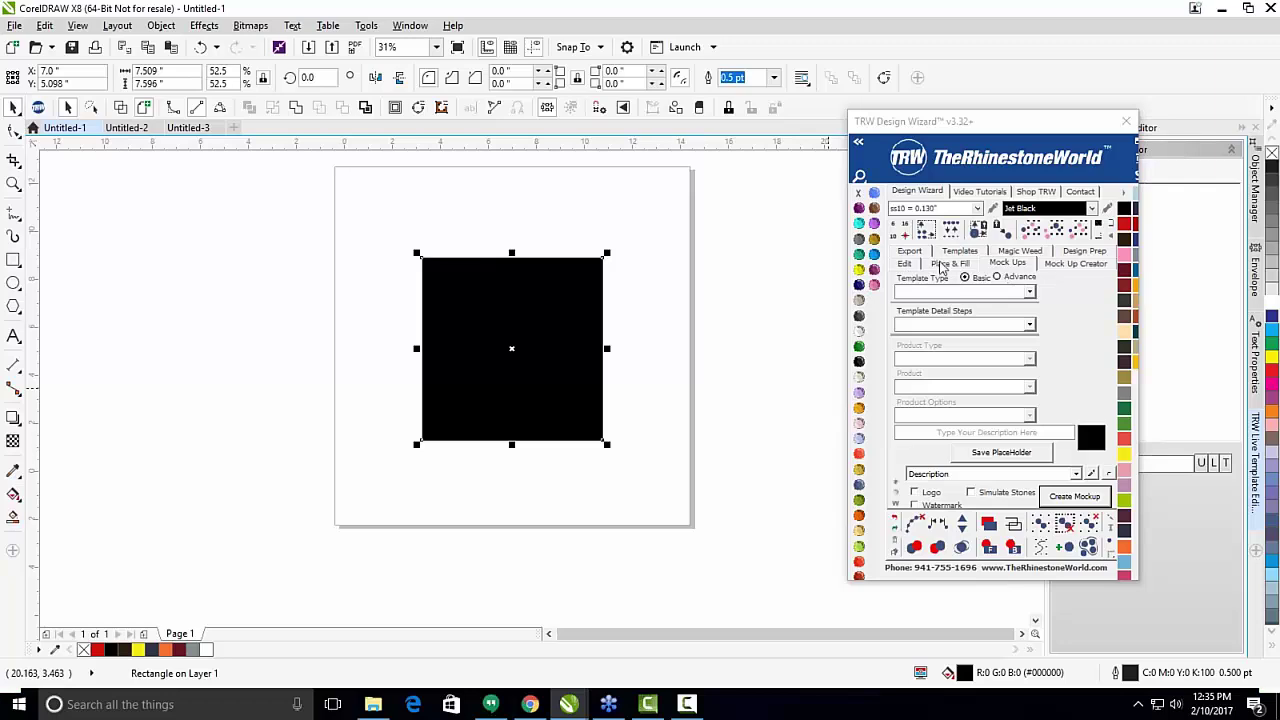
{"action": "left_click", "coordinate": [945, 263]}
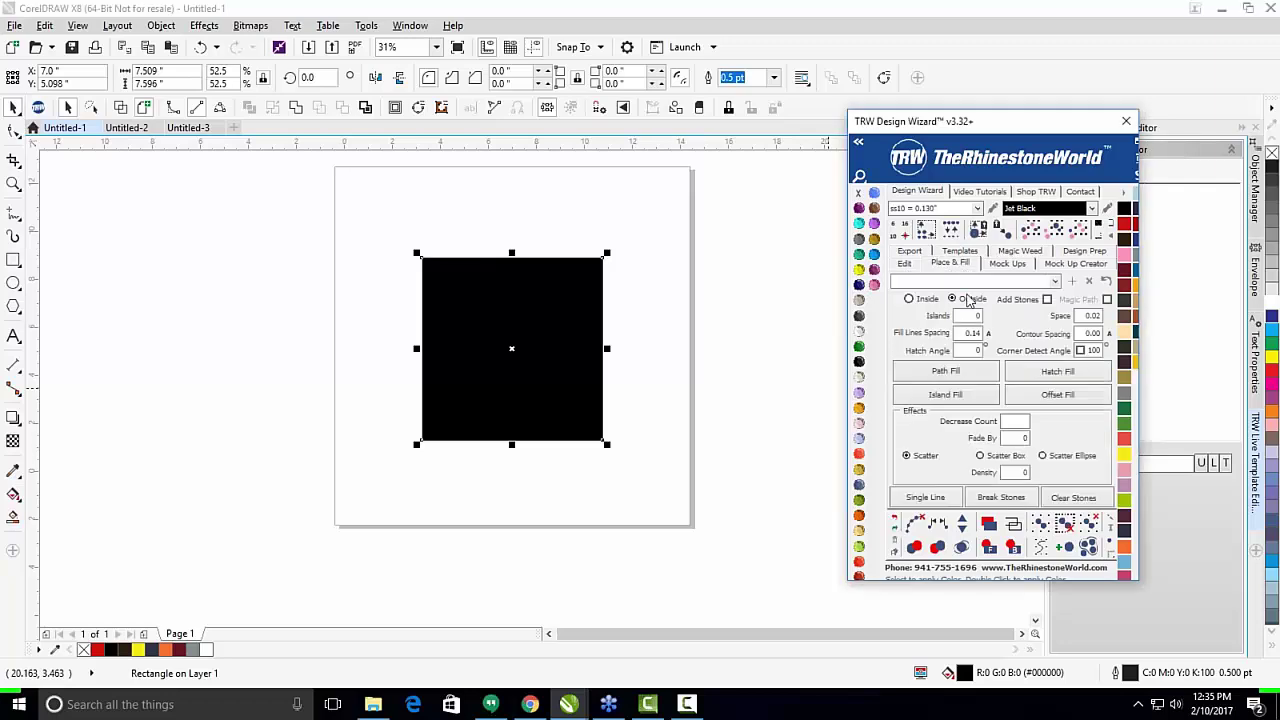
{"action": "left_click", "coordinate": [1057, 371]}
{"action": "left_click", "coordinate": [686, 390]}
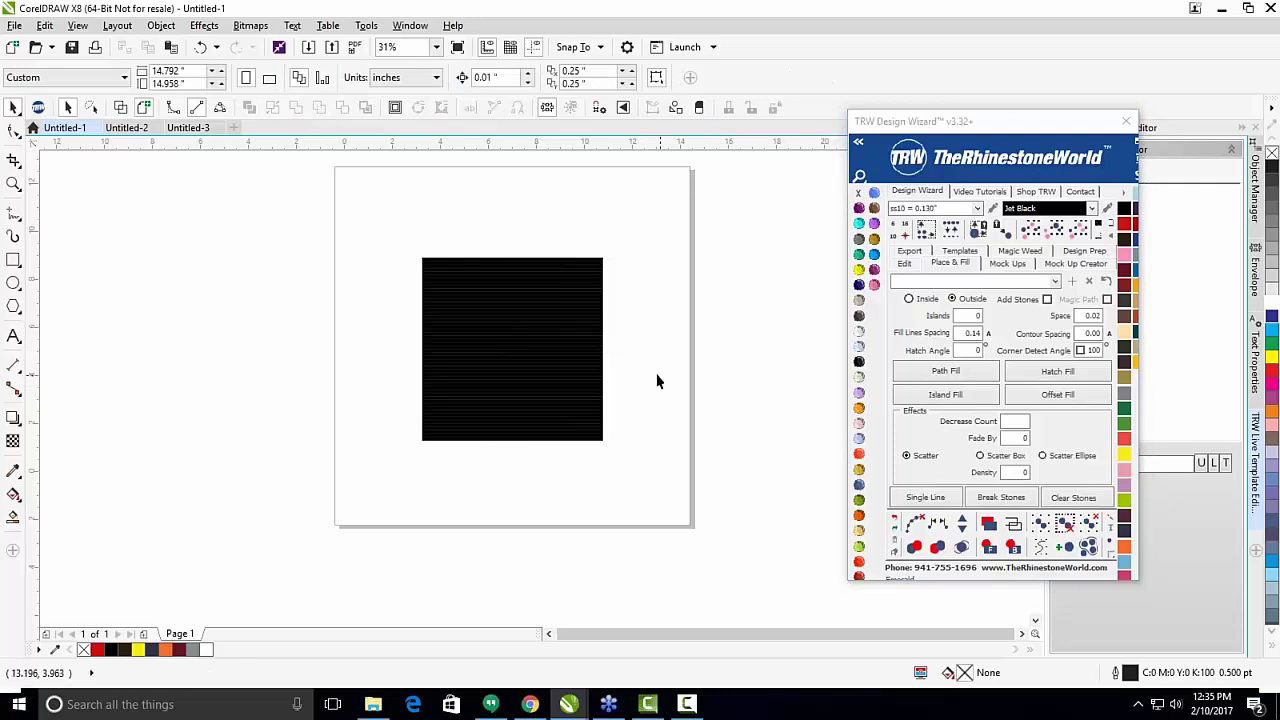
{"action": "key", "text": "ctrl+z"}
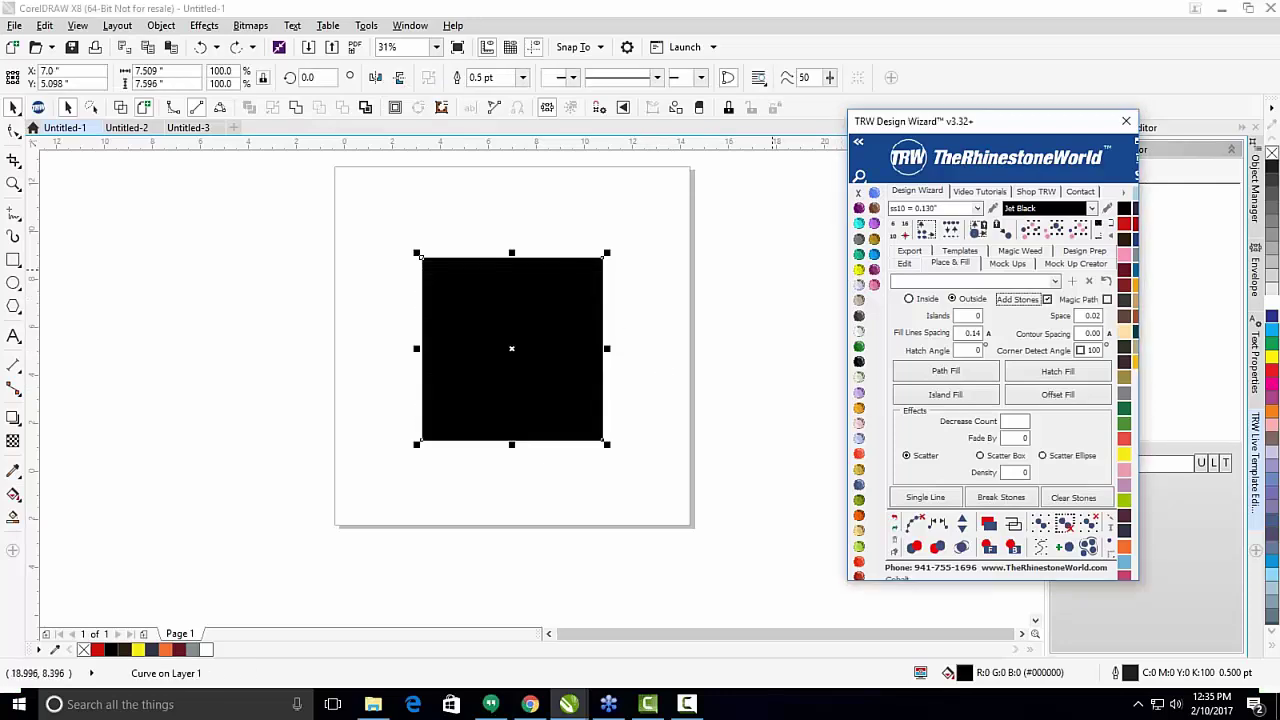
Fill the square with a dense grid of Citrine ss10 rhinestones.
{"action": "left_click", "coordinate": [808, 287]}
{"action": "left_click", "coordinate": [523, 346]}
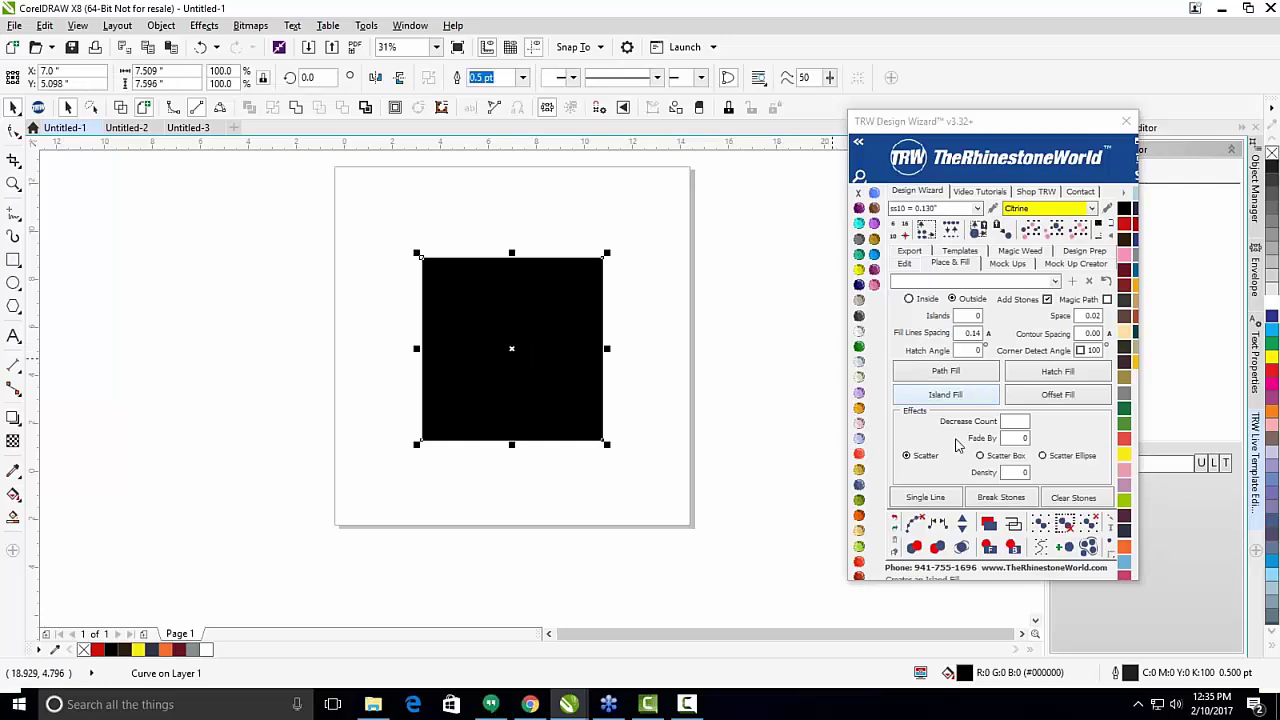
{"action": "left_click", "coordinate": [1012, 371]}
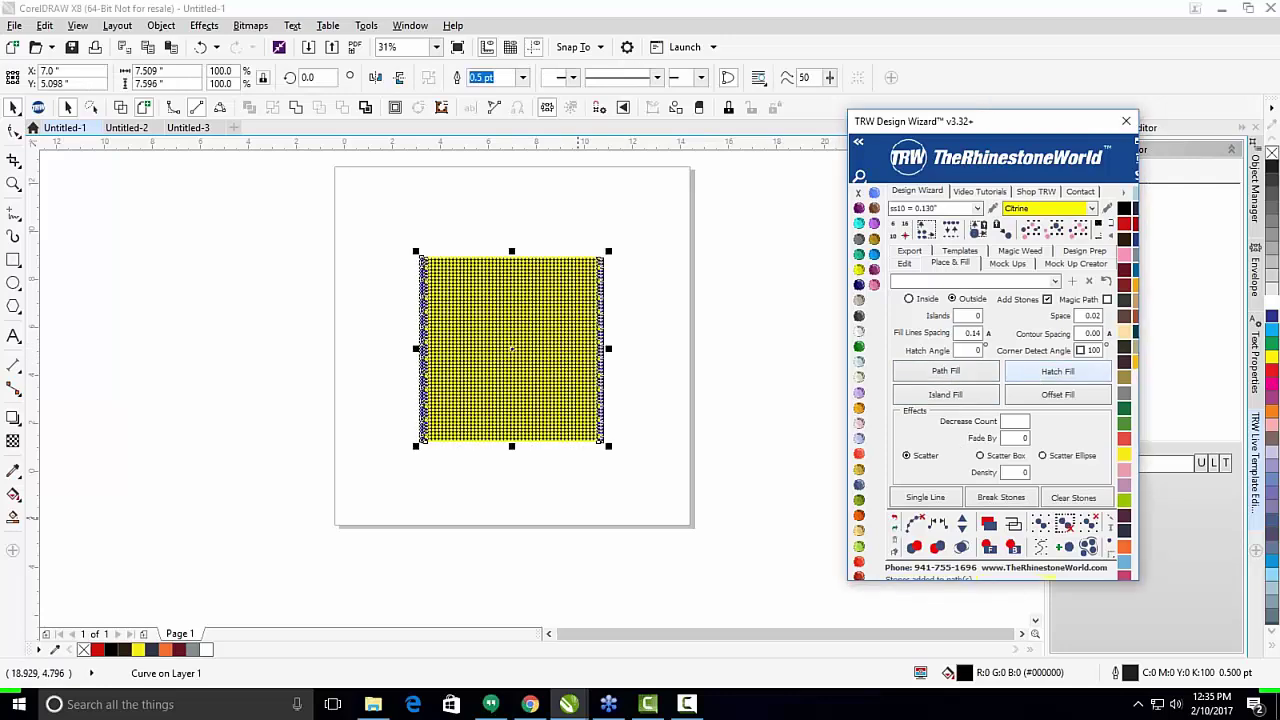
{"action": "scroll", "coordinate": [490, 325], "scroll_direction": "up", "scroll_amount": 1}
{"action": "scroll", "coordinate": [318, 276], "scroll_direction": "down", "scroll_amount": 2}
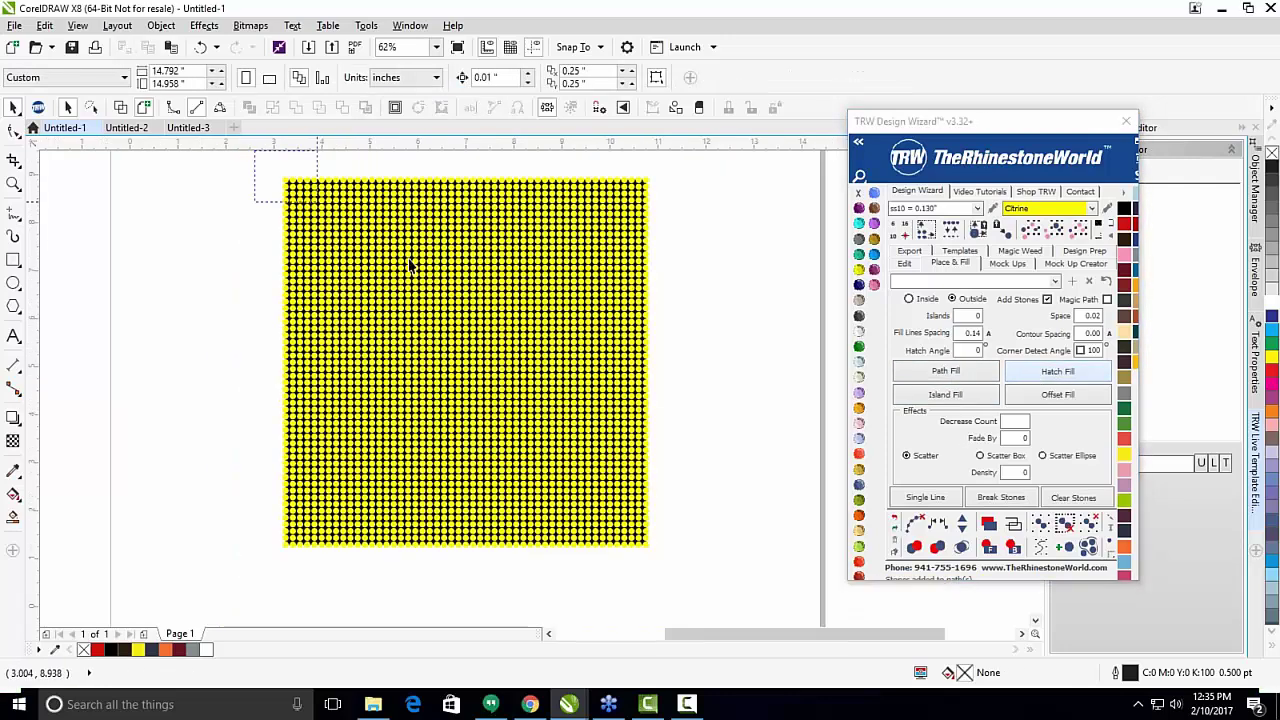
Select the Citrine stones, recolour them all to Aquamarine ss10, and deselect.
{"action": "left_click_drag", "start_coordinate": [759, 593], "coordinate": [759, 592]}
{"action": "left_click", "coordinate": [914, 523]}
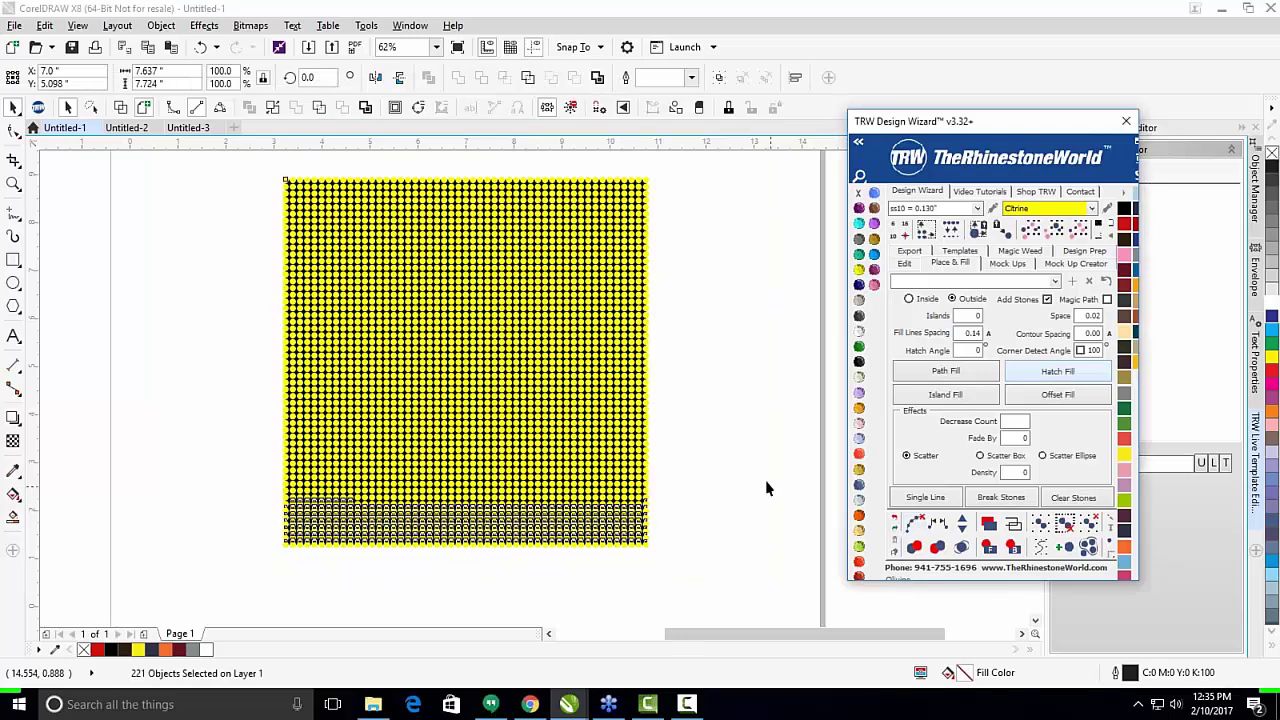
{"action": "scroll", "coordinate": [286, 200], "scroll_direction": "up", "scroll_amount": 5}
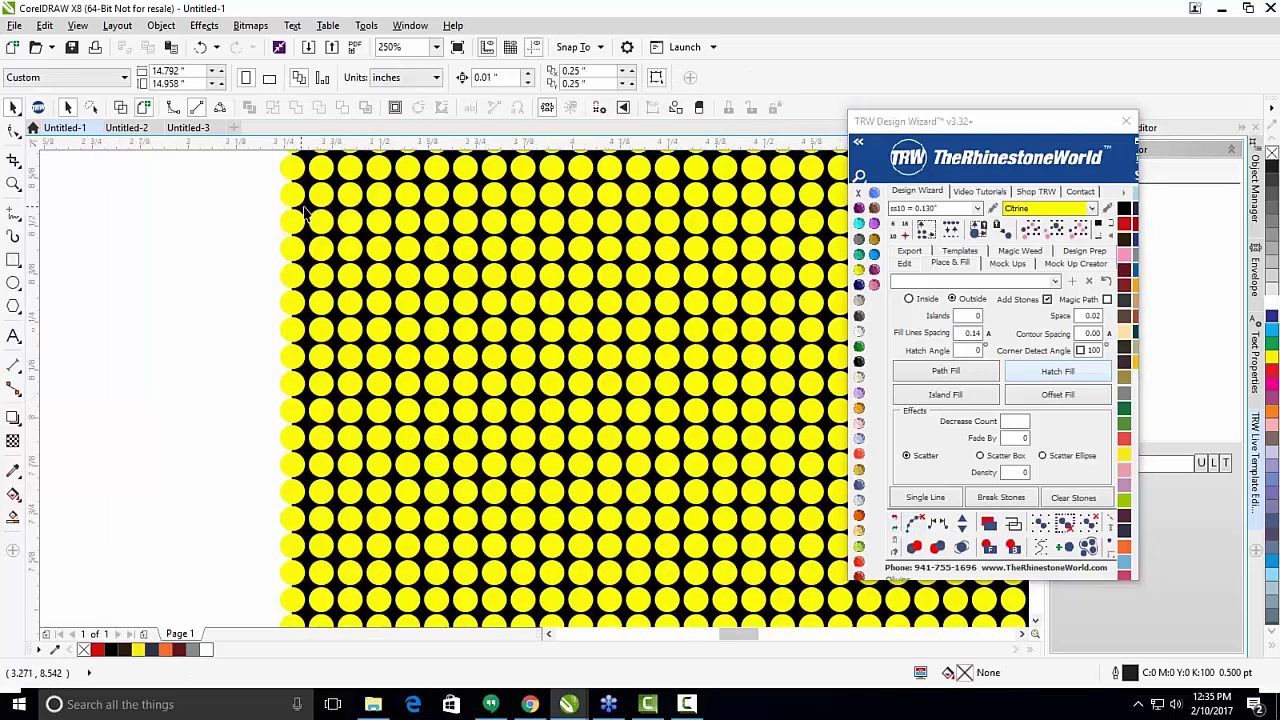
{"action": "scroll", "coordinate": [336, 241], "scroll_direction": "down", "scroll_amount": 4}
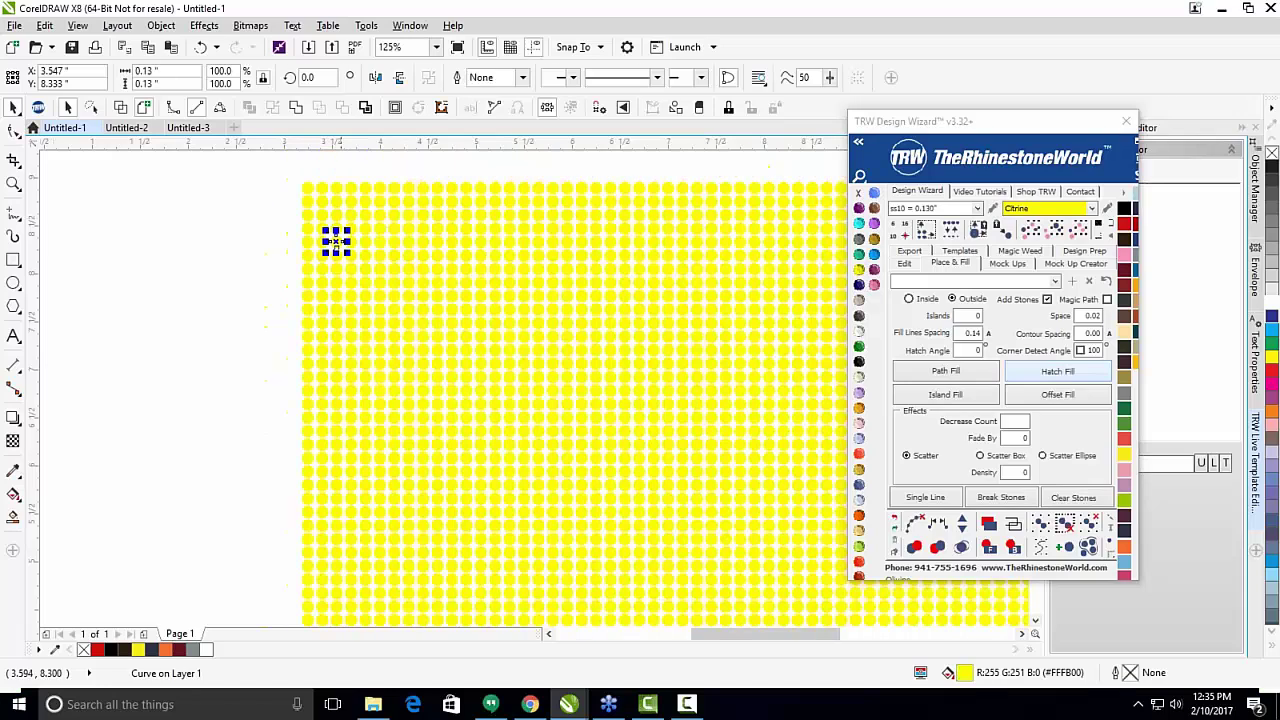
{"action": "left_click", "coordinate": [1127, 238]}
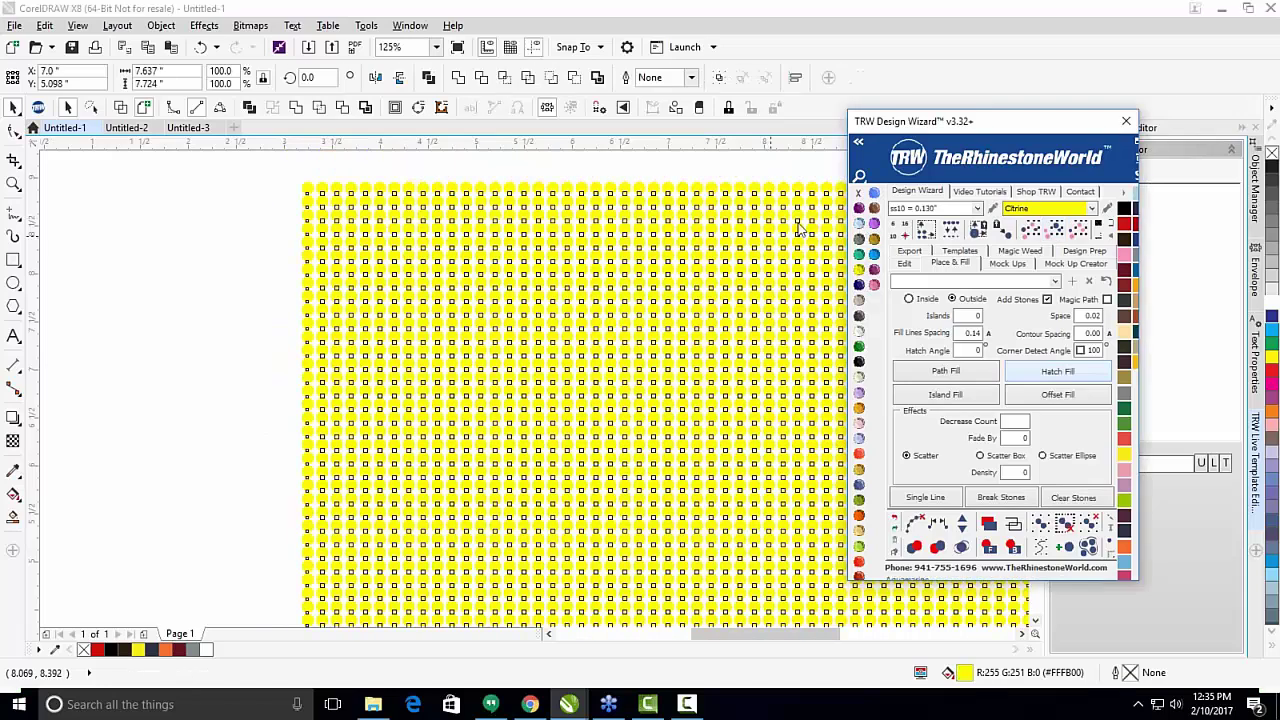
{"action": "scroll", "coordinate": [354, 320], "scroll_direction": "down", "scroll_amount": 2}
{"action": "key", "text": "Escape"}
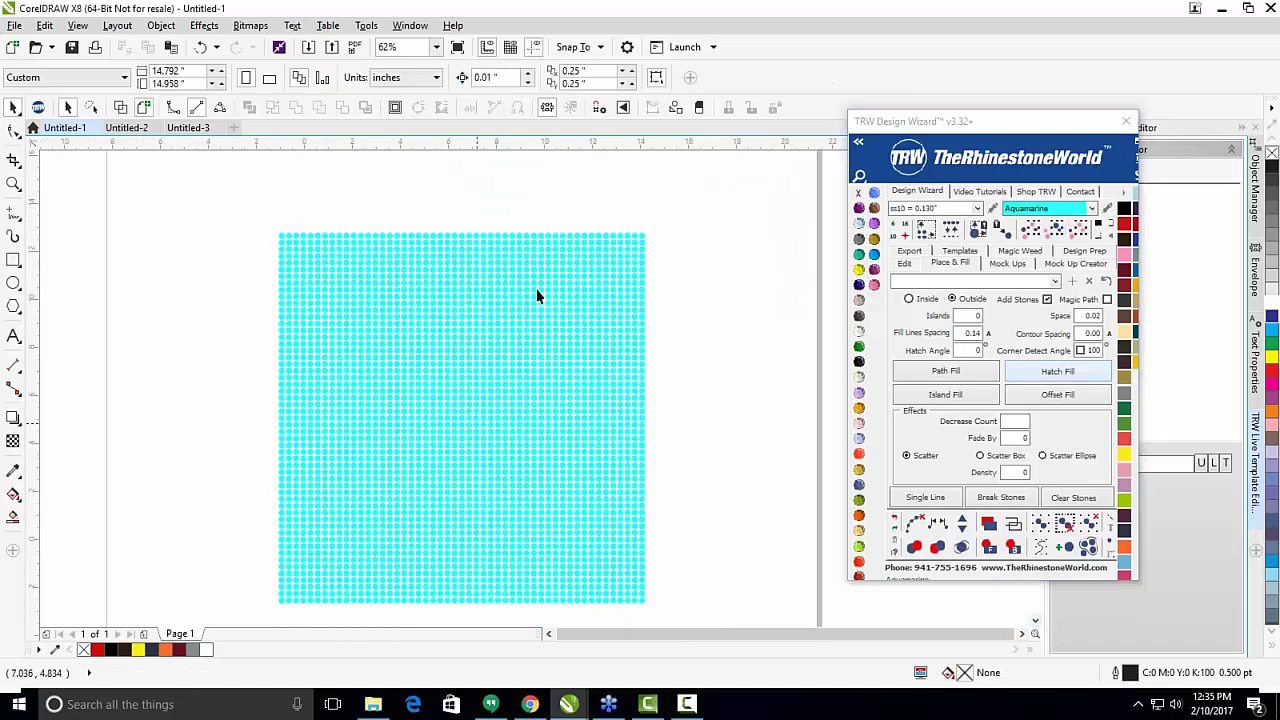
{"action": "scroll", "coordinate": [593, 442], "scroll_direction": "down", "scroll_amount": 2}
{"action": "scroll", "coordinate": [510, 436], "scroll_direction": "up", "scroll_amount": 1}
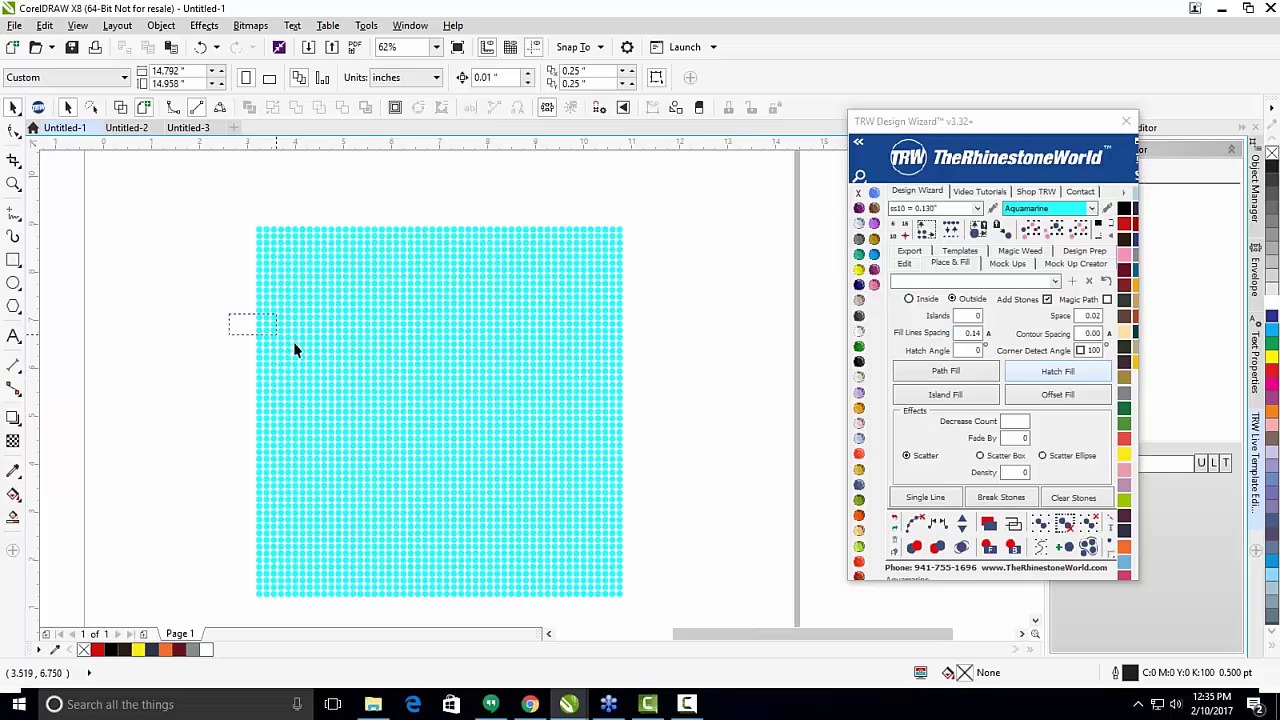
{"action": "left_click_drag", "start_coordinate": [405, 364], "coordinate": [505, 408]}
{"action": "left_click_drag", "start_coordinate": [205, 275], "coordinate": [533, 476]}
{"action": "left_click", "coordinate": [202, 418]}
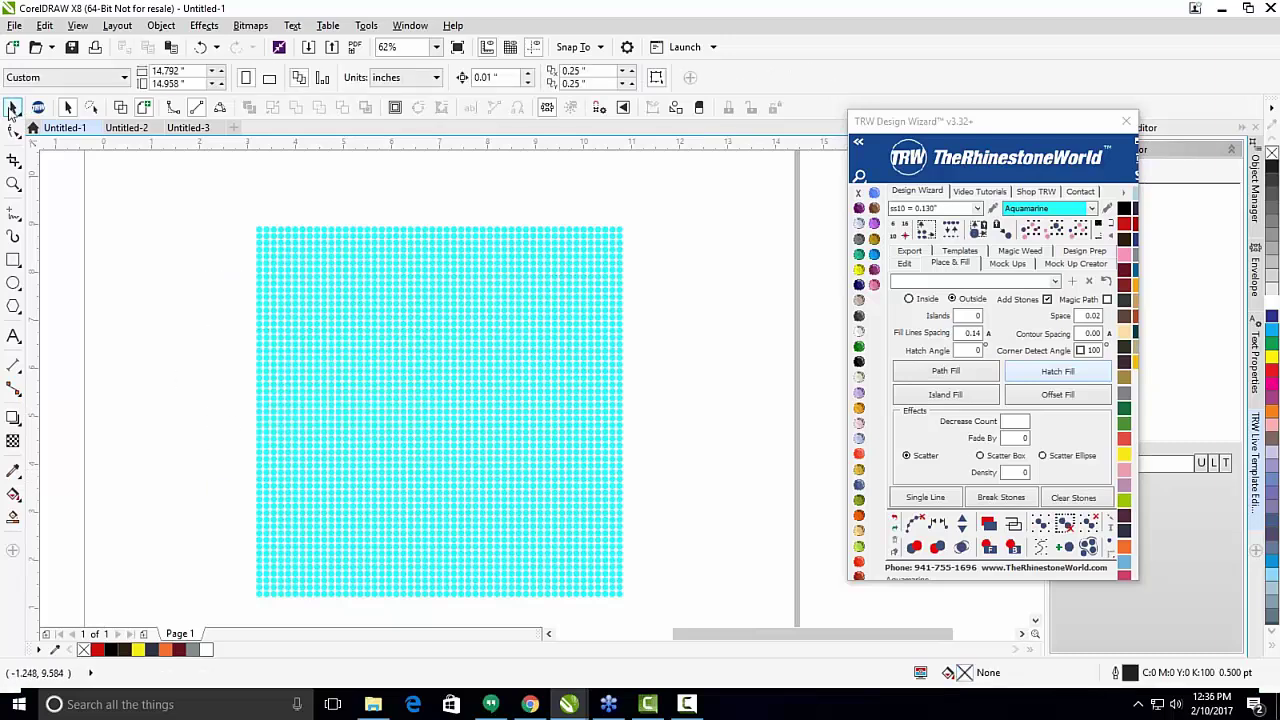
With Freehand Pick, lasso an irregular cluster of stones at the grid's upper left for TRW Pink.
{"action": "left_click", "coordinate": [12, 109]}
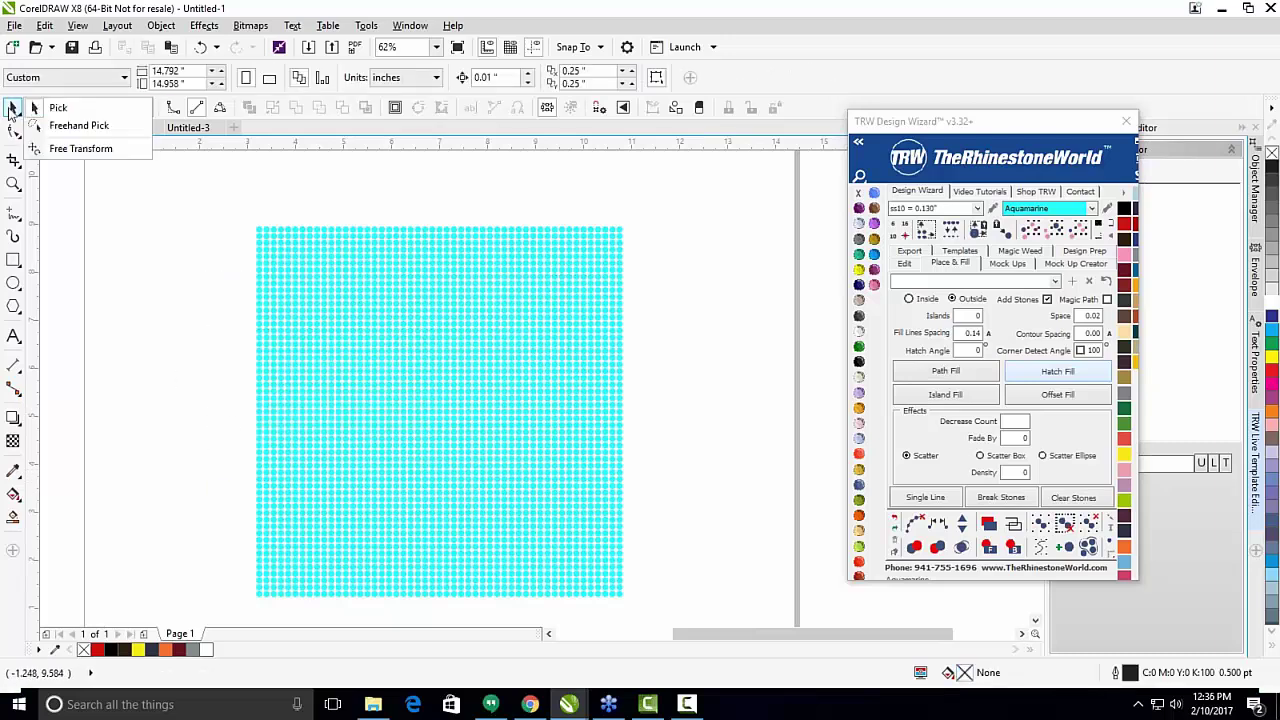
{"action": "left_click", "coordinate": [75, 126]}
{"action": "scroll", "coordinate": [290, 315], "scroll_direction": "up", "scroll_amount": 2}
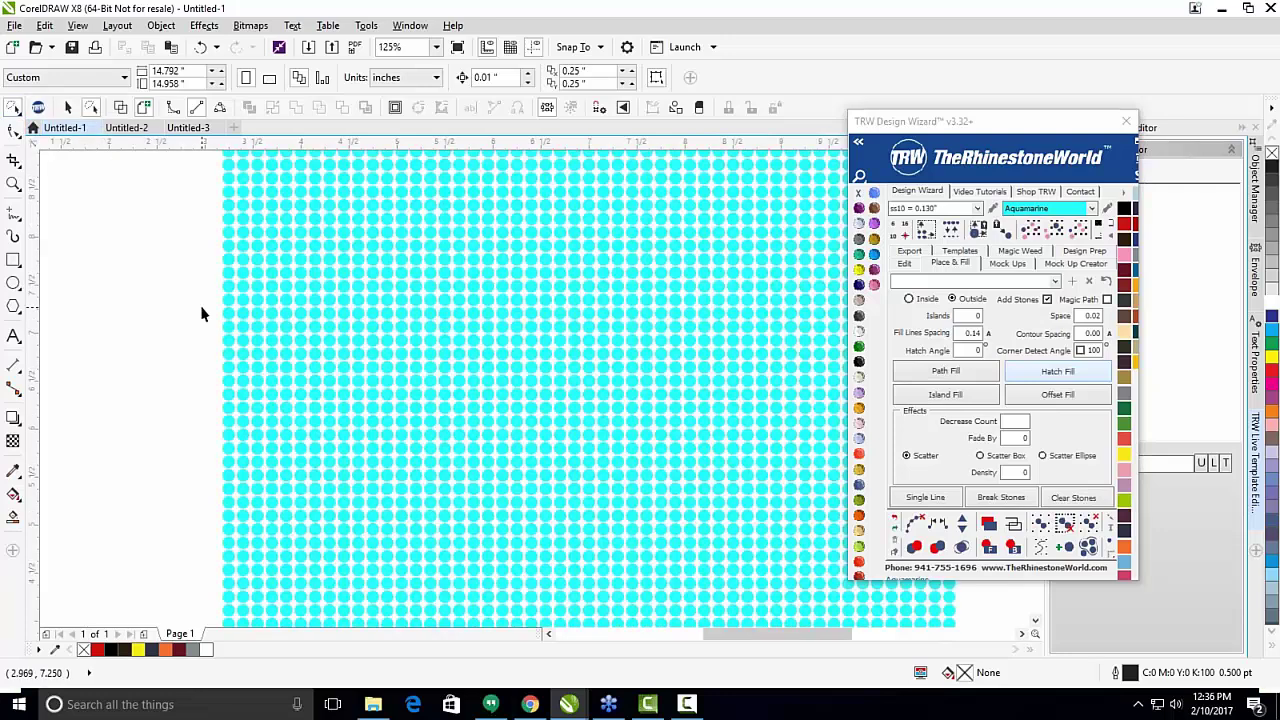
{"action": "left_click_drag", "start_coordinate": [226, 302], "coordinate": [252, 303]}
{"action": "mouse_move", "coordinate": [379, 228]}
{"action": "left_mouse_down"}
{"action": "mouse_move", "coordinate": [400, 272]}
{"action": "mouse_move", "coordinate": [377, 337]}
{"action": "left_mouse_up"}
{"action": "mouse_move", "coordinate": [263, 407]}
{"action": "left_mouse_down"}
{"action": "mouse_move", "coordinate": [268, 372]}
{"action": "mouse_move", "coordinate": [190, 370]}
{"action": "left_mouse_up"}
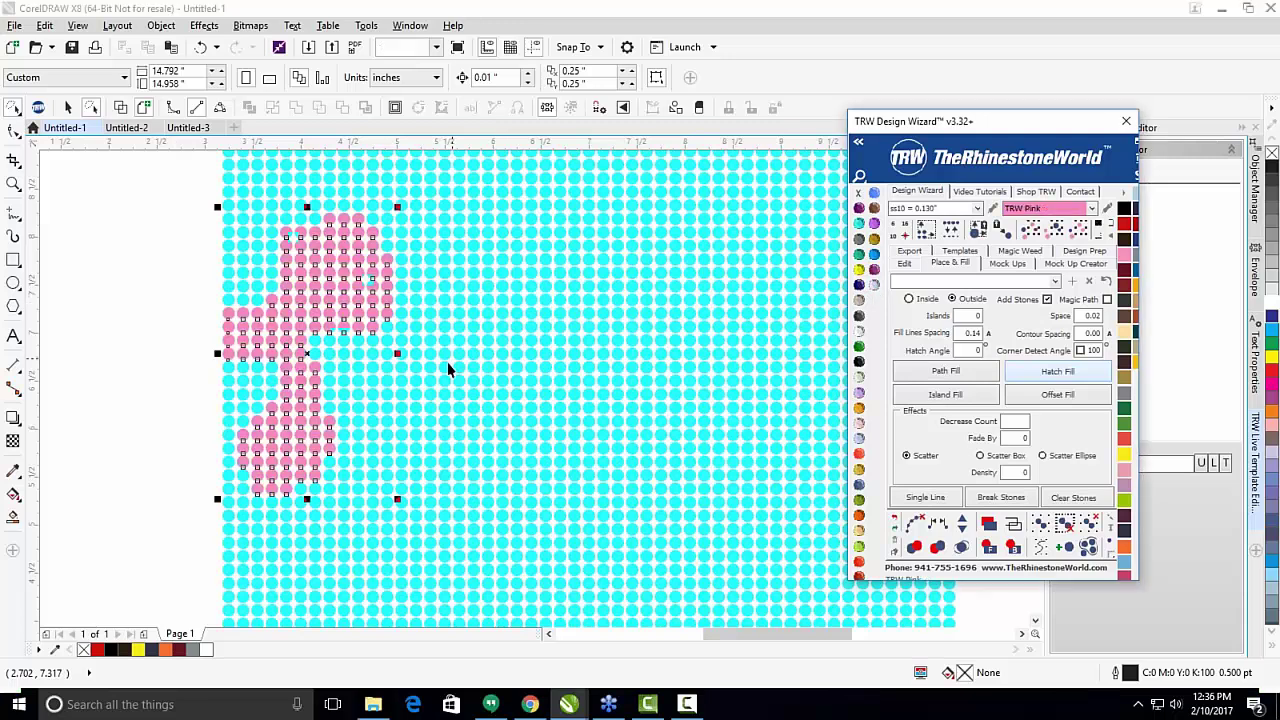
Lasso a large swirling band of stones across the grid, colour it TRW Pink, and deselect.
{"action": "scroll", "coordinate": [306, 351], "scroll_direction": "down", "scroll_amount": 2}
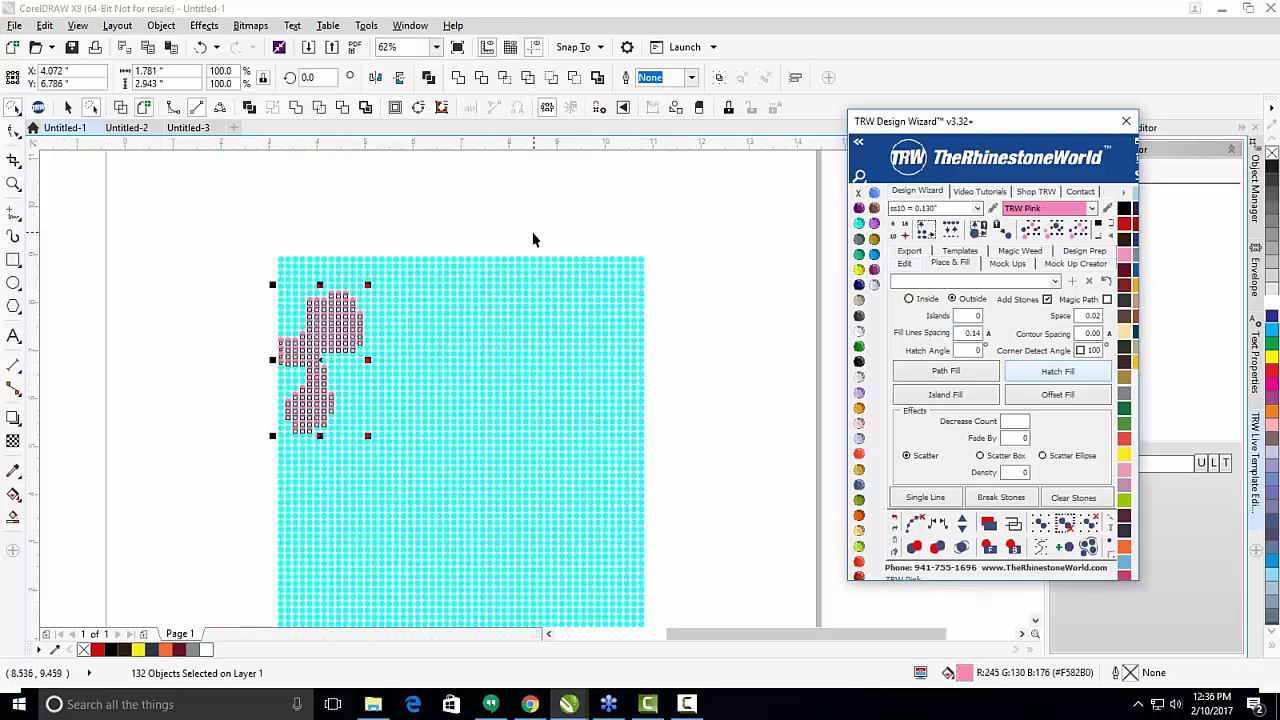
{"action": "left_click_drag", "start_coordinate": [527, 233], "coordinate": [438, 322]}
{"action": "left_click_drag", "start_coordinate": [445, 408], "coordinate": [472, 336]}
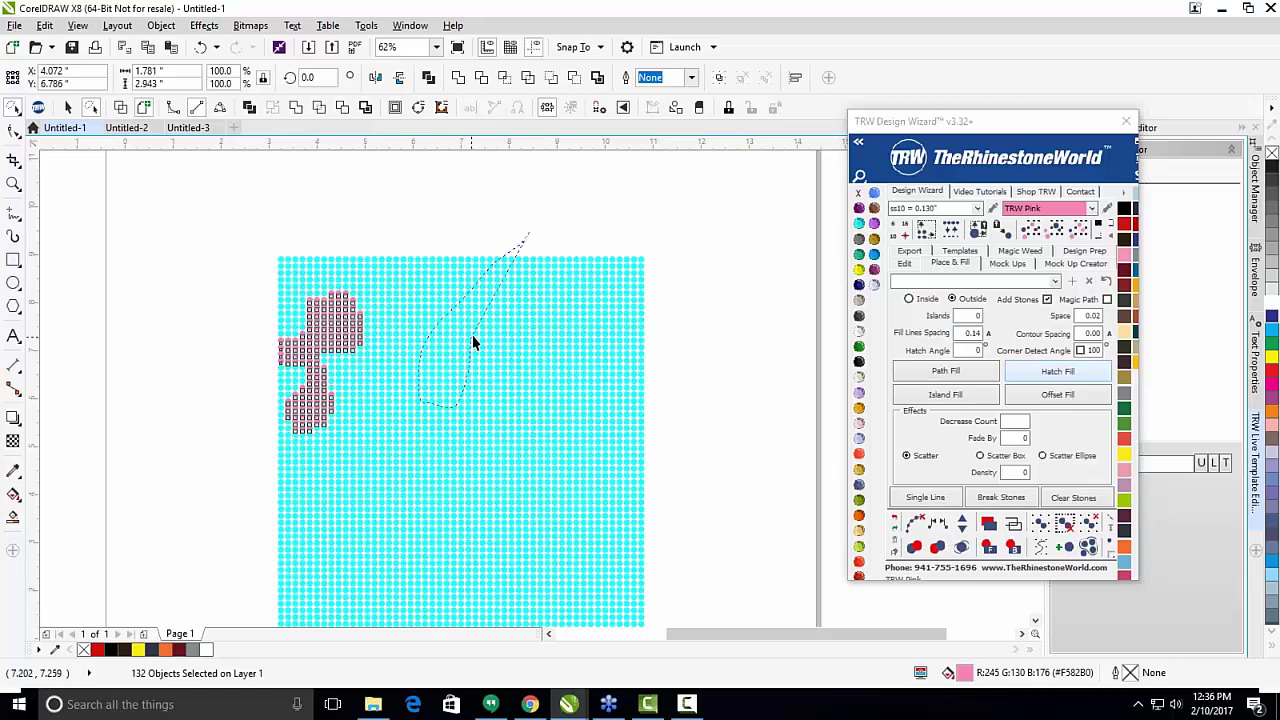
{"action": "left_click_drag", "start_coordinate": [514, 427], "coordinate": [418, 486]}
{"action": "mouse_move", "coordinate": [350, 465]}
{"action": "left_mouse_down"}
{"action": "mouse_move", "coordinate": [562, 569]}
{"action": "mouse_move", "coordinate": [519, 588]}
{"action": "mouse_move", "coordinate": [511, 623]}
{"action": "mouse_move", "coordinate": [633, 507]}
{"action": "mouse_move", "coordinate": [575, 359]}
{"action": "left_mouse_up"}
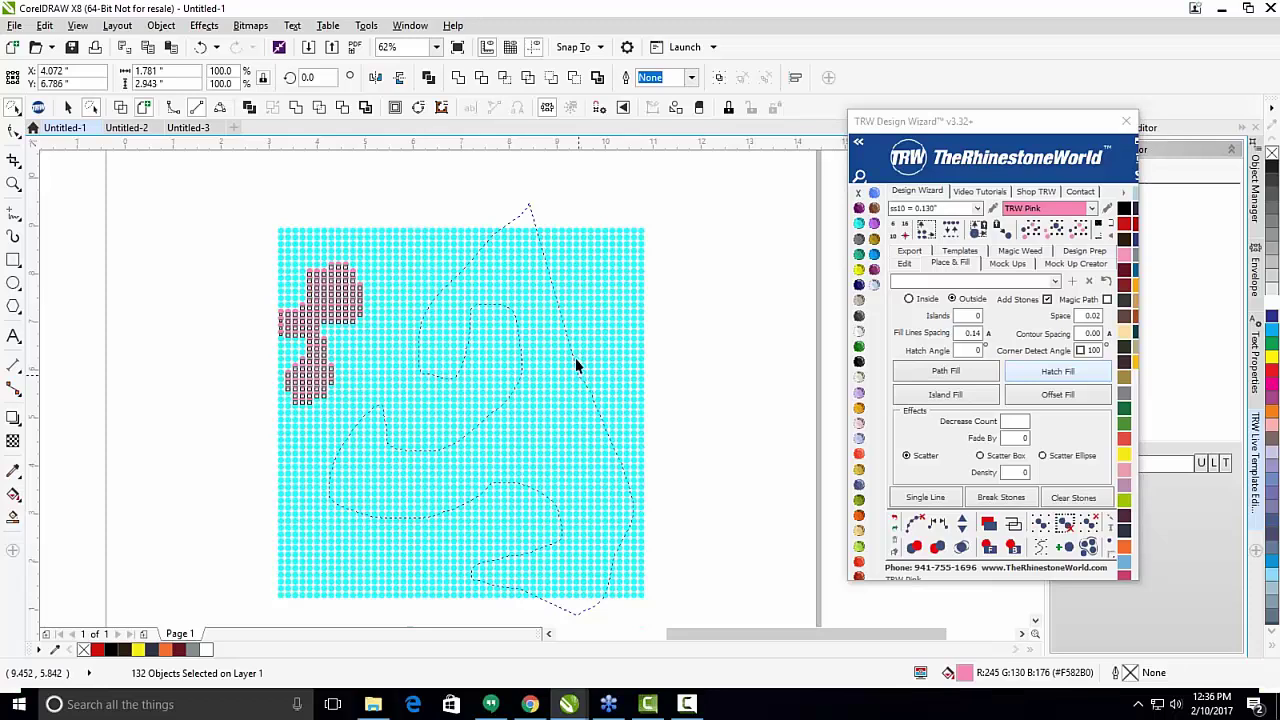
{"action": "left_click_drag", "start_coordinate": [670, 218], "coordinate": [657, 191]}
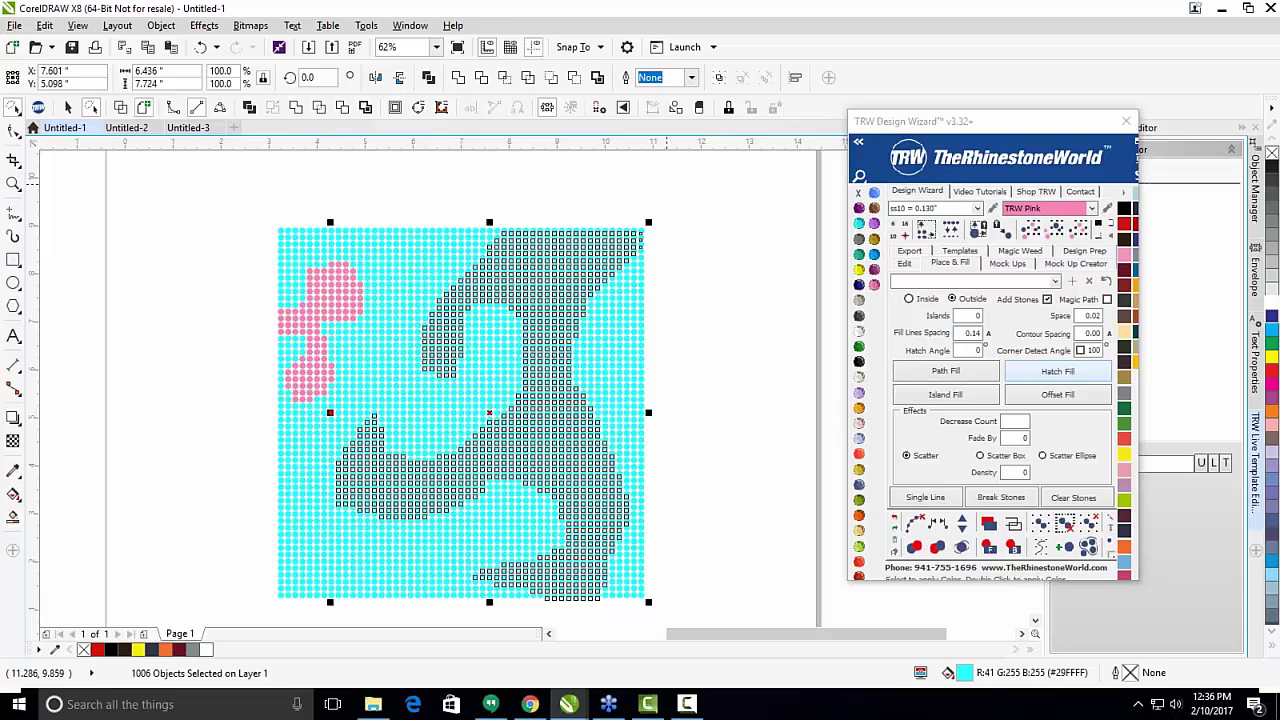
{"action": "double_click", "coordinate": [1030, 208]}
{"action": "left_click", "coordinate": [751, 331]}
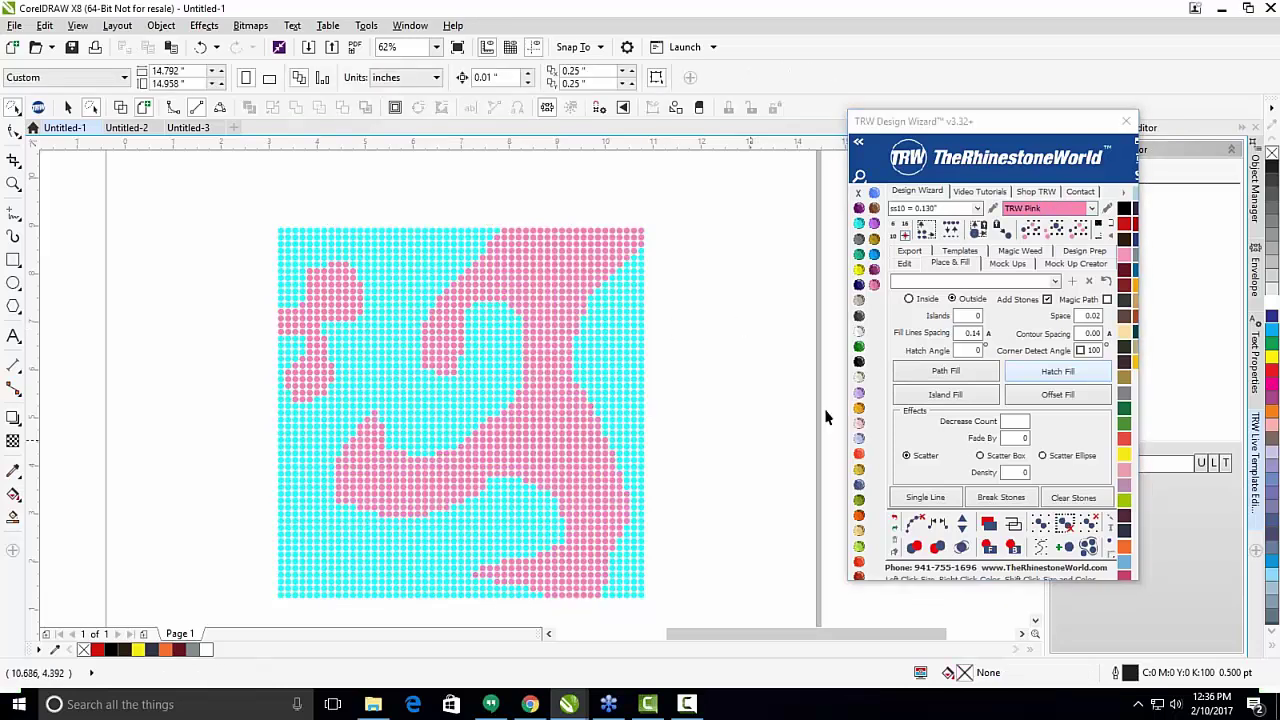
Marquee-select every pink and aquamarine stone in the grid and delete them all.
{"action": "scroll", "coordinate": [540, 395], "scroll_direction": "down", "scroll_amount": 2}
{"action": "scroll", "coordinate": [513, 333], "scroll_direction": "up", "scroll_amount": 2}
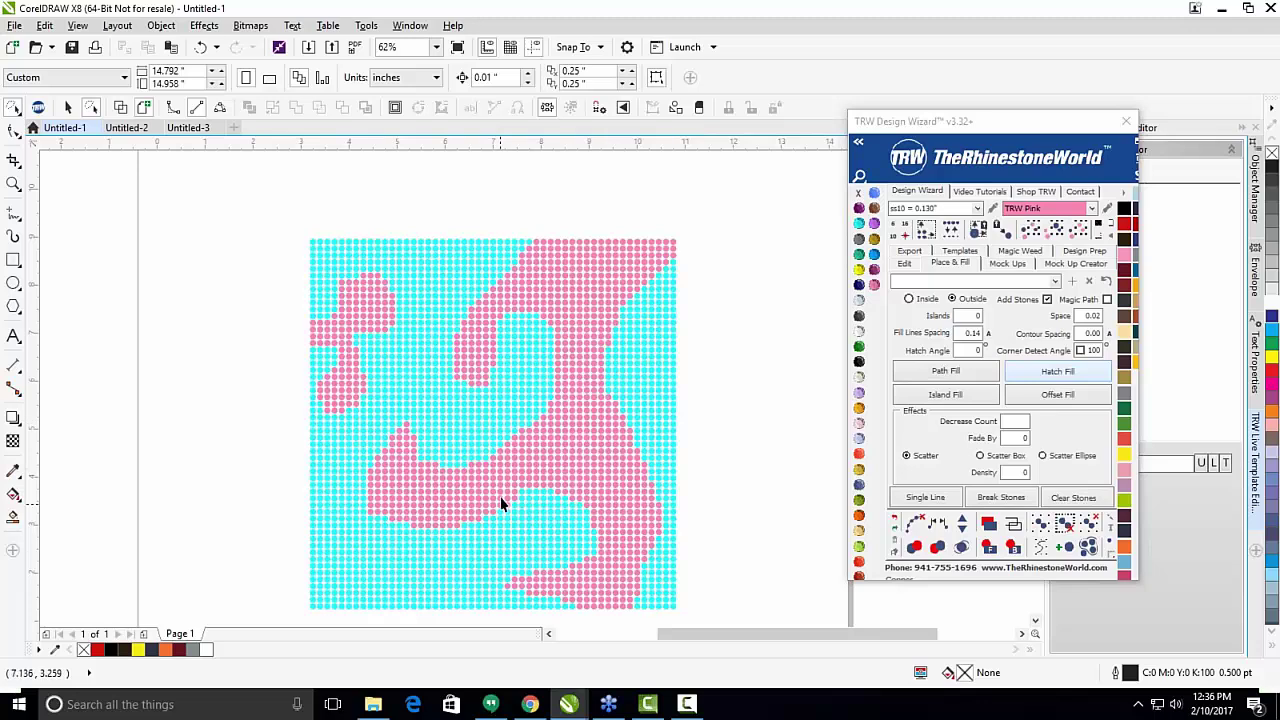
{"action": "scroll", "coordinate": [506, 425], "scroll_direction": "down", "scroll_amount": 1}
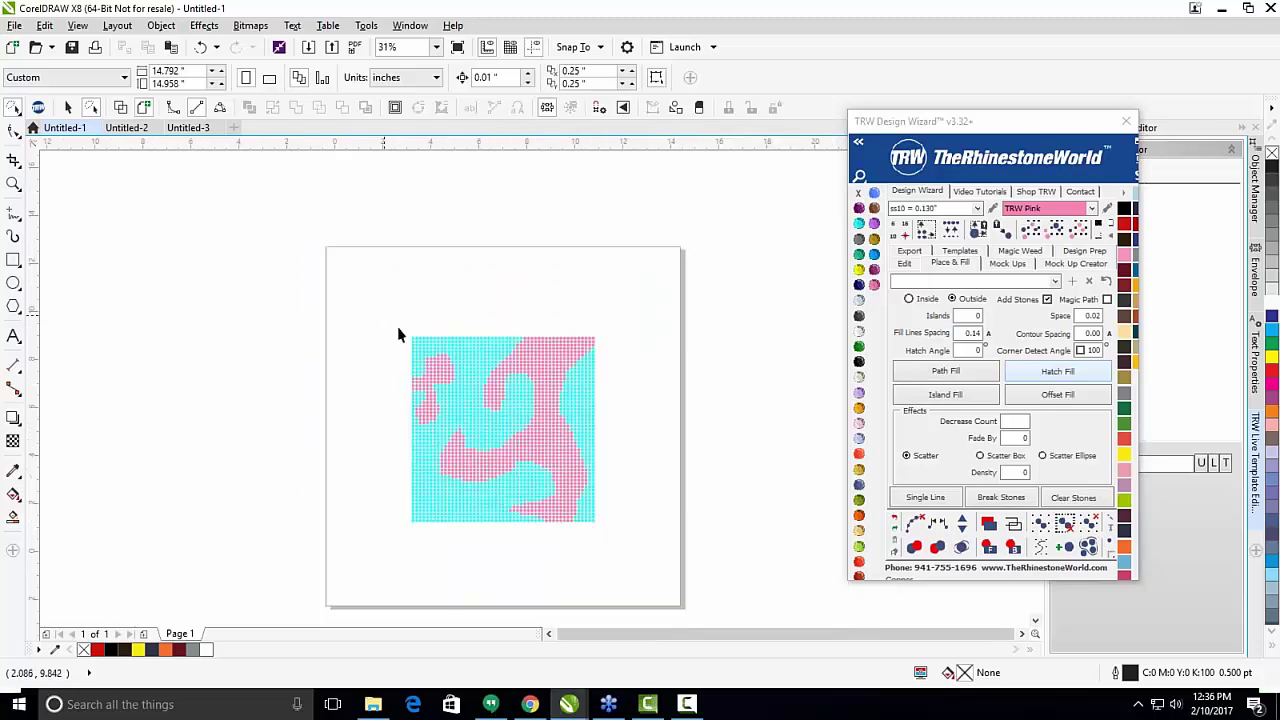
{"action": "mouse_move", "coordinate": [400, 332]}
{"action": "left_mouse_down"}
{"action": "mouse_move", "coordinate": [506, 506]}
{"action": "mouse_move", "coordinate": [615, 544]}
{"action": "left_mouse_up"}
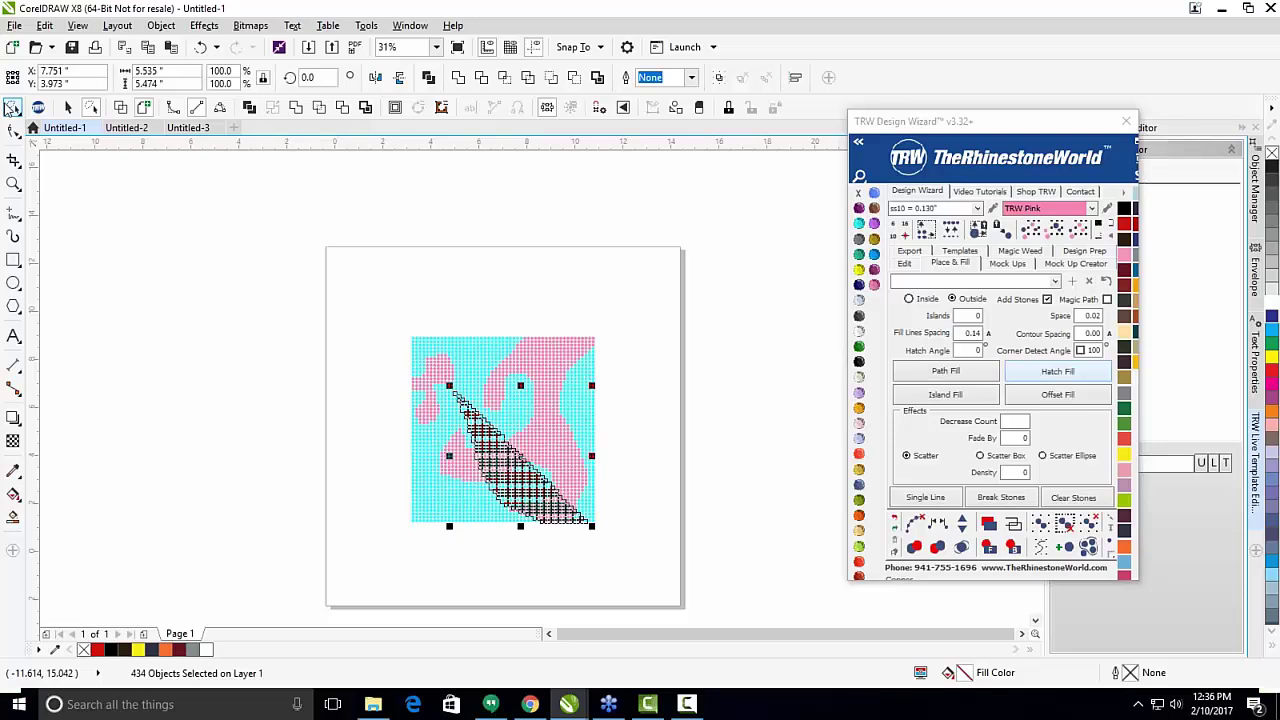
{"action": "left_click", "coordinate": [12, 107]}
{"action": "left_click", "coordinate": [60, 108]}
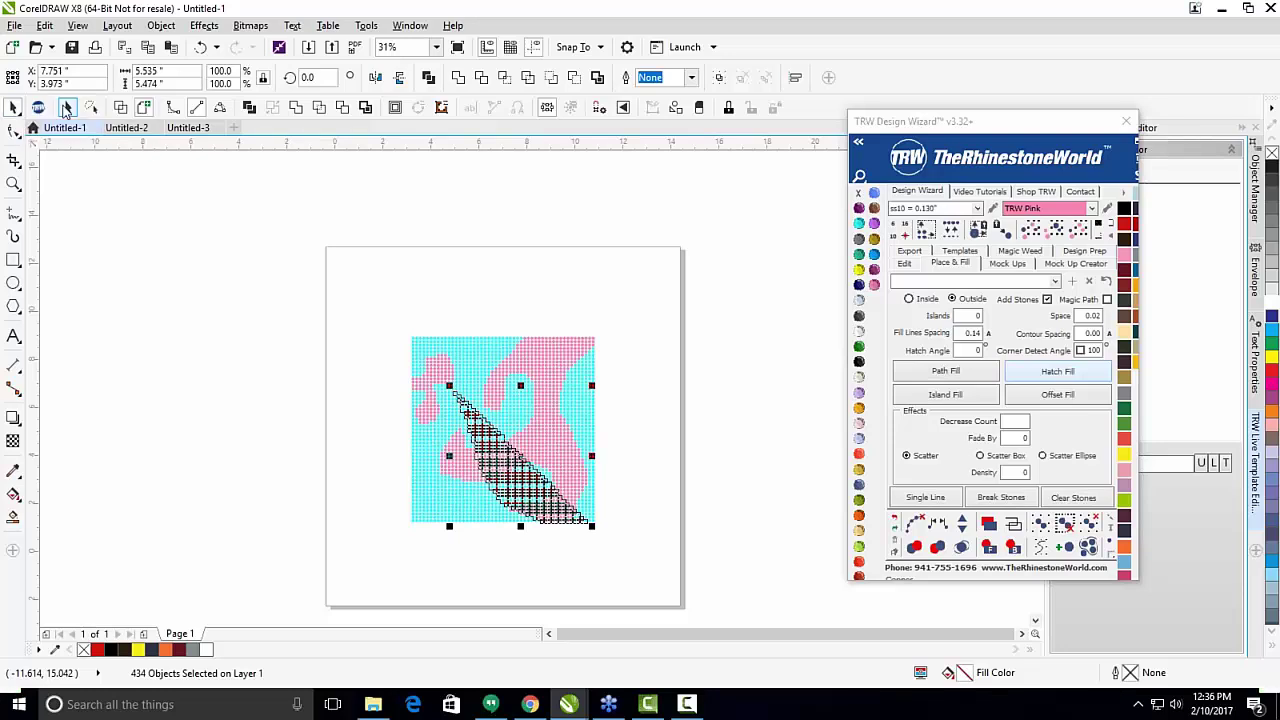
{"action": "left_click_drag", "start_coordinate": [320, 297], "coordinate": [647, 560]}
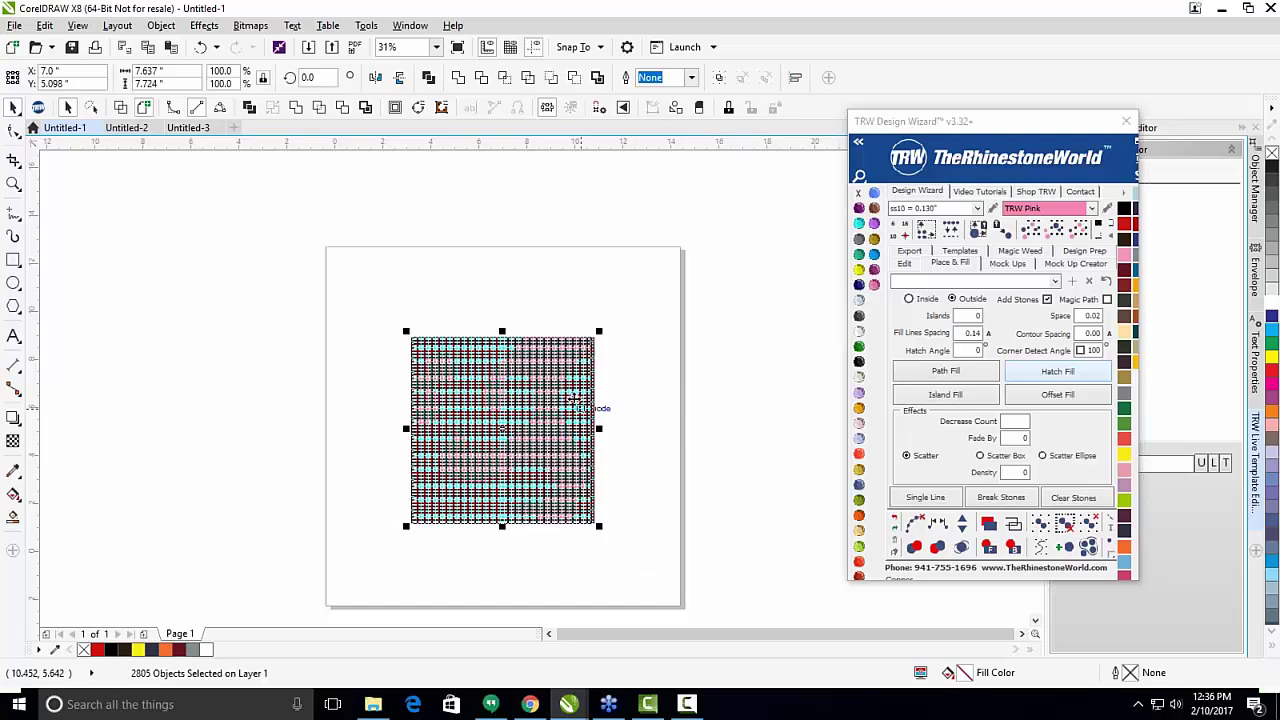
{"action": "key", "text": "Delete"}
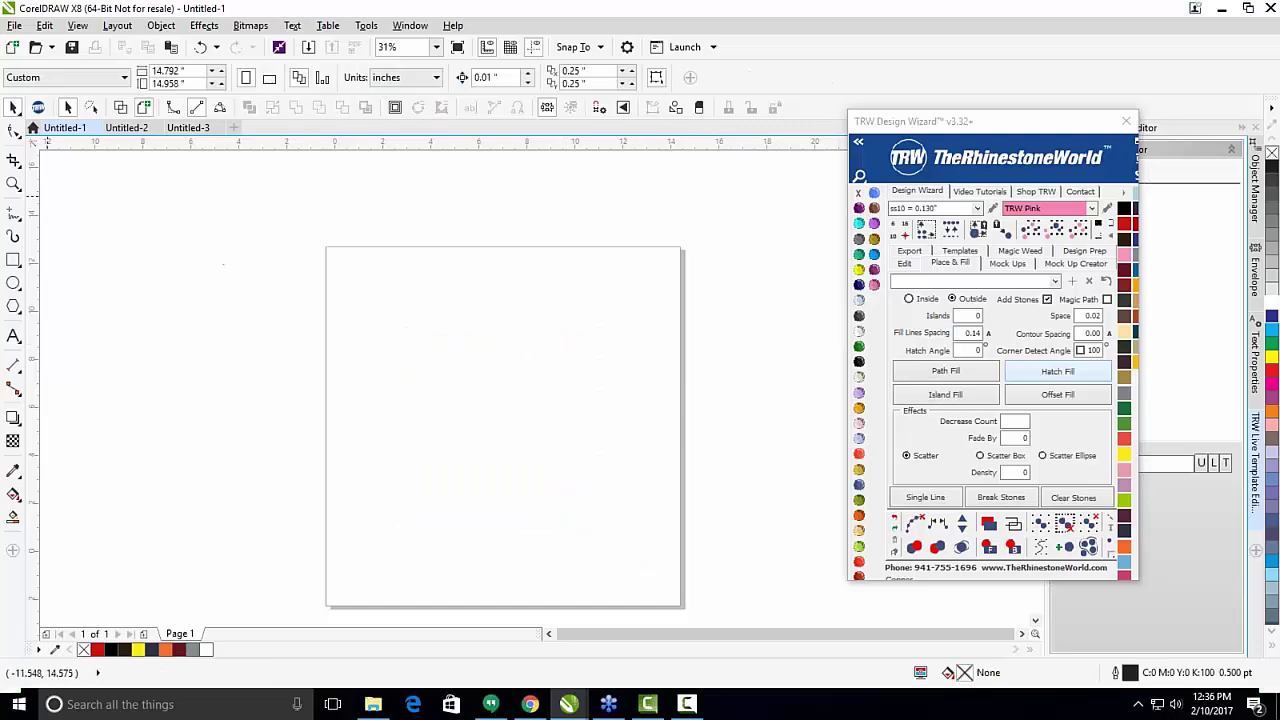
Draw a wide rectangle, about 11.3 x 5.4 inches, on the page.
{"action": "left_click", "coordinate": [13, 133]}
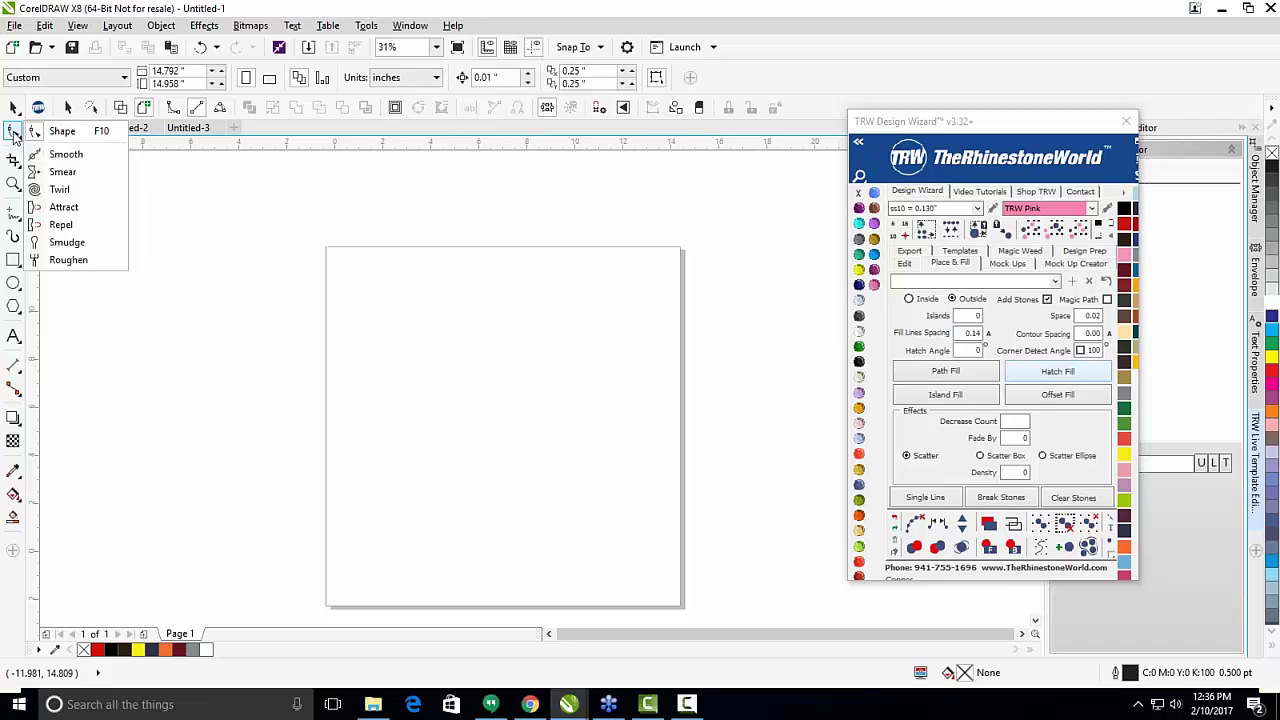
{"action": "left_click", "coordinate": [14, 133]}
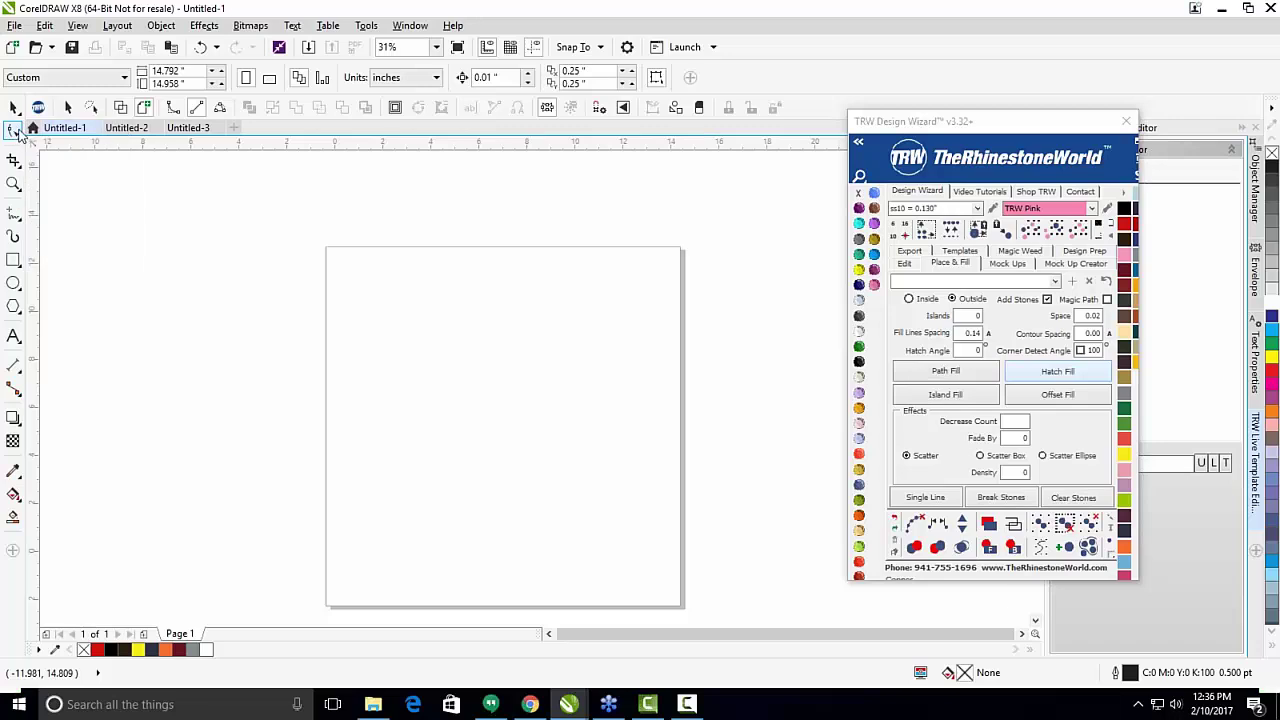
{"action": "left_click", "coordinate": [14, 133]}
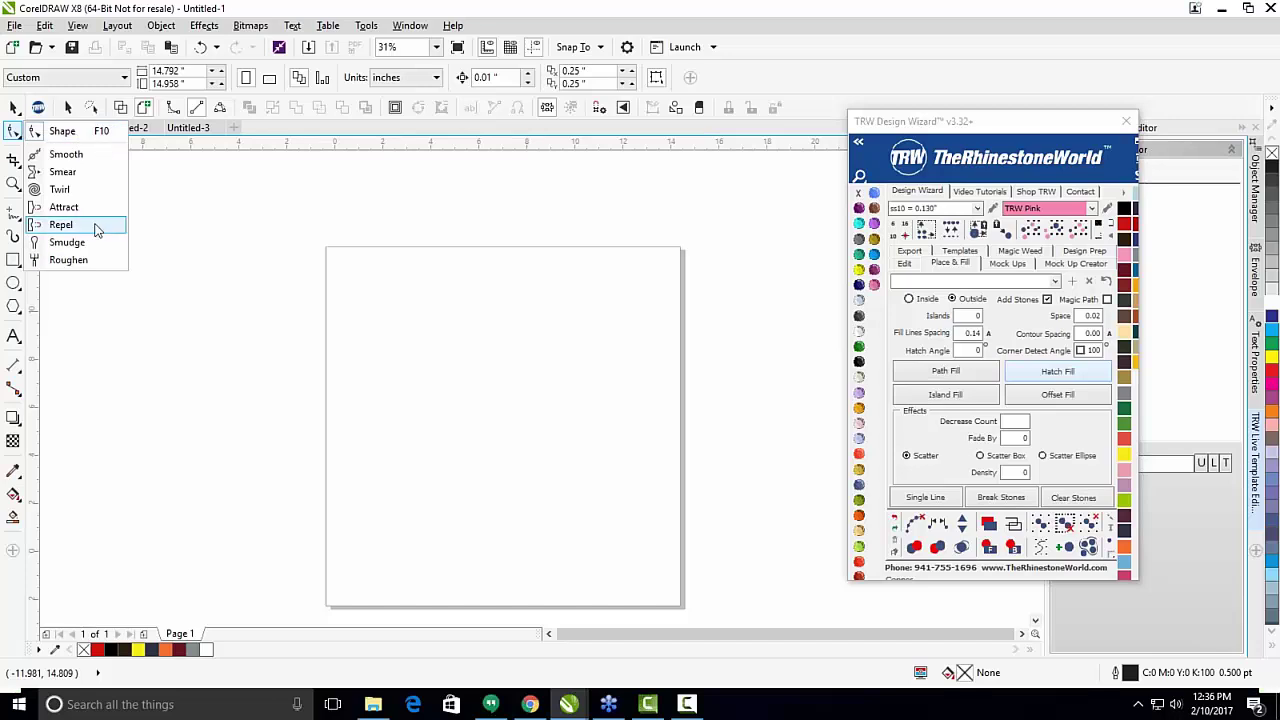
{"action": "left_click", "coordinate": [80, 139]}
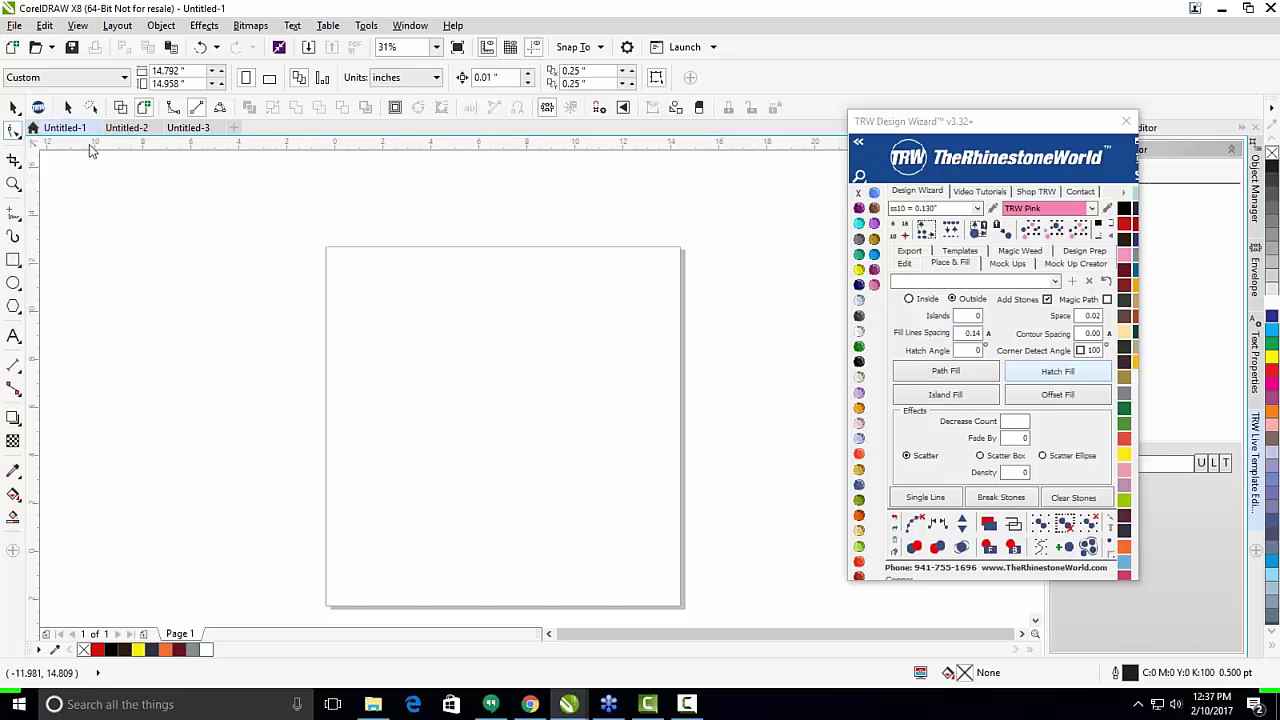
{"action": "left_click", "coordinate": [13, 260]}
{"action": "left_click_drag", "start_coordinate": [358, 338], "coordinate": [630, 466]}
{"action": "scroll", "coordinate": [500, 437], "scroll_direction": "up", "scroll_amount": 2}
{"action": "scroll", "coordinate": [449, 334], "scroll_direction": "down", "scroll_amount": 2}
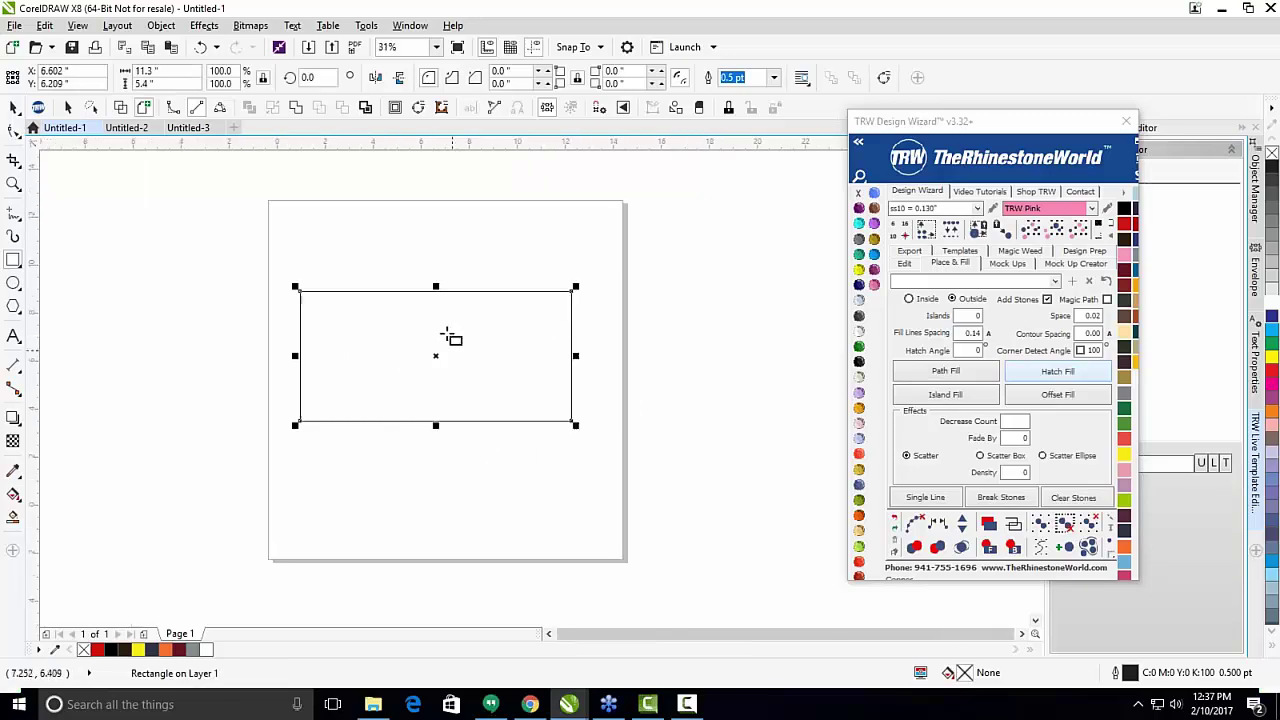
{"action": "scroll", "coordinate": [308, 312], "scroll_direction": "up", "scroll_amount": 2}
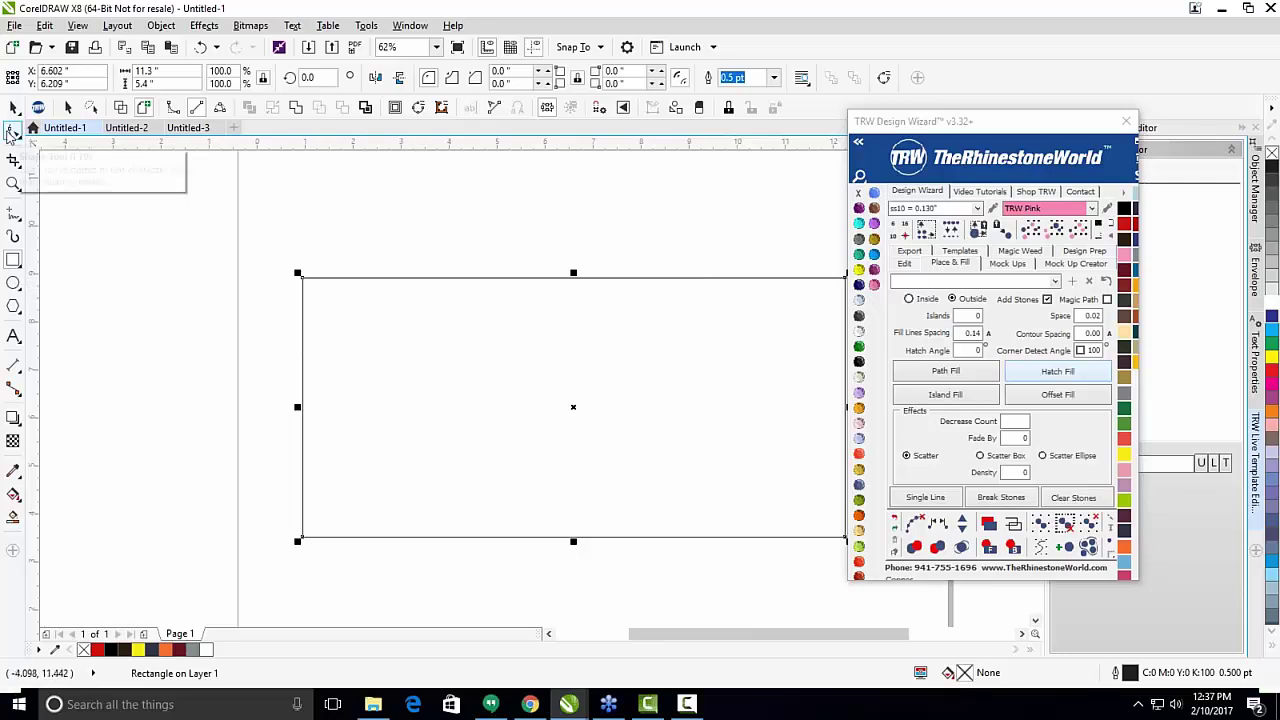
Drag a corner node with the Shape tool to round the rectangle's corners, then deselect it.
{"action": "left_click", "coordinate": [12, 132]}
{"action": "scroll", "coordinate": [310, 306], "scroll_direction": "down", "scroll_amount": 2}
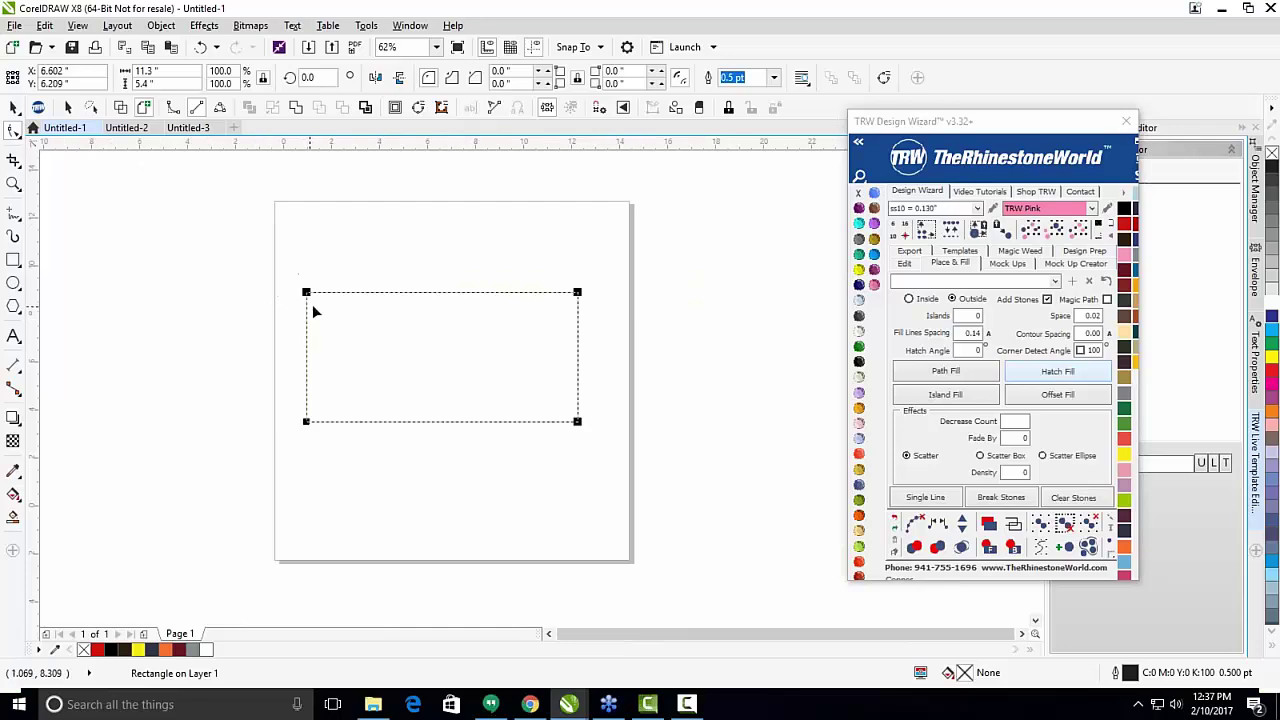
{"action": "scroll", "coordinate": [579, 305], "scroll_direction": "up", "scroll_amount": 2}
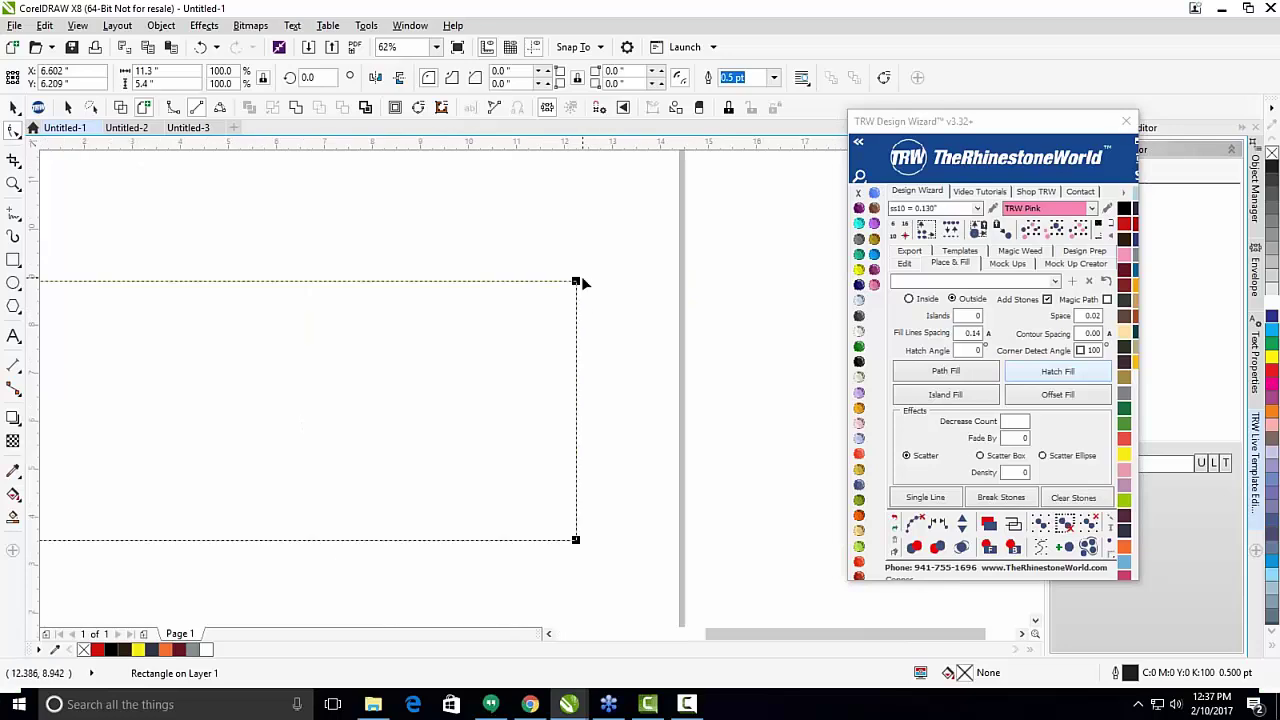
{"action": "left_click_drag", "start_coordinate": [577, 281], "coordinate": [510, 294]}
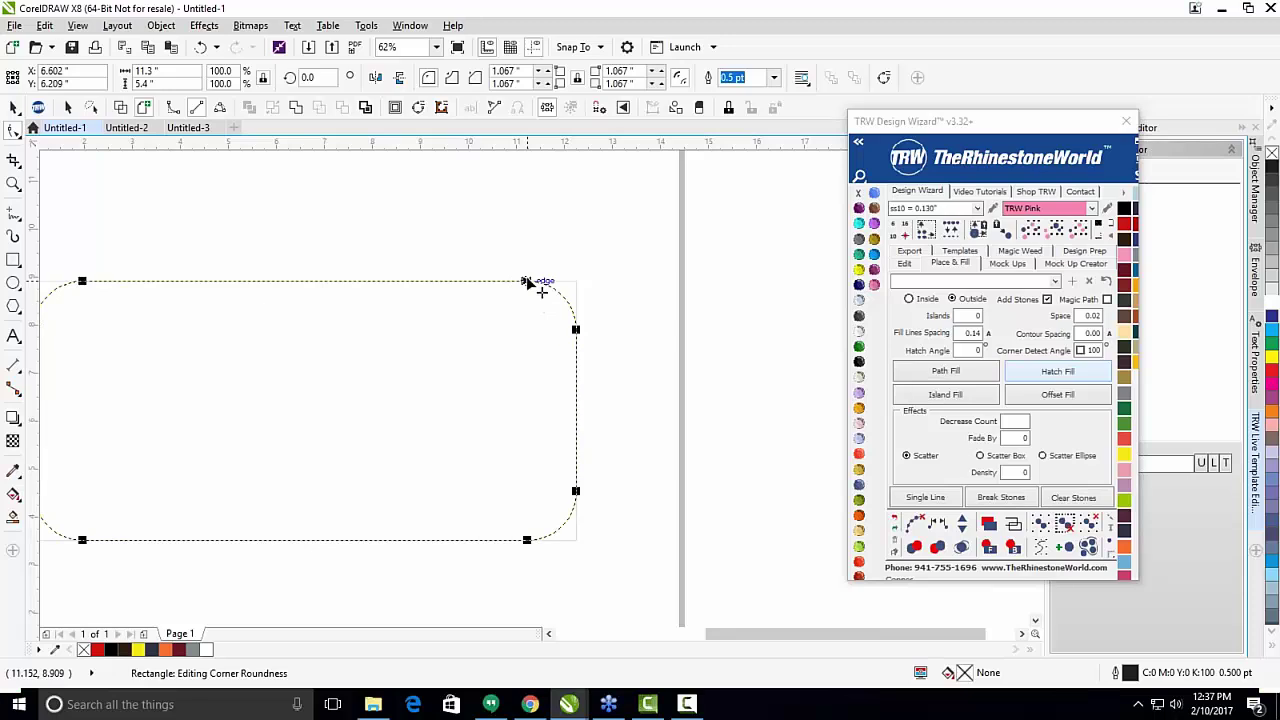
{"action": "scroll", "coordinate": [650, 266], "scroll_direction": "down", "scroll_amount": 4}
{"action": "key", "text": "space"}
{"action": "left_click", "coordinate": [566, 234]}
{"action": "scroll", "coordinate": [600, 303], "scroll_direction": "up", "scroll_amount": 2}
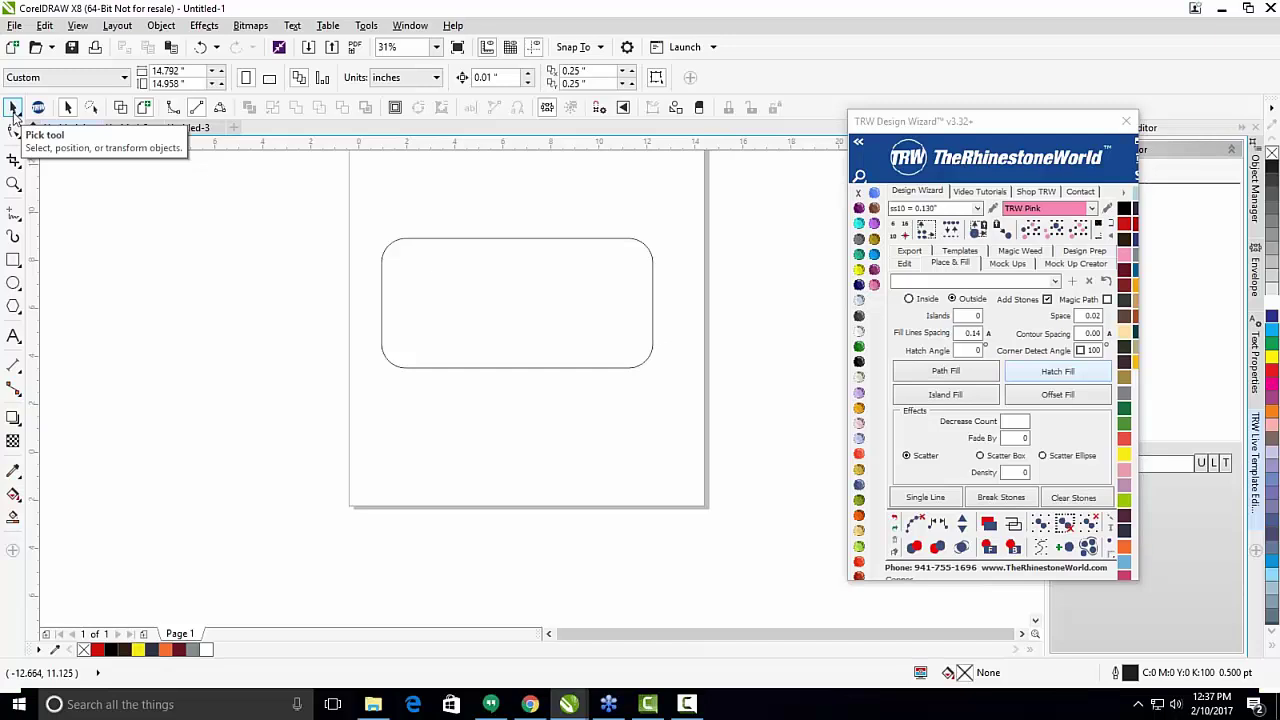
Select the rounded rectangle and delete it.
{"action": "left_click", "coordinate": [577, 302]}
{"action": "key", "text": "Delete"}
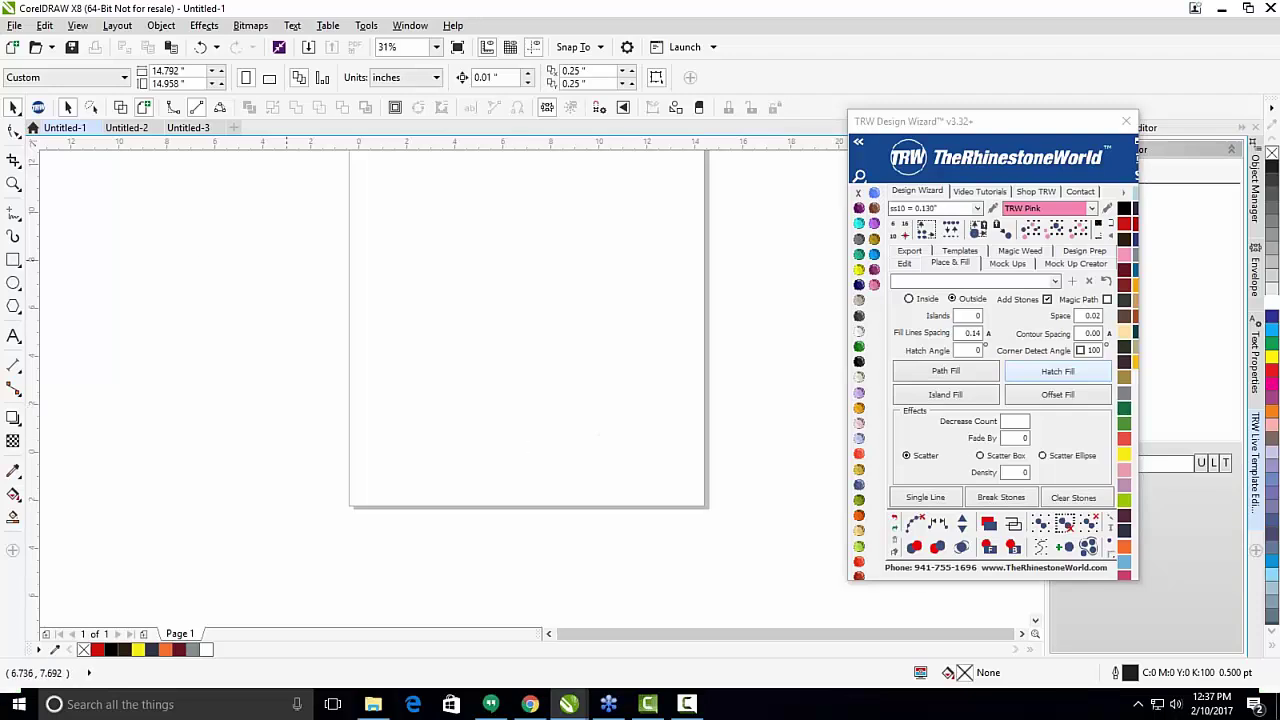
{"action": "left_click", "coordinate": [14, 166]}
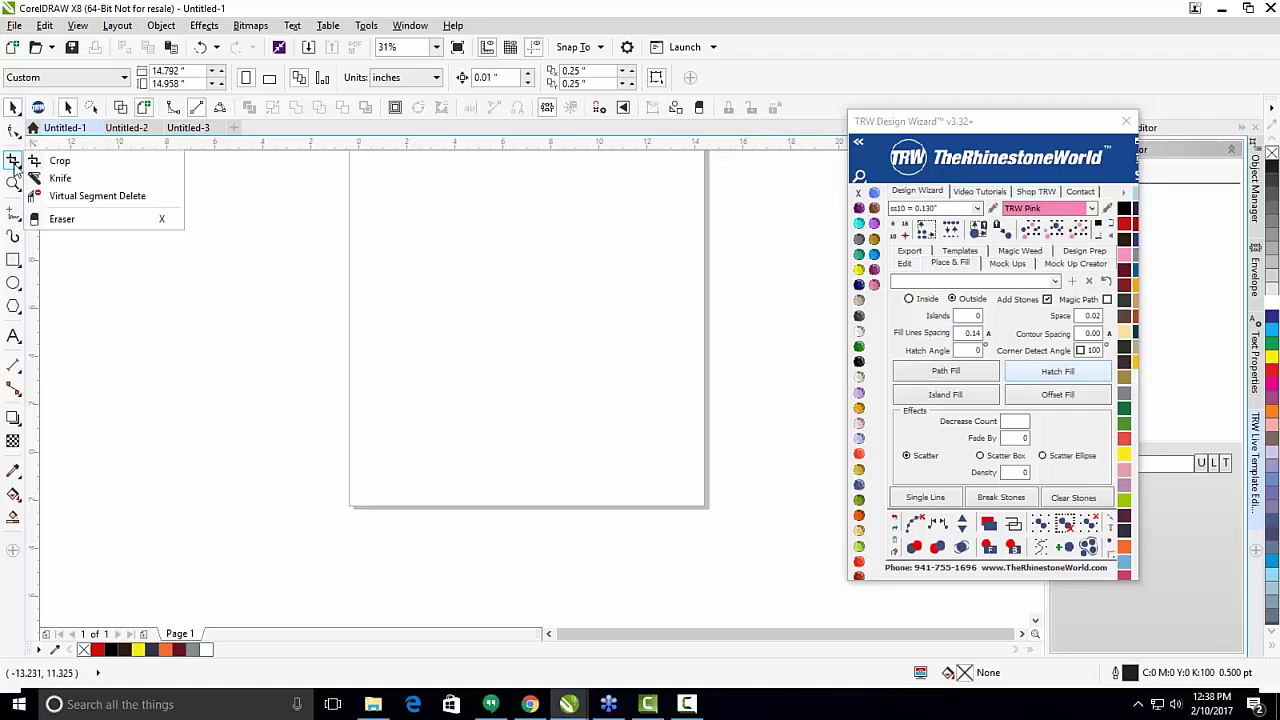
{"action": "left_click", "coordinate": [60, 163]}
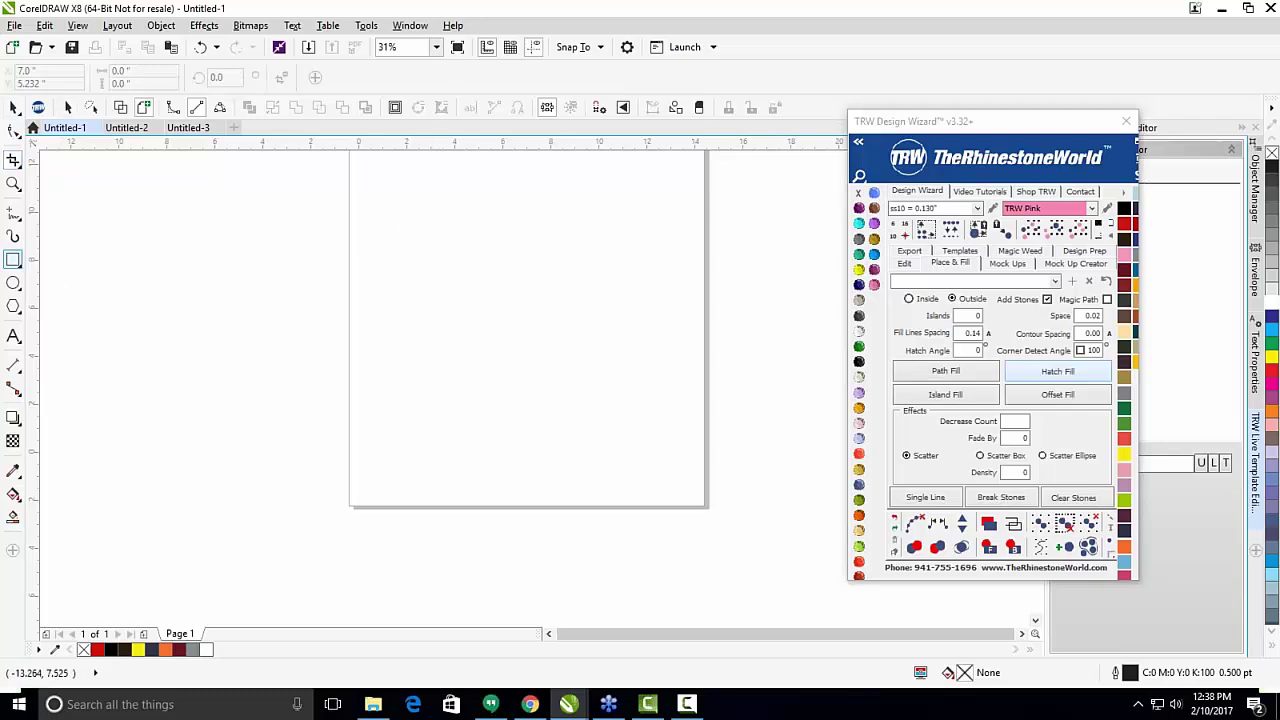
{"action": "left_click", "coordinate": [14, 259]}
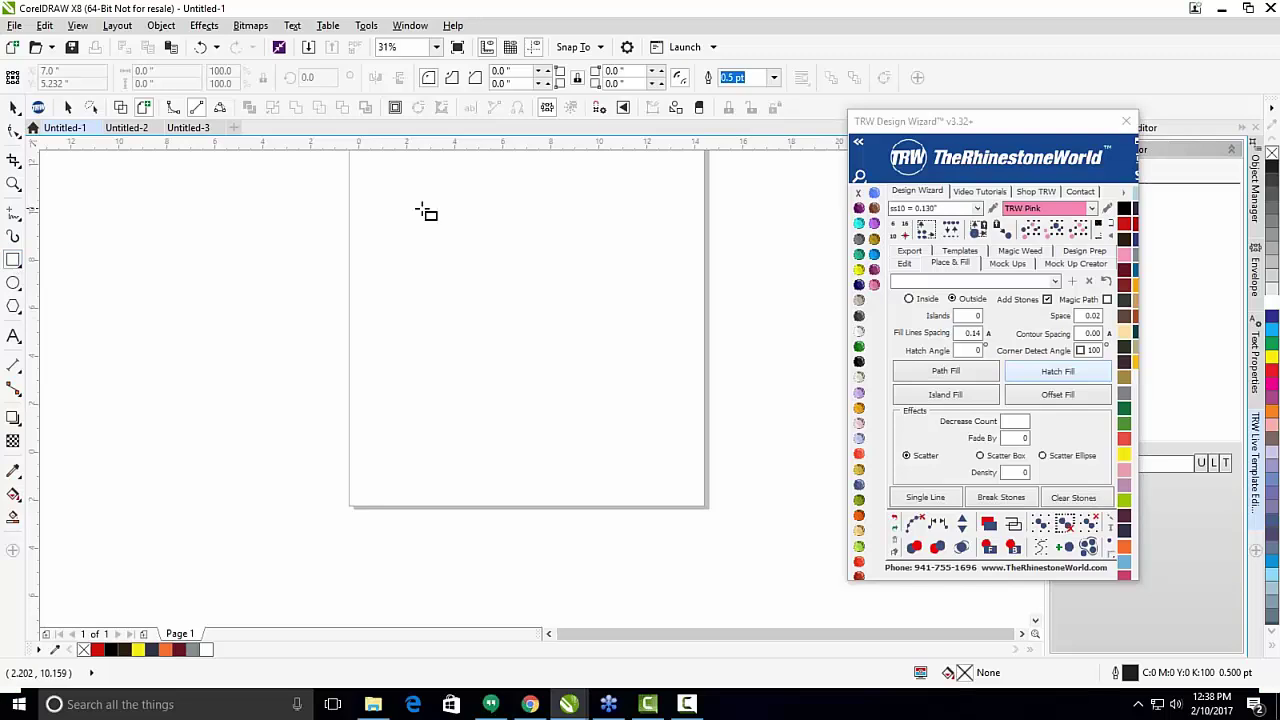
{"action": "left_click_drag", "start_coordinate": [392, 204], "coordinate": [648, 436]}
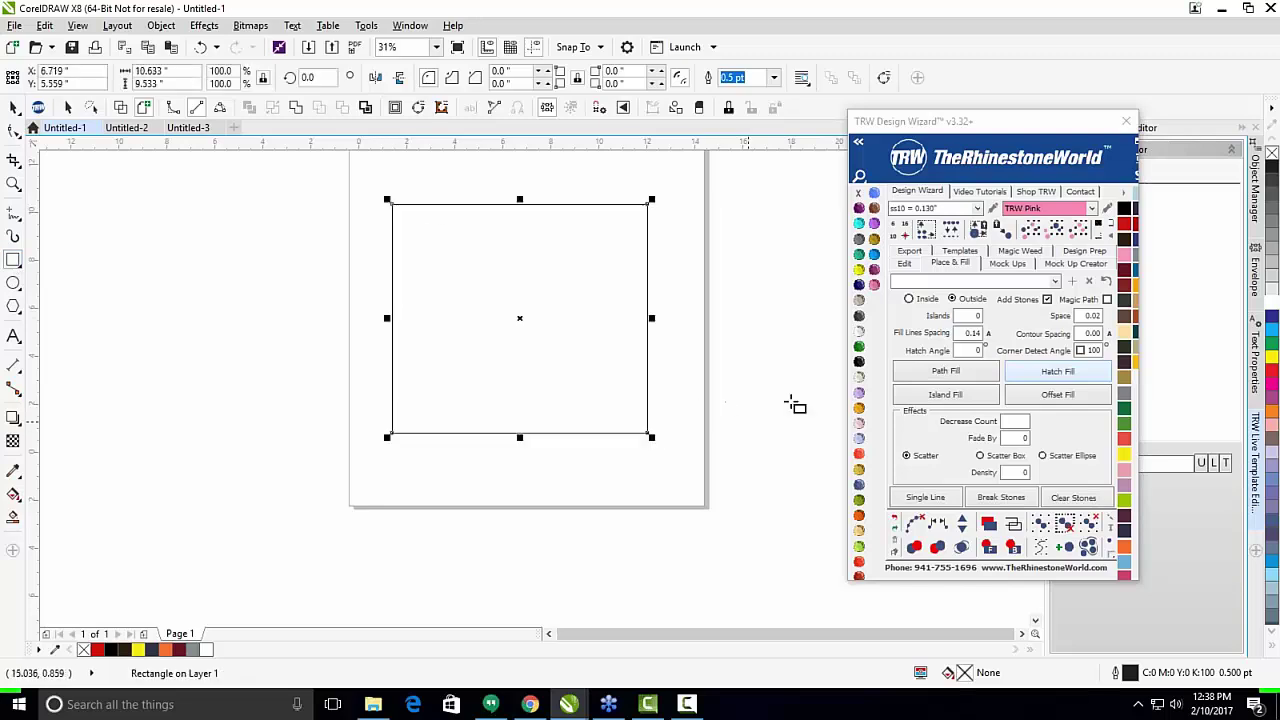
{"action": "left_click", "coordinate": [846, 366]}
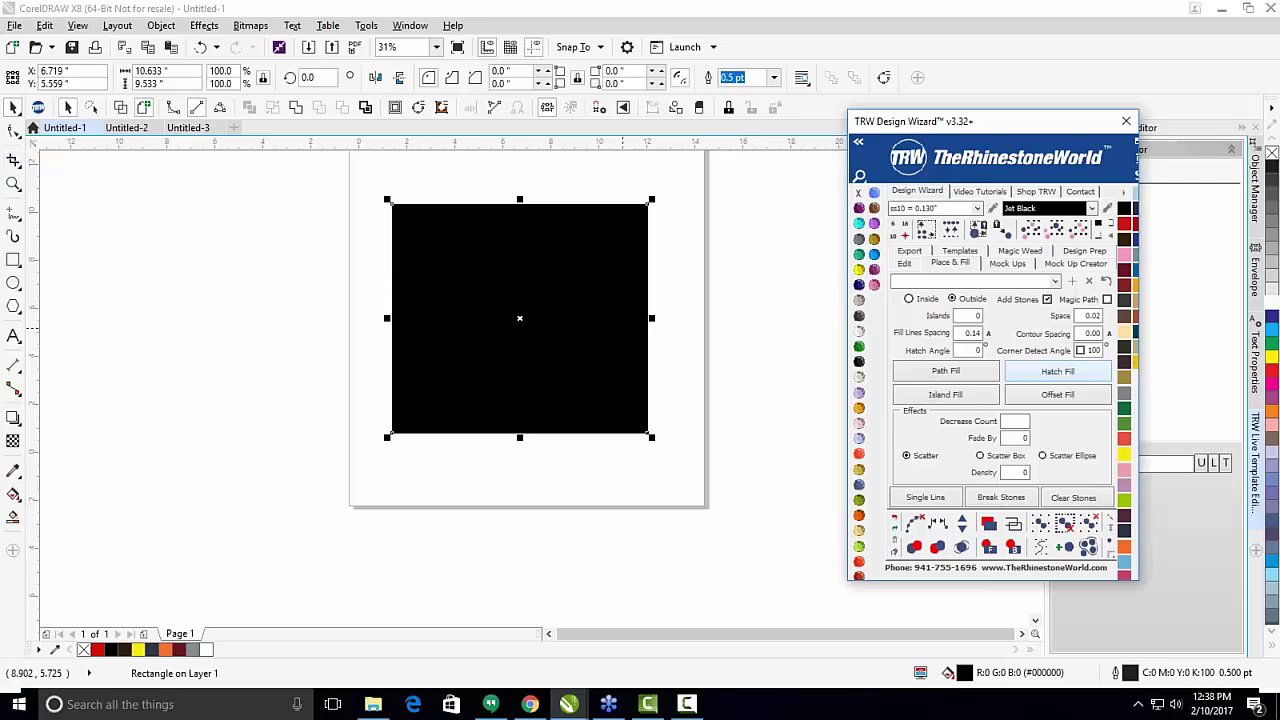
{"action": "left_click", "coordinate": [875, 255]}
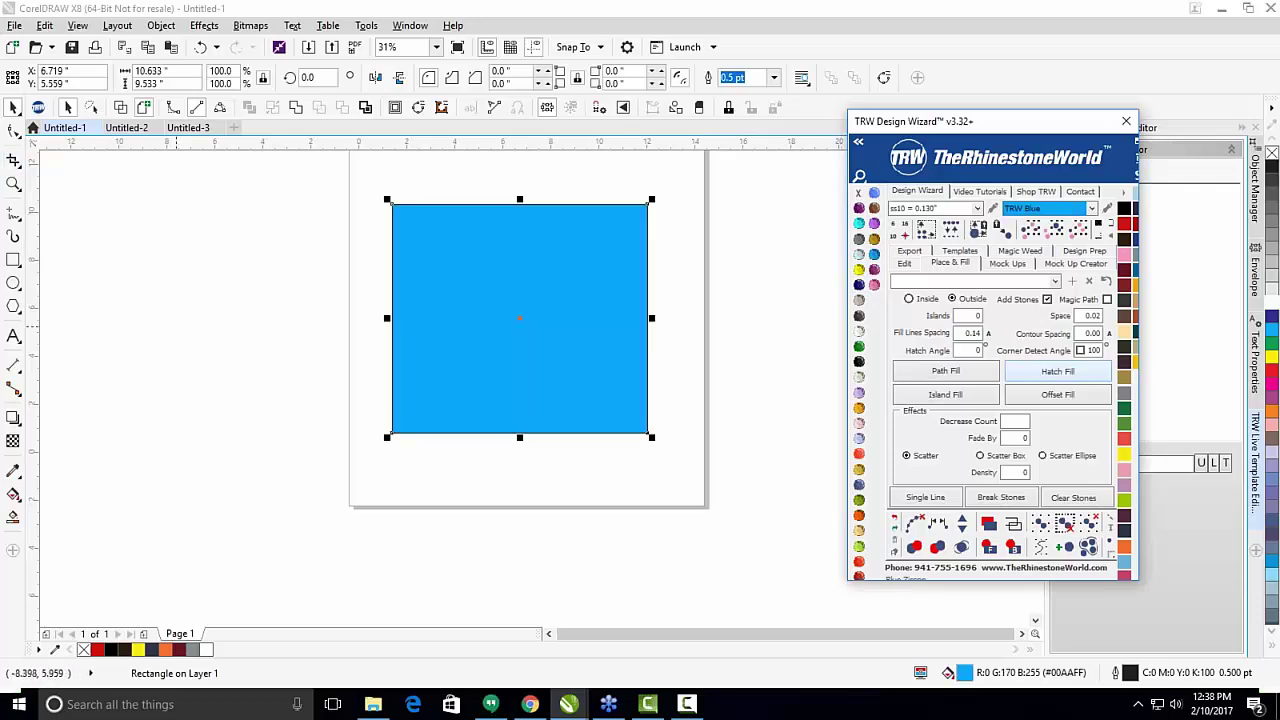
{"action": "left_click", "coordinate": [13, 260]}
{"action": "left_click_drag", "start_coordinate": [455, 254], "coordinate": [584, 378]}
{"action": "left_click", "coordinate": [859, 345]}
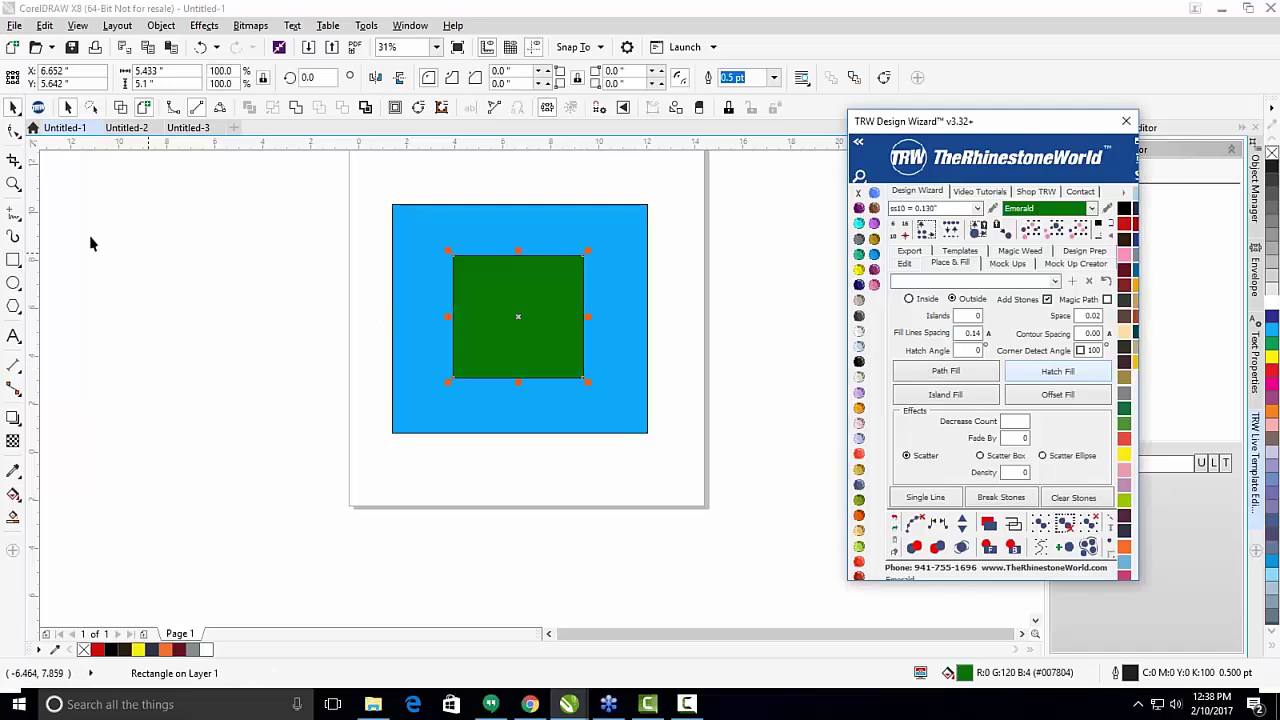
{"action": "left_click", "coordinate": [14, 162]}
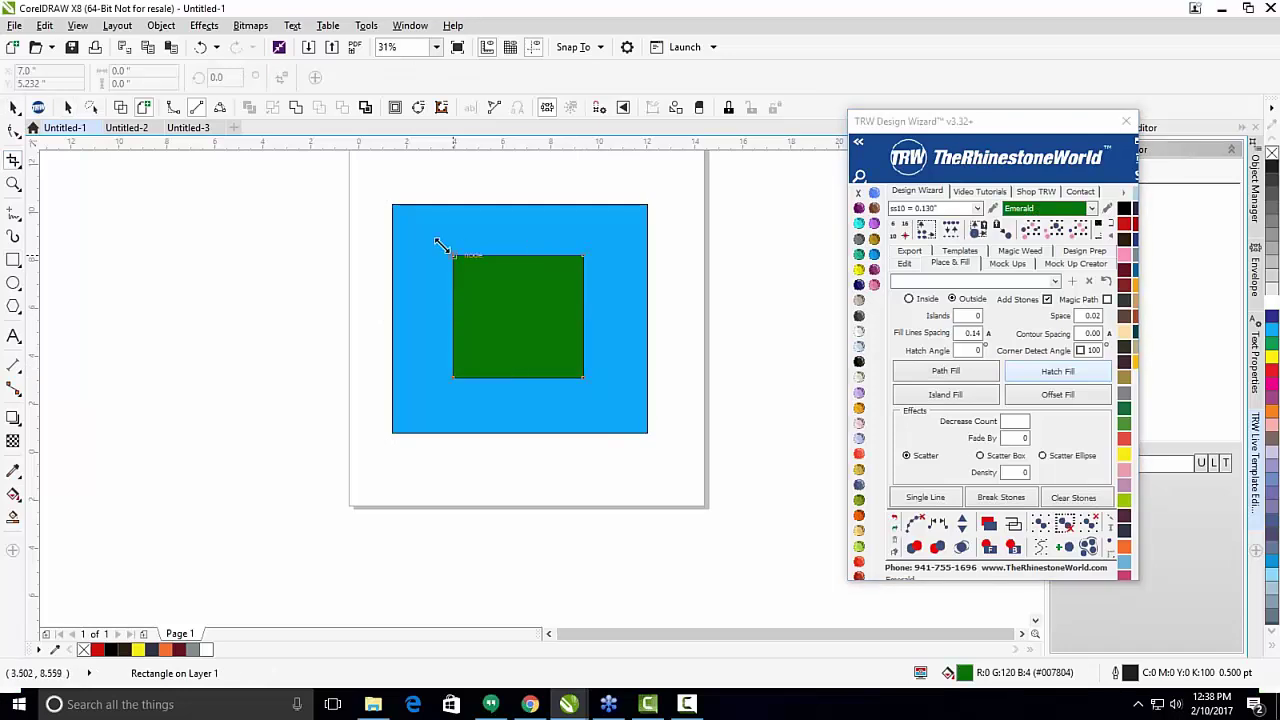
{"action": "scroll", "coordinate": [486, 304], "scroll_direction": "up", "scroll_amount": 1}
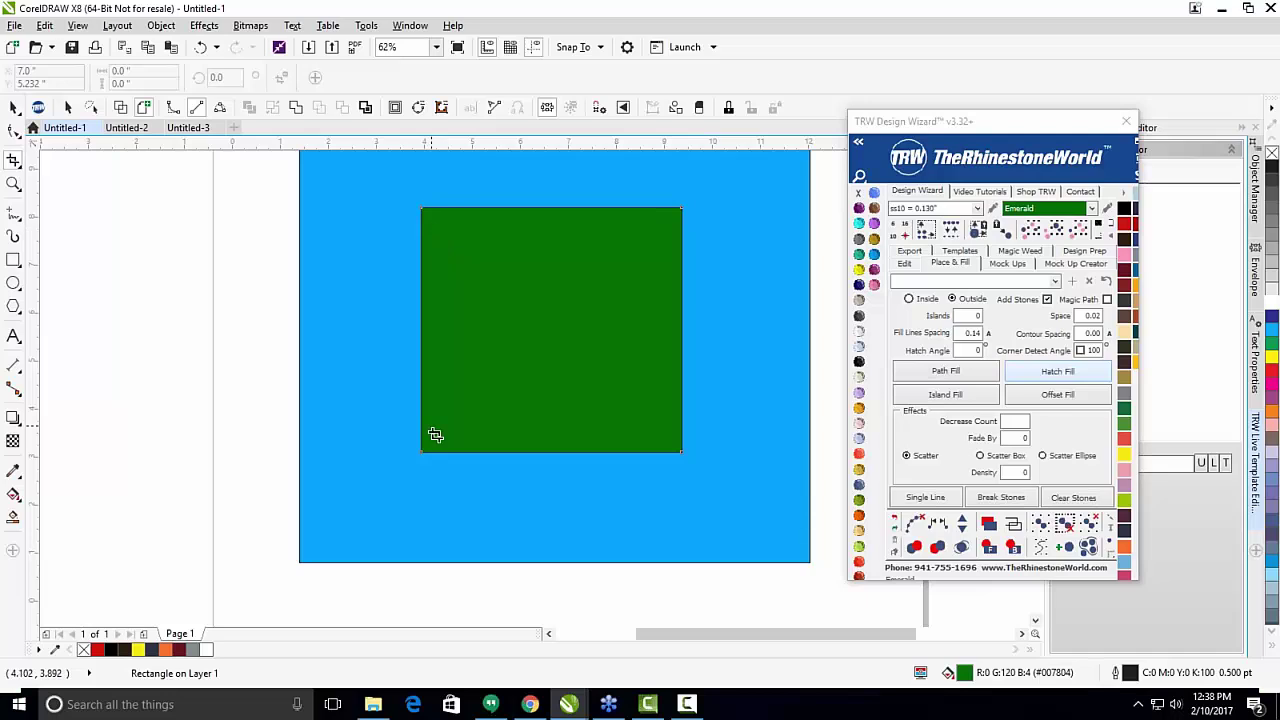
{"action": "scroll", "coordinate": [402, 221], "scroll_direction": "down", "scroll_amount": 1}
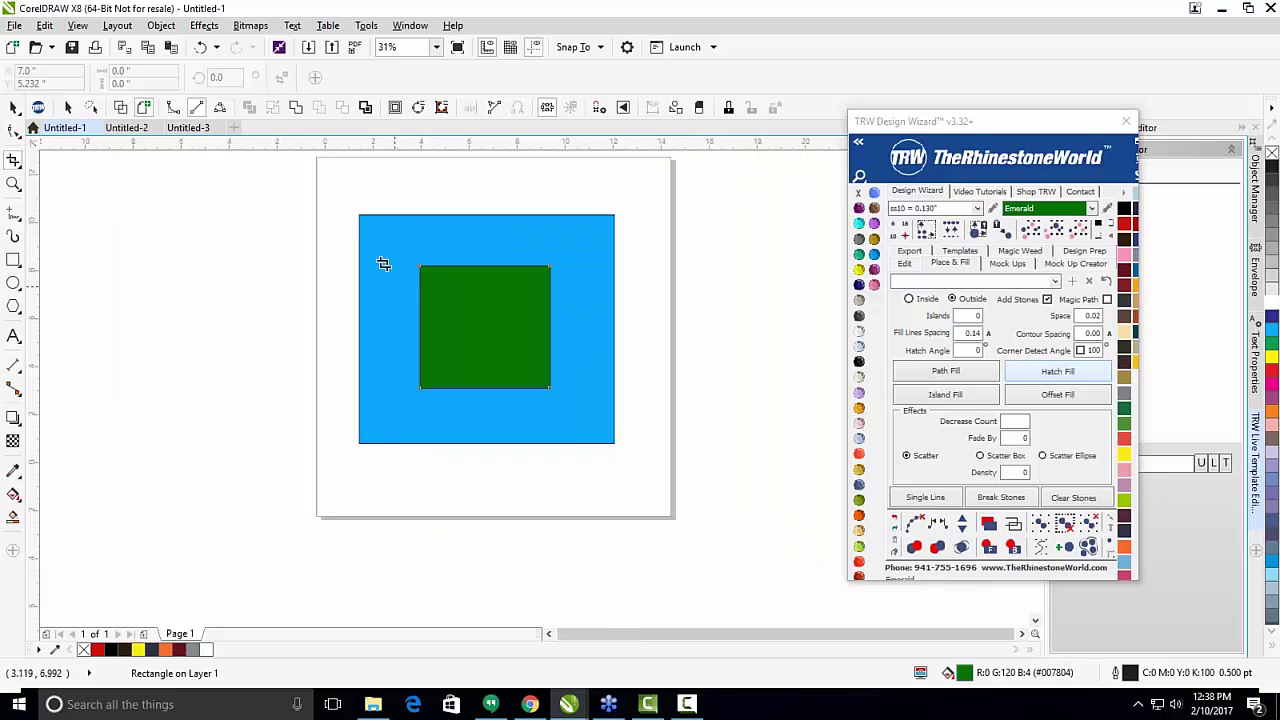
{"action": "scroll", "coordinate": [474, 283], "scroll_direction": "up", "scroll_amount": 1}
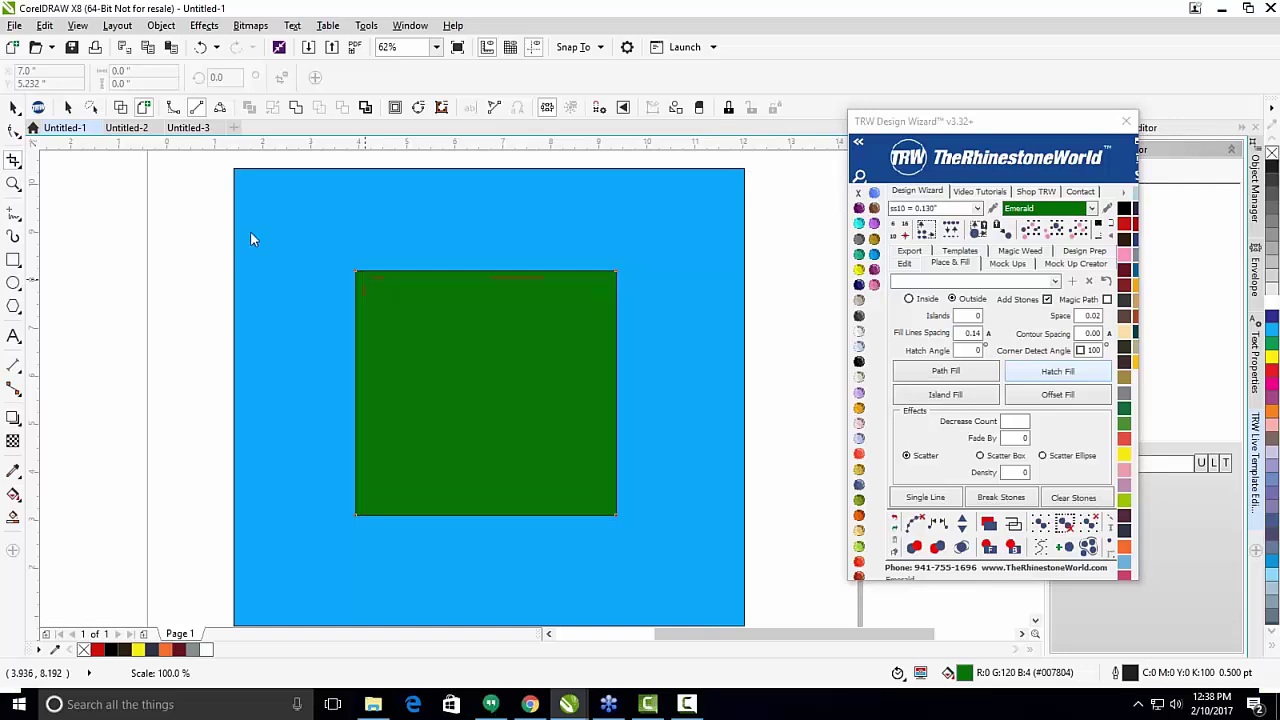
{"action": "key", "text": "ctrl+z"}
{"action": "left_click_drag", "start_coordinate": [307, 247], "coordinate": [688, 572]}
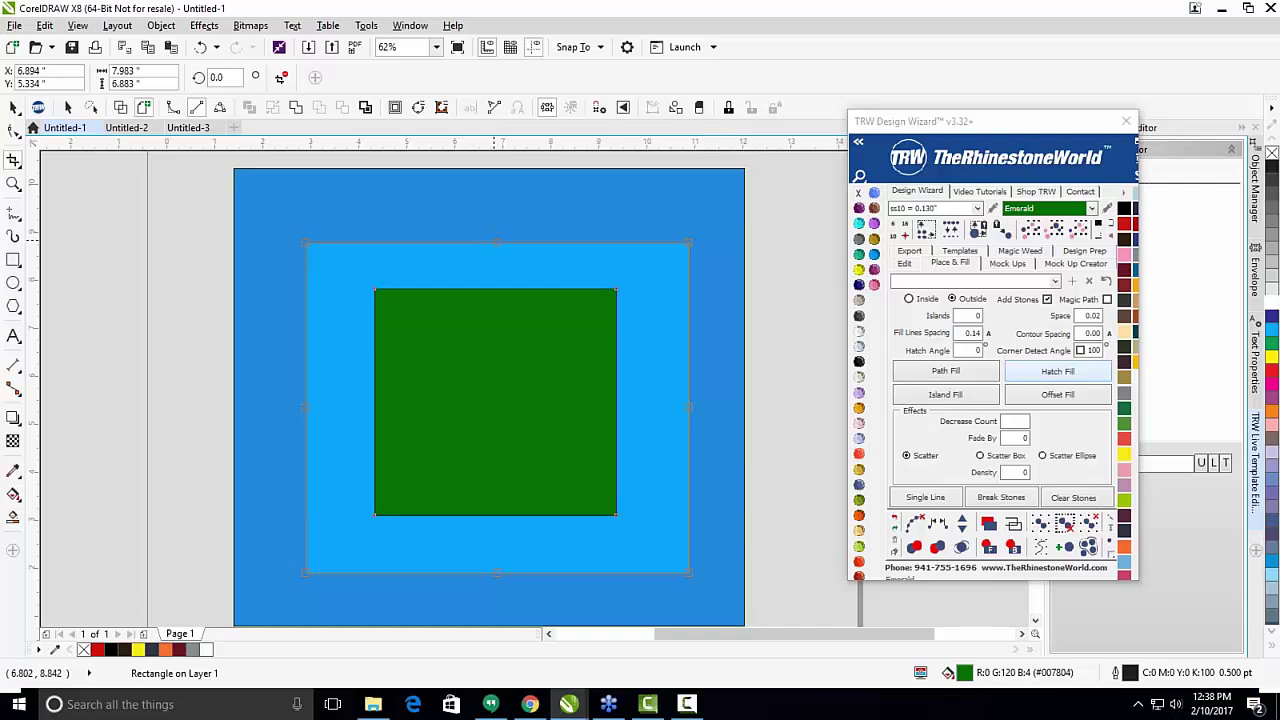
{"action": "left_click_drag", "start_coordinate": [497, 248], "coordinate": [500, 290]}
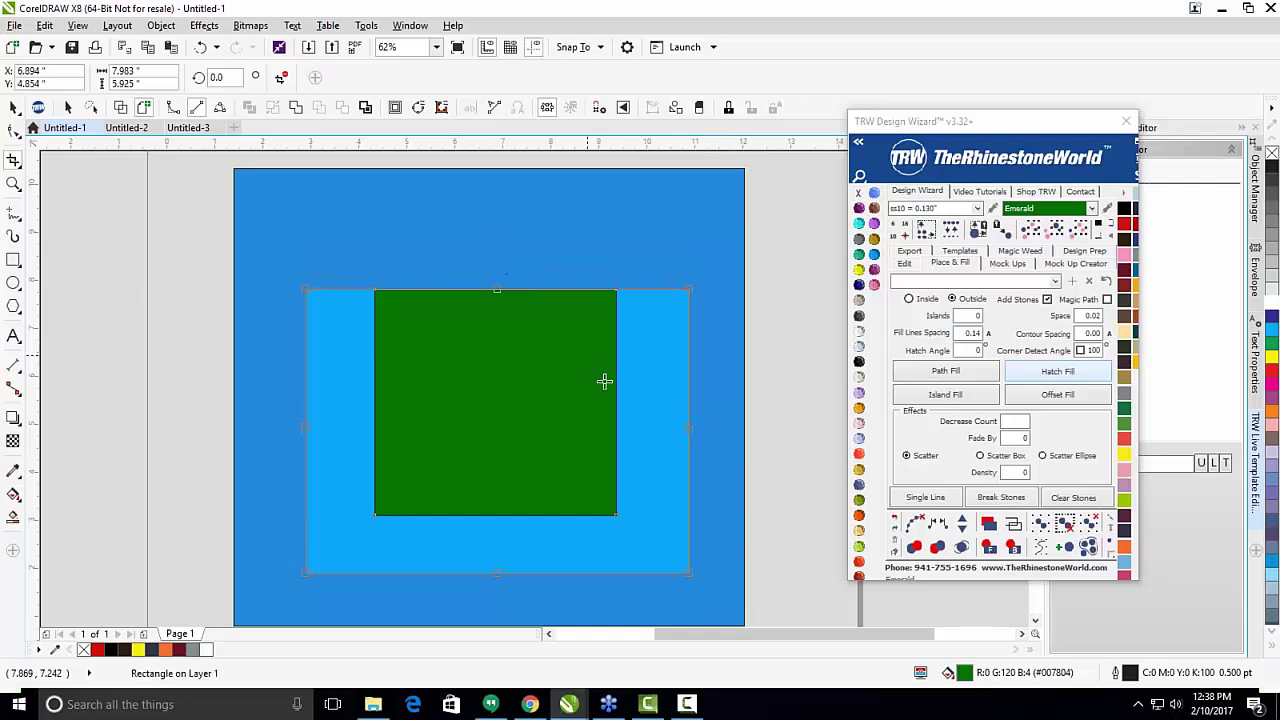
{"action": "left_click_drag", "start_coordinate": [690, 430], "coordinate": [615, 430]}
{"action": "left_click_drag", "start_coordinate": [460, 573], "coordinate": [460, 515]}
{"action": "left_click_drag", "start_coordinate": [305, 401], "coordinate": [376, 401]}
{"action": "key", "text": "ctrl+a"}
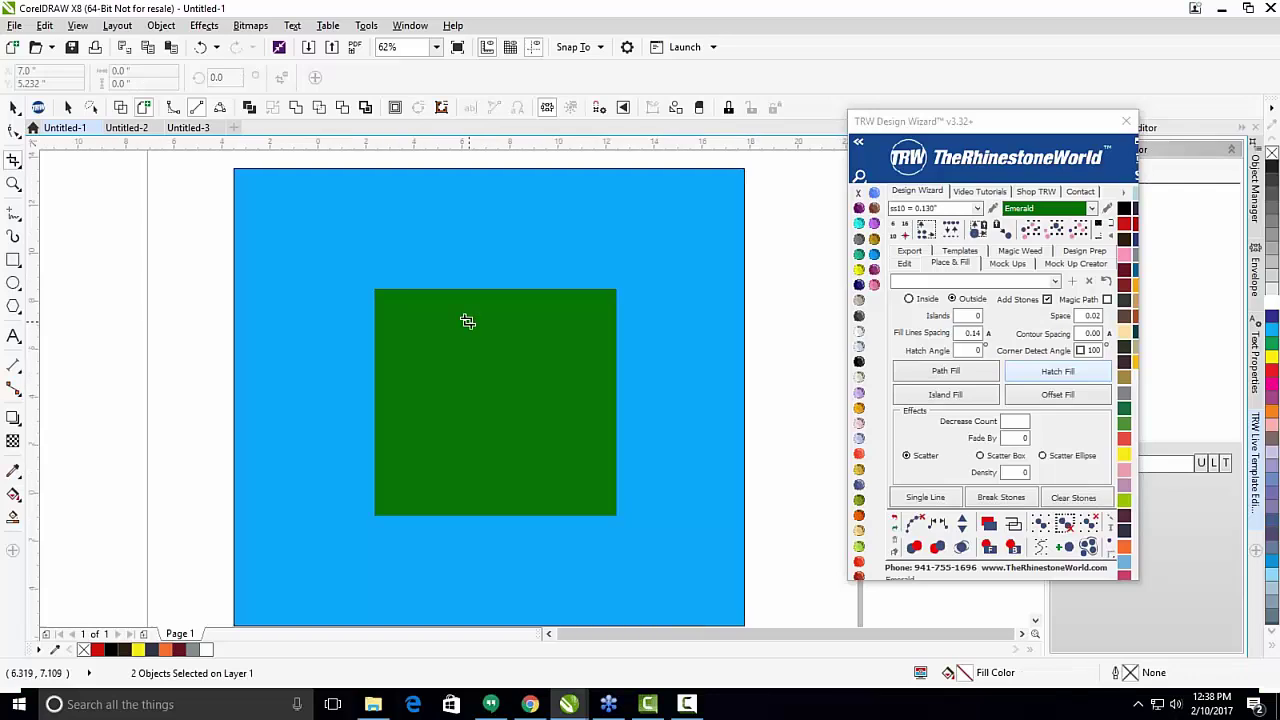
{"action": "scroll", "coordinate": [468, 328], "scroll_direction": "down", "scroll_amount": 3}
{"action": "scroll", "coordinate": [475, 333], "scroll_direction": "up", "scroll_amount": 2}
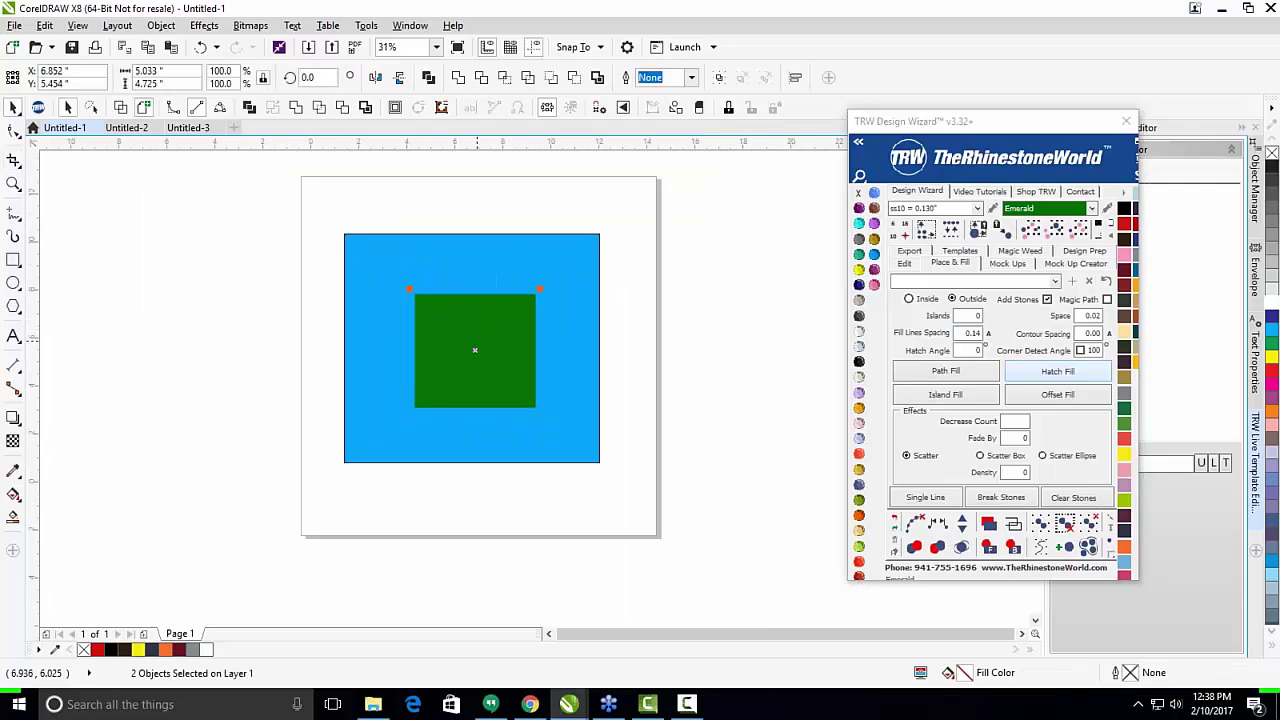
{"action": "left_click_drag", "start_coordinate": [474, 346], "coordinate": [450, 296]}
{"action": "key", "text": "Escape"}
{"action": "left_click_drag", "start_coordinate": [294, 194], "coordinate": [697, 512]}
{"action": "key", "text": "Delete"}
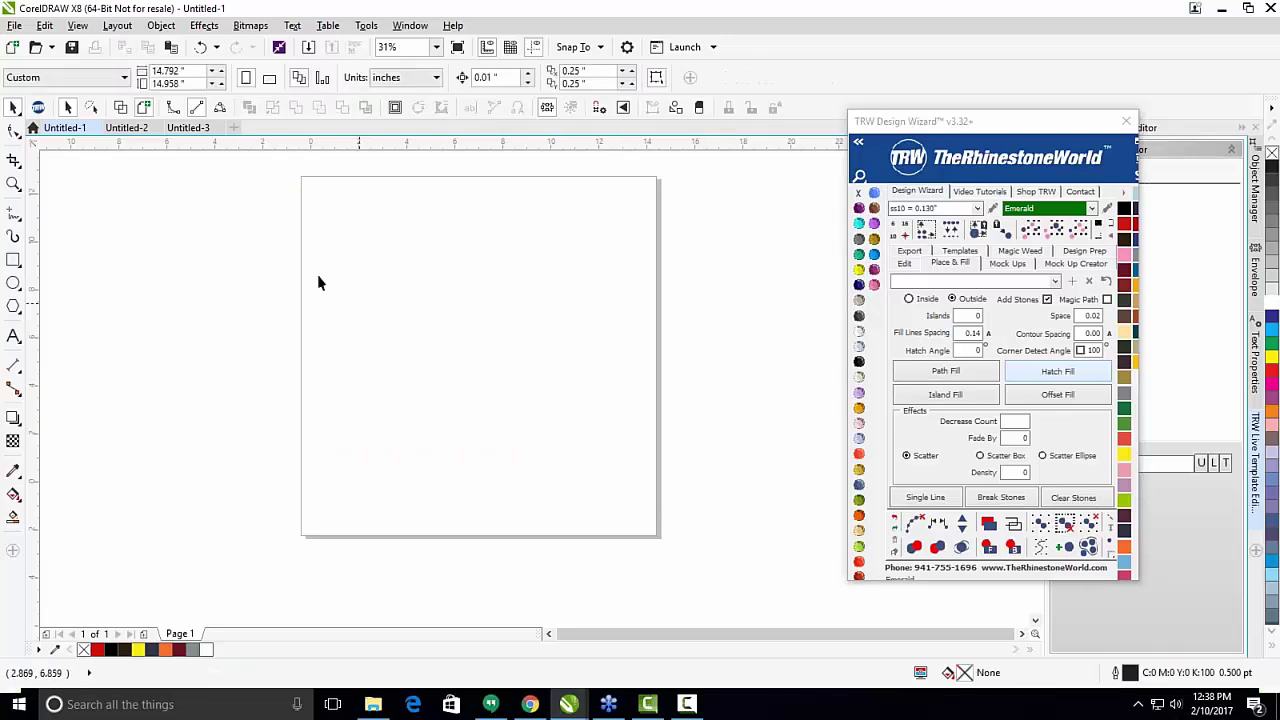
{"action": "left_click", "coordinate": [12, 186]}
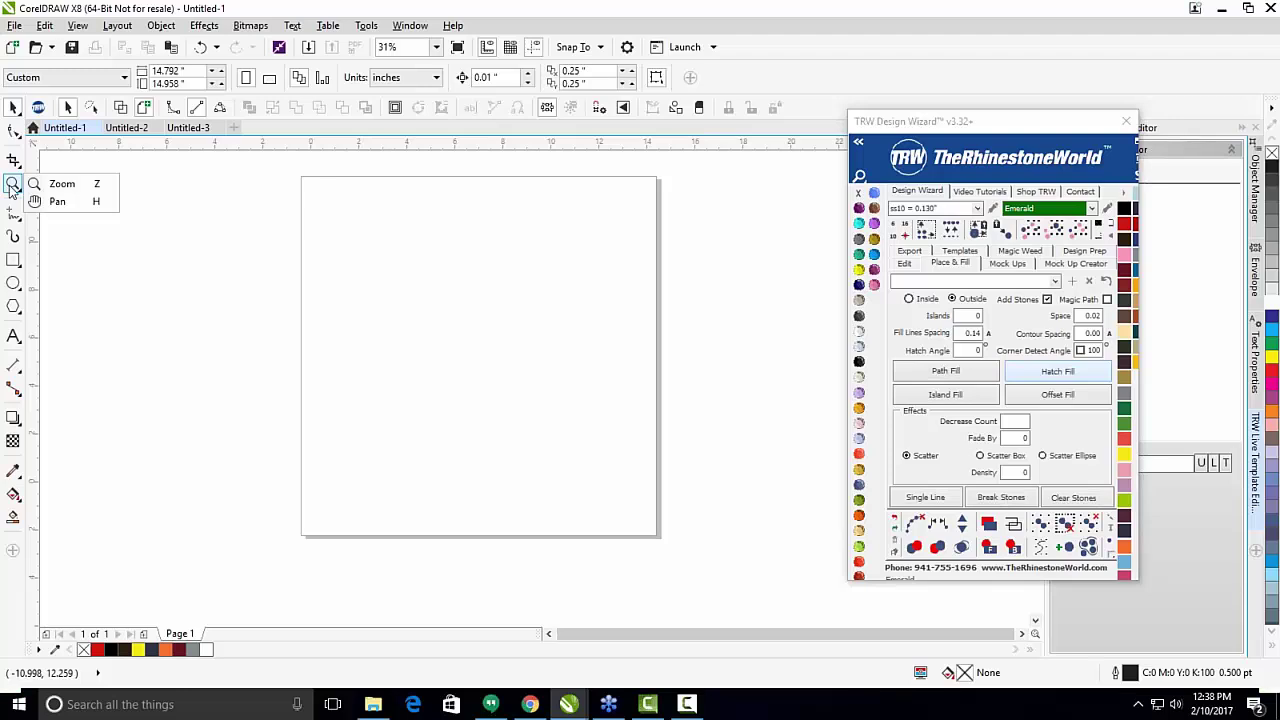
{"action": "left_click", "coordinate": [48, 184]}
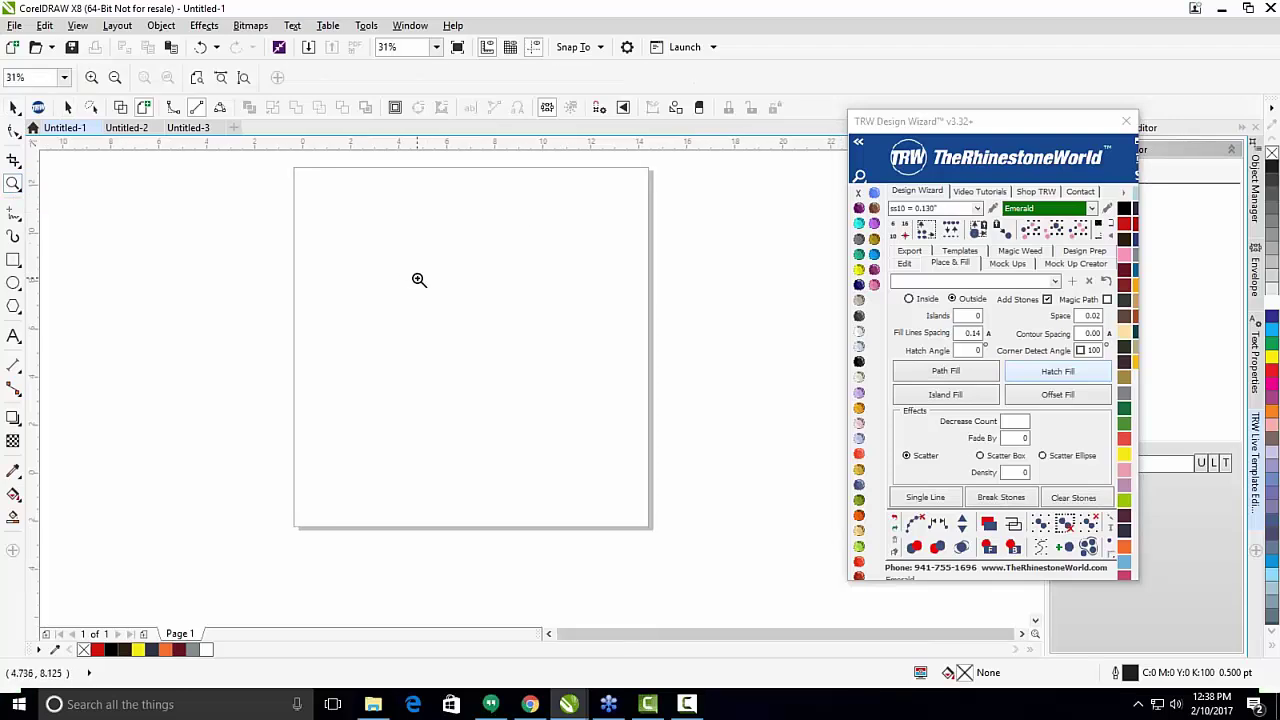
{"action": "left_click", "coordinate": [419, 280]}
{"action": "left_click", "coordinate": [419, 280]}
{"action": "left_click", "coordinate": [419, 280]}
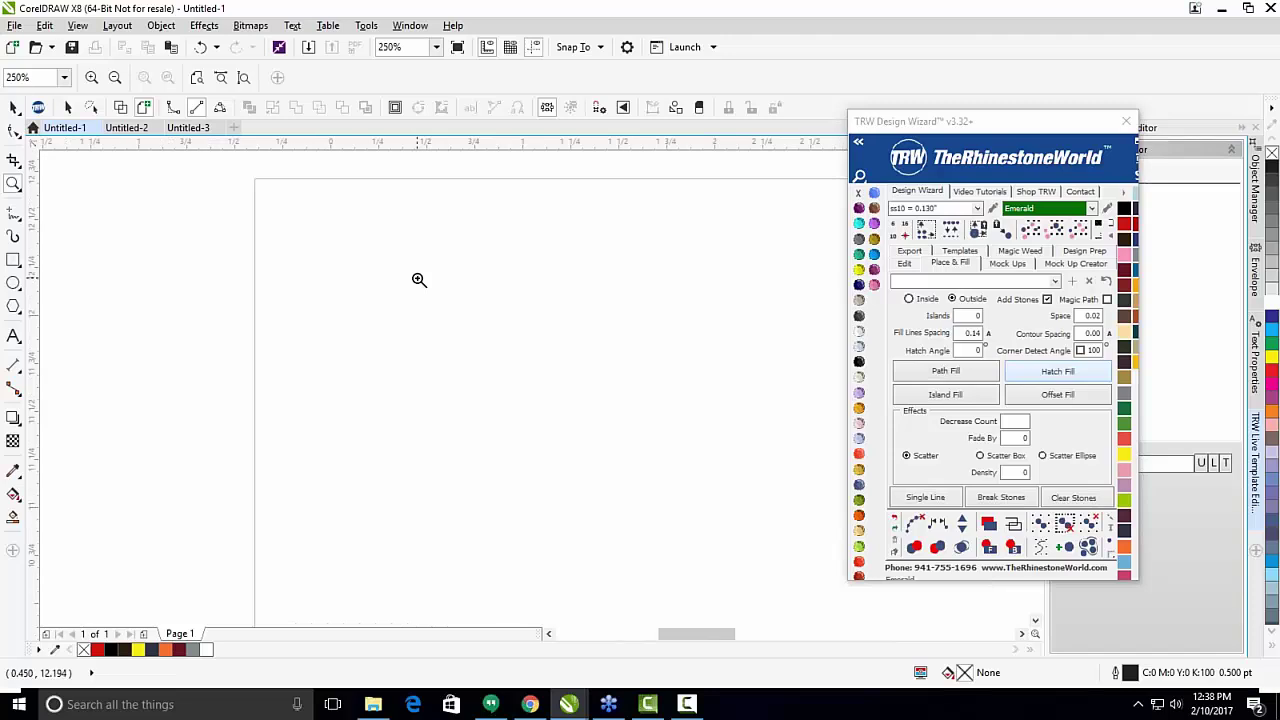
{"action": "left_click", "coordinate": [14, 183]}
{"action": "left_click", "coordinate": [50, 184]}
{"action": "right_click", "coordinate": [380, 281]}
{"action": "right_click", "coordinate": [392, 280]}
{"action": "right_click", "coordinate": [497, 388]}
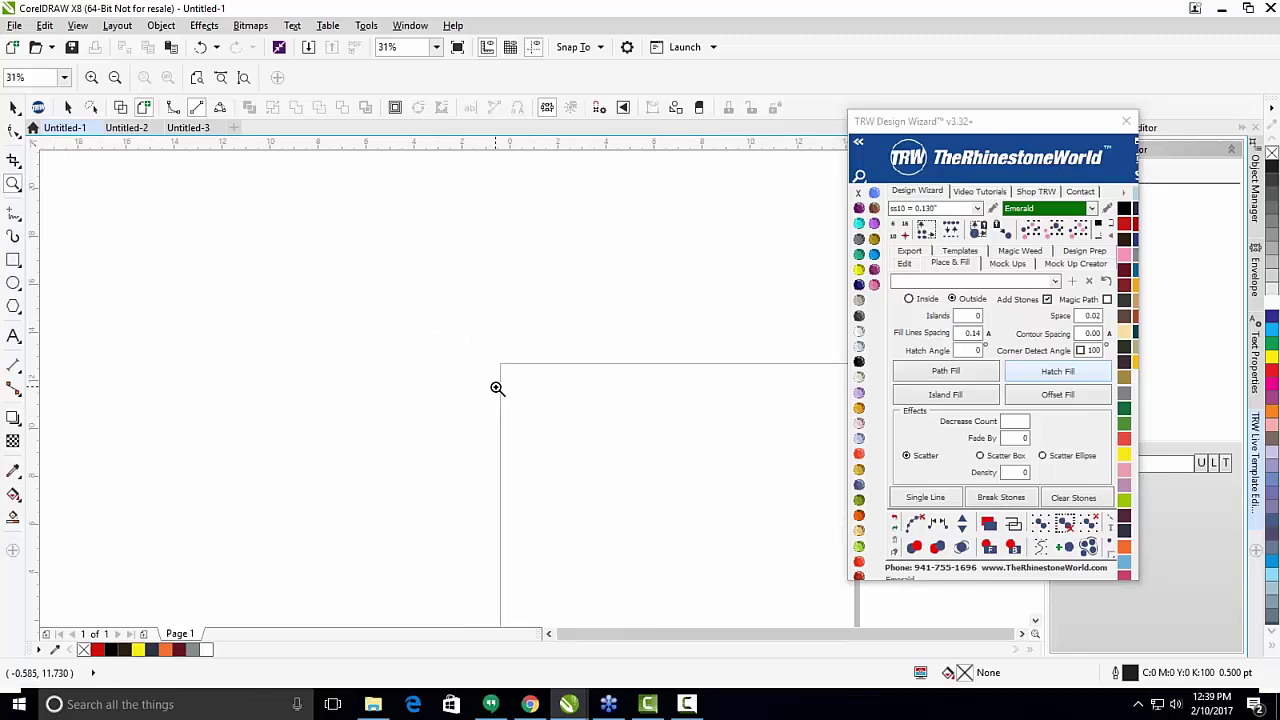
{"action": "right_click", "coordinate": [499, 396]}
{"action": "right_click", "coordinate": [291, 343]}
{"action": "left_click", "coordinate": [437, 420]}
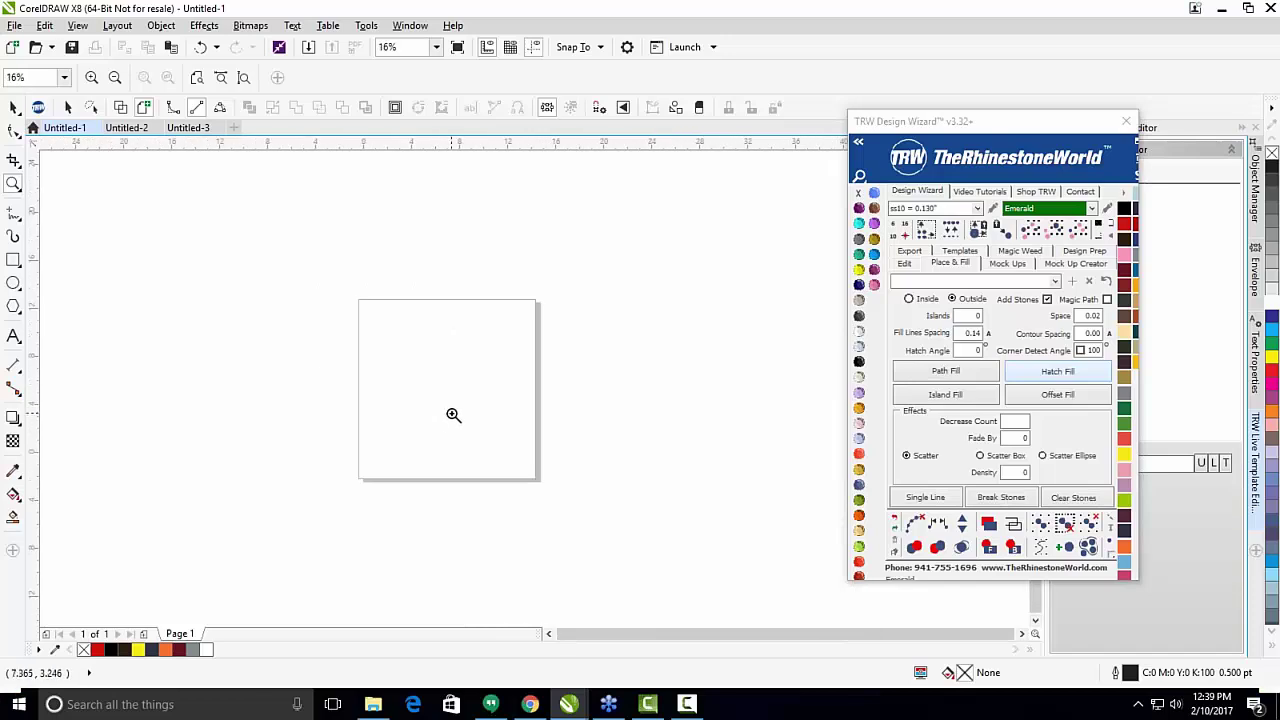
{"action": "left_click", "coordinate": [454, 417]}
{"action": "left_click", "coordinate": [453, 410]}
{"action": "left_click", "coordinate": [14, 183]}
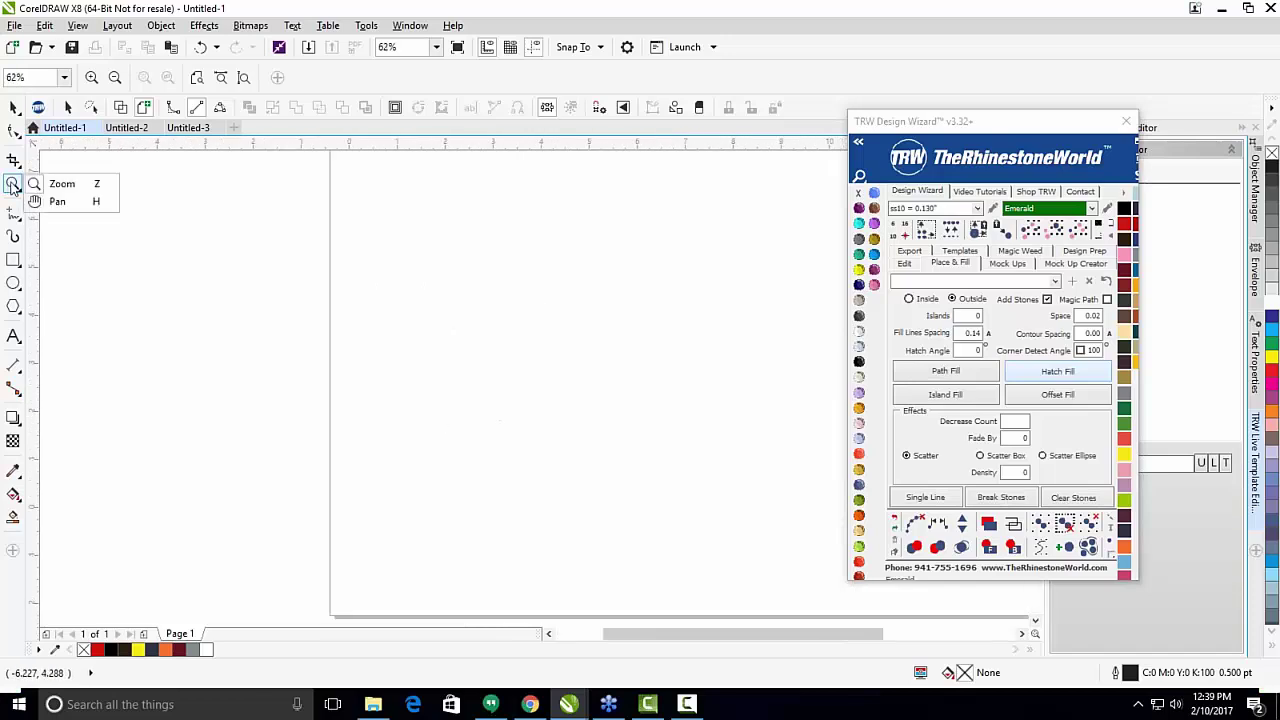
{"action": "left_click", "coordinate": [14, 109]}
{"action": "left_click", "coordinate": [58, 107]}
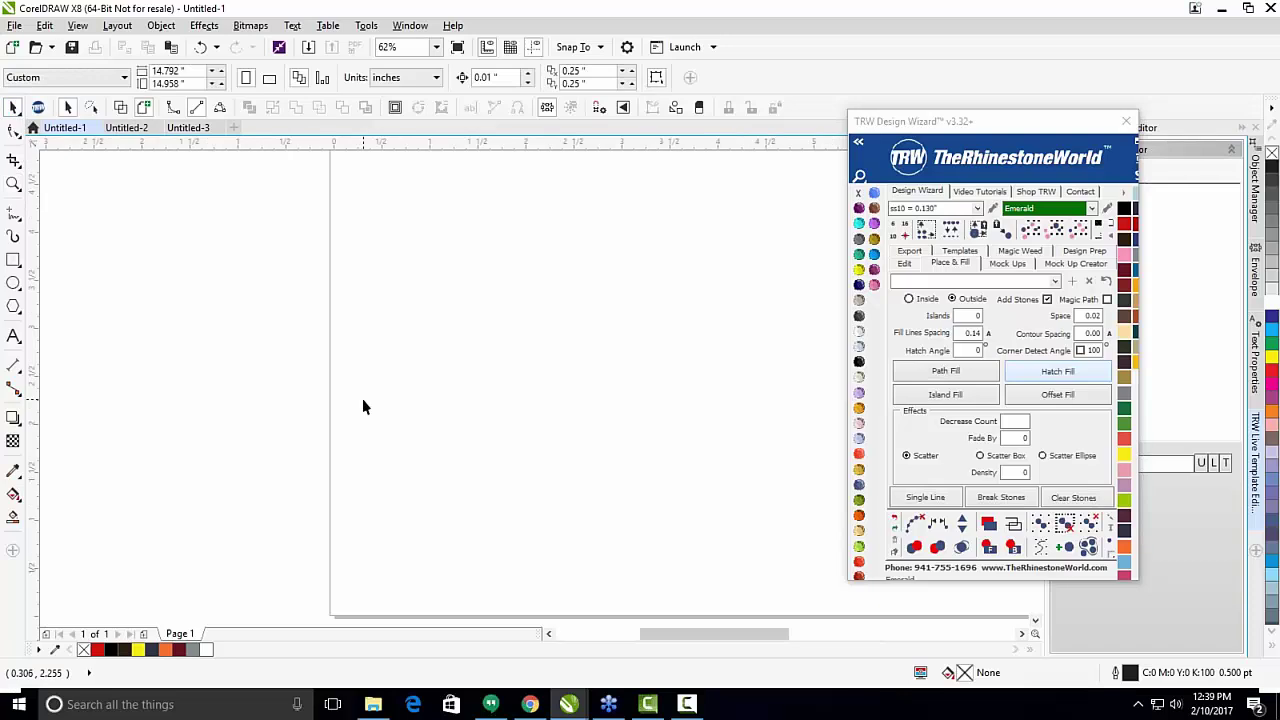
{"action": "scroll", "coordinate": [362, 400], "scroll_direction": "up", "scroll_amount": 1}
{"action": "scroll", "coordinate": [362, 400], "scroll_direction": "down", "scroll_amount": 1}
{"action": "scroll", "coordinate": [360, 382], "scroll_direction": "up", "scroll_amount": 1}
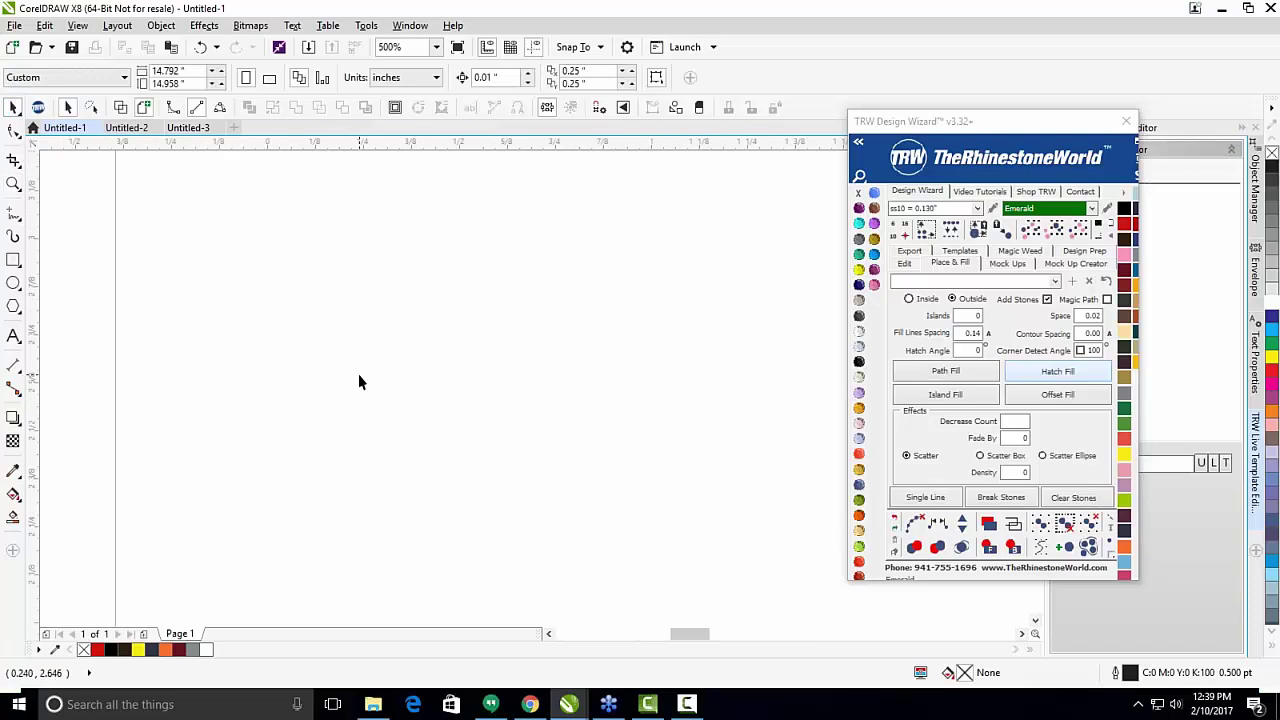
{"action": "scroll", "coordinate": [350, 372], "scroll_direction": "down", "scroll_amount": 1}
{"action": "scroll", "coordinate": [397, 383], "scroll_direction": "up", "scroll_amount": 1}
{"action": "scroll", "coordinate": [397, 382], "scroll_direction": "down", "scroll_amount": 1}
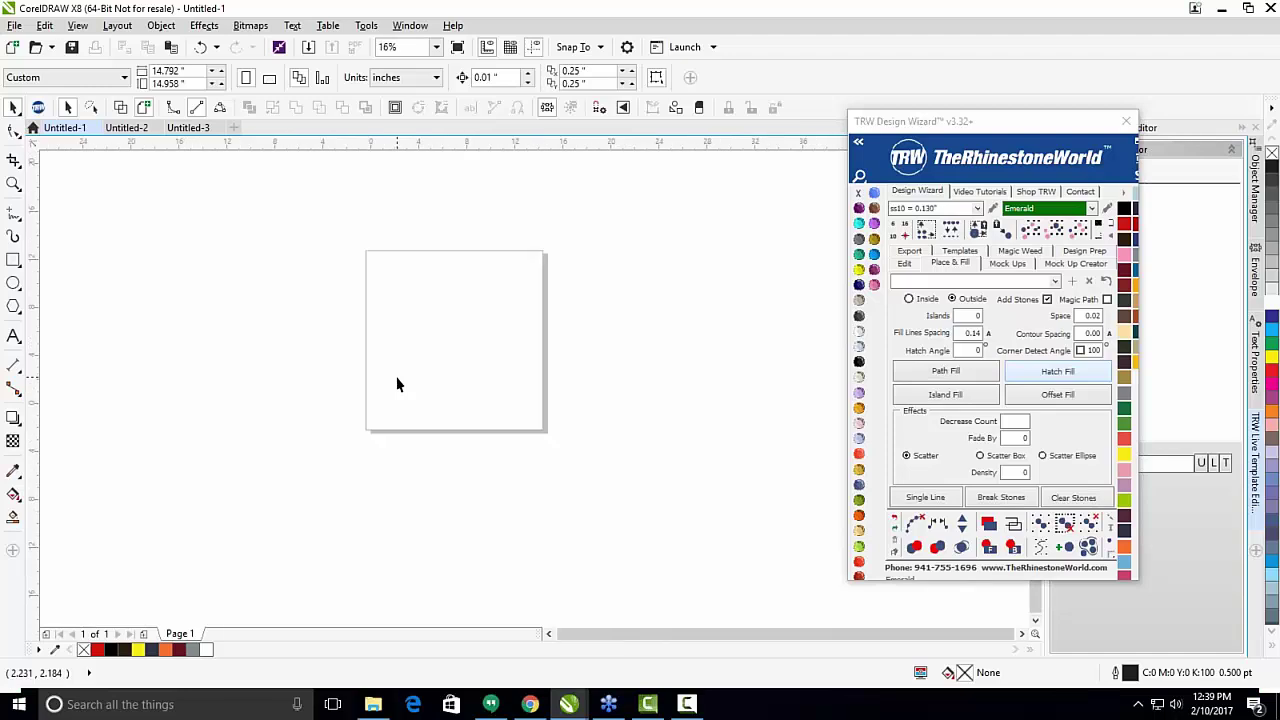
{"action": "scroll", "coordinate": [397, 385], "scroll_direction": "up", "scroll_amount": 2}
{"action": "scroll", "coordinate": [397, 387], "scroll_direction": "down", "scroll_amount": 4}
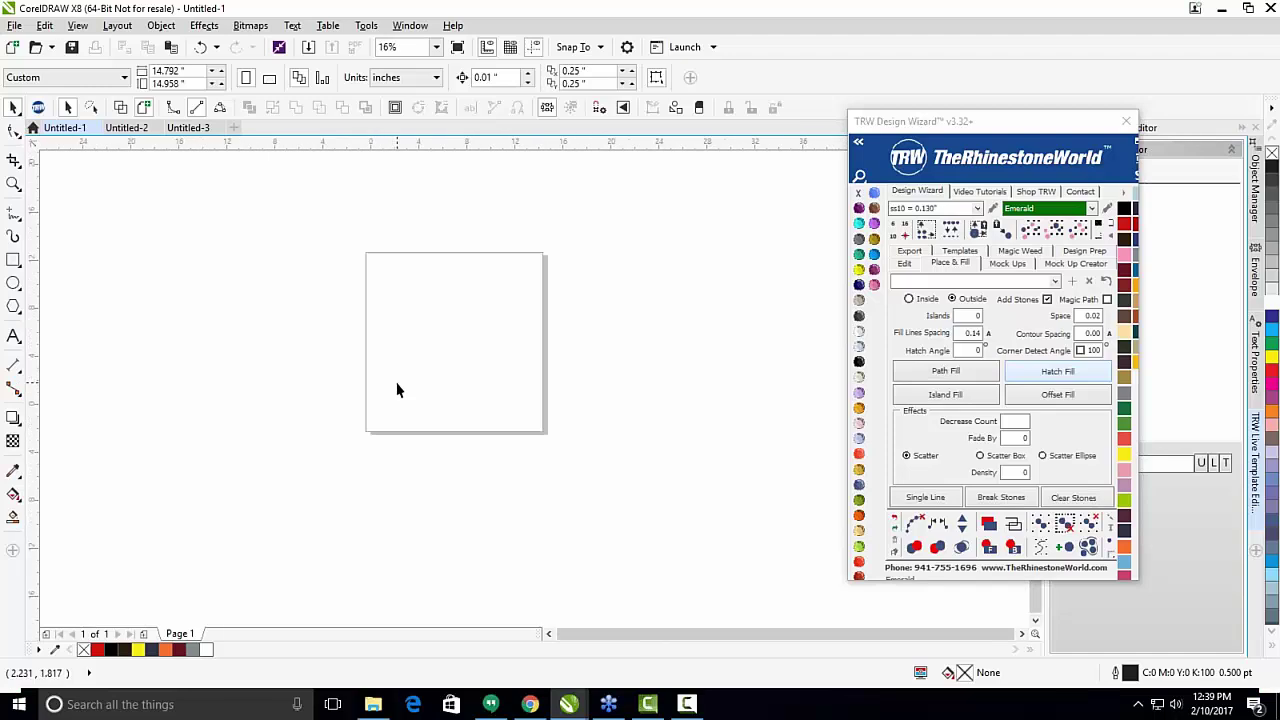
{"action": "scroll", "coordinate": [397, 391], "scroll_direction": "down", "scroll_amount": 1}
{"action": "scroll", "coordinate": [420, 380], "scroll_direction": "up", "scroll_amount": 1}
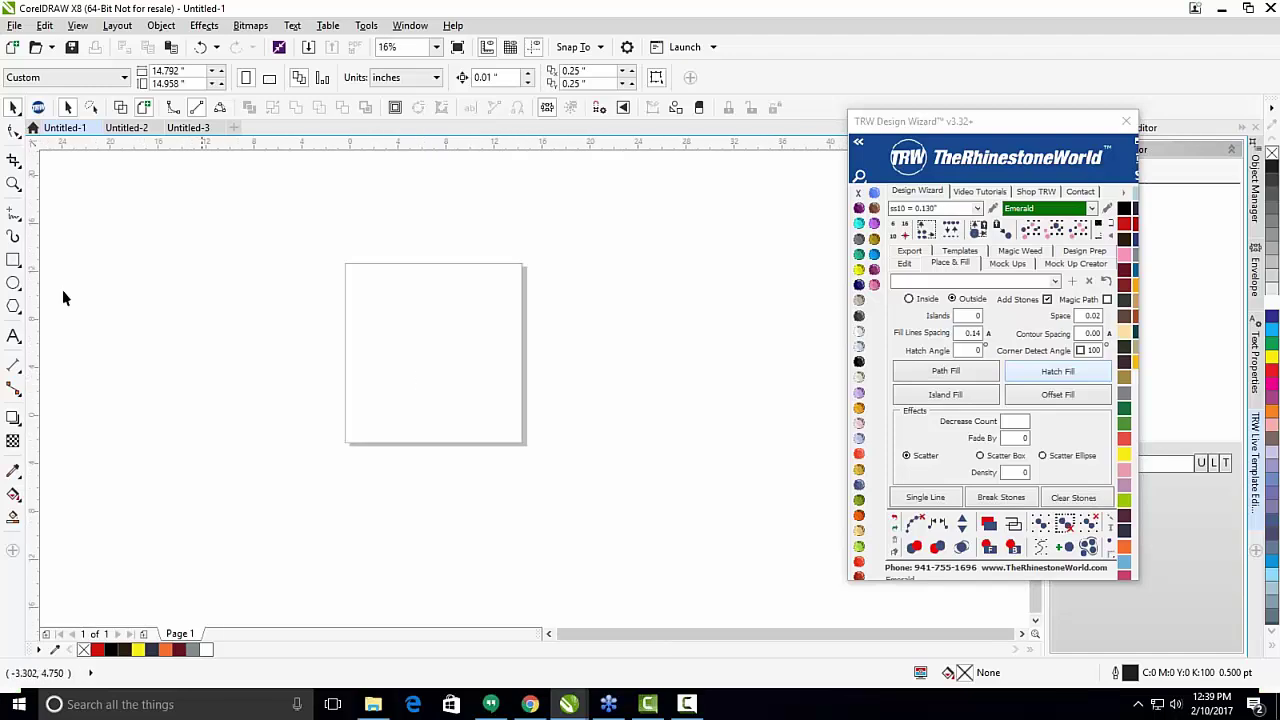
{"action": "left_click", "coordinate": [12, 217]}
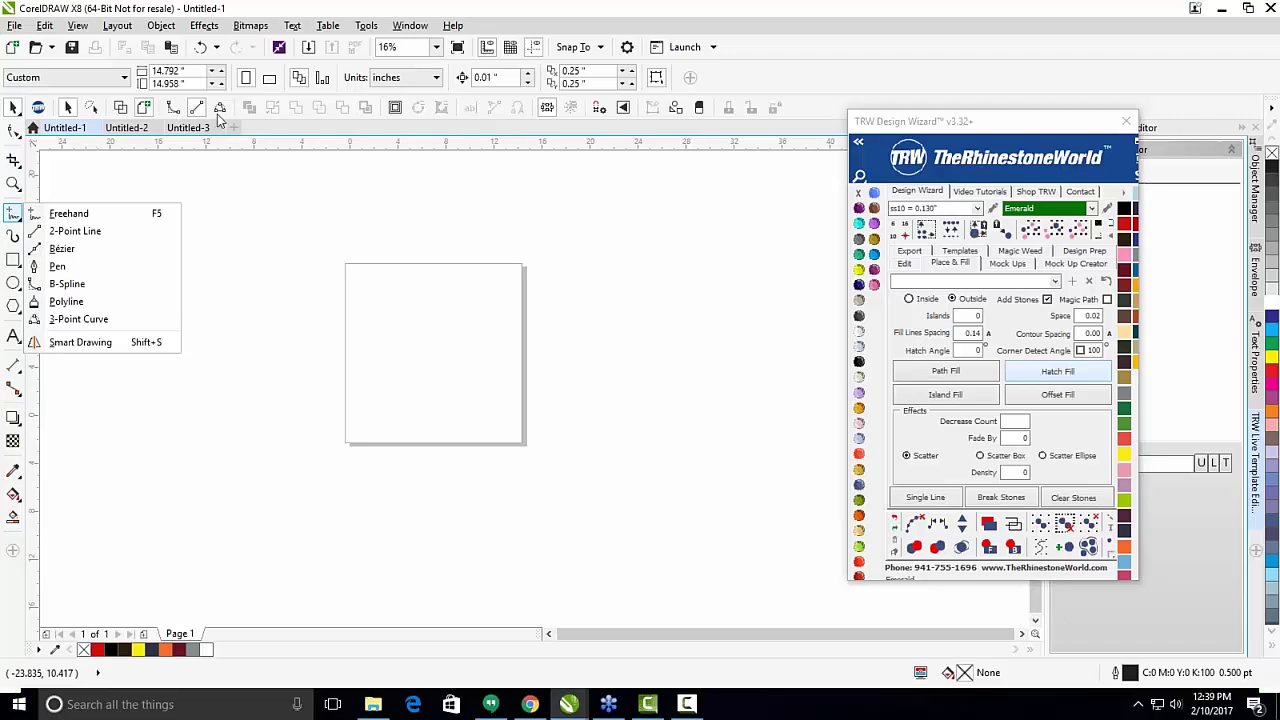
{"action": "left_click", "coordinate": [67, 284]}
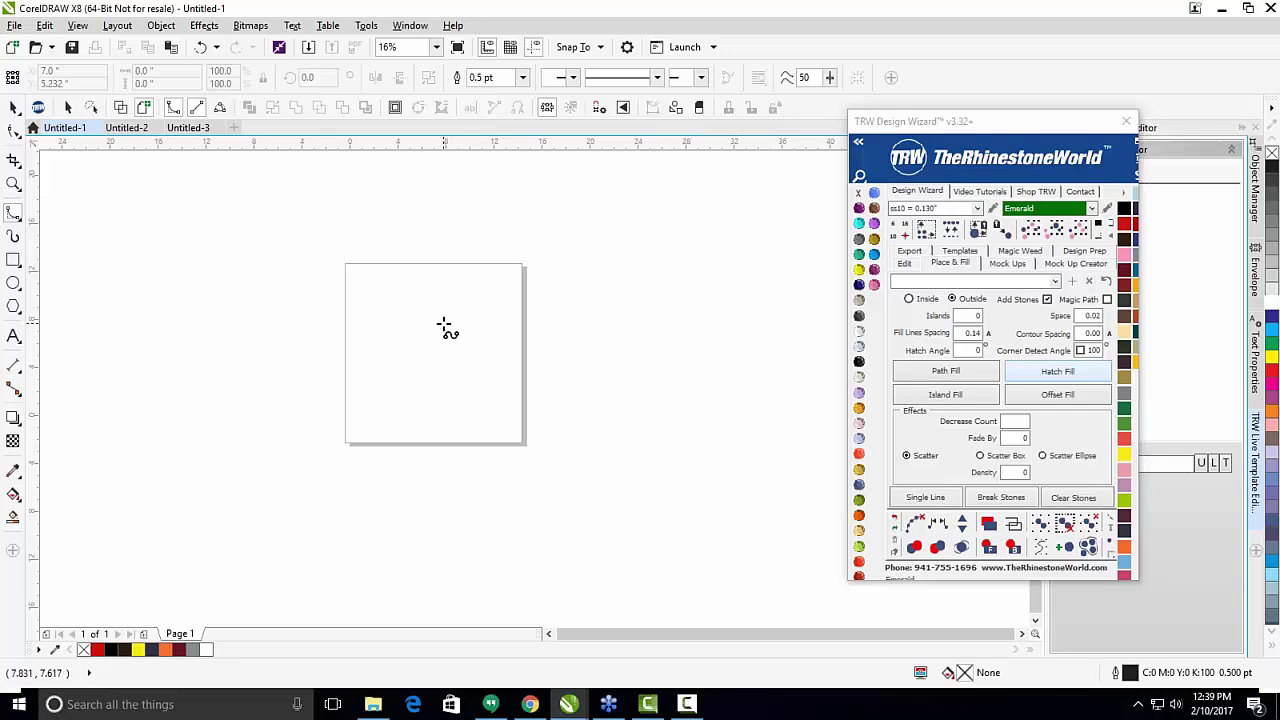
{"action": "scroll", "coordinate": [443, 329], "scroll_direction": "up", "scroll_amount": 2}
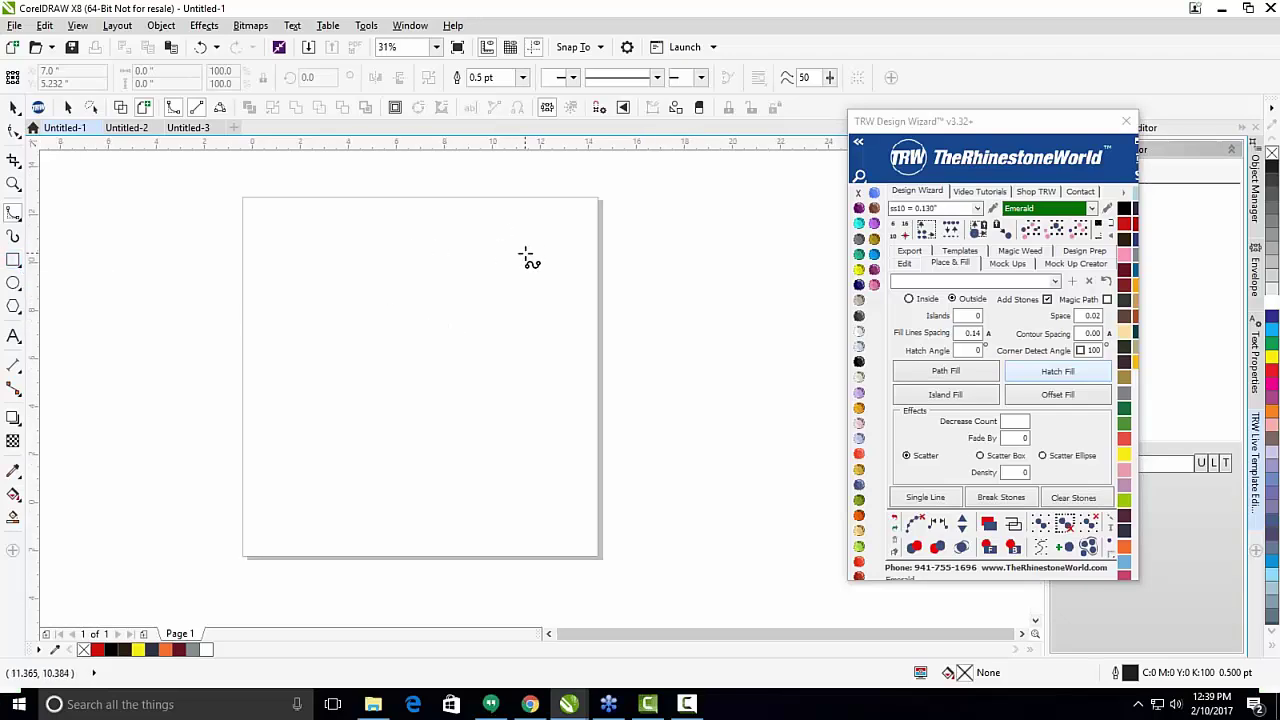
{"action": "left_click", "coordinate": [421, 236]}
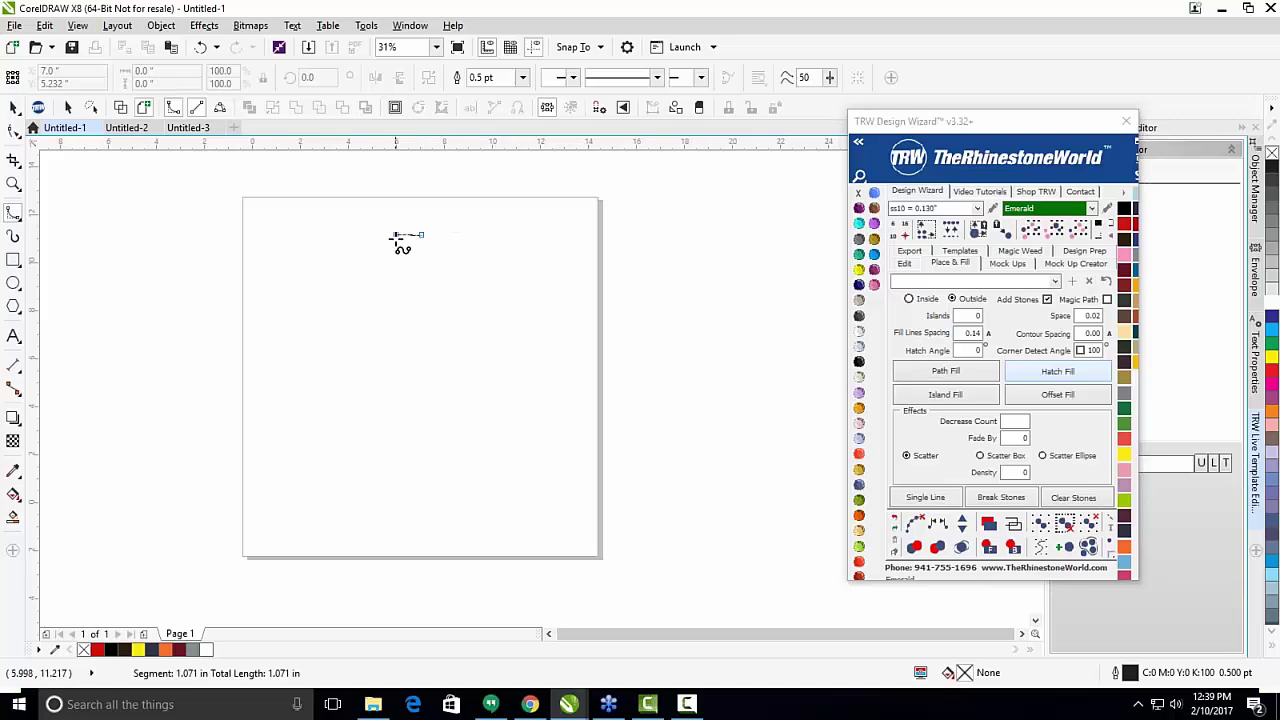
{"action": "left_click", "coordinate": [394, 241]}
{"action": "left_click", "coordinate": [378, 256]}
{"action": "left_click", "coordinate": [376, 286]}
{"action": "left_click", "coordinate": [376, 304]}
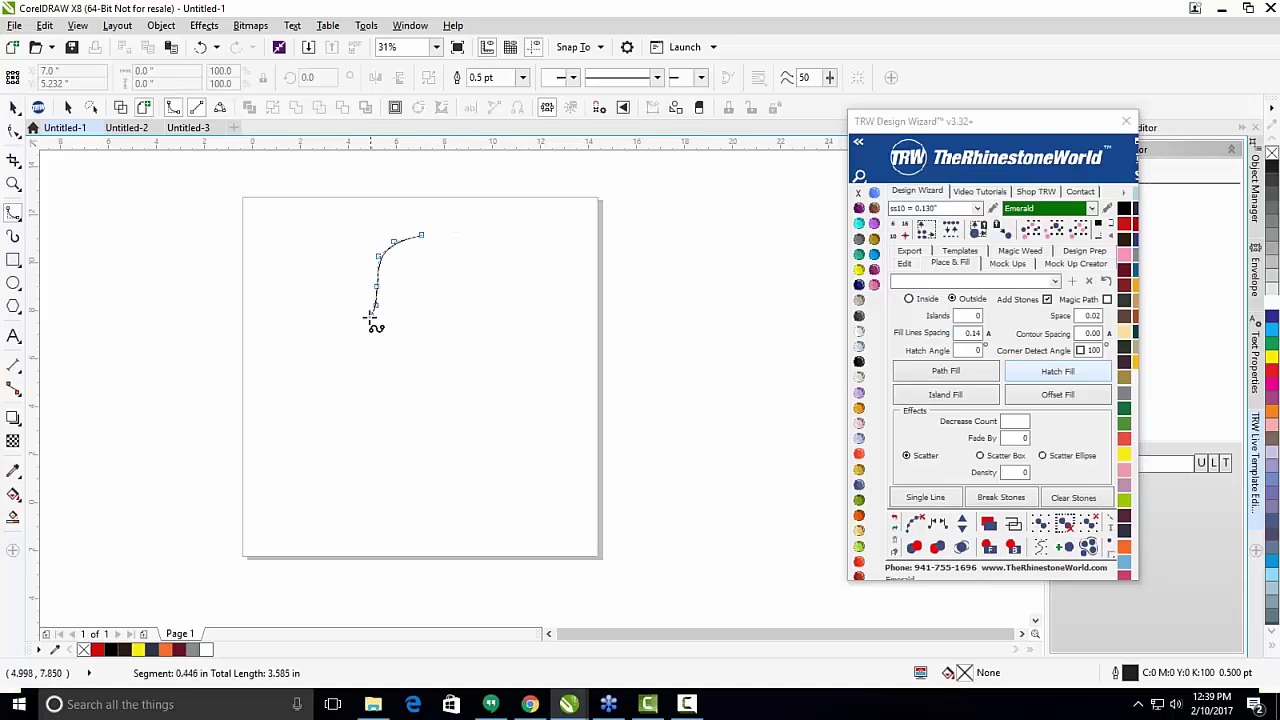
{"action": "left_click", "coordinate": [365, 319]}
{"action": "left_click", "coordinate": [350, 334]}
{"action": "left_click", "coordinate": [333, 367]}
{"action": "left_click", "coordinate": [323, 398]}
{"action": "left_click", "coordinate": [333, 422]}
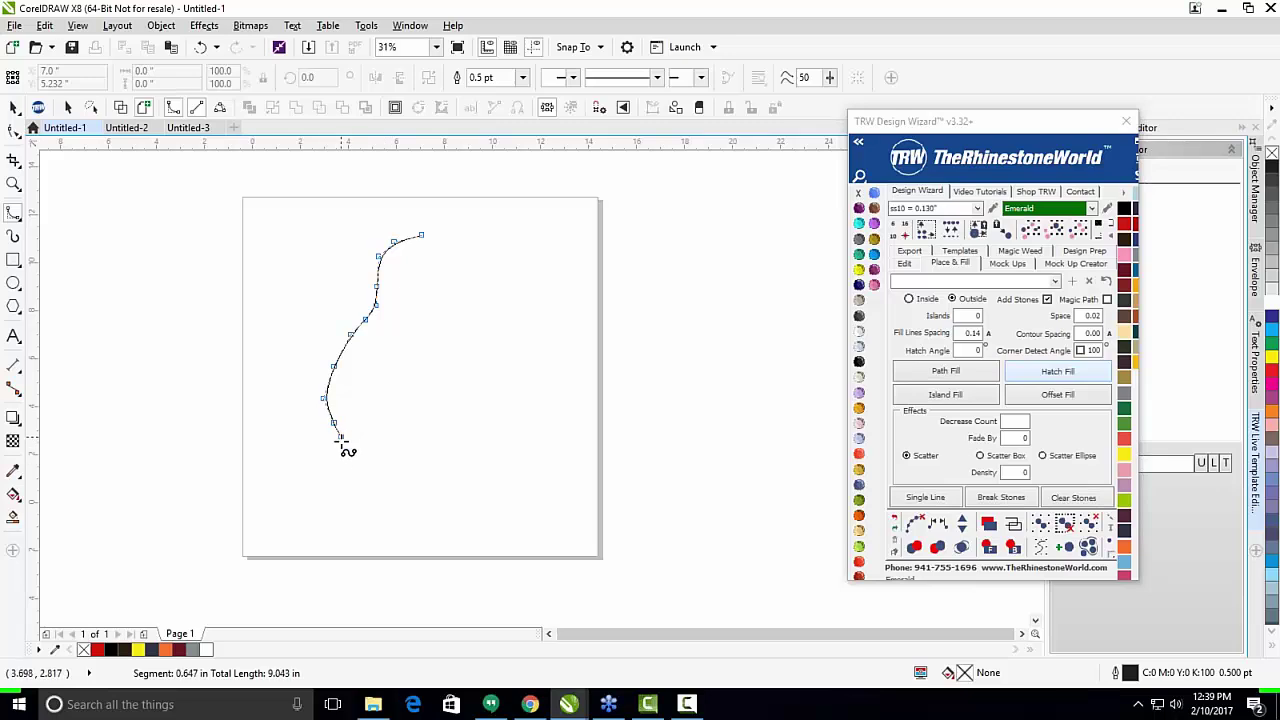
{"action": "left_click", "coordinate": [346, 444]}
{"action": "left_click", "coordinate": [398, 465]}
{"action": "left_click", "coordinate": [489, 468]}
{"action": "left_click", "coordinate": [534, 461]}
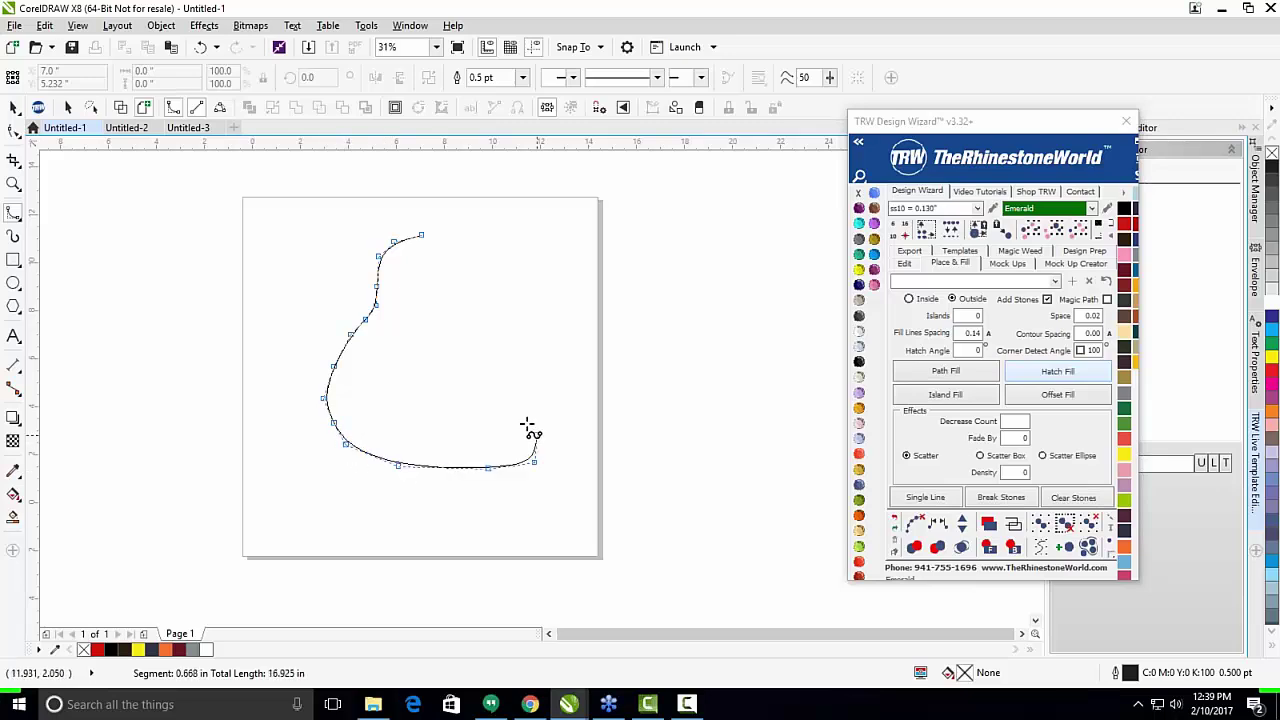
{"action": "left_click", "coordinate": [512, 407]}
{"action": "left_click", "coordinate": [510, 366]}
{"action": "left_click", "coordinate": [628, 344]}
{"action": "left_click", "coordinate": [679, 302]}
{"action": "left_click", "coordinate": [651, 261]}
{"action": "left_click", "coordinate": [587, 280]}
{"action": "left_click", "coordinate": [535, 234]}
{"action": "left_click", "coordinate": [610, 200]}
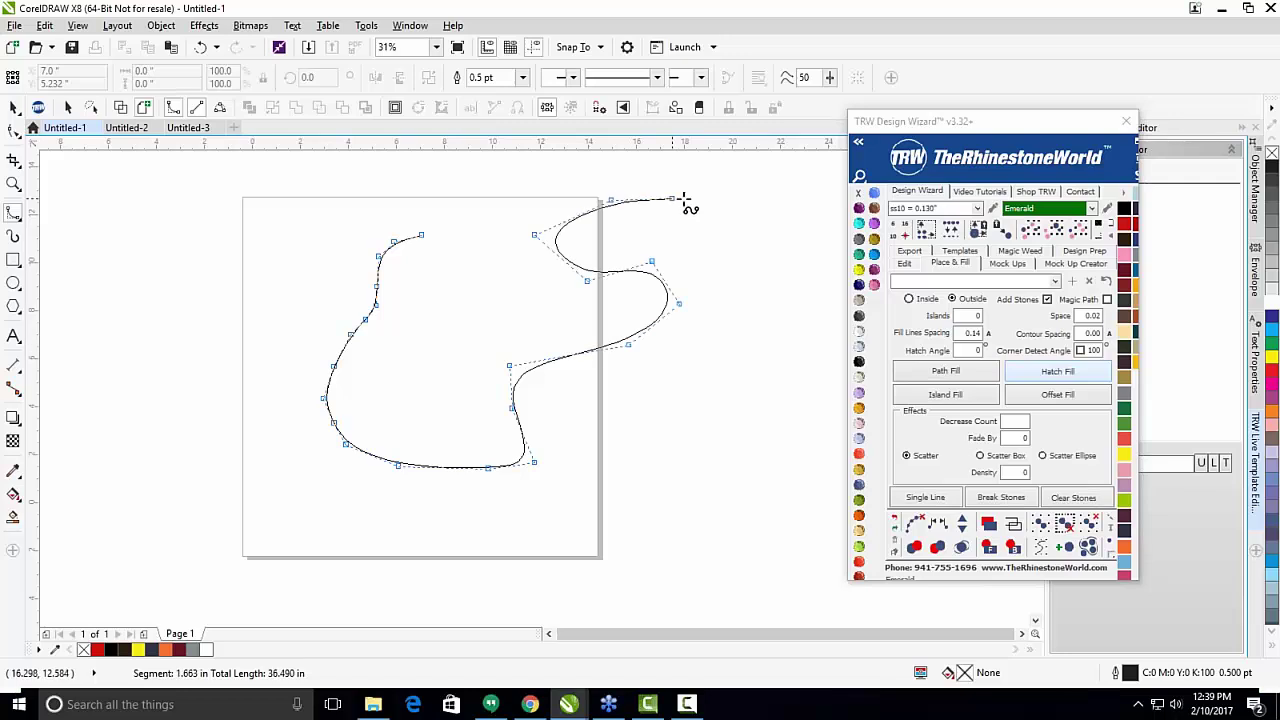
{"action": "left_click", "coordinate": [686, 198]}
{"action": "left_click", "coordinate": [715, 173]}
{"action": "left_click", "coordinate": [703, 166]}
{"action": "left_click", "coordinate": [653, 170]}
{"action": "left_click", "coordinate": [622, 177]}
{"action": "left_click", "coordinate": [615, 165]}
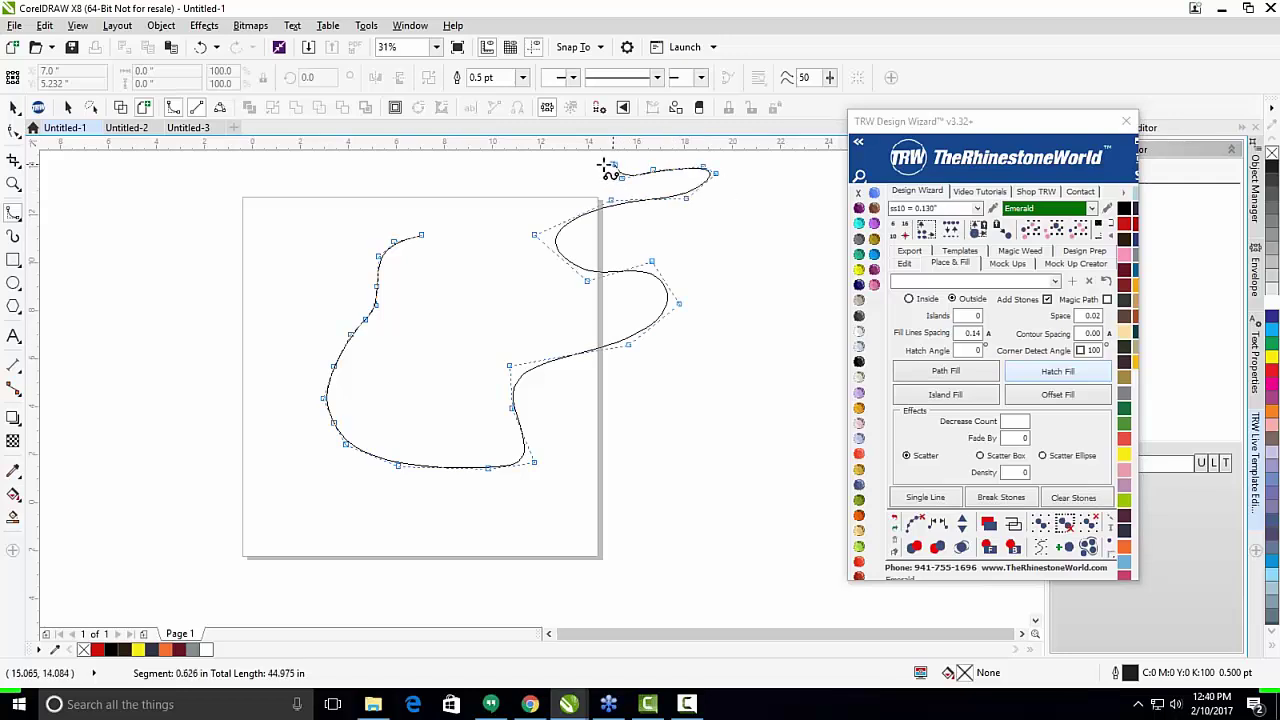
{"action": "left_click", "coordinate": [594, 165]}
{"action": "left_click", "coordinate": [568, 190]}
{"action": "left_click", "coordinate": [509, 198]}
{"action": "left_click", "coordinate": [474, 200]}
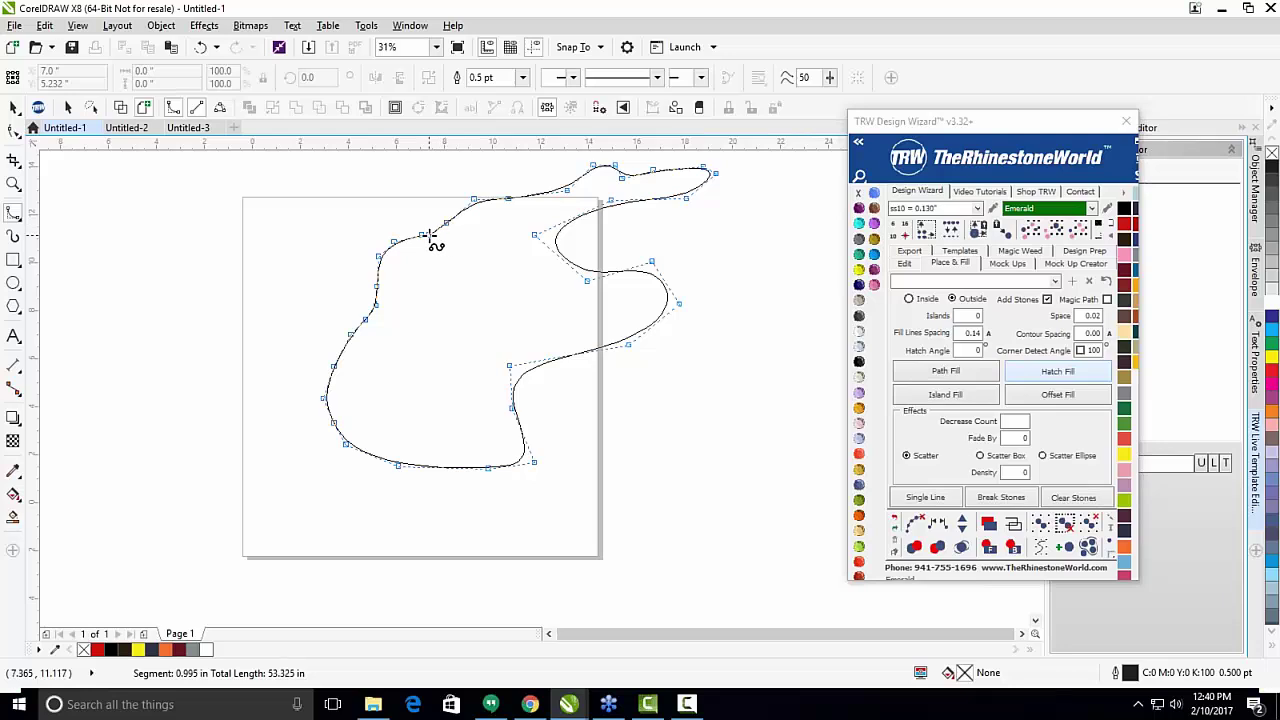
{"action": "key", "text": "Escape"}
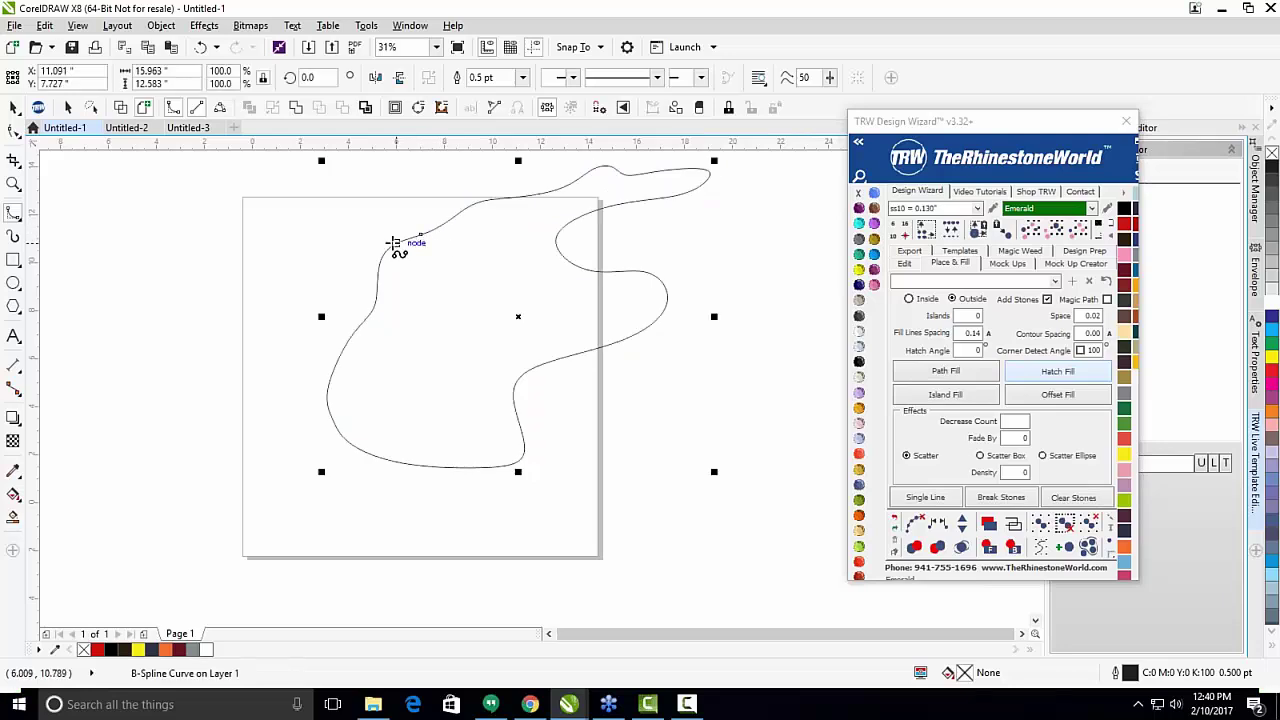
{"action": "scroll", "coordinate": [375, 238], "scroll_direction": "down", "scroll_amount": 2}
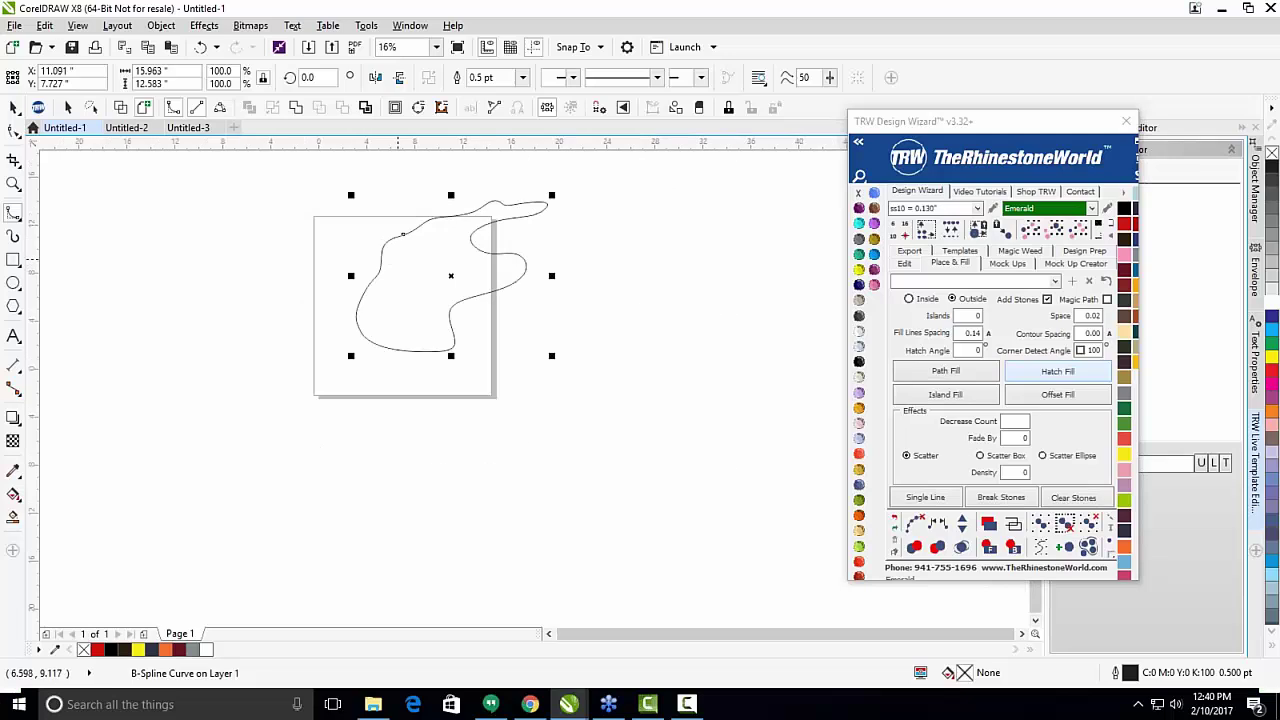
{"action": "key", "text": "Delete"}
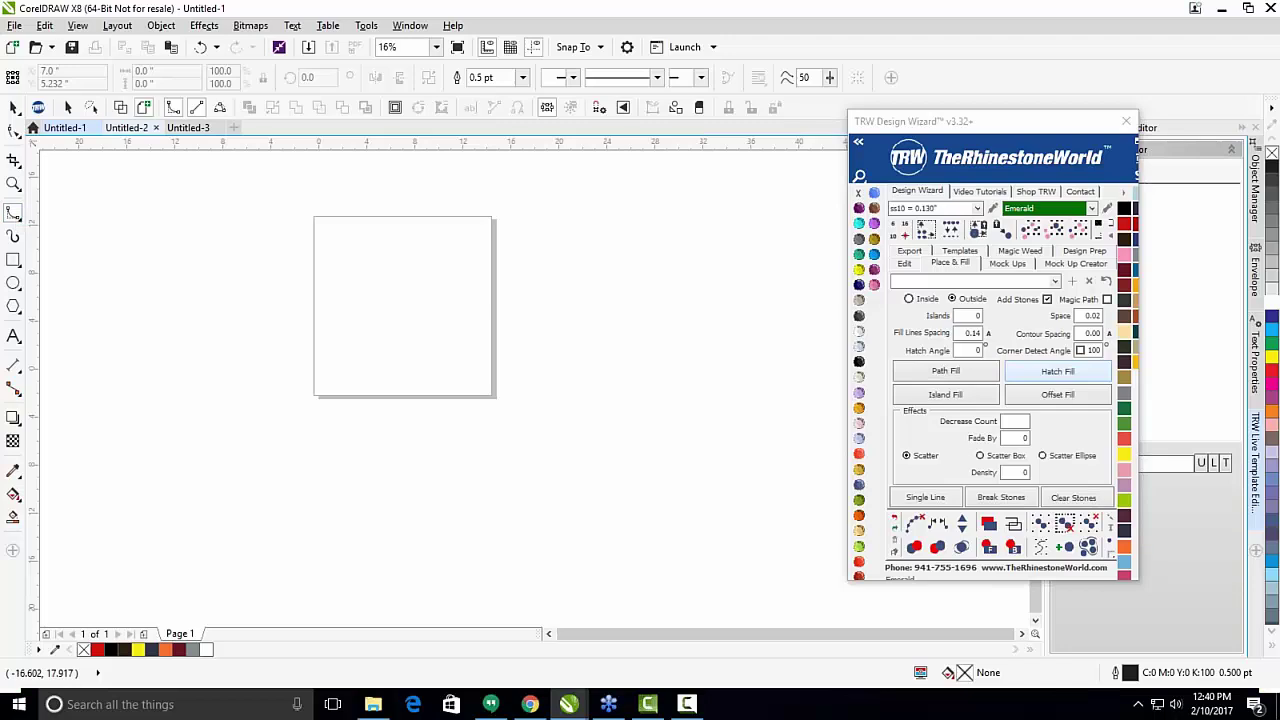
{"action": "left_click", "coordinate": [221, 108]}
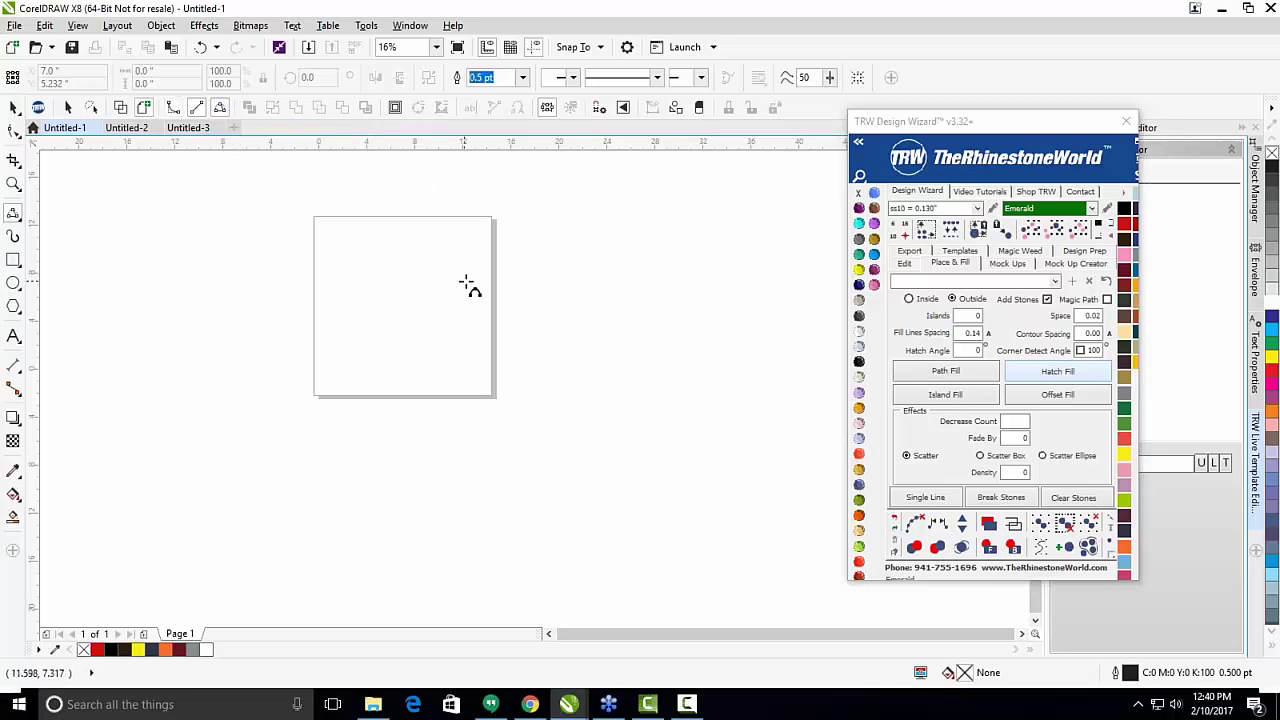
{"action": "left_click_drag", "start_coordinate": [232, 283], "coordinate": [557, 283]}
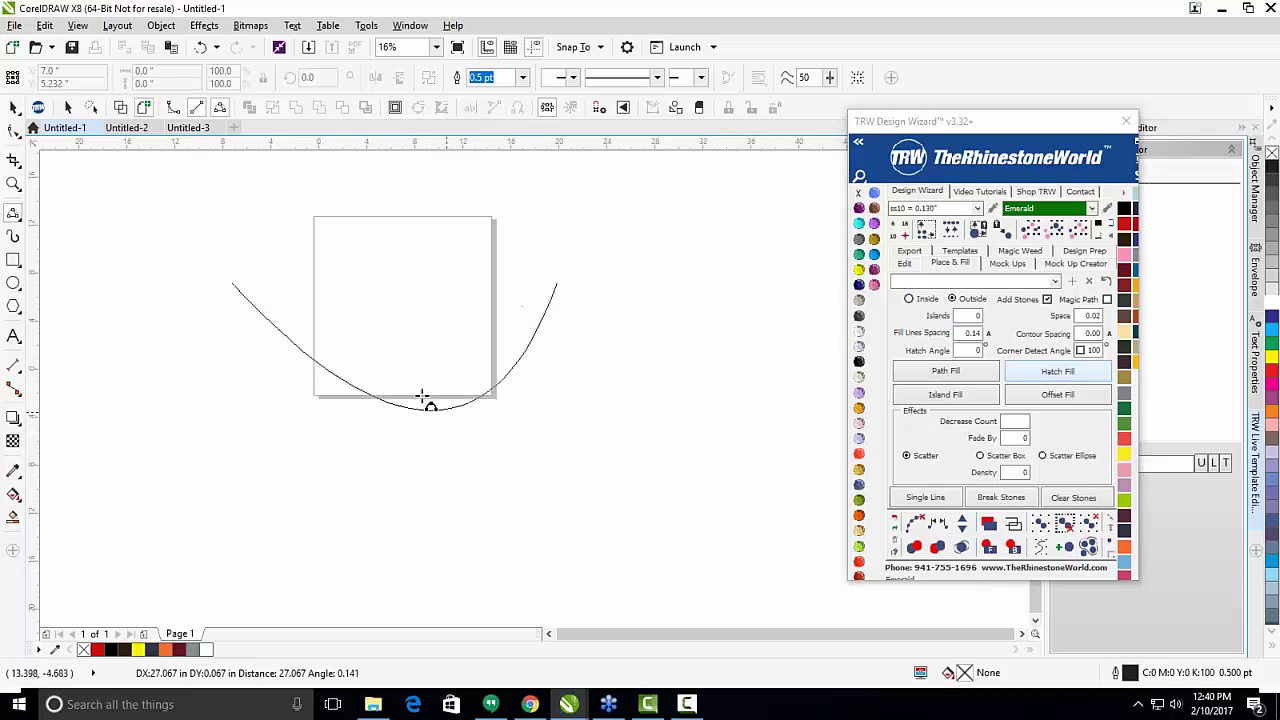
{"action": "left_click", "coordinate": [363, 402]}
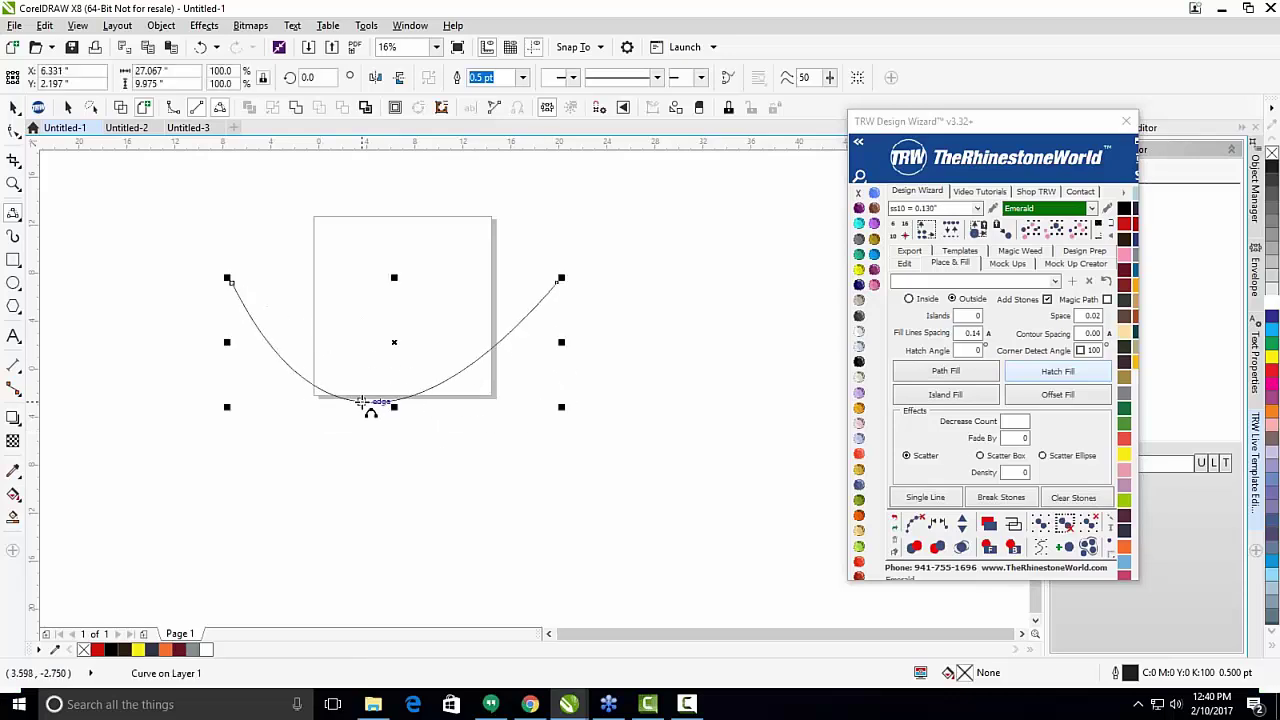
{"action": "key", "text": "Delete"}
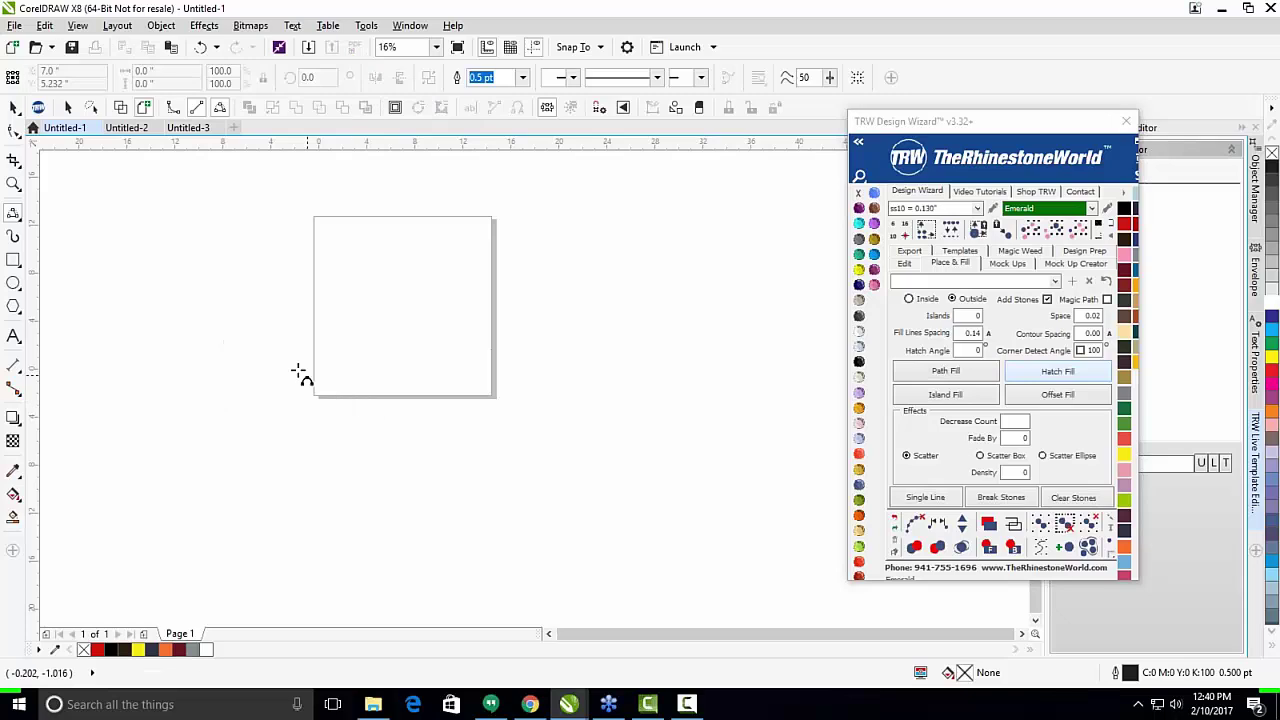
Draw a couple of freehand Artistic Media strokes near the top left of the page.
{"action": "left_click", "coordinate": [13, 236]}
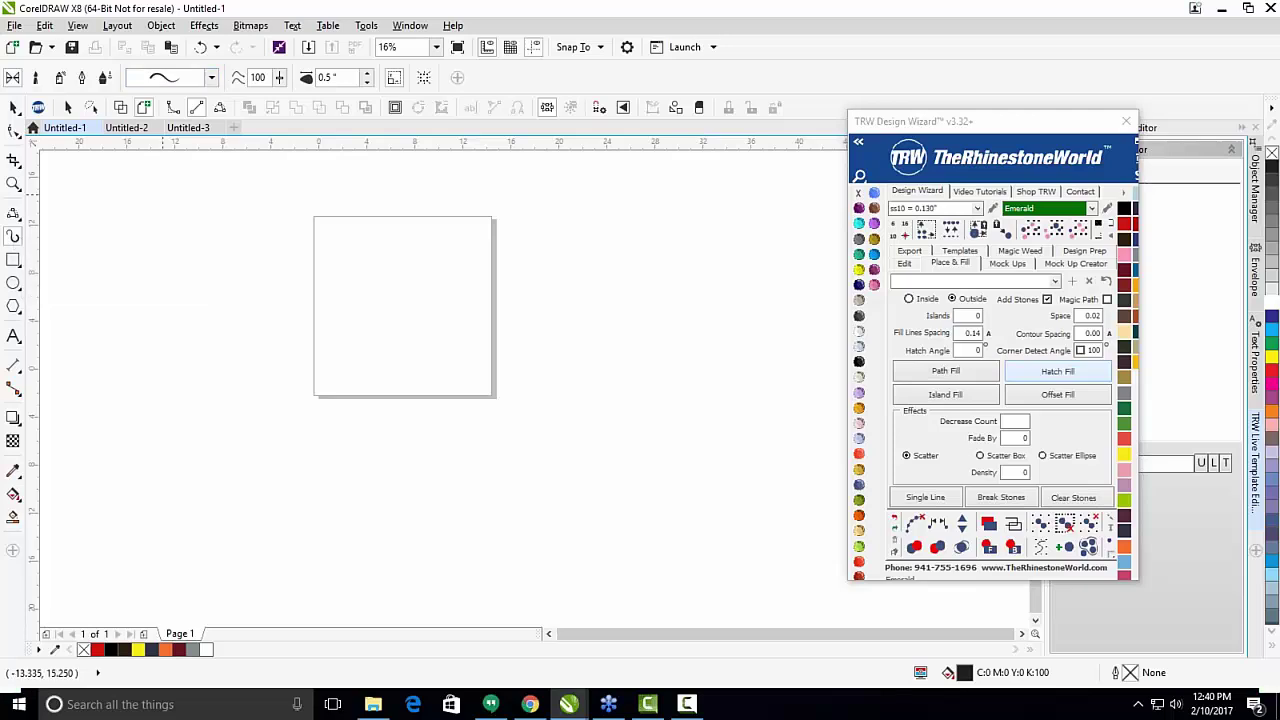
{"action": "left_click_drag", "start_coordinate": [201, 264], "coordinate": [256, 243]}
{"action": "left_click_drag", "start_coordinate": [369, 298], "coordinate": [370, 298]}
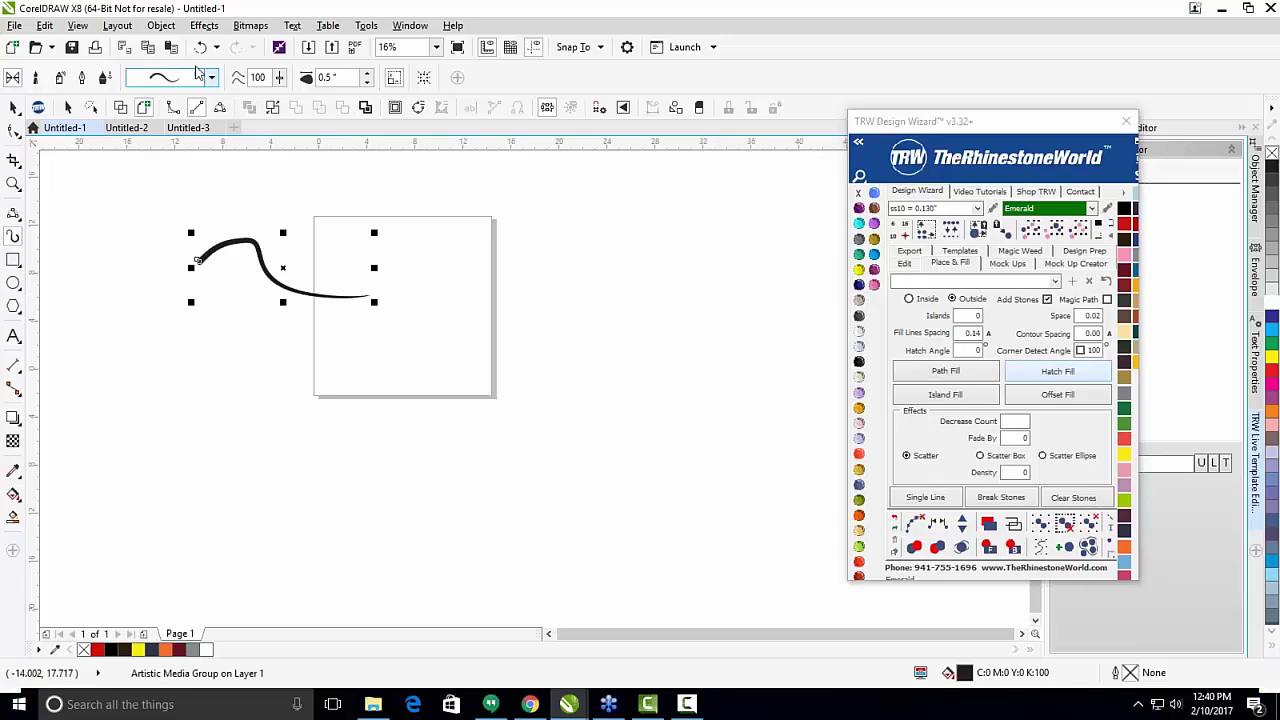
{"action": "left_click", "coordinate": [211, 77]}
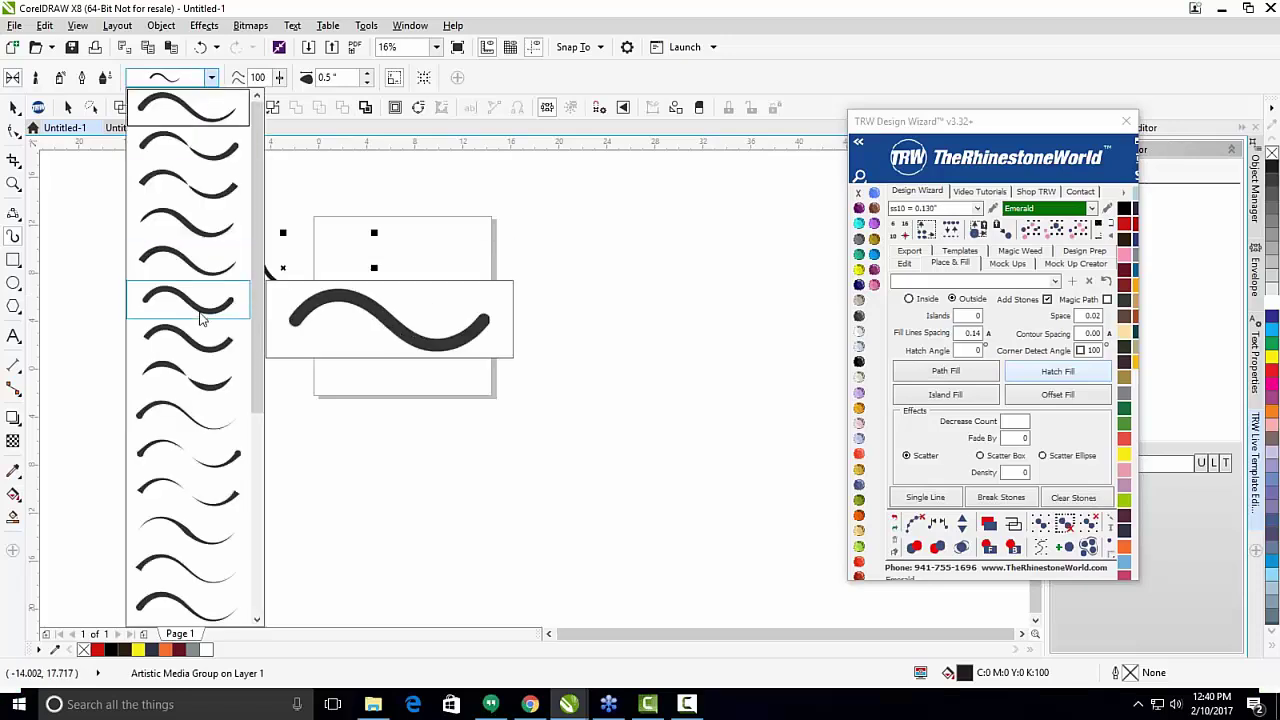
{"action": "left_click_drag", "start_coordinate": [256, 354], "coordinate": [268, 216]}
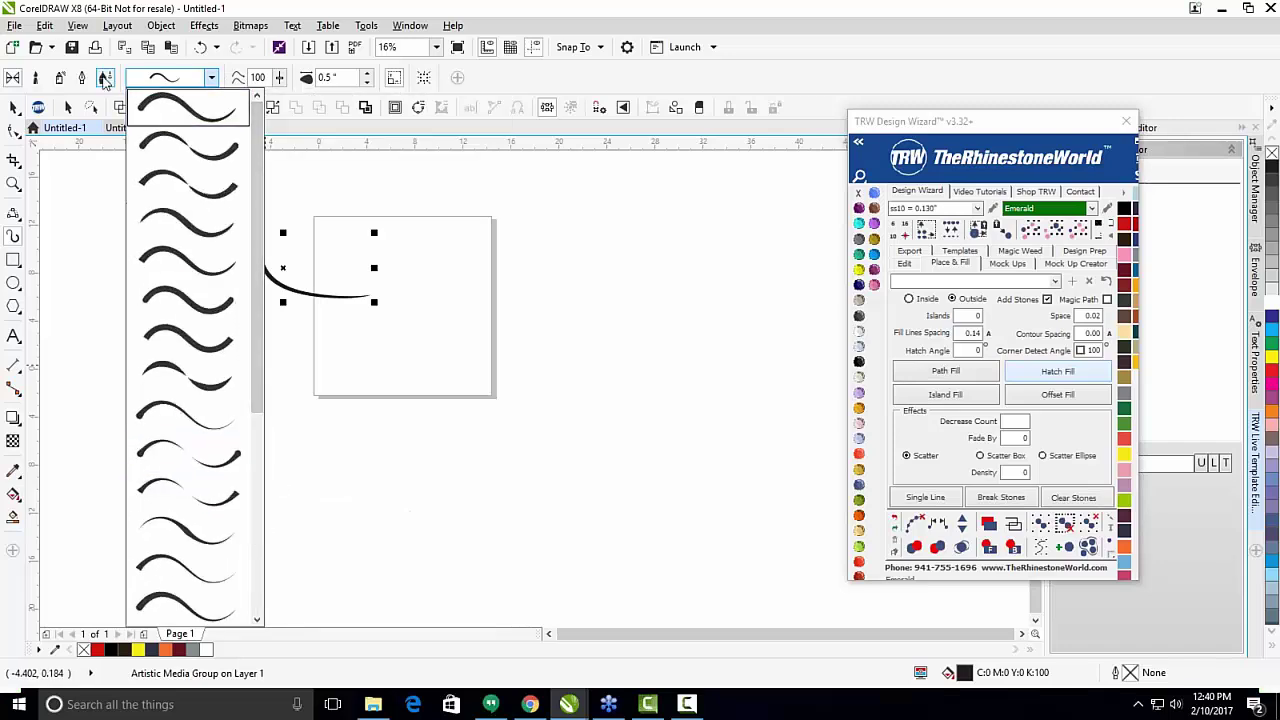
Draw a curve in Brush mode and apply a Calligraphy brush stroke to it.
{"action": "left_click", "coordinate": [57, 78]}
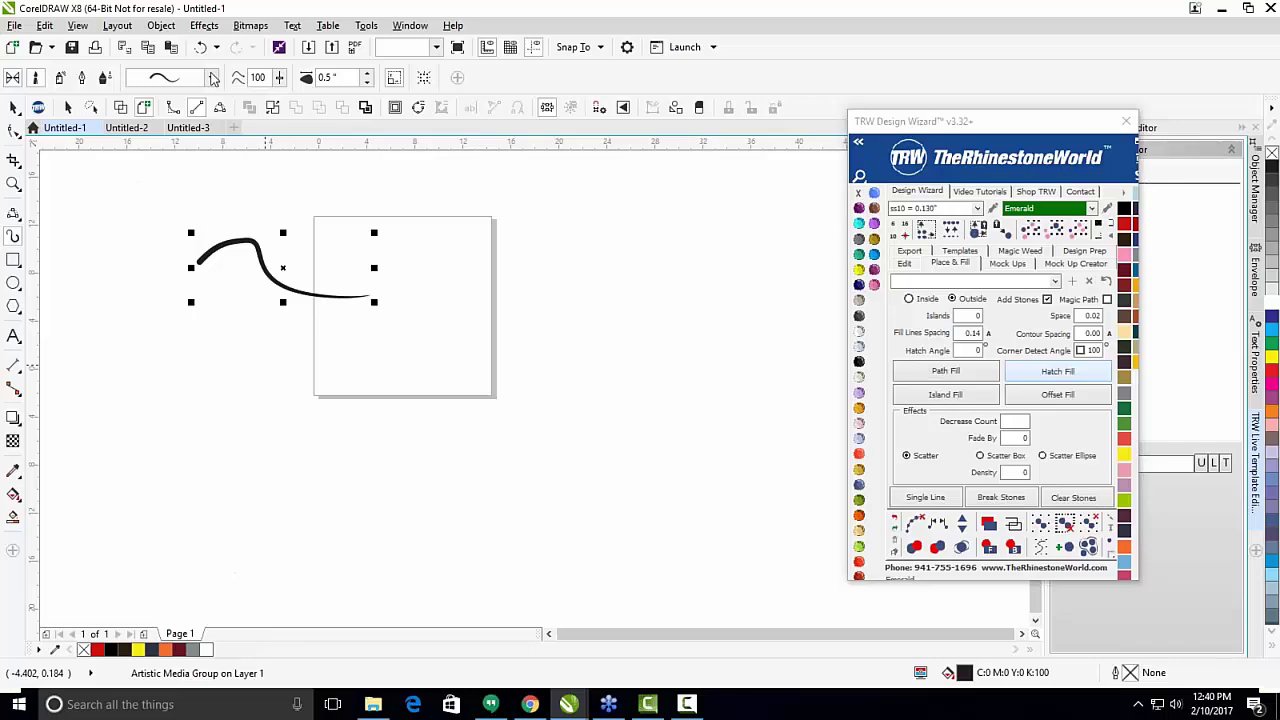
{"action": "left_click", "coordinate": [209, 79]}
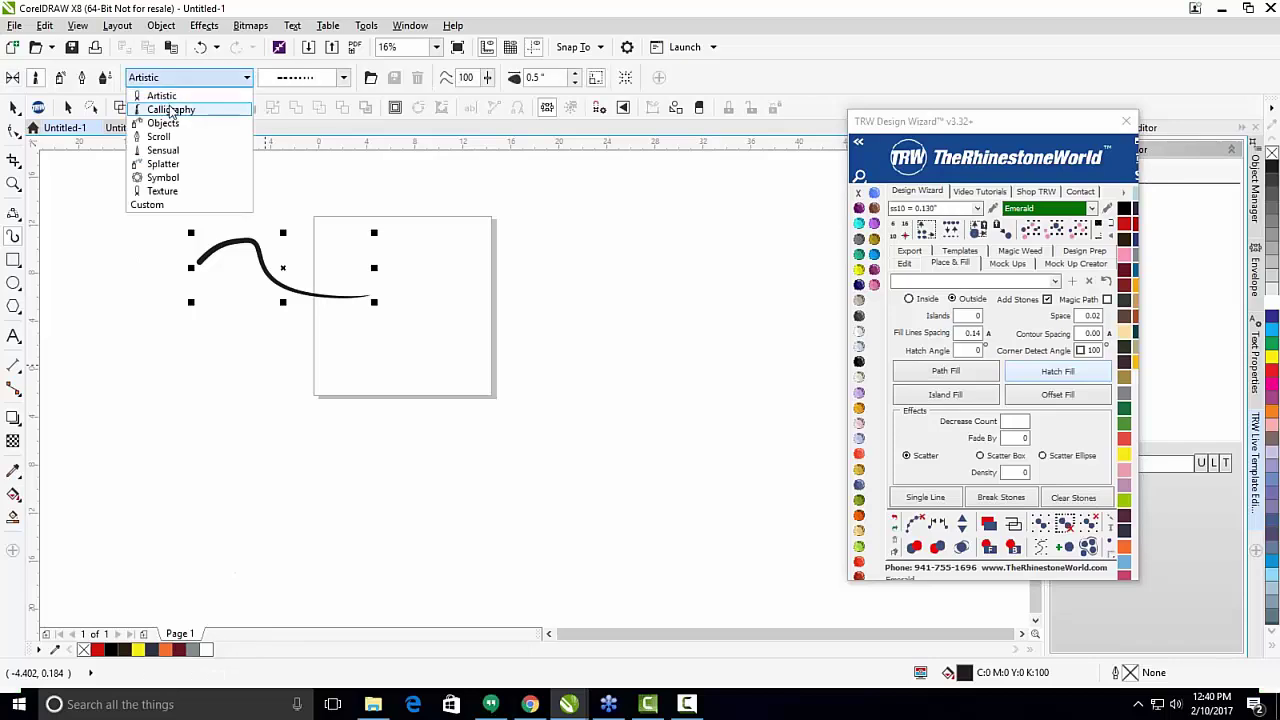
{"action": "left_click", "coordinate": [190, 106]}
{"action": "left_click", "coordinate": [343, 77]}
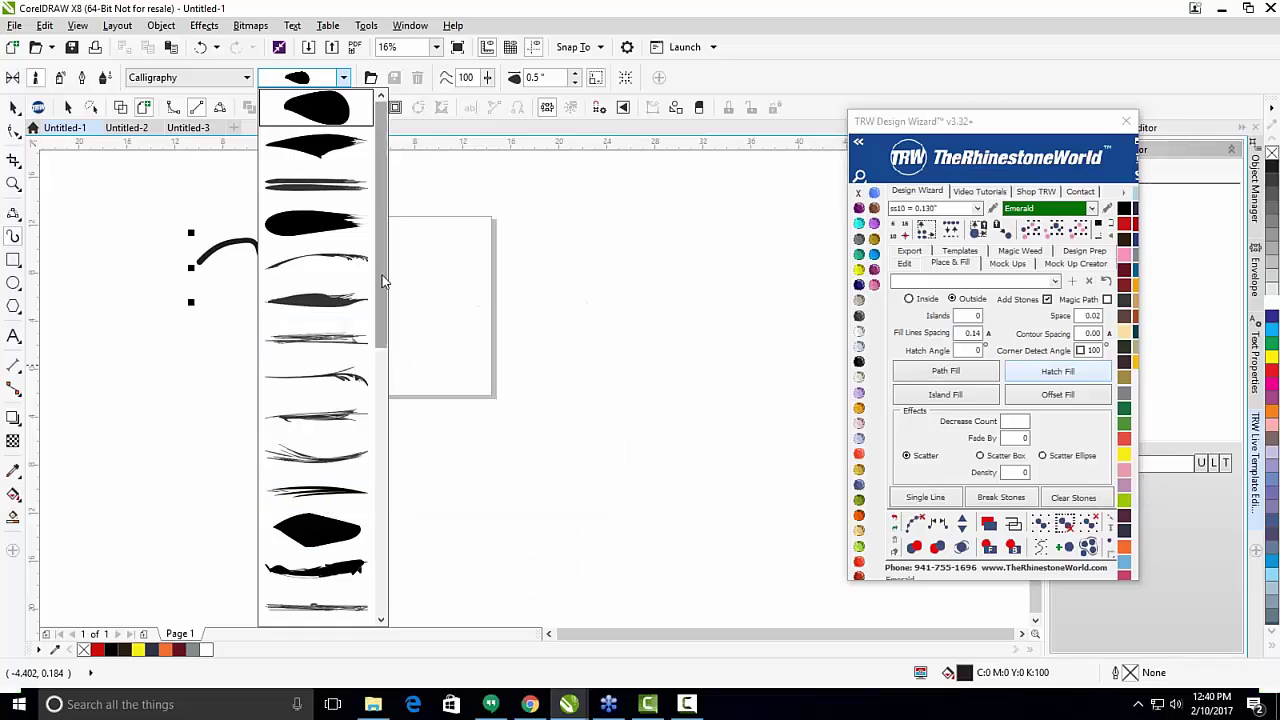
{"action": "left_click_drag", "start_coordinate": [382, 277], "coordinate": [368, 519]}
{"action": "left_click", "coordinate": [366, 524]}
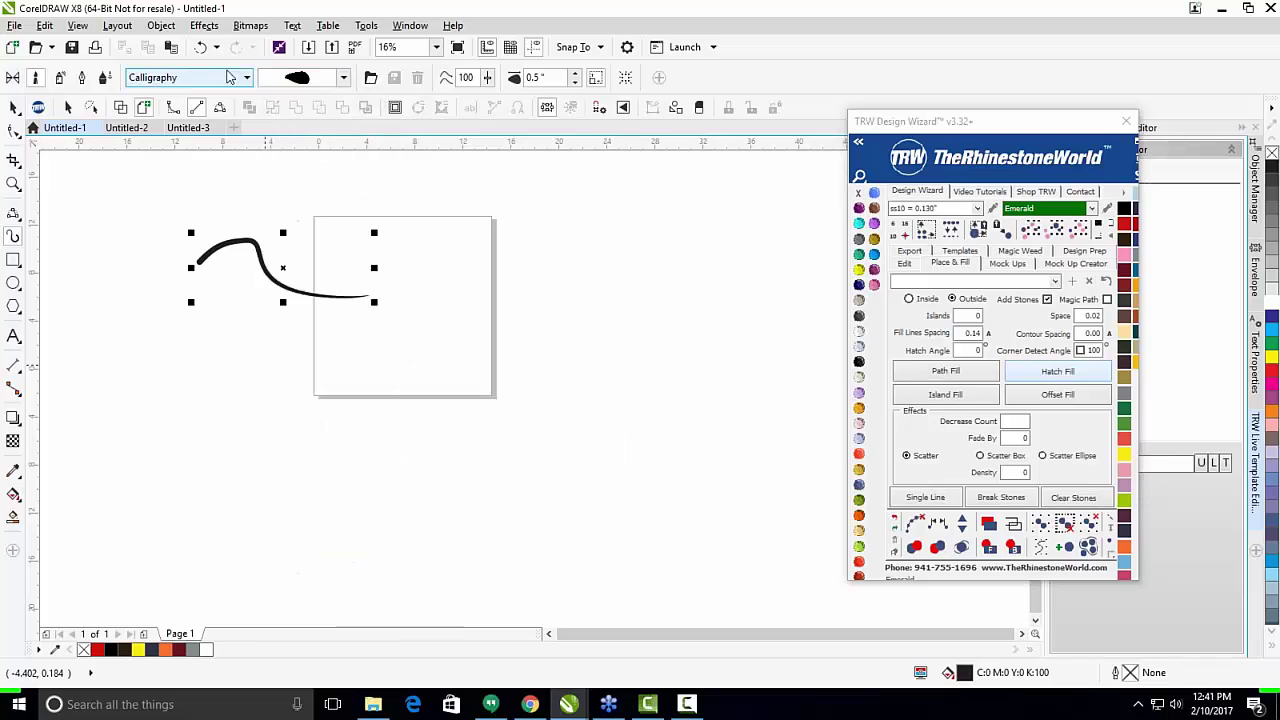
Choose the Objects stones spray preset and paint two sprayed strokes across the page.
{"action": "left_click", "coordinate": [229, 80]}
{"action": "left_click", "coordinate": [214, 123]}
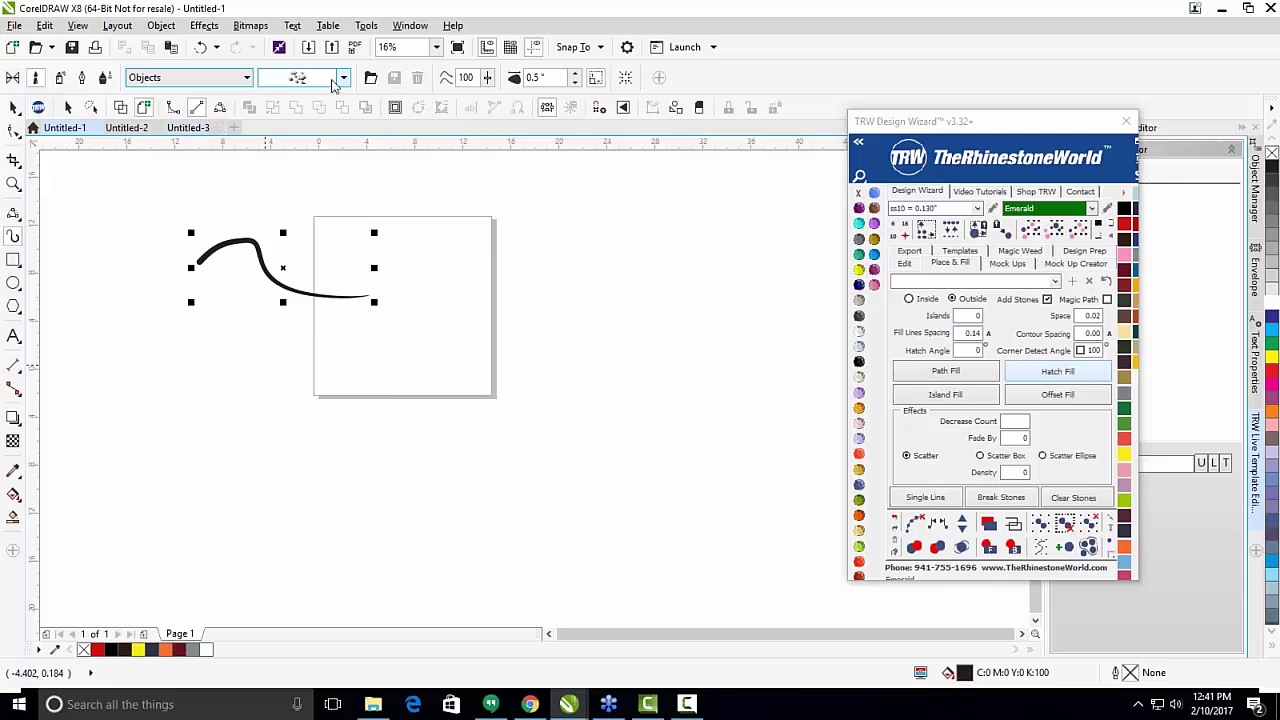
{"action": "left_click", "coordinate": [340, 78]}
{"action": "left_click", "coordinate": [328, 118]}
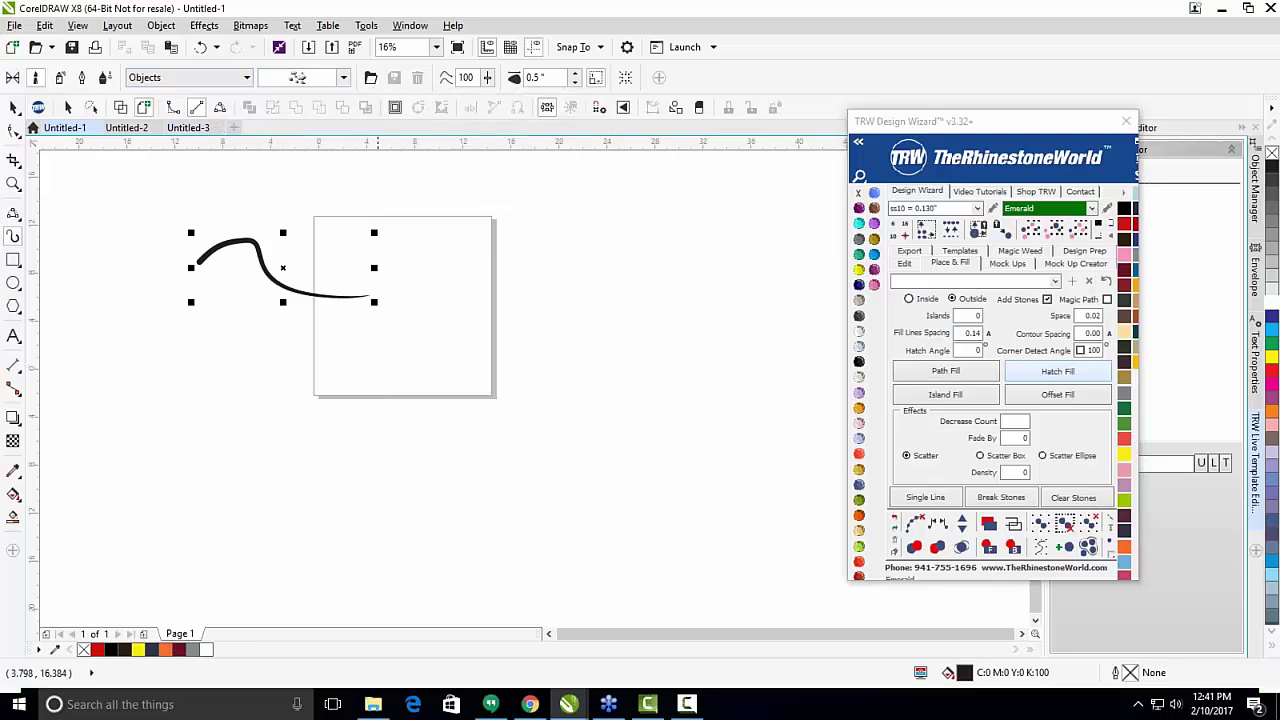
{"action": "mouse_move", "coordinate": [420, 250]}
{"action": "left_mouse_down"}
{"action": "mouse_move", "coordinate": [566, 288]}
{"action": "mouse_move", "coordinate": [615, 340]}
{"action": "left_mouse_up"}
{"action": "scroll", "coordinate": [577, 370], "scroll_direction": "up", "scroll_amount": 3}
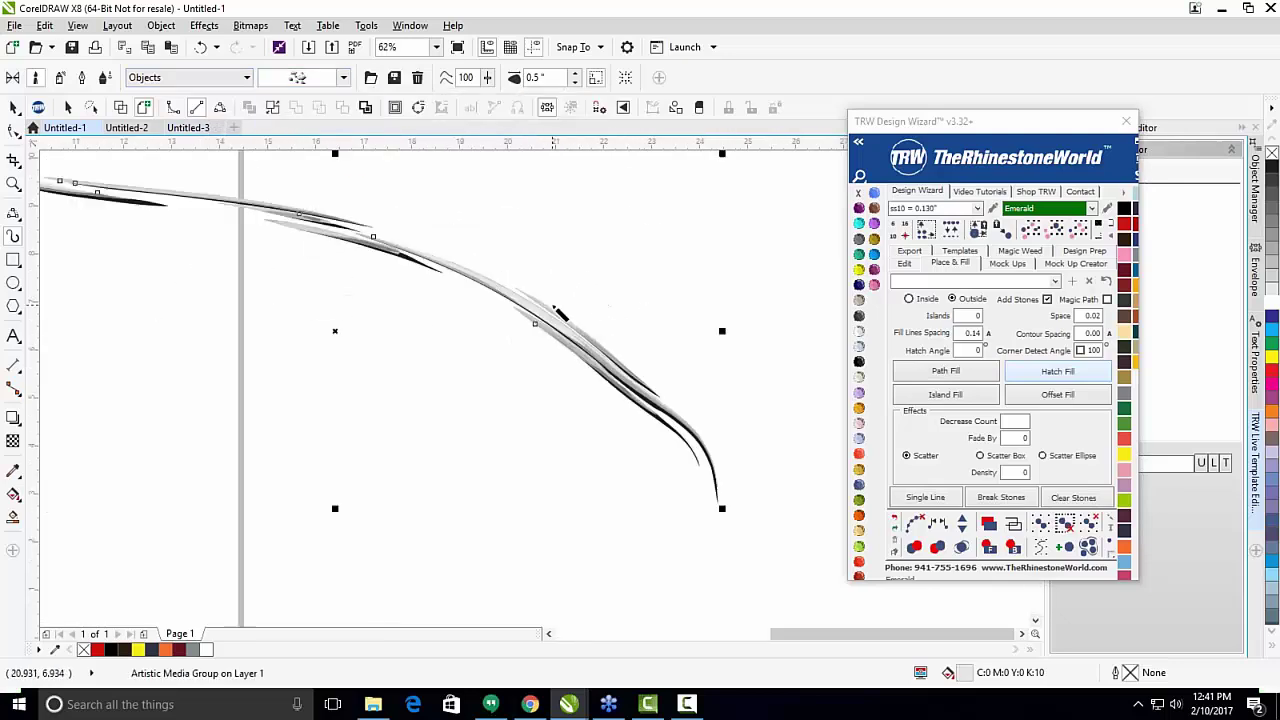
{"action": "scroll", "coordinate": [577, 388], "scroll_direction": "down", "scroll_amount": 3}
{"action": "left_click_drag", "start_coordinate": [572, 384], "coordinate": [358, 376]}
{"action": "scroll", "coordinate": [362, 360], "scroll_direction": "down", "scroll_amount": 2}
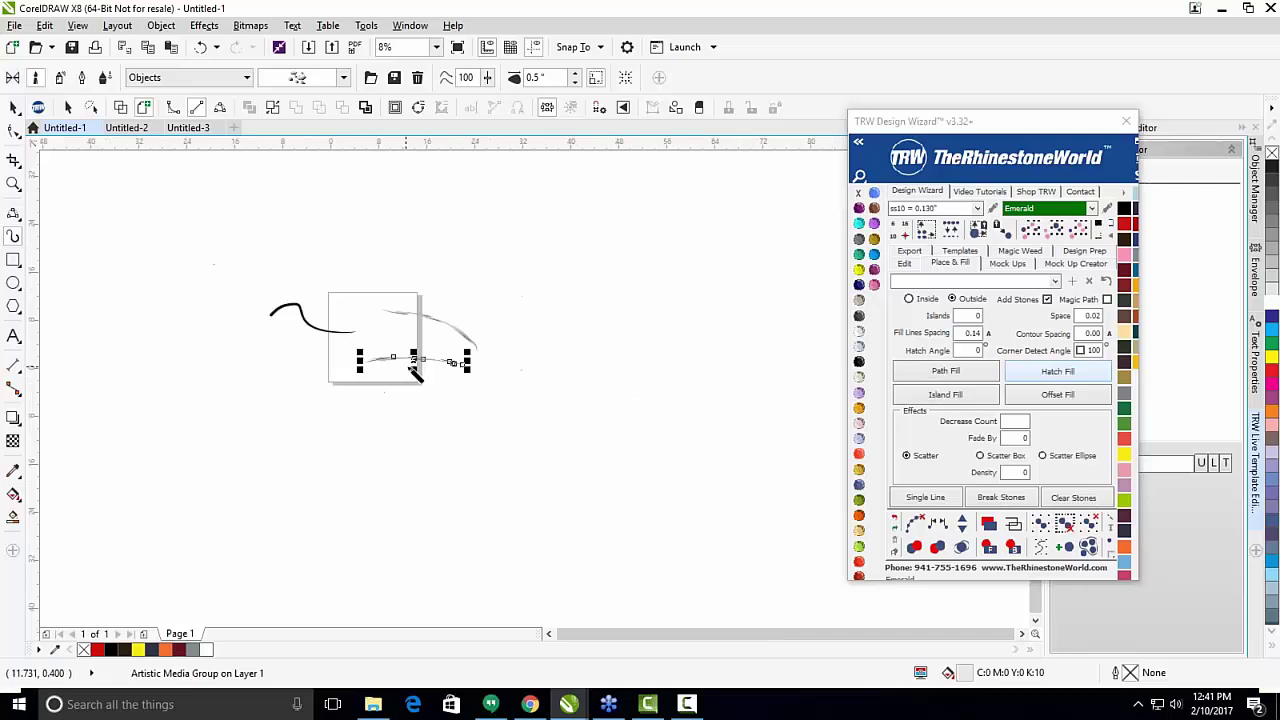
Marquee-select all six strokes and delete them.
{"action": "key", "text": "space"}
{"action": "left_click_drag", "start_coordinate": [194, 229], "coordinate": [580, 423]}
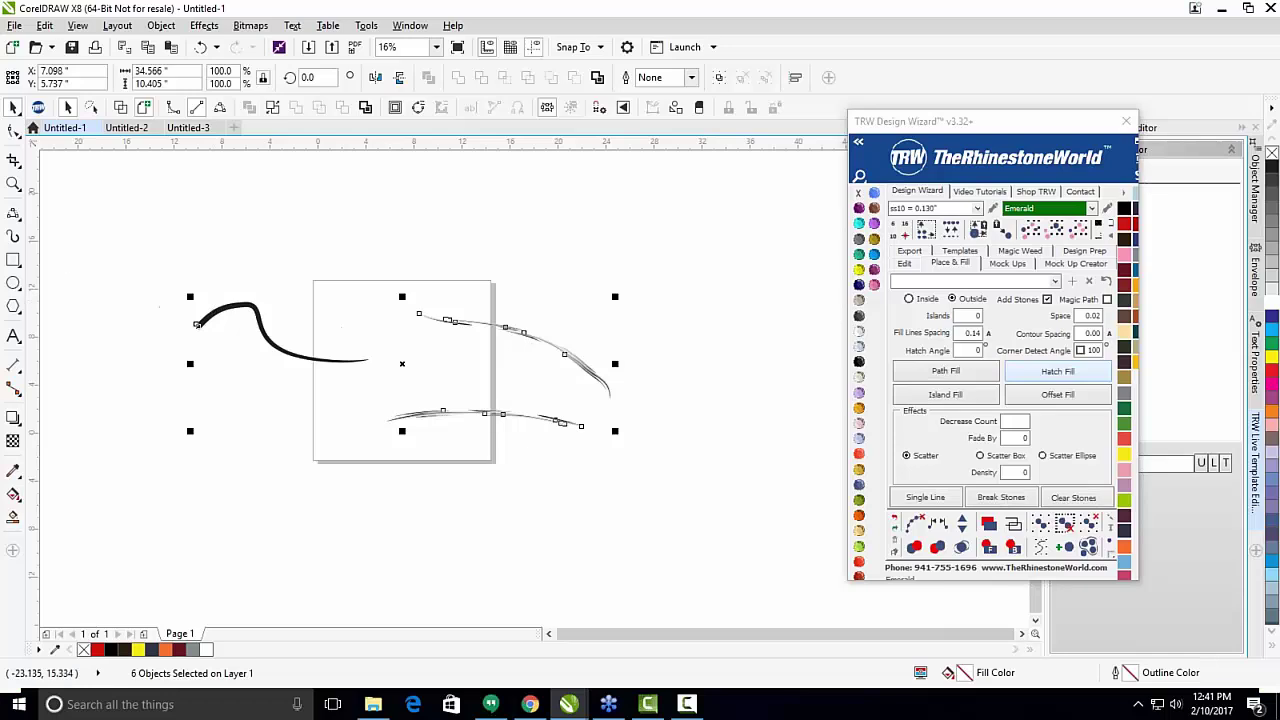
{"action": "key", "text": "Delete"}
{"action": "scroll", "coordinate": [345, 308], "scroll_direction": "up", "scroll_amount": 1}
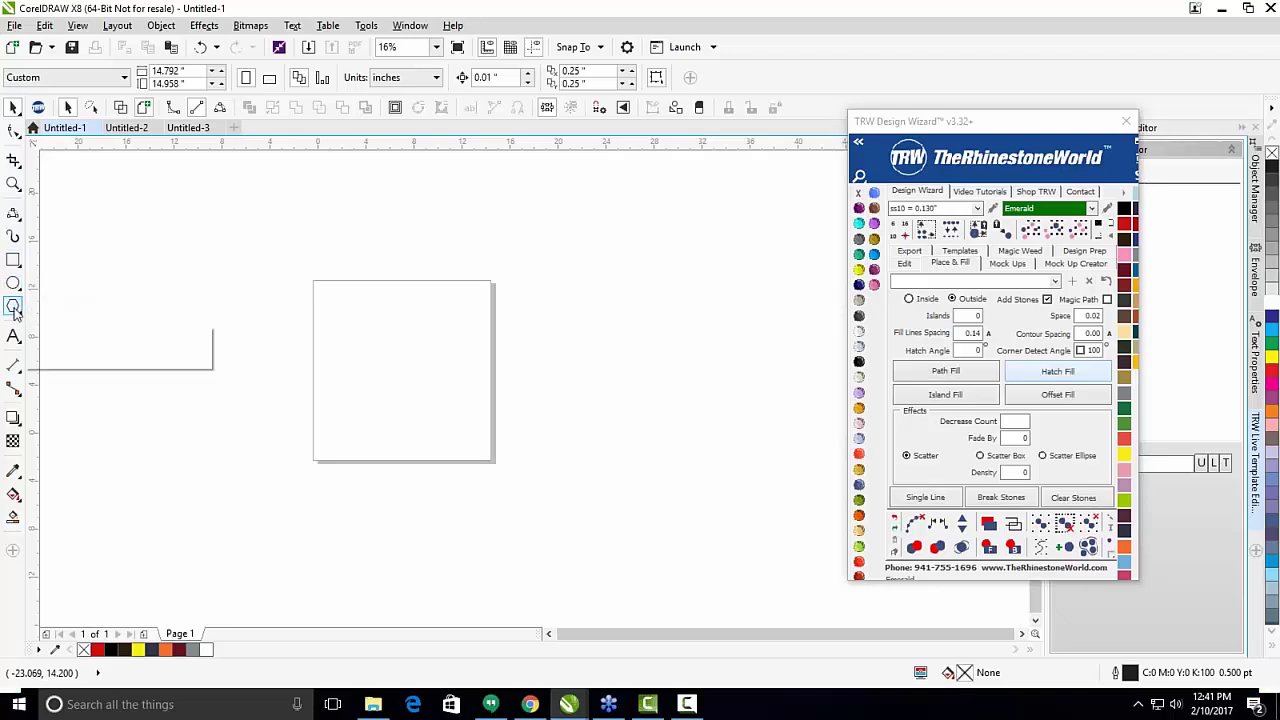
Draw a wide rectangle across the page, plus two large squares to the right and overlapping the bottom.
{"action": "left_click", "coordinate": [13, 261]}
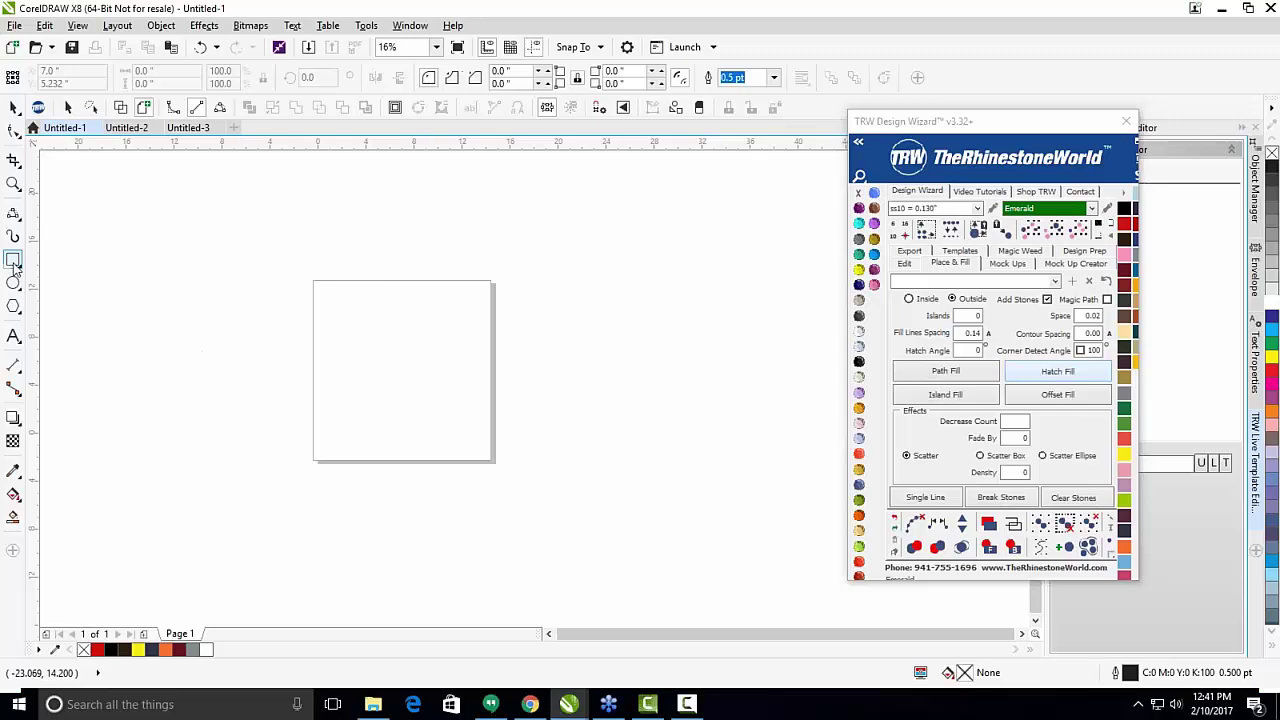
{"action": "left_click", "coordinate": [13, 265]}
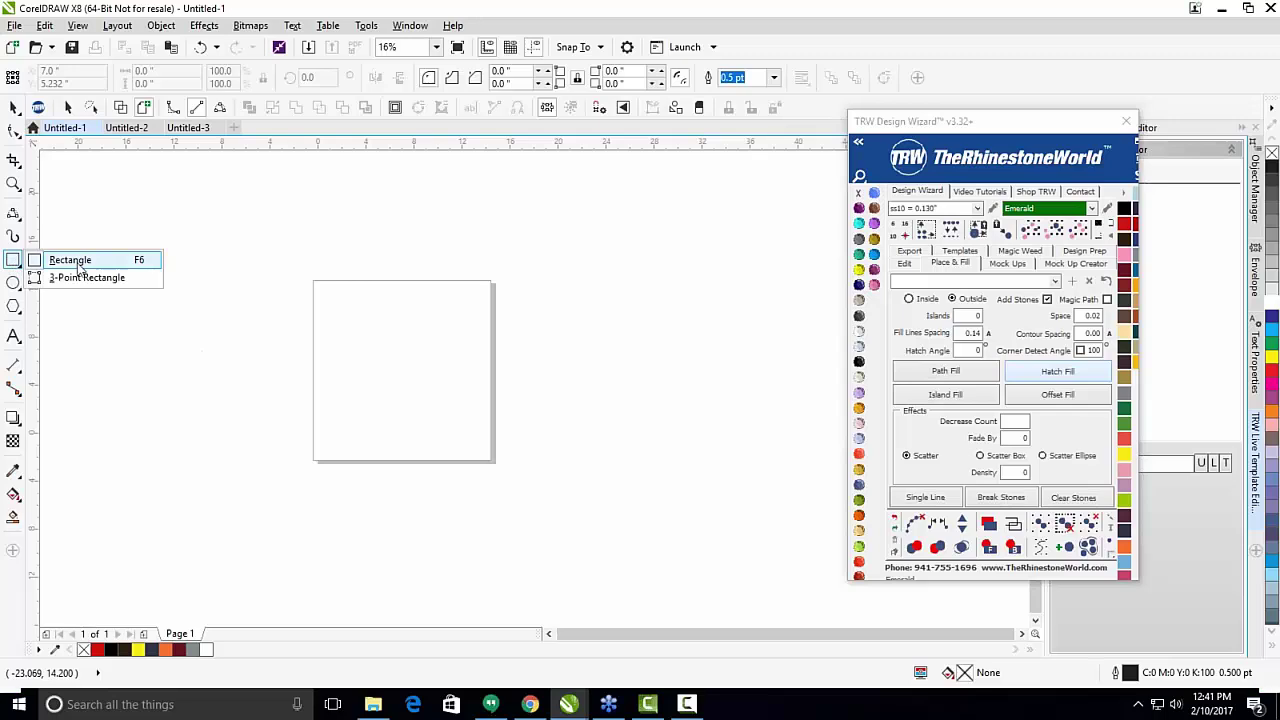
{"action": "mouse_move", "coordinate": [8, 287]}
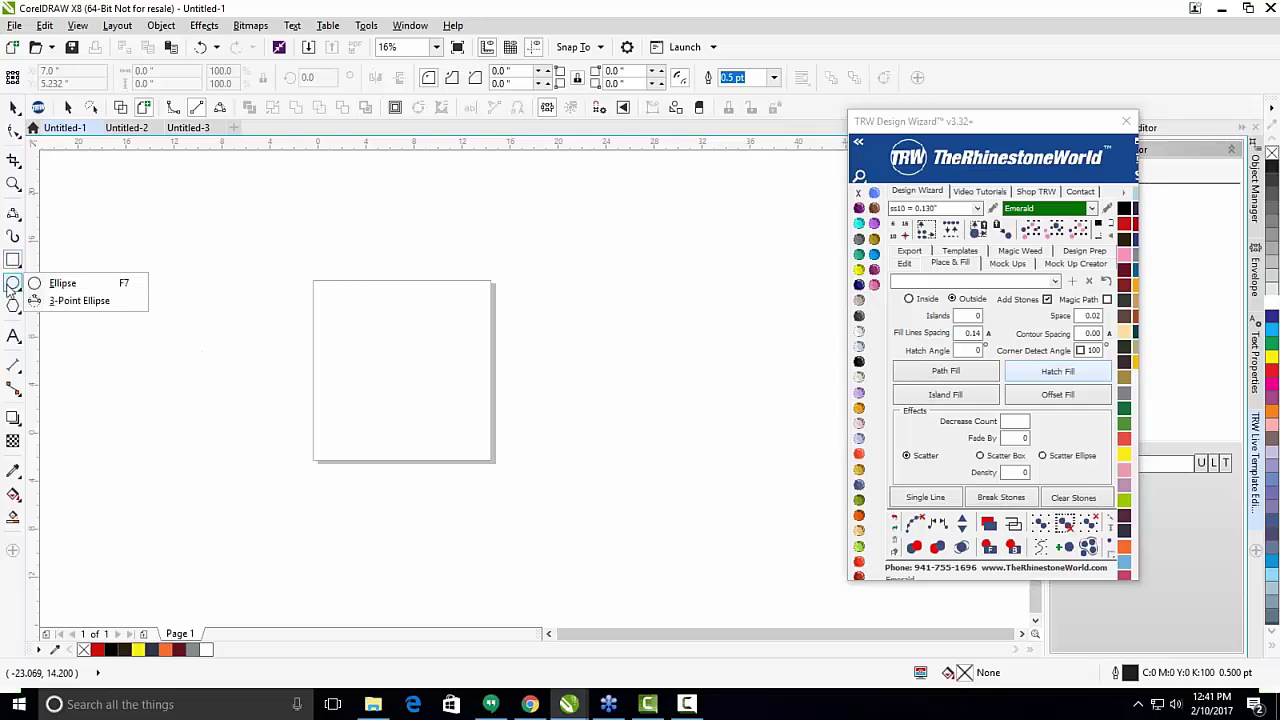
{"action": "mouse_move", "coordinate": [15, 310]}
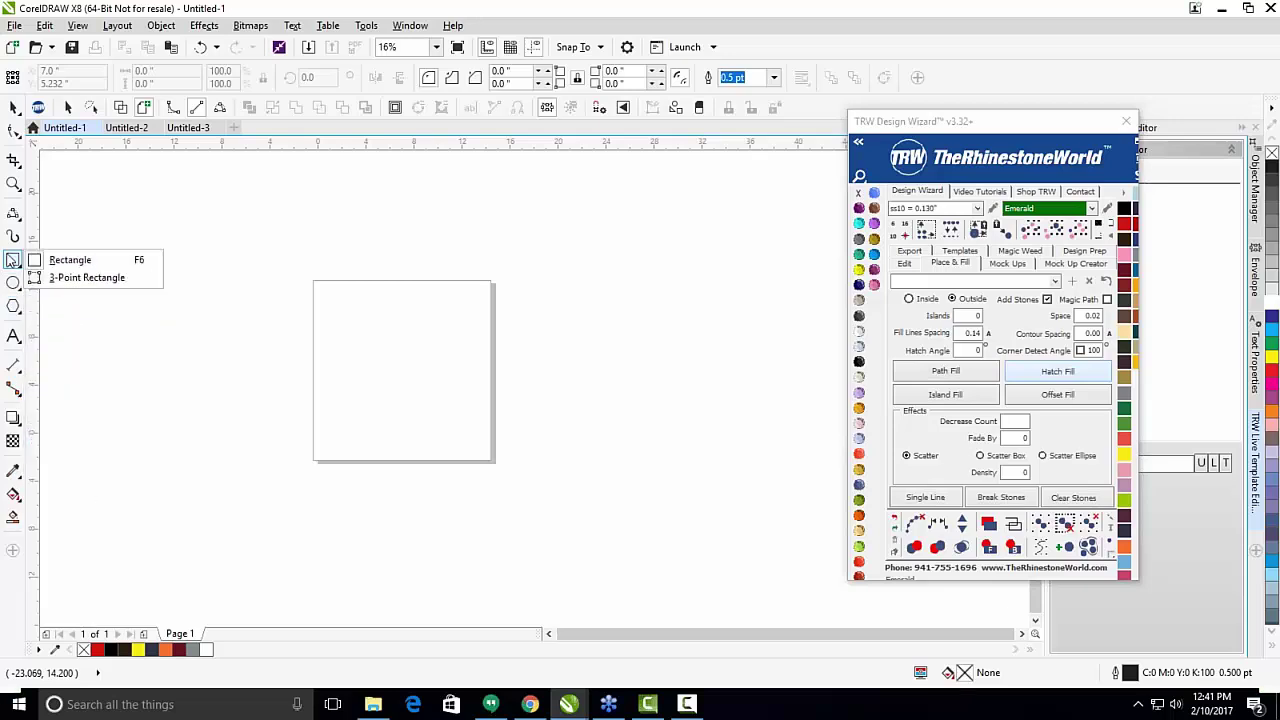
{"action": "left_click", "coordinate": [55, 260]}
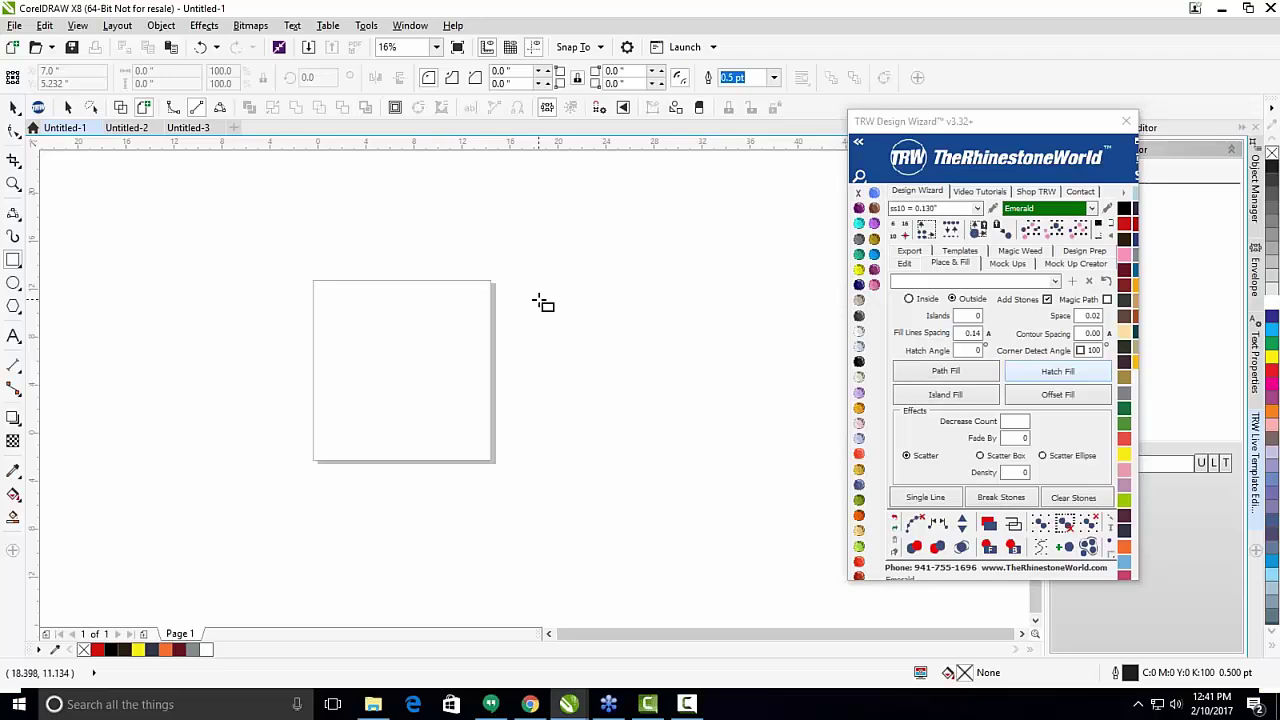
{"action": "left_click_drag", "start_coordinate": [540, 298], "coordinate": [262, 377]}
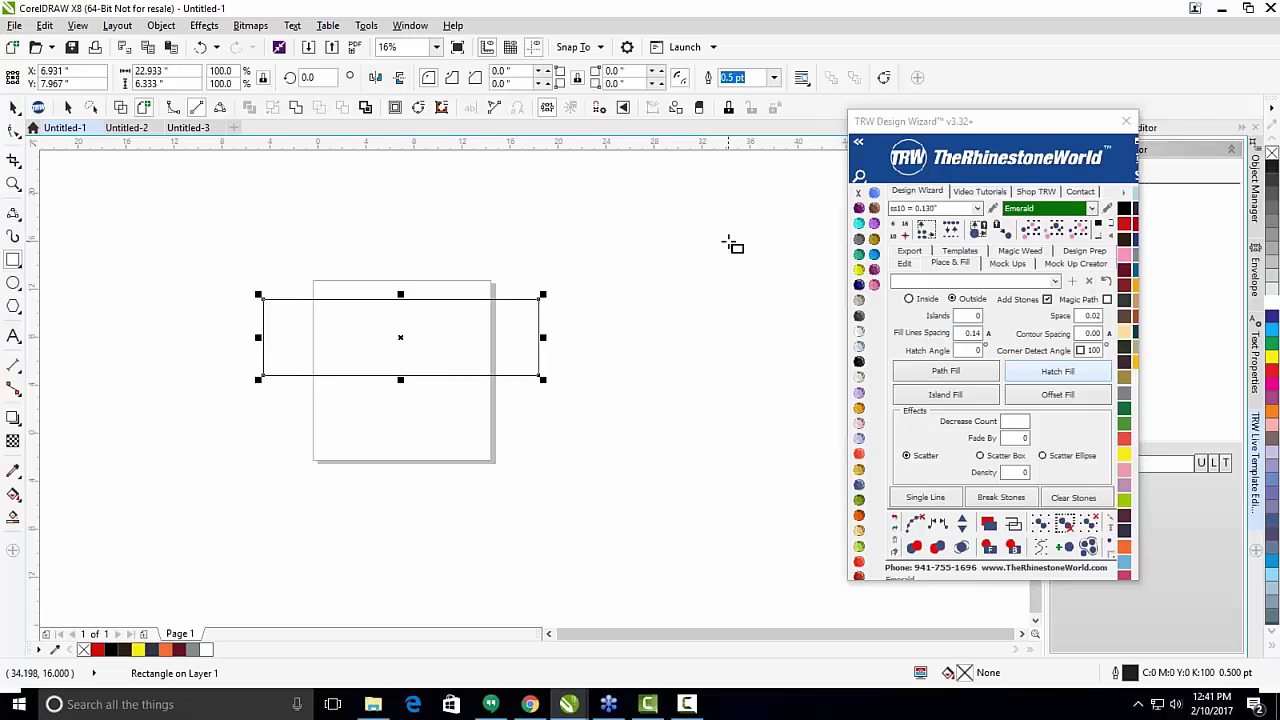
{"action": "mouse_move", "coordinate": [727, 241]}
{"action": "left_mouse_down"}
{"action": "mouse_move", "coordinate": [635, 334]}
{"action": "mouse_move", "coordinate": [434, 409]}
{"action": "mouse_move", "coordinate": [583, 334]}
{"action": "left_mouse_up"}
{"action": "left_click_drag", "start_coordinate": [511, 421], "coordinate": [347, 520]}
{"action": "key", "text": "space"}
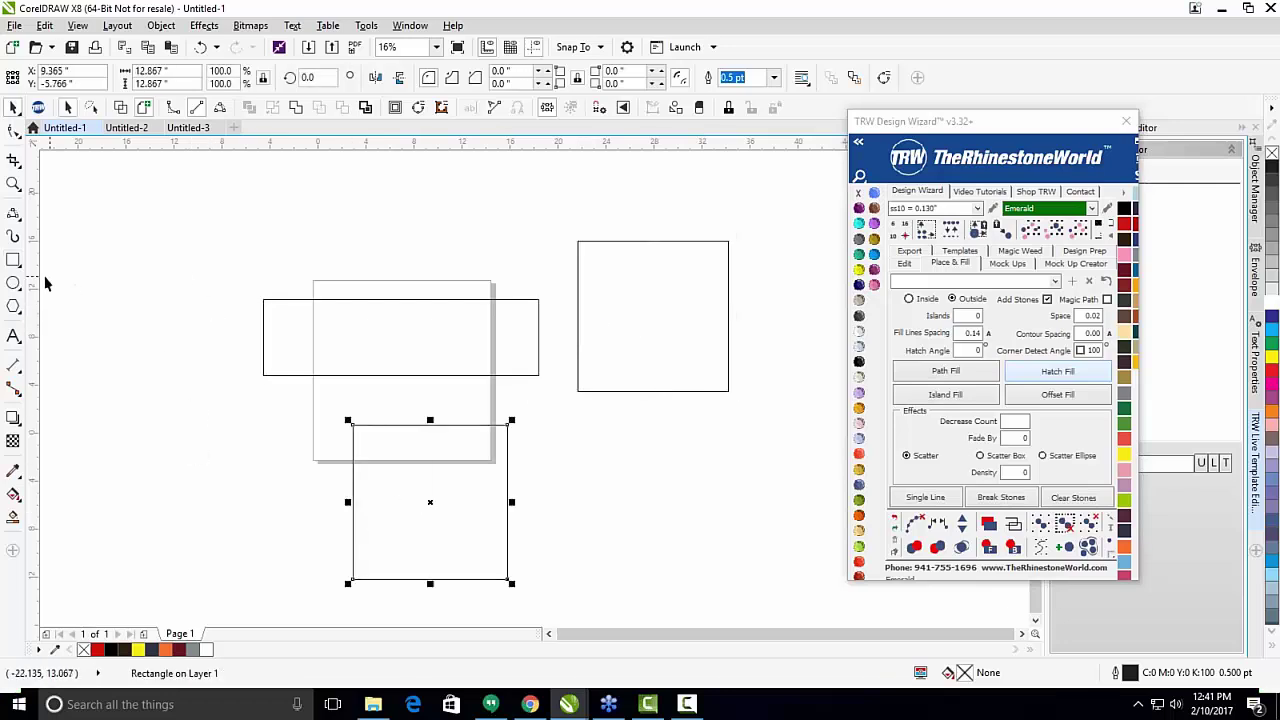
{"action": "key", "text": "F7"}
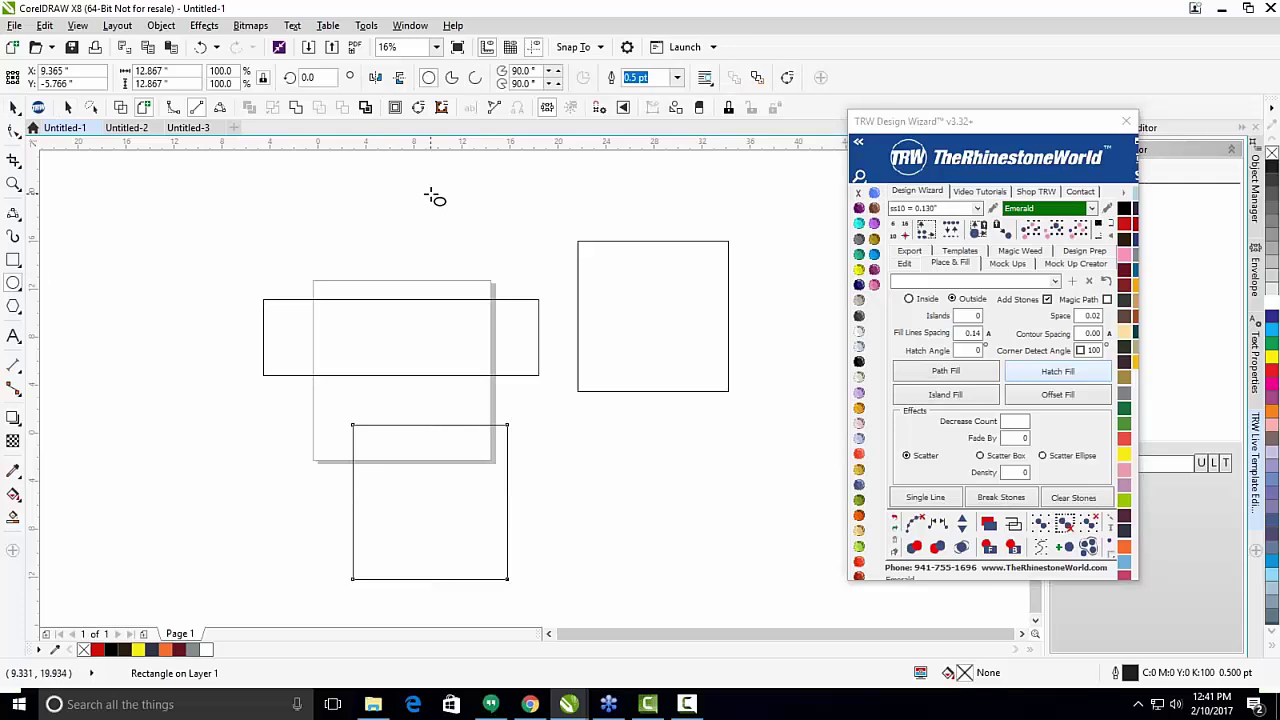
Draw a large circle over the rectangle's left end and a smaller overlapping circle lower left.
{"action": "left_click_drag", "start_coordinate": [434, 194], "coordinate": [232, 330]}
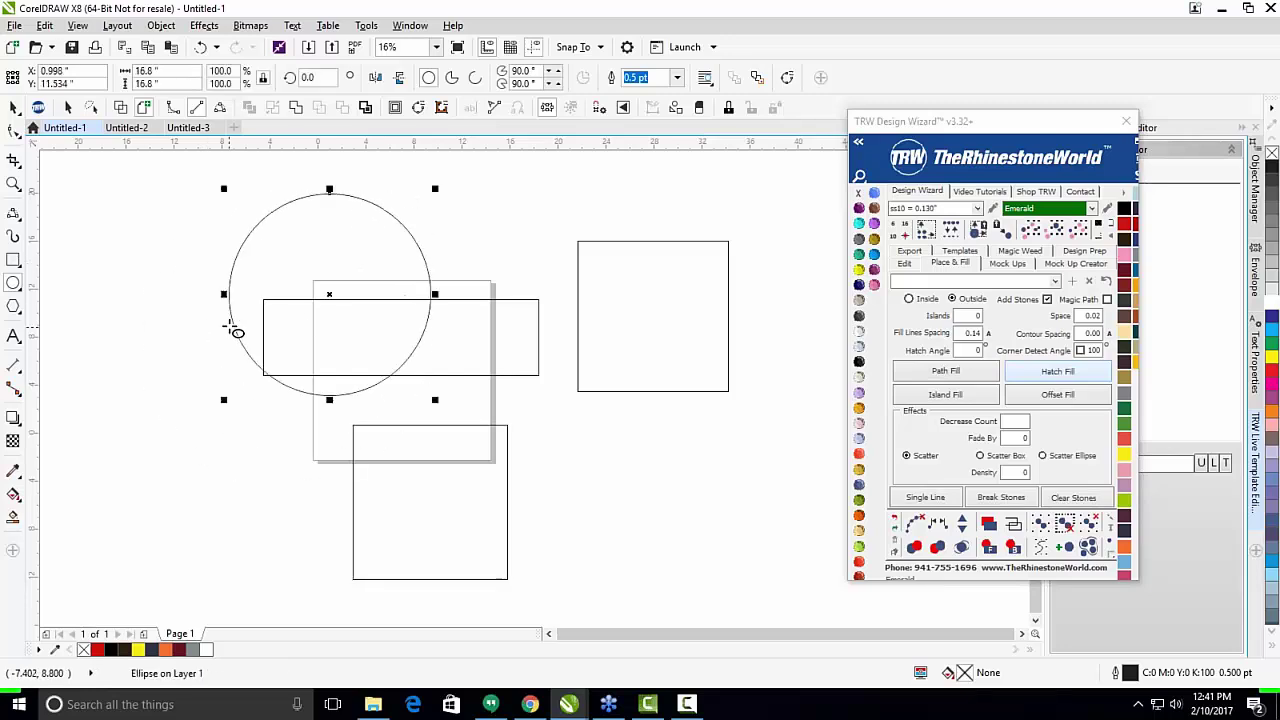
{"action": "left_click_drag", "start_coordinate": [329, 286], "coordinate": [184, 430]}
{"action": "key", "text": "space"}
{"action": "scroll", "coordinate": [227, 383], "scroll_direction": "down", "scroll_amount": 1}
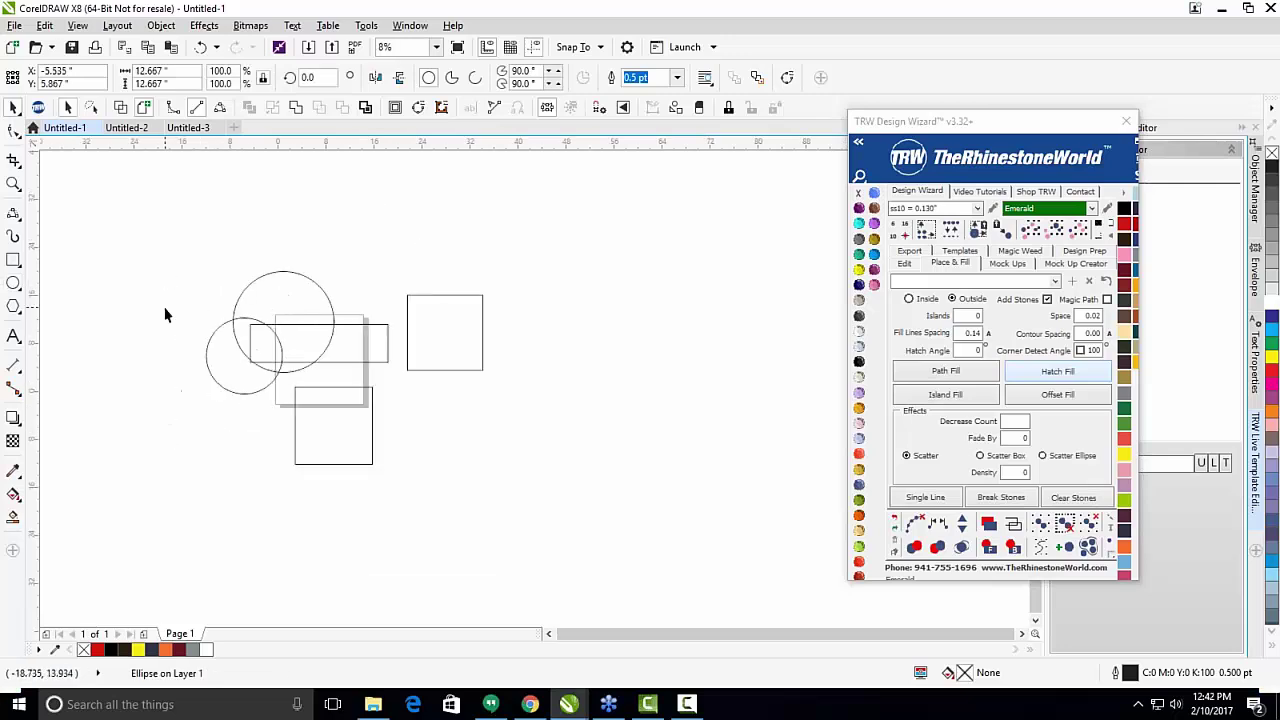
{"action": "left_click", "coordinate": [166, 315]}
{"action": "scroll", "coordinate": [168, 325], "scroll_direction": "up", "scroll_amount": 1}
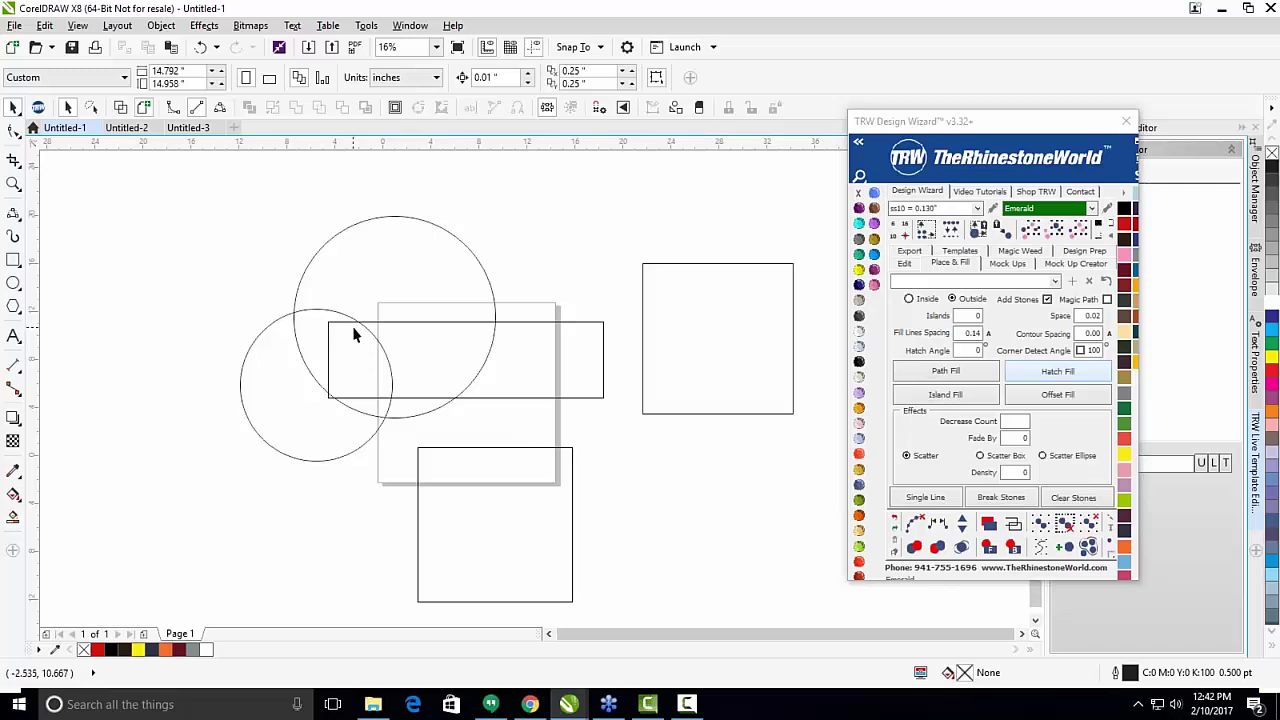
{"action": "scroll", "coordinate": [352, 340], "scroll_direction": "down", "scroll_amount": 1}
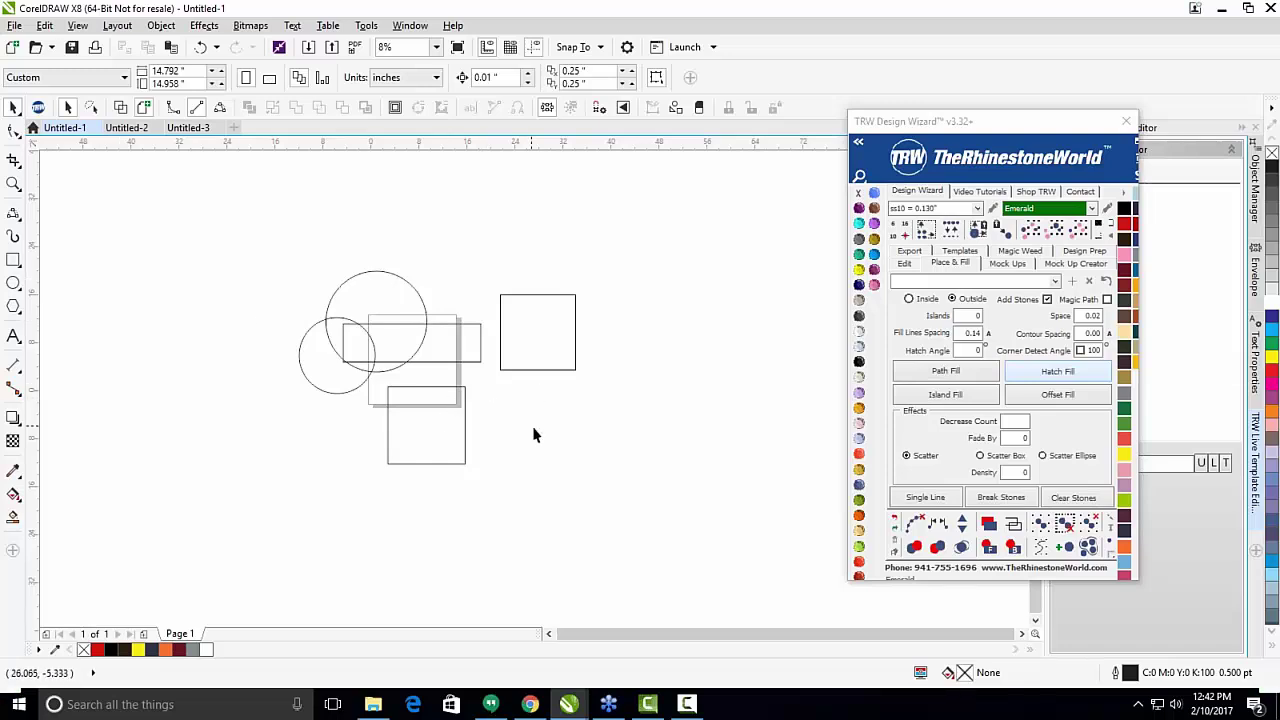
Marquee-select all five rectangles and circles and delete them.
{"action": "left_click_drag", "start_coordinate": [703, 536], "coordinate": [166, 238]}
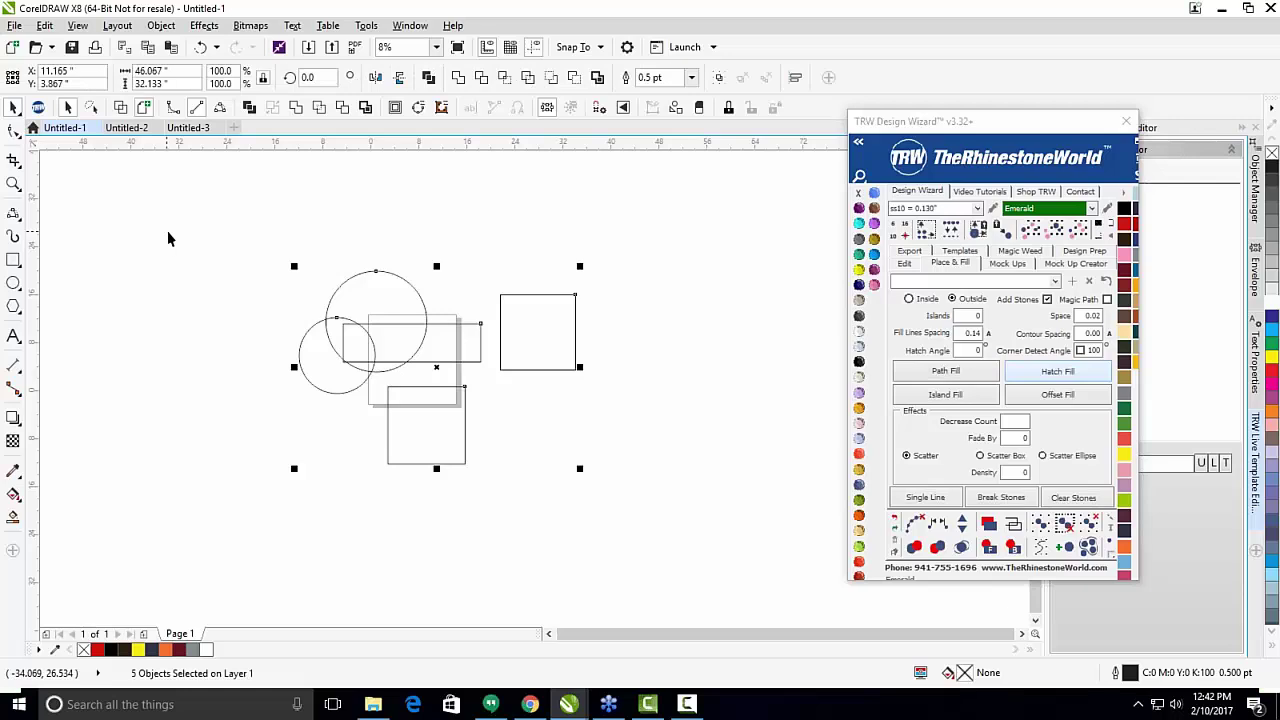
{"action": "key", "text": "Delete"}
{"action": "left_click", "coordinate": [12, 309]}
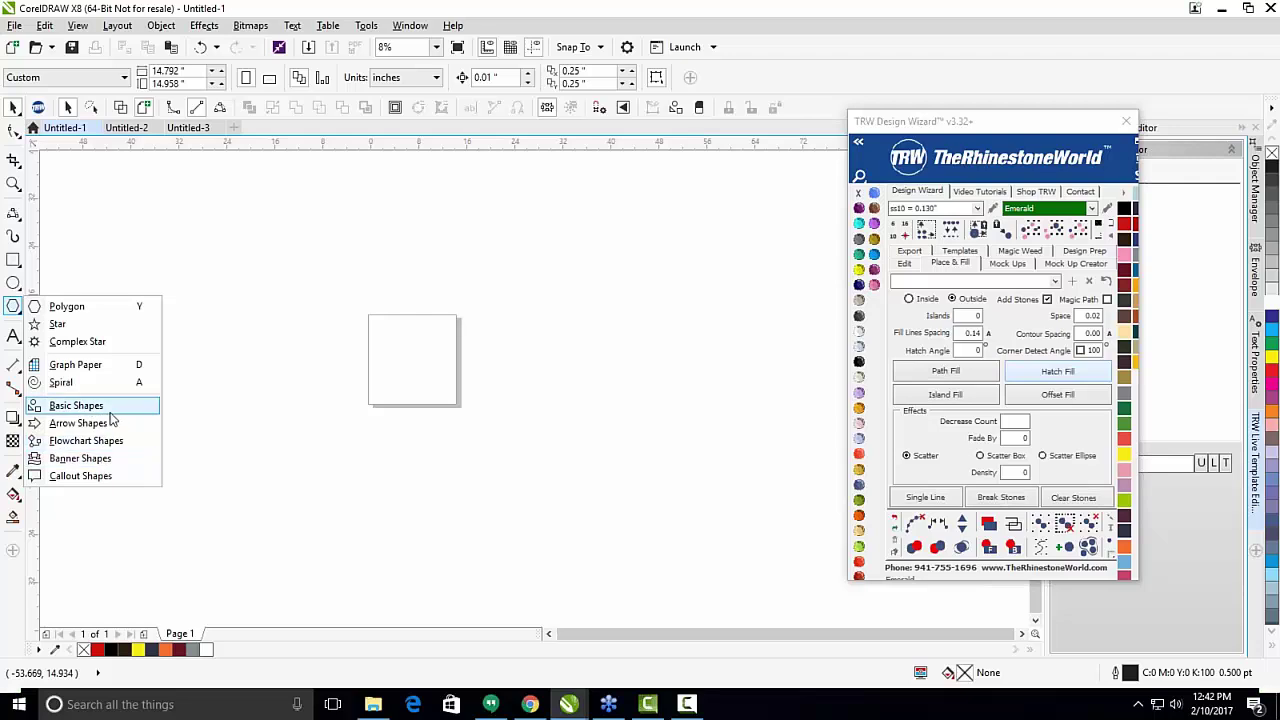
Draw a five-pointed star, about 9.32 x 8.864 inches, in the middle of the page.
{"action": "left_click", "coordinate": [82, 327]}
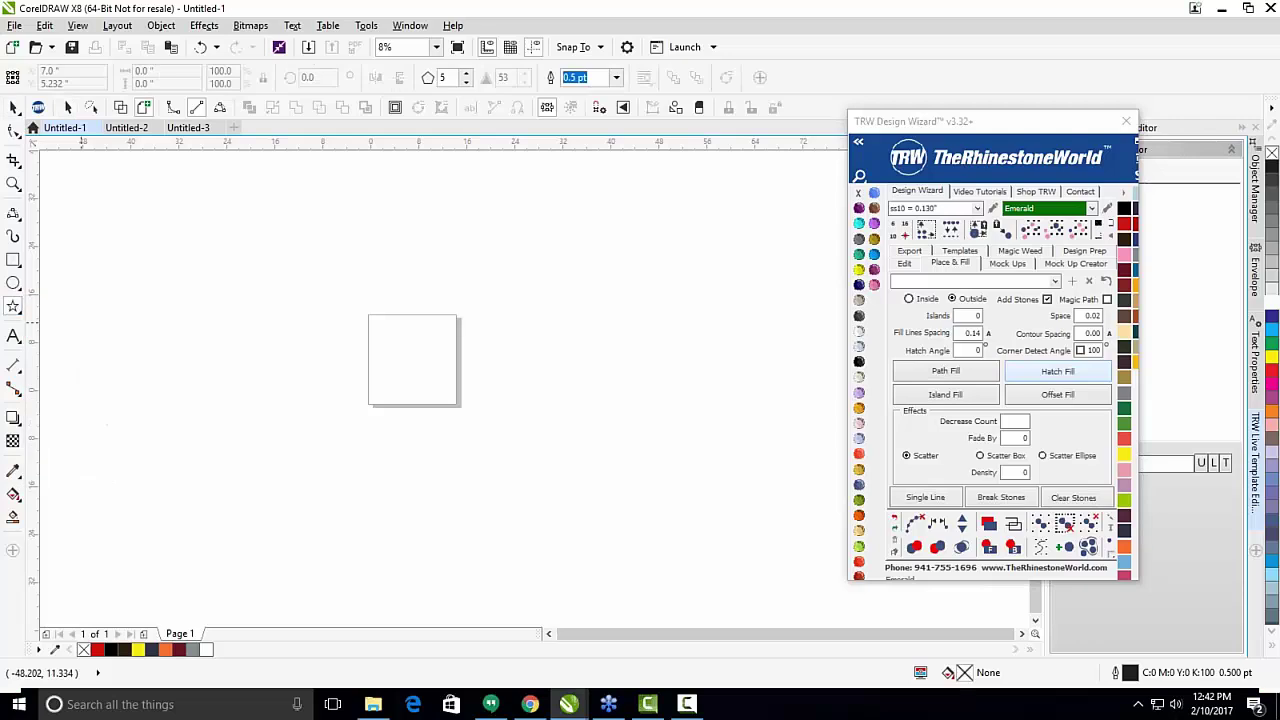
{"action": "scroll", "coordinate": [404, 338], "scroll_direction": "up", "scroll_amount": 3}
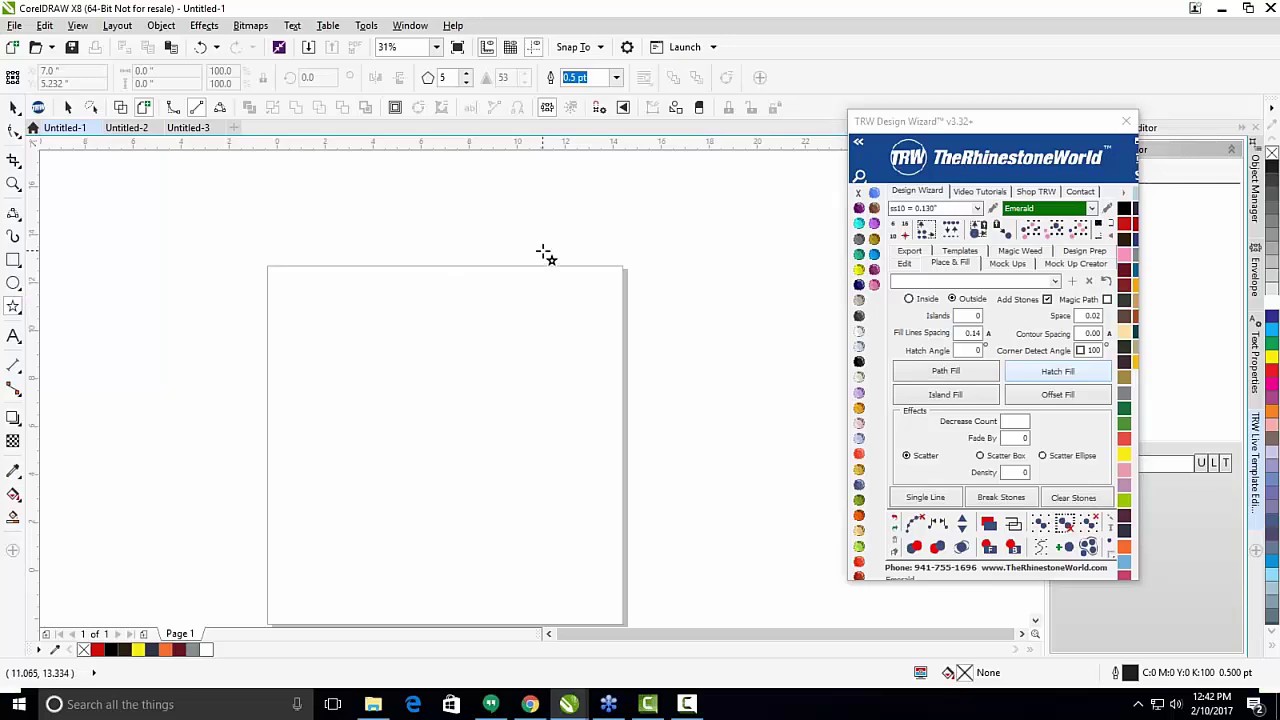
{"action": "left_click_drag", "start_coordinate": [543, 253], "coordinate": [308, 403]}
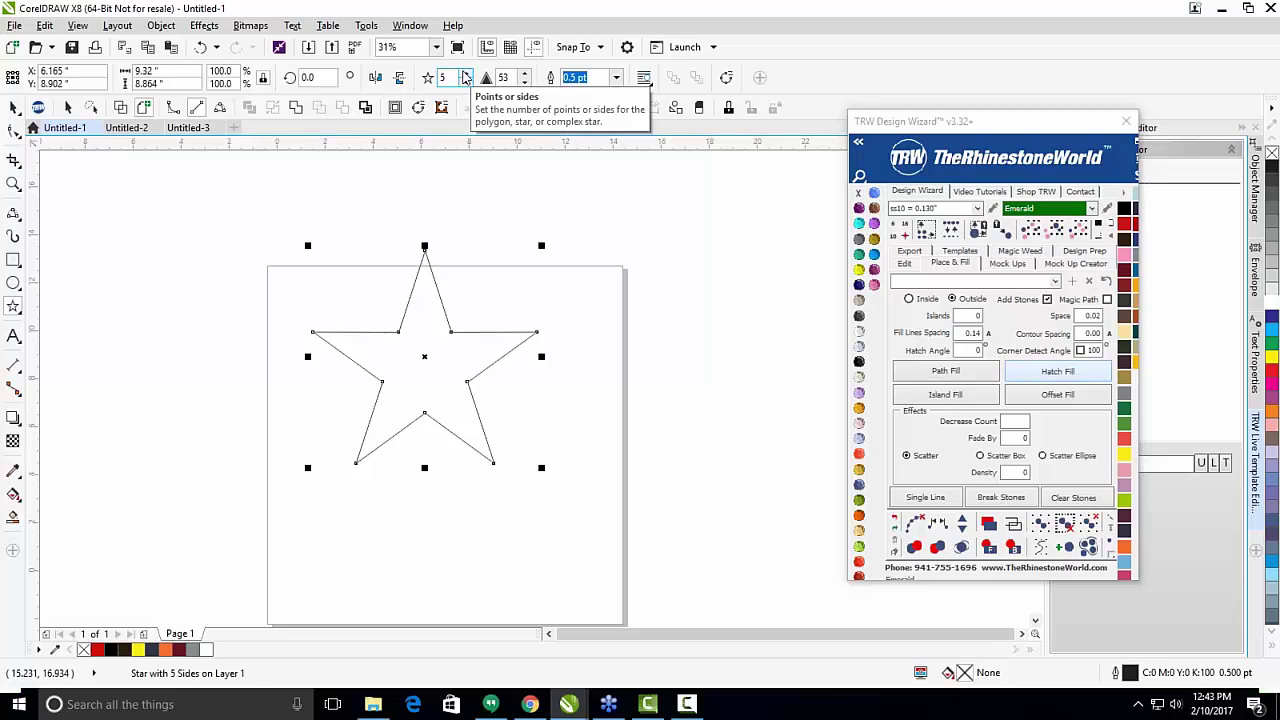
Make the star 8-pointed with sharpness 79, then scale it down to 4.067 x 4.067 inches.
{"action": "left_click", "coordinate": [466, 73]}
{"action": "left_click", "coordinate": [466, 73]}
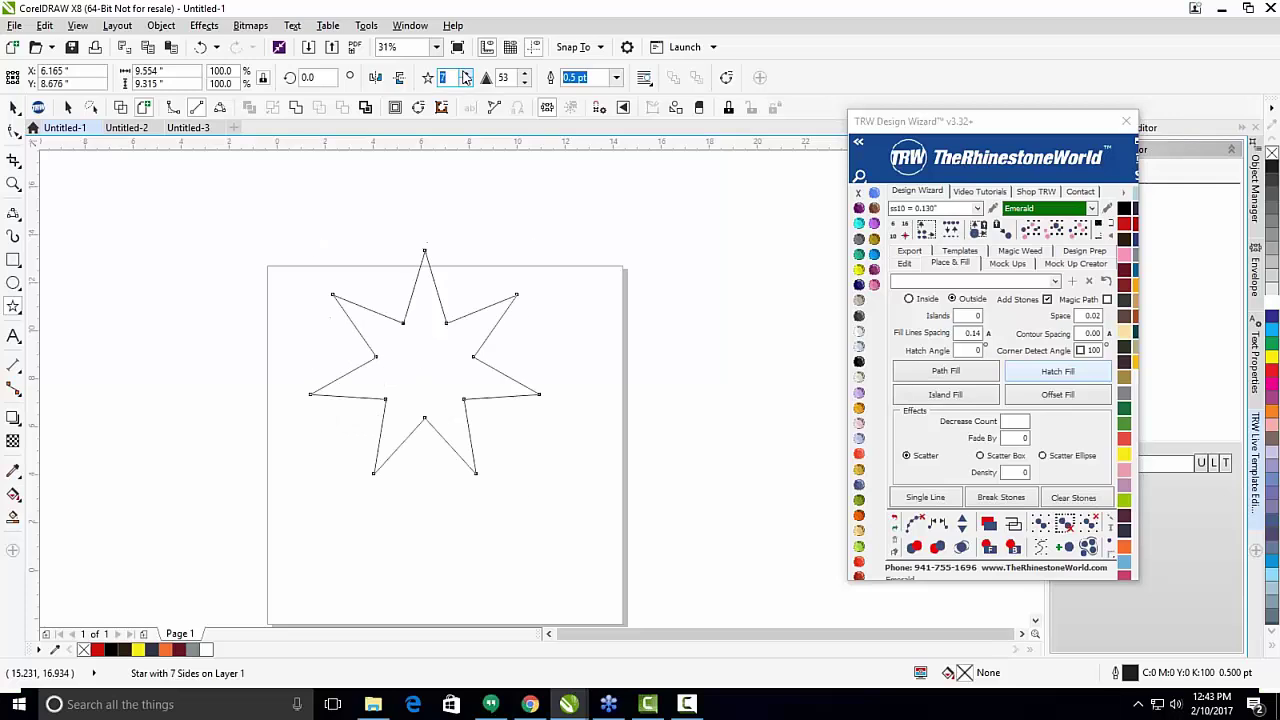
{"action": "left_click", "coordinate": [466, 73]}
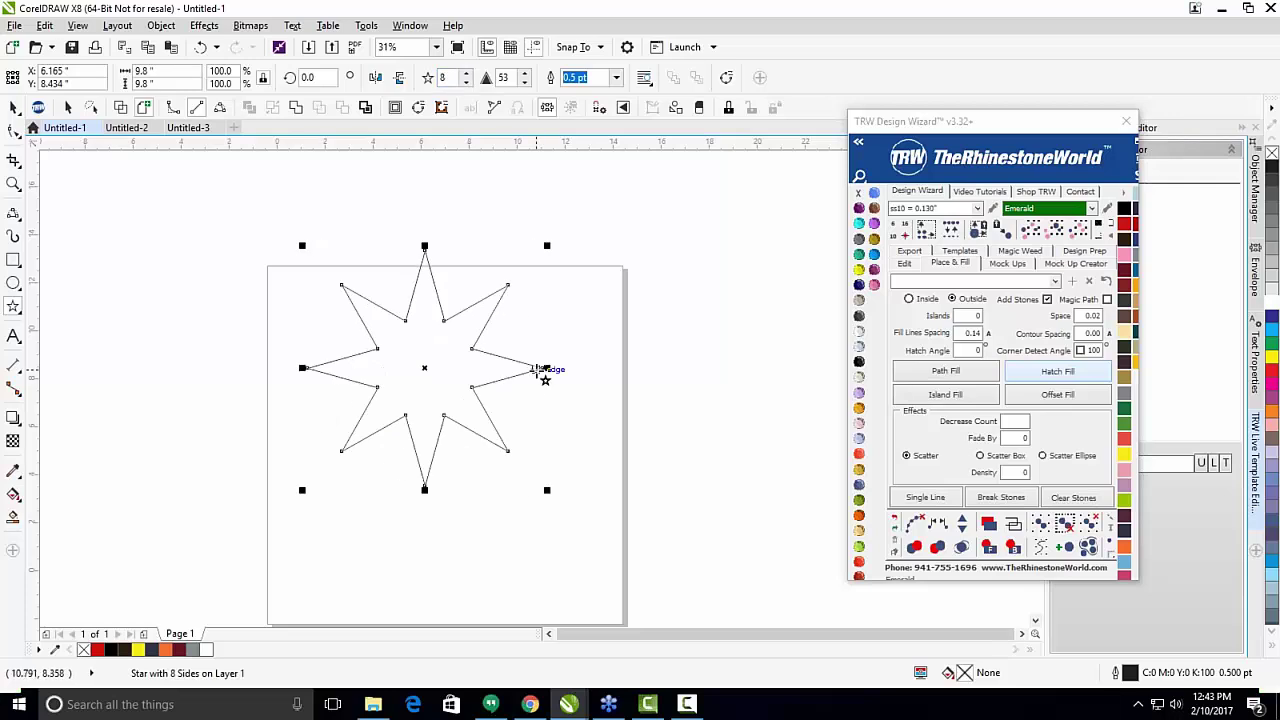
{"action": "left_click", "coordinate": [525, 74]}
{"action": "left_click", "coordinate": [525, 74]}
{"action": "left_click", "coordinate": [525, 74]}
{"action": "left_click", "coordinate": [525, 74]}
{"action": "left_click", "coordinate": [525, 74]}
{"action": "left_click", "coordinate": [525, 74]}
{"action": "left_click", "coordinate": [525, 74]}
{"action": "left_click", "coordinate": [525, 74]}
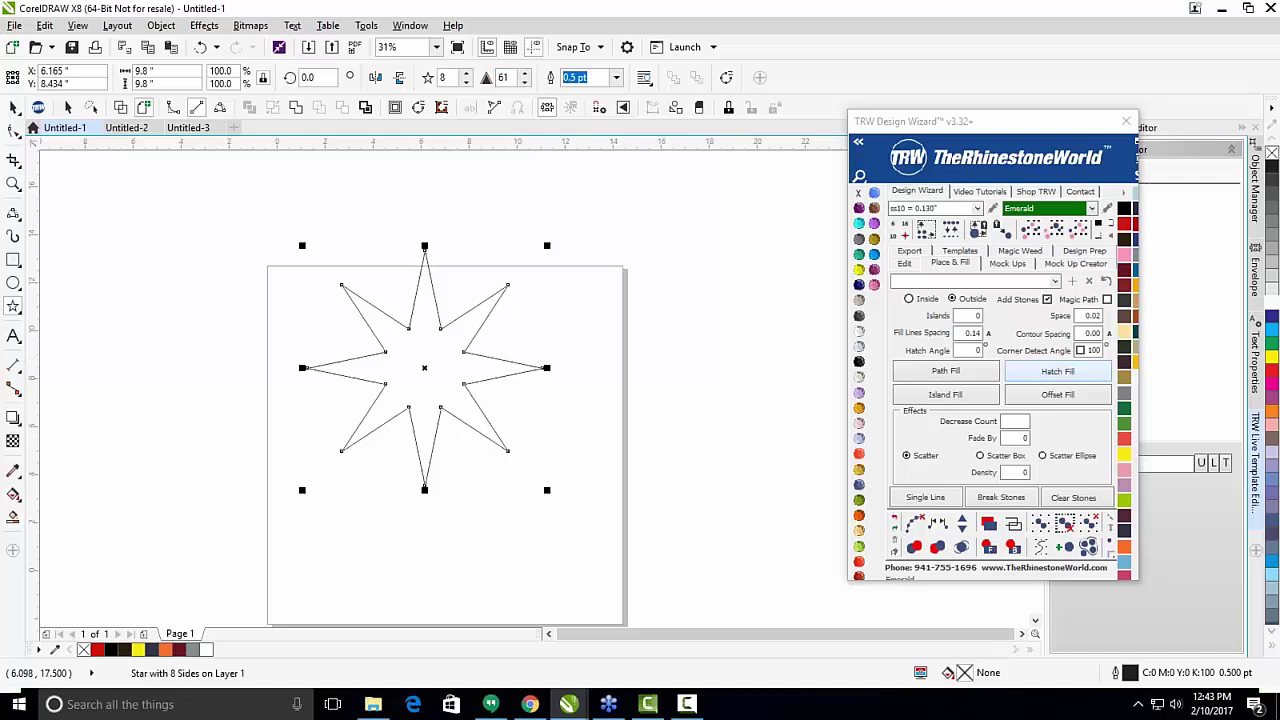
{"action": "left_click", "coordinate": [524, 82]}
{"action": "left_click", "coordinate": [524, 82]}
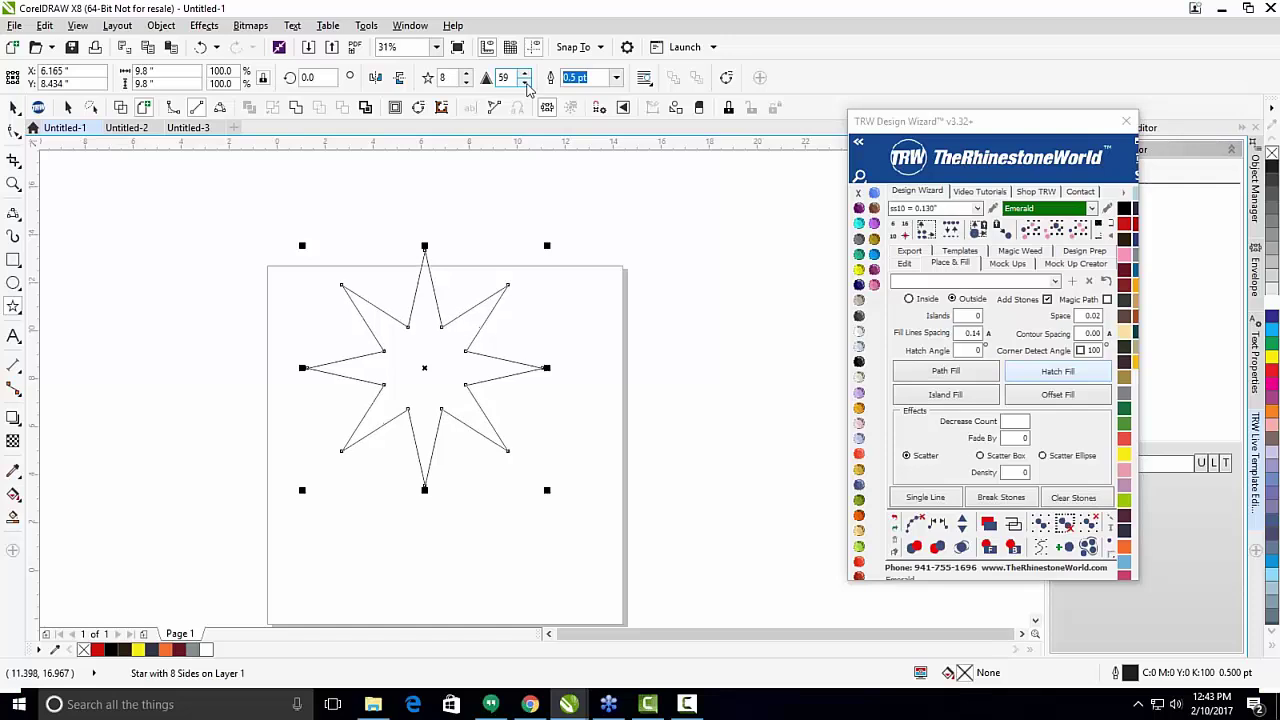
{"action": "left_click", "coordinate": [525, 83]}
{"action": "left_click", "coordinate": [525, 83]}
{"action": "left_click", "coordinate": [525, 83]}
{"action": "left_click", "coordinate": [525, 83]}
{"action": "left_click", "coordinate": [525, 83]}
{"action": "left_click", "coordinate": [525, 83]}
{"action": "left_click", "coordinate": [525, 83]}
{"action": "left_click", "coordinate": [525, 83]}
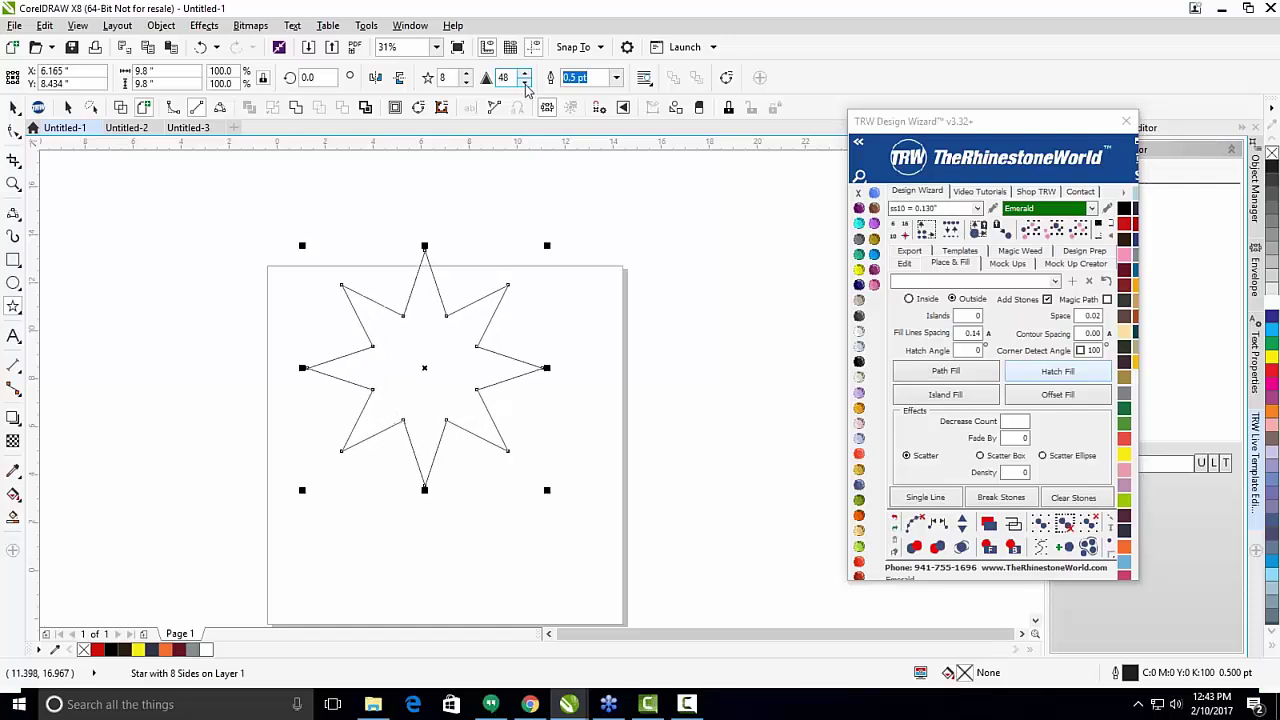
{"action": "left_click", "coordinate": [525, 83]}
{"action": "left_click", "coordinate": [525, 83]}
{"action": "left_click", "coordinate": [525, 83]}
{"action": "left_click", "coordinate": [525, 83]}
{"action": "left_click", "coordinate": [525, 83]}
{"action": "left_click", "coordinate": [525, 83]}
{"action": "left_click", "coordinate": [525, 83]}
{"action": "left_click", "coordinate": [525, 83]}
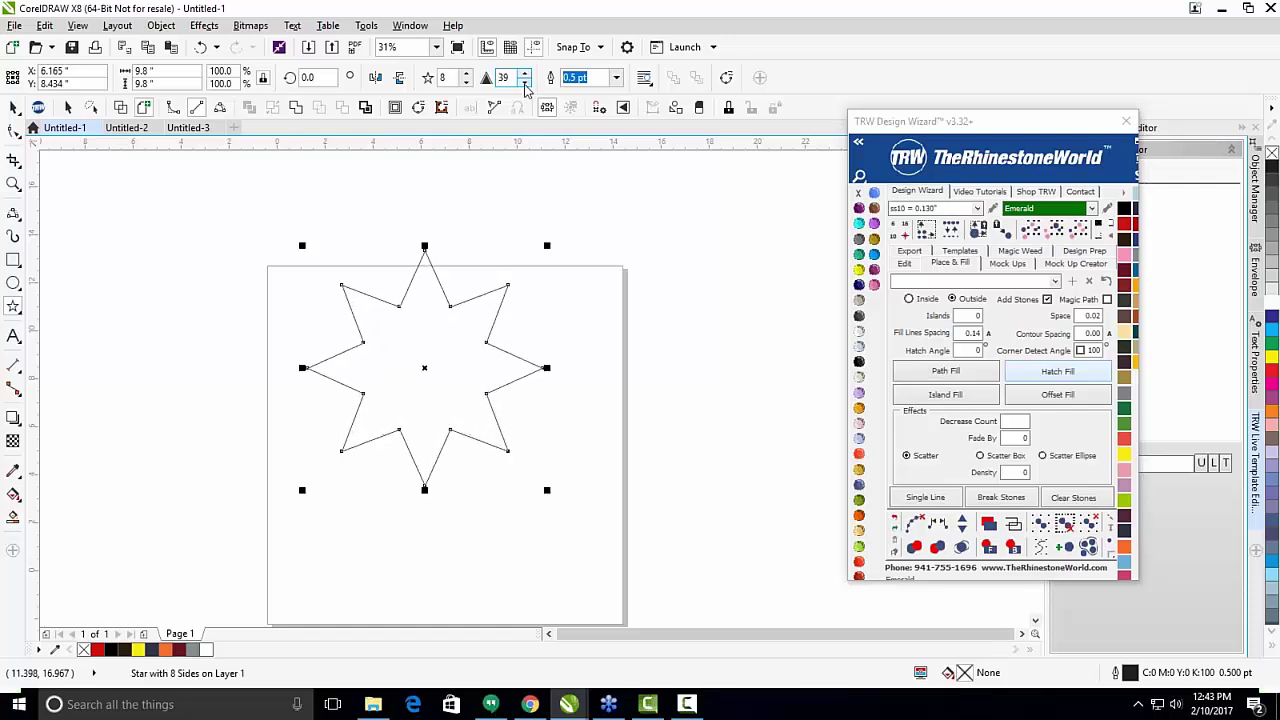
{"action": "left_click", "coordinate": [524, 73]}
{"action": "left_click", "coordinate": [524, 73]}
{"action": "left_click", "coordinate": [524, 73]}
{"action": "left_click", "coordinate": [524, 73]}
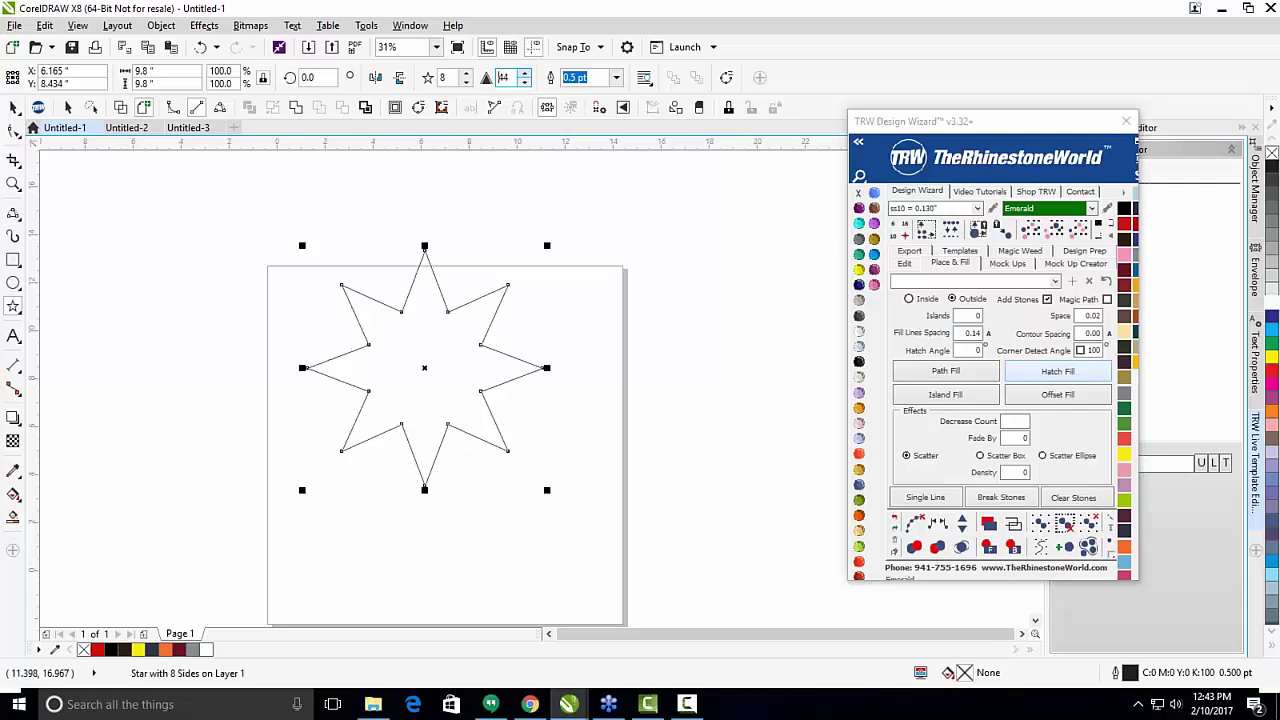
{"action": "left_click", "coordinate": [524, 73]}
{"action": "left_click", "coordinate": [524, 73]}
{"action": "left_click", "coordinate": [524, 73]}
{"action": "left_click", "coordinate": [524, 73]}
{"action": "left_click", "coordinate": [524, 73]}
{"action": "left_click", "coordinate": [524, 73]}
{"action": "left_click", "coordinate": [524, 73]}
{"action": "left_click", "coordinate": [524, 73]}
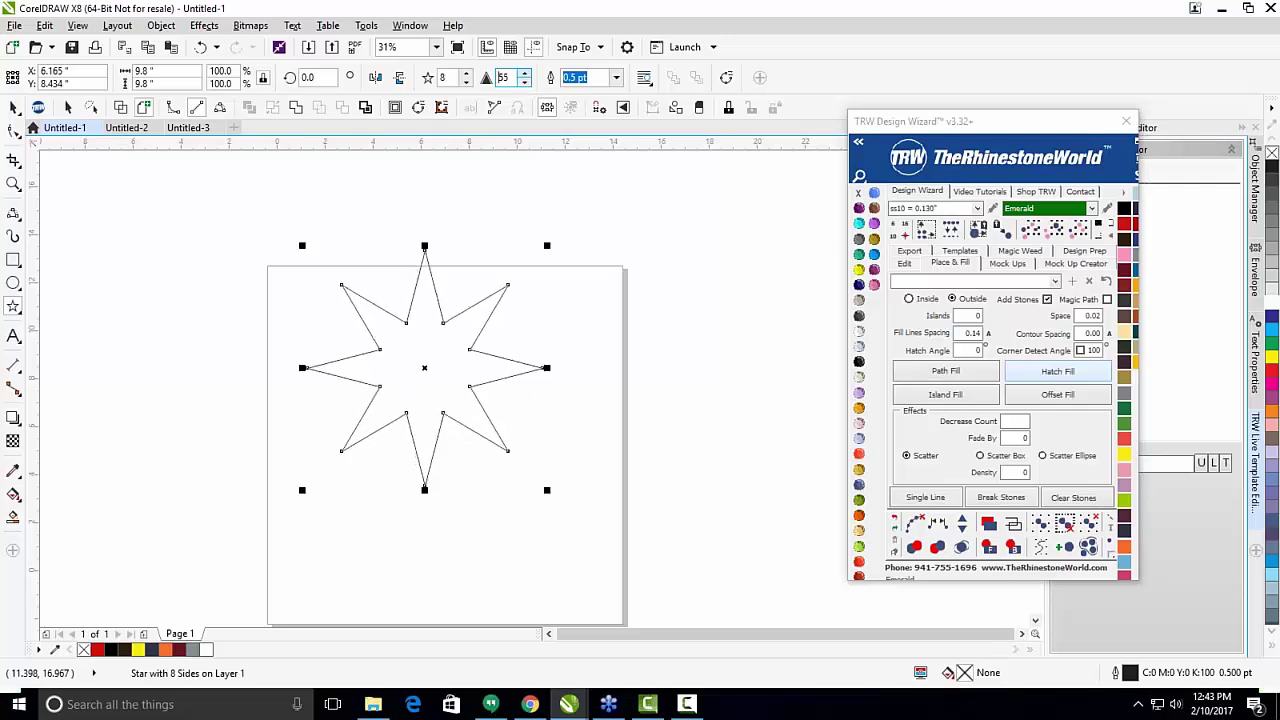
{"action": "left_click", "coordinate": [524, 73]}
{"action": "left_click", "coordinate": [524, 73]}
{"action": "left_click", "coordinate": [524, 73]}
{"action": "left_click", "coordinate": [524, 73]}
{"action": "left_click", "coordinate": [524, 73]}
{"action": "left_click", "coordinate": [524, 73]}
{"action": "left_click", "coordinate": [524, 73]}
{"action": "left_click", "coordinate": [524, 73]}
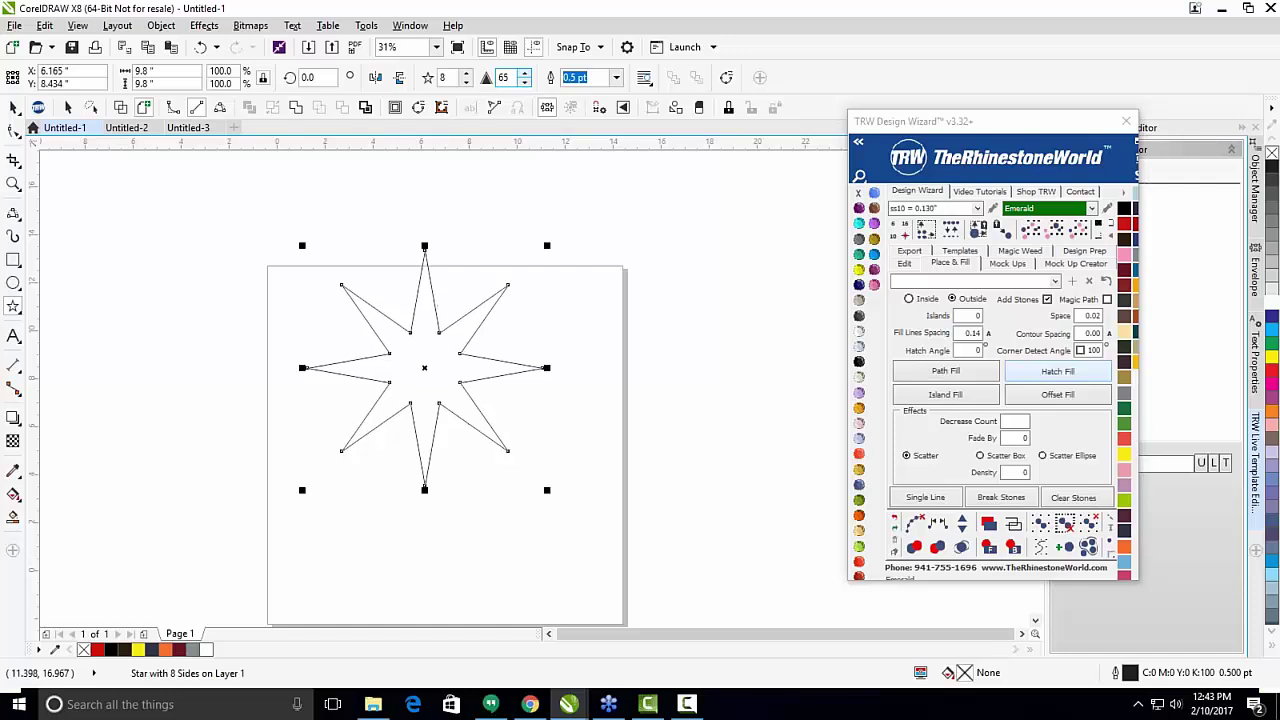
{"action": "left_click", "coordinate": [524, 73]}
{"action": "left_click", "coordinate": [524, 73]}
{"action": "left_click", "coordinate": [524, 73]}
{"action": "left_click", "coordinate": [524, 73]}
{"action": "left_click", "coordinate": [524, 73]}
{"action": "left_click", "coordinate": [524, 73]}
{"action": "left_click", "coordinate": [524, 73]}
{"action": "left_click", "coordinate": [524, 73]}
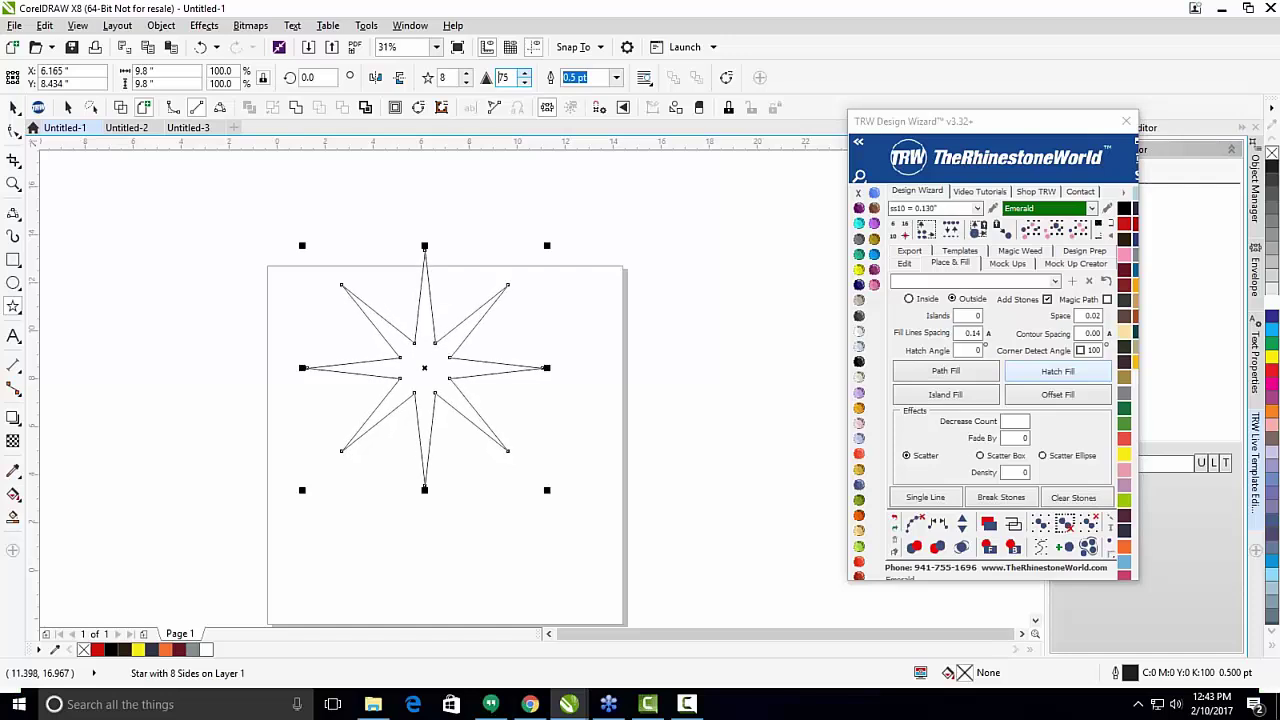
{"action": "left_click", "coordinate": [524, 73]}
{"action": "left_click", "coordinate": [524, 73]}
{"action": "left_click", "coordinate": [524, 73]}
{"action": "left_click", "coordinate": [524, 73]}
{"action": "left_click", "coordinate": [524, 73]}
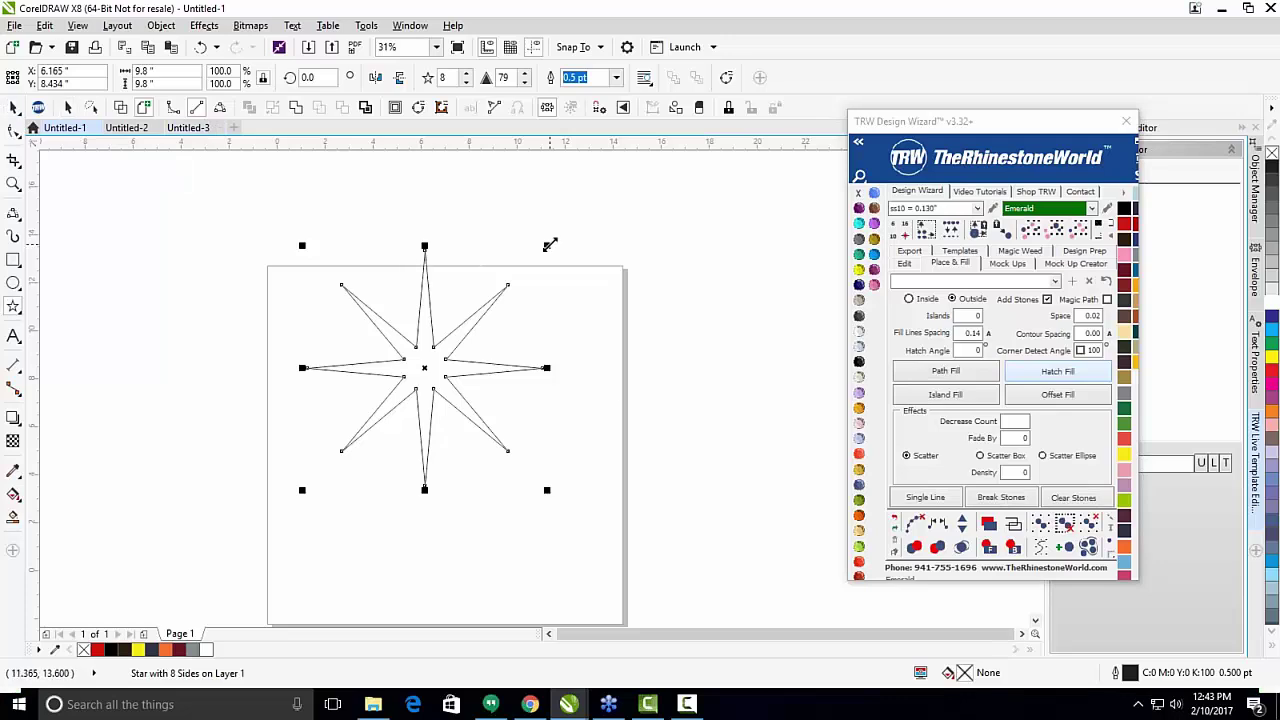
{"action": "left_click_drag", "start_coordinate": [549, 245], "coordinate": [507, 318]}
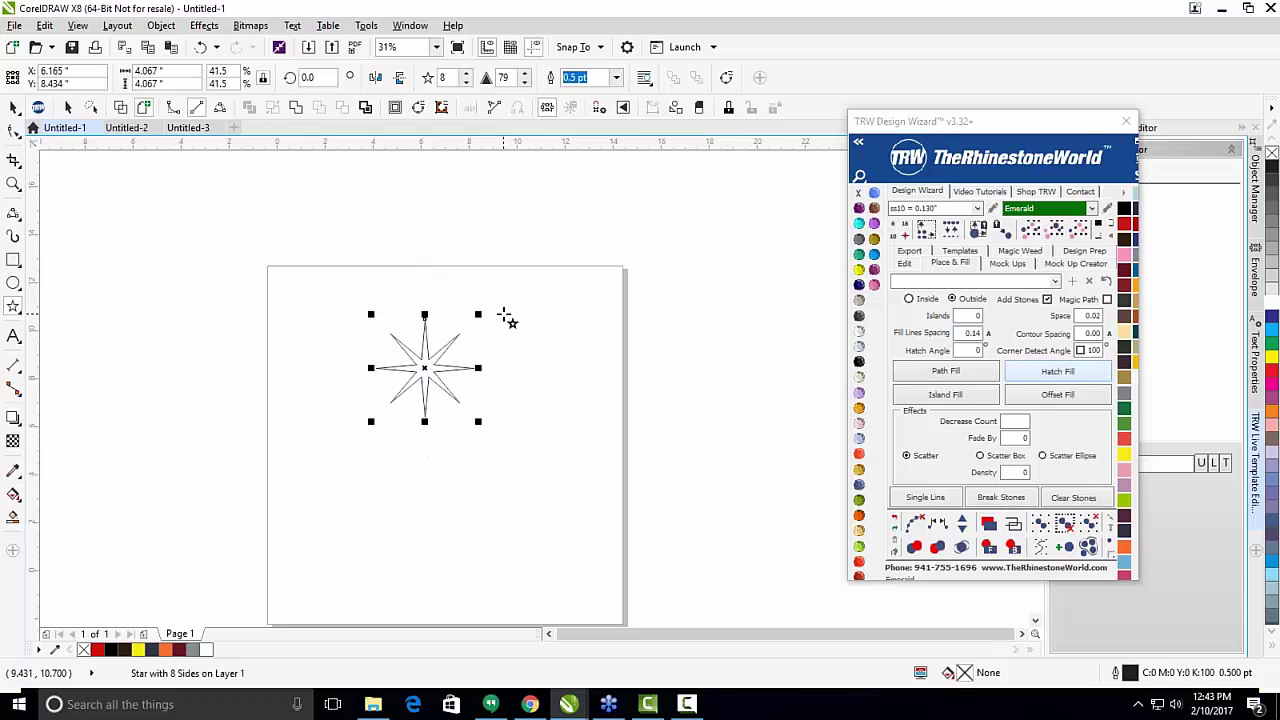
Move the star to the page's upper-left corner.
{"action": "scroll", "coordinate": [428, 368], "scroll_direction": "up", "scroll_amount": 2}
{"action": "key", "text": "space"}
{"action": "left_click_drag", "start_coordinate": [424, 368], "coordinate": [193, 266]}
{"action": "left_click", "coordinate": [342, 283]}
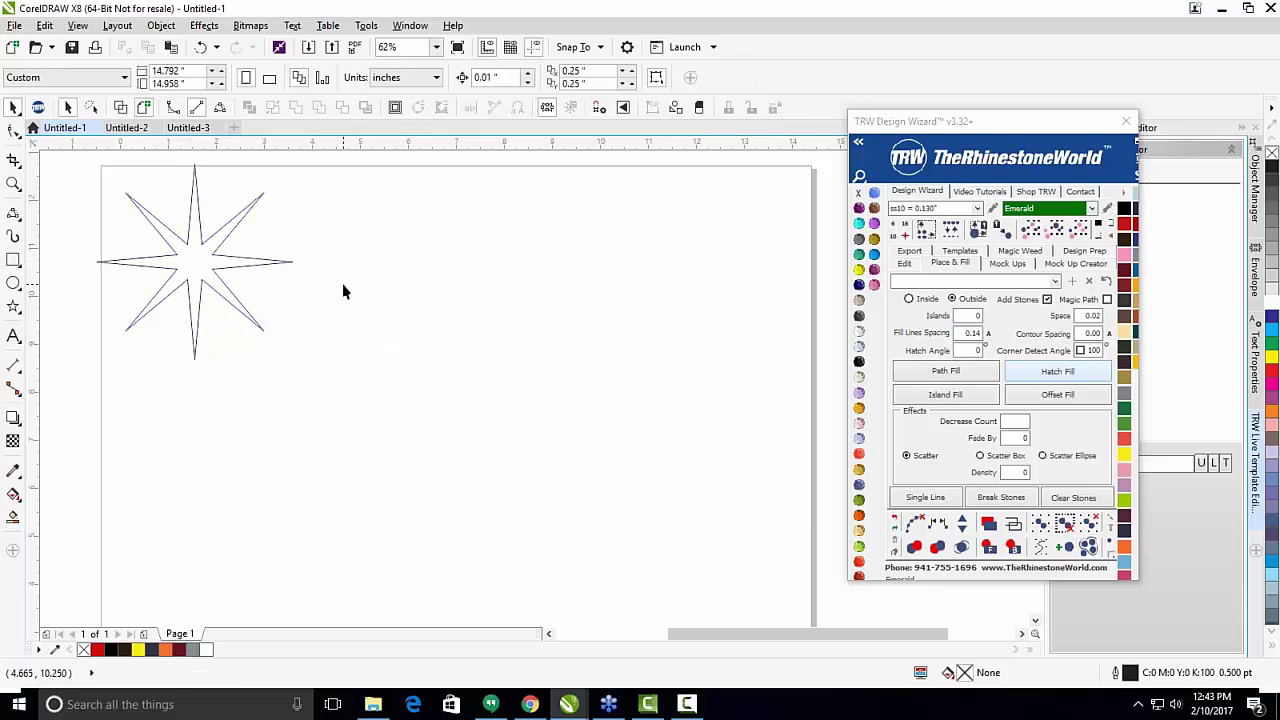
{"action": "scroll", "coordinate": [343, 283], "scroll_direction": "down", "scroll_amount": 2}
Choose the heart from Basic Shapes and draw a 7.667 x 7.667 inch heart right of the star.
{"action": "left_click", "coordinate": [11, 307]}
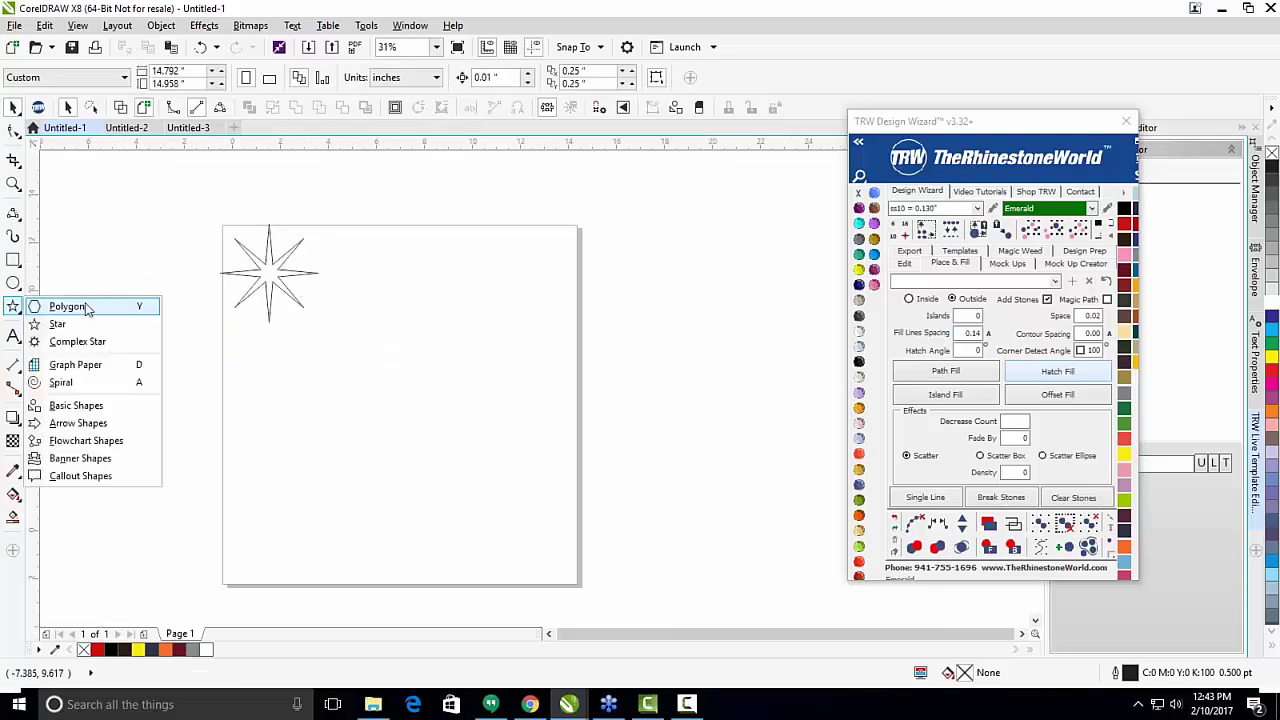
{"action": "left_click", "coordinate": [96, 412]}
{"action": "left_click", "coordinate": [429, 80]}
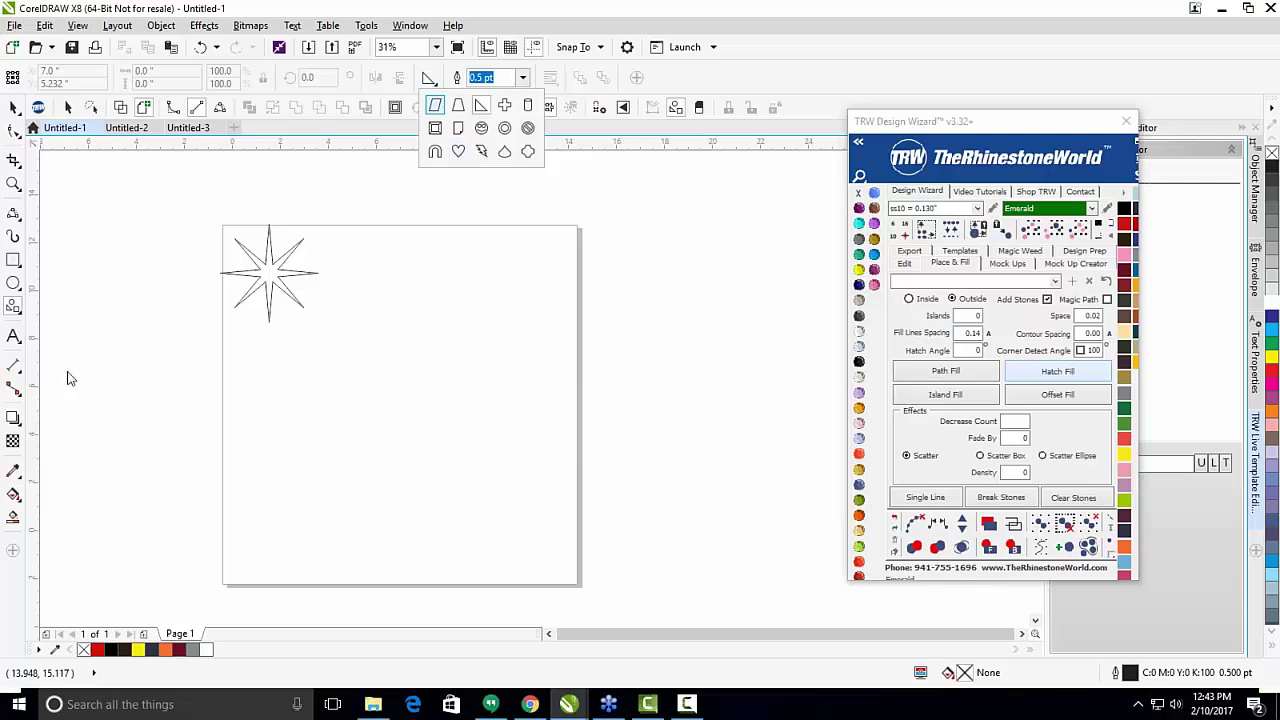
{"action": "left_click", "coordinate": [428, 77]}
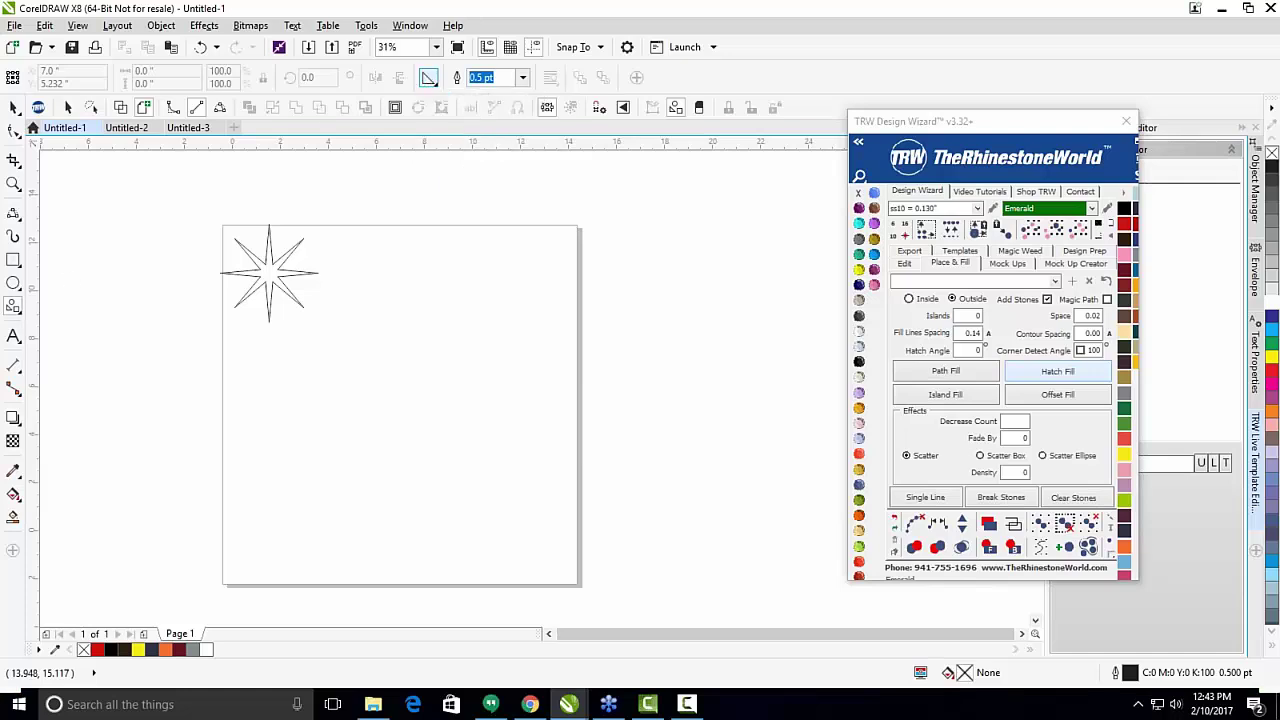
{"action": "left_click", "coordinate": [14, 308]}
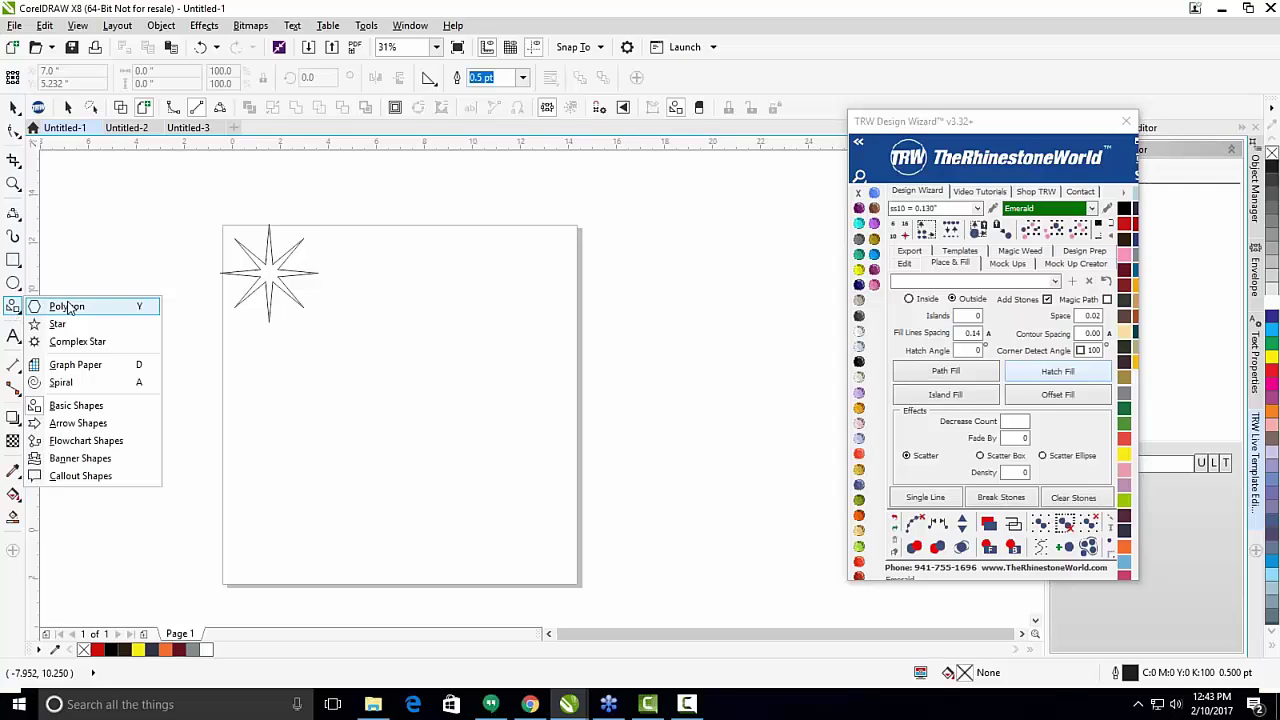
{"action": "left_click", "coordinate": [95, 407]}
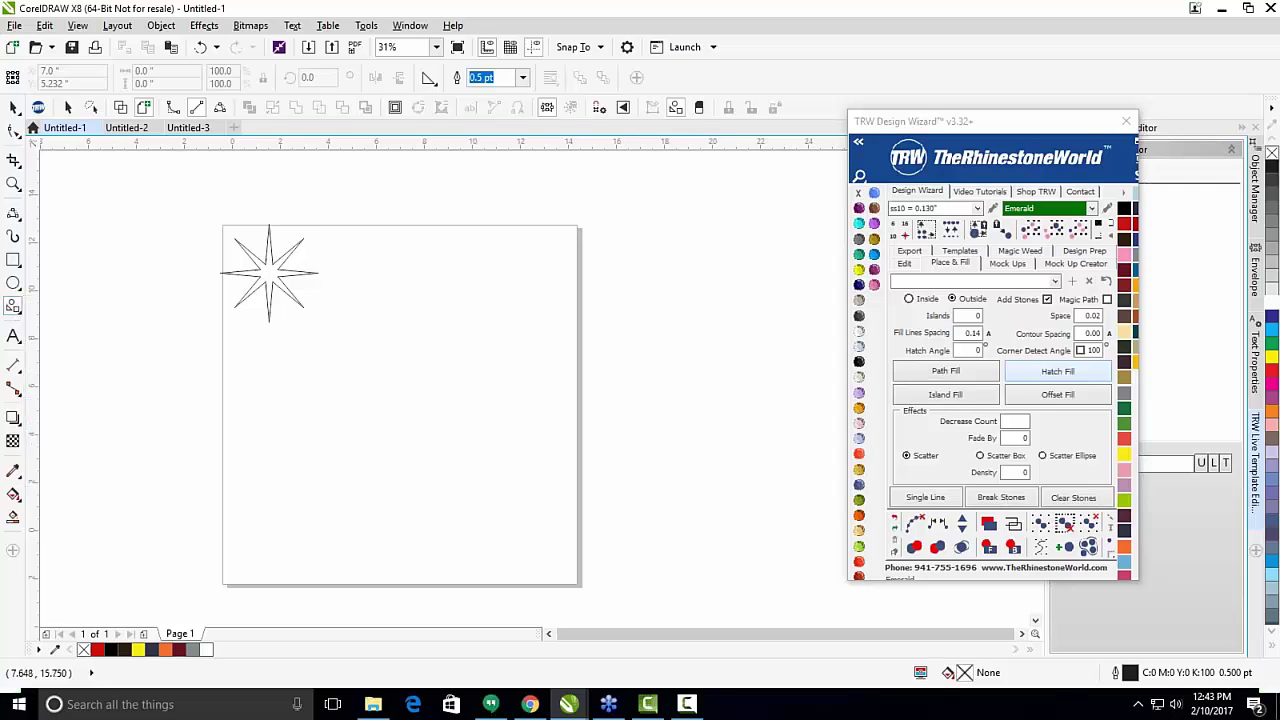
{"action": "left_click", "coordinate": [427, 80]}
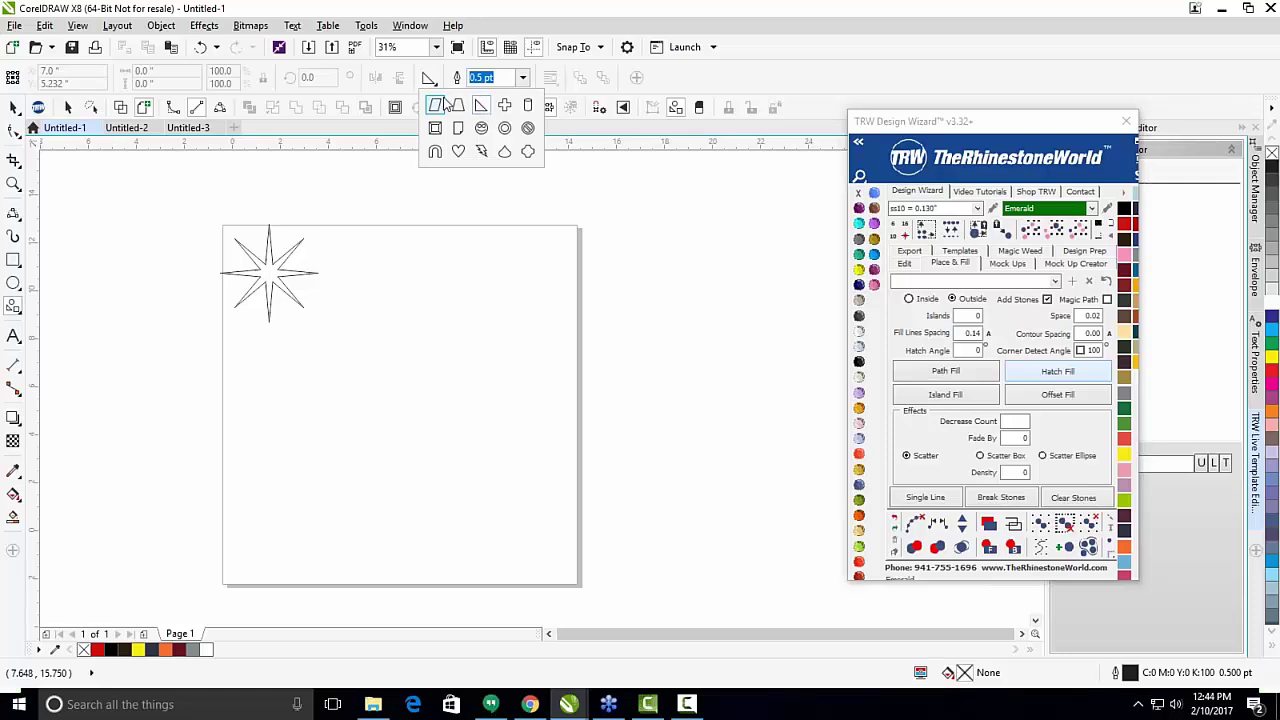
{"action": "left_click", "coordinate": [458, 152]}
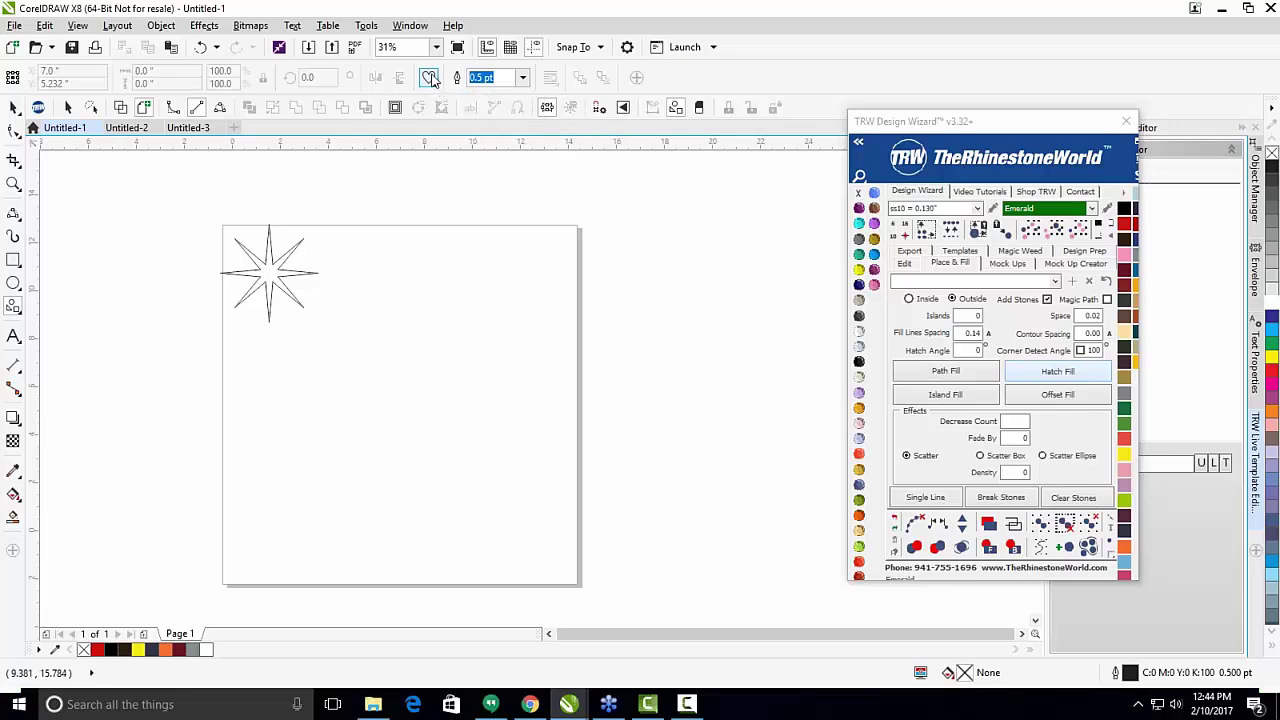
{"action": "left_click", "coordinate": [430, 79]}
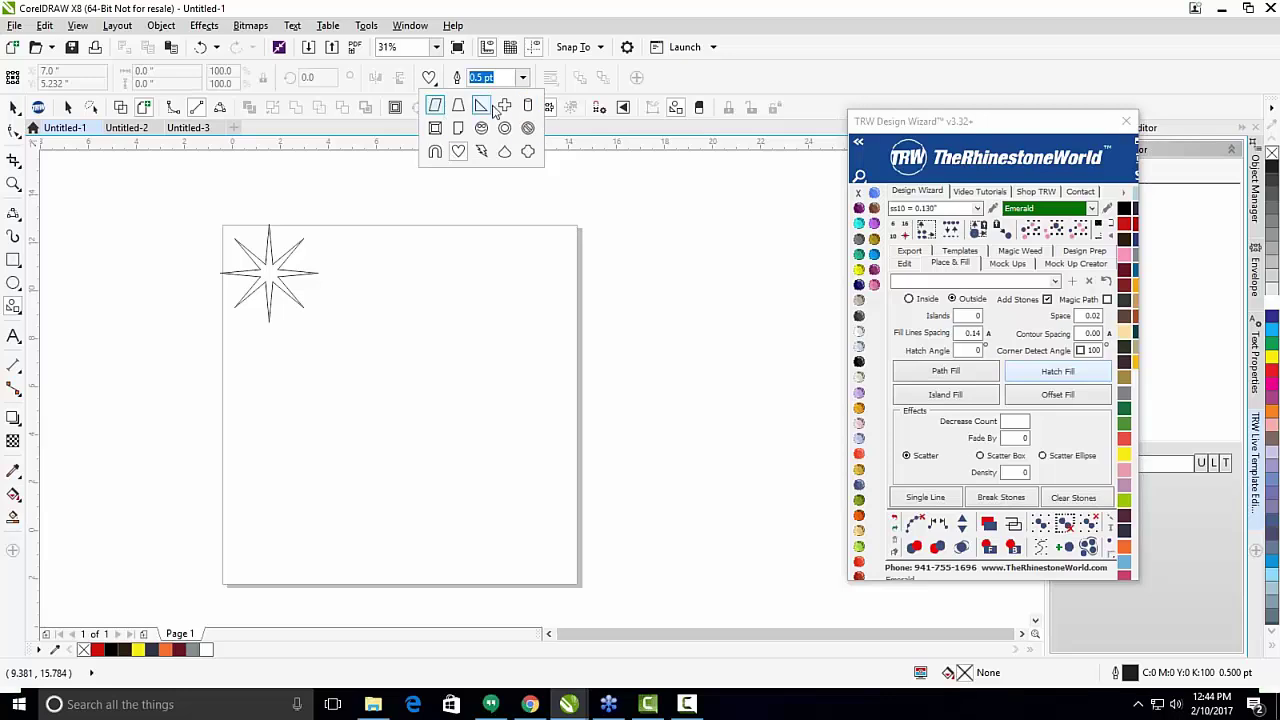
{"action": "left_click", "coordinate": [460, 152]}
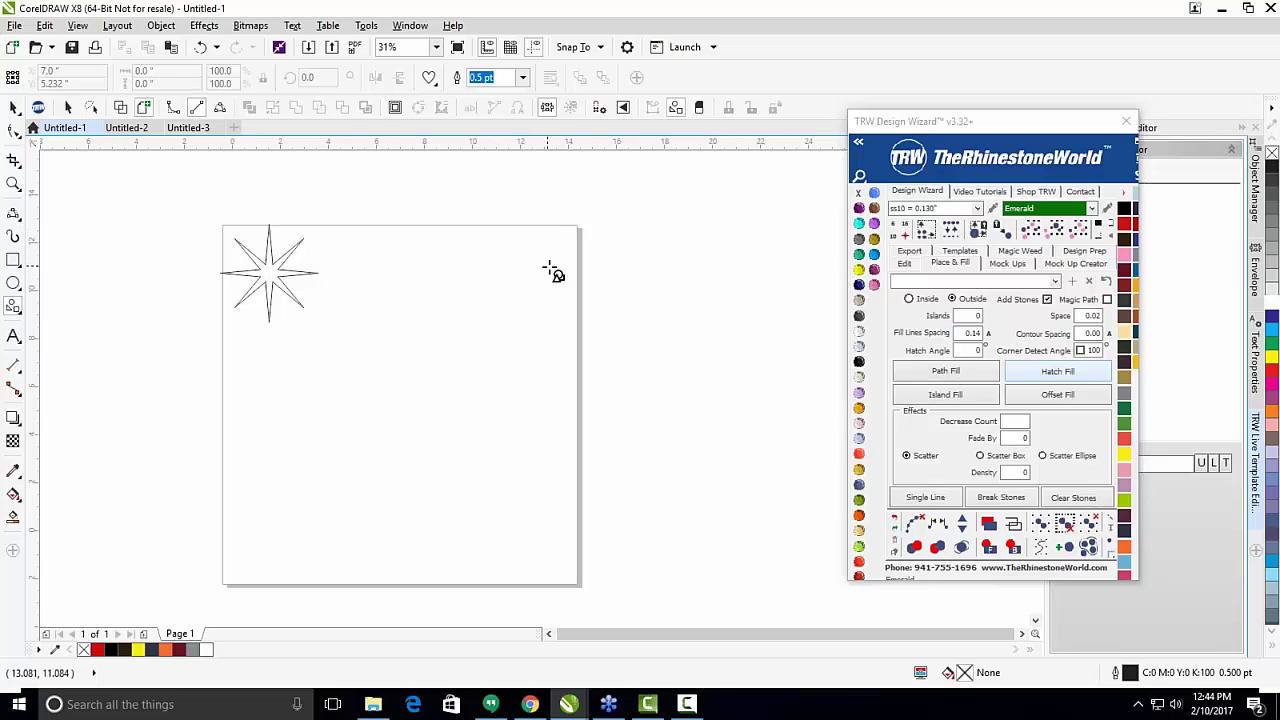
{"action": "left_click_drag", "start_coordinate": [554, 264], "coordinate": [368, 434]}
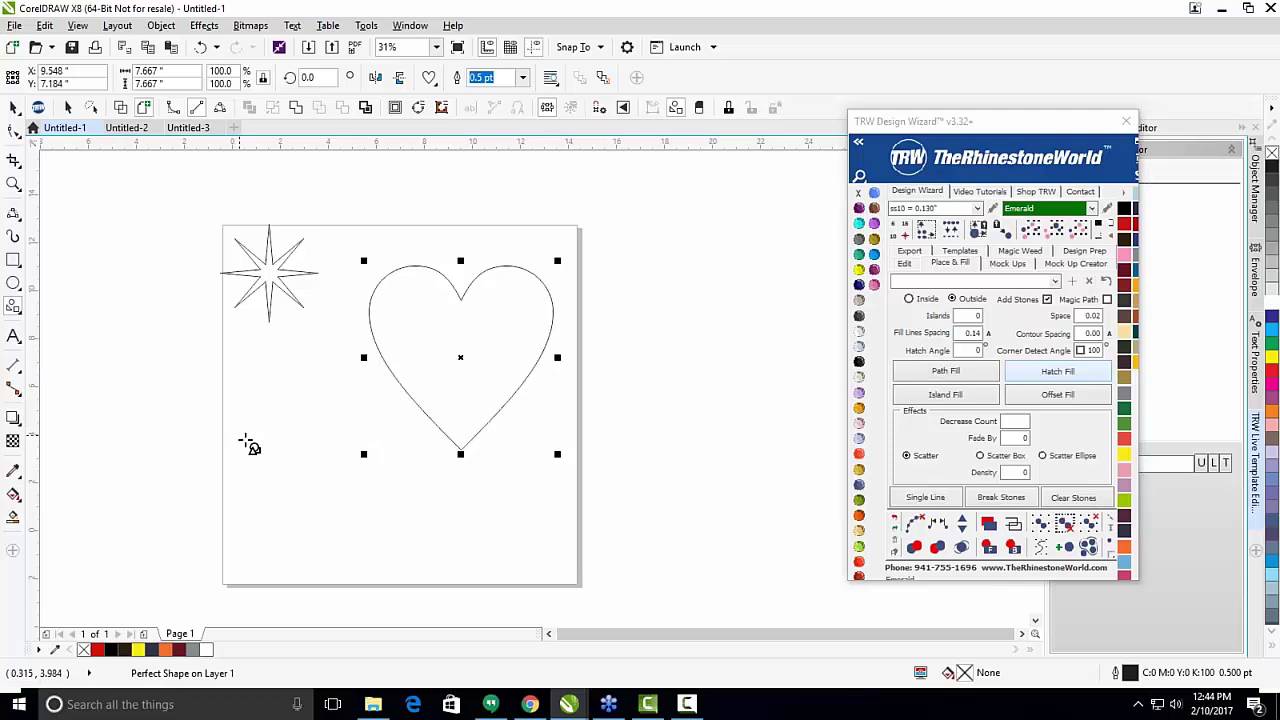
{"action": "key", "text": "space"}
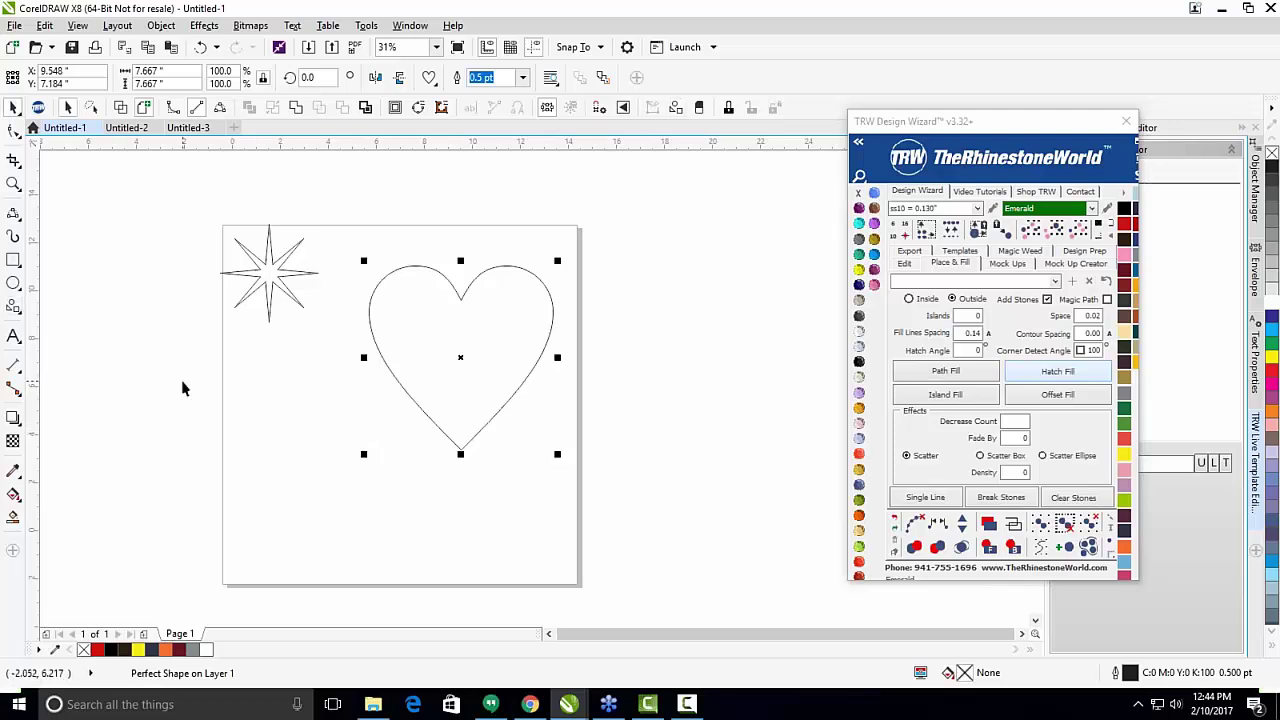
{"action": "left_click", "coordinate": [14, 339]}
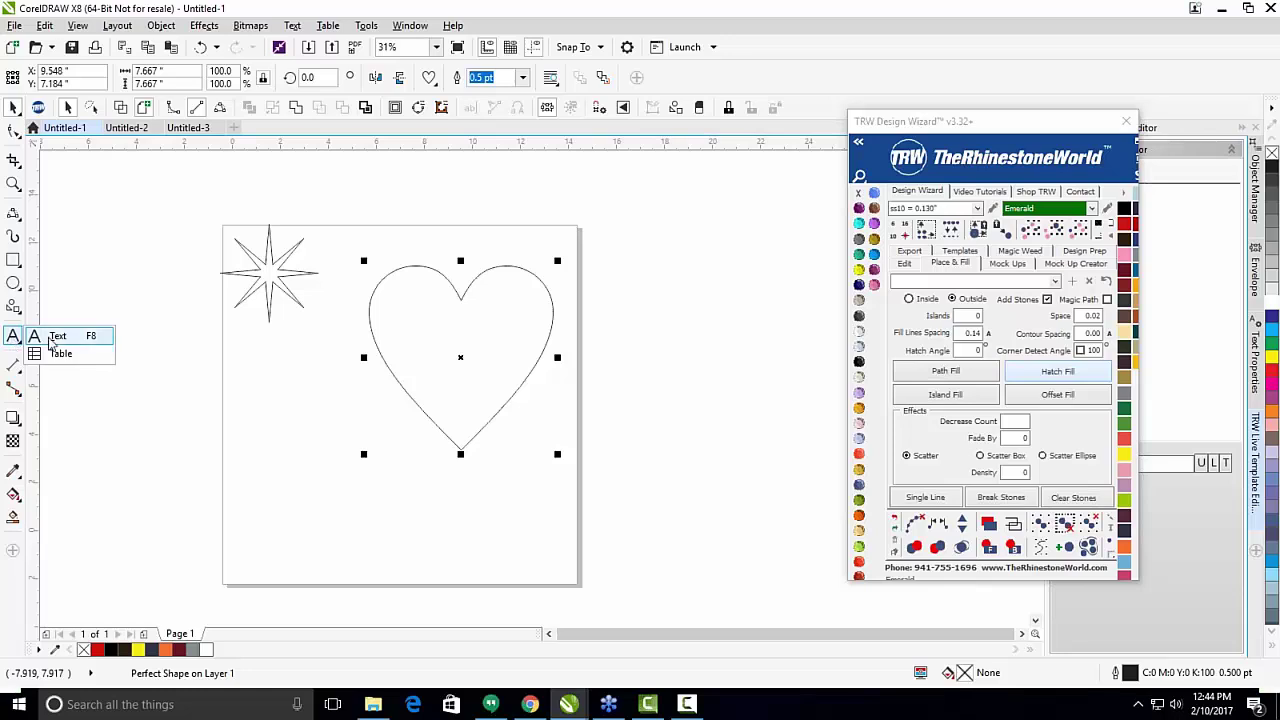
Draw a paragraph text frame across the page's left edge and type TRW.
{"action": "left_click", "coordinate": [54, 338]}
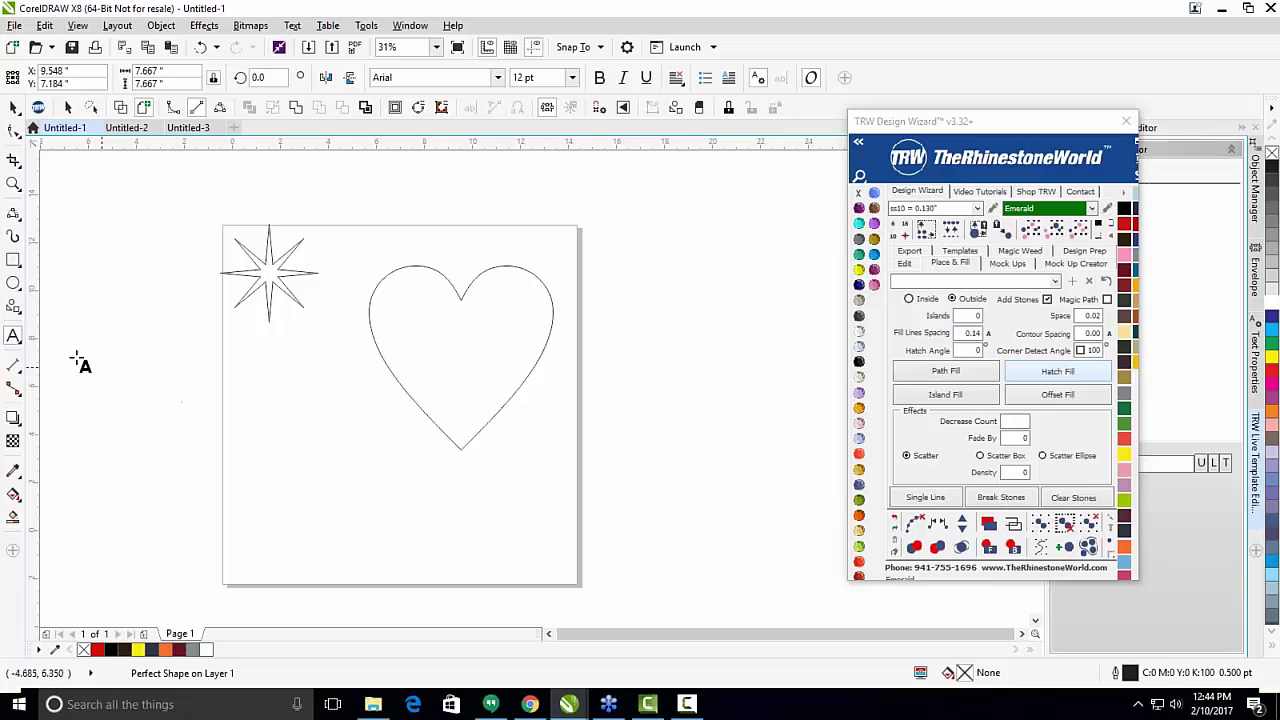
{"action": "left_click_drag", "start_coordinate": [110, 343], "coordinate": [353, 513]}
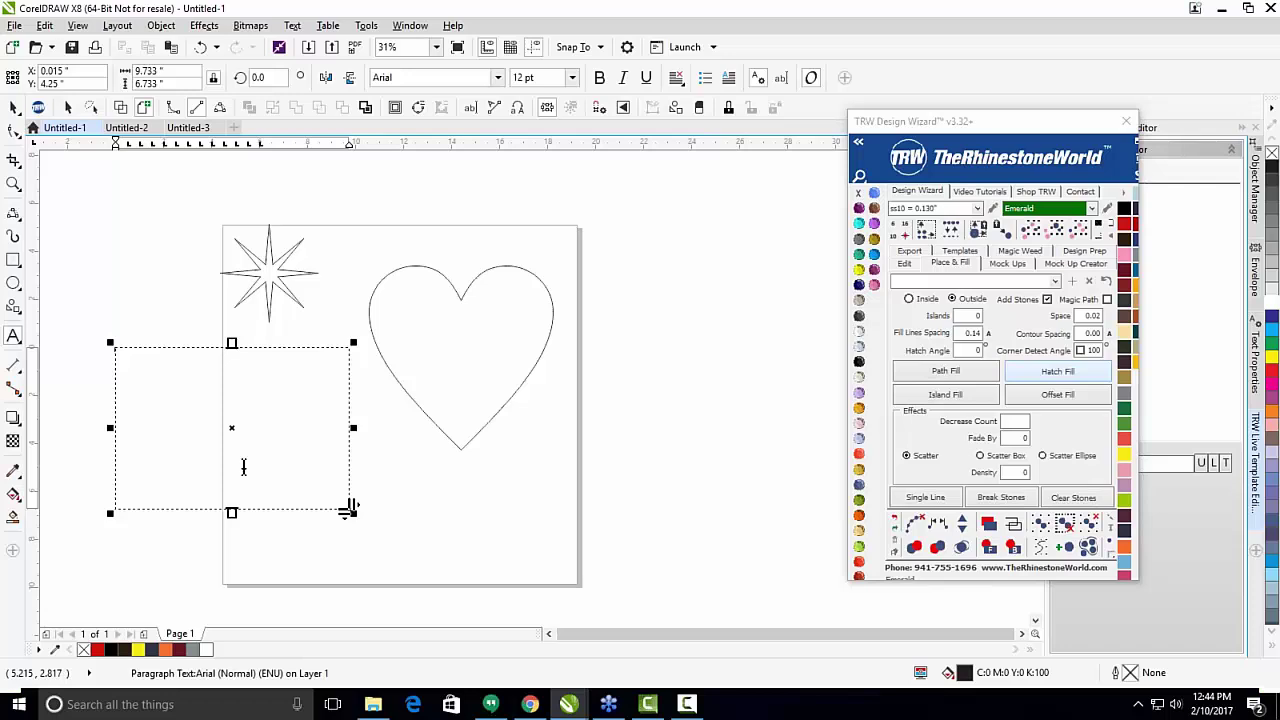
{"action": "left_click", "coordinate": [243, 467]}
{"action": "scroll", "coordinate": [120, 345], "scroll_direction": "up", "scroll_amount": 5}
{"action": "type", "text": "TRW"}
{"action": "scroll", "coordinate": [150, 315], "scroll_direction": "down", "scroll_amount": 3}
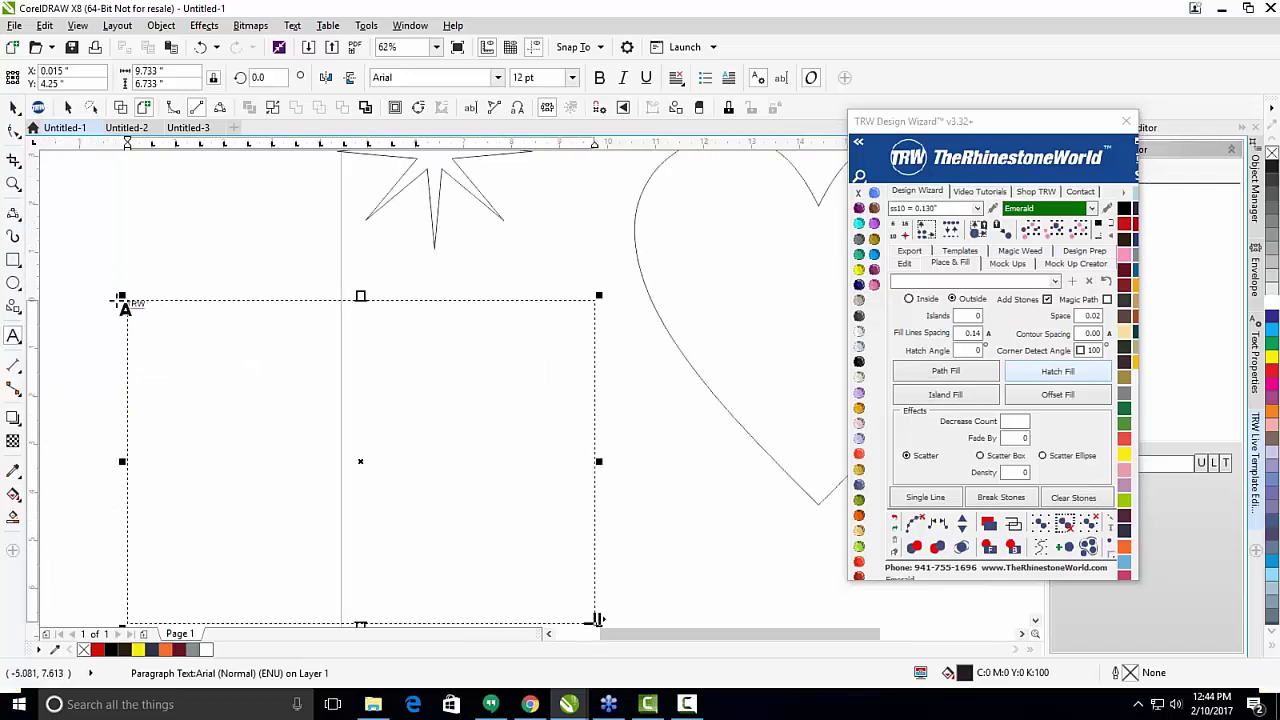
{"action": "scroll", "coordinate": [124, 306], "scroll_direction": "up", "scroll_amount": 5}
Select the word TRW and set its font size to 100 pt.
{"action": "left_click", "coordinate": [14, 107]}
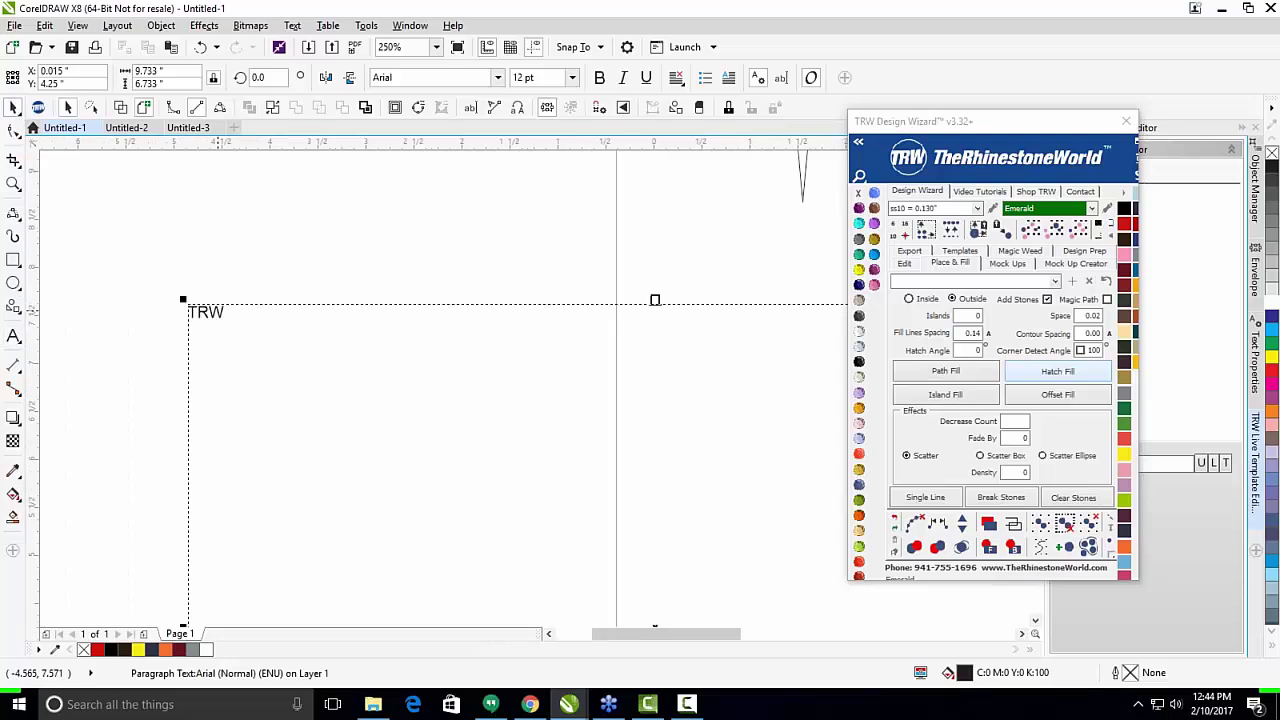
{"action": "double_click", "coordinate": [207, 314]}
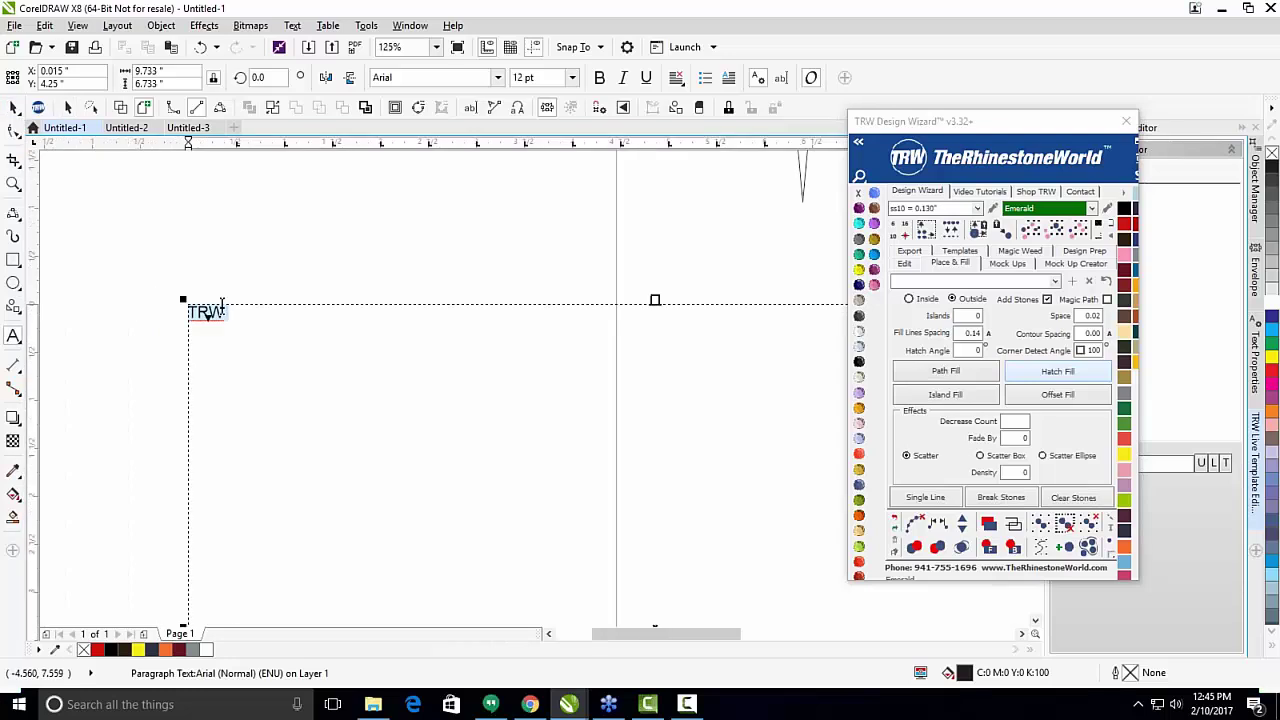
{"action": "left_click", "coordinate": [572, 77]}
{"action": "left_click", "coordinate": [540, 277]}
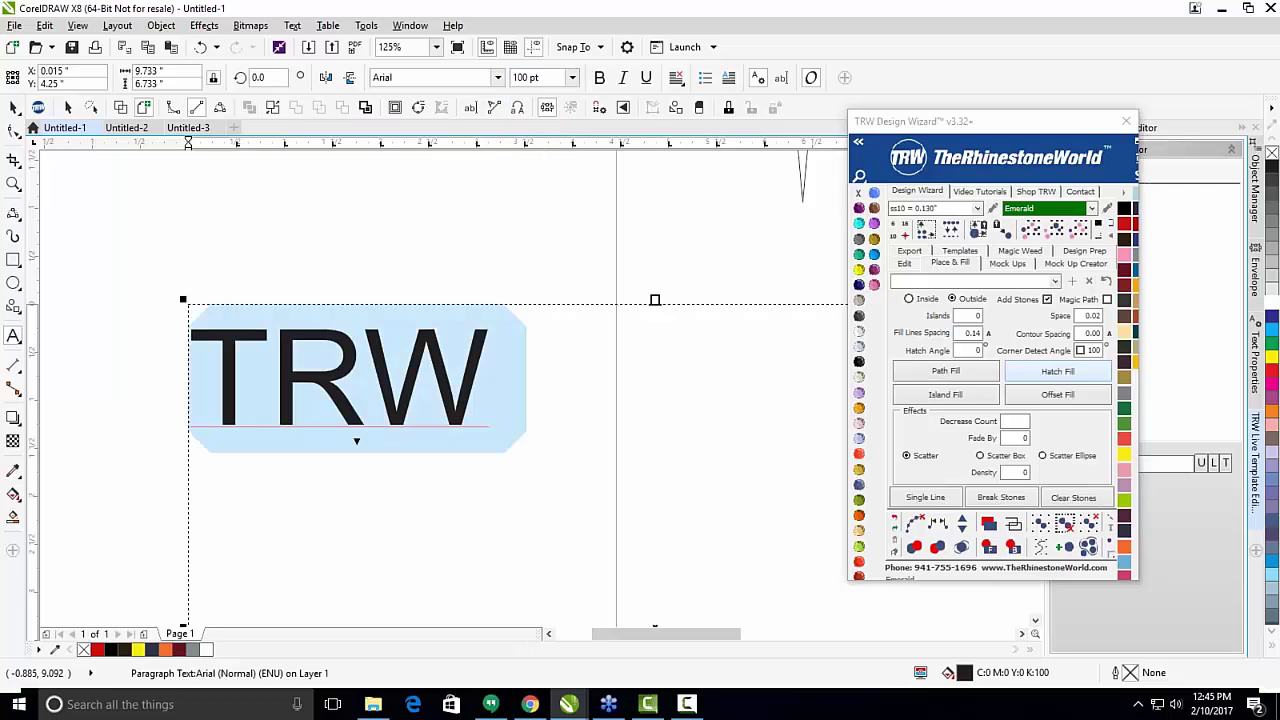
{"action": "scroll", "coordinate": [362, 268], "scroll_direction": "down", "scroll_amount": 5}
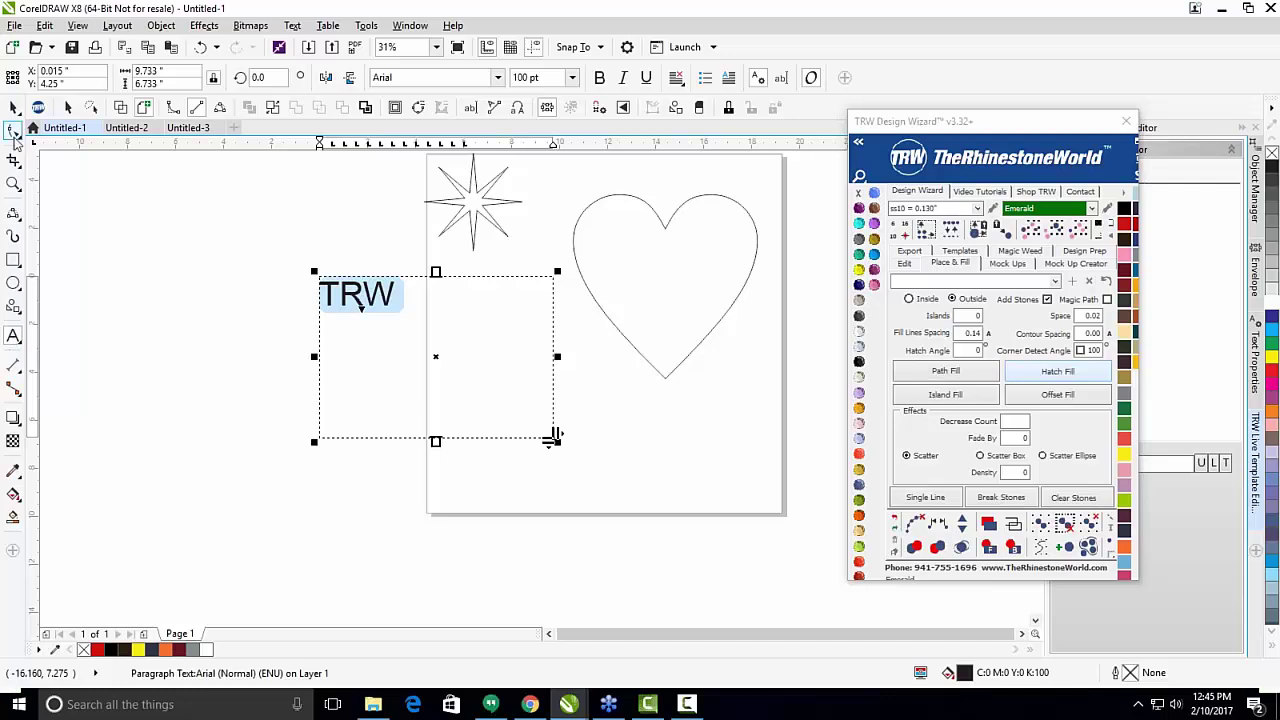
Add a second TRW text line left of the page and select it.
{"action": "left_click", "coordinate": [13, 337]}
{"action": "left_click", "coordinate": [117, 284]}
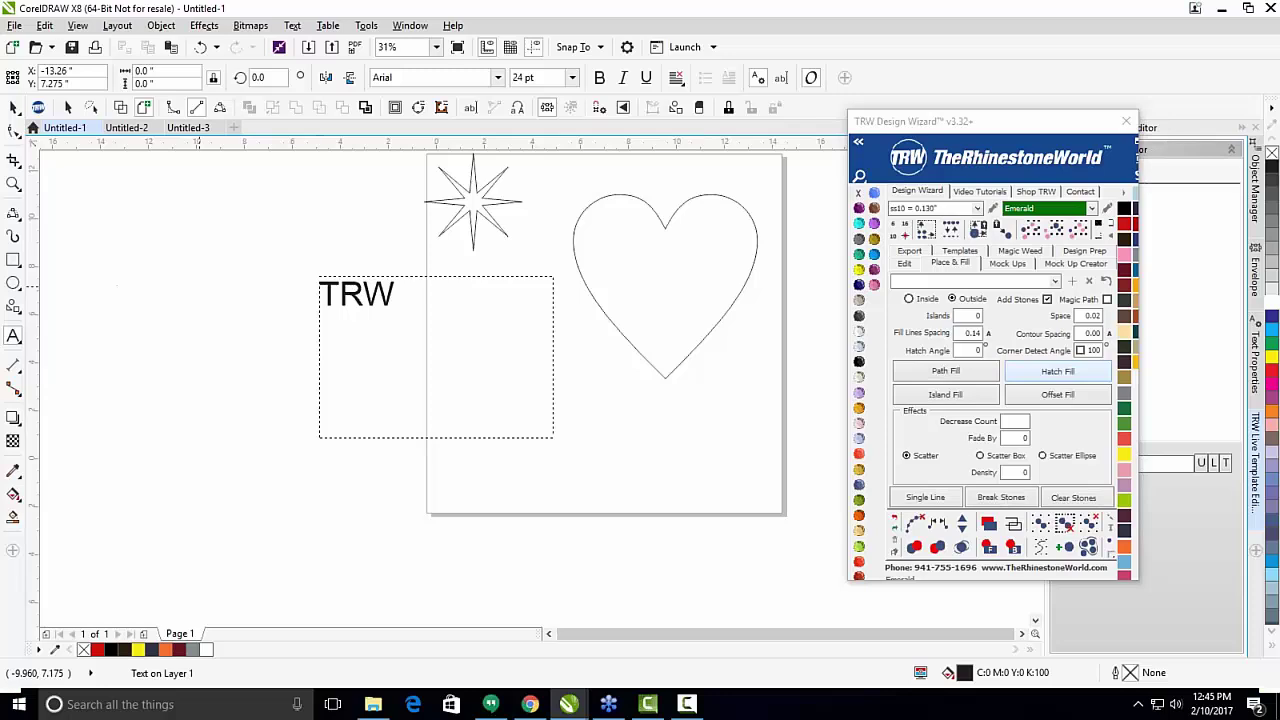
{"action": "type", "text": "TRW"}
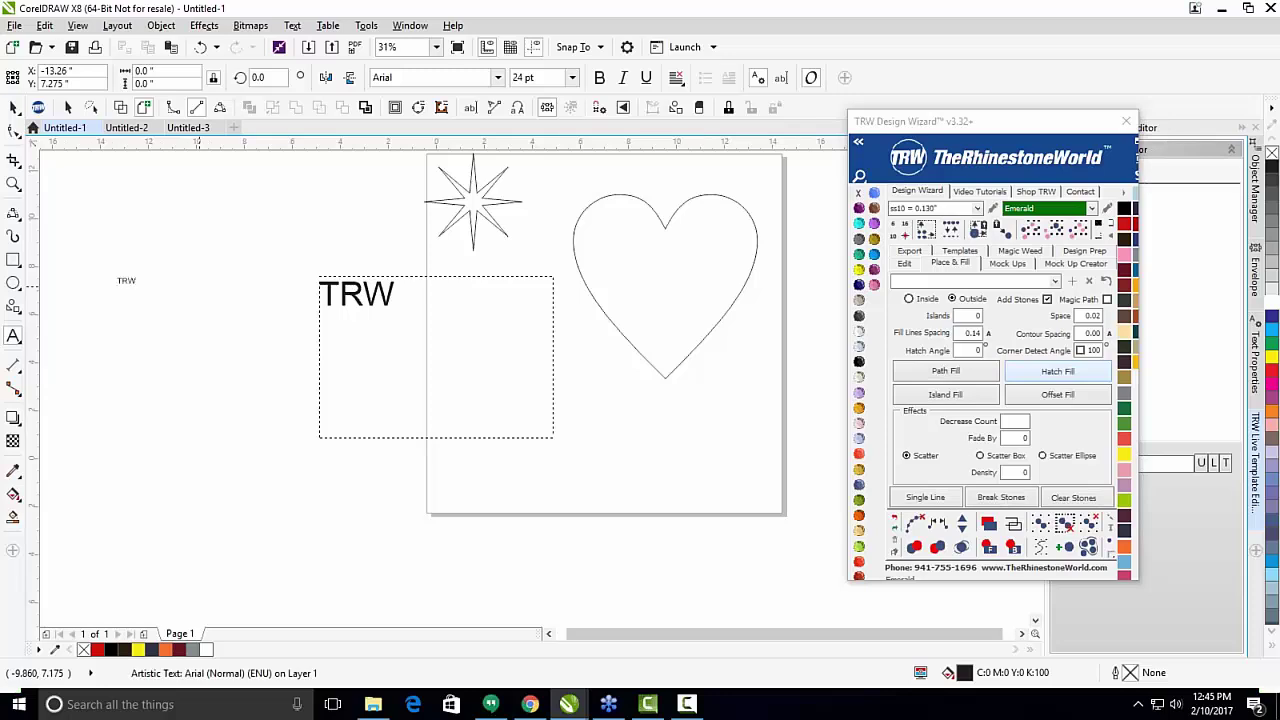
{"action": "left_click", "coordinate": [13, 107]}
{"action": "scroll", "coordinate": [71, 257], "scroll_direction": "up", "scroll_amount": 3}
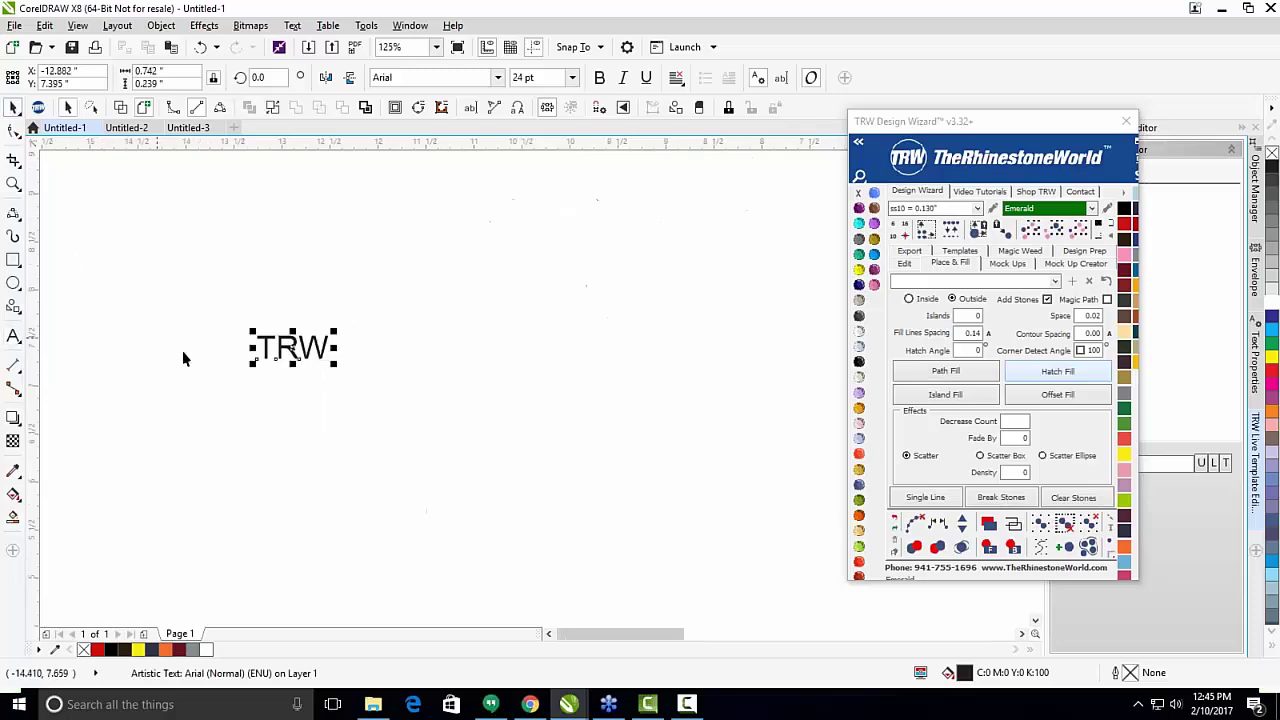
{"action": "left_click", "coordinate": [297, 320]}
{"action": "left_click", "coordinate": [305, 345]}
{"action": "scroll", "coordinate": [288, 310], "scroll_direction": "down", "scroll_amount": 1}
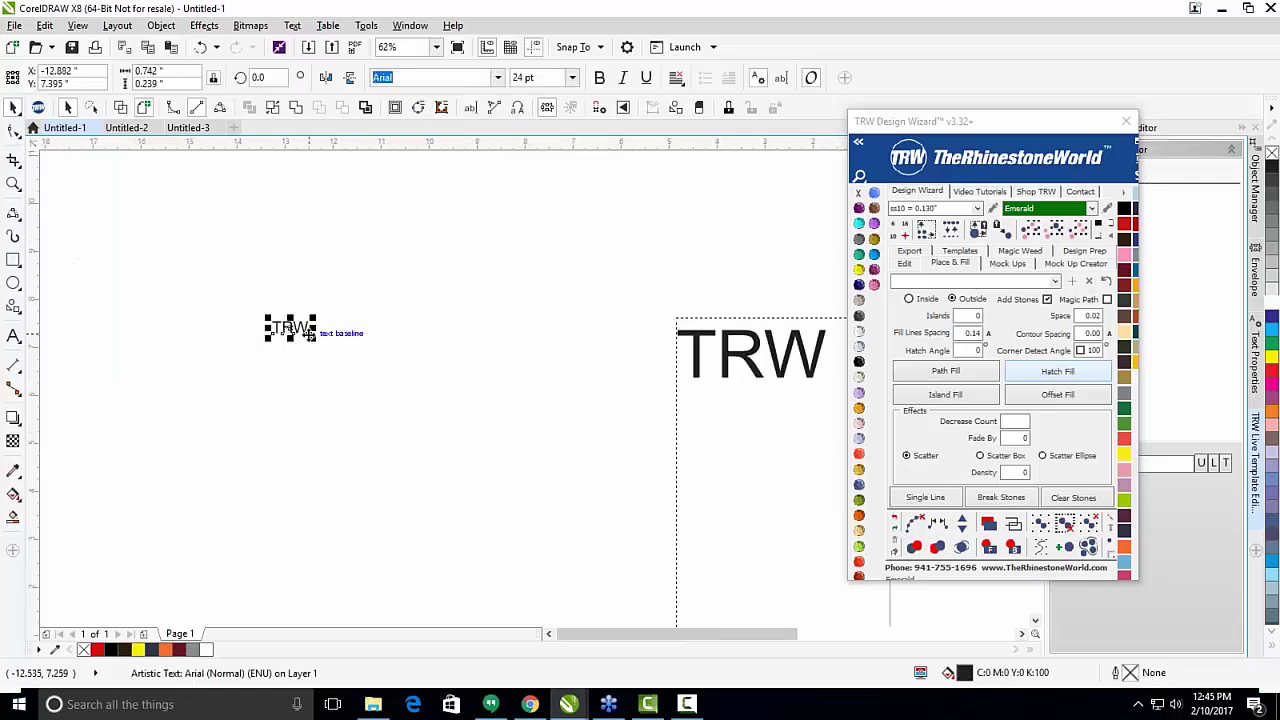
Enlarge the new TRW to about 337 pt, move it up-left, and set it in Impact.
{"action": "left_click_drag", "start_coordinate": [316, 340], "coordinate": [594, 463]}
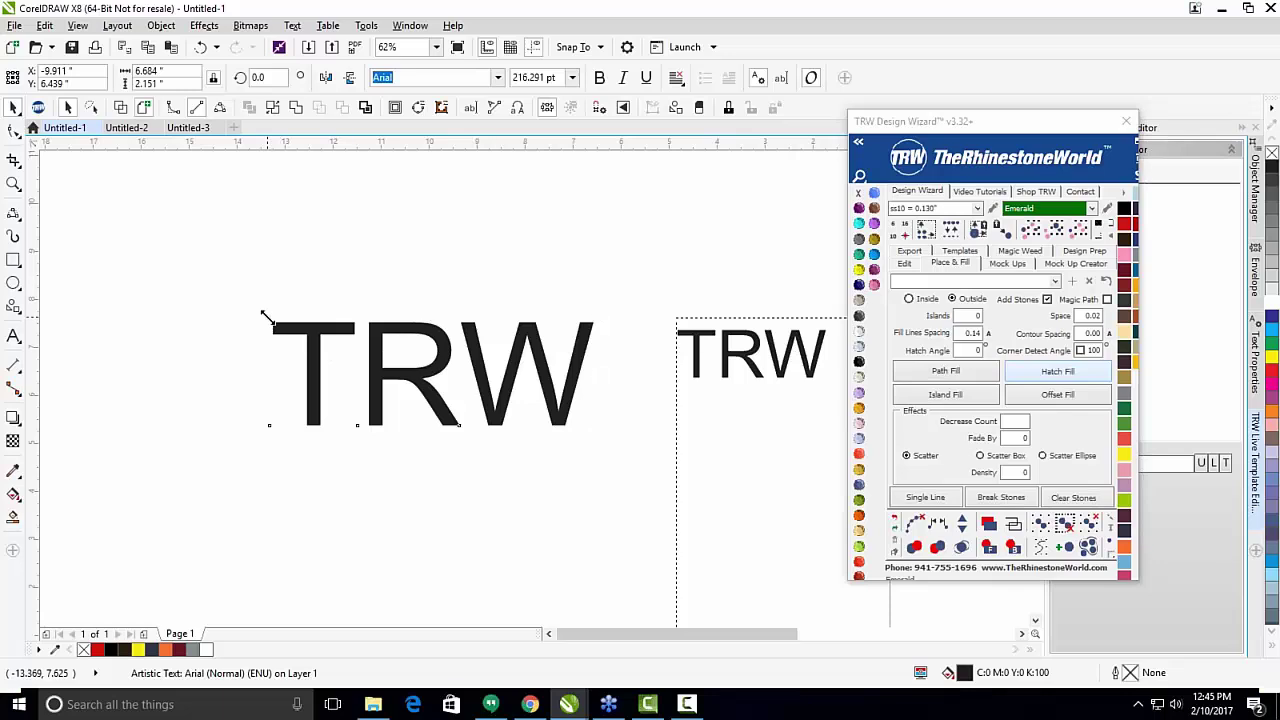
{"action": "left_click_drag", "start_coordinate": [267, 318], "coordinate": [86, 191]}
{"action": "scroll", "coordinate": [323, 325], "scroll_direction": "down", "scroll_amount": 2}
{"action": "left_click_drag", "start_coordinate": [323, 325], "coordinate": [306, 269]}
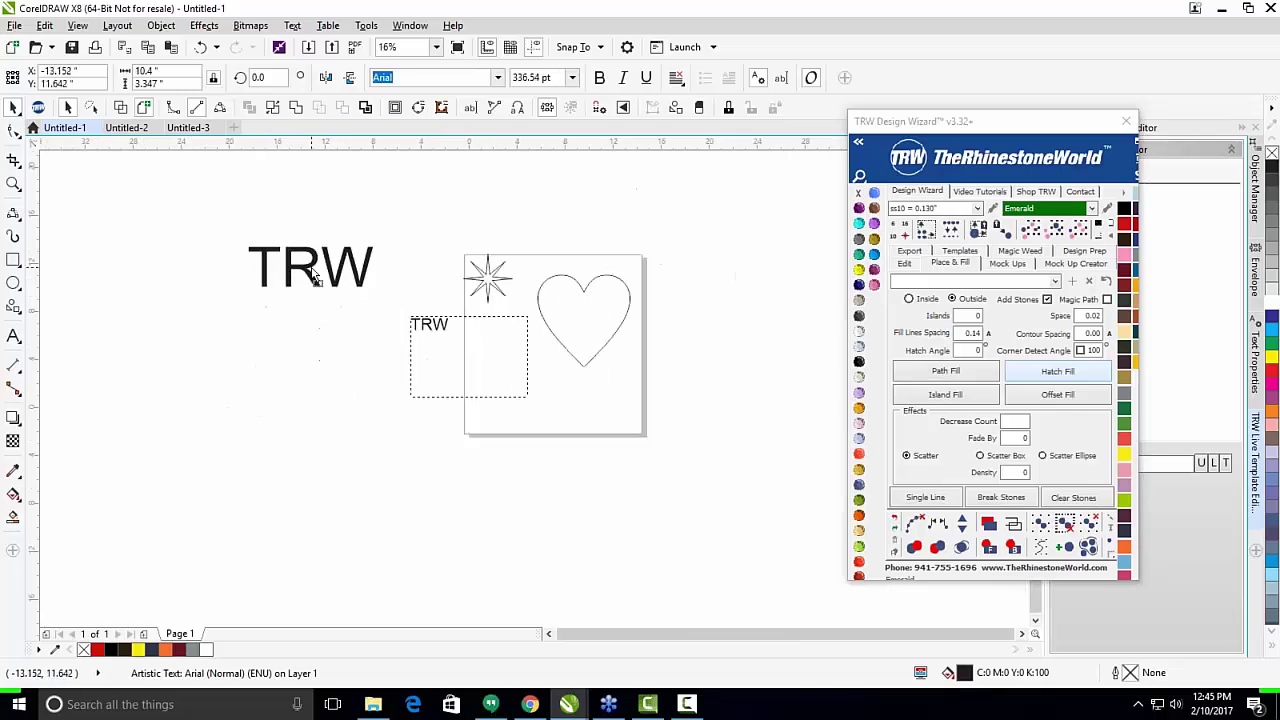
{"action": "left_click", "coordinate": [498, 78]}
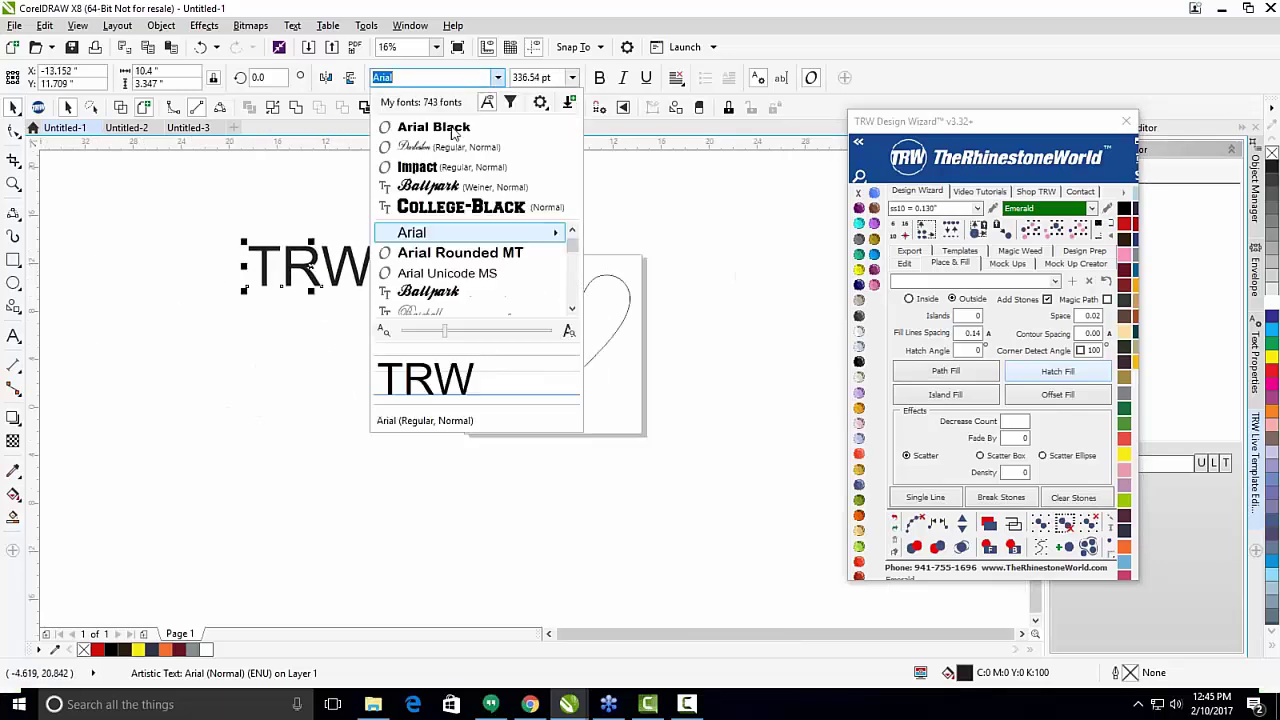
{"action": "left_click", "coordinate": [417, 167]}
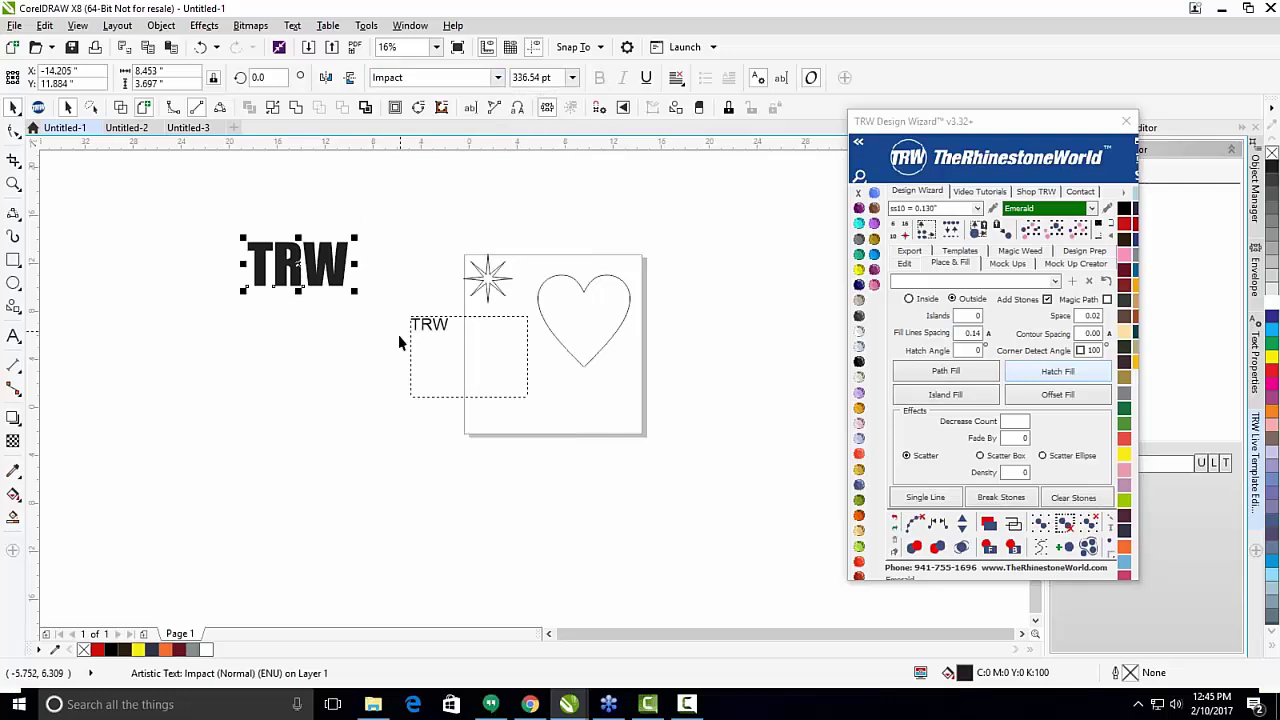
Delete the paragraph TRW text frame.
{"action": "left_click", "coordinate": [440, 326]}
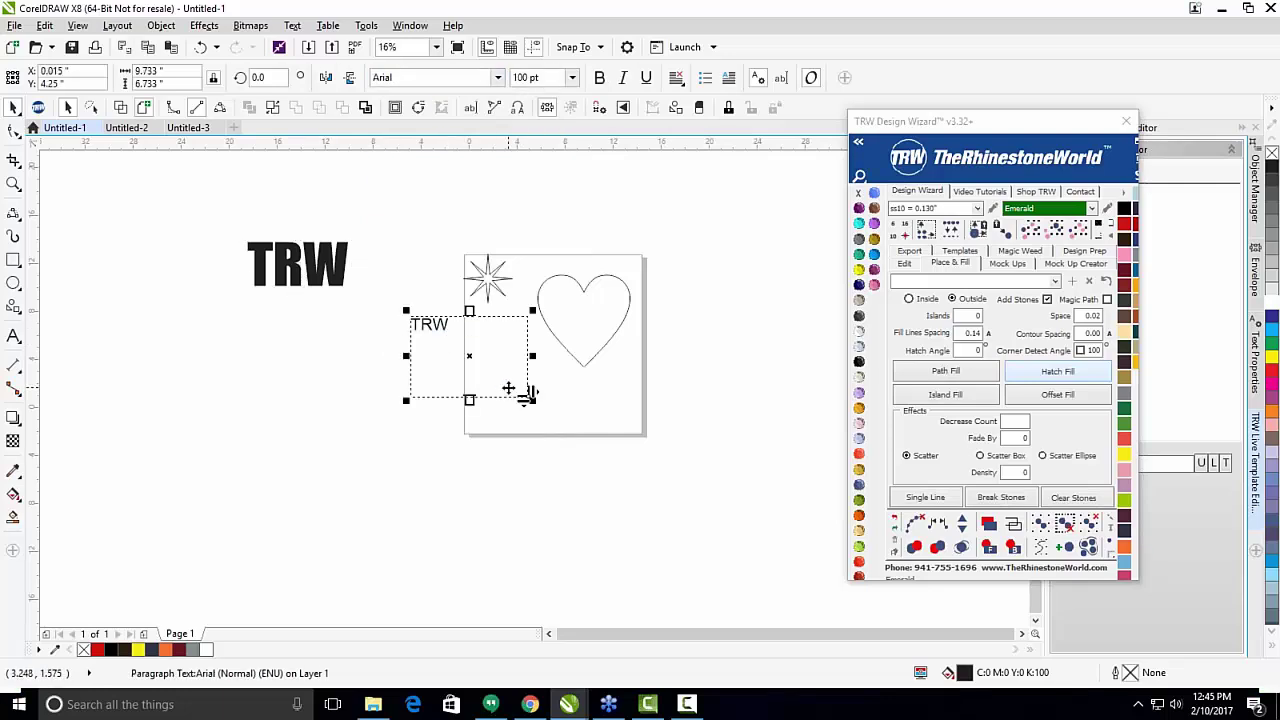
{"action": "left_click_drag", "start_coordinate": [508, 388], "coordinate": [440, 438]}
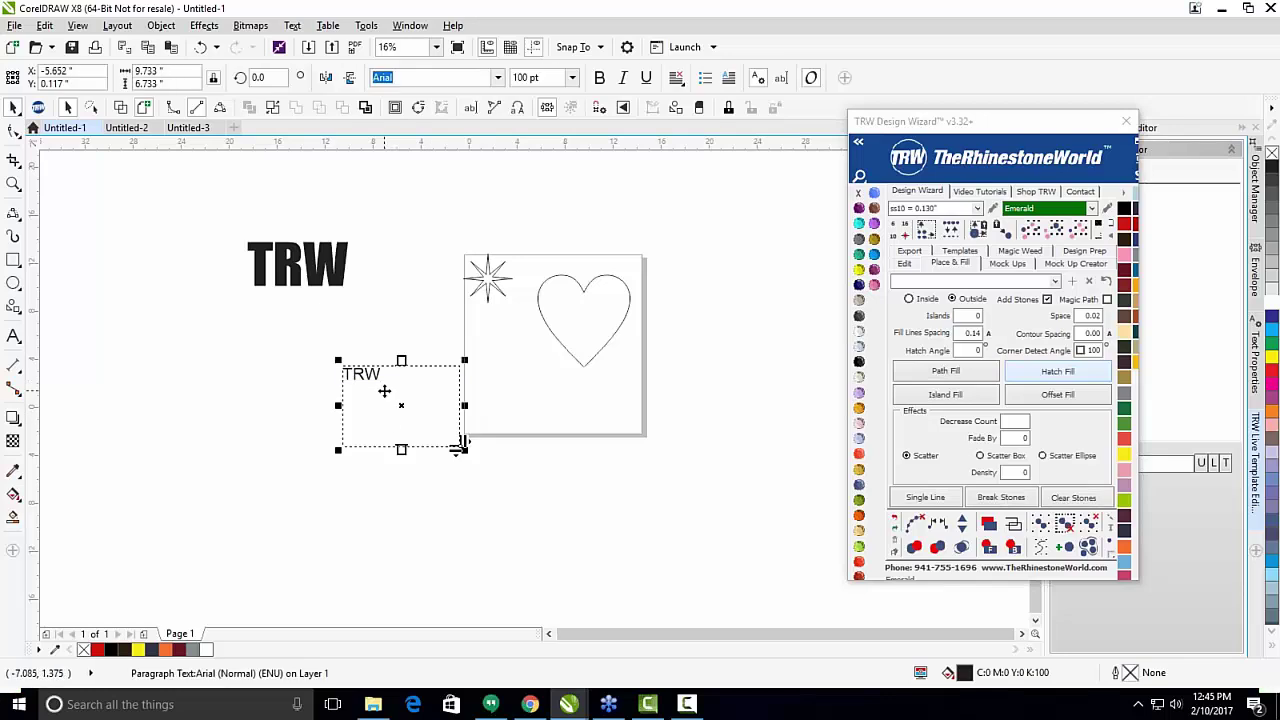
{"action": "key", "text": "Delete"}
Draw a new text frame below the TRW title, then delete it while still empty.
{"action": "left_click", "coordinate": [13, 336]}
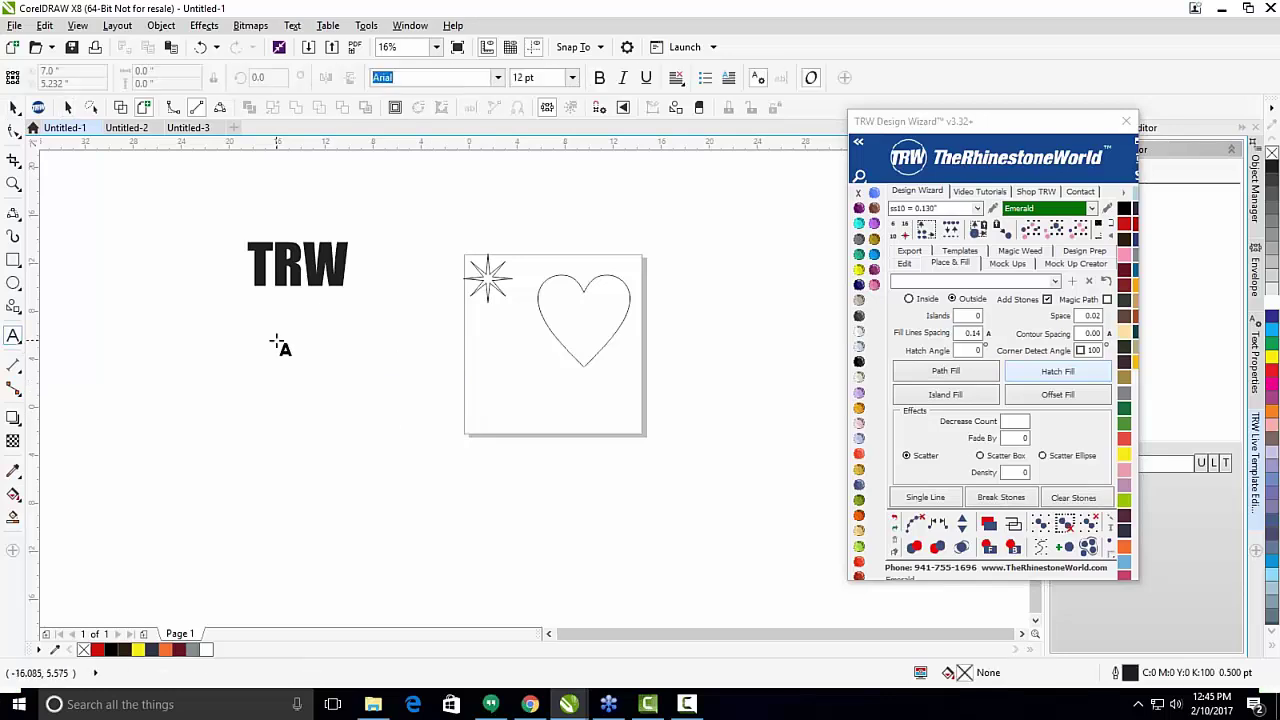
{"action": "left_click_drag", "start_coordinate": [260, 323], "coordinate": [487, 457]}
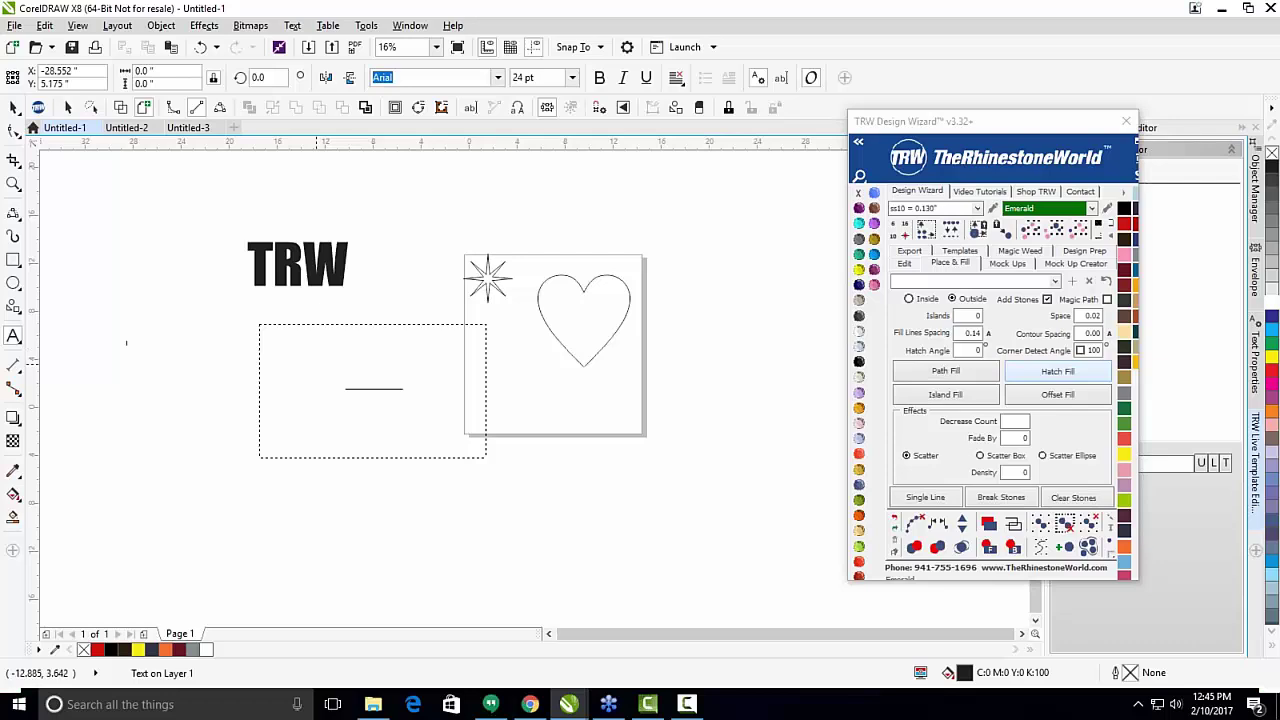
{"action": "key", "text": "ctrl+space"}
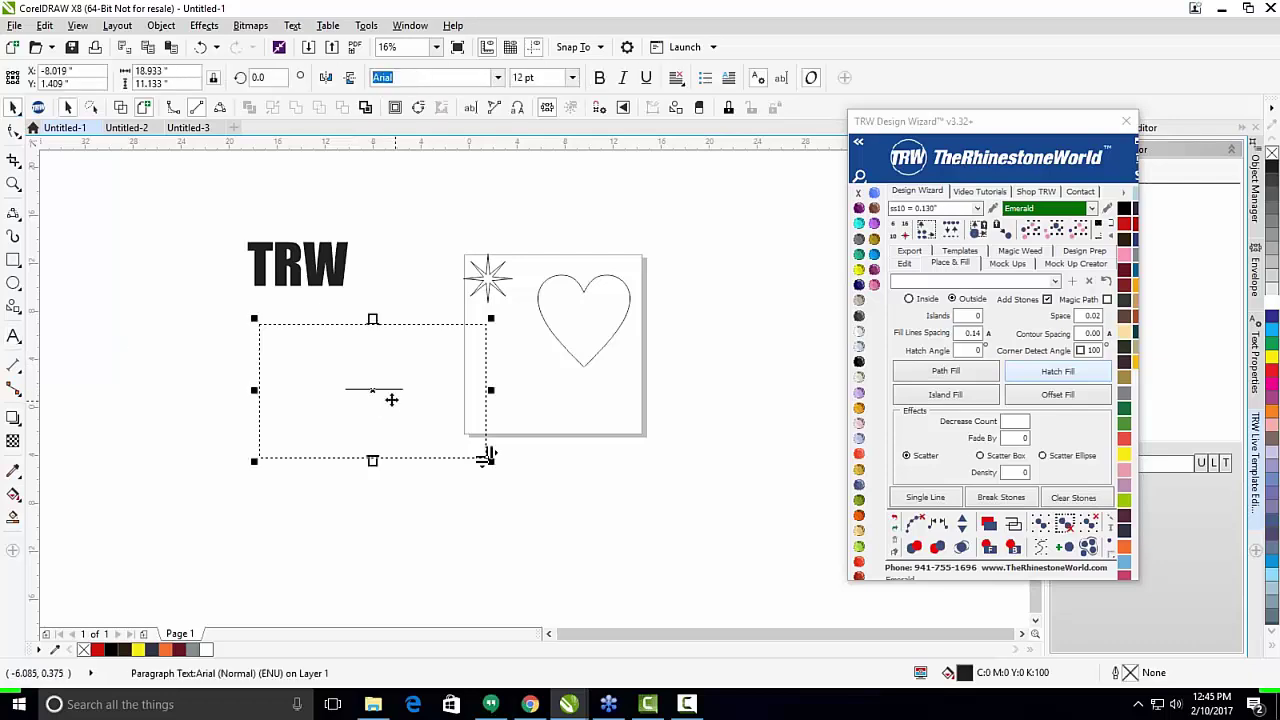
{"action": "key", "text": "Delete"}
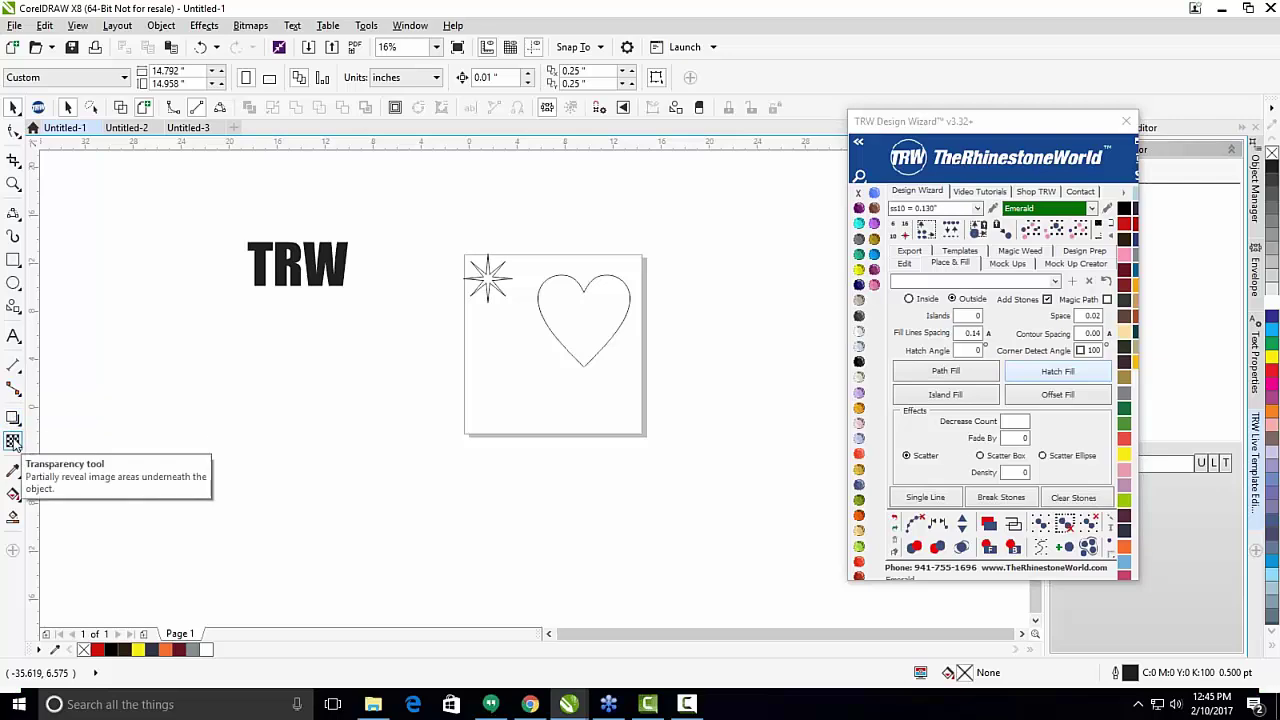
Select the TRW text and apply uniform transparency to it.
{"action": "left_click", "coordinate": [13, 441]}
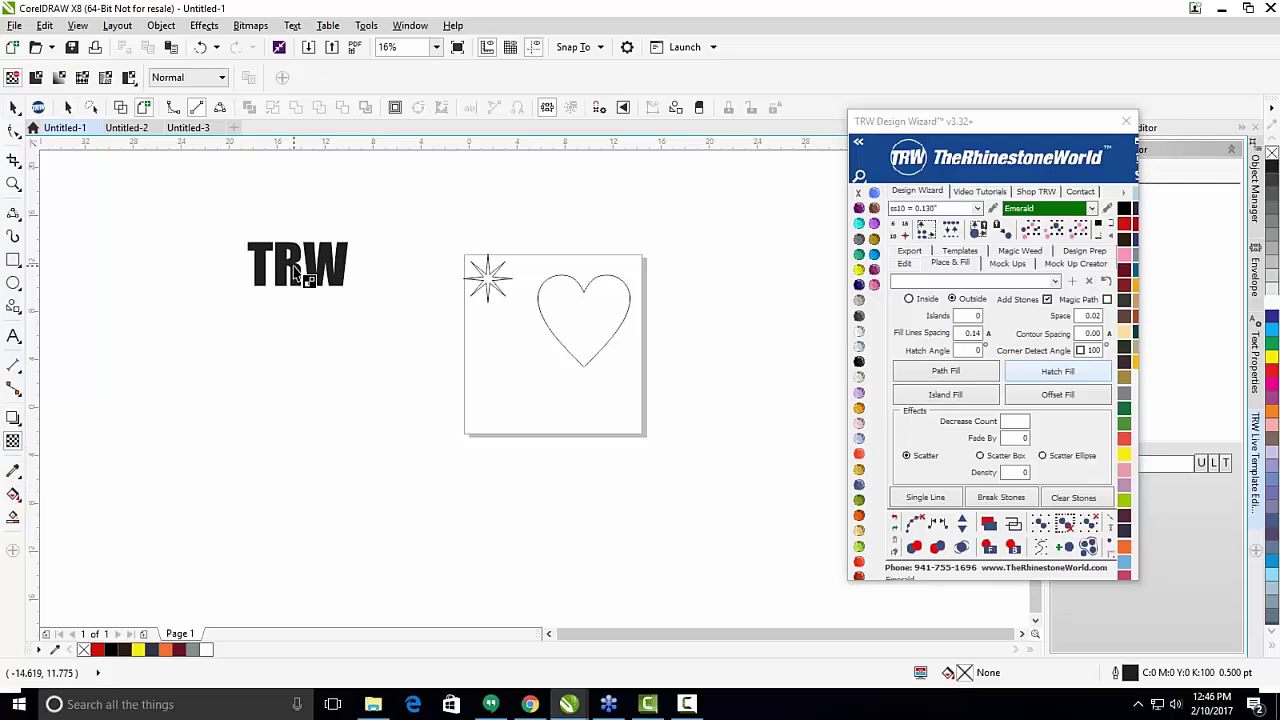
{"action": "key", "text": "space"}
{"action": "left_click", "coordinate": [291, 269]}
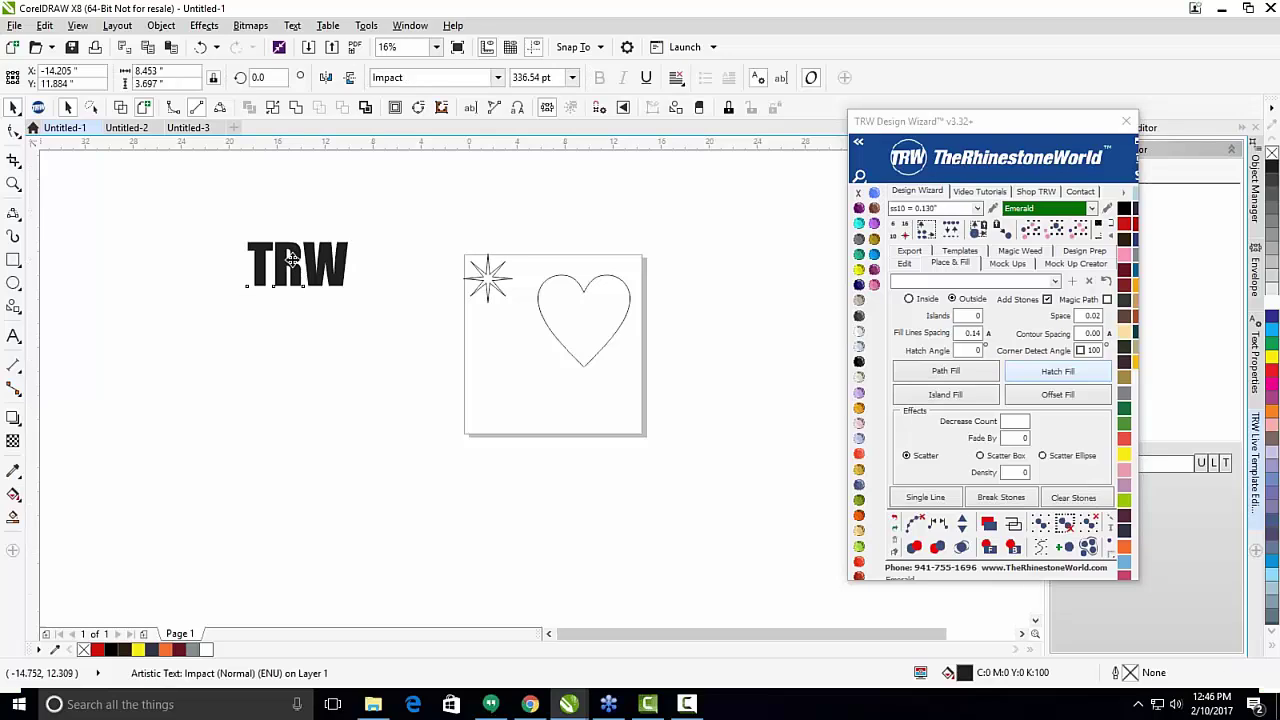
{"action": "scroll", "coordinate": [291, 269], "scroll_direction": "up", "scroll_amount": 2}
{"action": "scroll", "coordinate": [375, 298], "scroll_direction": "down", "scroll_amount": 3}
{"action": "scroll", "coordinate": [350, 300], "scroll_direction": "up", "scroll_amount": 2}
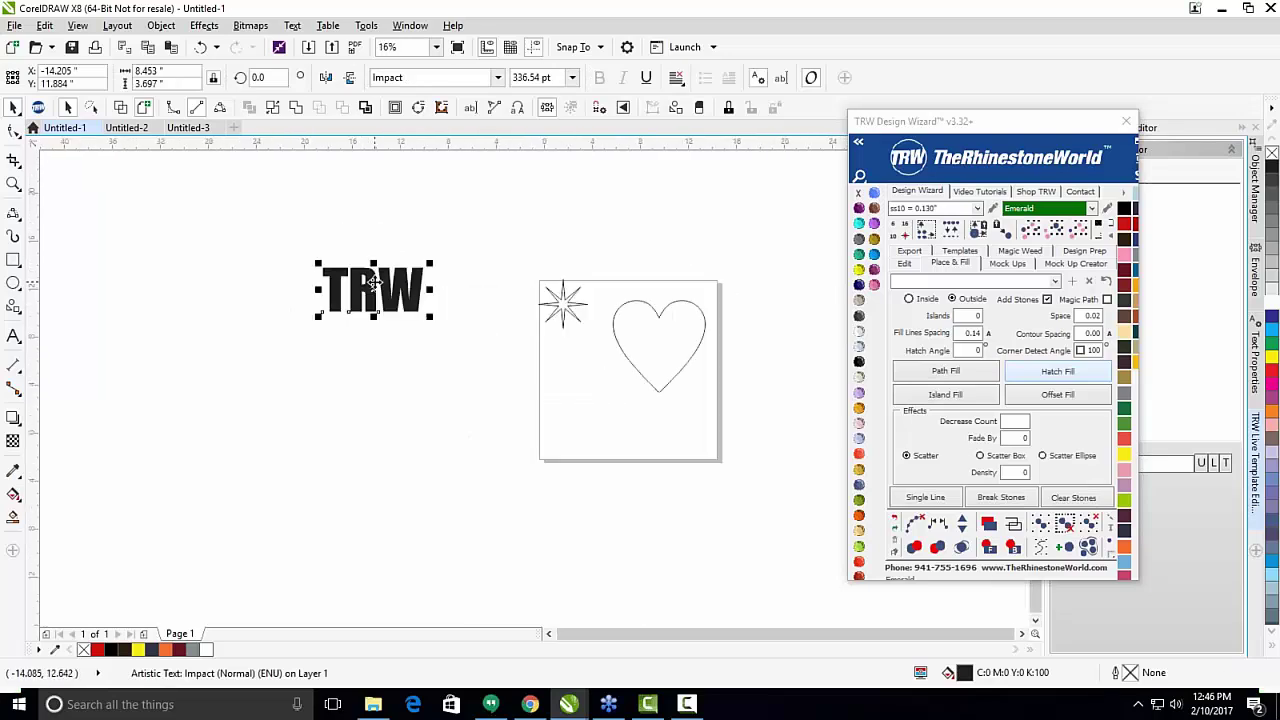
{"action": "left_click", "coordinate": [13, 441]}
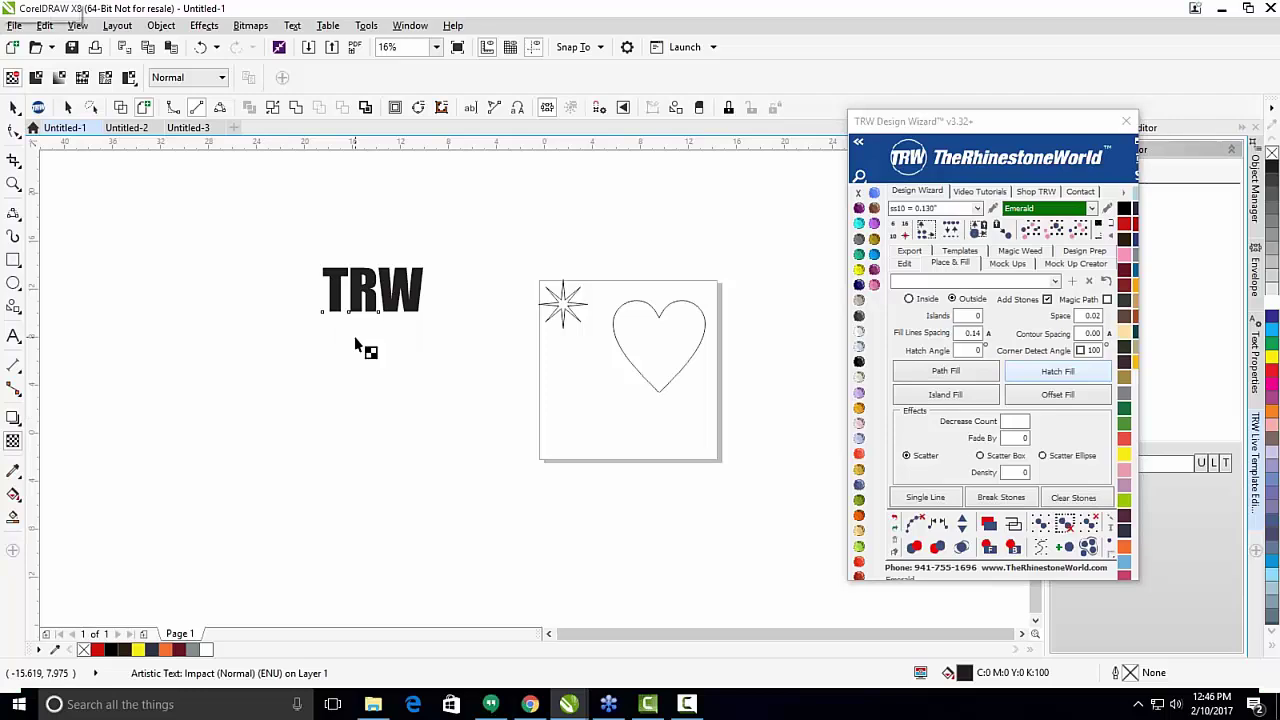
{"action": "left_click", "coordinate": [362, 307]}
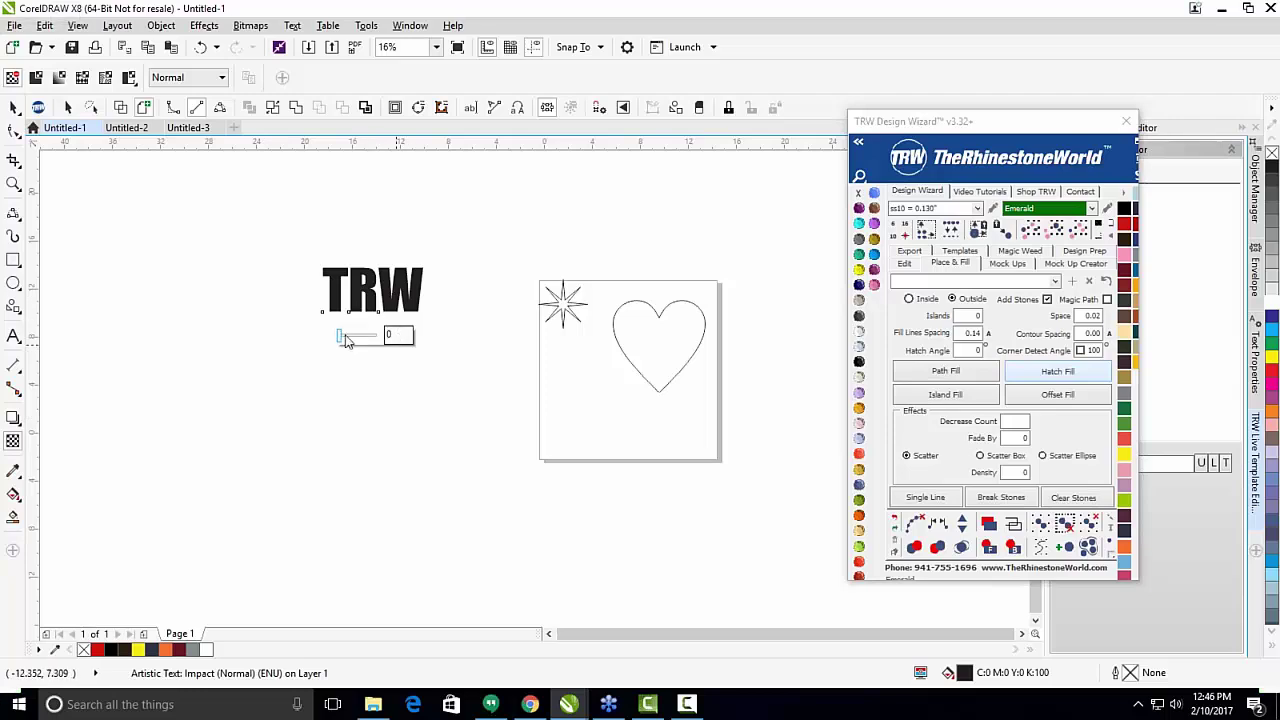
{"action": "mouse_move", "coordinate": [340, 336]}
{"action": "left_mouse_down"}
{"action": "mouse_move", "coordinate": [372, 339]}
{"action": "mouse_move", "coordinate": [354, 341]}
{"action": "left_mouse_up"}
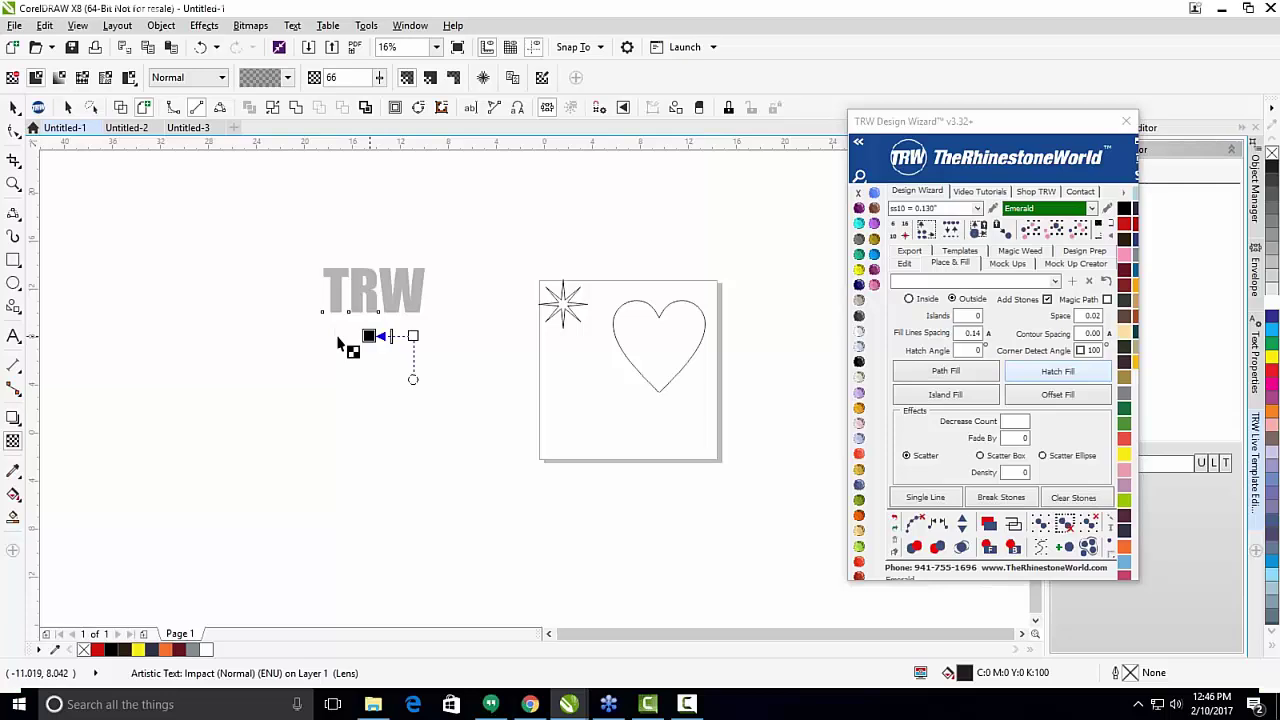
{"action": "key", "text": "ctrl+z"}
Set the TRW transparency value to 50, after first trying 80.
{"action": "left_click", "coordinate": [403, 340]}
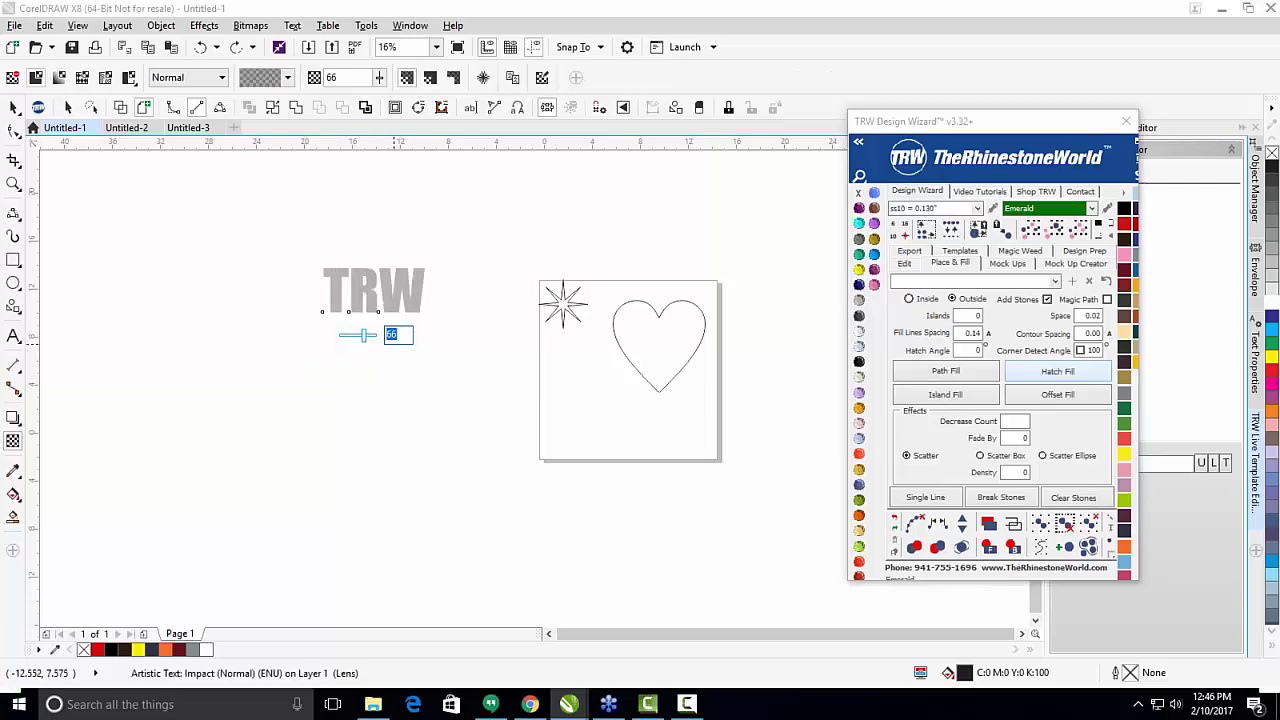
{"action": "type", "text": "80"}
{"action": "key", "text": "Return"}
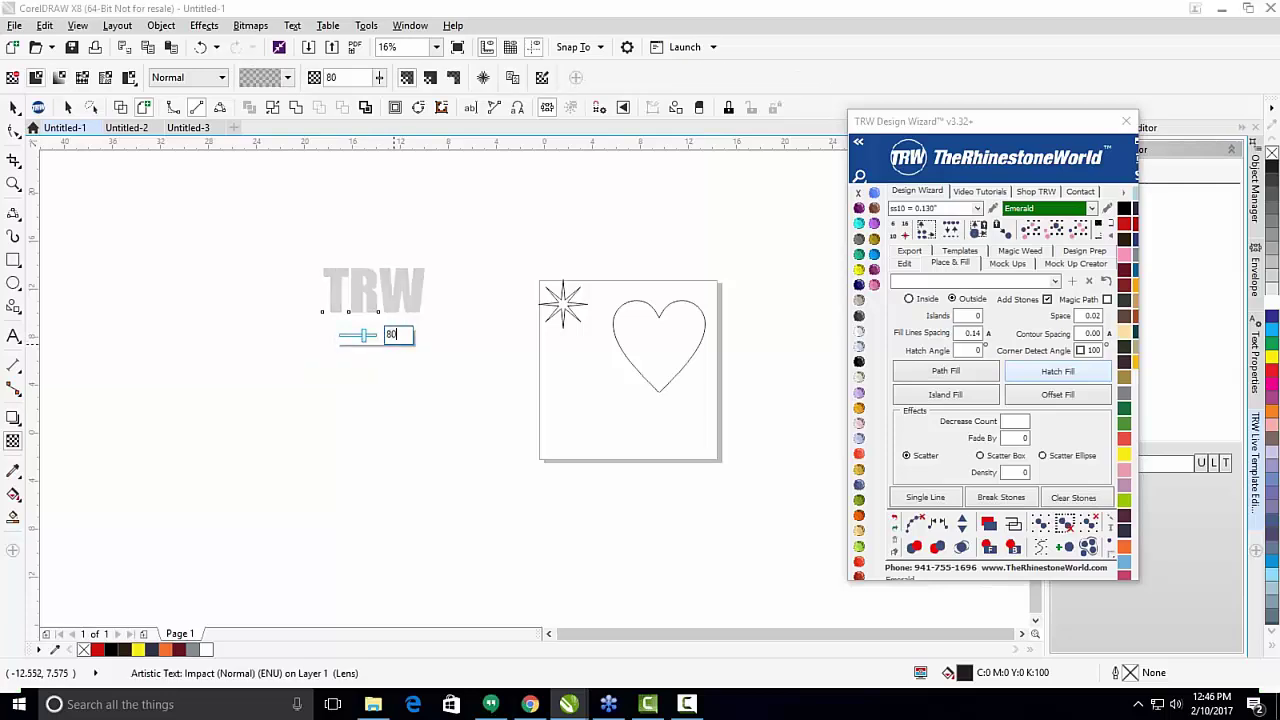
{"action": "type", "text": "50"}
{"action": "key", "text": "Return"}
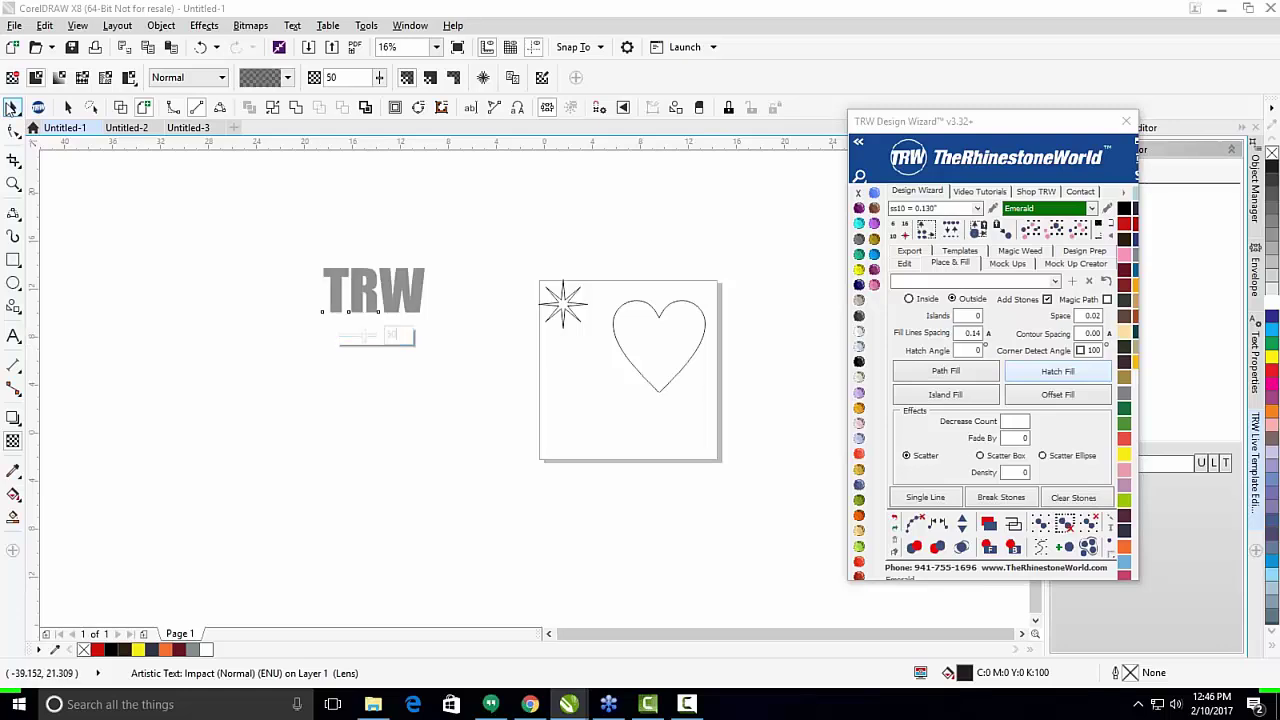
{"action": "left_click", "coordinate": [13, 107]}
{"action": "left_click", "coordinate": [197, 343]}
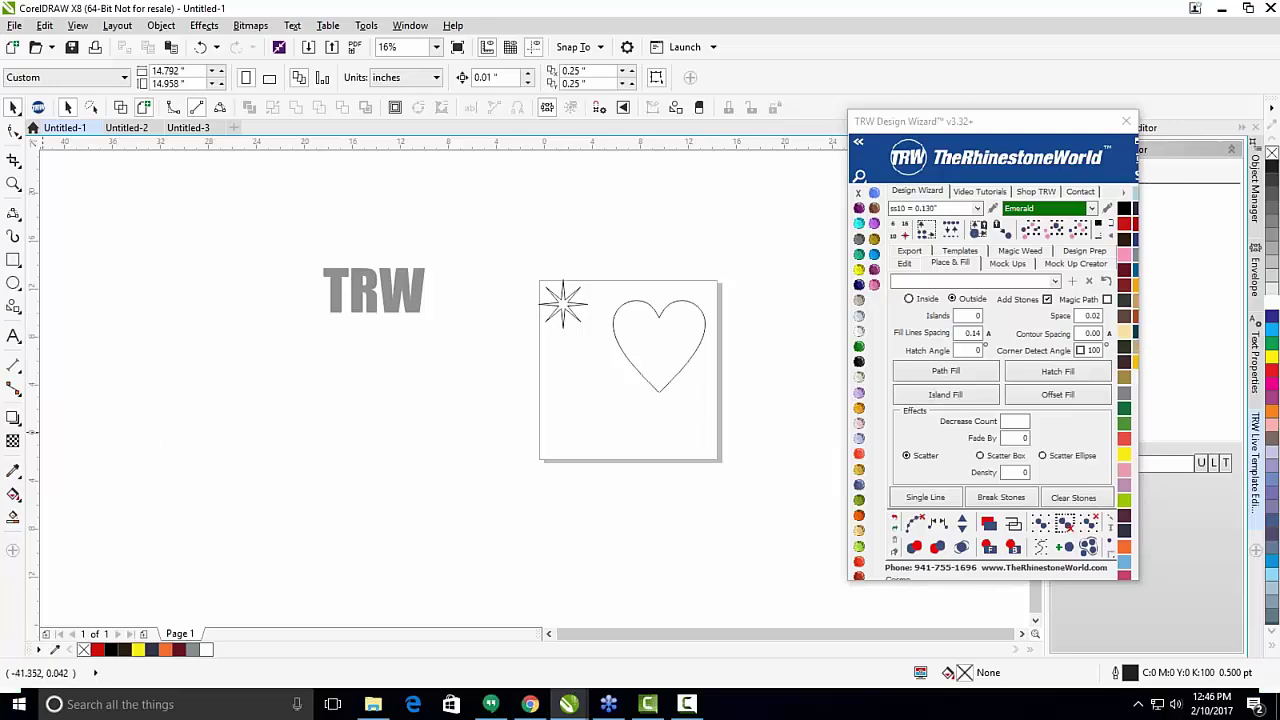
Sample the TRW text's C0 M0 Y0 K50 gray, add it to the palette, and drag it onto the heart.
{"action": "left_click", "coordinate": [14, 471]}
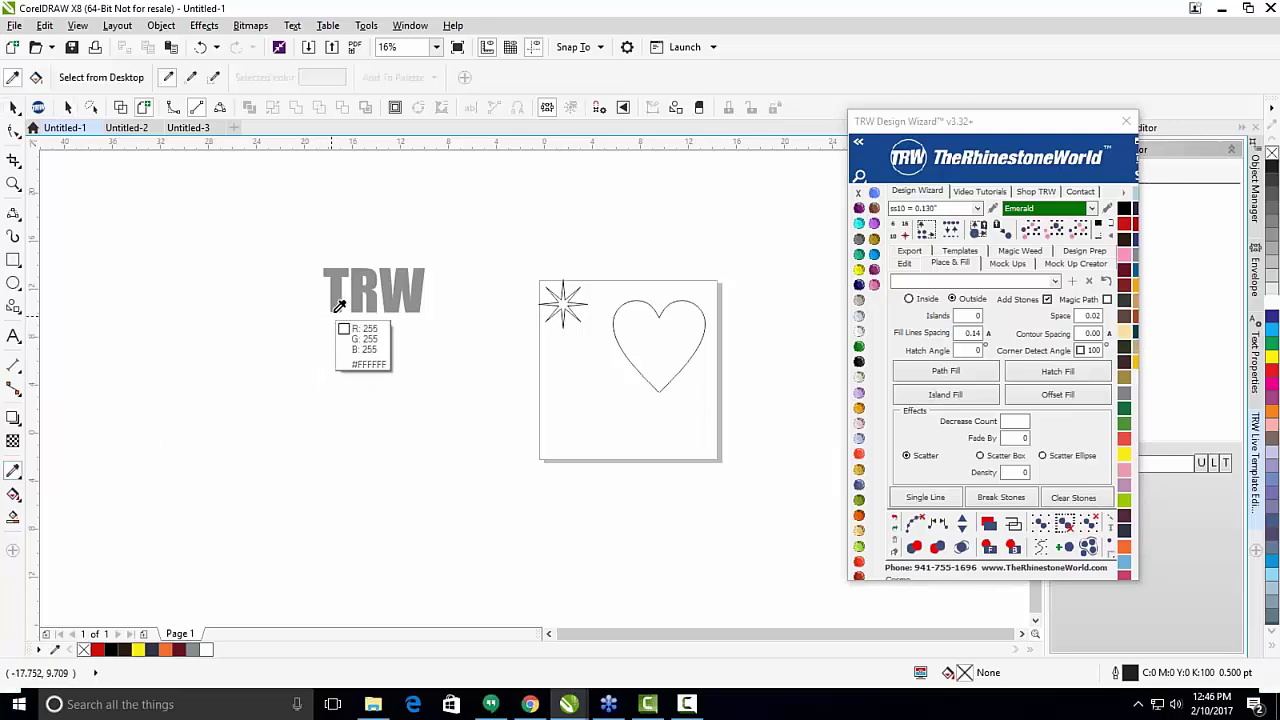
{"action": "left_click", "coordinate": [424, 281]}
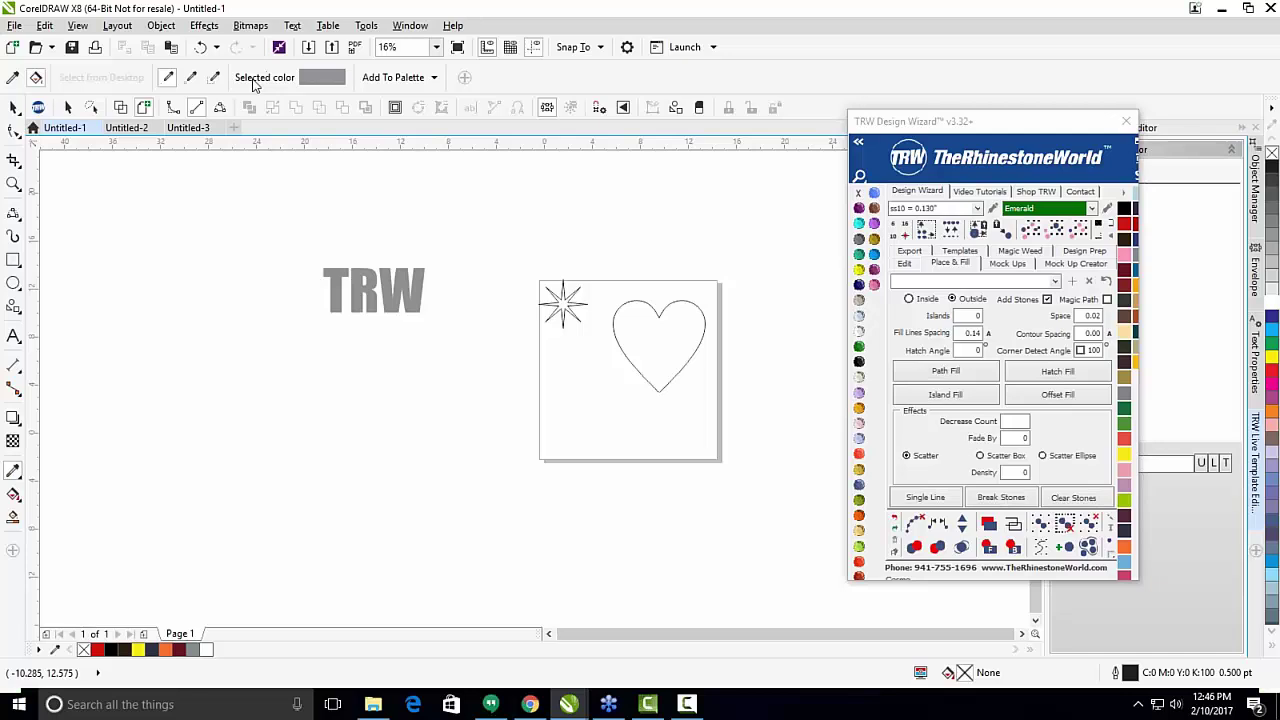
{"action": "left_click", "coordinate": [386, 79]}
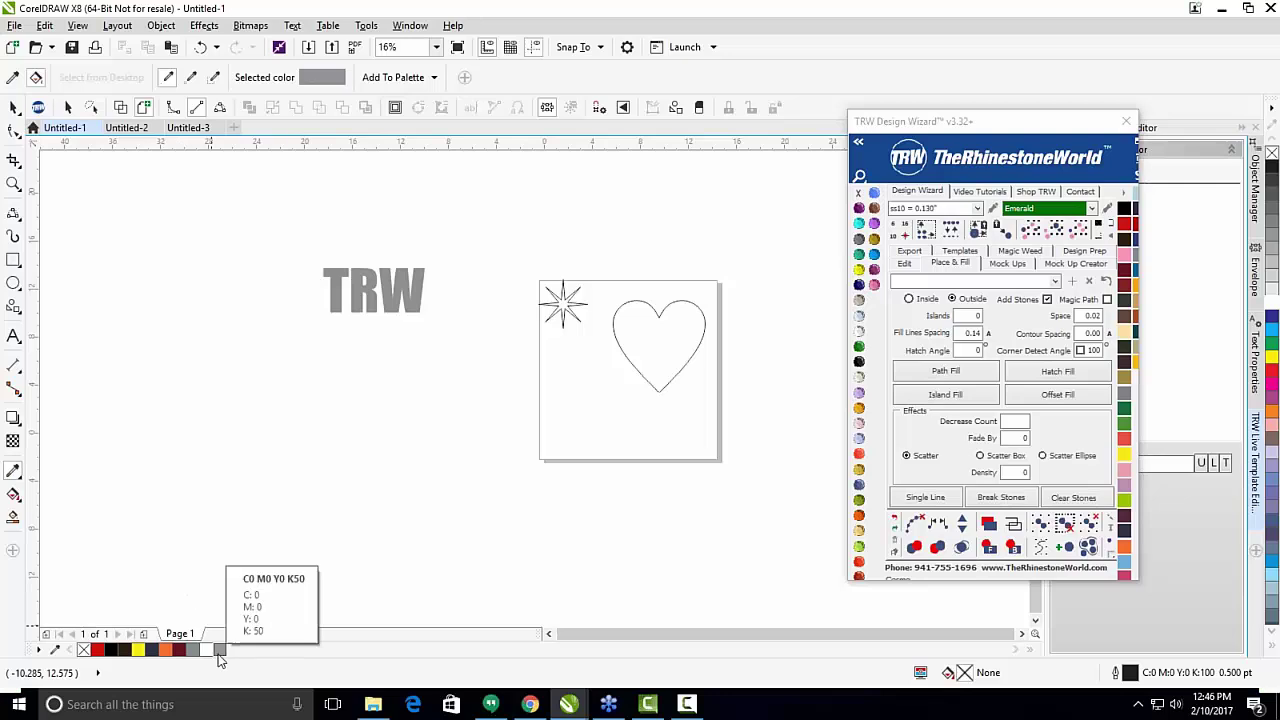
{"action": "left_click_drag", "start_coordinate": [220, 650], "coordinate": [640, 362]}
Select the heart and star and fill them with the new gray swatch.
{"action": "left_click", "coordinate": [12, 108]}
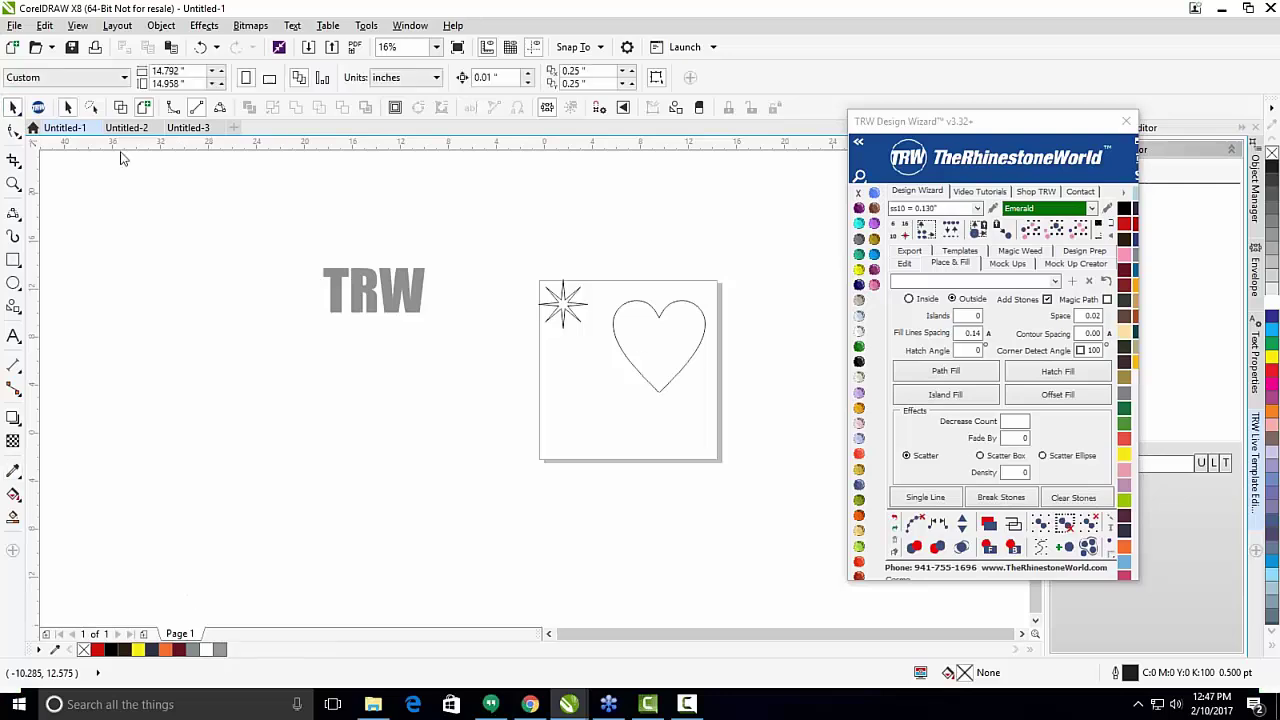
{"action": "left_click", "coordinate": [651, 318]}
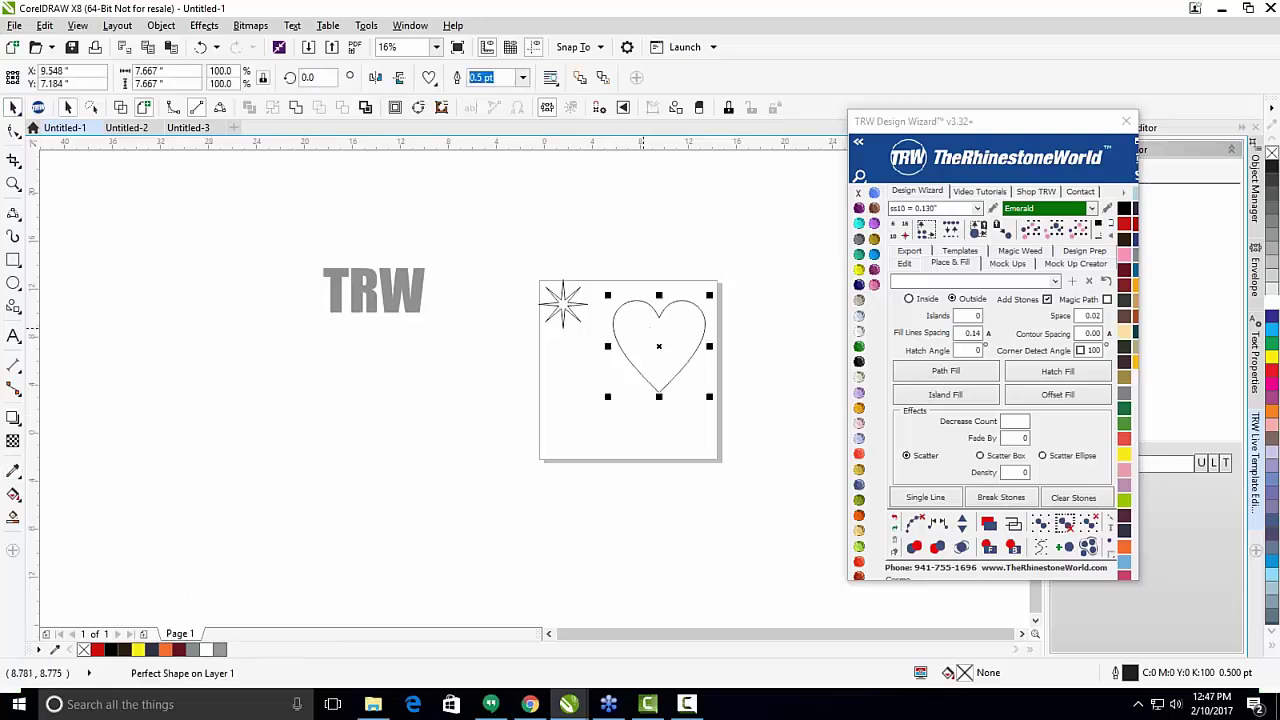
{"action": "left_click", "coordinate": [562, 308], "text": "shift"}
{"action": "left_click", "coordinate": [220, 650]}
{"action": "left_click", "coordinate": [538, 550]}
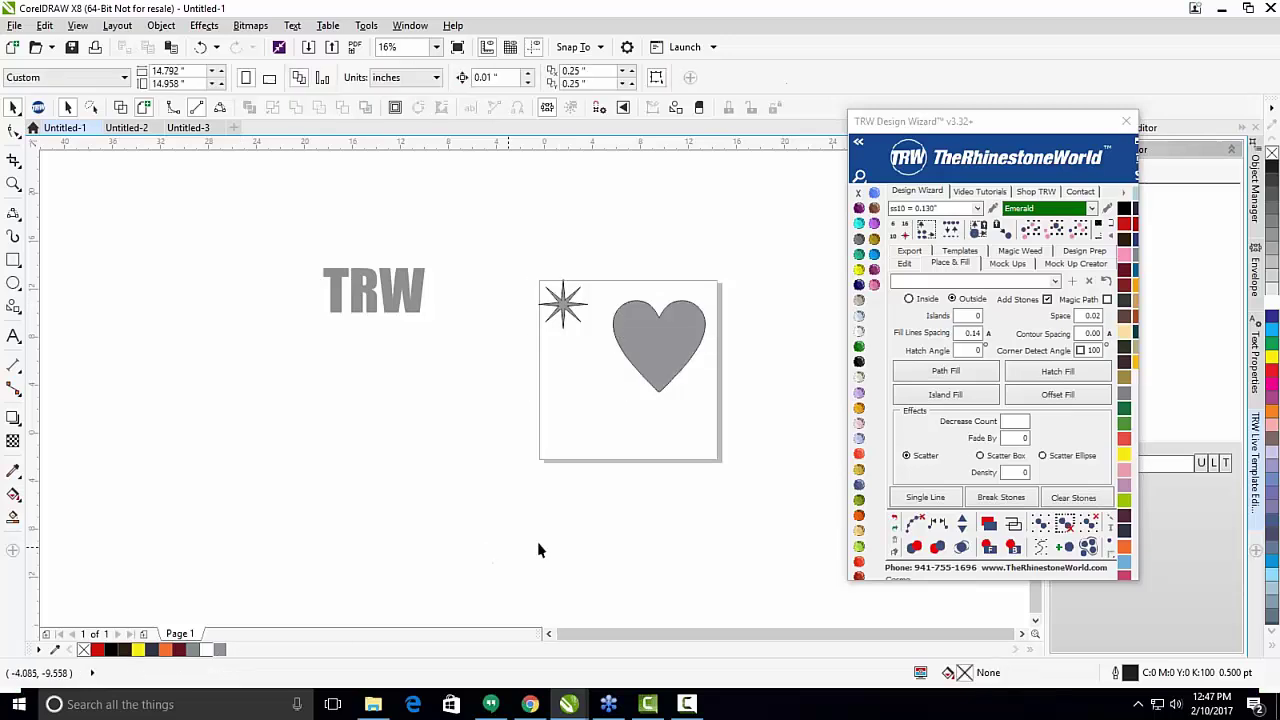
{"action": "left_click_drag", "start_coordinate": [757, 460], "coordinate": [523, 272]}
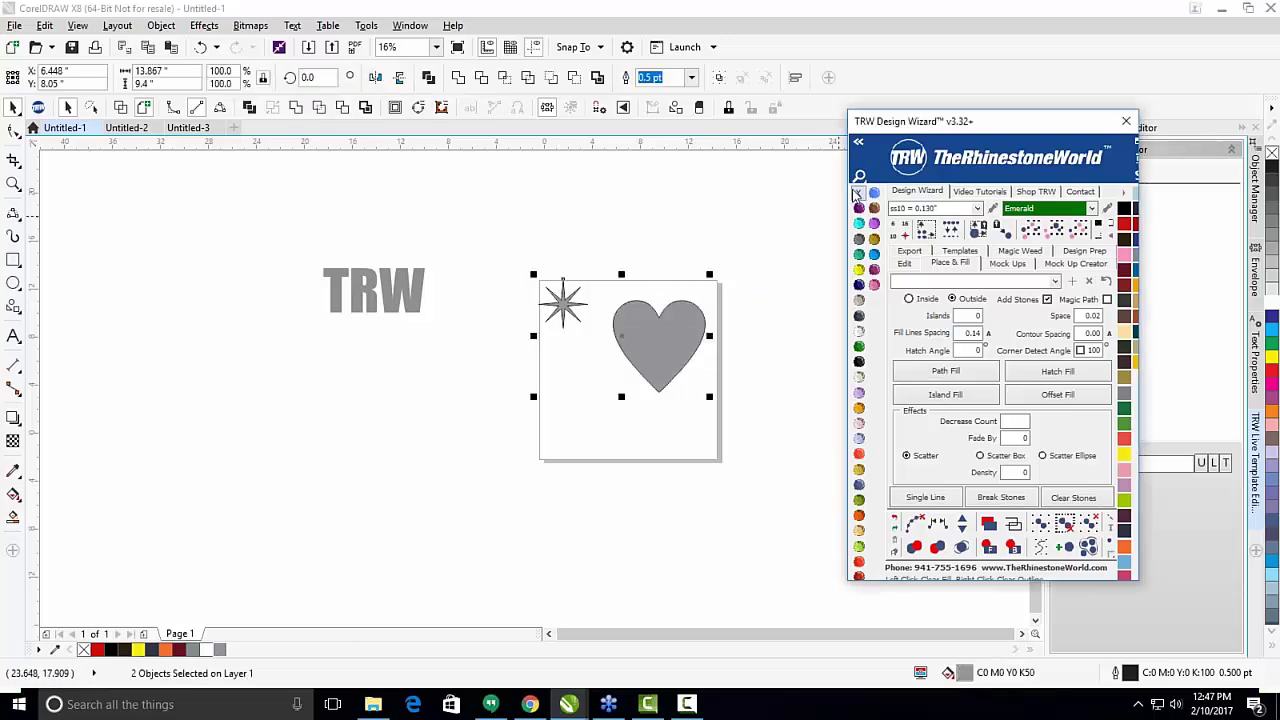
Load the Magic Glitter material swatches in the TRW Design Wizard.
{"action": "left_click", "coordinate": [763, 381]}
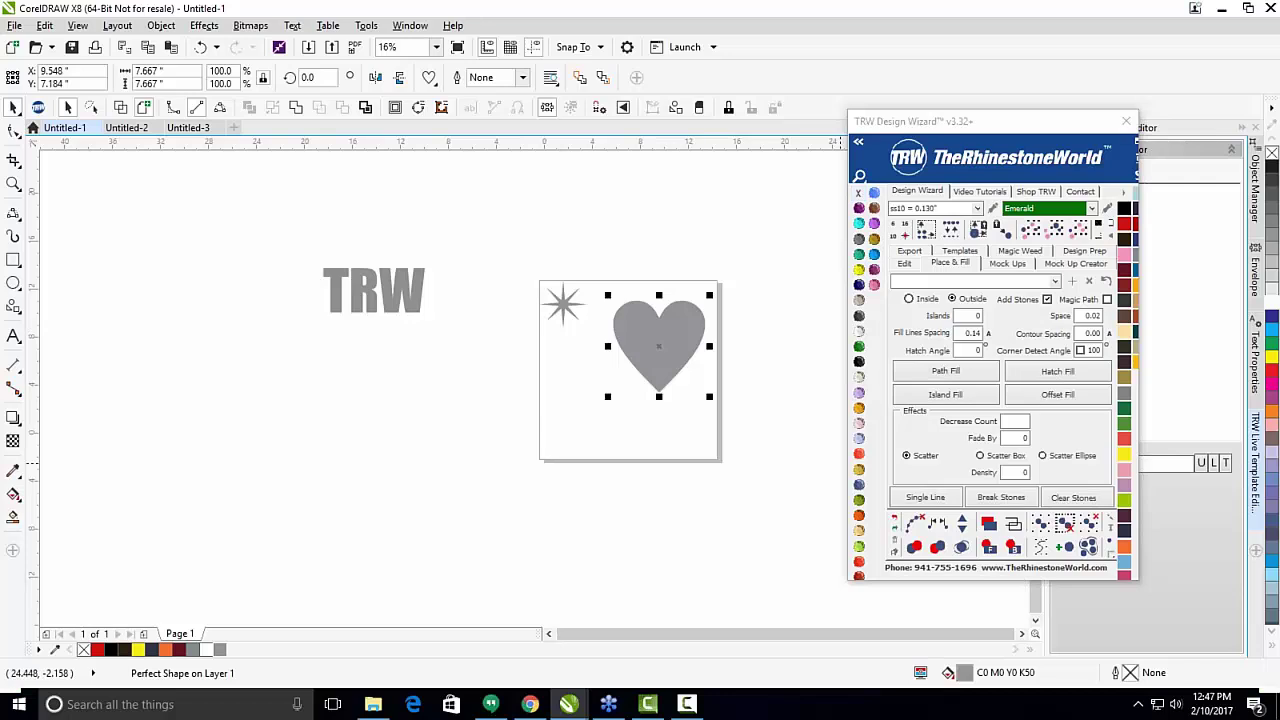
{"action": "left_click", "coordinate": [1123, 192]}
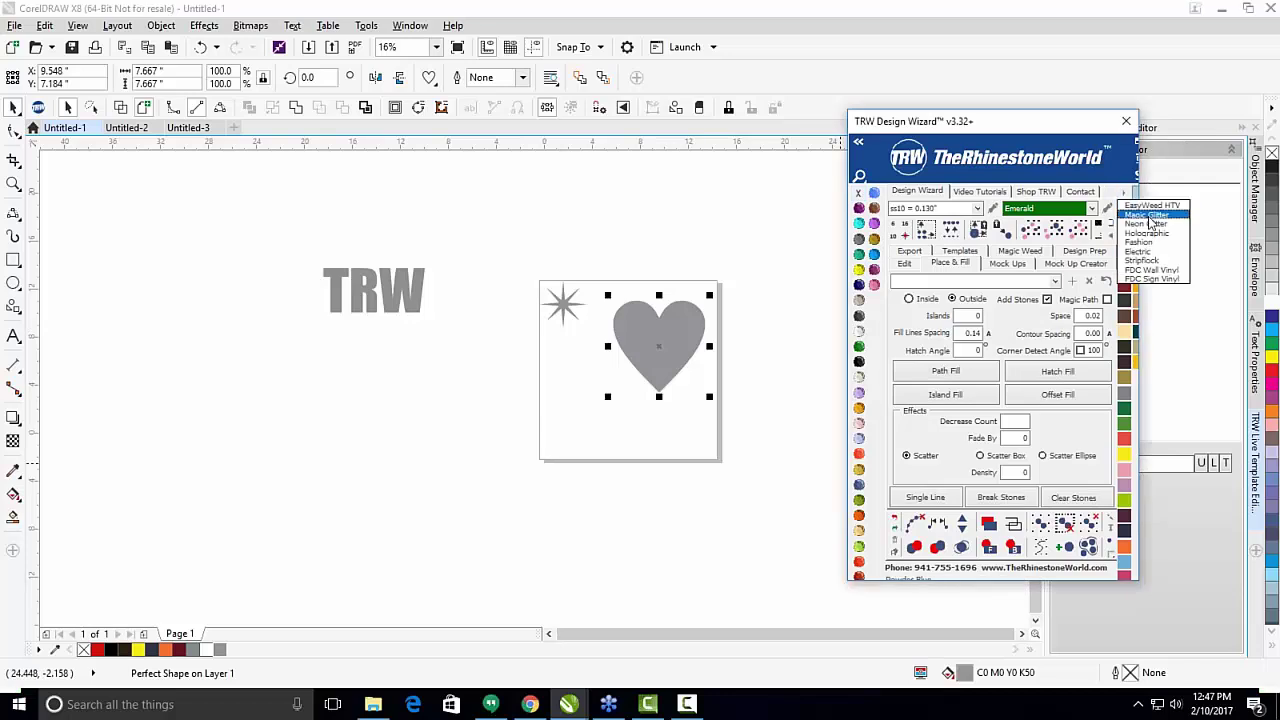
{"action": "left_click", "coordinate": [1149, 216]}
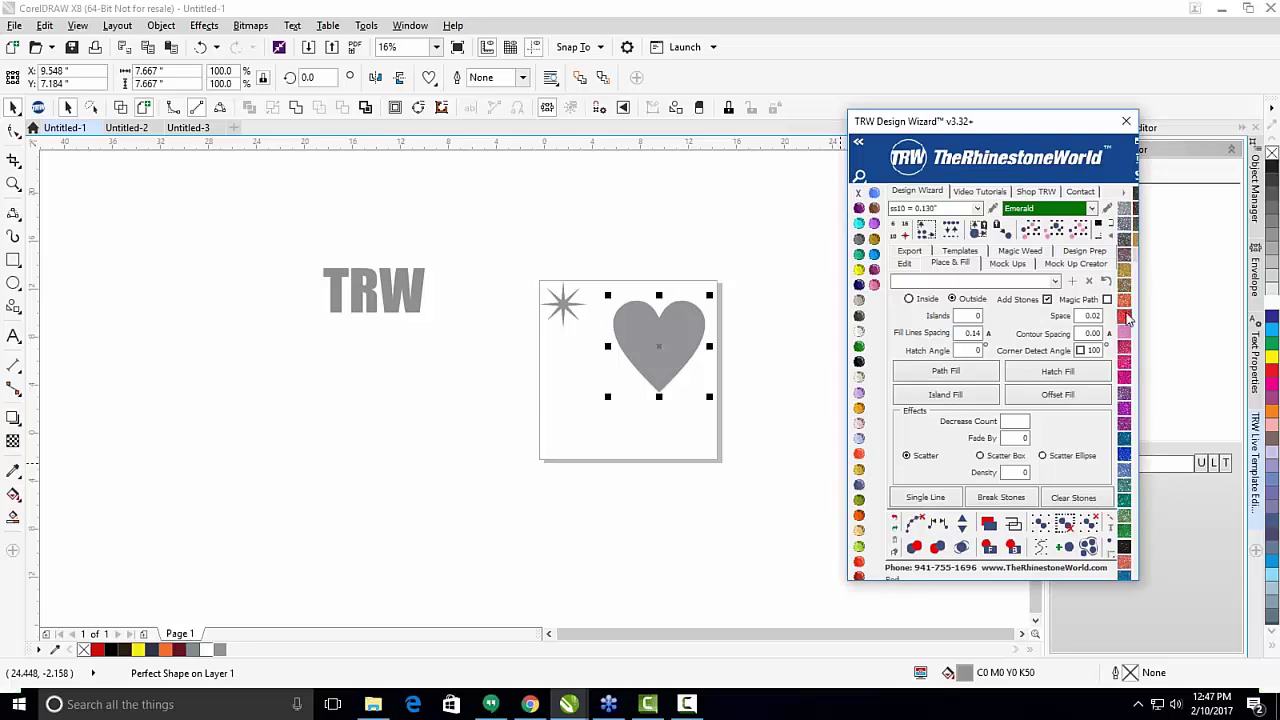
Apply the red glitter bitmap pattern fill to the heart.
{"action": "left_click", "coordinate": [1127, 317]}
{"action": "left_click", "coordinate": [763, 405]}
{"action": "scroll", "coordinate": [677, 372], "scroll_direction": "up", "scroll_amount": 3}
{"action": "scroll", "coordinate": [606, 350], "scroll_direction": "down", "scroll_amount": 3}
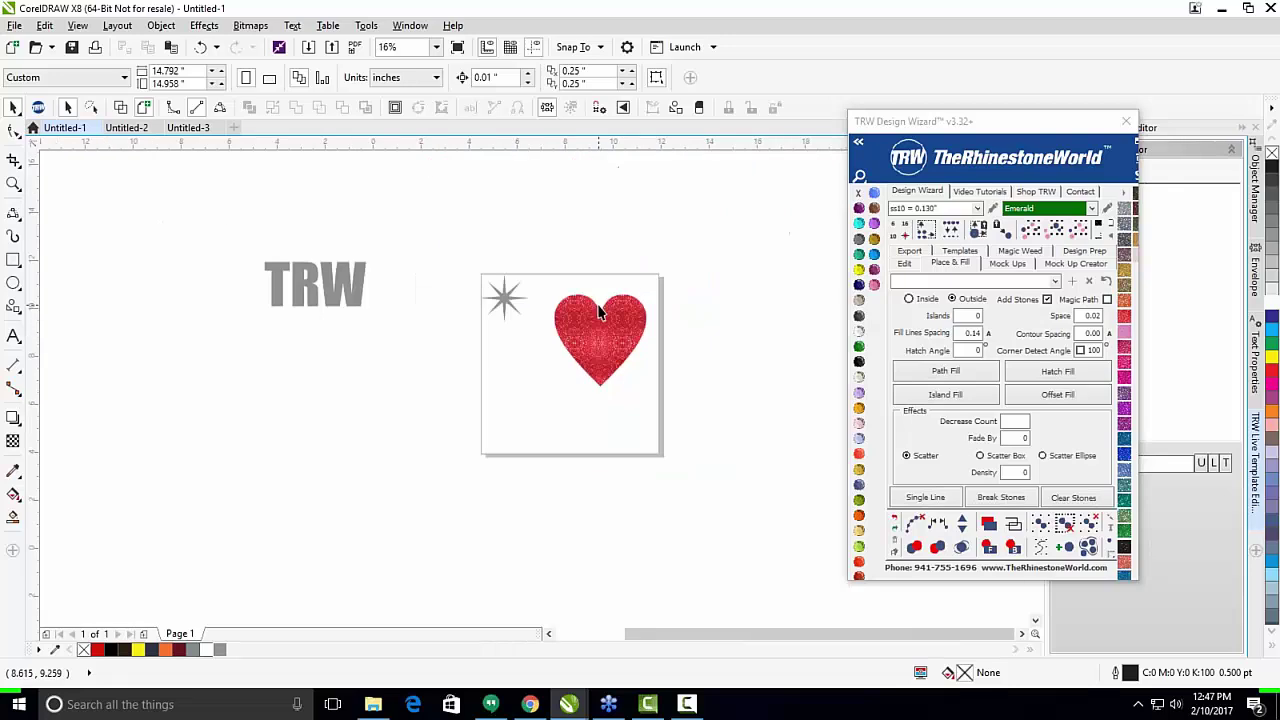
{"action": "scroll", "coordinate": [598, 313], "scroll_direction": "up", "scroll_amount": 4}
{"action": "scroll", "coordinate": [414, 374], "scroll_direction": "down", "scroll_amount": 3}
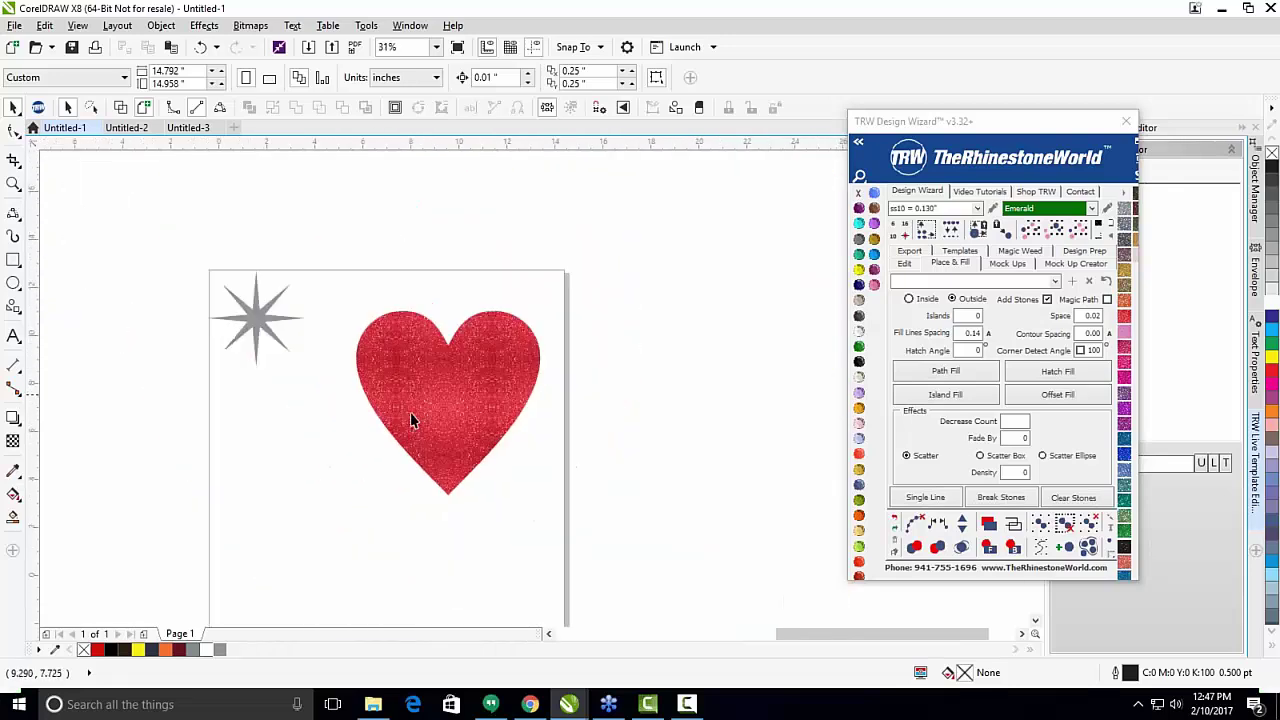
{"action": "scroll", "coordinate": [410, 412], "scroll_direction": "up", "scroll_amount": 2}
Enlarge the glitter pattern tiles inside the heart with the Interactive Fill tool.
{"action": "key", "text": "g"}
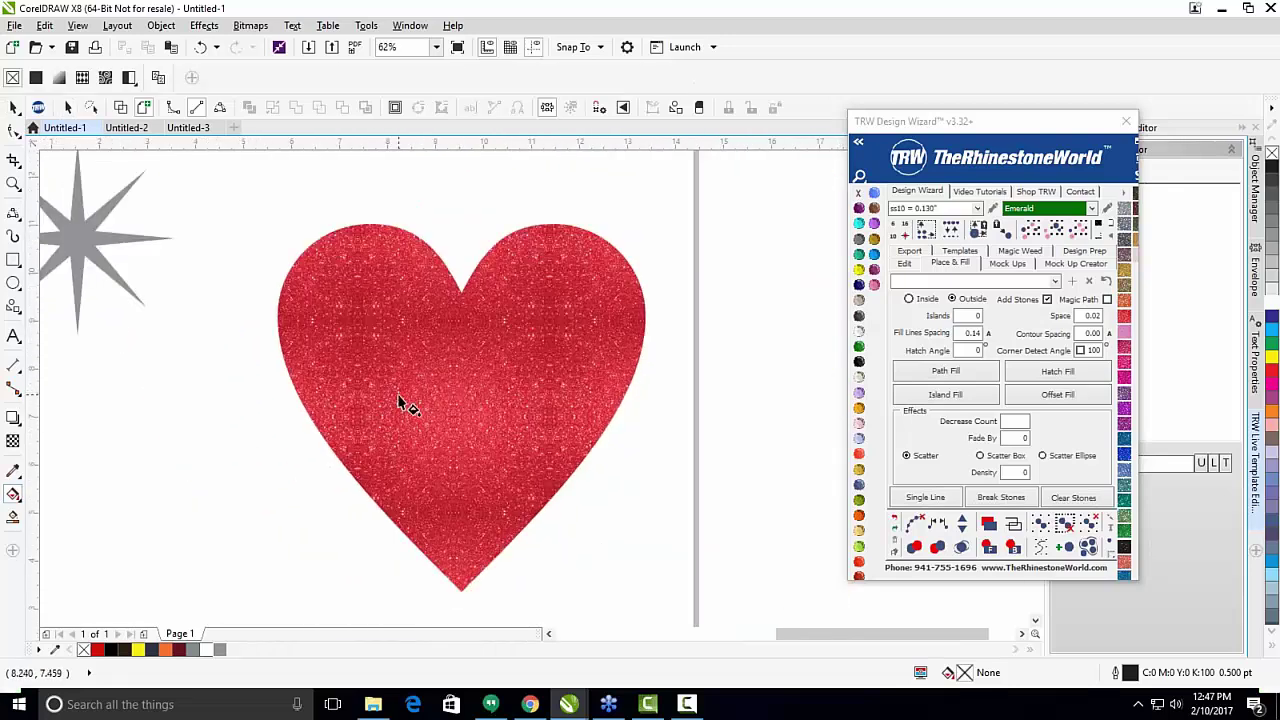
{"action": "left_click", "coordinate": [372, 388]}
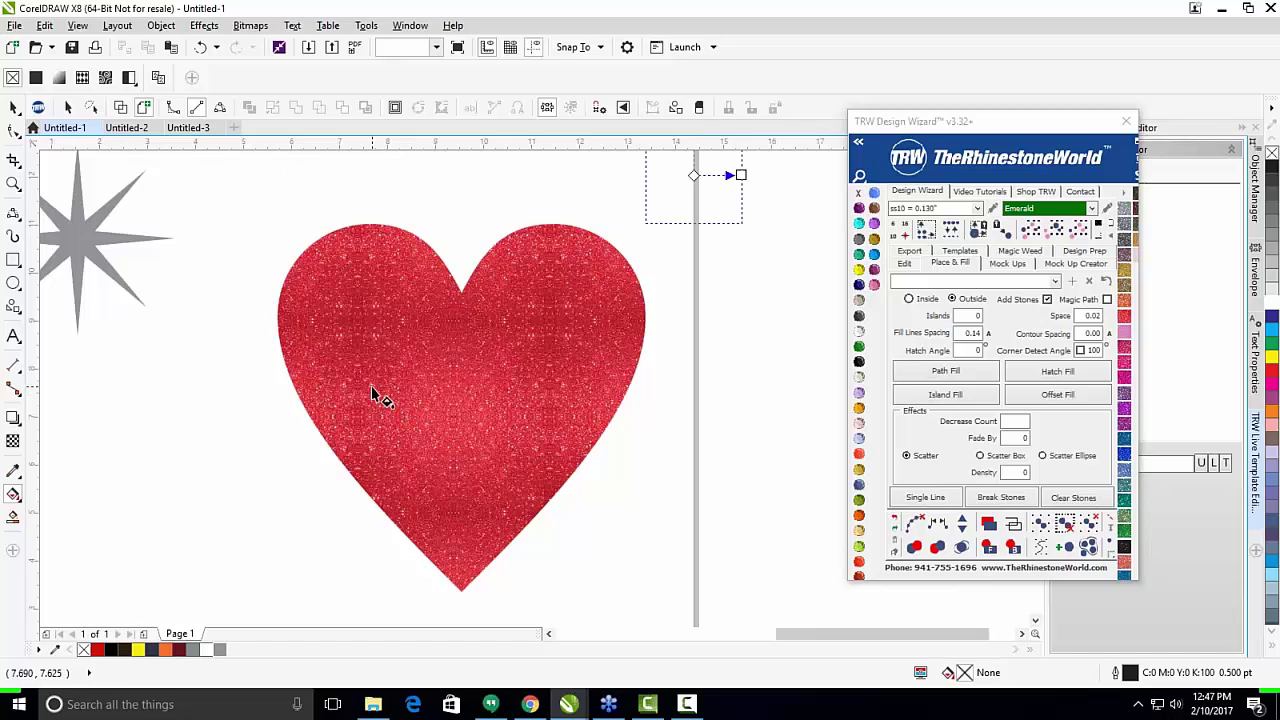
{"action": "scroll", "coordinate": [467, 386], "scroll_direction": "down", "scroll_amount": 2}
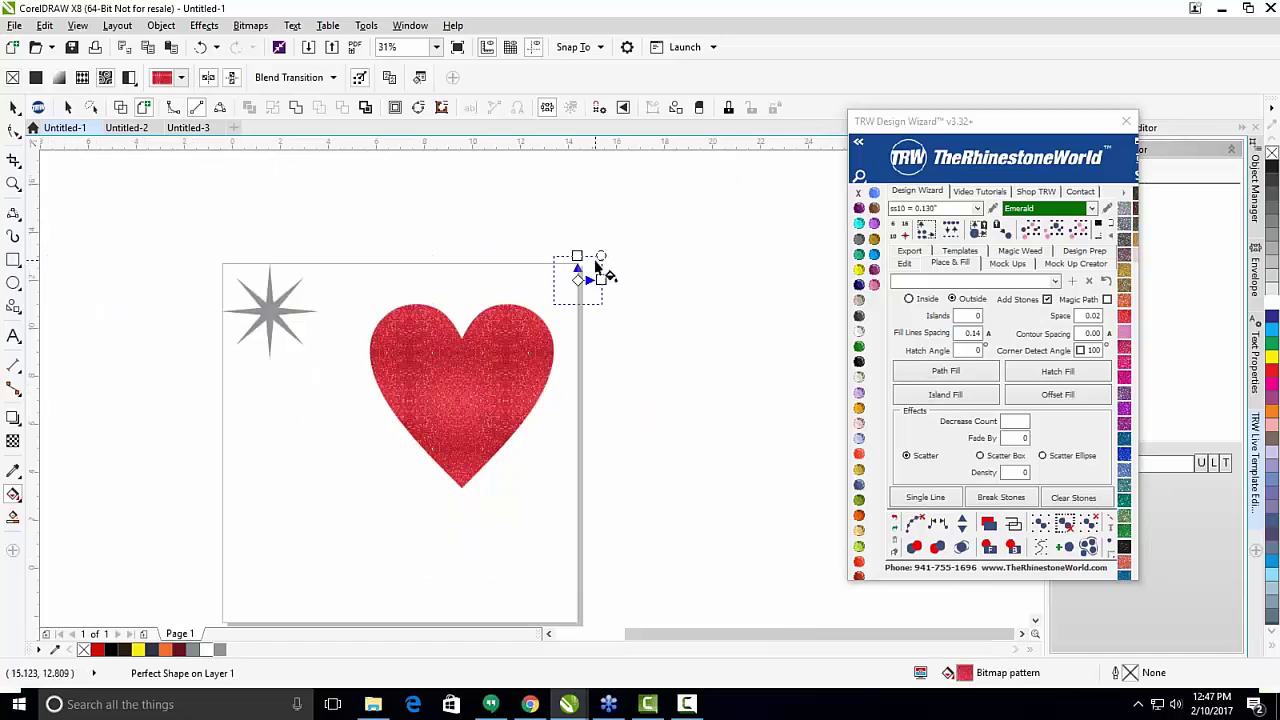
{"action": "left_click_drag", "start_coordinate": [601, 255], "coordinate": [709, 150]}
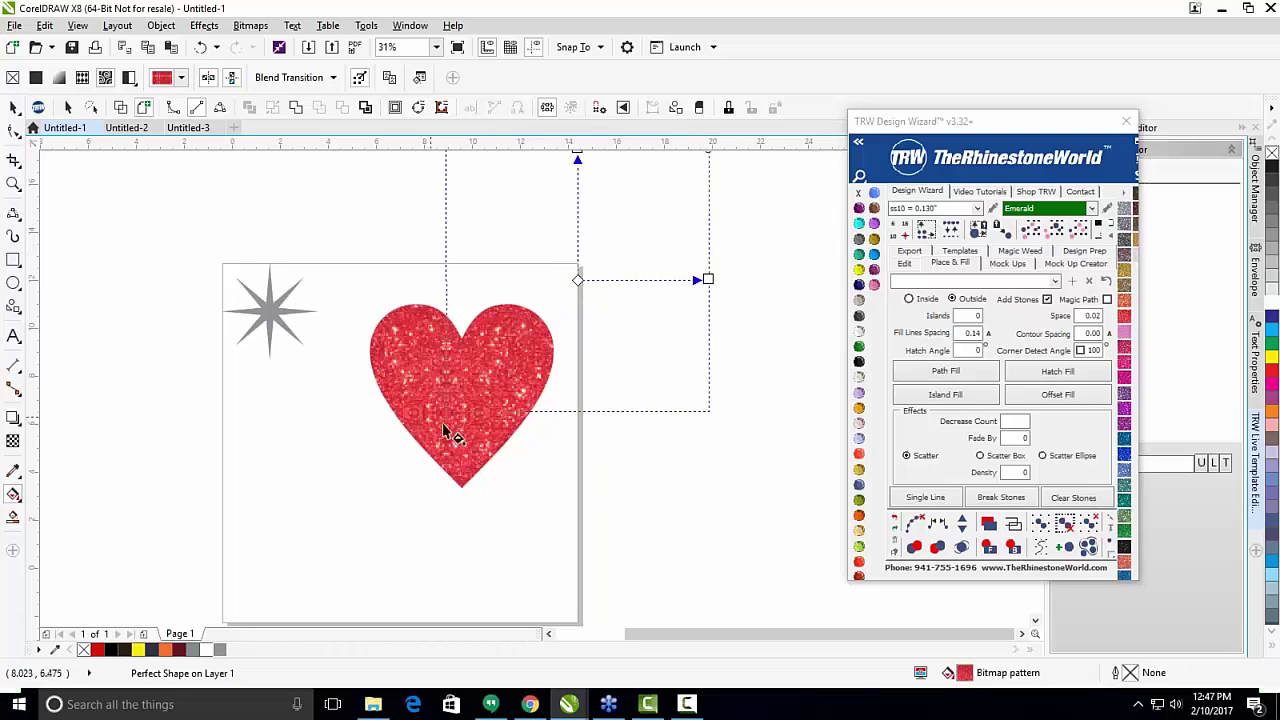
{"action": "scroll", "coordinate": [470, 420], "scroll_direction": "up", "scroll_amount": 4}
{"action": "scroll", "coordinate": [420, 365], "scroll_direction": "down", "scroll_amount": 2}
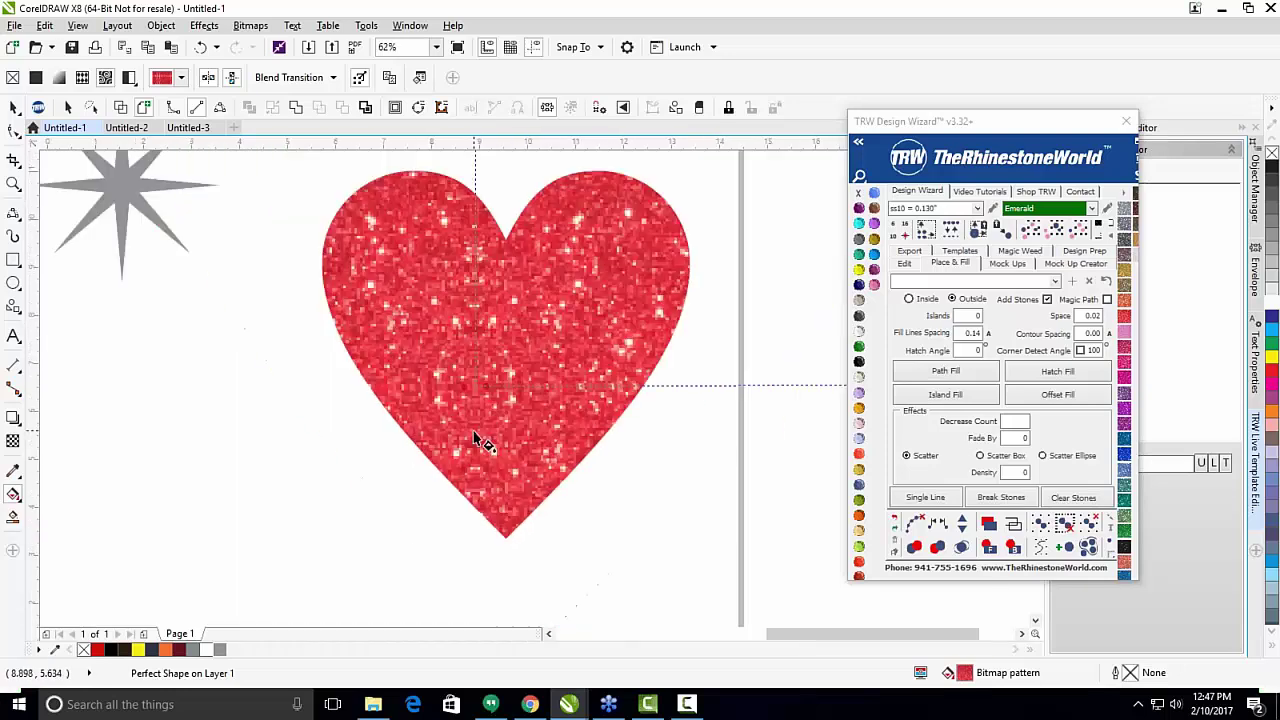
{"action": "scroll", "coordinate": [430, 390], "scroll_direction": "down", "scroll_amount": 2}
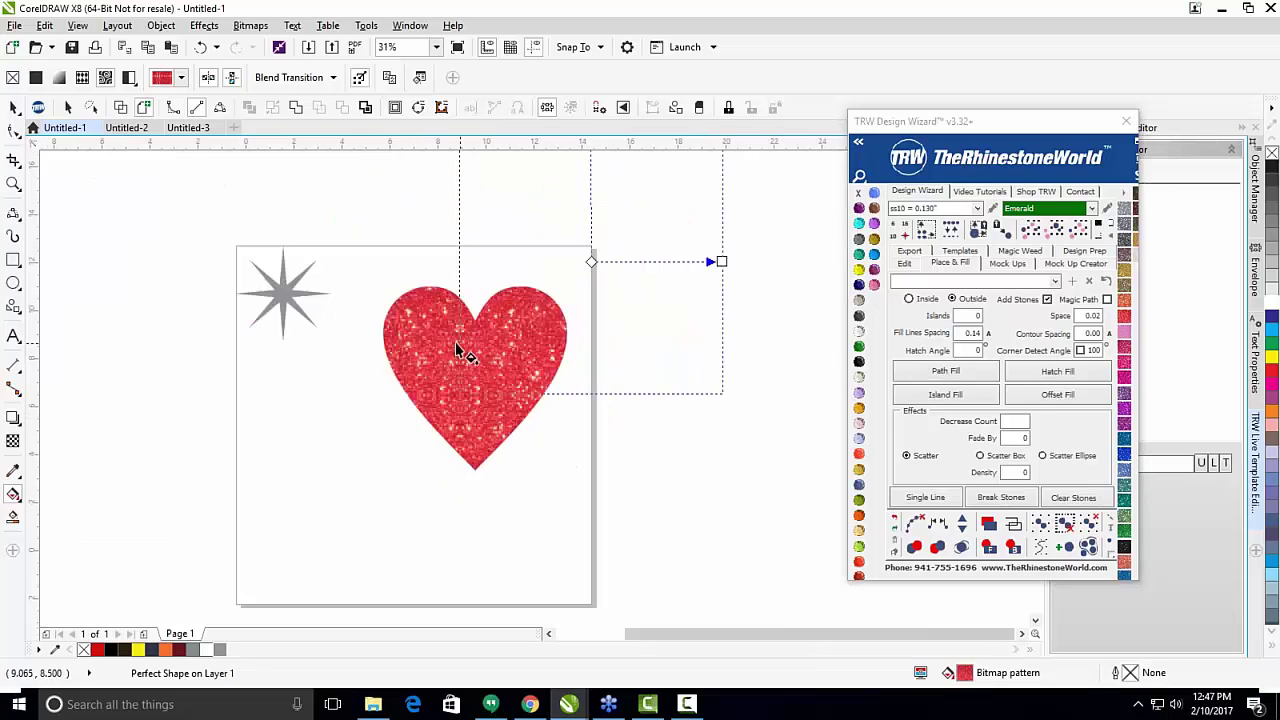
{"action": "scroll", "coordinate": [455, 380], "scroll_direction": "down", "scroll_amount": 2}
{"action": "scroll", "coordinate": [543, 394], "scroll_direction": "up", "scroll_amount": 2}
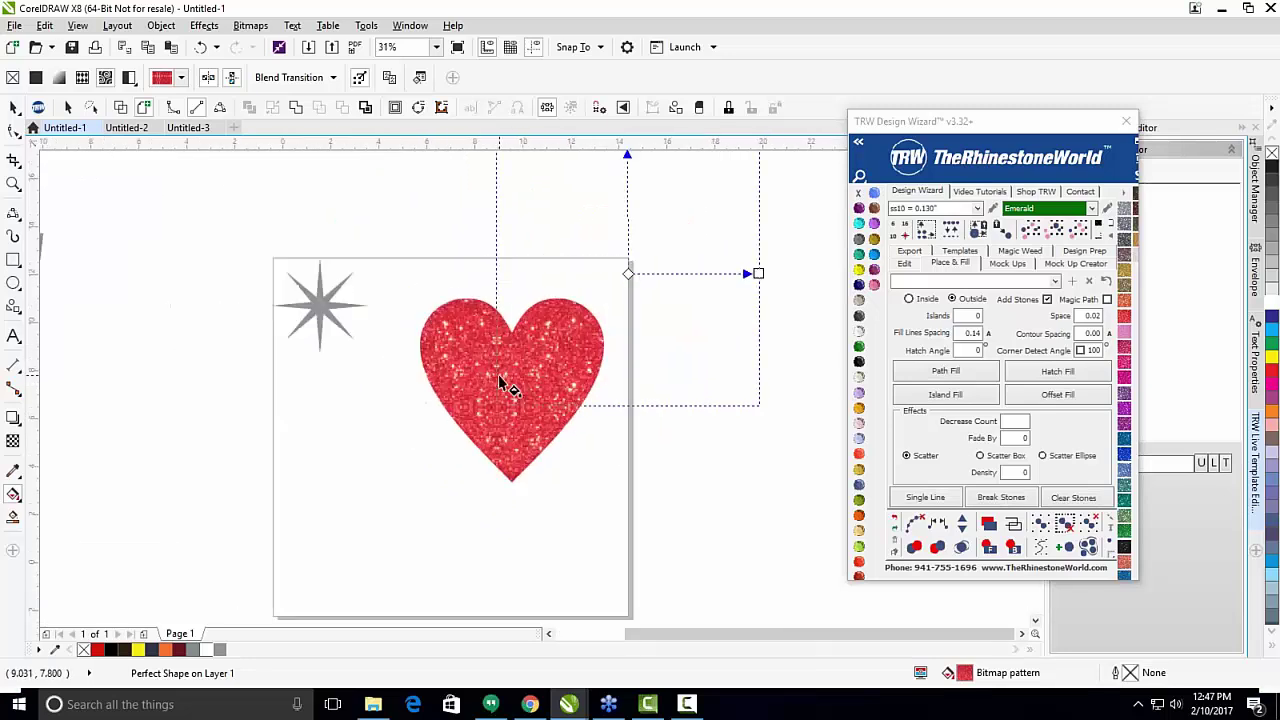
{"action": "scroll", "coordinate": [506, 380], "scroll_direction": "down", "scroll_amount": 2}
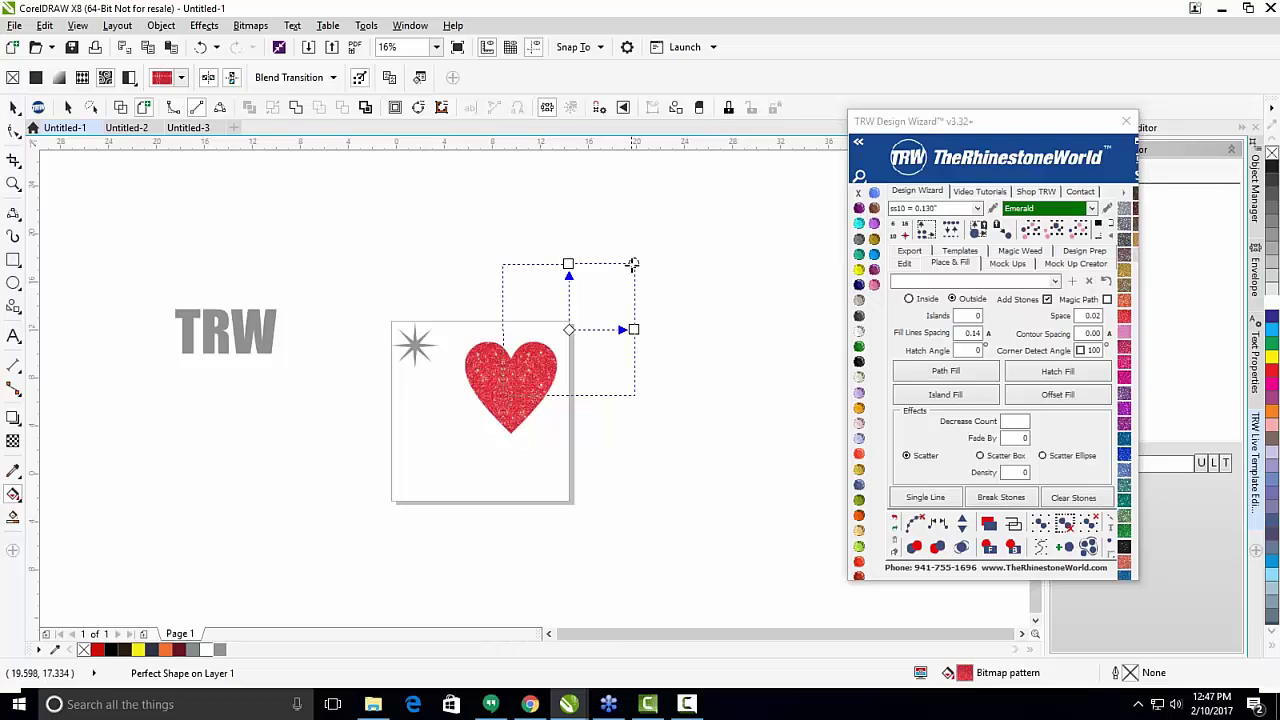
Drag the heart's pattern tile handle inward to make the glitter finer.
{"action": "left_click_drag", "start_coordinate": [632, 262], "coordinate": [570, 323]}
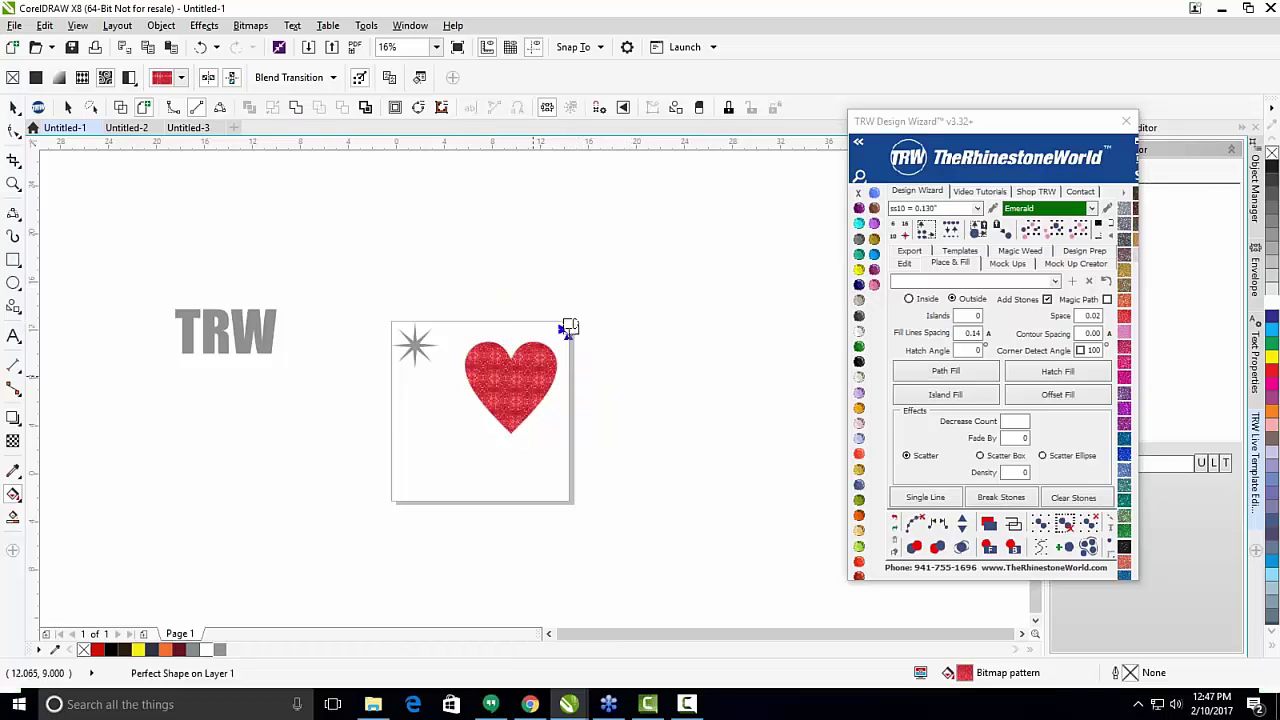
{"action": "scroll", "coordinate": [505, 390], "scroll_direction": "up", "scroll_amount": 3}
{"action": "scroll", "coordinate": [490, 386], "scroll_direction": "up", "scroll_amount": 2}
{"action": "scroll", "coordinate": [434, 386], "scroll_direction": "down", "scroll_amount": 2}
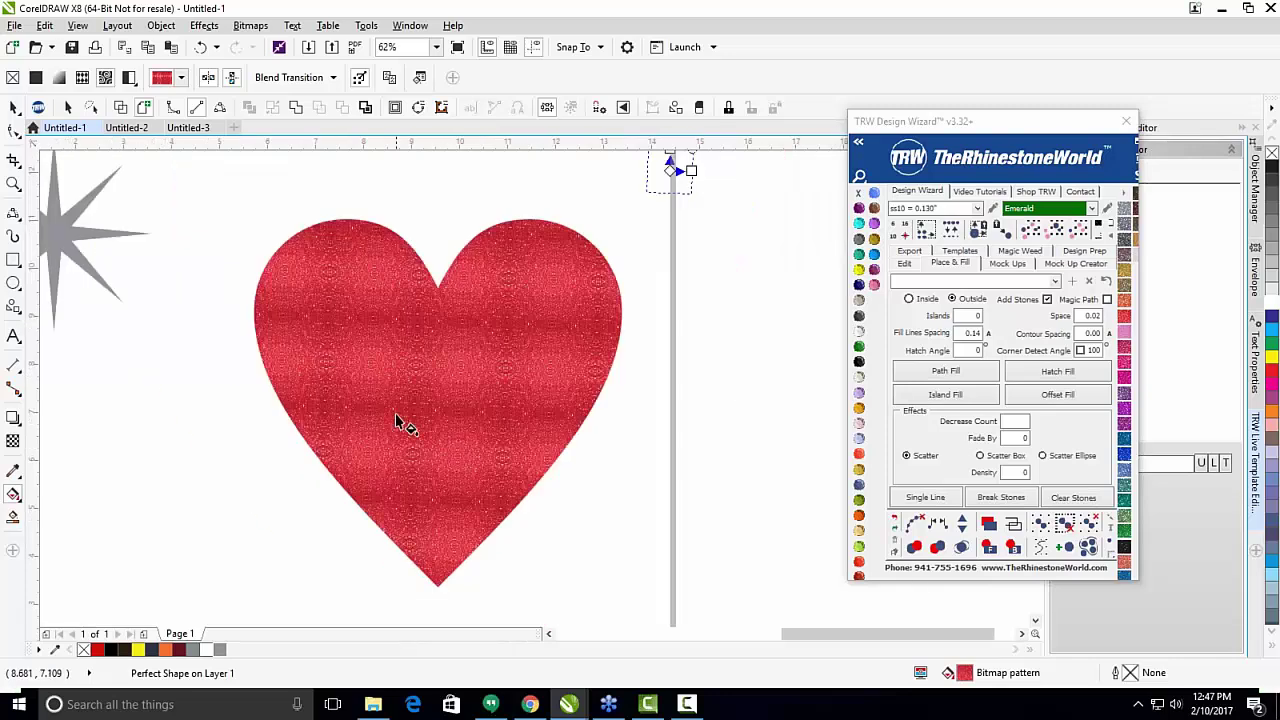
{"action": "scroll", "coordinate": [390, 410], "scroll_direction": "up", "scroll_amount": 2}
{"action": "scroll", "coordinate": [380, 368], "scroll_direction": "down", "scroll_amount": 2}
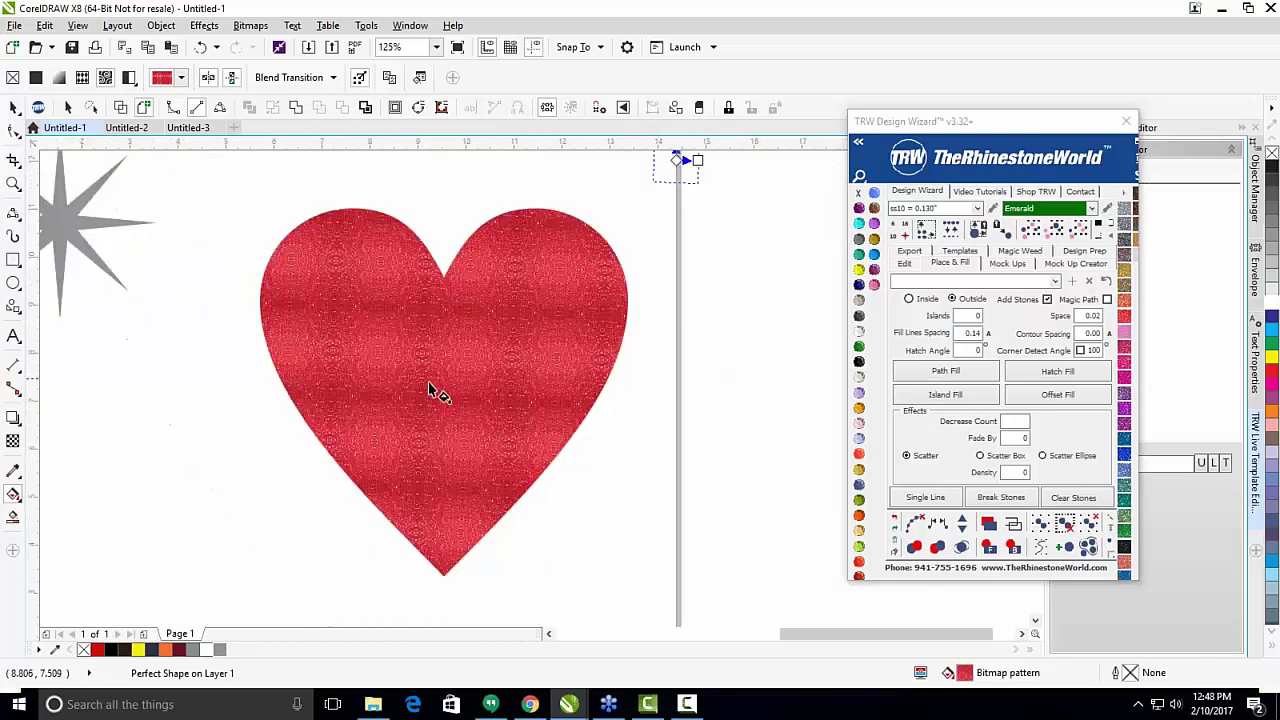
{"action": "key", "text": "space"}
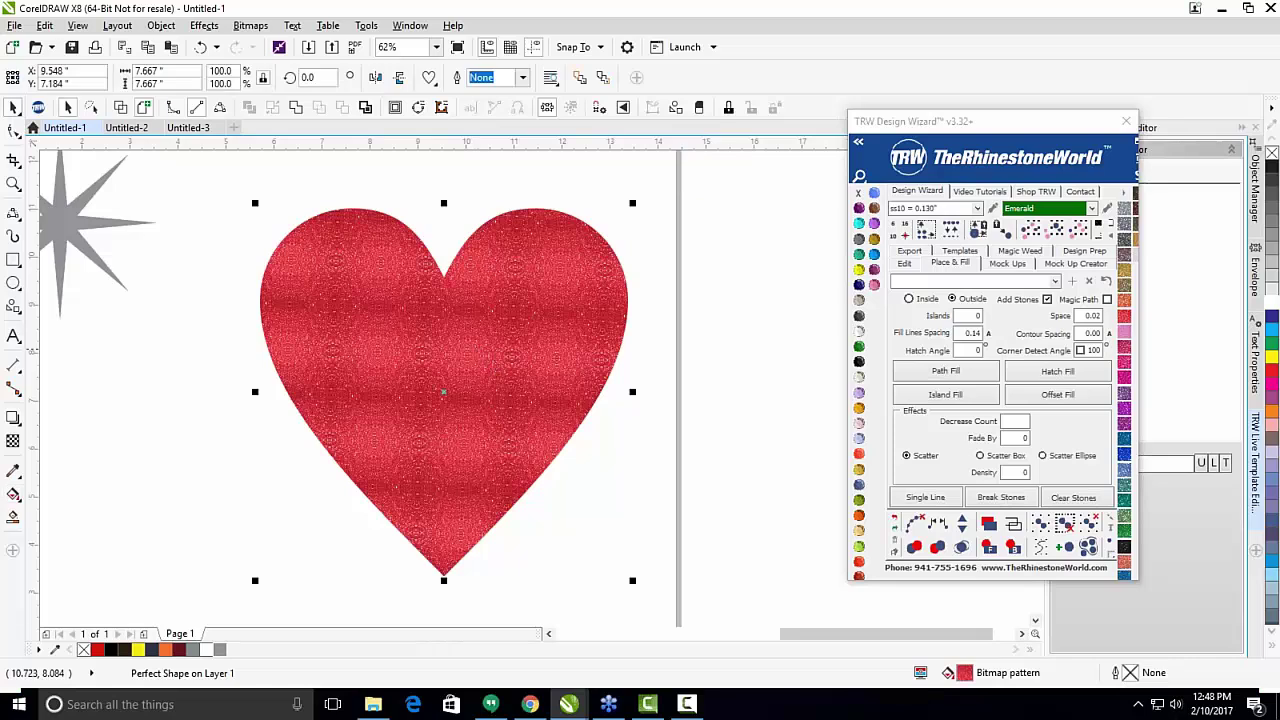
{"action": "scroll", "coordinate": [537, 348], "scroll_direction": "down", "scroll_amount": 2}
Straighten and resize the heart's glitter tile, then deselect the heart.
{"action": "key", "text": "g"}
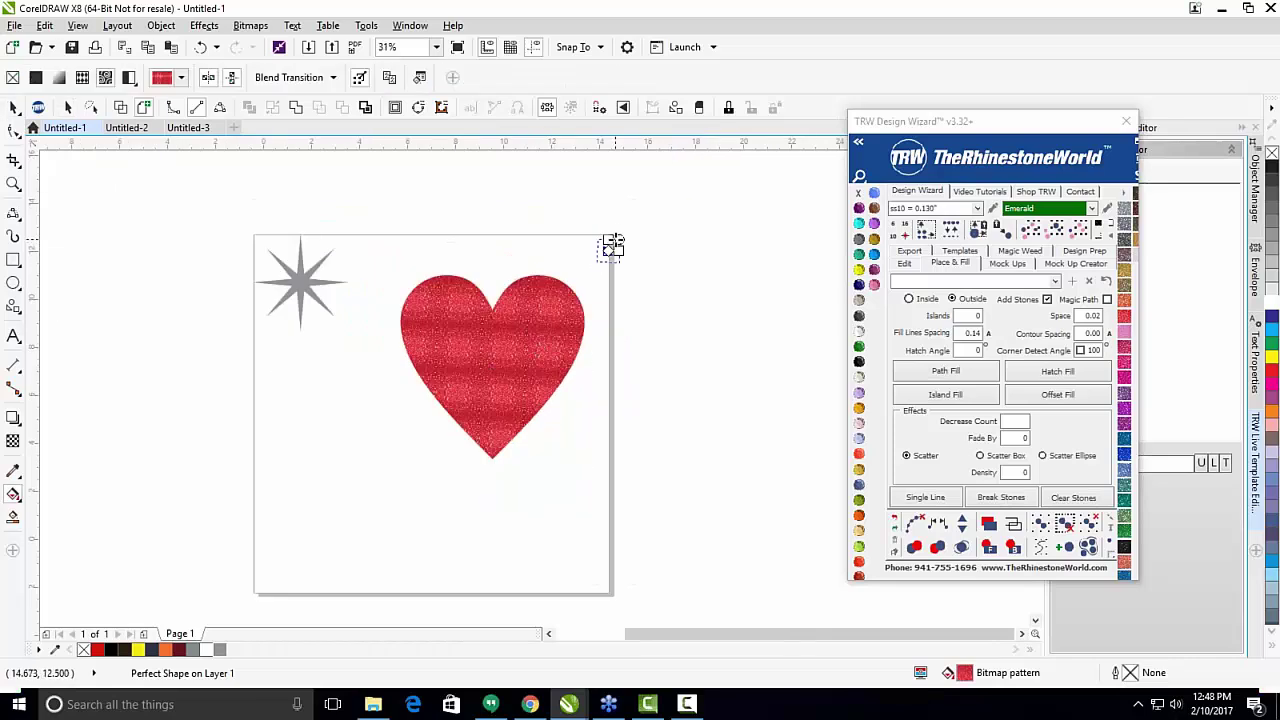
{"action": "left_click_drag", "start_coordinate": [617, 237], "coordinate": [648, 276]}
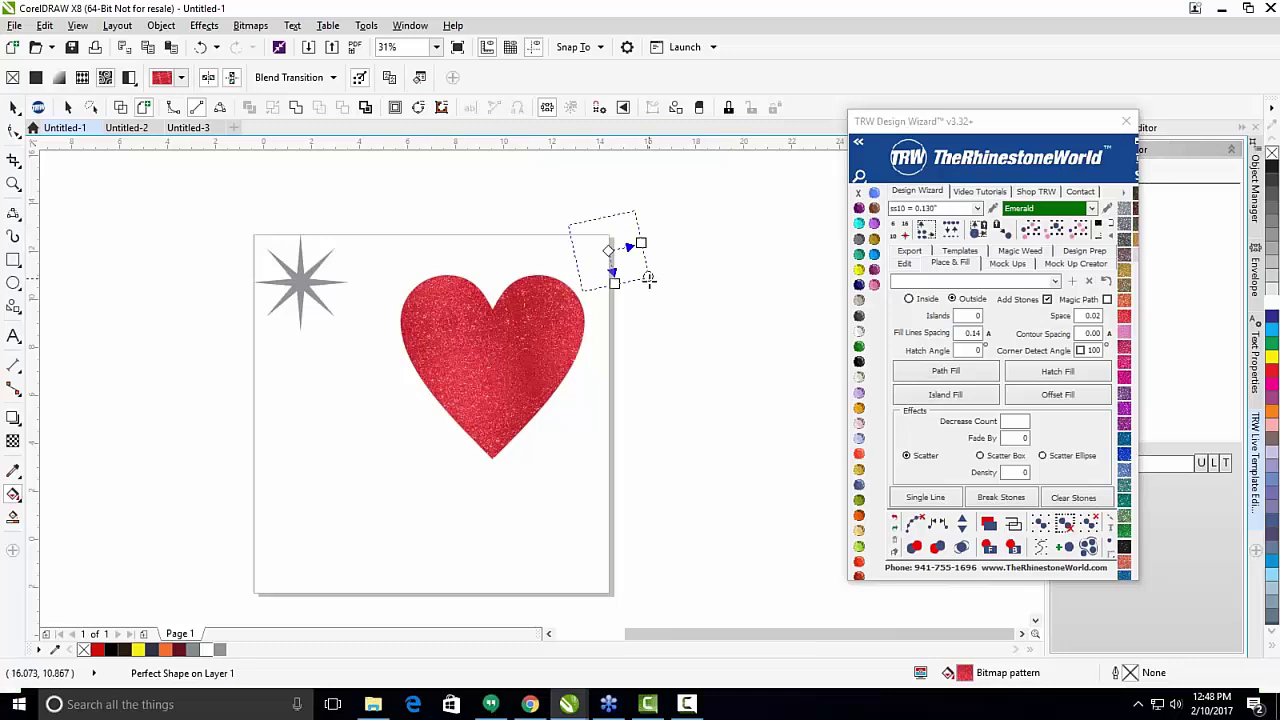
{"action": "left_click_drag", "start_coordinate": [647, 277], "coordinate": [585, 260]}
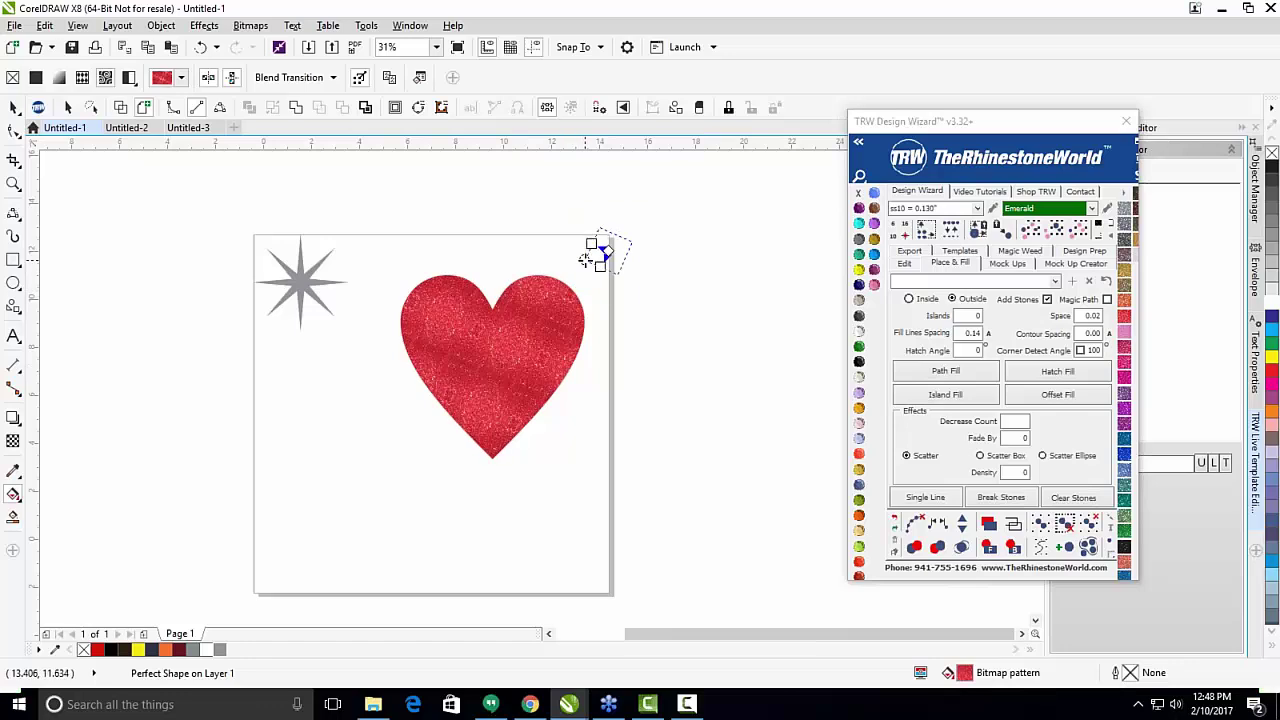
{"action": "key", "text": "space"}
{"action": "key", "text": "Escape"}
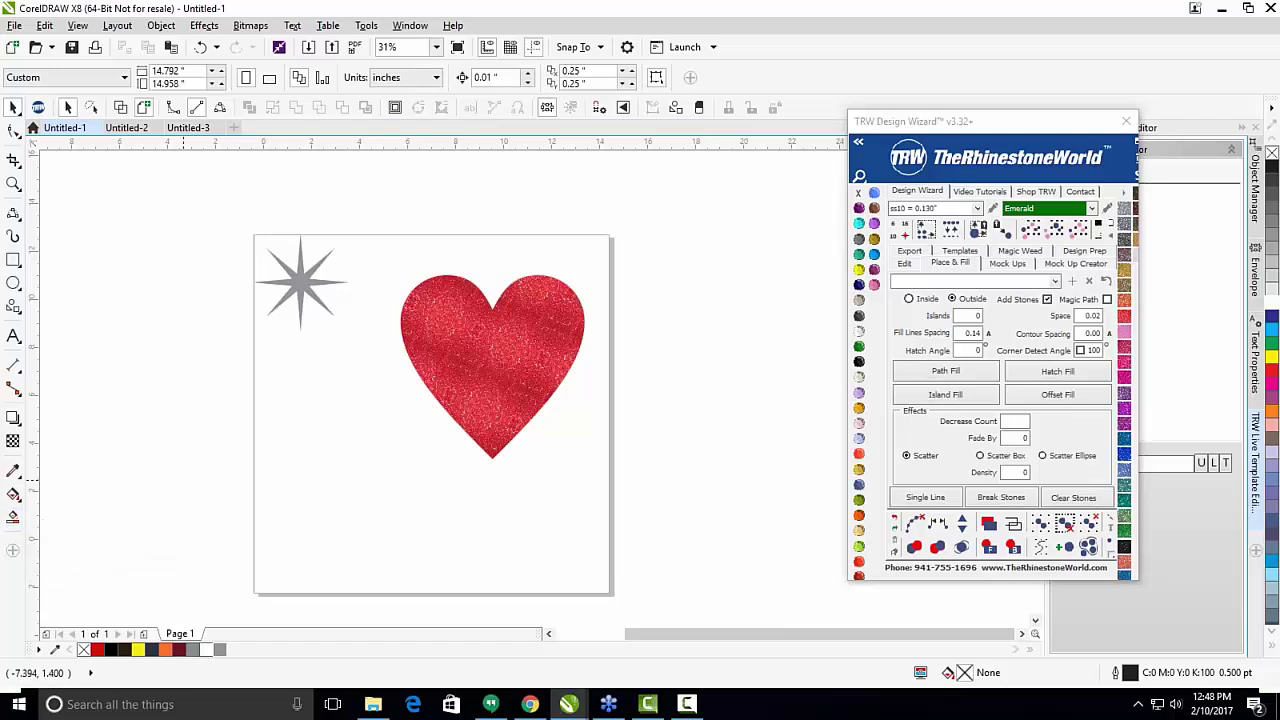
{"action": "scroll", "coordinate": [309, 278], "scroll_direction": "up", "scroll_amount": 2}
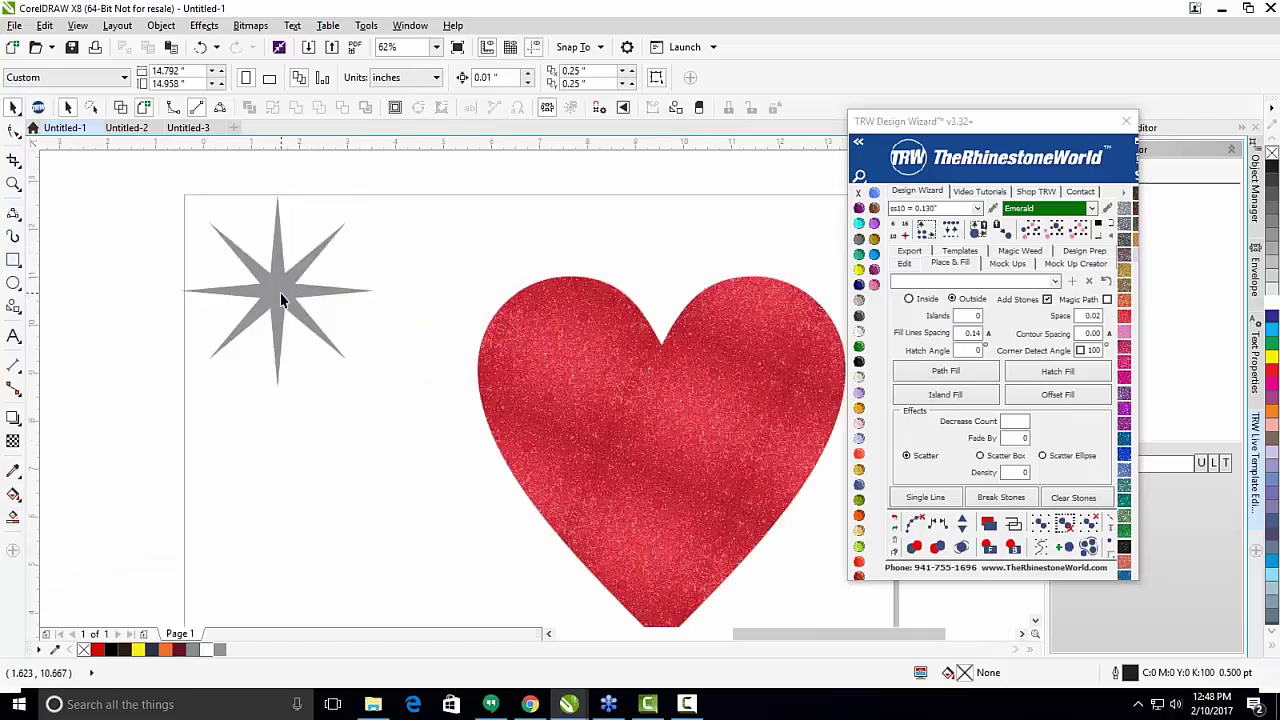
Draw a horizontal B-Spline line across the middle of the star.
{"action": "left_click", "coordinate": [13, 213]}
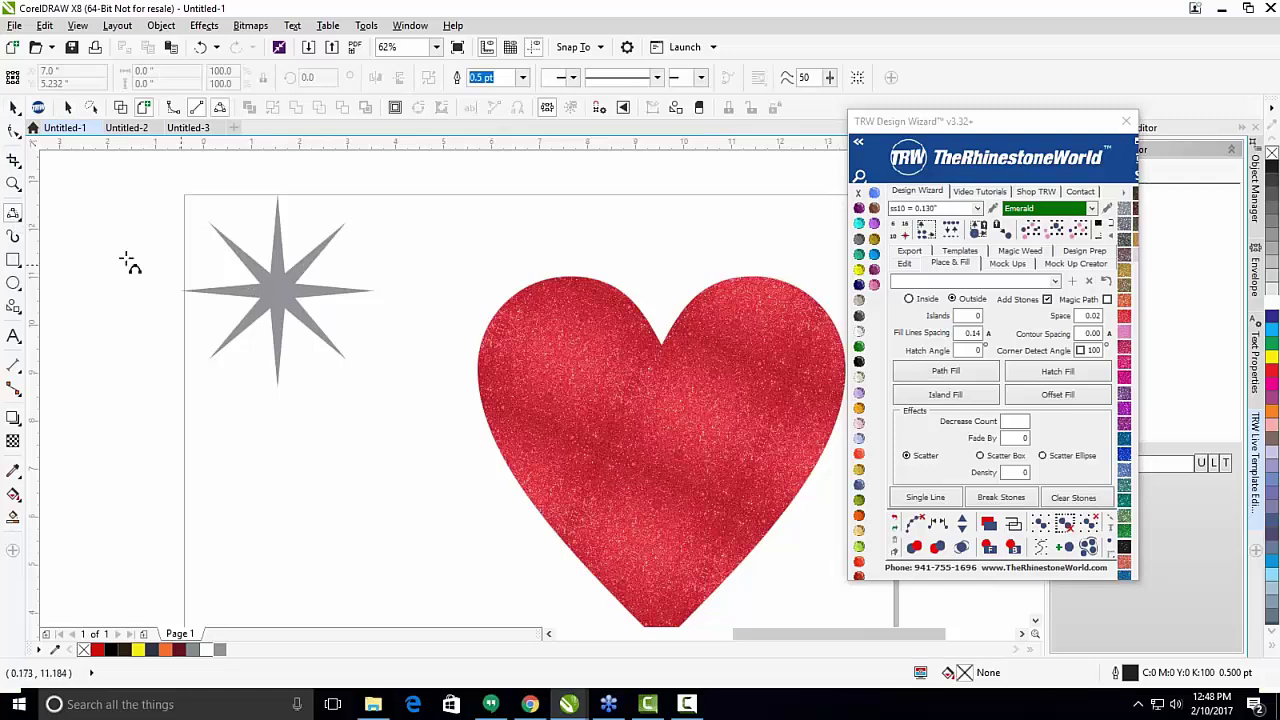
{"action": "left_click", "coordinate": [13, 215]}
{"action": "left_click", "coordinate": [120, 285]}
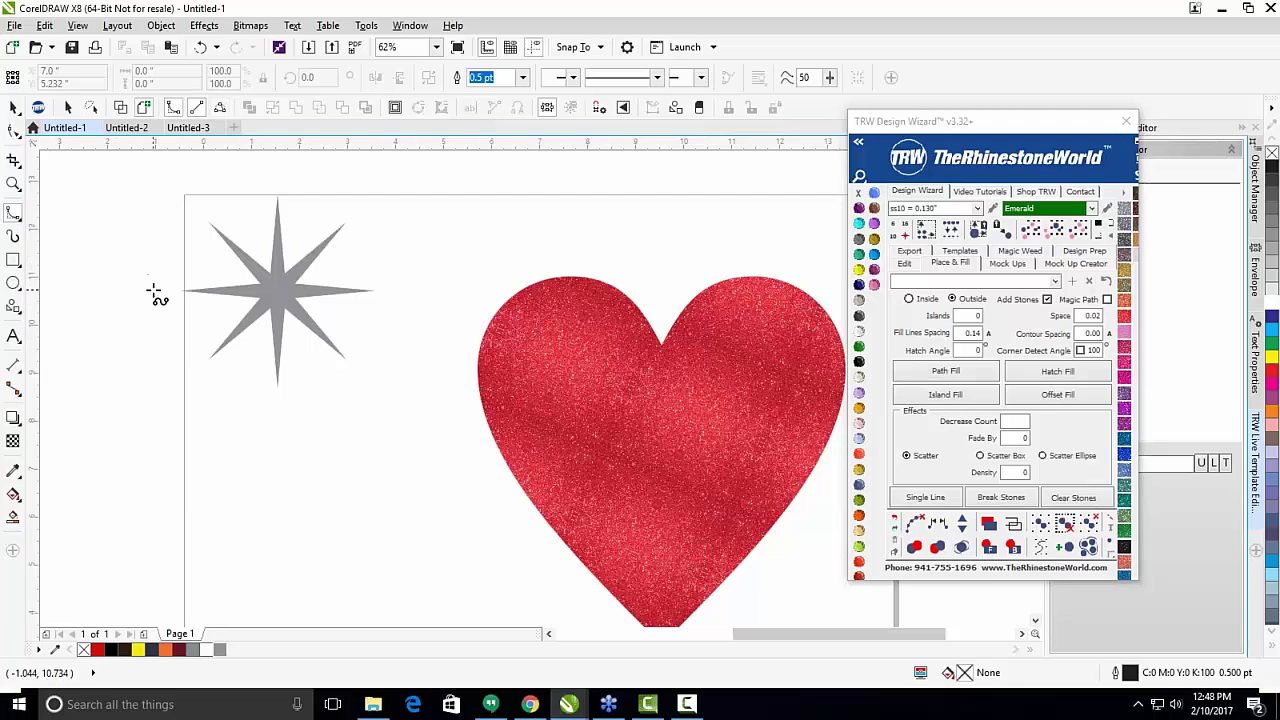
{"action": "left_click", "coordinate": [147, 289]}
{"action": "double_click", "coordinate": [433, 289]}
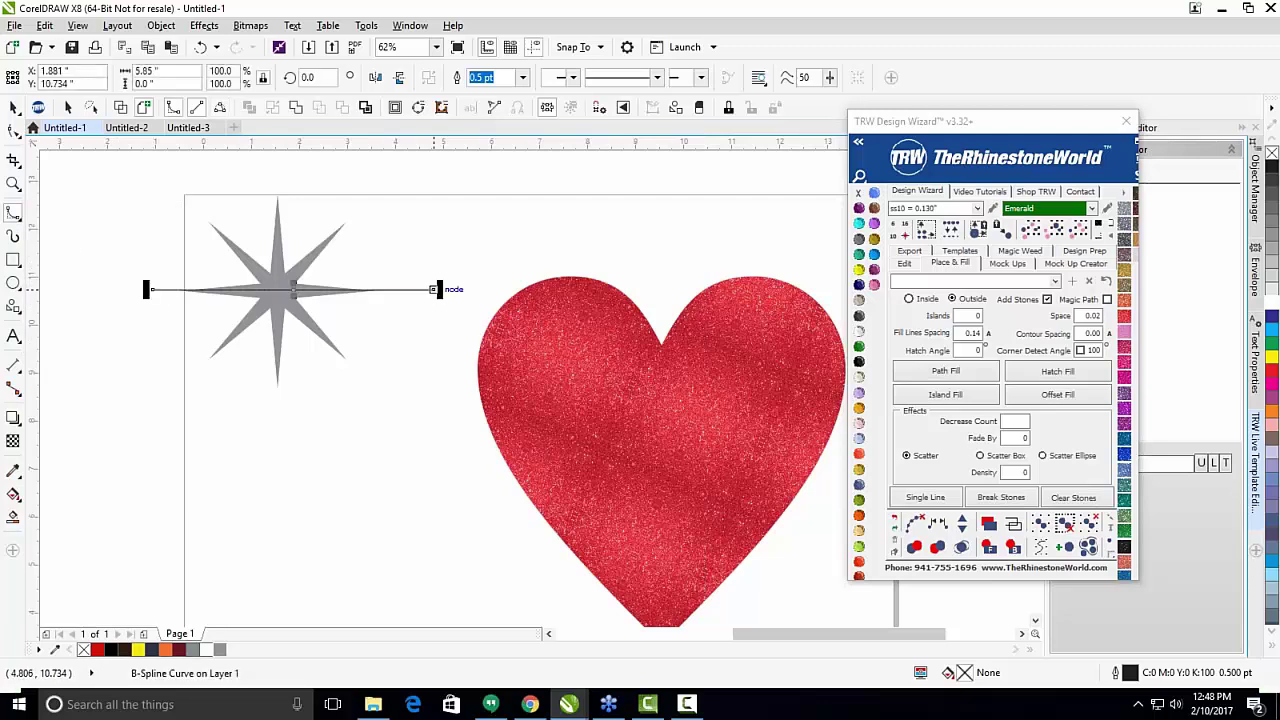
Smart Fill the star's upper half, then its lower half in C83 M59 Y0 K0 blue.
{"action": "left_click", "coordinate": [13, 518]}
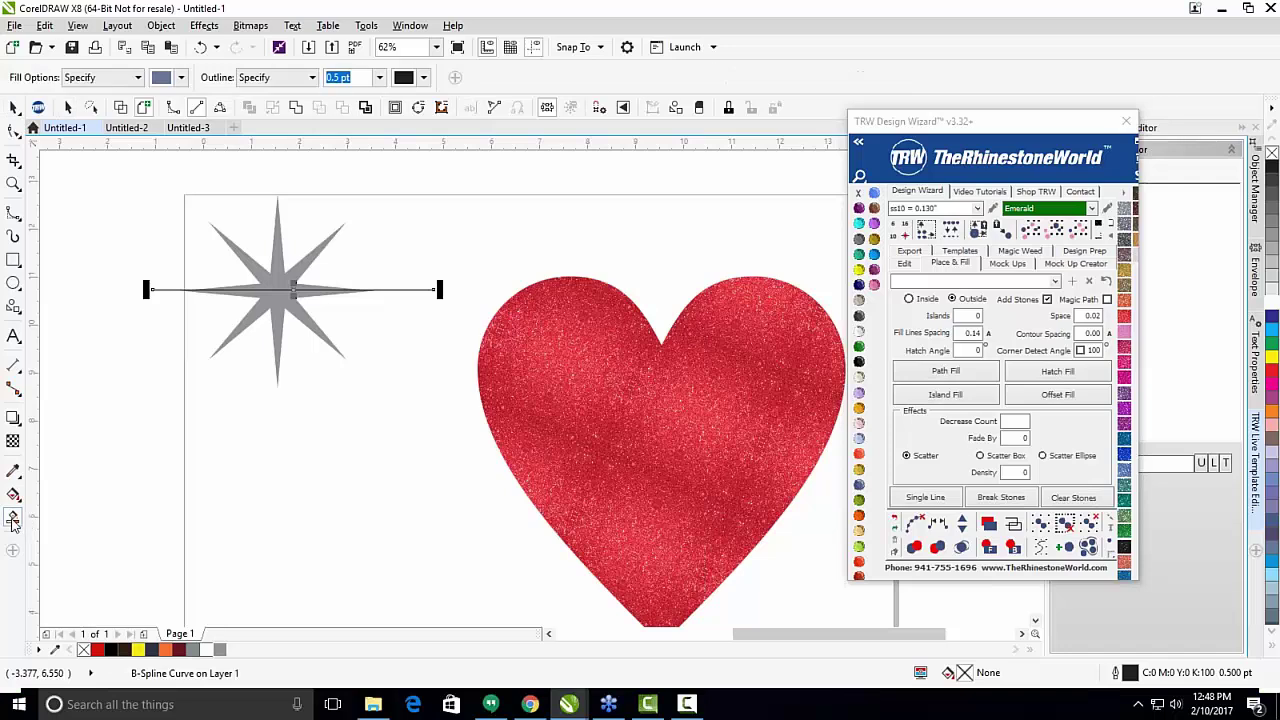
{"action": "left_click", "coordinate": [278, 282]}
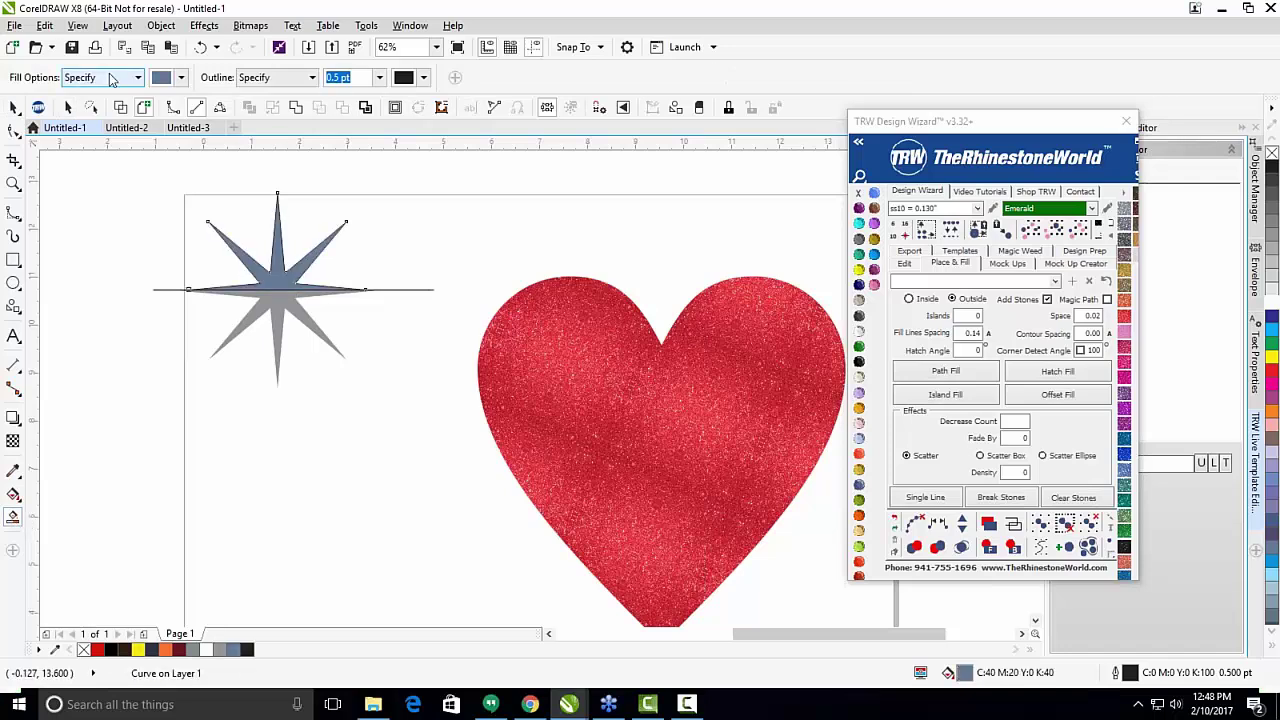
{"action": "left_click", "coordinate": [182, 78]}
{"action": "left_click", "coordinate": [255, 152]}
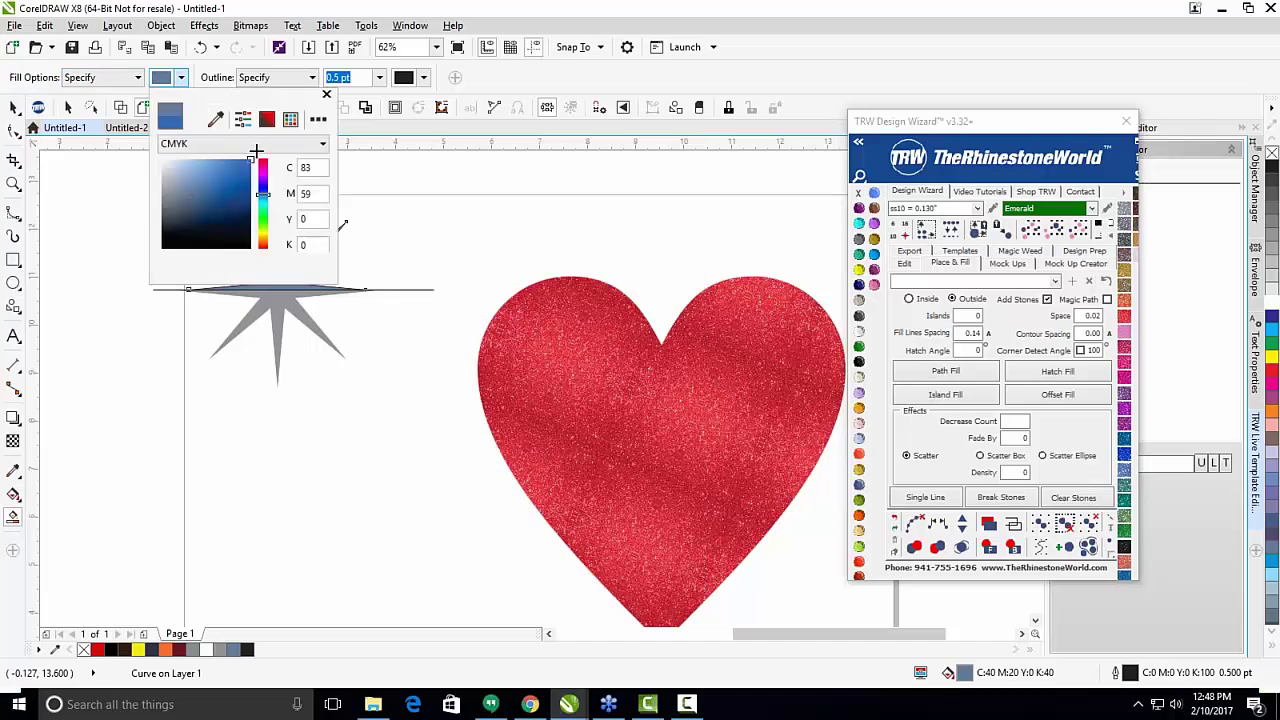
{"action": "left_click", "coordinate": [378, 213]}
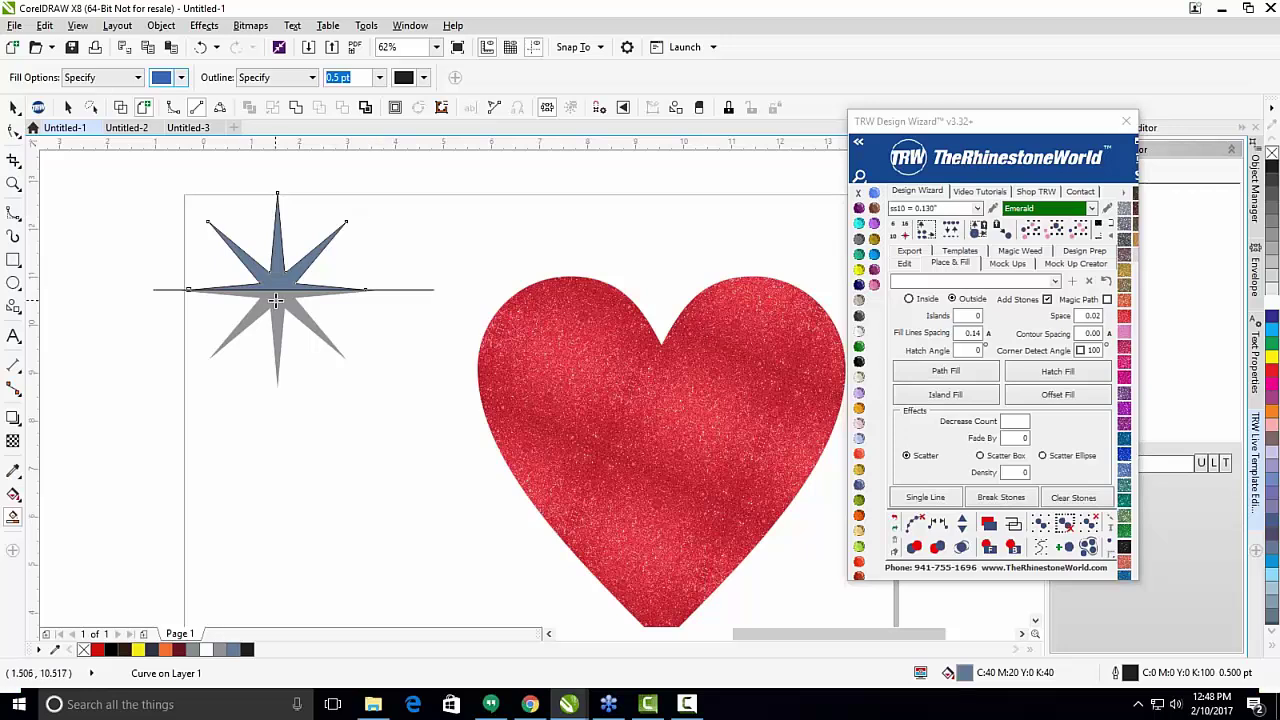
{"action": "left_click", "coordinate": [276, 301]}
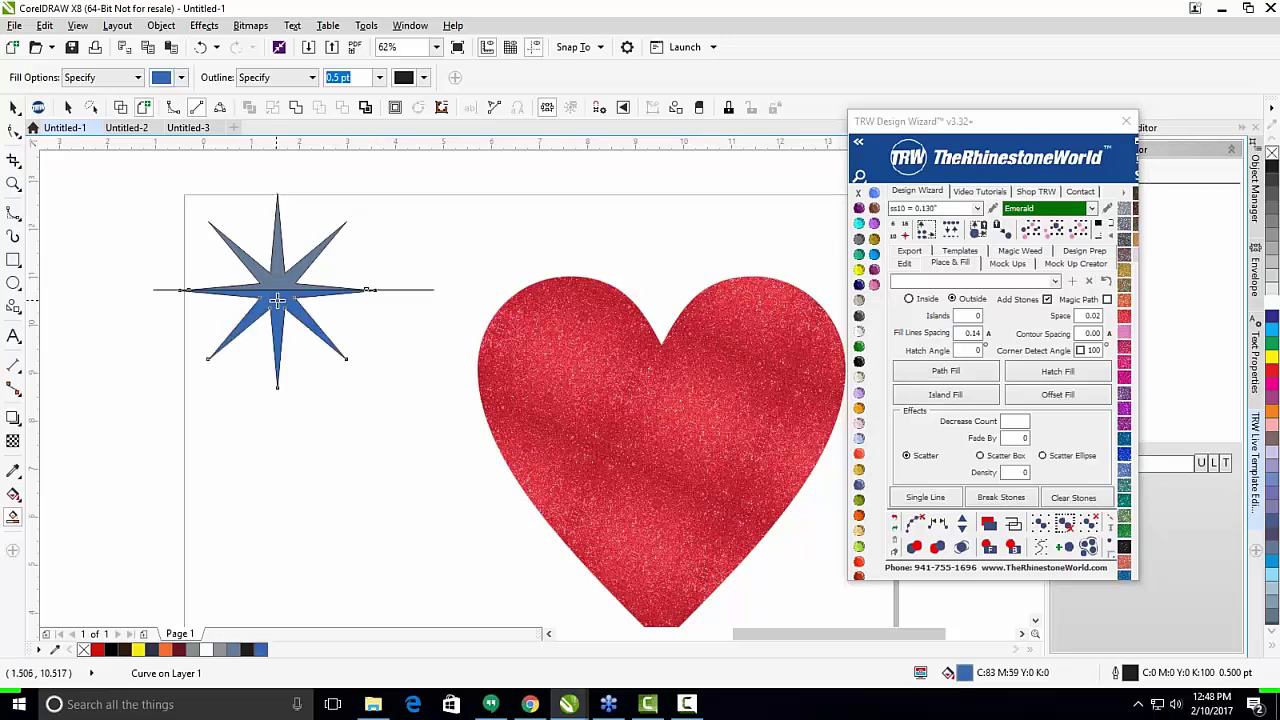
{"action": "key", "text": "space"}
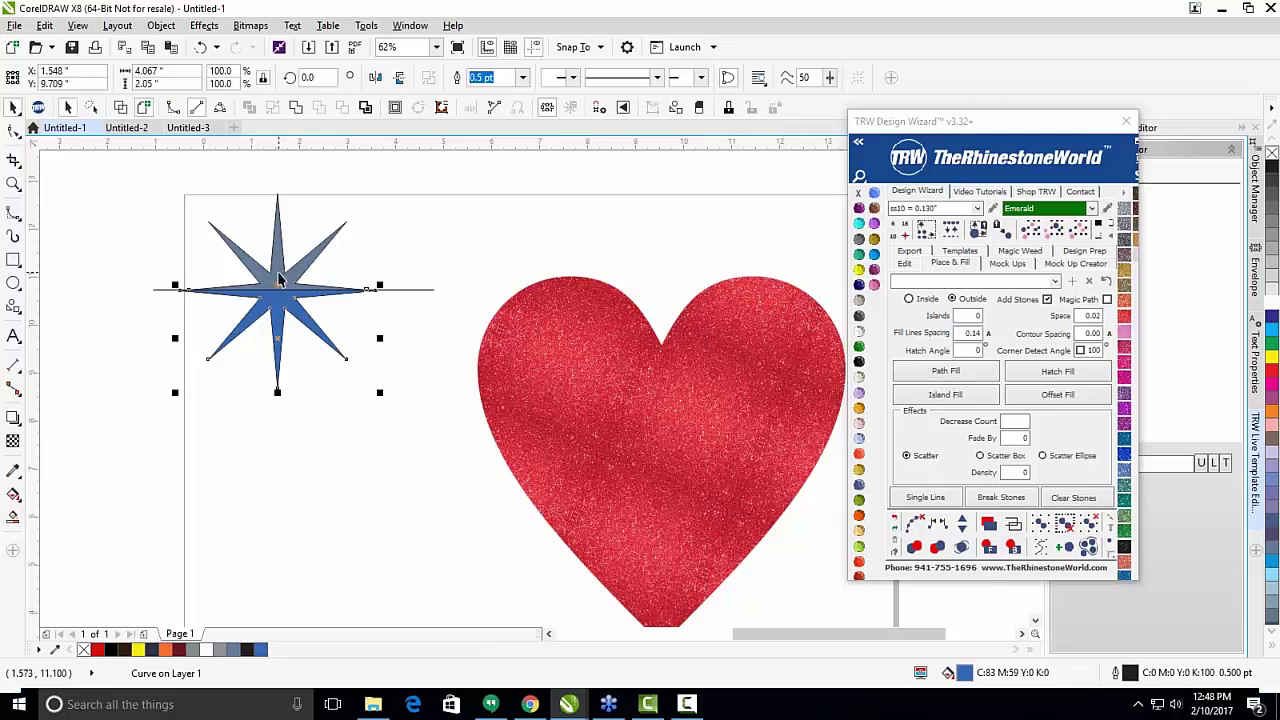
Drag the blue star straight down below the grey star.
{"action": "left_click_drag", "start_coordinate": [279, 279], "coordinate": [279, 501]}
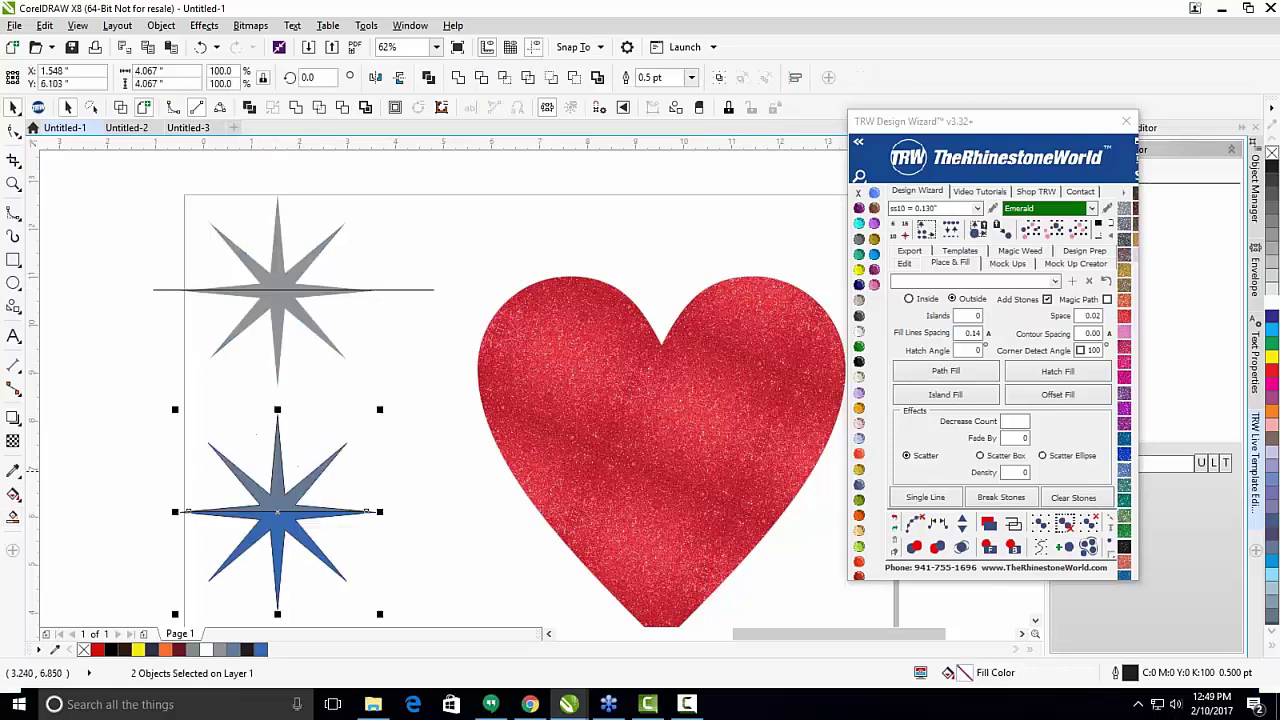
{"action": "left_click", "coordinate": [320, 491]}
{"action": "scroll", "coordinate": [277, 486], "scroll_direction": "down", "scroll_amount": 2}
{"action": "scroll", "coordinate": [283, 471], "scroll_direction": "up", "scroll_amount": 3}
{"action": "scroll", "coordinate": [283, 432], "scroll_direction": "down", "scroll_amount": 3}
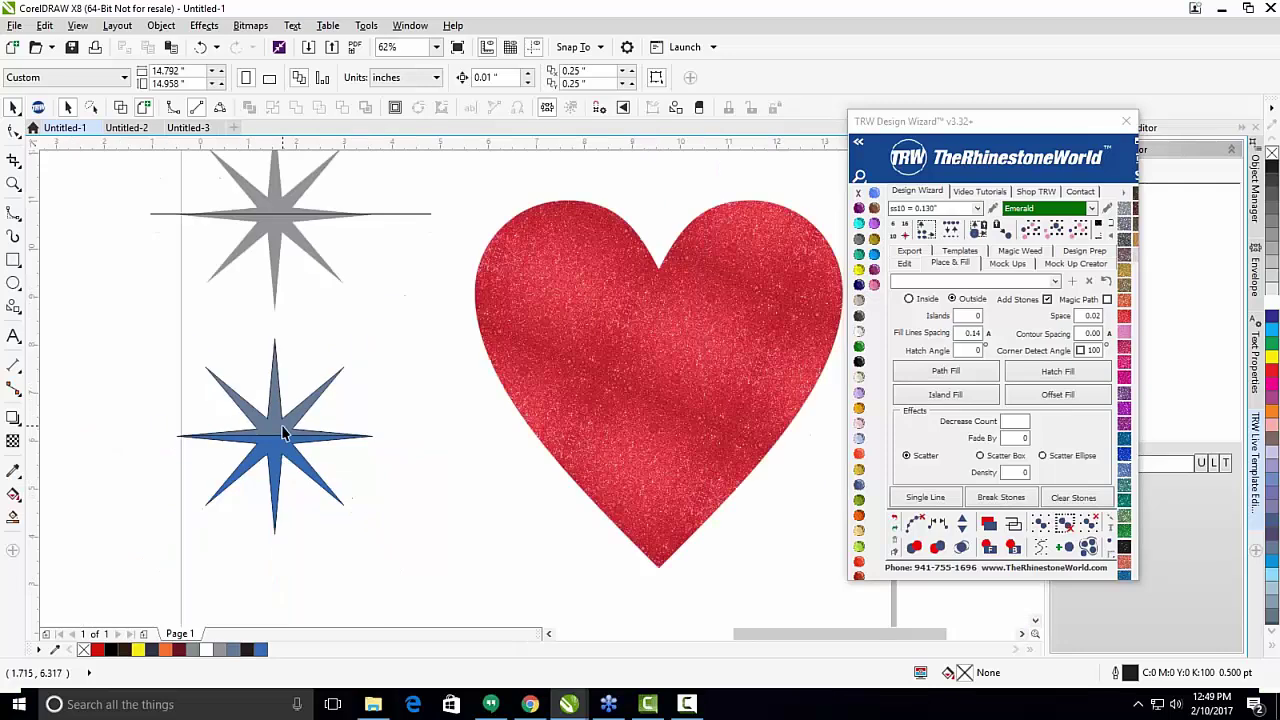
{"action": "left_click", "coordinate": [283, 432]}
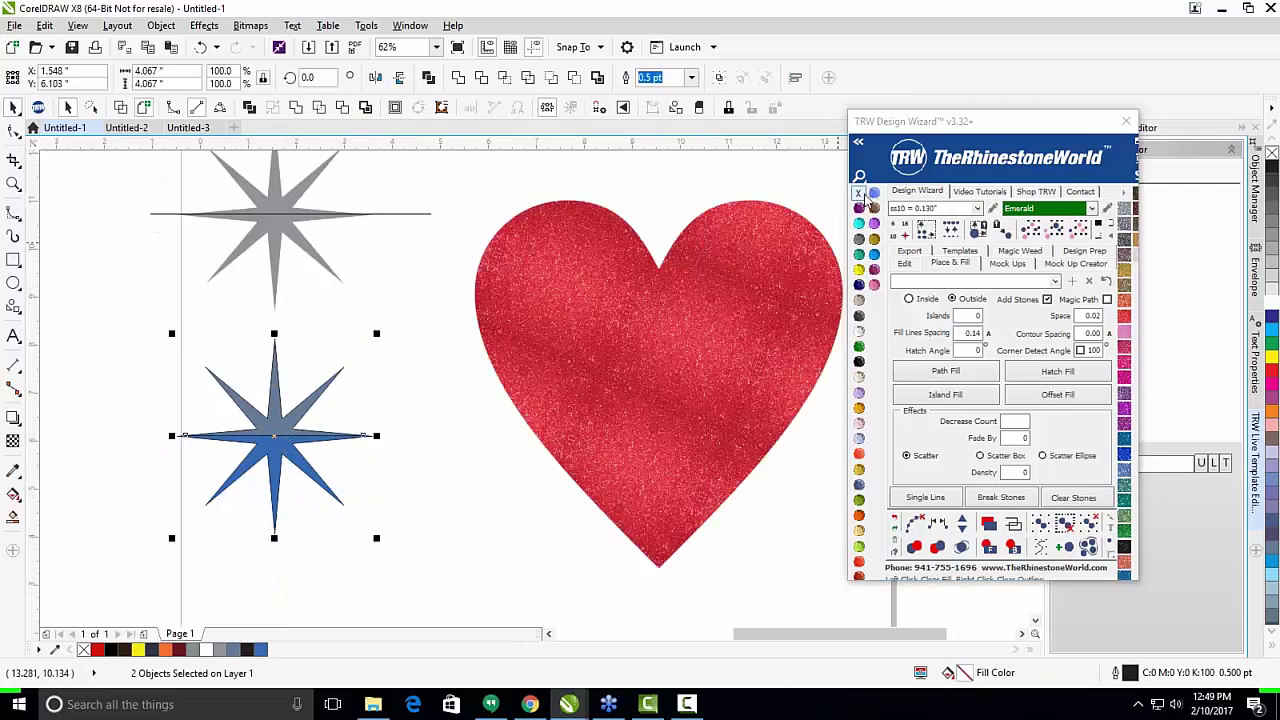
{"action": "left_click", "coordinate": [420, 420]}
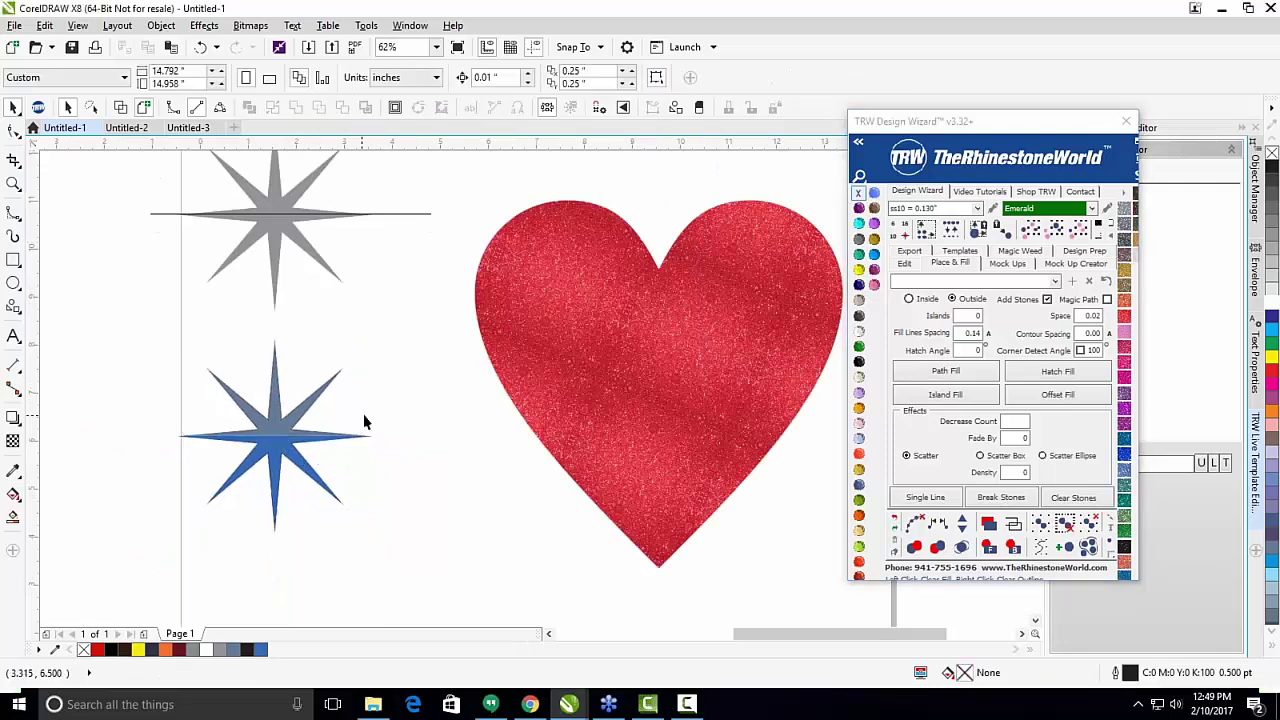
{"action": "scroll", "coordinate": [311, 437], "scroll_direction": "down", "scroll_amount": 2}
{"action": "scroll", "coordinate": [310, 436], "scroll_direction": "up", "scroll_amount": 2}
{"action": "scroll", "coordinate": [310, 436], "scroll_direction": "down", "scroll_amount": 2}
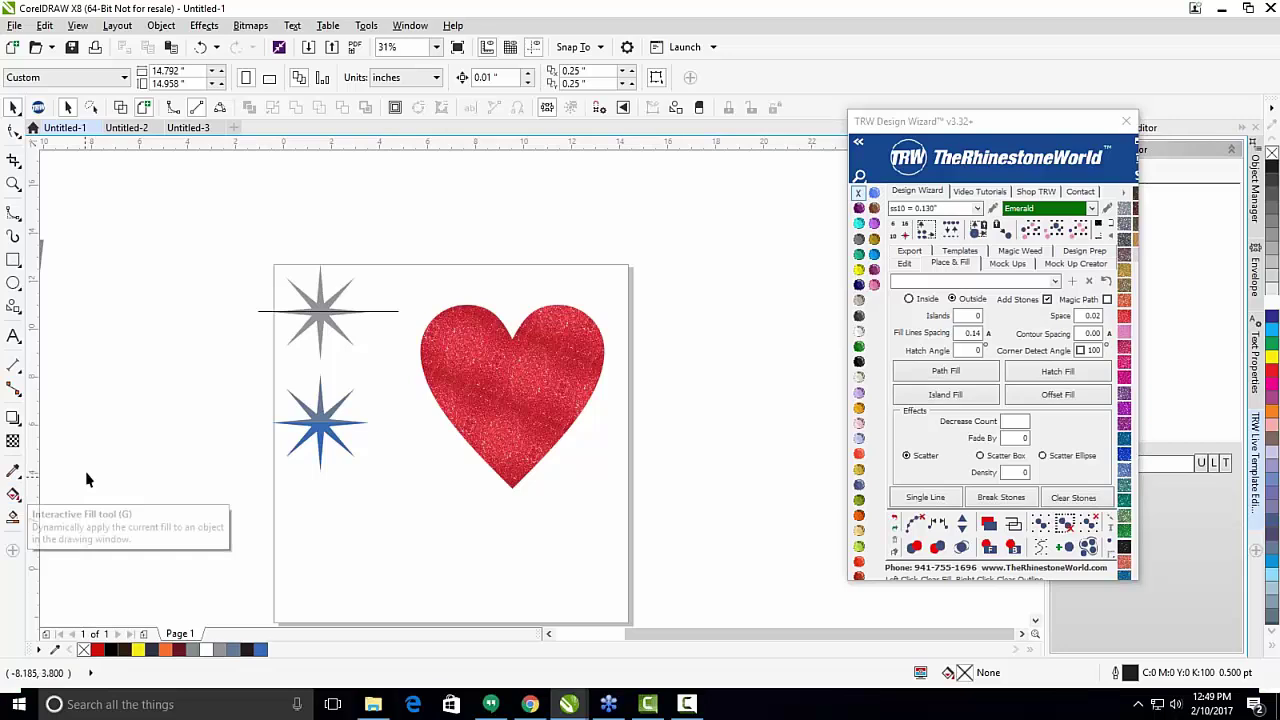
Move the TRW Design Wizard window left to reveal the Live Template Editor.
{"action": "scroll", "coordinate": [365, 420], "scroll_direction": "down", "scroll_amount": 3}
{"action": "scroll", "coordinate": [365, 420], "scroll_direction": "up", "scroll_amount": 1}
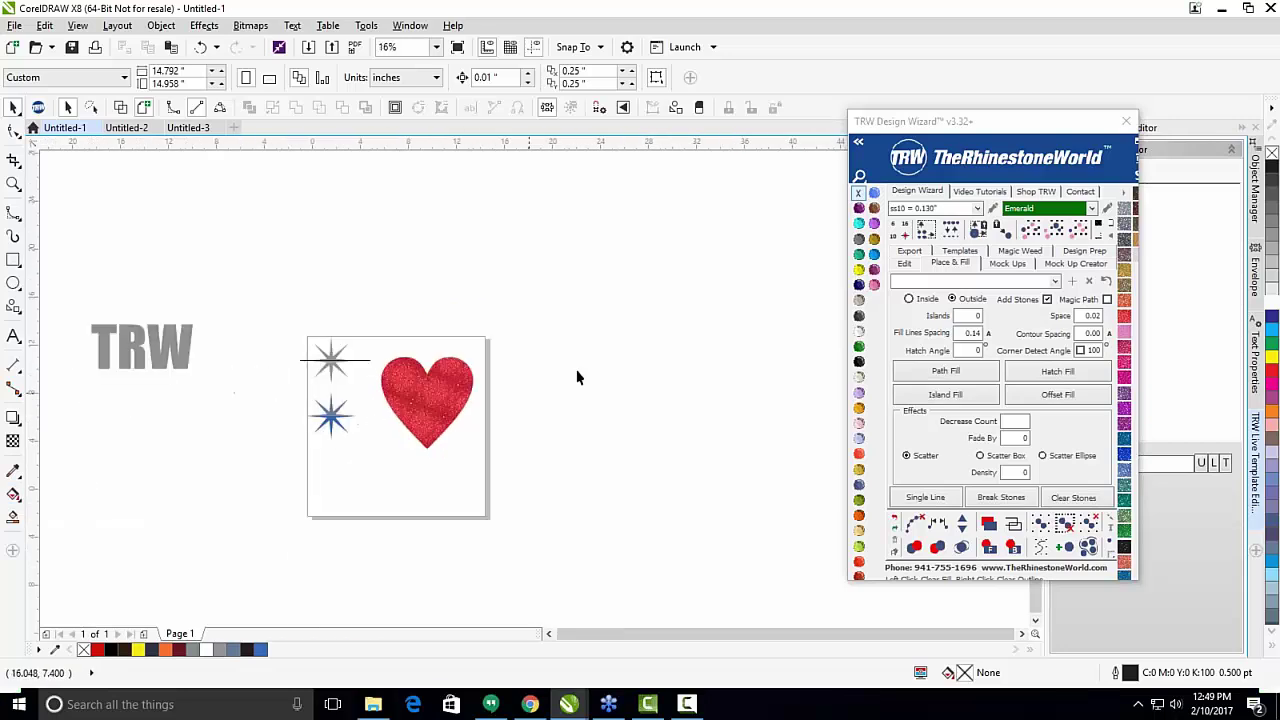
{"action": "left_click", "coordinate": [980, 121]}
{"action": "left_click_drag", "start_coordinate": [980, 121], "coordinate": [875, 150]}
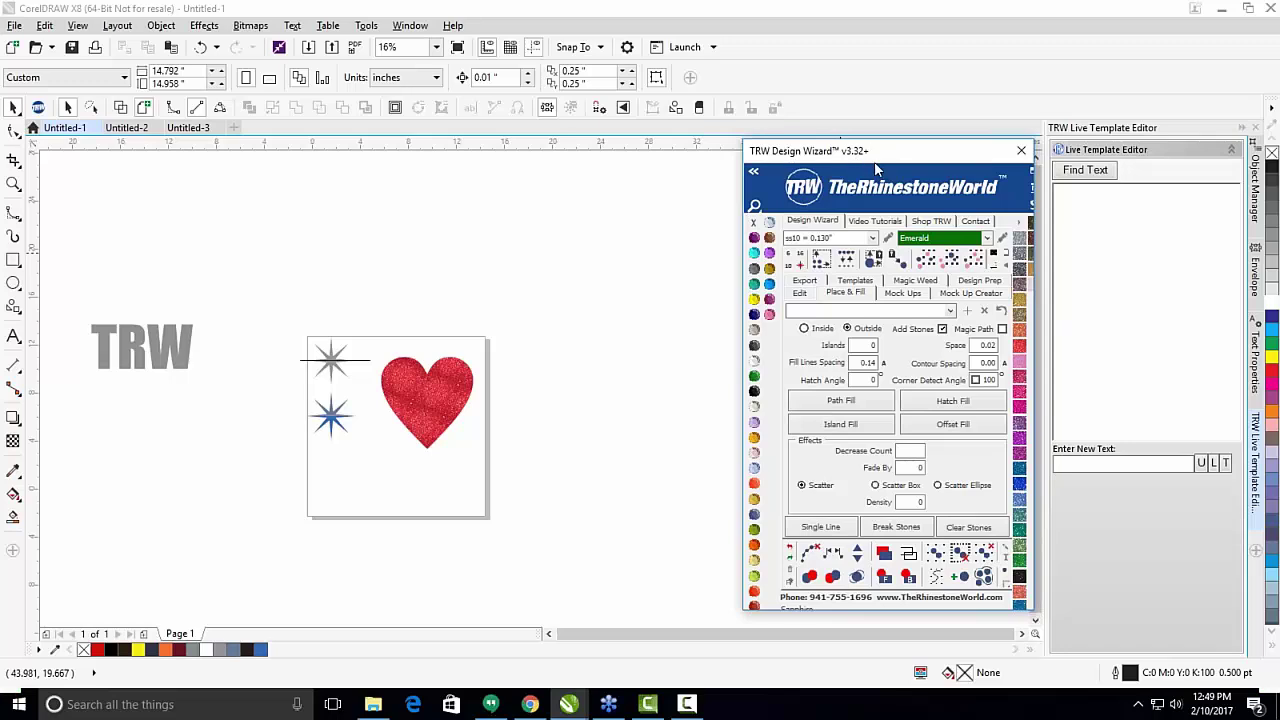
Switch the TRW Design Wizard to its Mock Up Creator tab.
{"action": "left_click", "coordinate": [985, 294]}
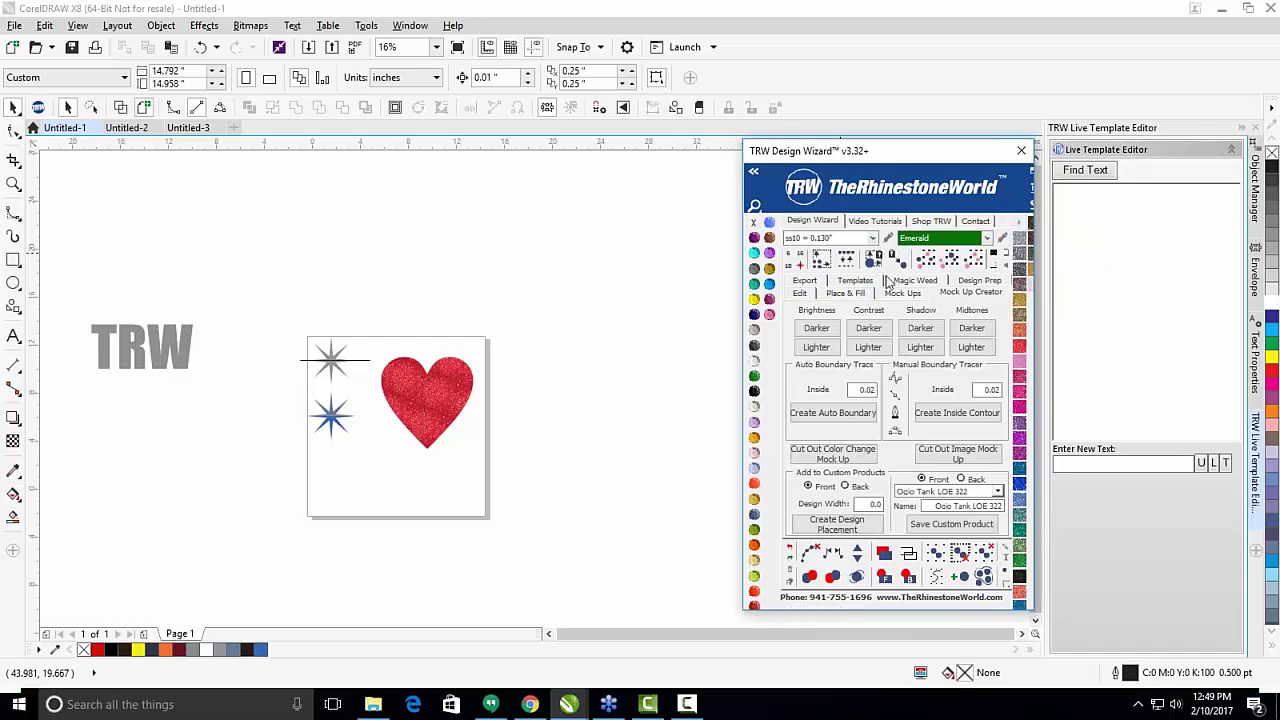
{"action": "left_click", "coordinate": [1088, 170]}
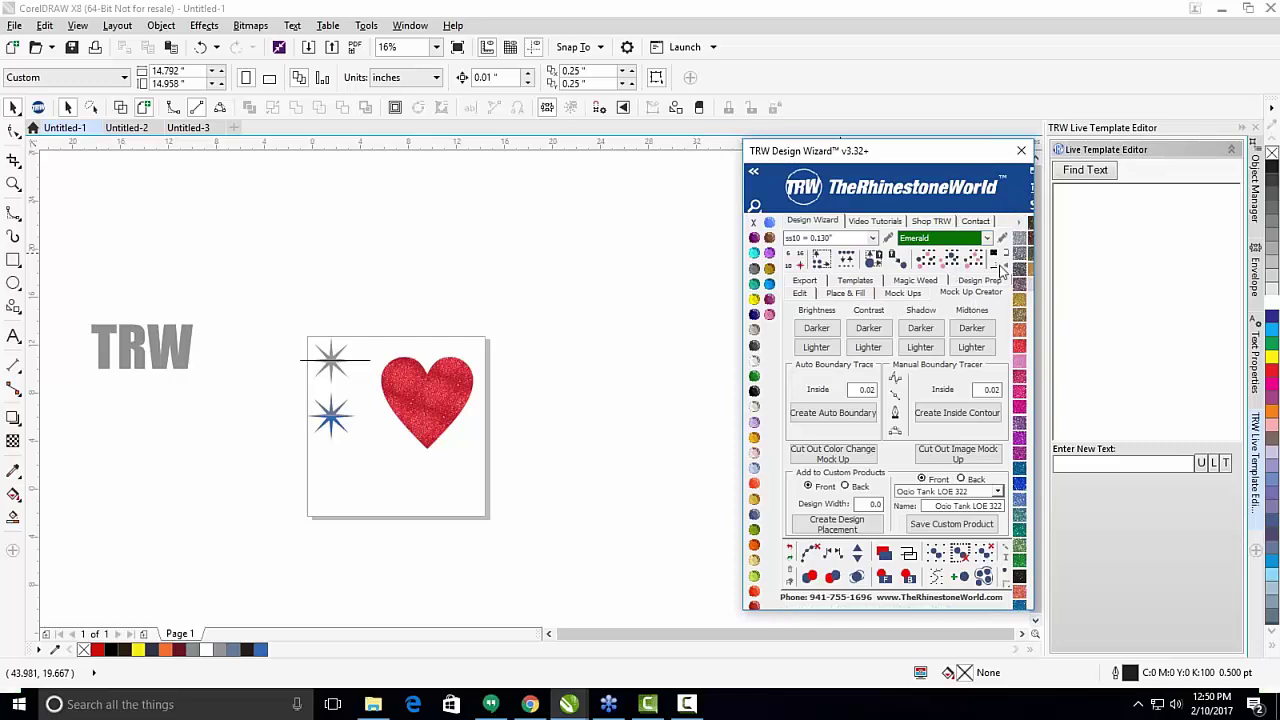
Bring up the Untitled-3 document showing the plain white T-shirt mock-up.
{"action": "left_click", "coordinate": [526, 340]}
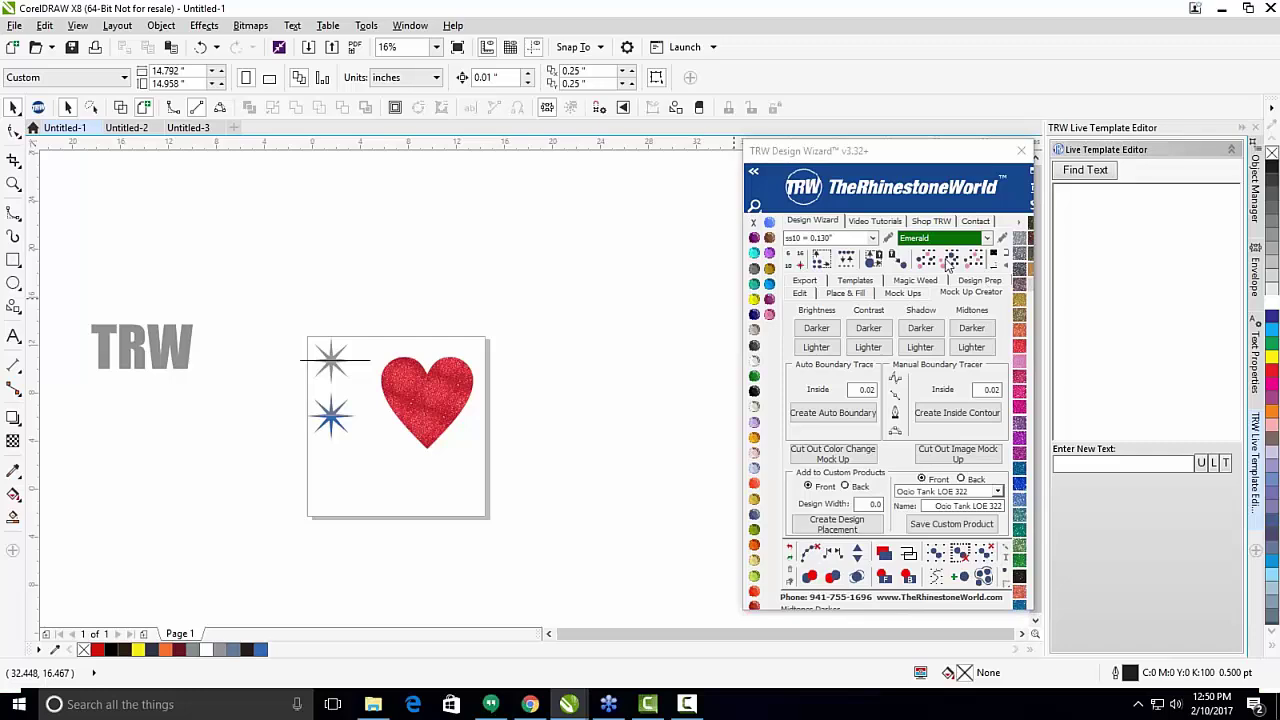
{"action": "left_click", "coordinate": [126, 127]}
{"action": "left_click", "coordinate": [188, 127]}
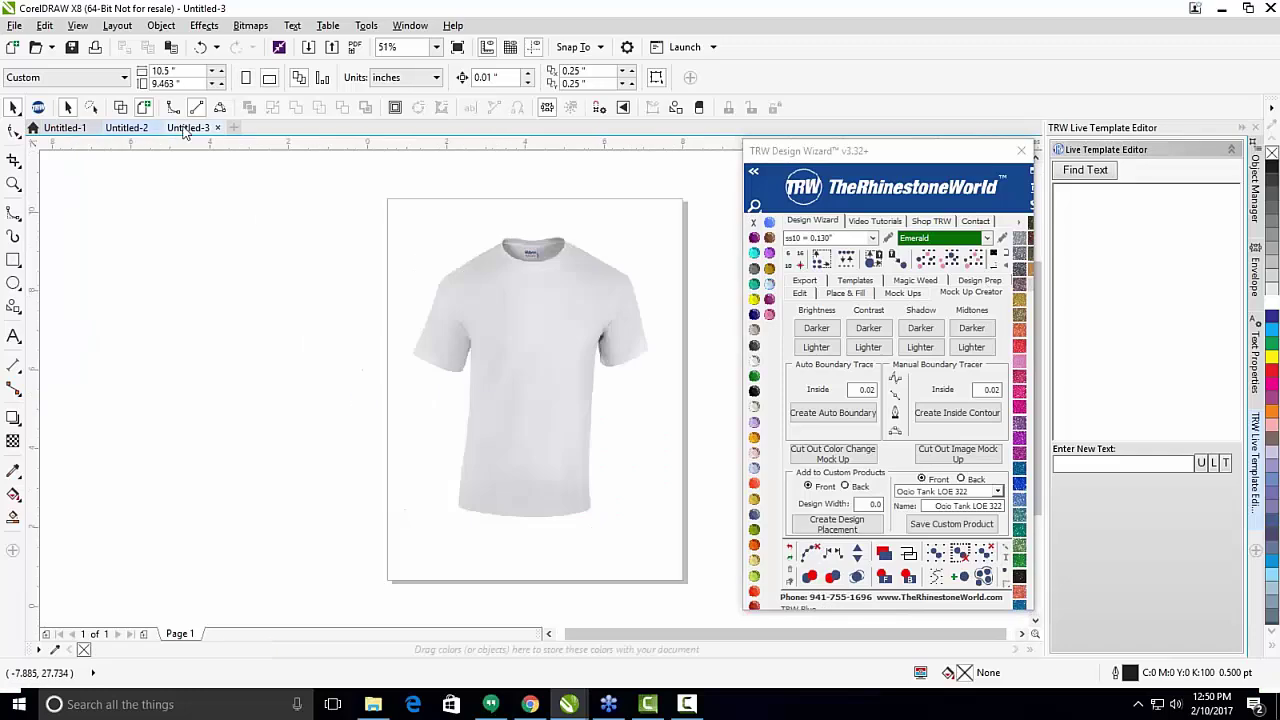
{"action": "scroll", "coordinate": [461, 291], "scroll_direction": "up", "scroll_amount": 1}
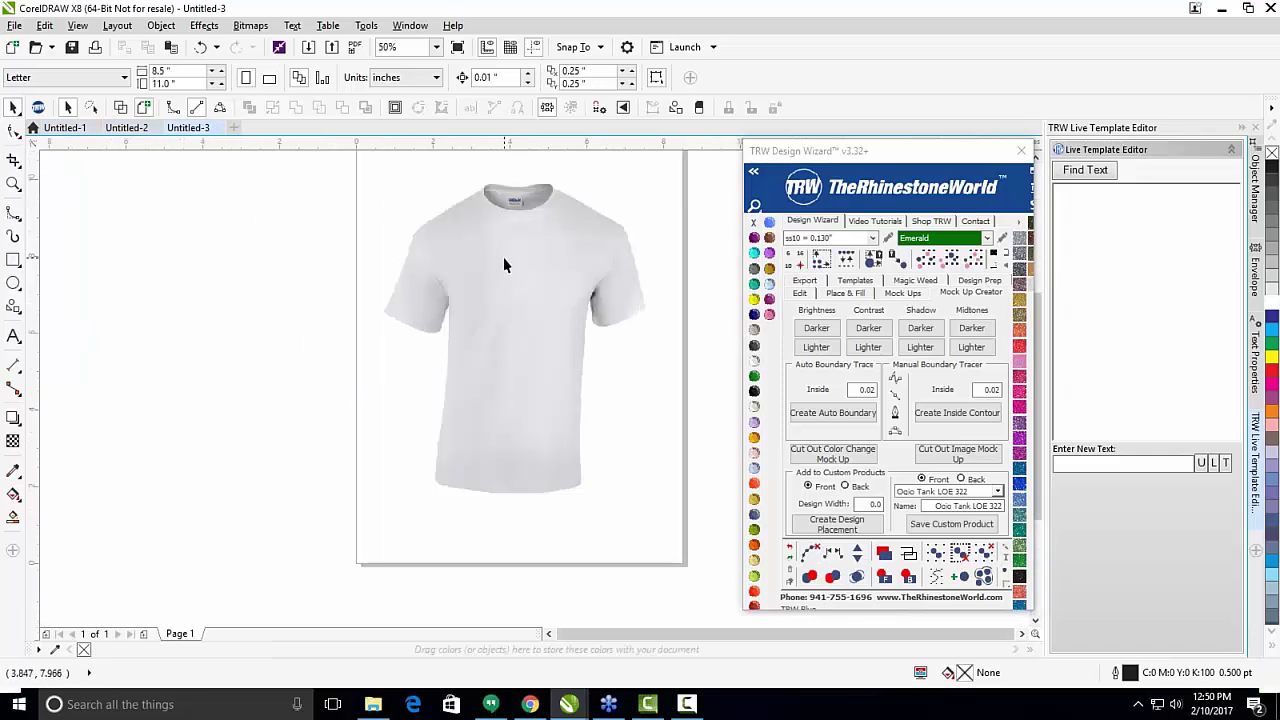
{"action": "left_click", "coordinate": [503, 282]}
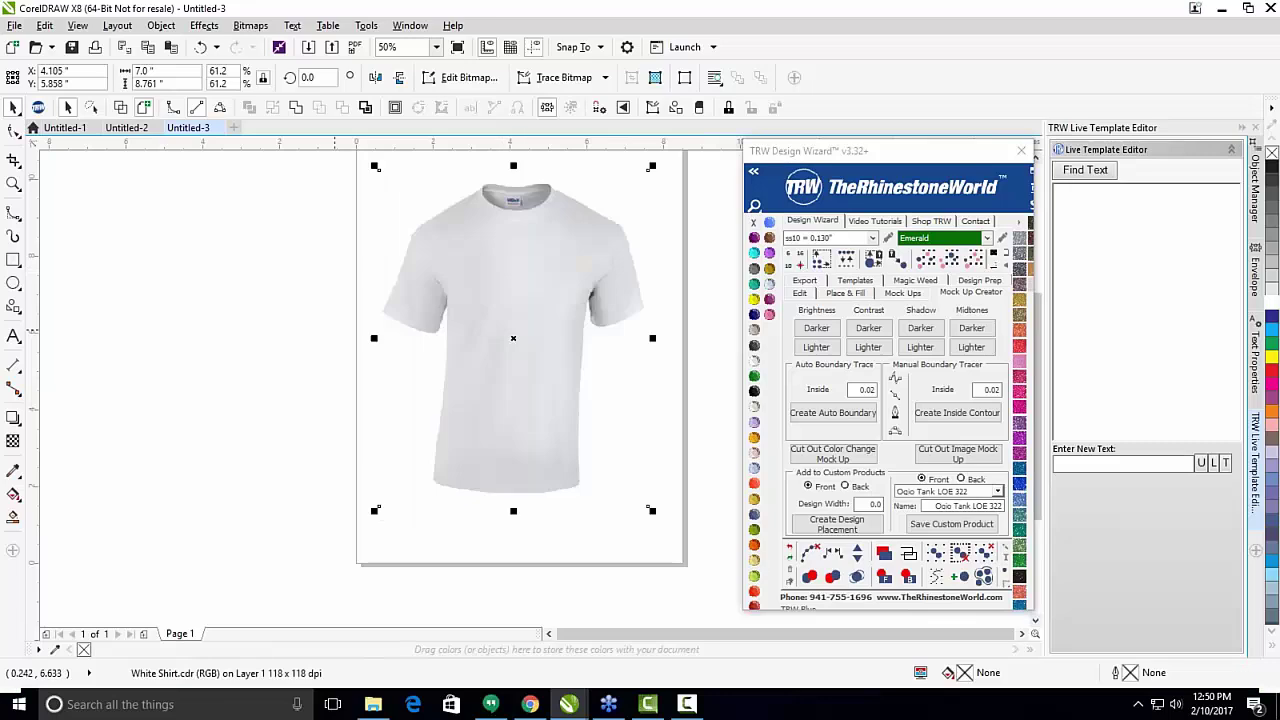
{"action": "left_click", "coordinate": [352, 352]}
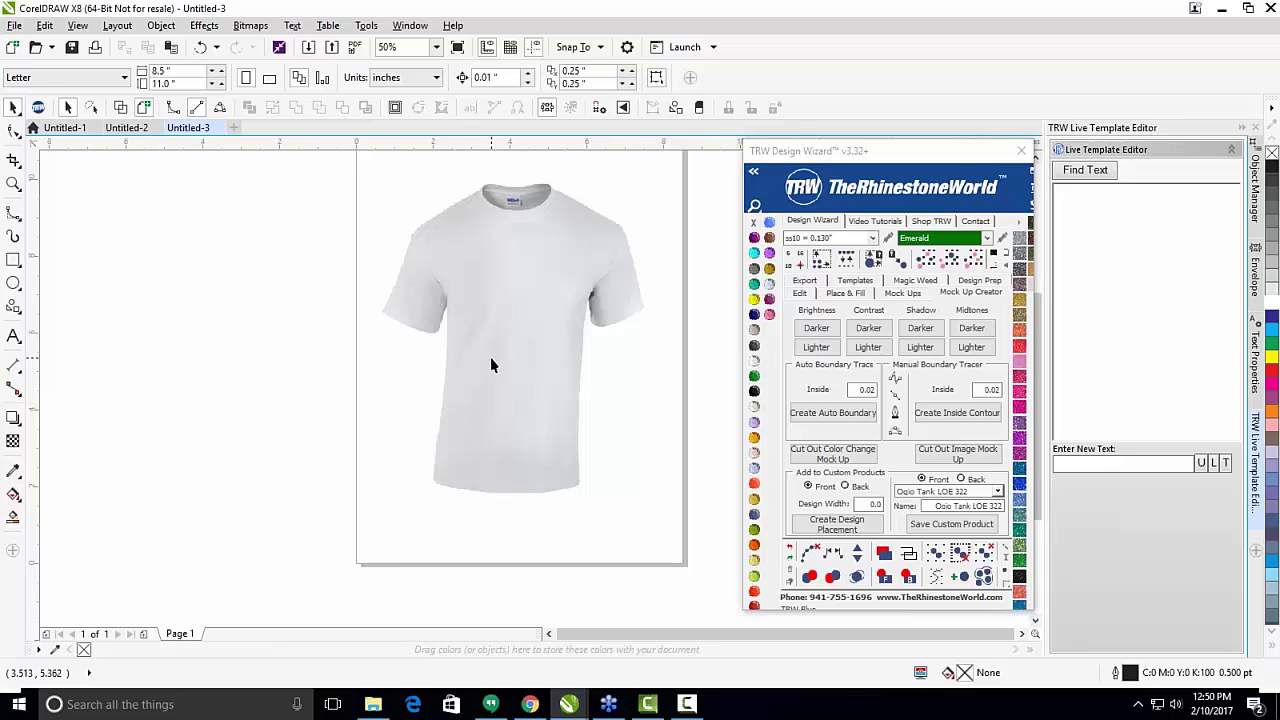
{"action": "left_click", "coordinate": [545, 280]}
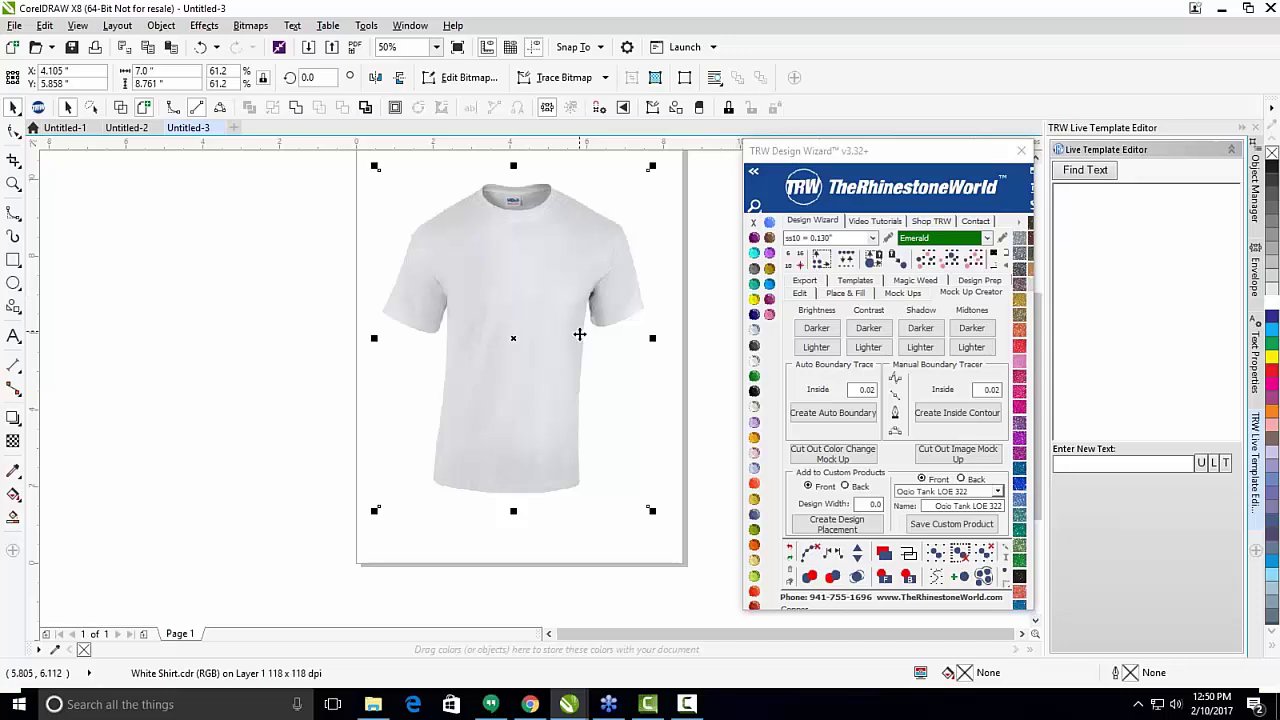
{"action": "scroll", "coordinate": [579, 333], "scroll_direction": "down", "scroll_amount": 2}
Drag a copy of the shirt left of the page and trace an auto boundary around it.
{"action": "left_click_drag", "start_coordinate": [580, 294], "coordinate": [390, 318]}
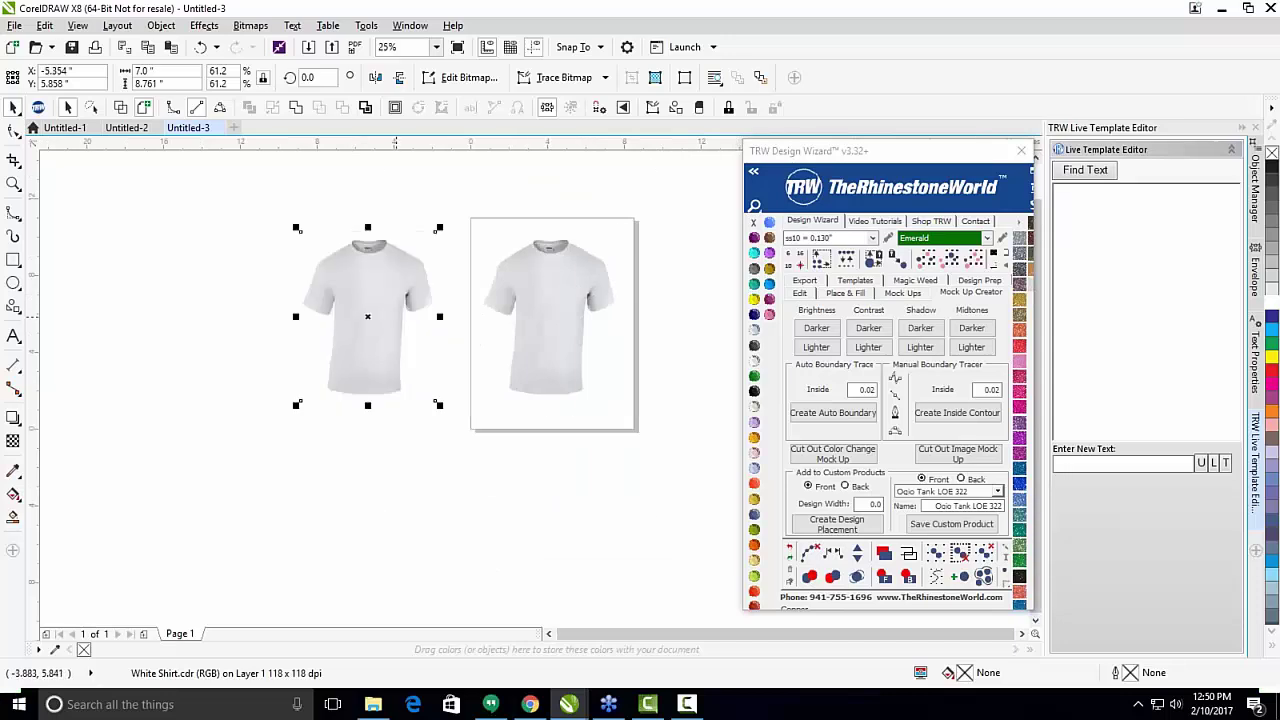
{"action": "left_click", "coordinate": [813, 414]}
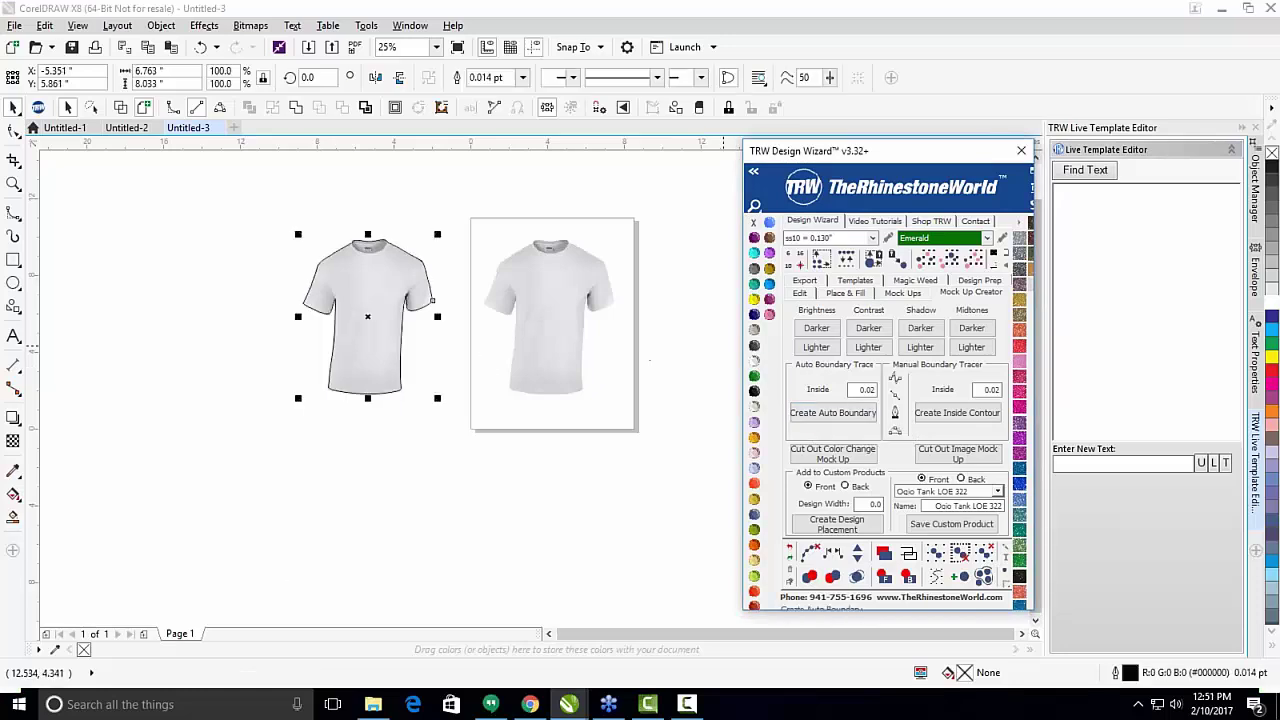
{"action": "left_click", "coordinate": [346, 489]}
Select the original T-shirt on the page.
{"action": "scroll", "coordinate": [354, 286], "scroll_direction": "up", "scroll_amount": 1}
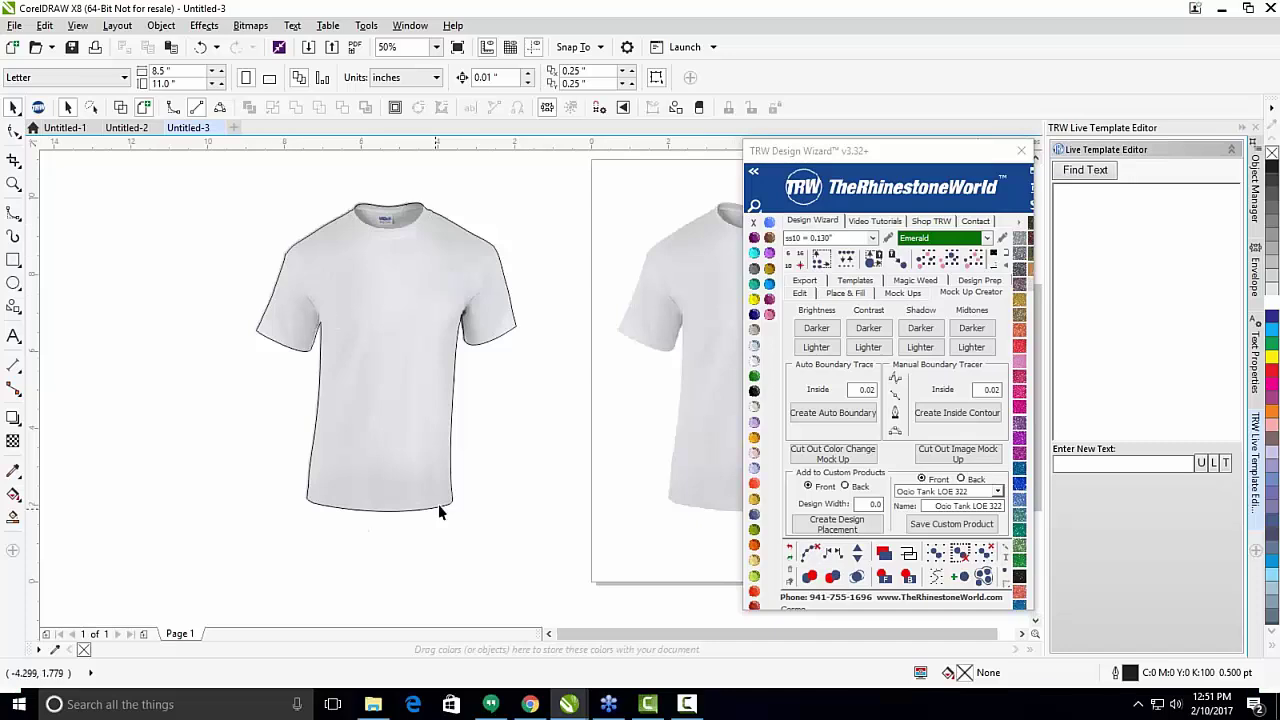
{"action": "scroll", "coordinate": [510, 328], "scroll_direction": "down", "scroll_amount": 1}
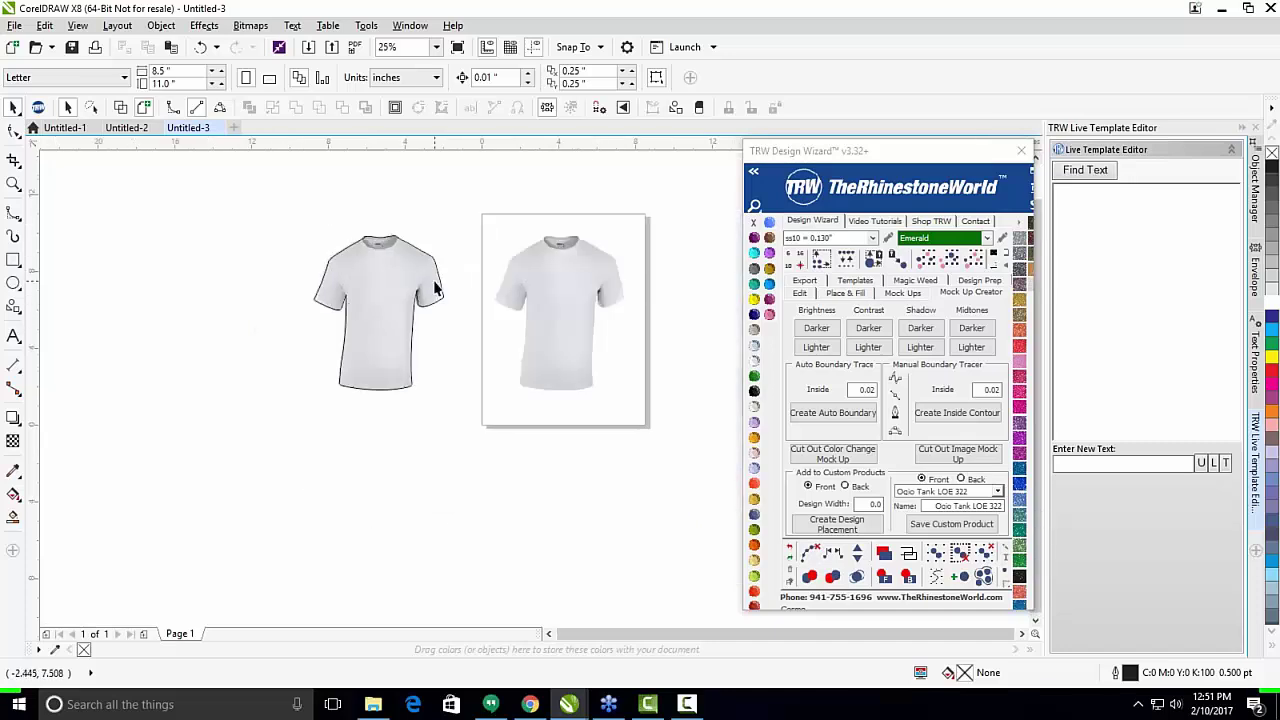
{"action": "scroll", "coordinate": [457, 329], "scroll_direction": "up", "scroll_amount": 1}
{"action": "left_click", "coordinate": [528, 349]}
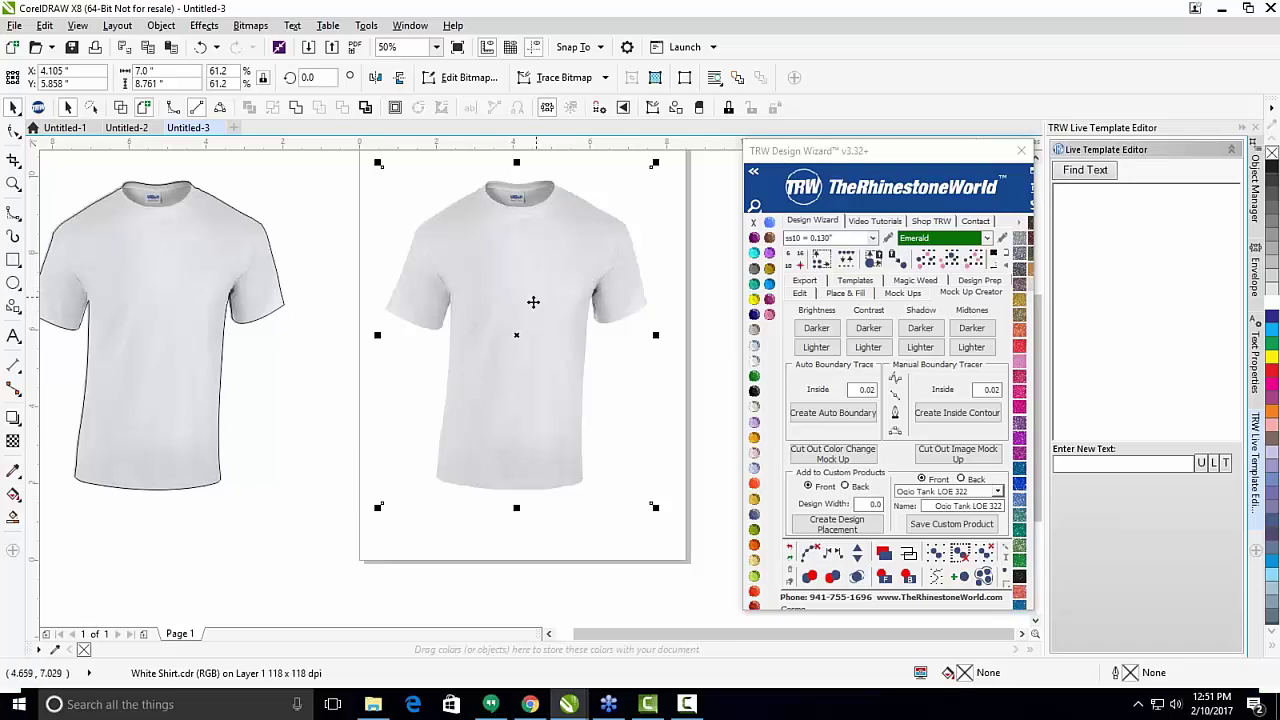
{"action": "left_click", "coordinate": [10, 217]}
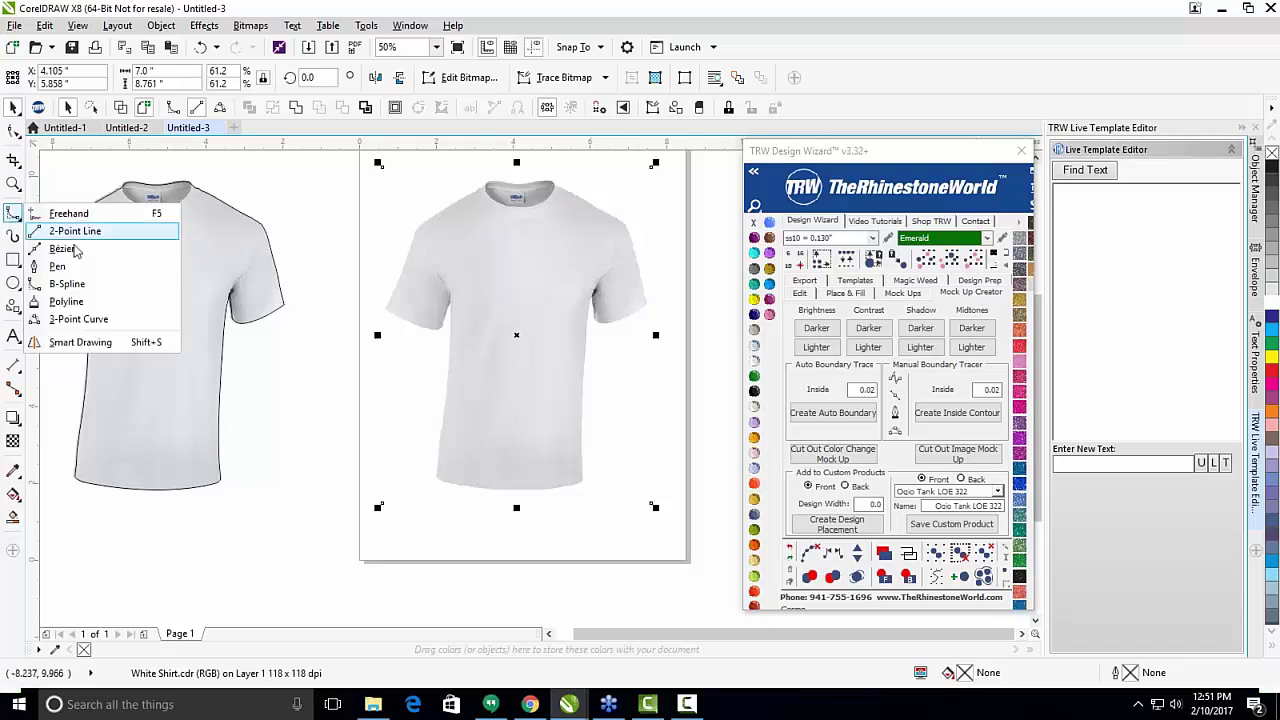
{"action": "left_click", "coordinate": [60, 283]}
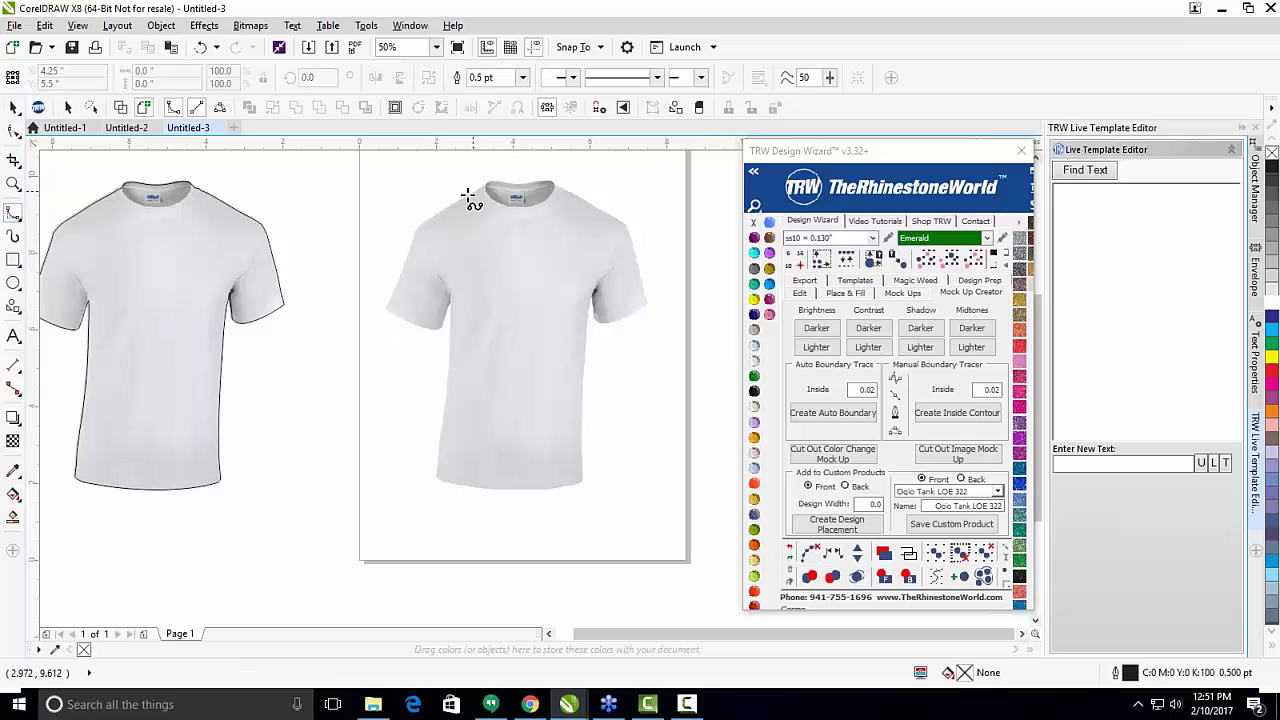
{"action": "left_click", "coordinate": [464, 196]}
{"action": "left_click", "coordinate": [518, 224]}
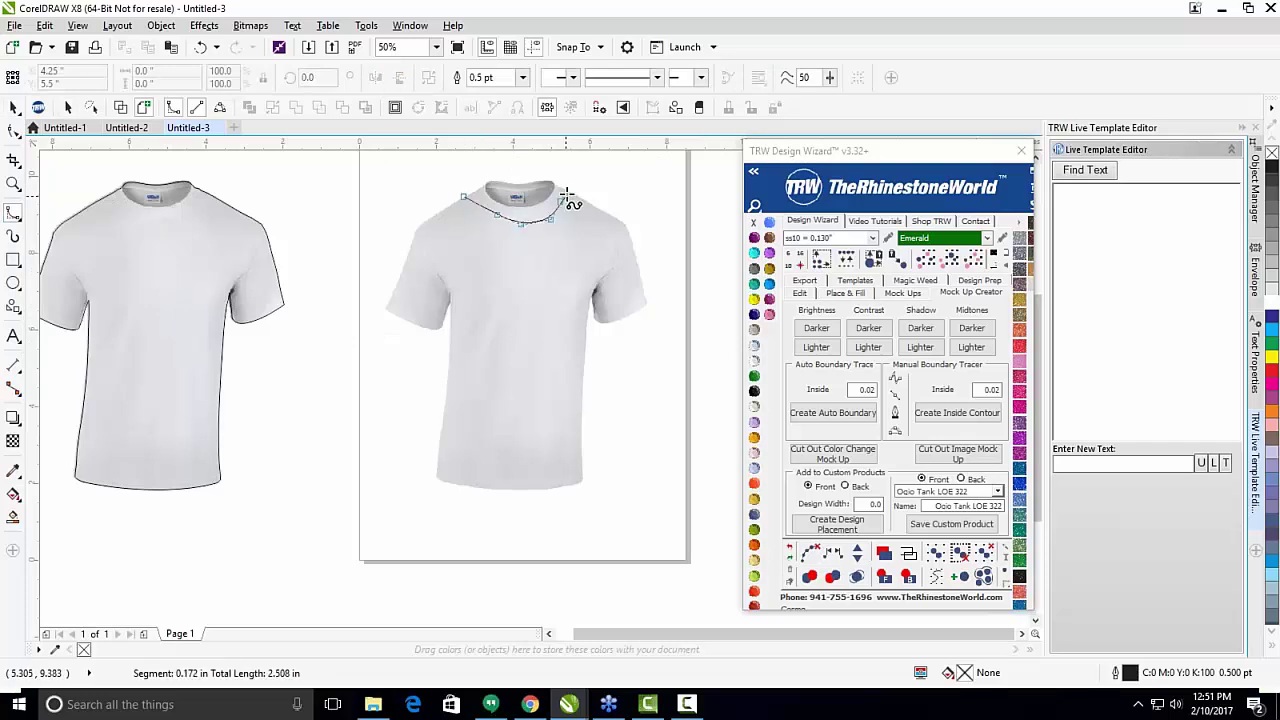
{"action": "double_click", "coordinate": [568, 186]}
{"action": "left_click", "coordinate": [463, 196]}
{"action": "left_click", "coordinate": [497, 214]}
{"action": "left_click", "coordinate": [521, 222]}
{"action": "left_click", "coordinate": [548, 213]}
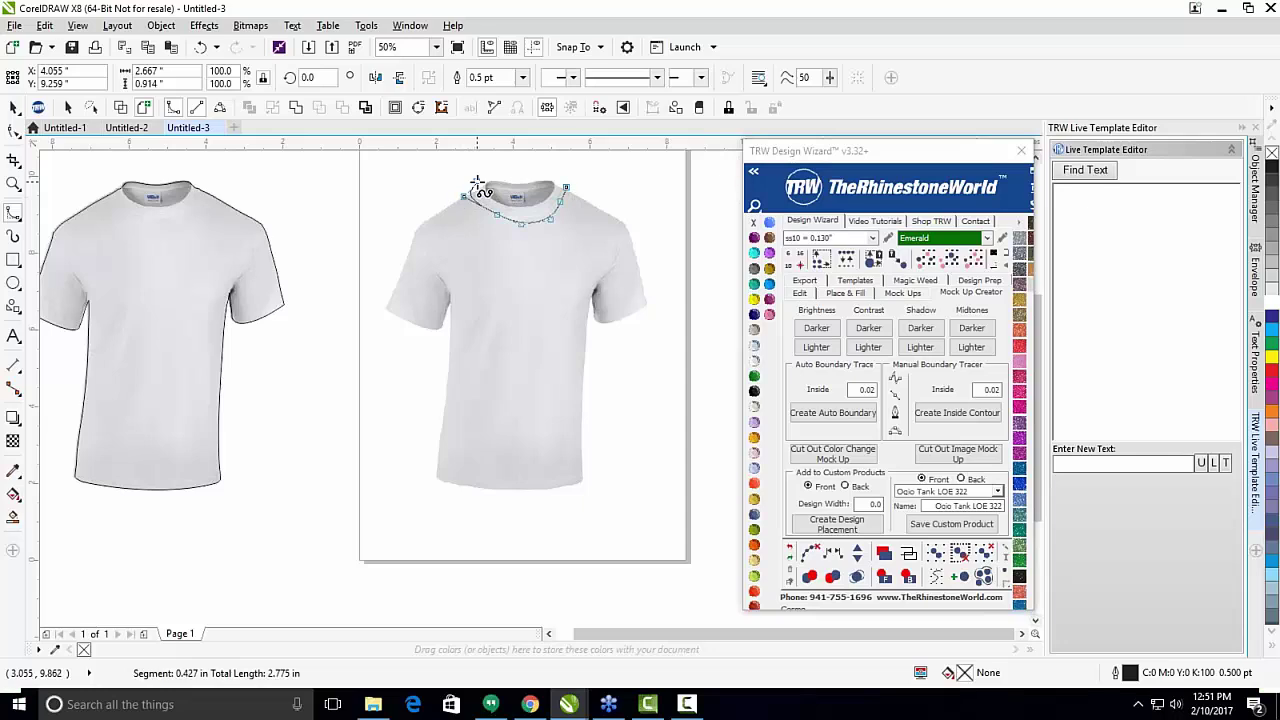
{"action": "left_click", "coordinate": [560, 200]}
{"action": "left_click", "coordinate": [552, 170]}
{"action": "double_click", "coordinate": [562, 187]}
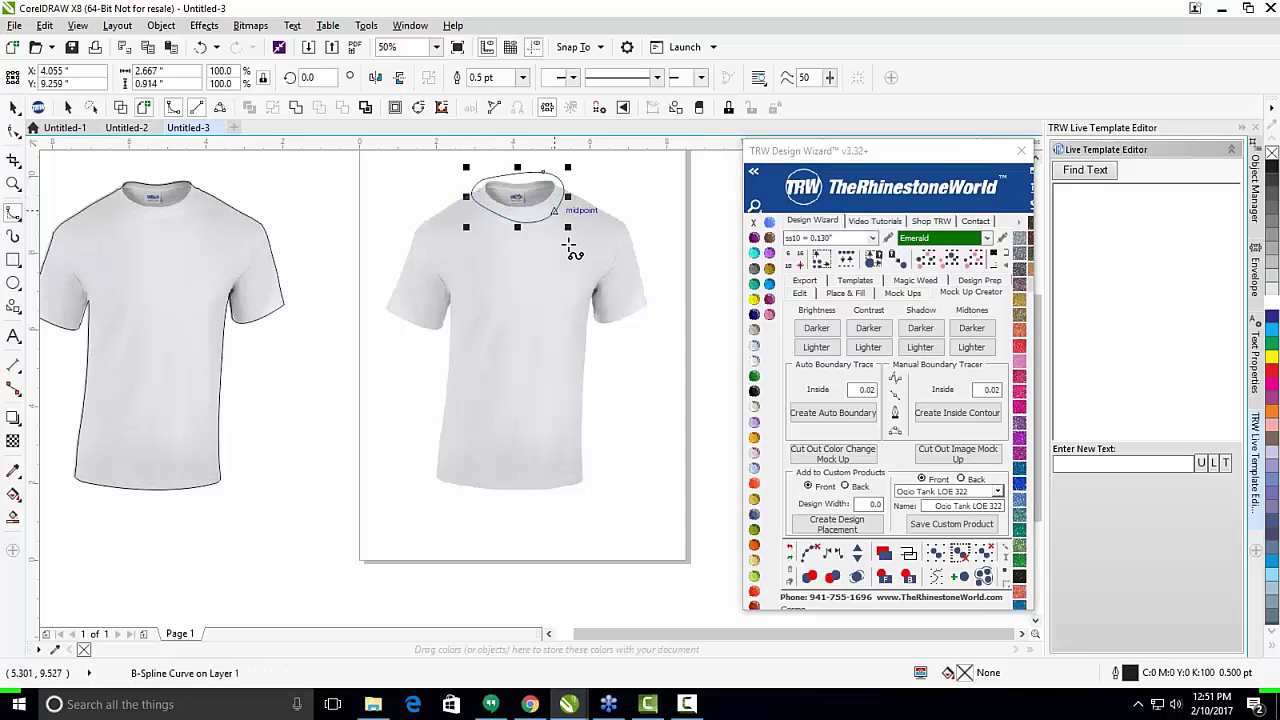
{"action": "key", "text": "space"}
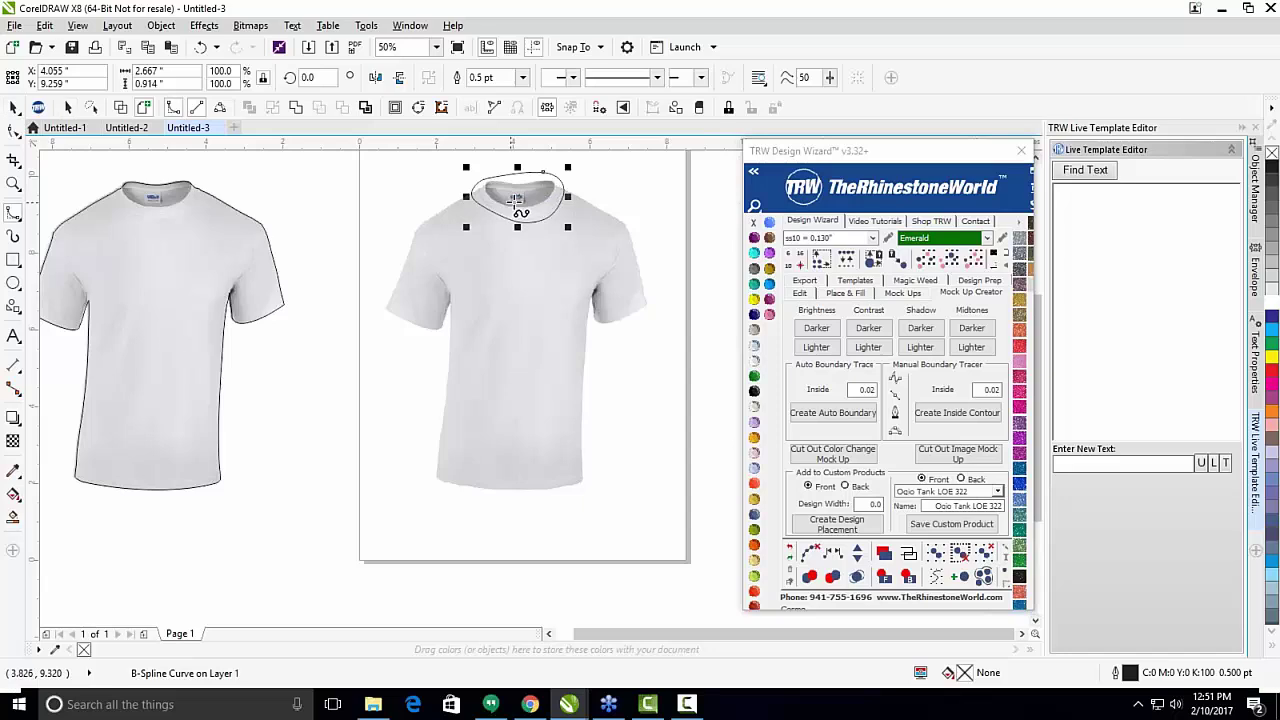
{"action": "left_click_drag", "start_coordinate": [488, 213], "coordinate": [450, 245]}
{"action": "key", "text": "Delete"}
{"action": "key", "text": "space"}
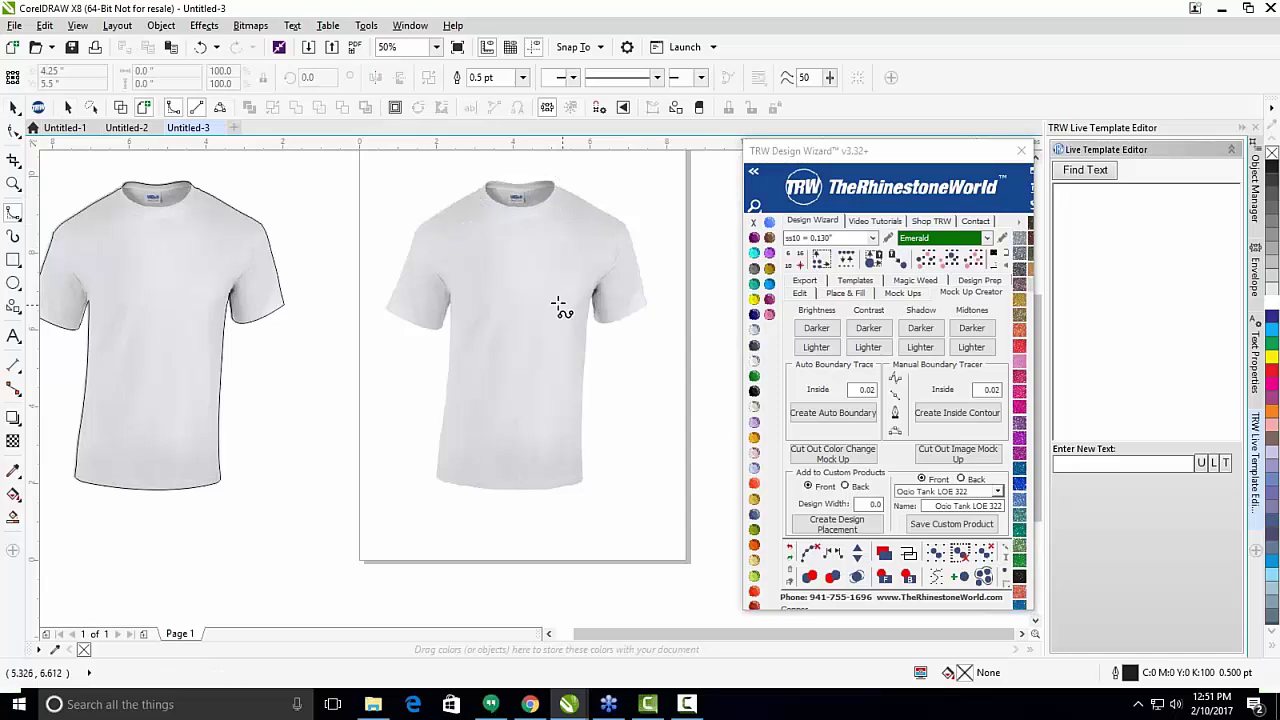
{"action": "left_click", "coordinate": [546, 301]}
{"action": "double_click", "coordinate": [584, 301]}
Undo the stray chest curve and darken the on-page shirt to a light blue tint.
{"action": "left_click", "coordinate": [14, 107]}
{"action": "key", "text": "ctrl+z"}
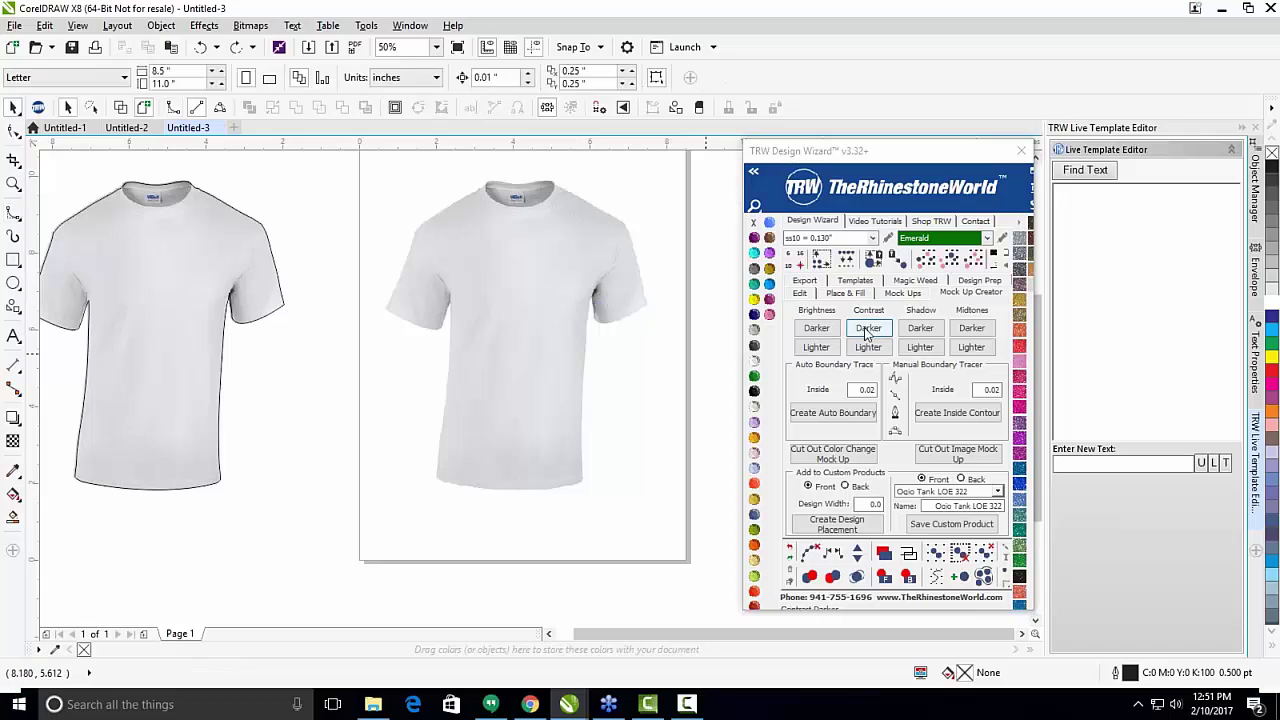
{"action": "left_click", "coordinate": [505, 344]}
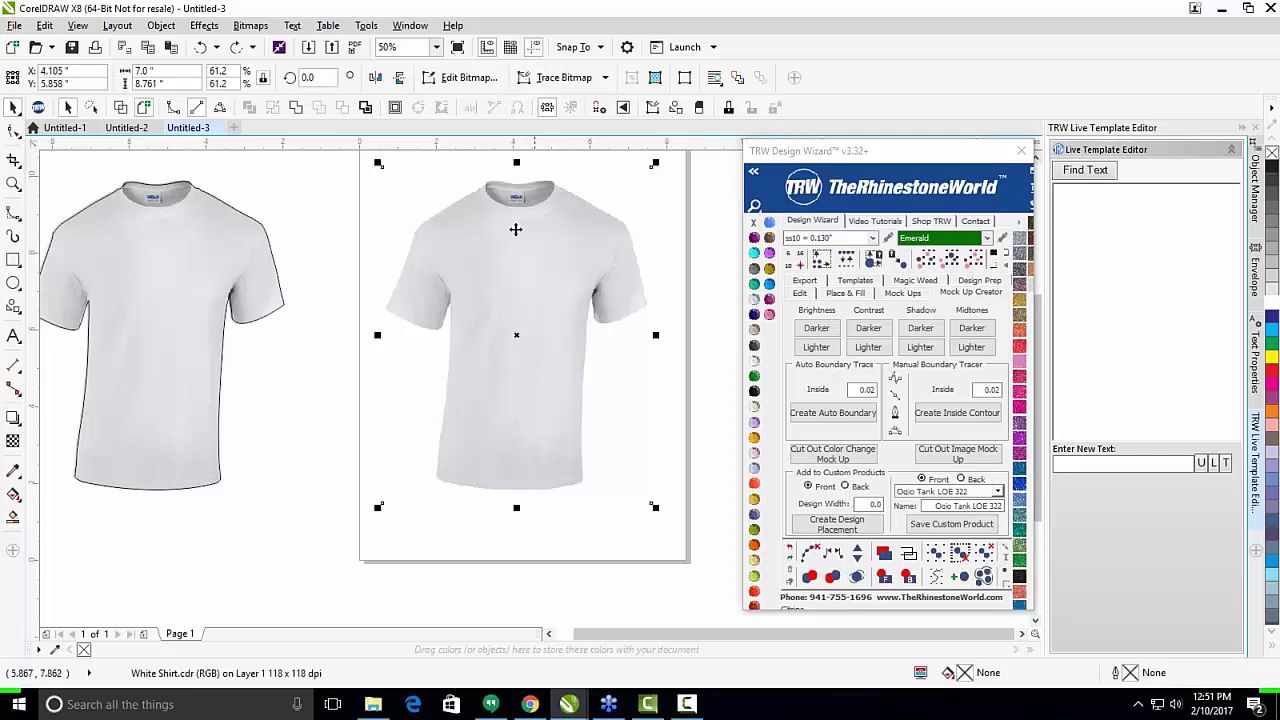
{"action": "scroll", "coordinate": [523, 340], "scroll_direction": "down", "scroll_amount": 1}
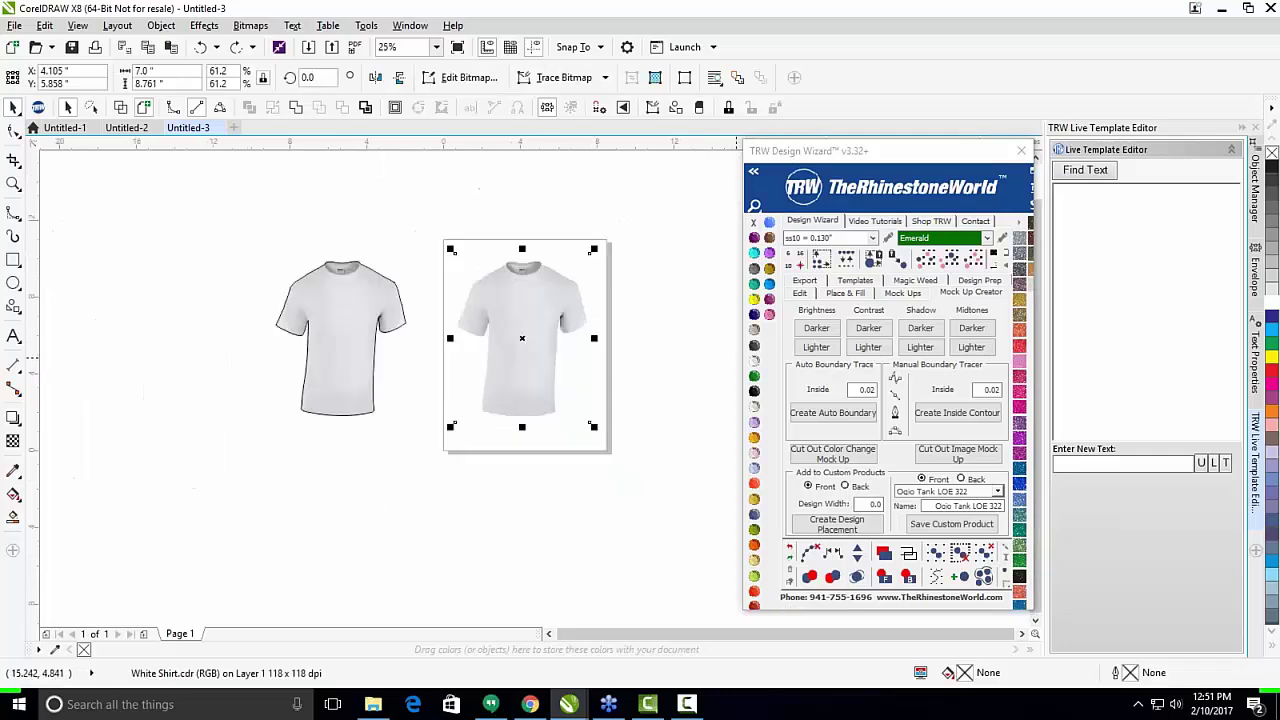
{"action": "left_click", "coordinate": [817, 330]}
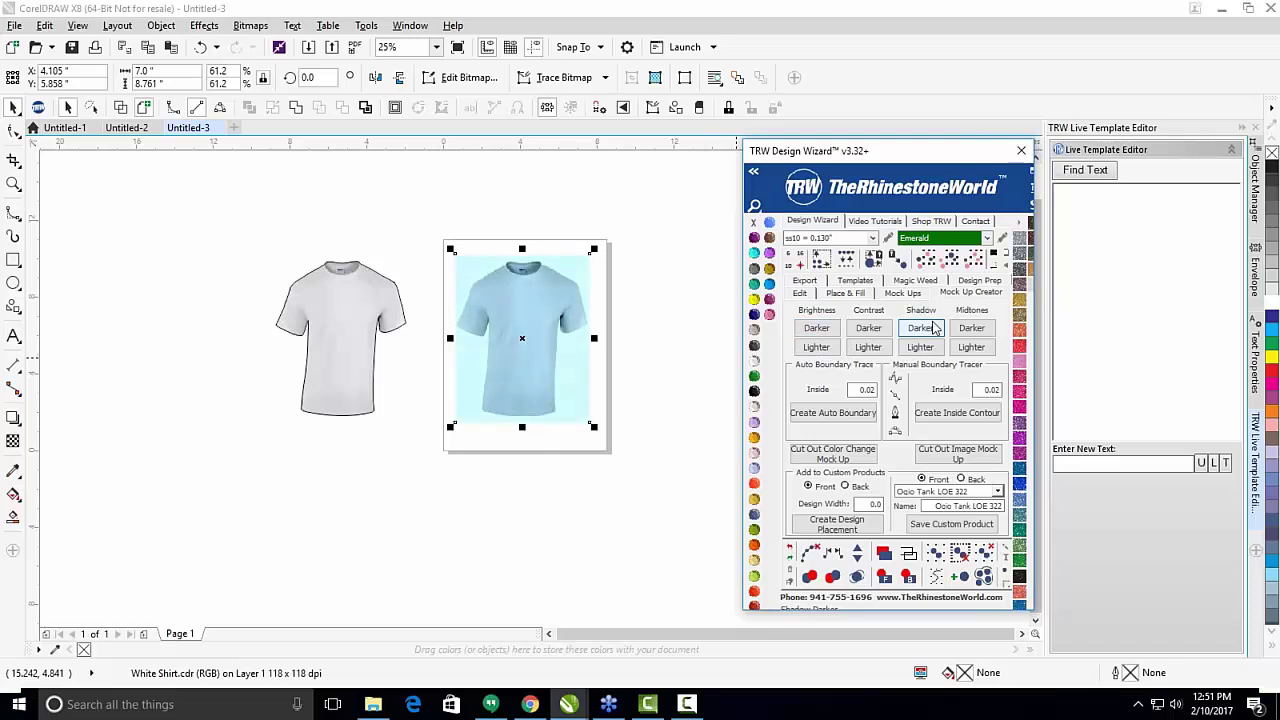
Marquee-select the blue-tinted shirt on the page.
{"action": "left_click", "coordinate": [527, 378]}
{"action": "scroll", "coordinate": [527, 378], "scroll_direction": "up", "scroll_amount": 1}
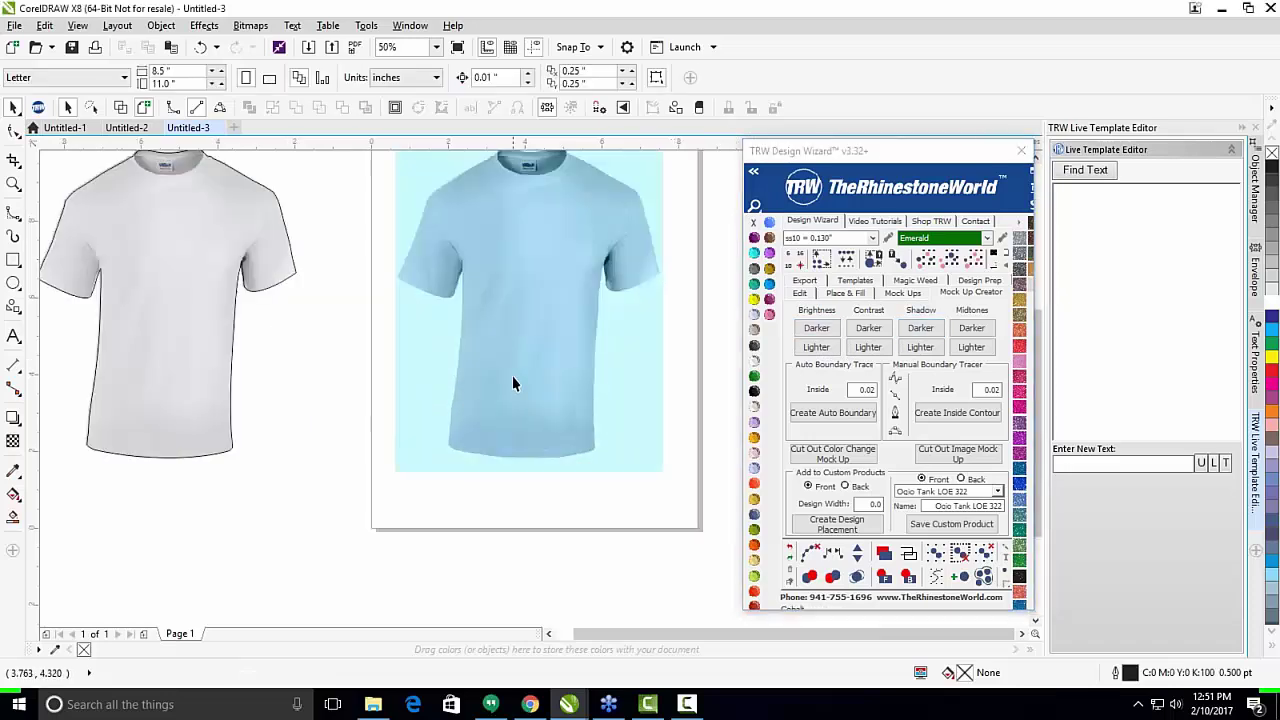
{"action": "scroll", "coordinate": [600, 420], "scroll_direction": "down", "scroll_amount": 1}
{"action": "scroll", "coordinate": [637, 296], "scroll_direction": "up", "scroll_amount": 1}
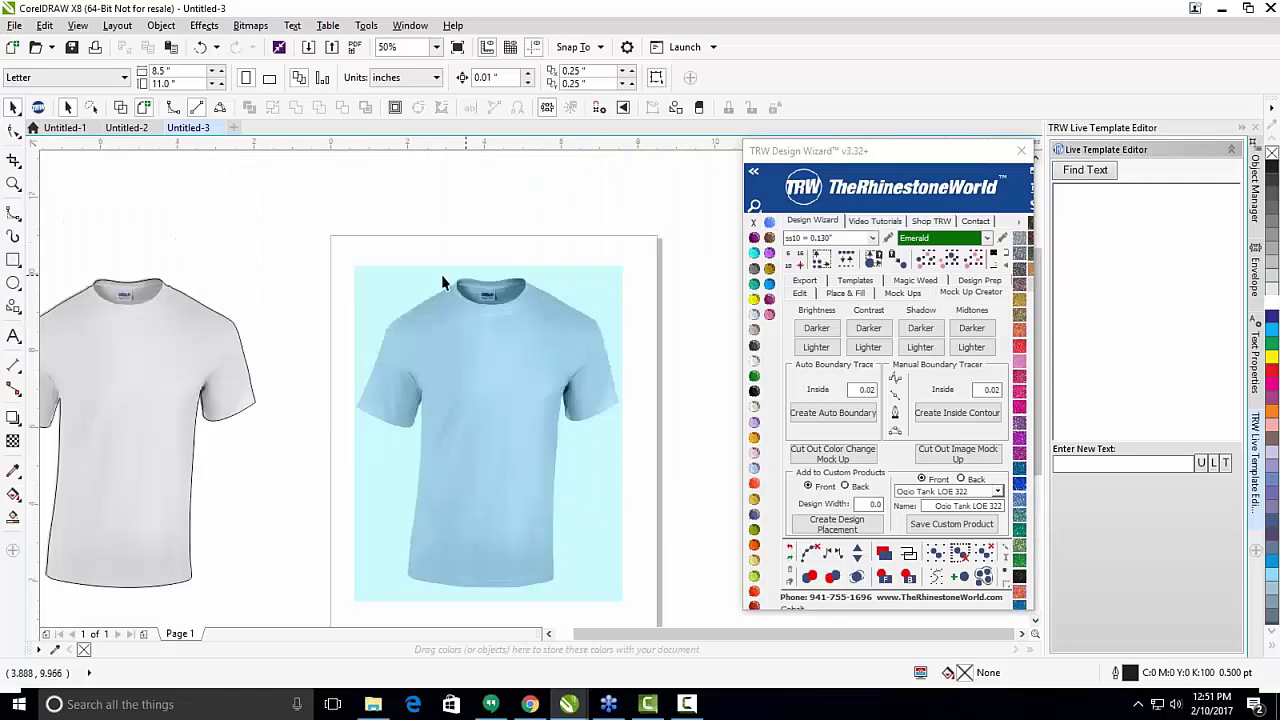
{"action": "scroll", "coordinate": [443, 283], "scroll_direction": "down", "scroll_amount": 1}
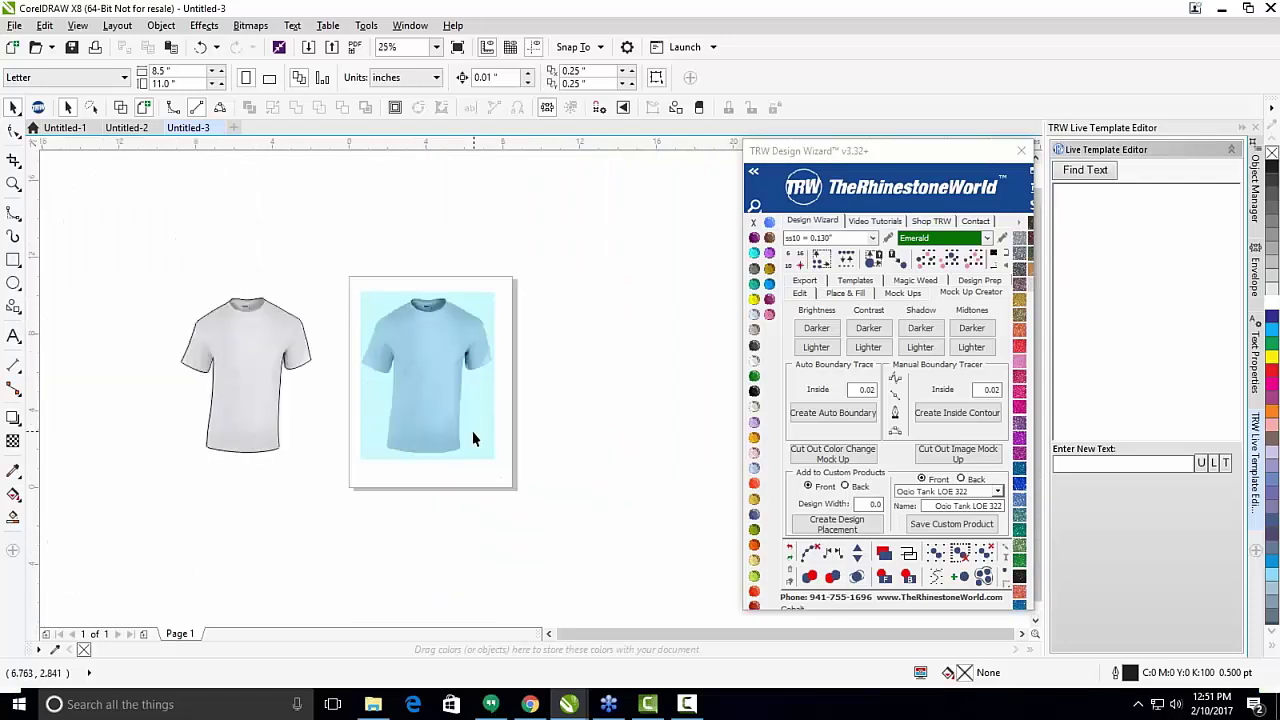
{"action": "scroll", "coordinate": [474, 434], "scroll_direction": "up", "scroll_amount": 1}
{"action": "scroll", "coordinate": [590, 436], "scroll_direction": "down", "scroll_amount": 1}
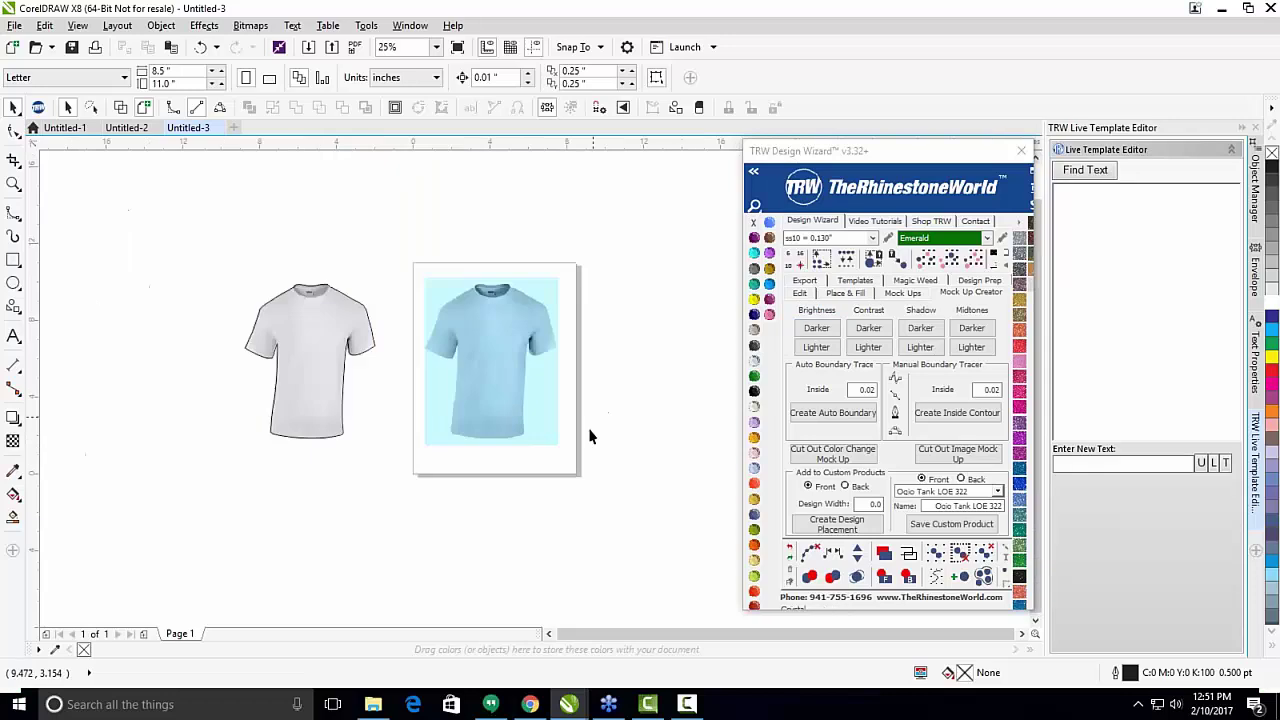
{"action": "left_click_drag", "start_coordinate": [408, 251], "coordinate": [590, 468]}
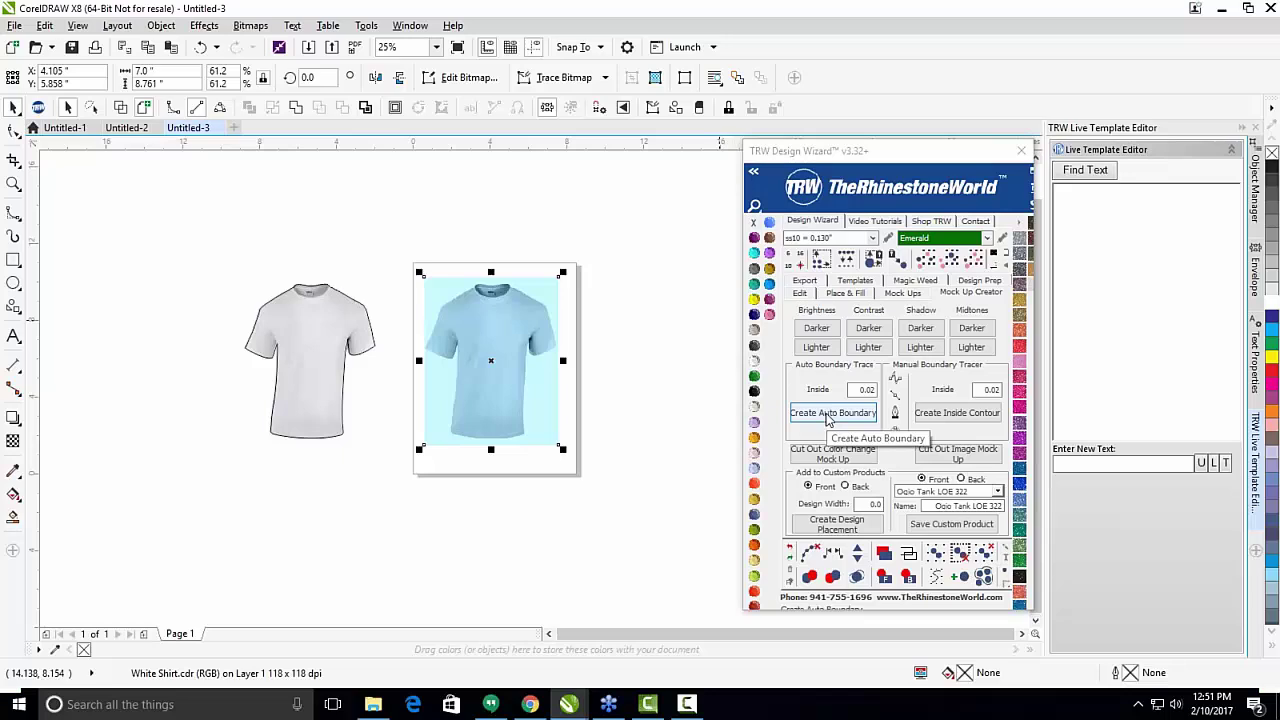
{"action": "left_click", "coordinate": [827, 414]}
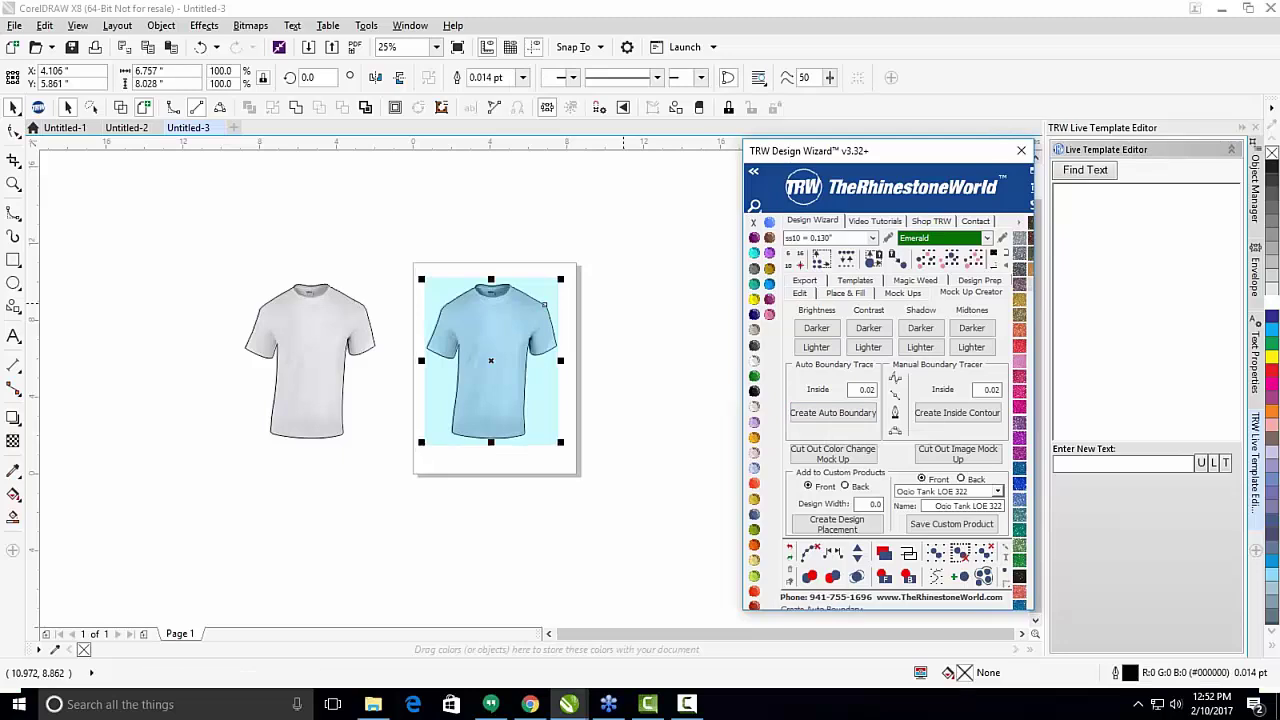
{"action": "scroll", "coordinate": [510, 326], "scroll_direction": "up", "scroll_amount": 2}
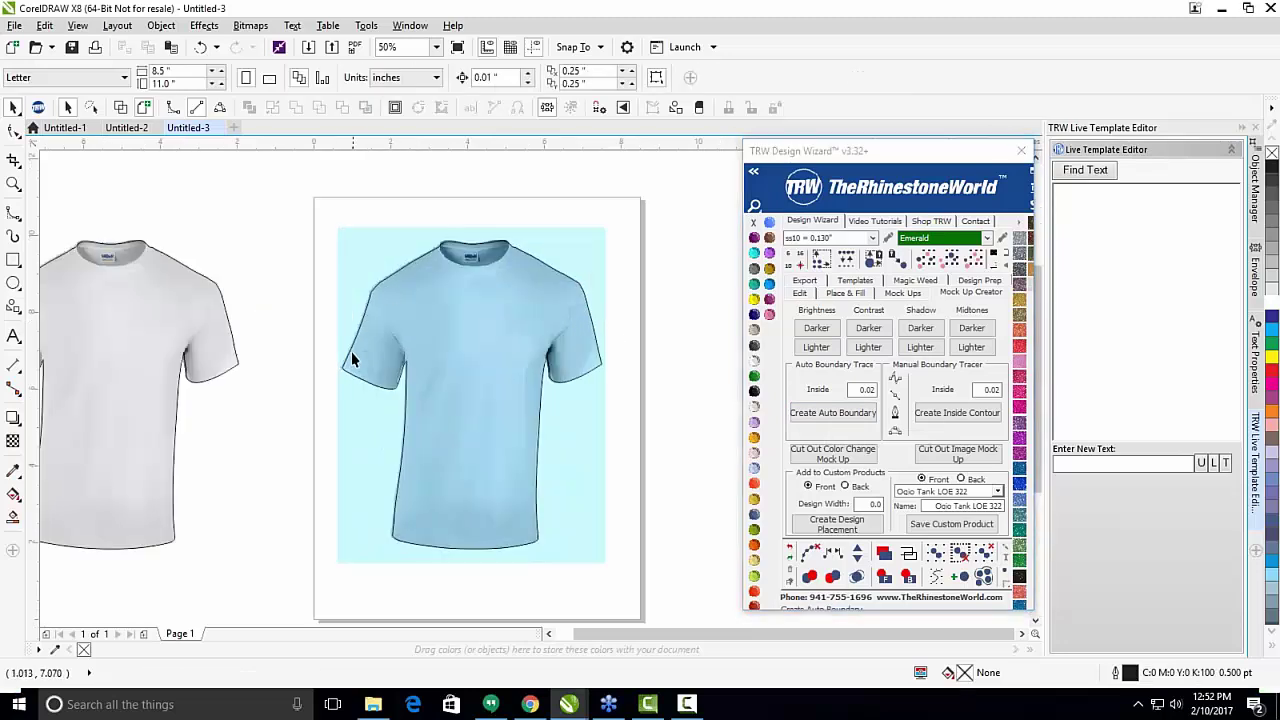
{"action": "scroll", "coordinate": [383, 380], "scroll_direction": "up", "scroll_amount": 4}
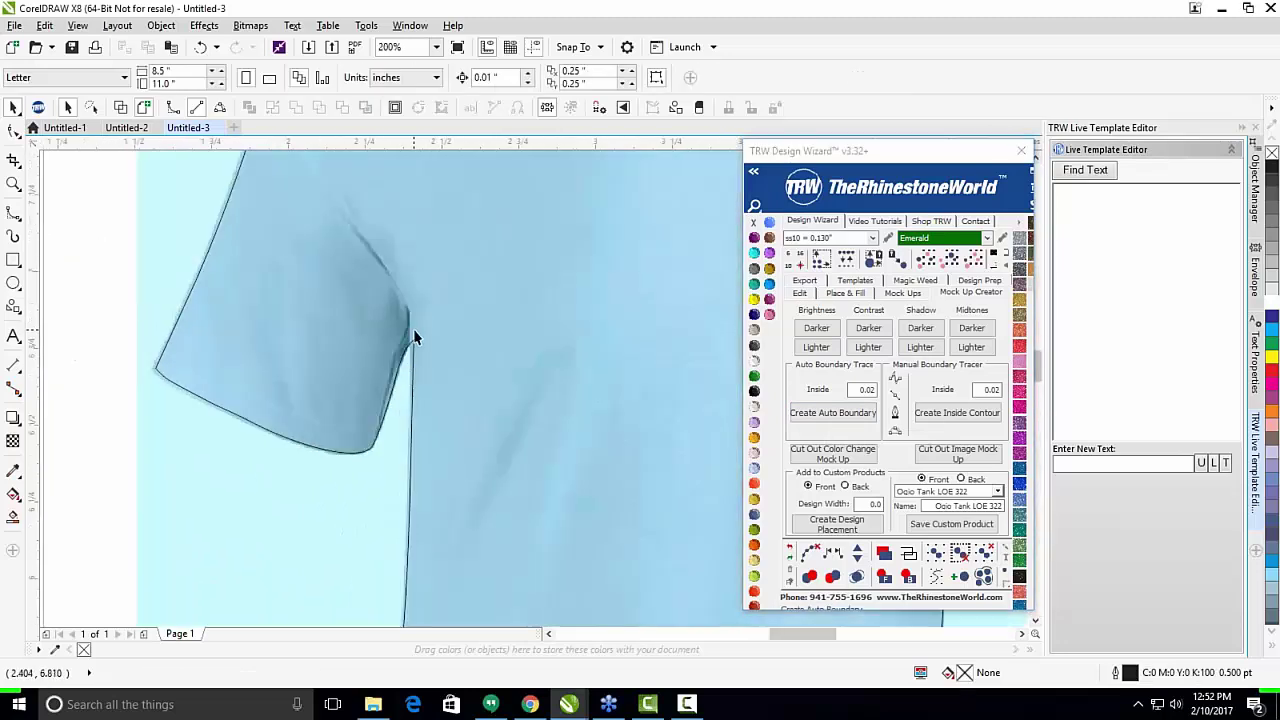
{"action": "scroll", "coordinate": [471, 374], "scroll_direction": "down", "scroll_amount": 4}
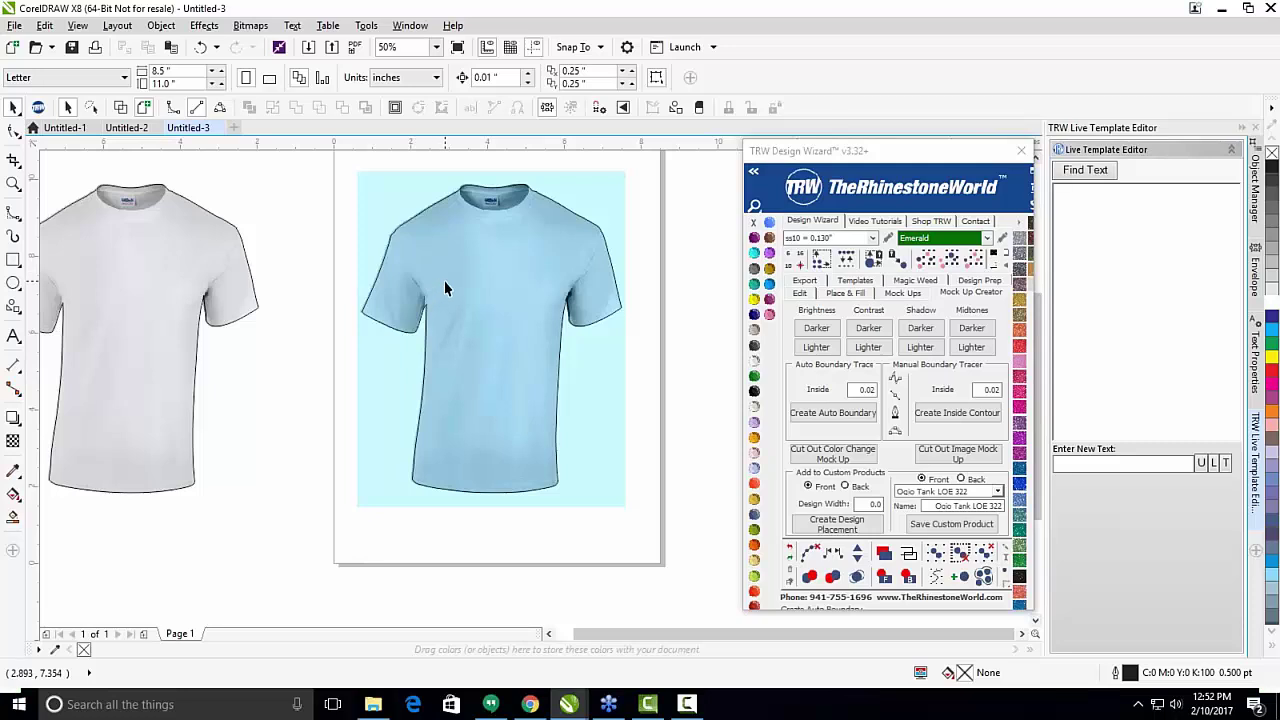
{"action": "scroll", "coordinate": [478, 304], "scroll_direction": "down", "scroll_amount": 1}
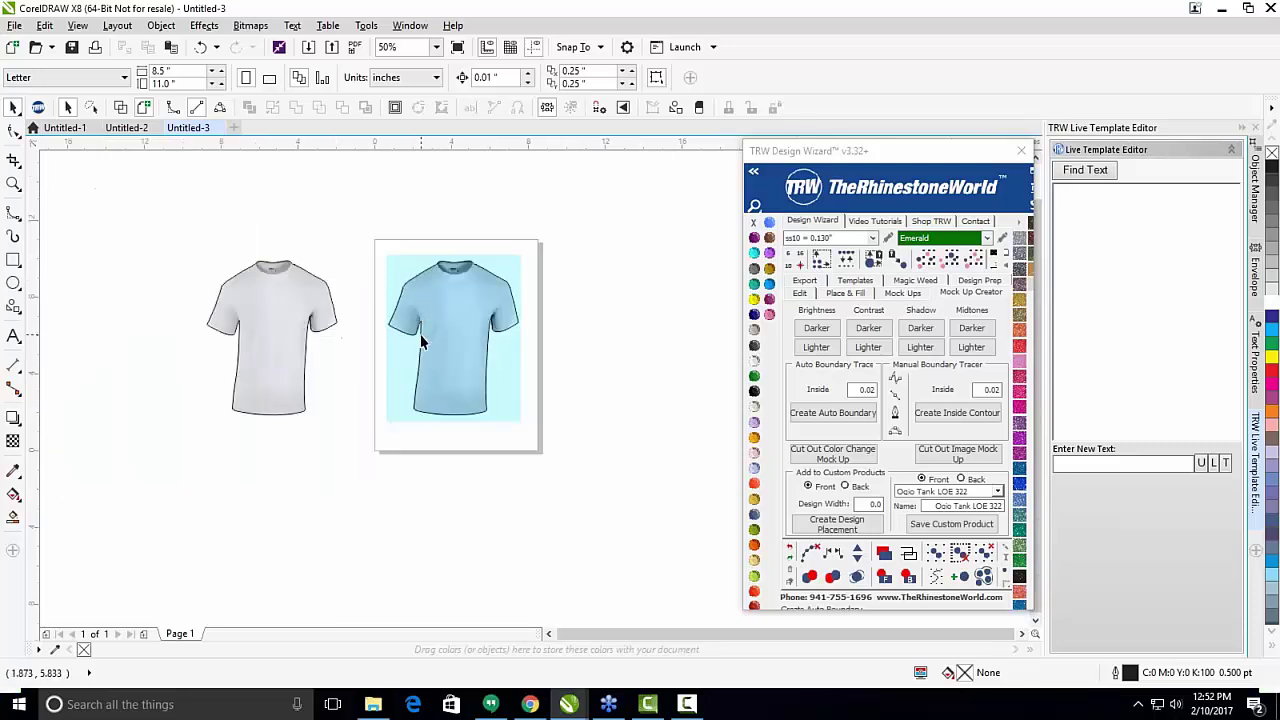
{"action": "scroll", "coordinate": [423, 337], "scroll_direction": "up", "scroll_amount": 1}
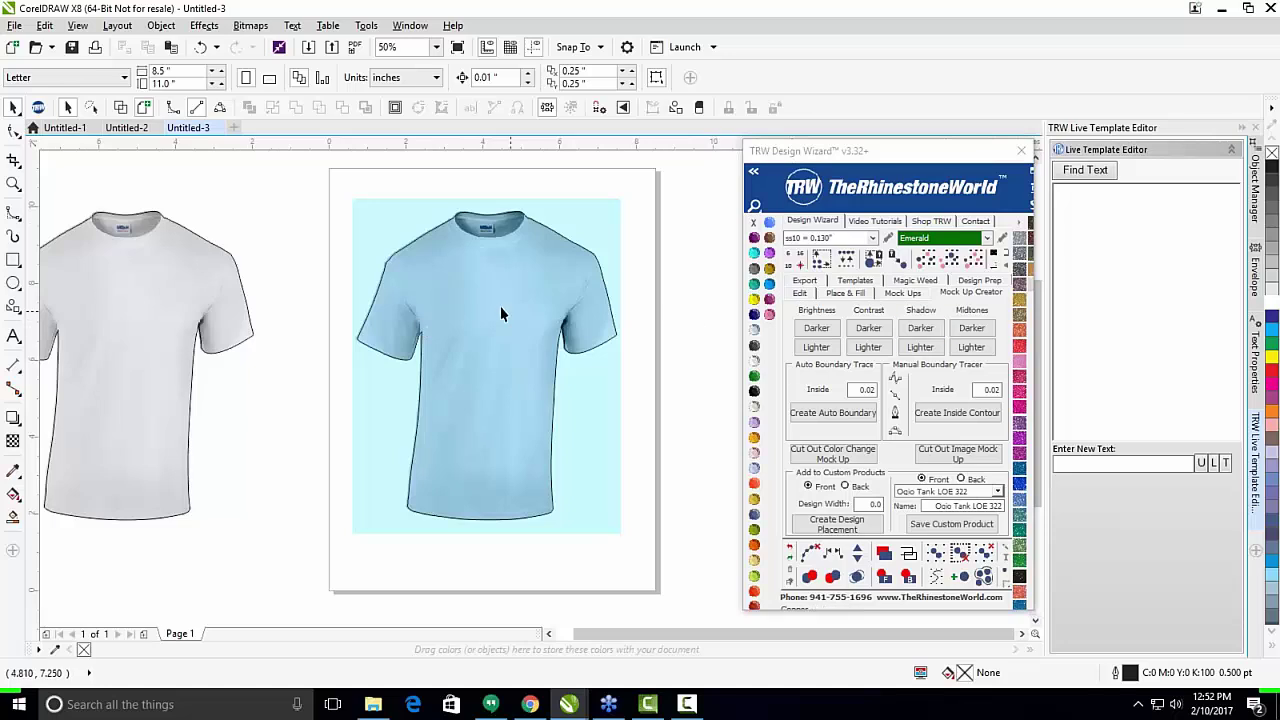
{"action": "scroll", "coordinate": [500, 306], "scroll_direction": "down", "scroll_amount": 1}
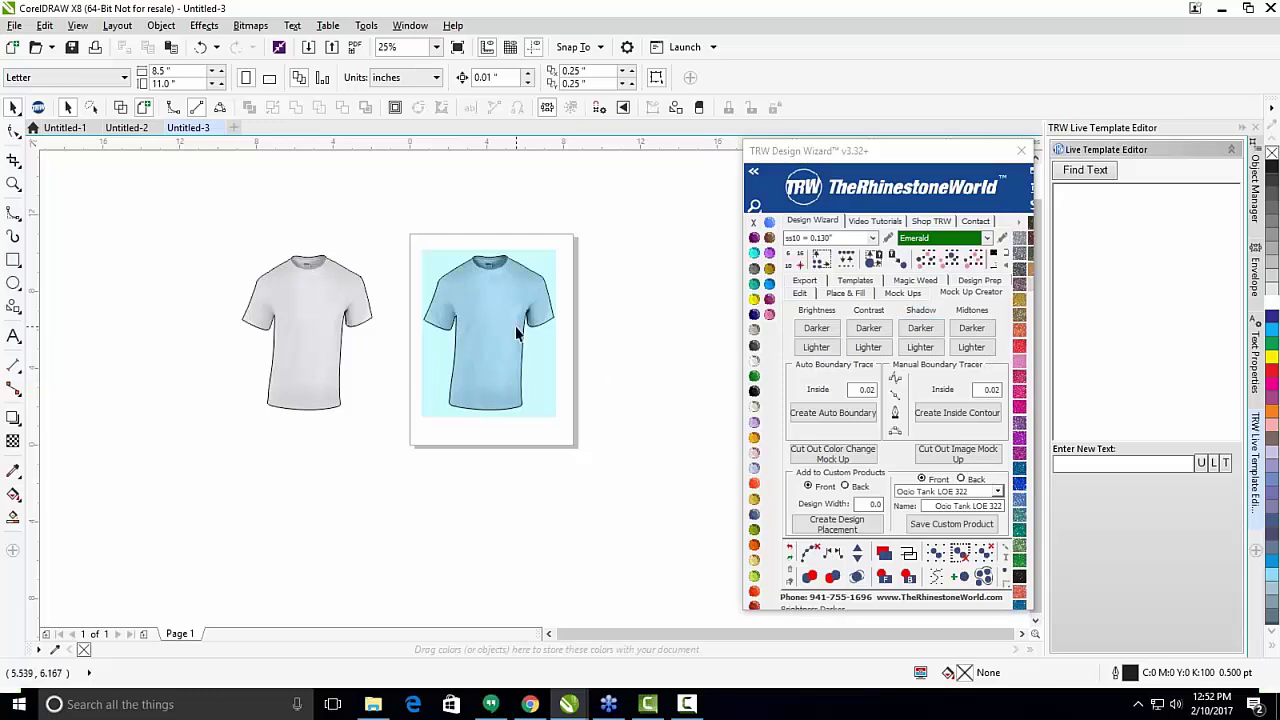
{"action": "scroll", "coordinate": [517, 333], "scroll_direction": "up", "scroll_amount": 1}
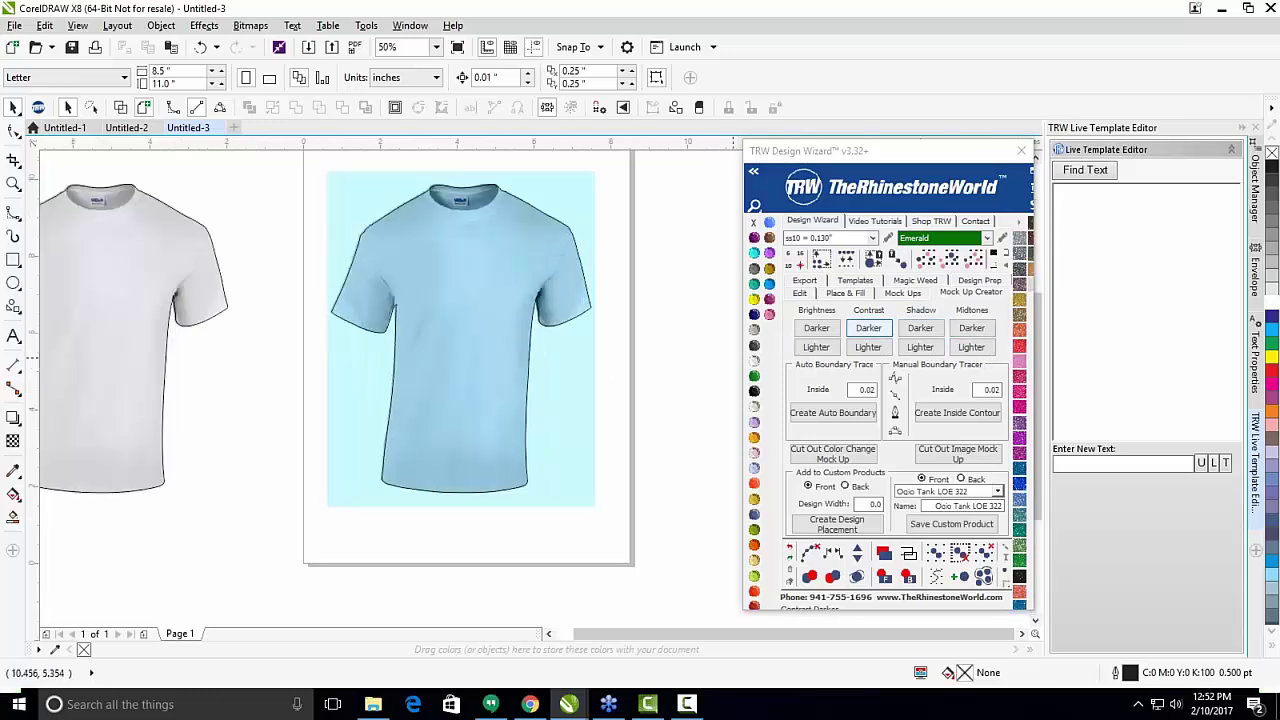
{"action": "scroll", "coordinate": [642, 340], "scroll_direction": "down", "scroll_amount": 1}
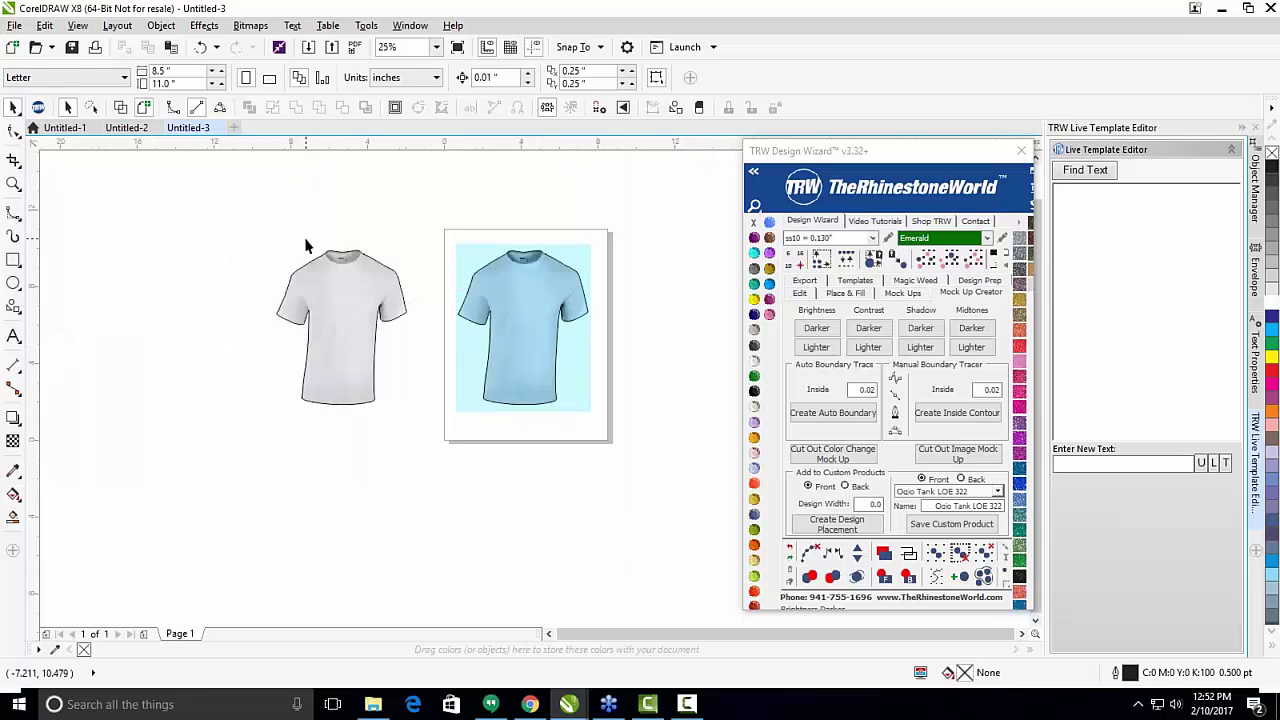
Delete the blue shirt and move the white shirt into the empty box.
{"action": "left_click_drag", "start_coordinate": [445, 218], "coordinate": [621, 442]}
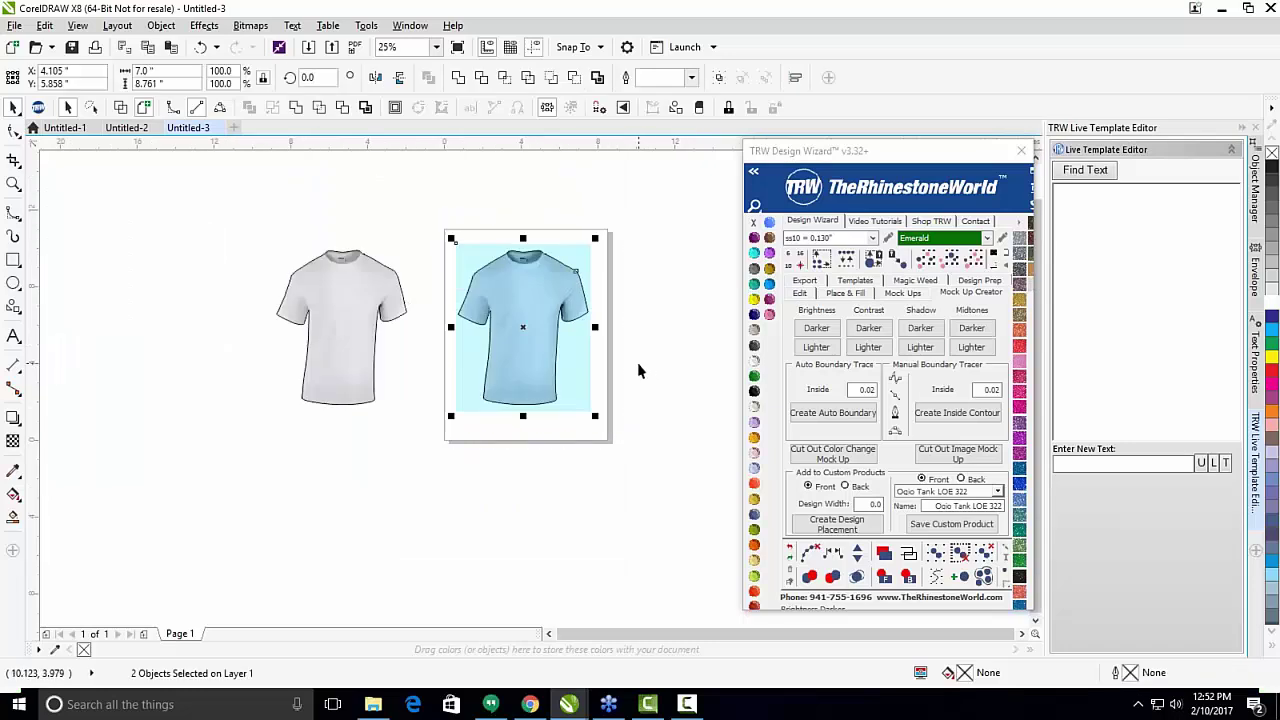
{"action": "key", "text": "Delete"}
{"action": "left_click_drag", "start_coordinate": [545, 205], "coordinate": [165, 430]}
{"action": "mouse_move", "coordinate": [327, 352]}
{"action": "left_mouse_down"}
{"action": "mouse_move", "coordinate": [533, 362]}
{"action": "mouse_move", "coordinate": [508, 366]}
{"action": "left_mouse_up"}
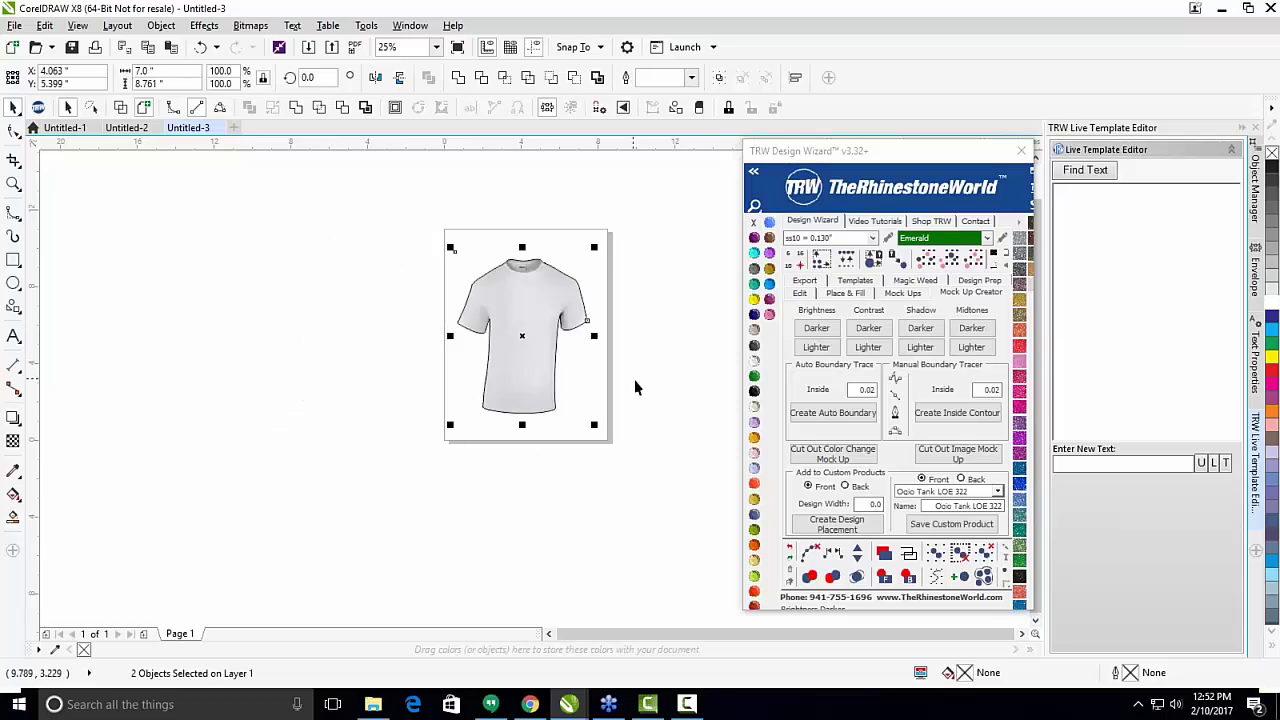
{"action": "left_click", "coordinate": [577, 388]}
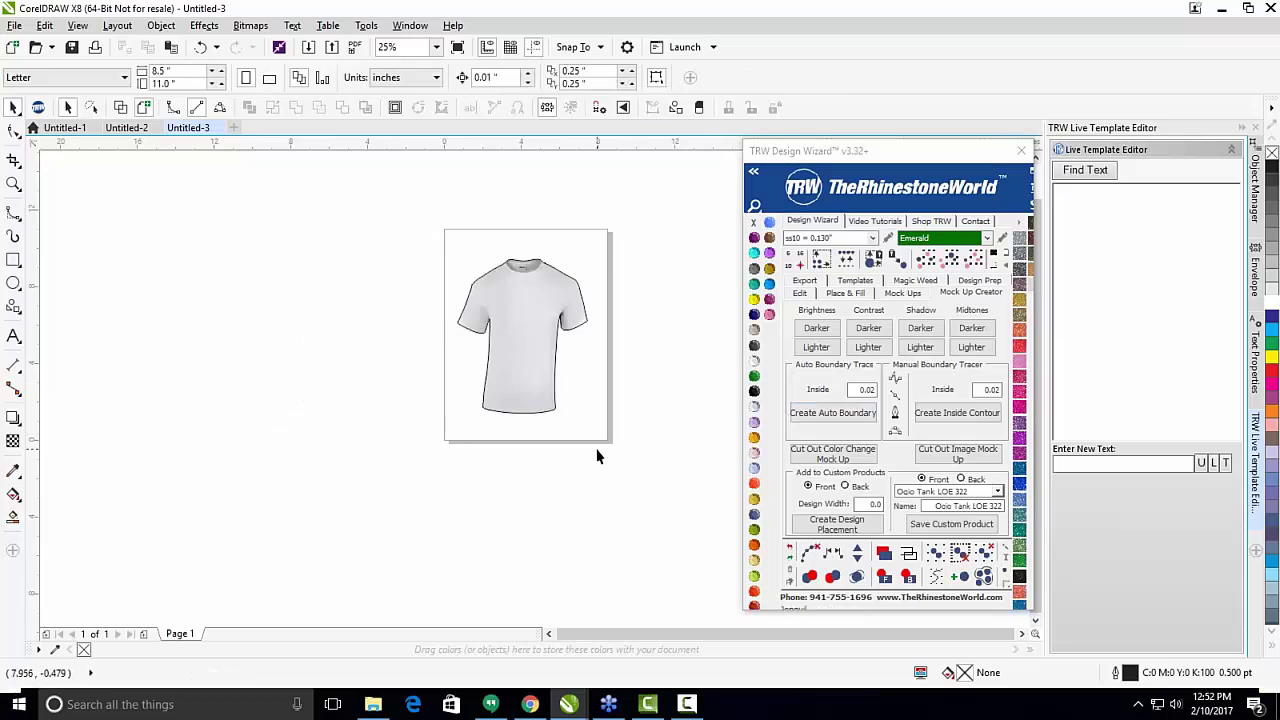
Cut the white shirt out as a colour-change mock-up on a new MockUp Product page.
{"action": "left_click_drag", "start_coordinate": [639, 198], "coordinate": [342, 487]}
{"action": "scroll", "coordinate": [500, 320], "scroll_direction": "up", "scroll_amount": 1}
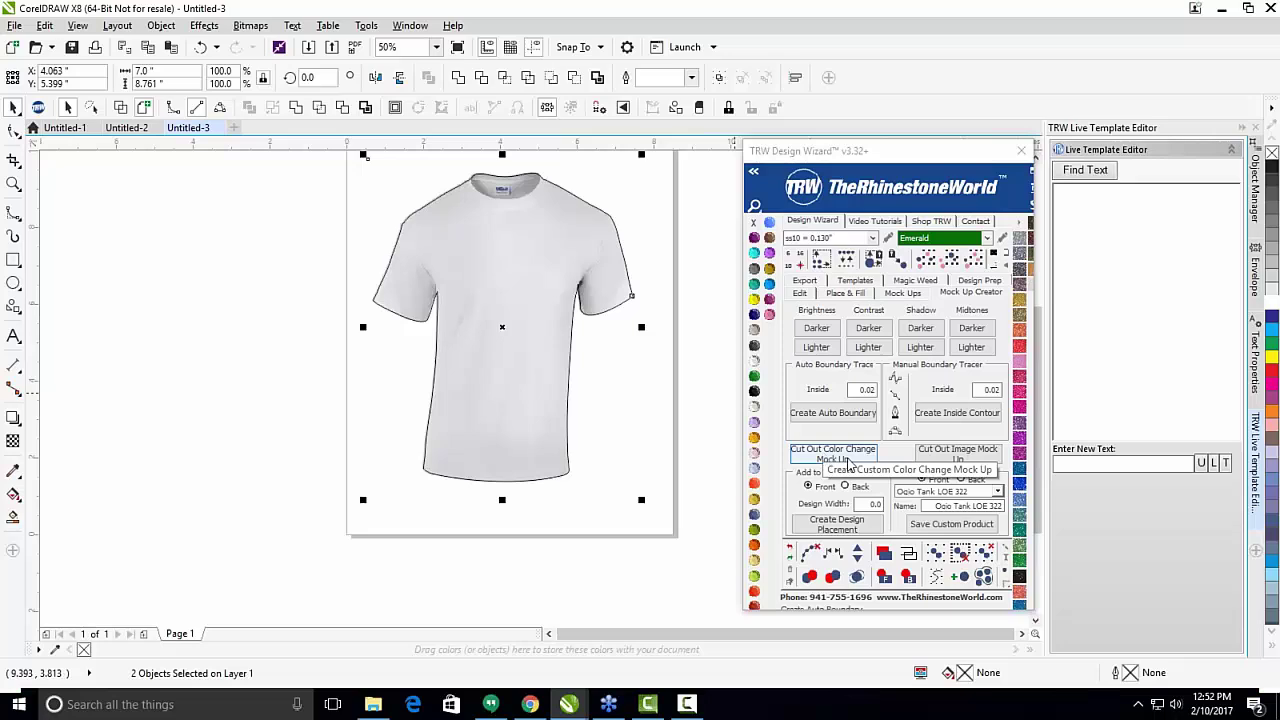
{"action": "left_click", "coordinate": [866, 462]}
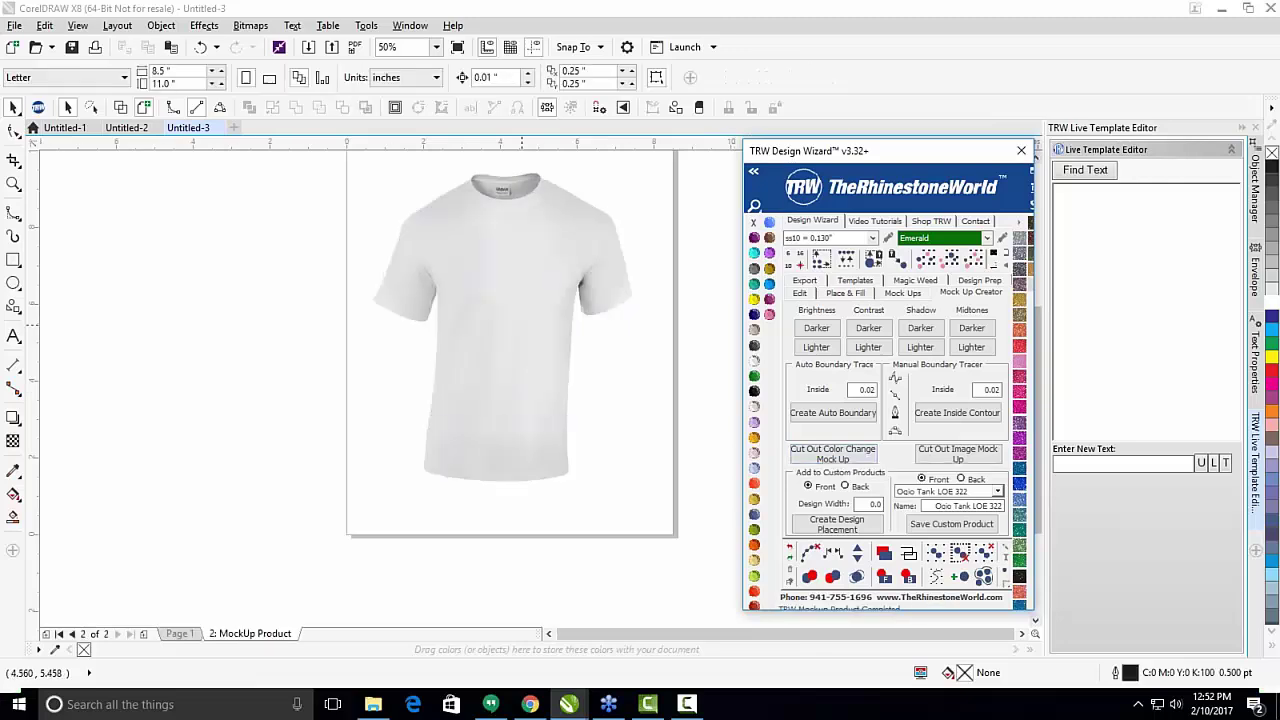
{"action": "scroll", "coordinate": [559, 289], "scroll_direction": "up", "scroll_amount": 4}
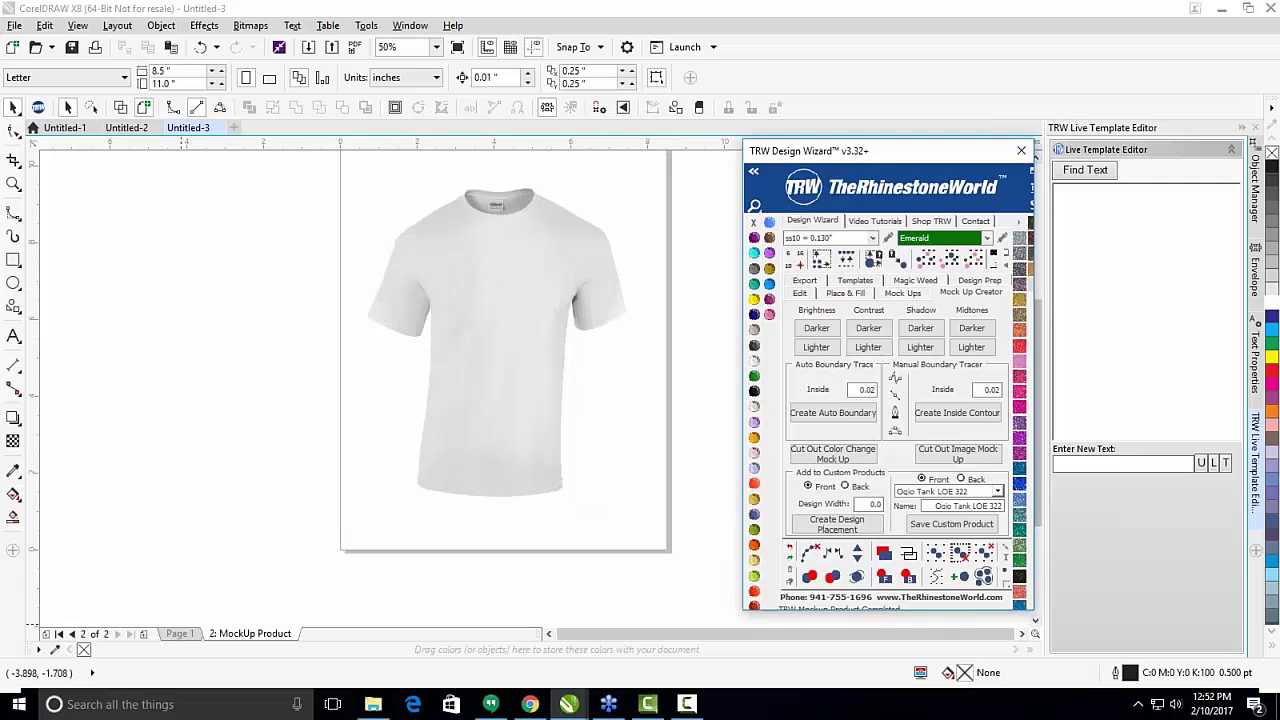
{"action": "left_click", "coordinate": [529, 314]}
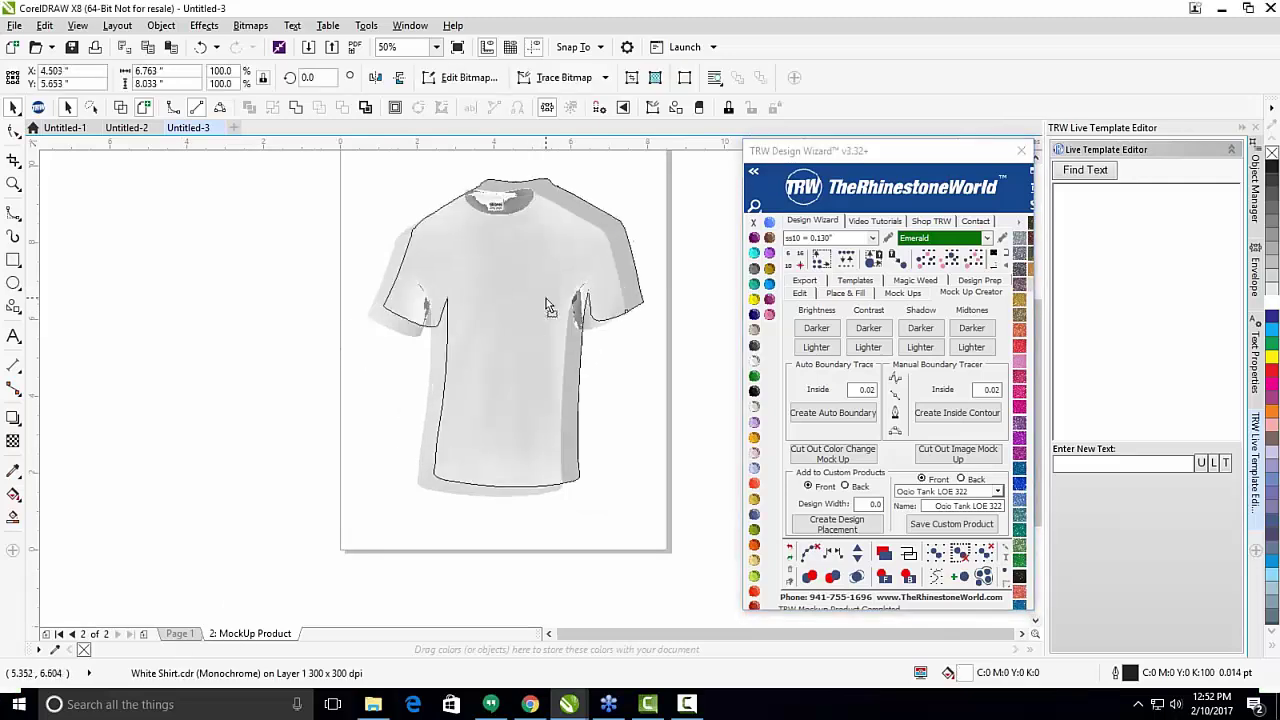
{"action": "mouse_move", "coordinate": [537, 297]}
{"action": "left_mouse_down"}
{"action": "mouse_move", "coordinate": [498, 318]}
{"action": "mouse_move", "coordinate": [516, 294]}
{"action": "mouse_move", "coordinate": [584, 262]}
{"action": "mouse_move", "coordinate": [546, 292]}
{"action": "left_mouse_up"}
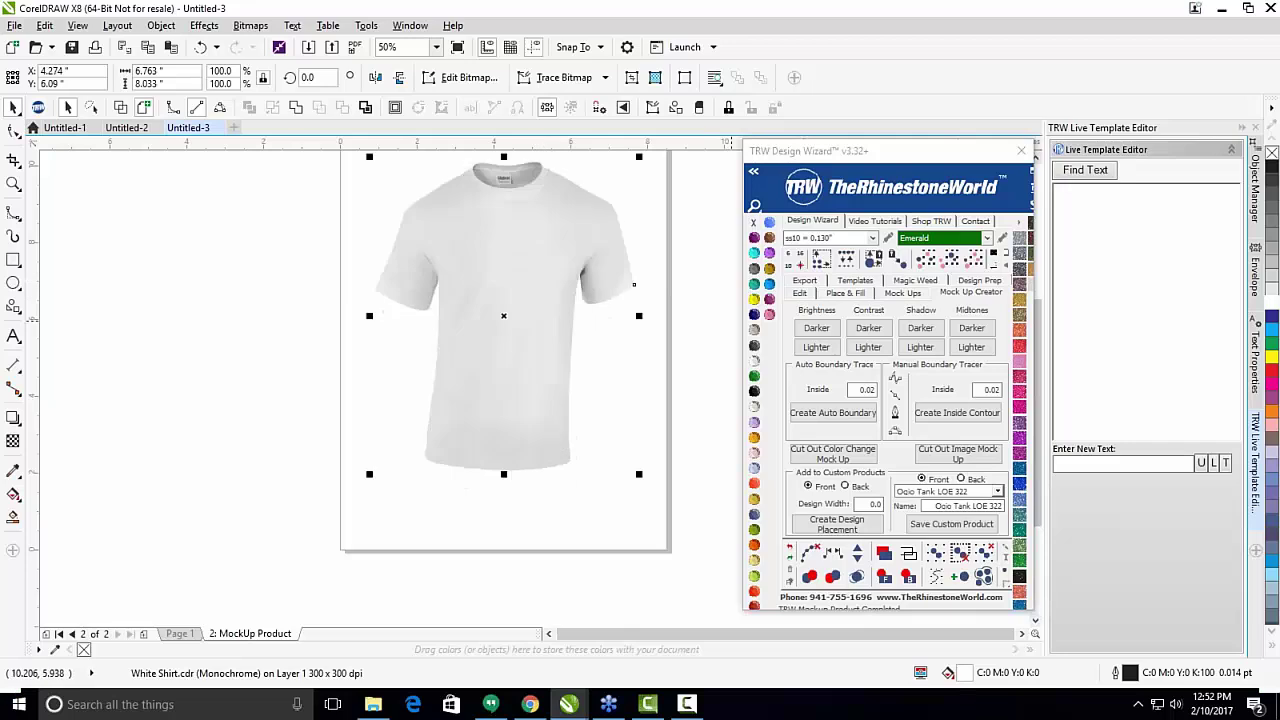
Try purple, cyan, Copper and deep blue on the shirt, settling on navy Montana.
{"action": "left_click", "coordinate": [767, 291]}
{"action": "left_click", "coordinate": [769, 254]}
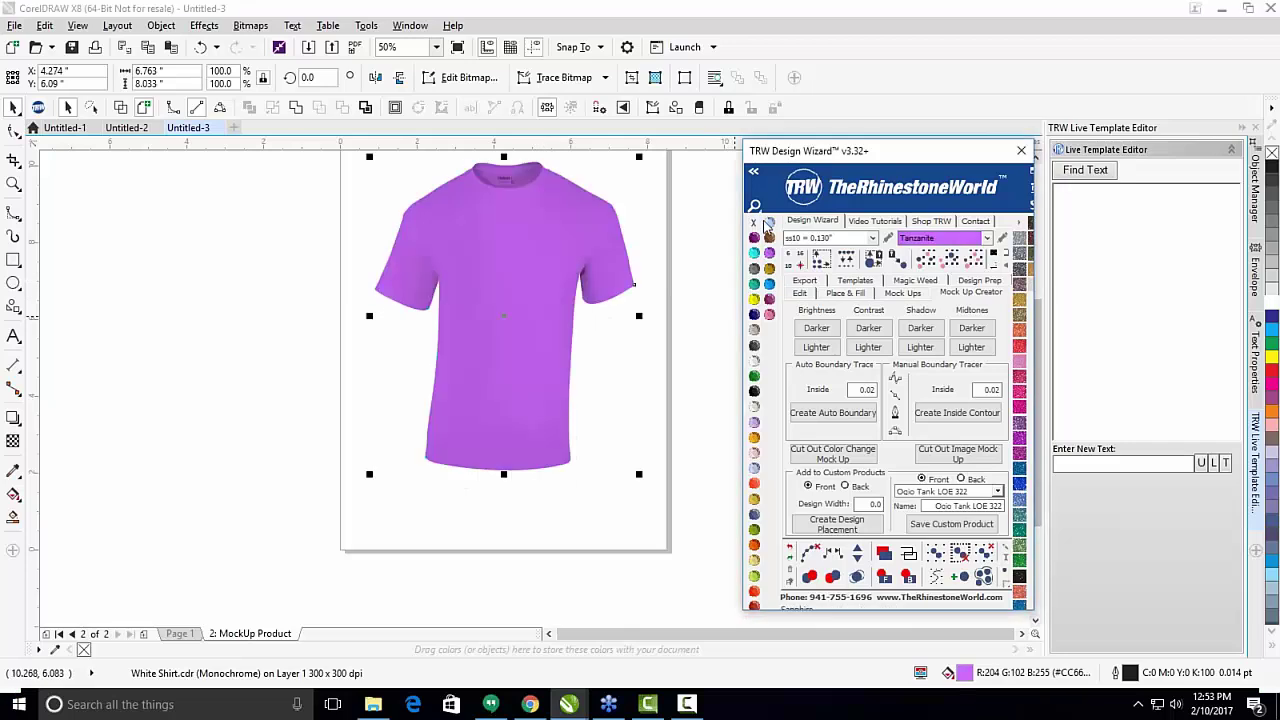
{"action": "left_click", "coordinate": [756, 254]}
{"action": "left_click", "coordinate": [755, 253]}
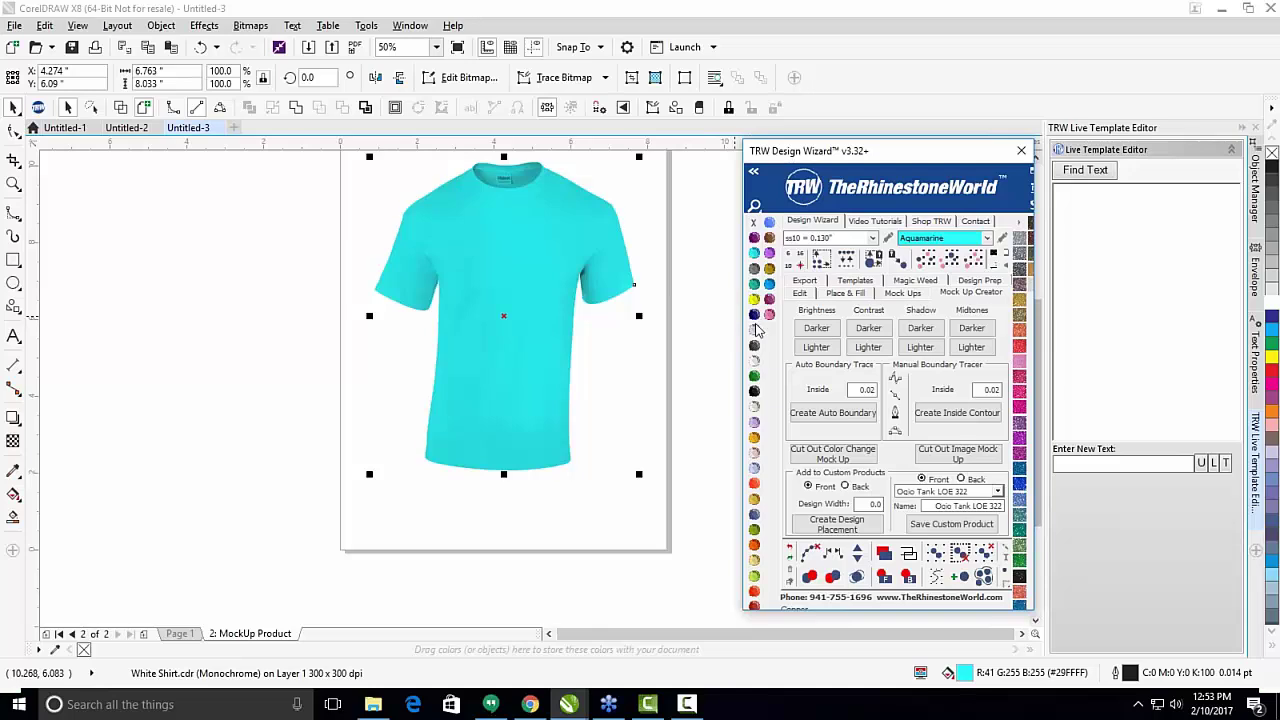
{"action": "left_click", "coordinate": [1020, 331]}
{"action": "left_click", "coordinate": [1272, 317]}
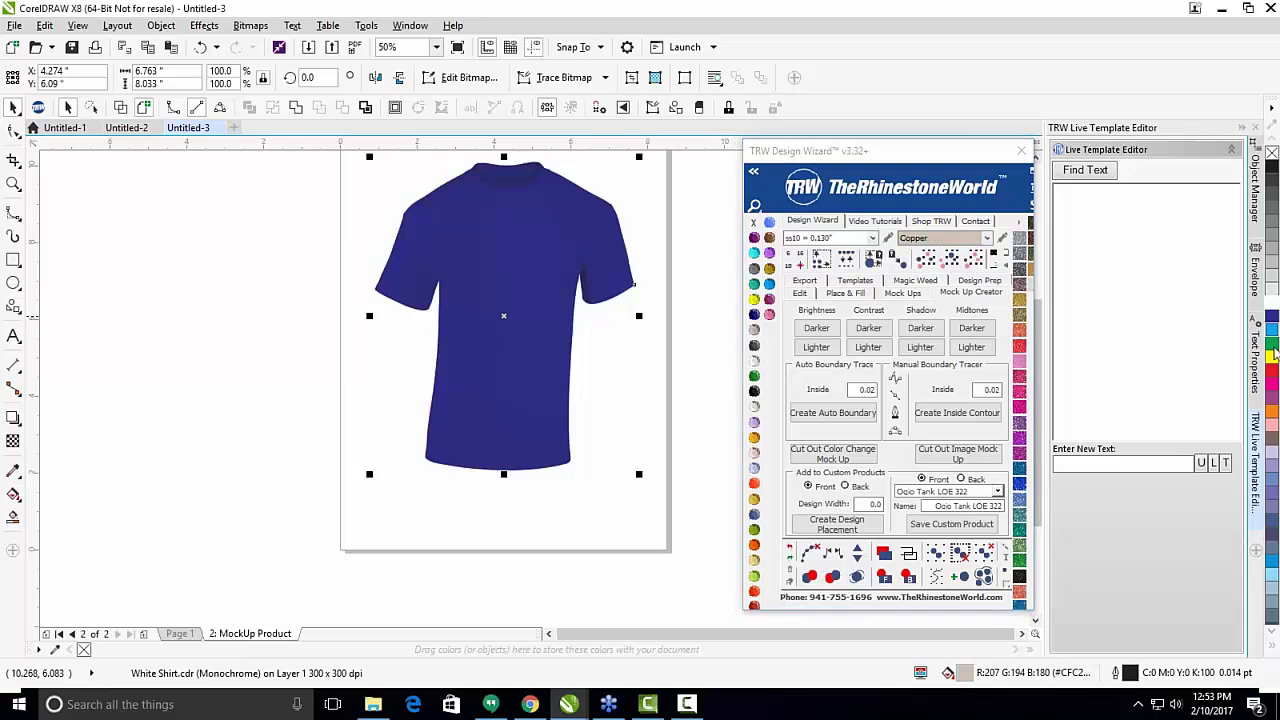
{"action": "left_click", "coordinate": [755, 515]}
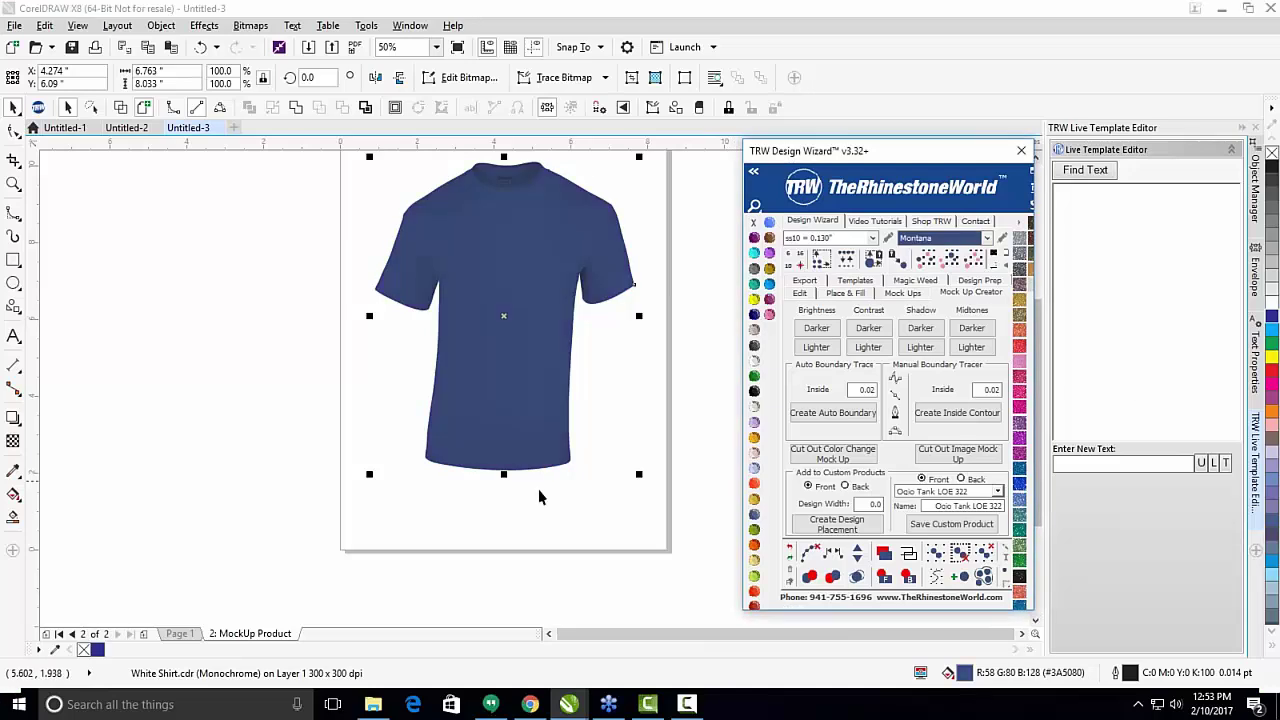
{"action": "left_click", "coordinate": [530, 515]}
{"action": "scroll", "coordinate": [530, 515], "scroll_direction": "down", "scroll_amount": 1}
{"action": "scroll", "coordinate": [525, 461], "scroll_direction": "up", "scroll_amount": 1}
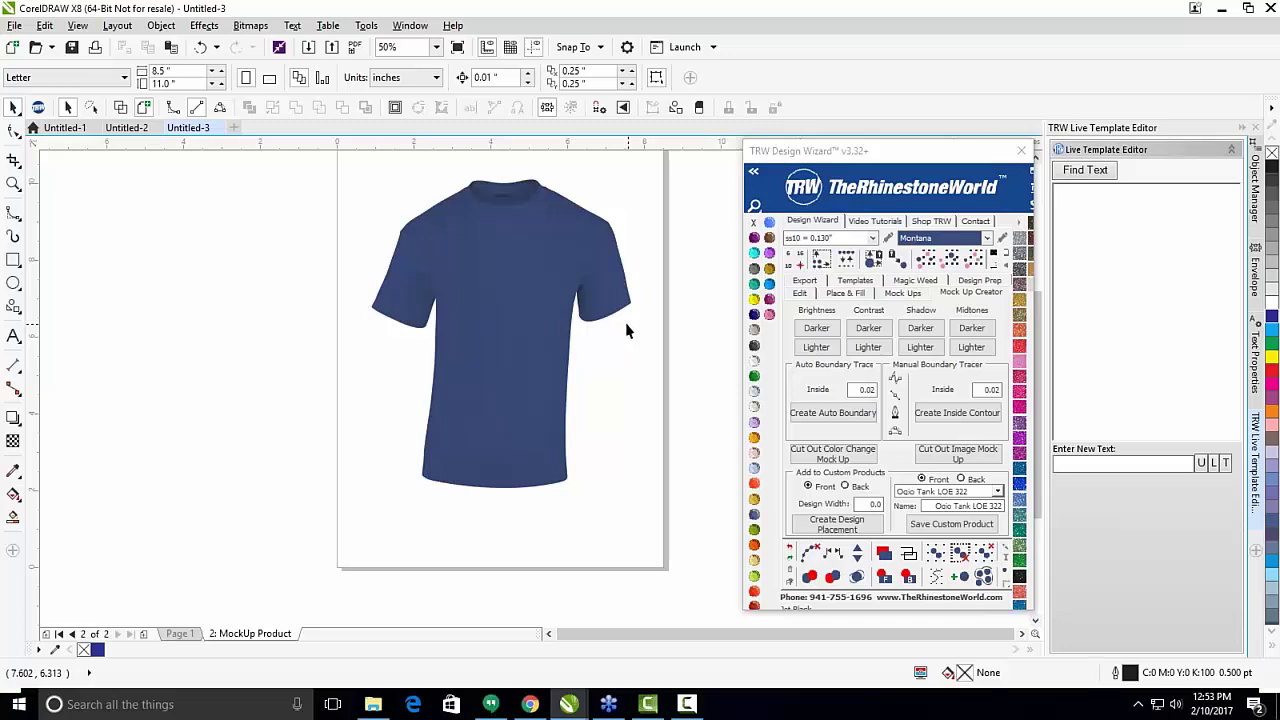
{"action": "scroll", "coordinate": [548, 310], "scroll_direction": "down", "scroll_amount": 1}
{"action": "scroll", "coordinate": [559, 274], "scroll_direction": "up", "scroll_amount": 1}
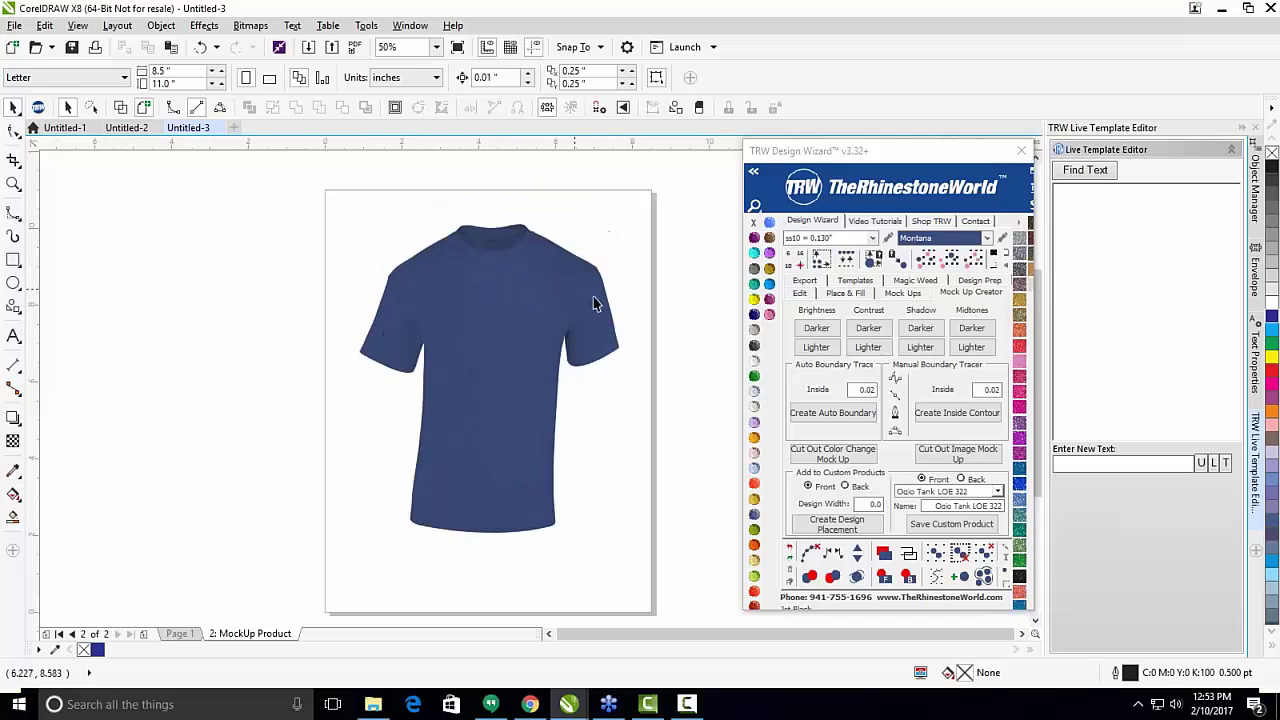
Set the mock-up template type to Quick Product and the product type to Custom.
{"action": "left_click", "coordinate": [489, 340]}
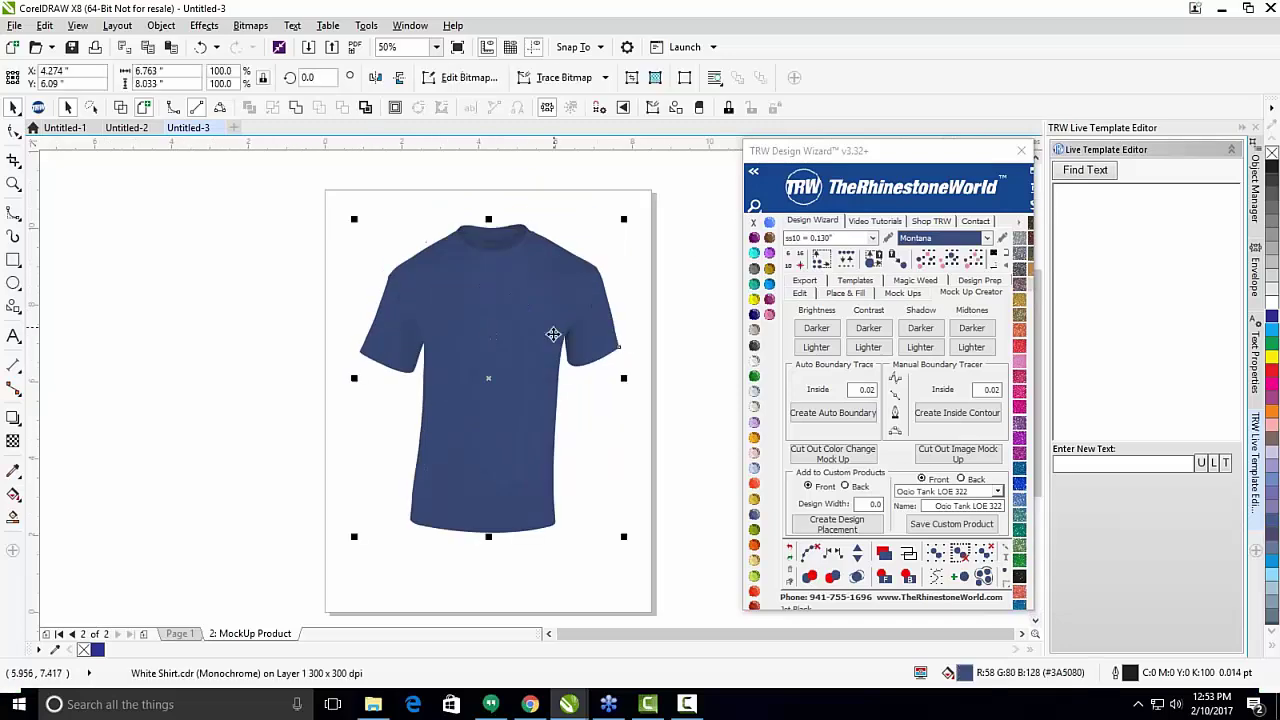
{"action": "left_click", "coordinate": [903, 293]}
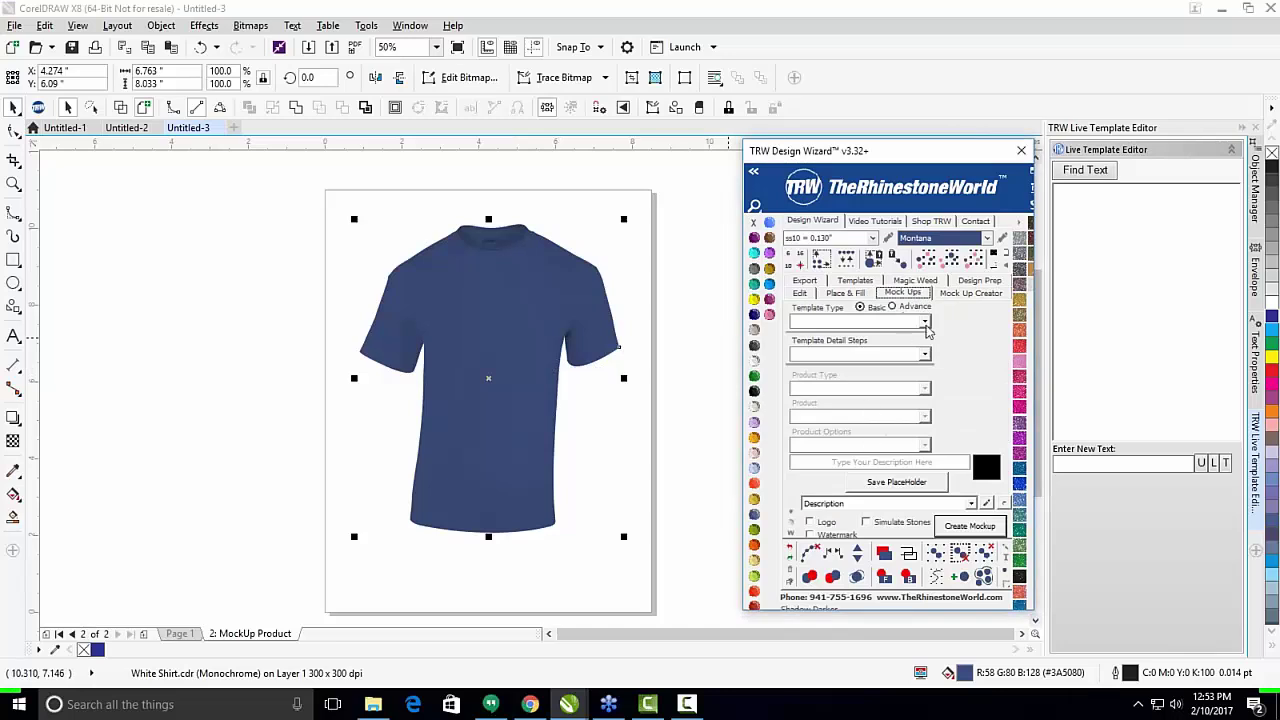
{"action": "left_click", "coordinate": [924, 322]}
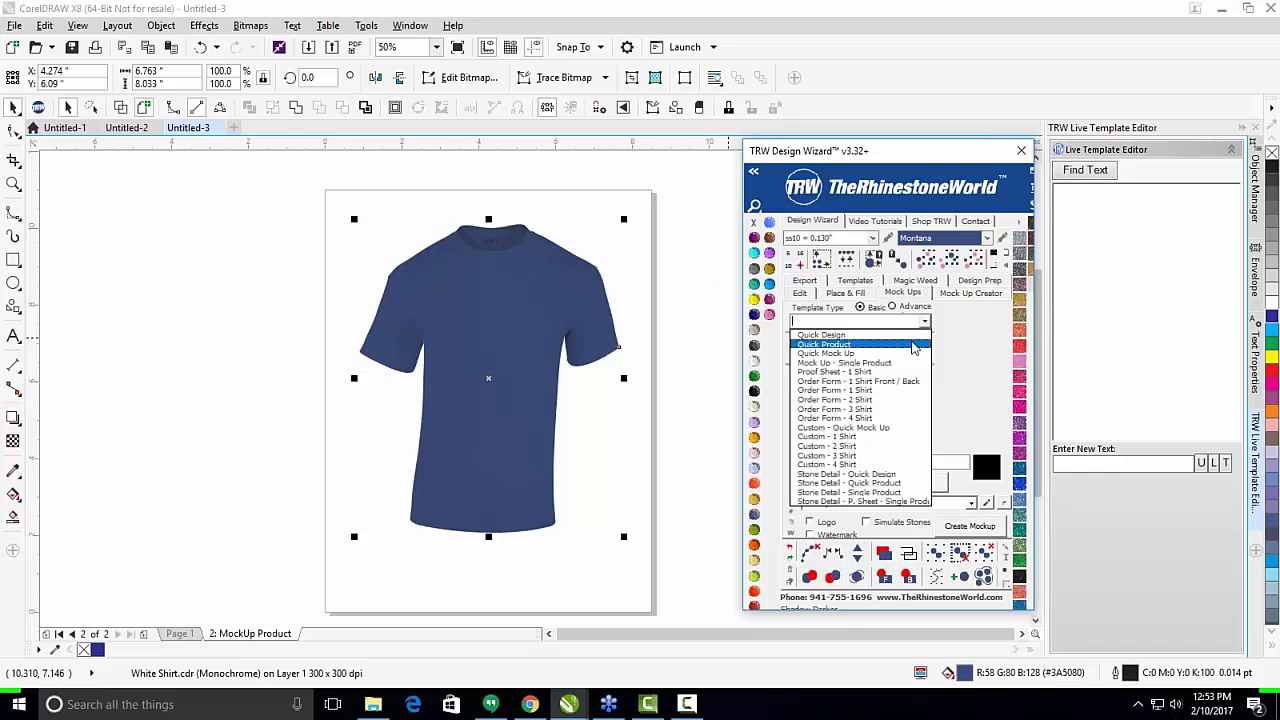
{"action": "left_click", "coordinate": [925, 350]}
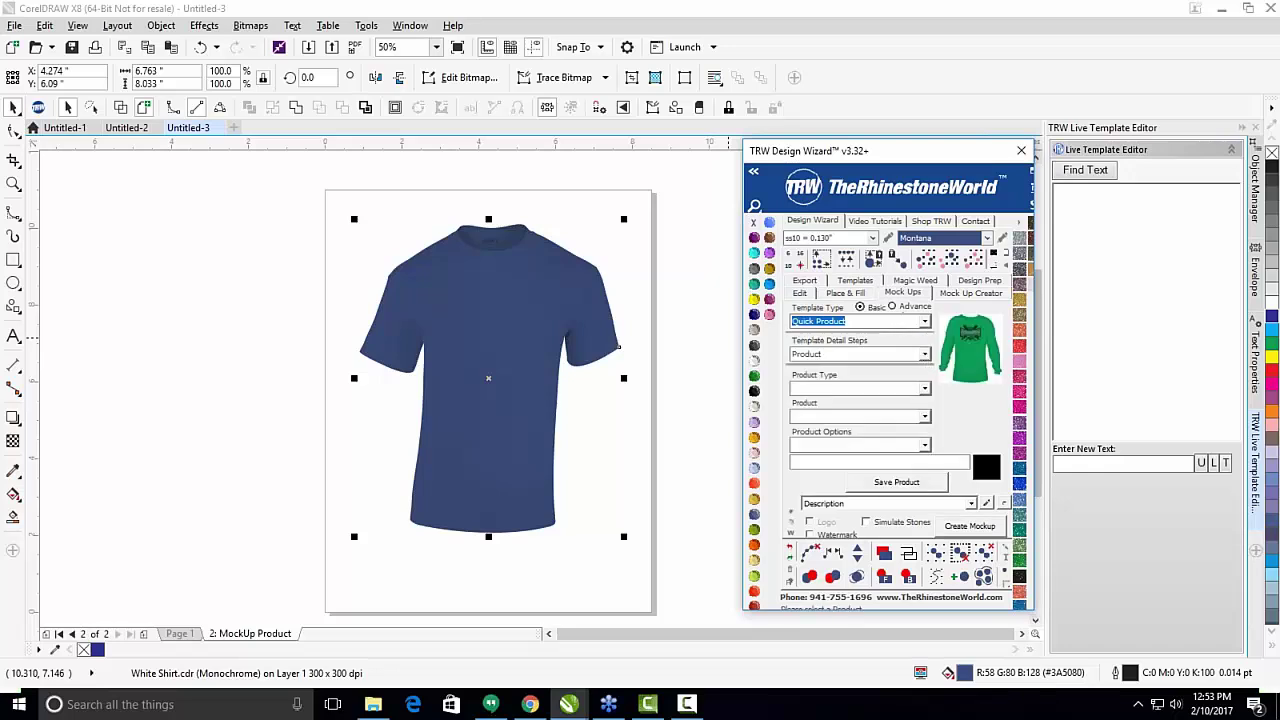
{"action": "left_click", "coordinate": [926, 388]}
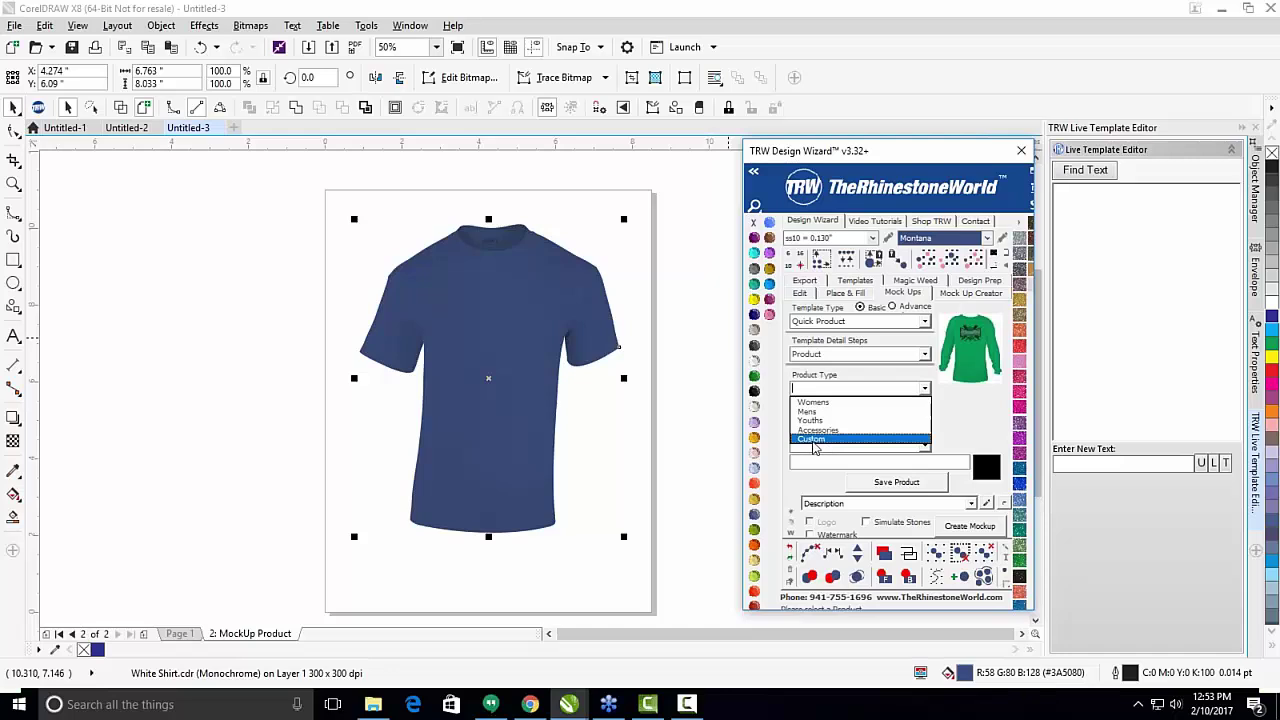
{"action": "left_click", "coordinate": [818, 441]}
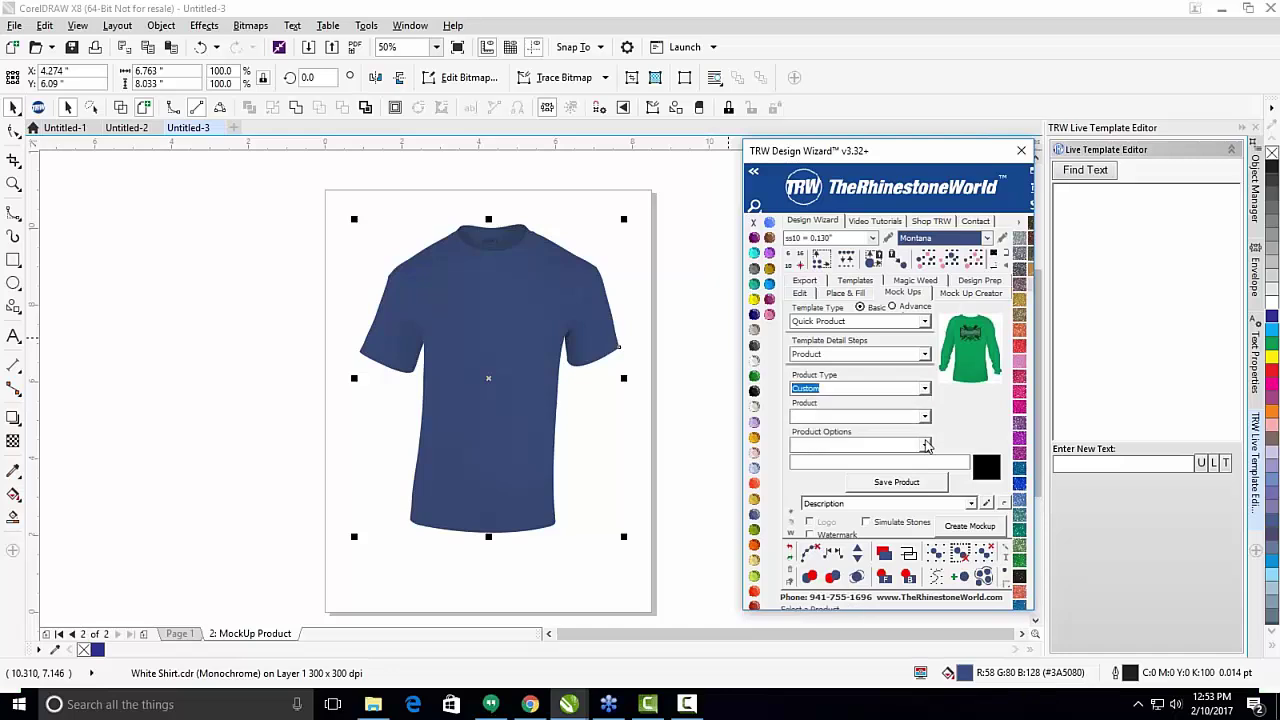
{"action": "left_click", "coordinate": [923, 418]}
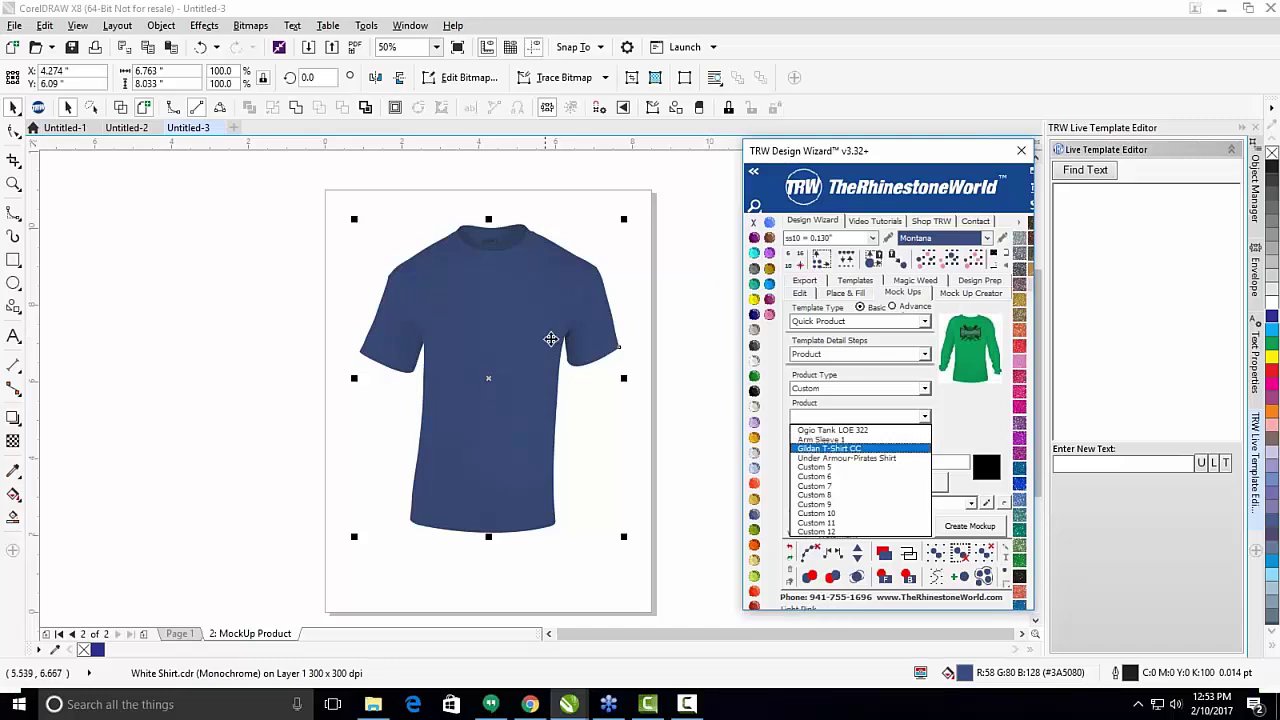
{"action": "left_click", "coordinate": [465, 286]}
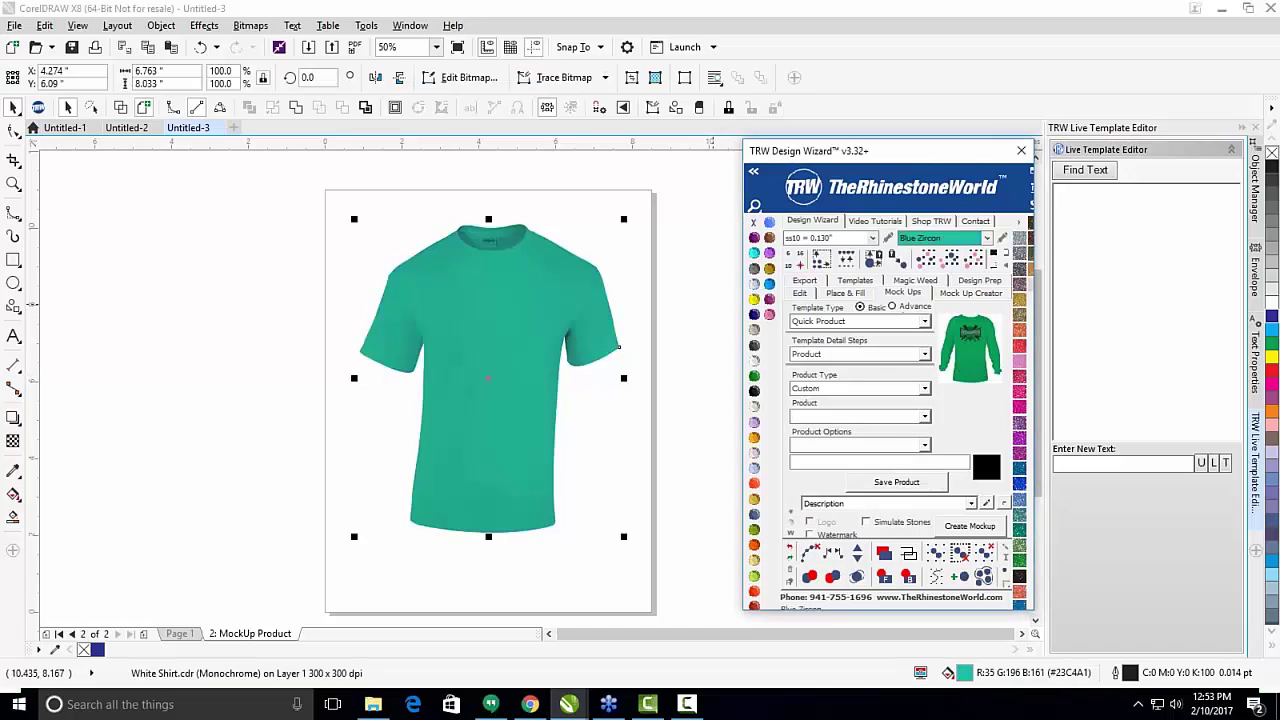
{"action": "left_click", "coordinate": [985, 295]}
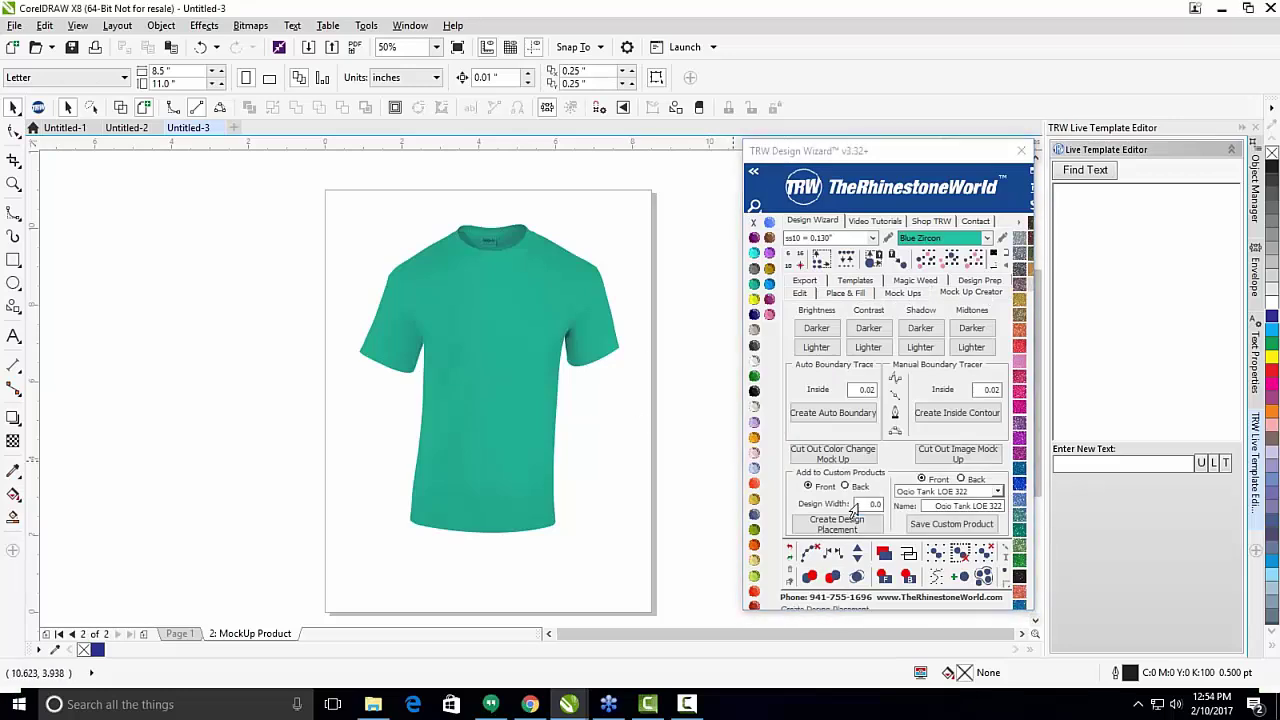
Add a red design placement box on the shirt's chest, scaled down to about 82%.
{"action": "left_click", "coordinate": [812, 530]}
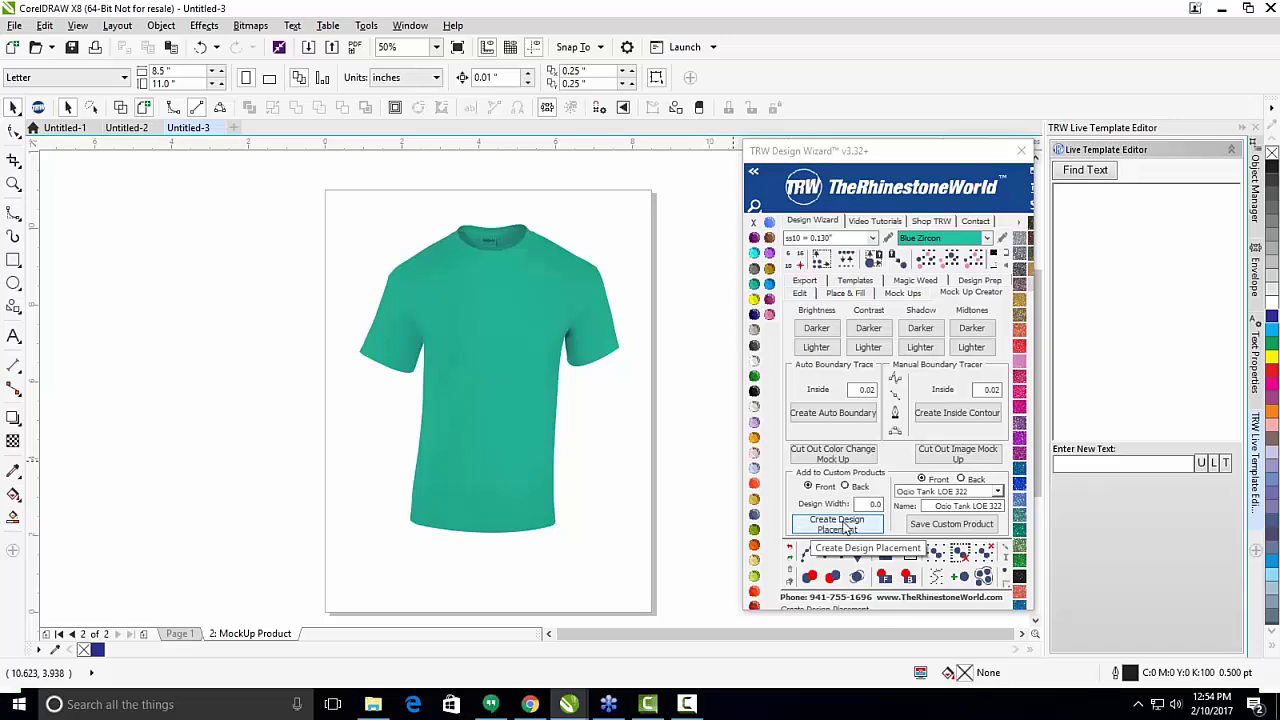
{"action": "left_click", "coordinate": [843, 529]}
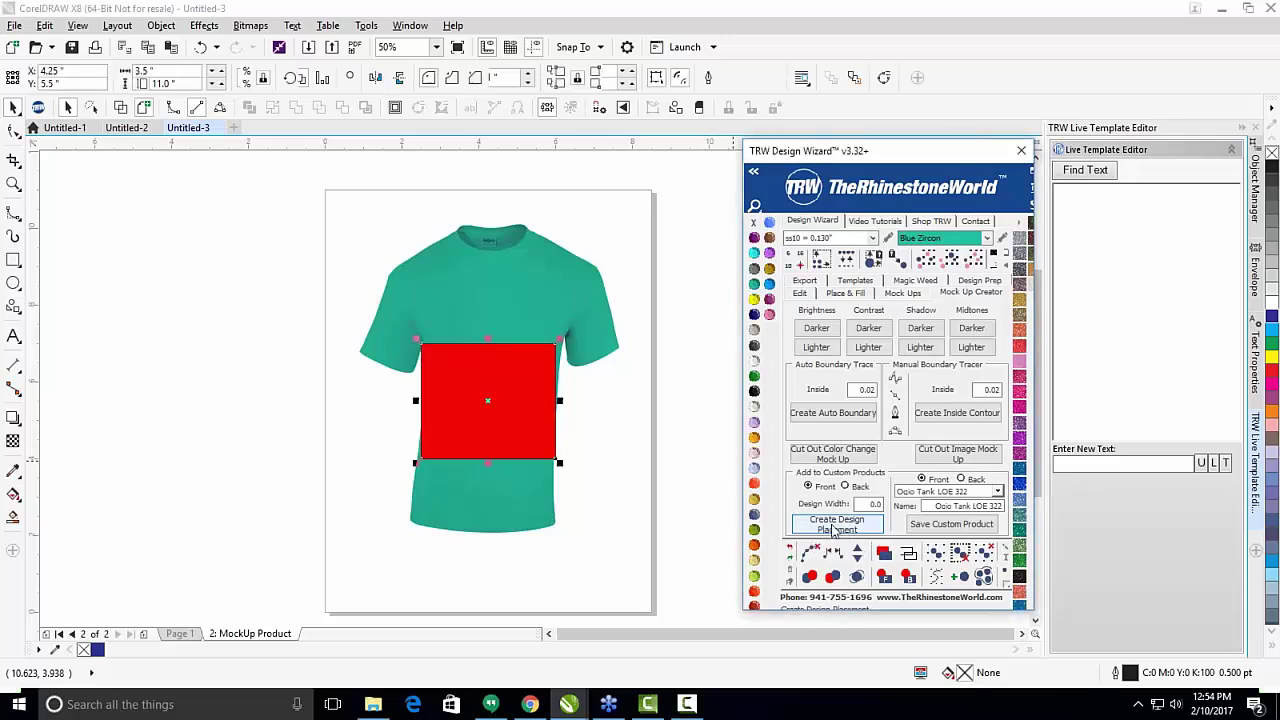
{"action": "left_click_drag", "start_coordinate": [470, 412], "coordinate": [488, 279]}
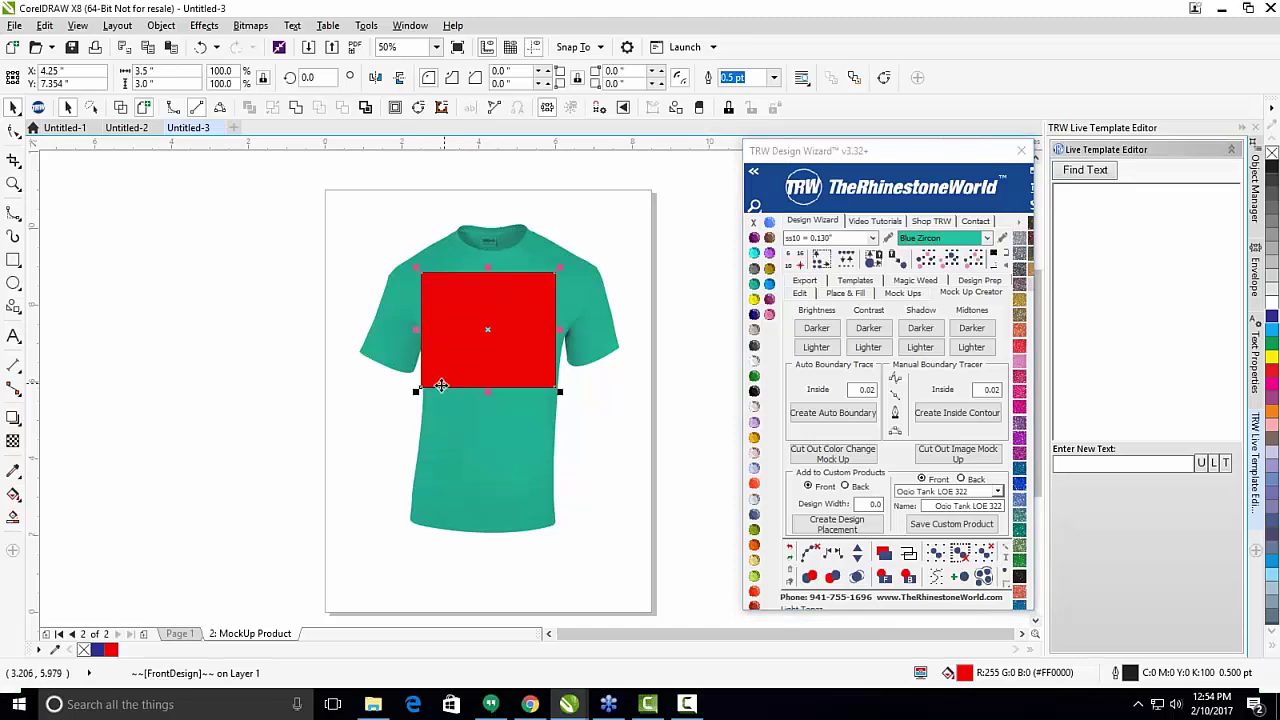
{"action": "left_click_drag", "start_coordinate": [417, 395], "coordinate": [429, 385]}
{"action": "scroll", "coordinate": [493, 338], "scroll_direction": "up", "scroll_amount": 2}
{"action": "left_click_drag", "start_coordinate": [495, 342], "coordinate": [494, 335]}
{"action": "scroll", "coordinate": [494, 335], "scroll_direction": "down", "scroll_amount": 2}
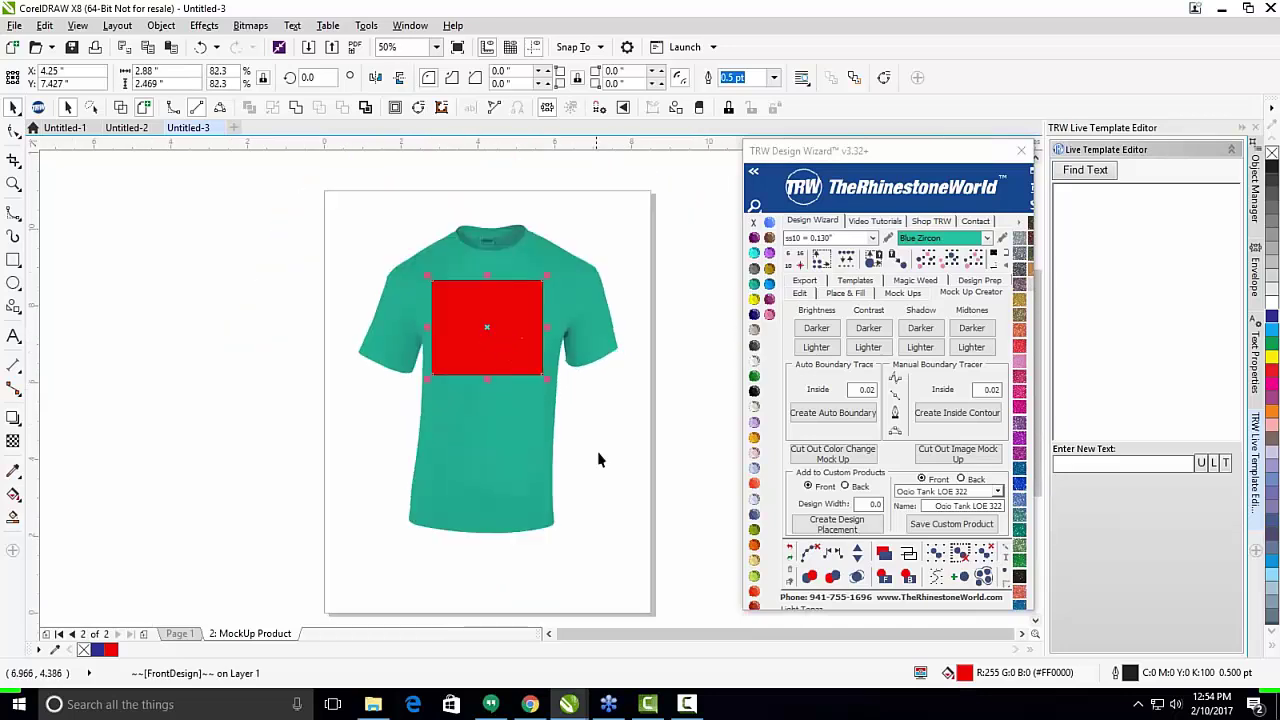
{"action": "left_click", "coordinate": [634, 500]}
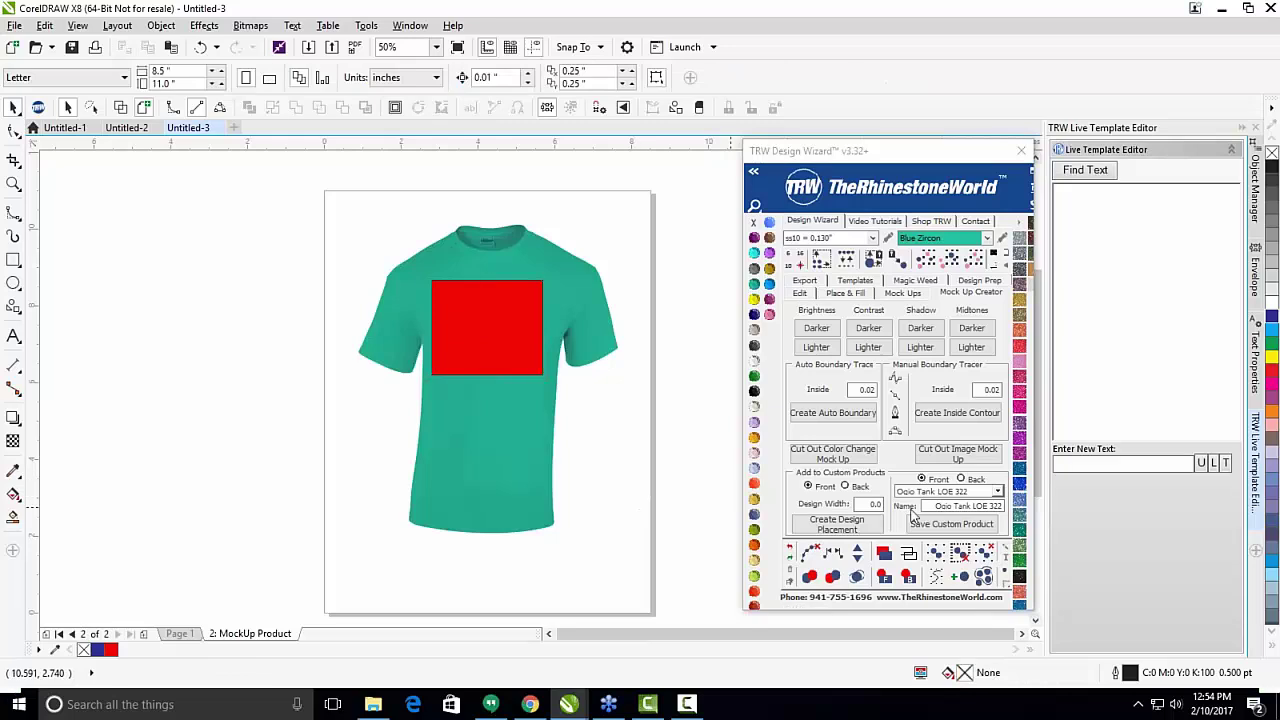
Save the shirt and red box as custom product 'Basic Gildan CC' in the Custom 5 slot.
{"action": "left_click", "coordinate": [998, 493]}
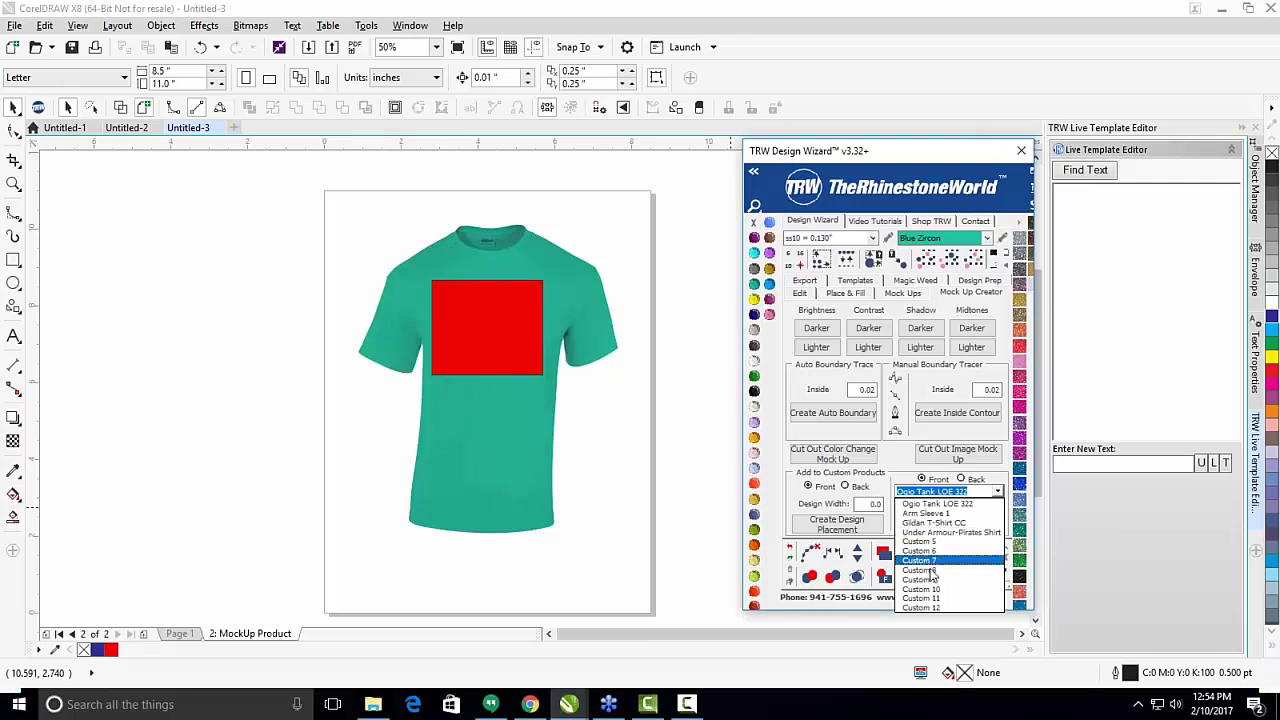
{"action": "left_click", "coordinate": [936, 504]}
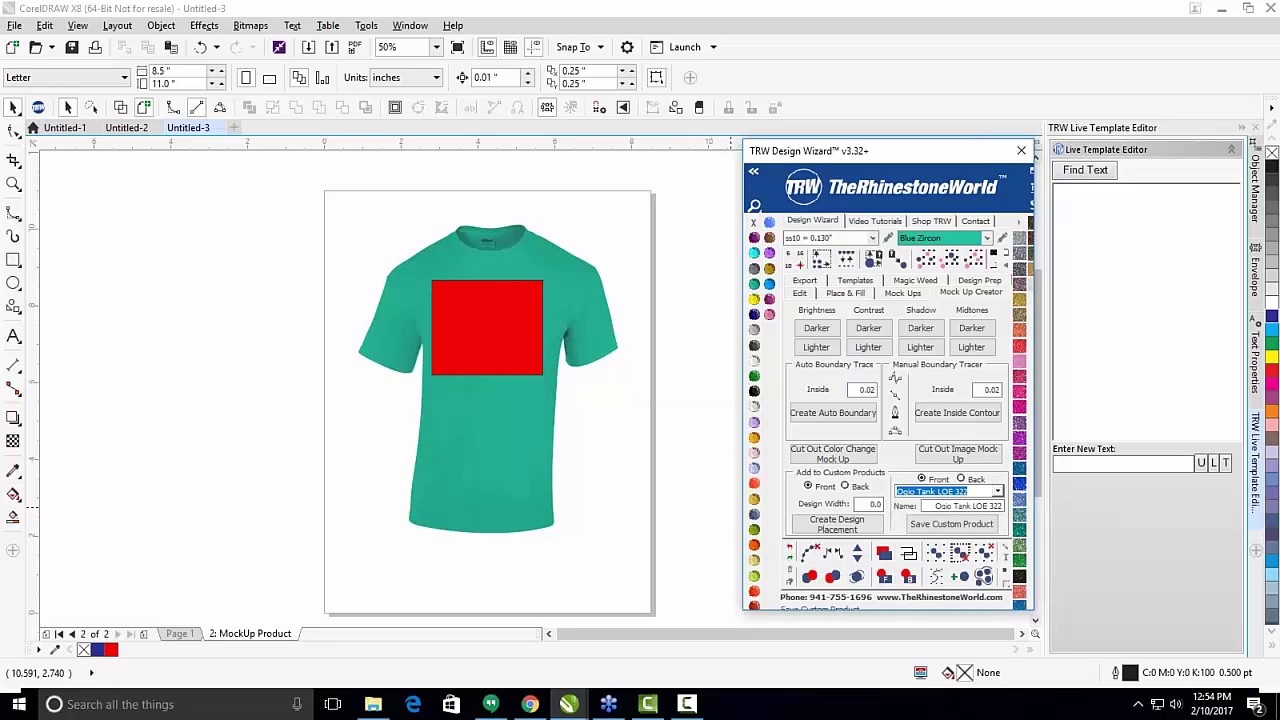
{"action": "left_click", "coordinate": [997, 492]}
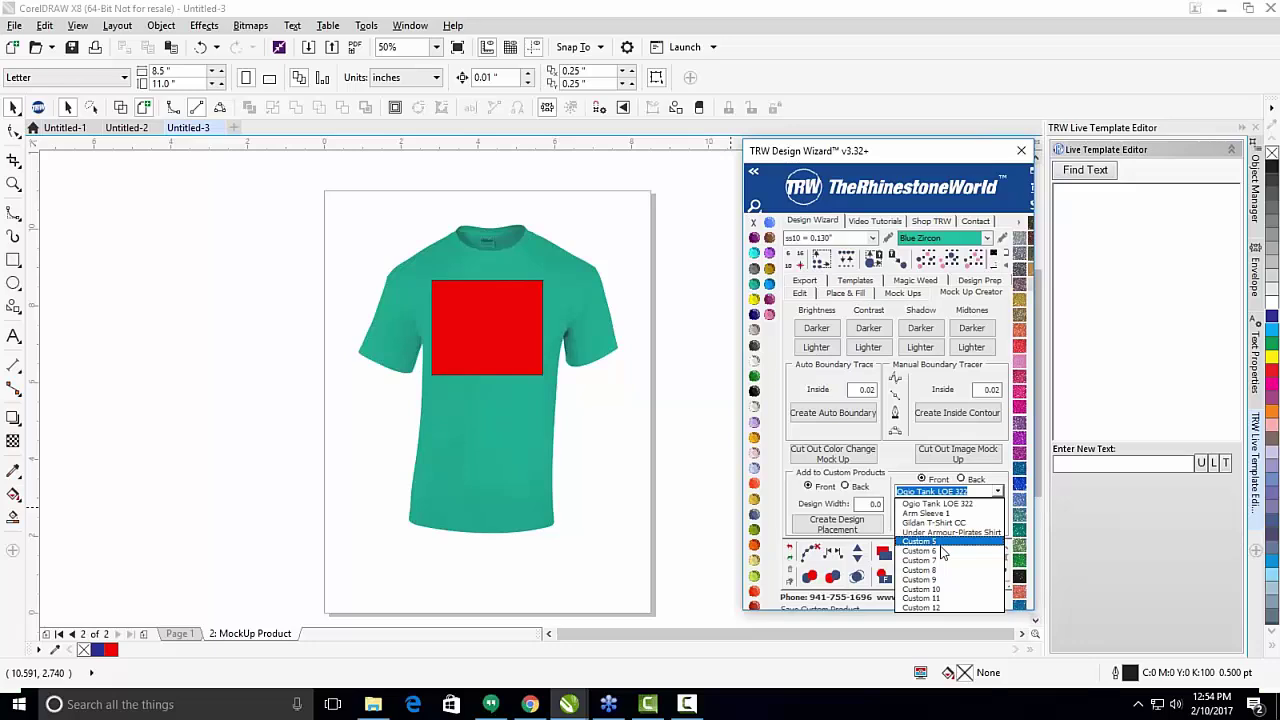
{"action": "left_click", "coordinate": [941, 546]}
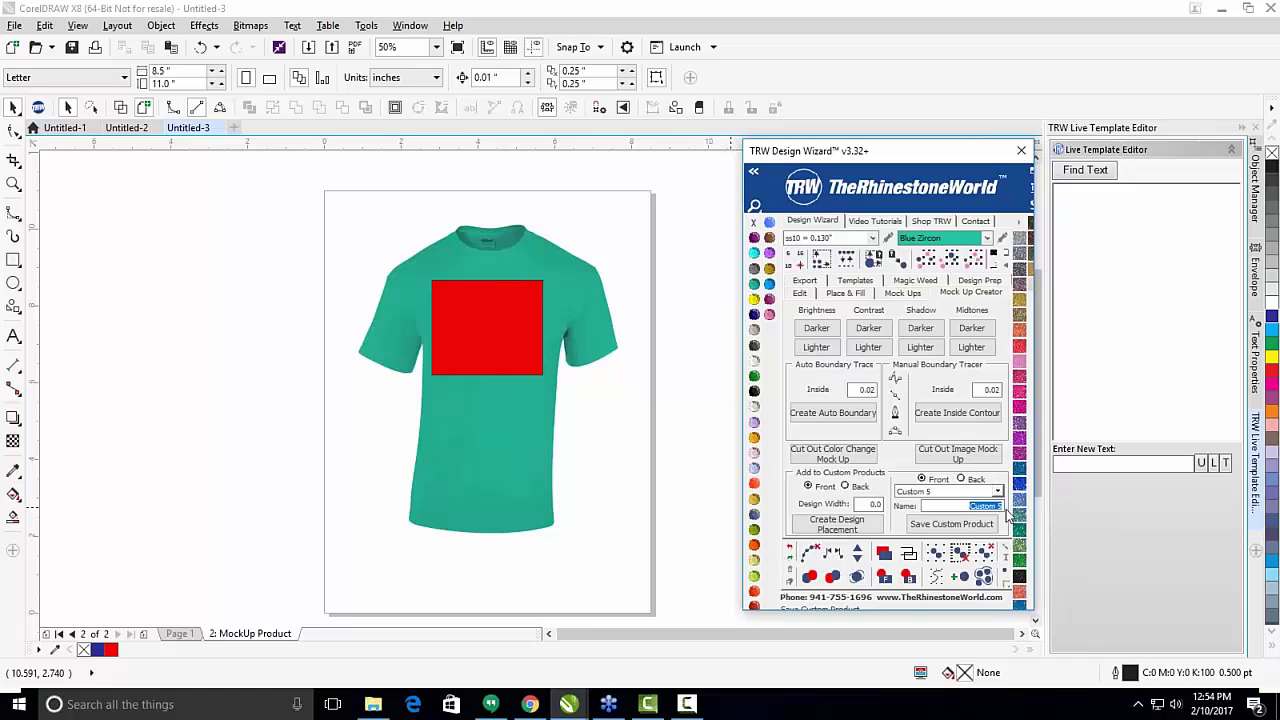
{"action": "type", "text": "Be"}
{"action": "type", "text": "s"}
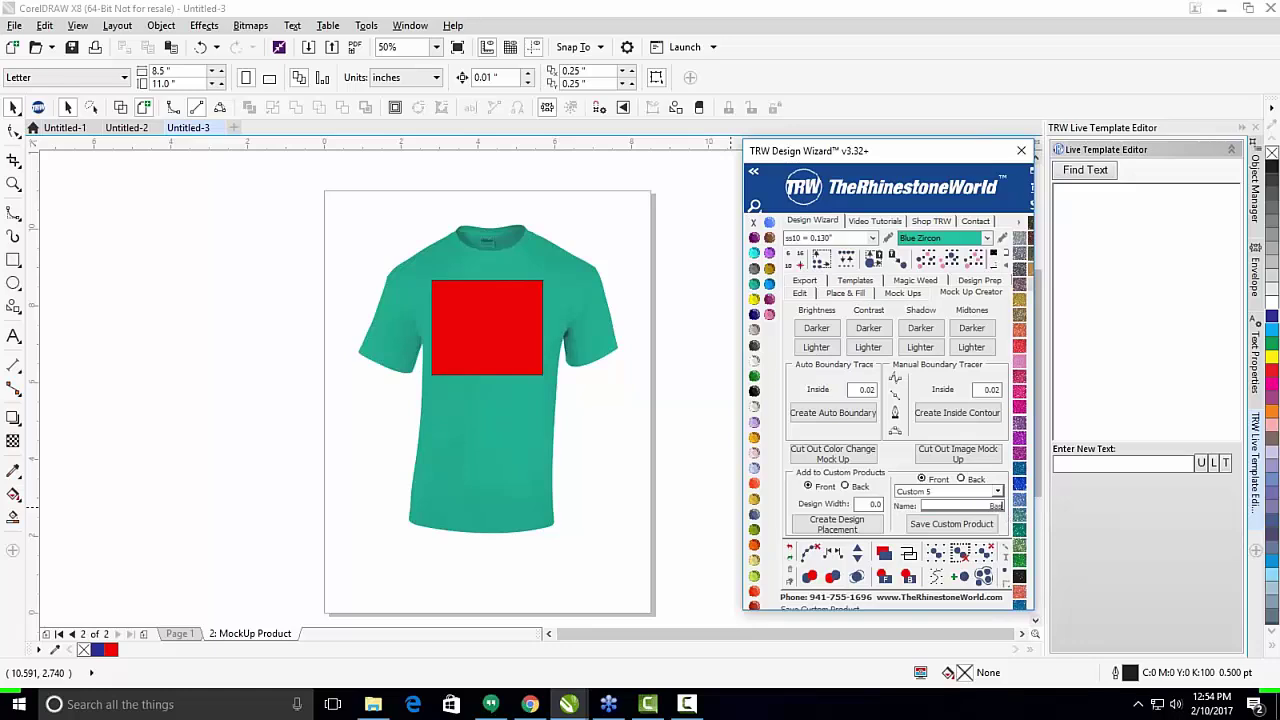
{"action": "type", "text": "ic Glldan C"}
{"action": "type", "text": " Co"}
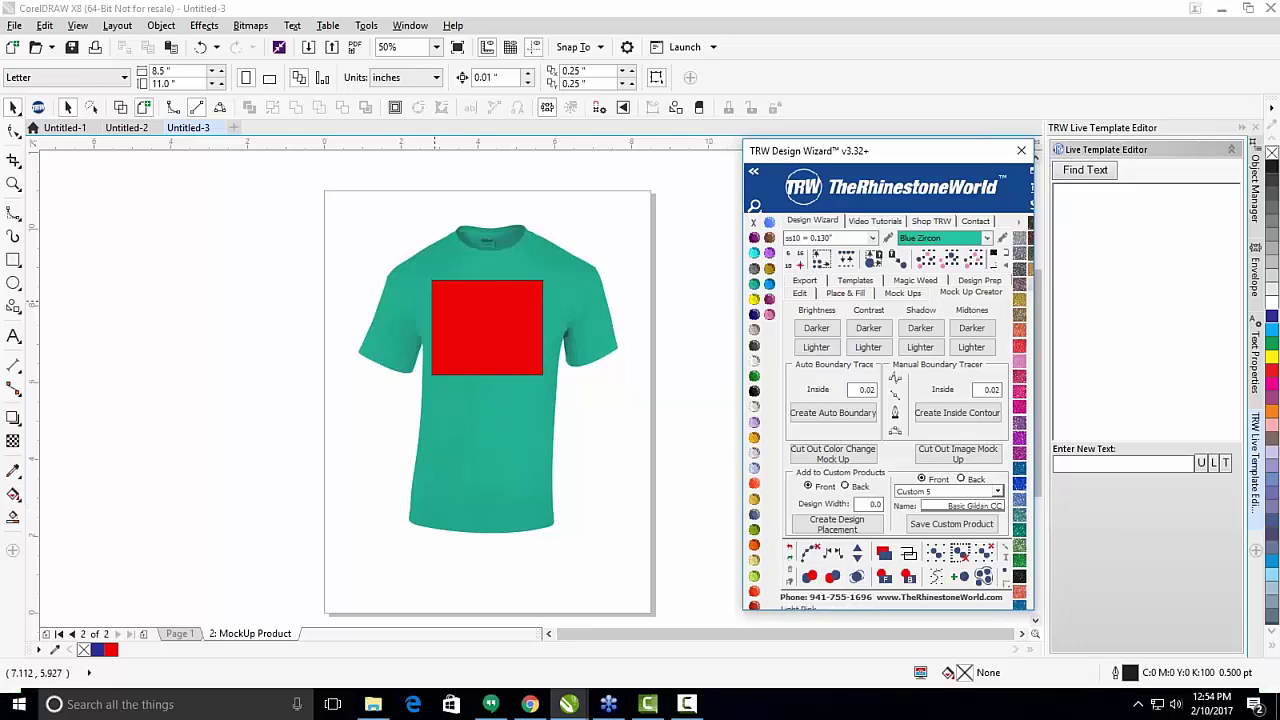
{"action": "left_click_drag", "start_coordinate": [294, 162], "coordinate": [709, 614]}
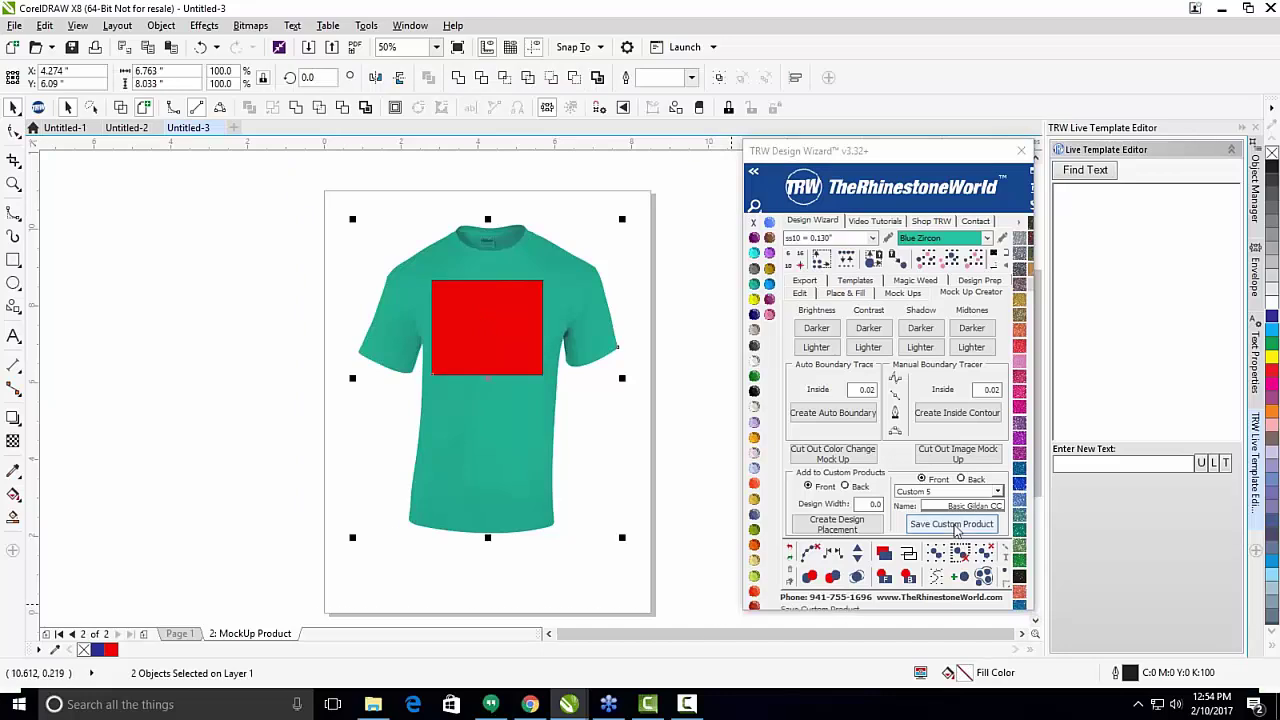
{"action": "left_click", "coordinate": [940, 524]}
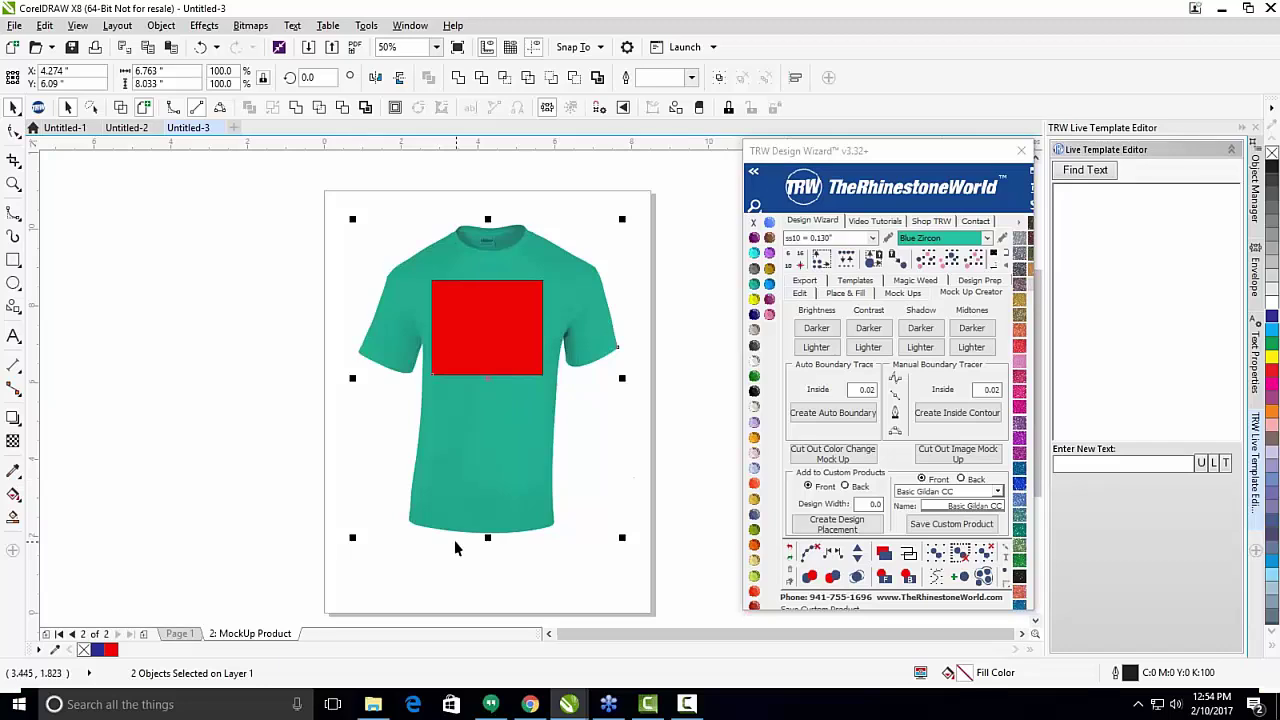
Set the Mock Ups options to Custom product type with Basic Gildan CC (Front).
{"action": "left_click", "coordinate": [905, 293]}
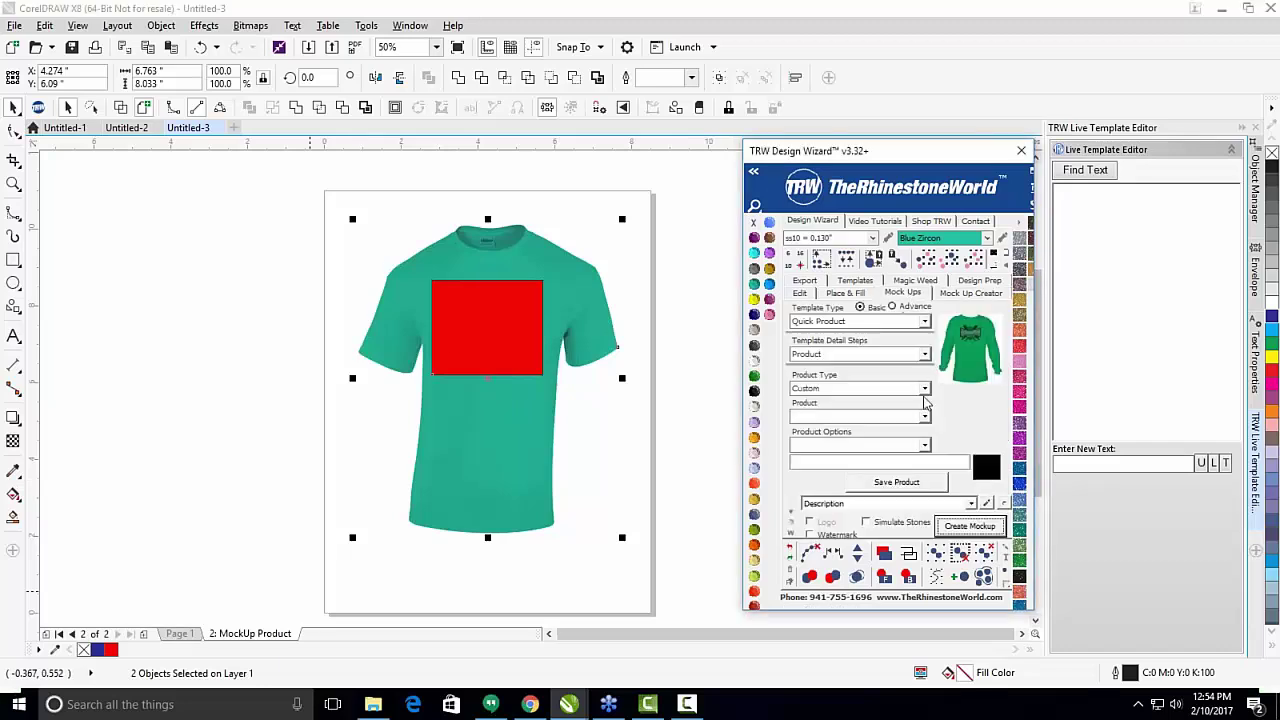
{"action": "left_click", "coordinate": [925, 388]}
{"action": "left_click", "coordinate": [925, 388]}
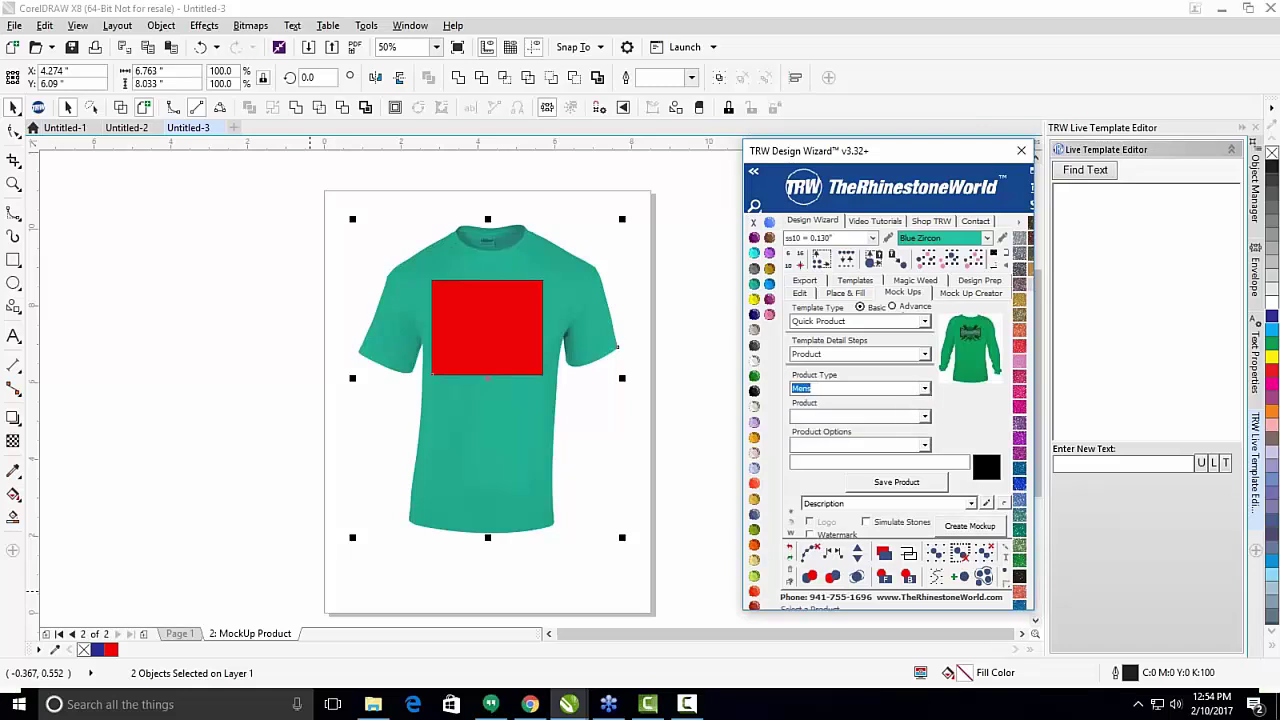
{"action": "left_click", "coordinate": [925, 388]}
{"action": "left_click", "coordinate": [920, 439]}
{"action": "left_click", "coordinate": [928, 418]}
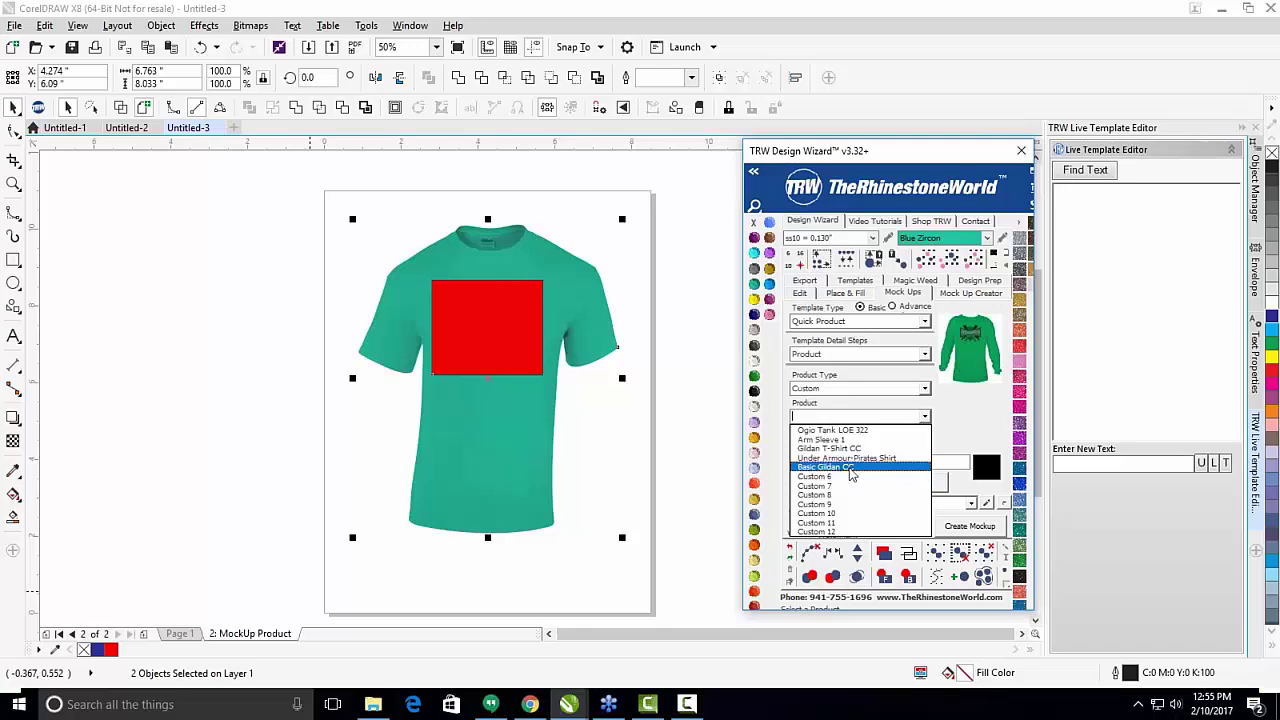
{"action": "left_click", "coordinate": [851, 468]}
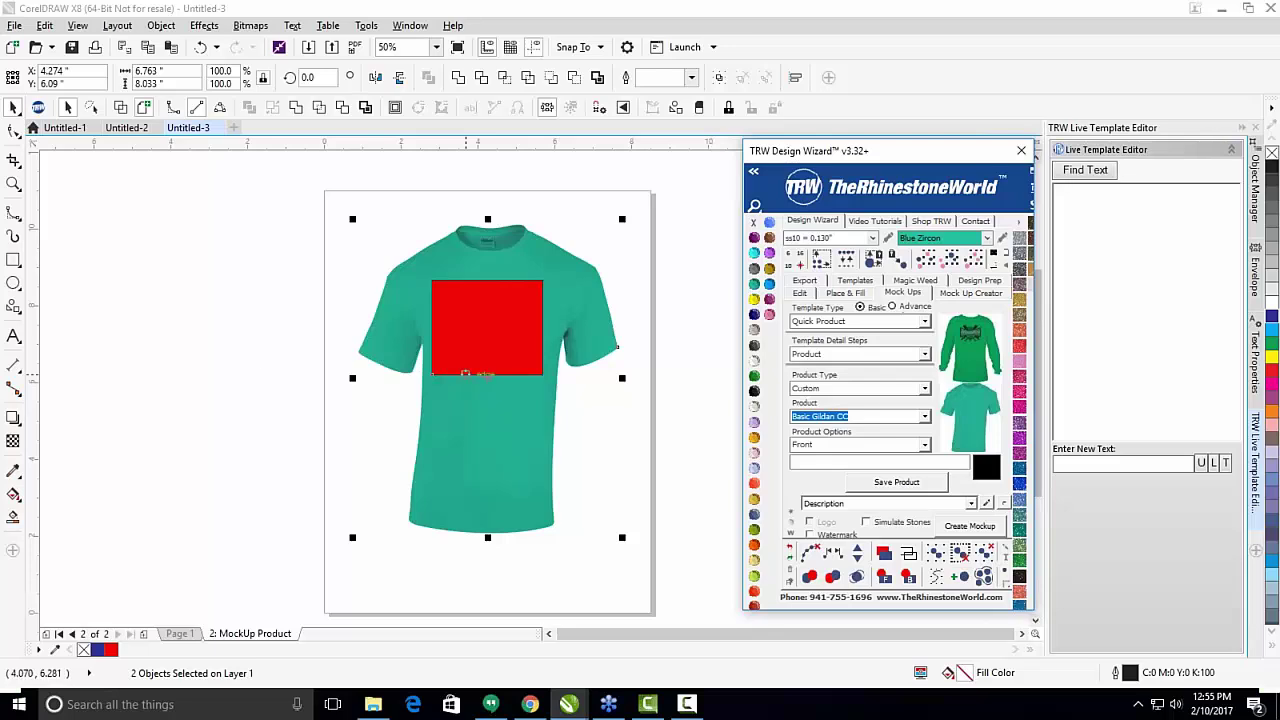
{"action": "left_click", "coordinate": [256, 348]}
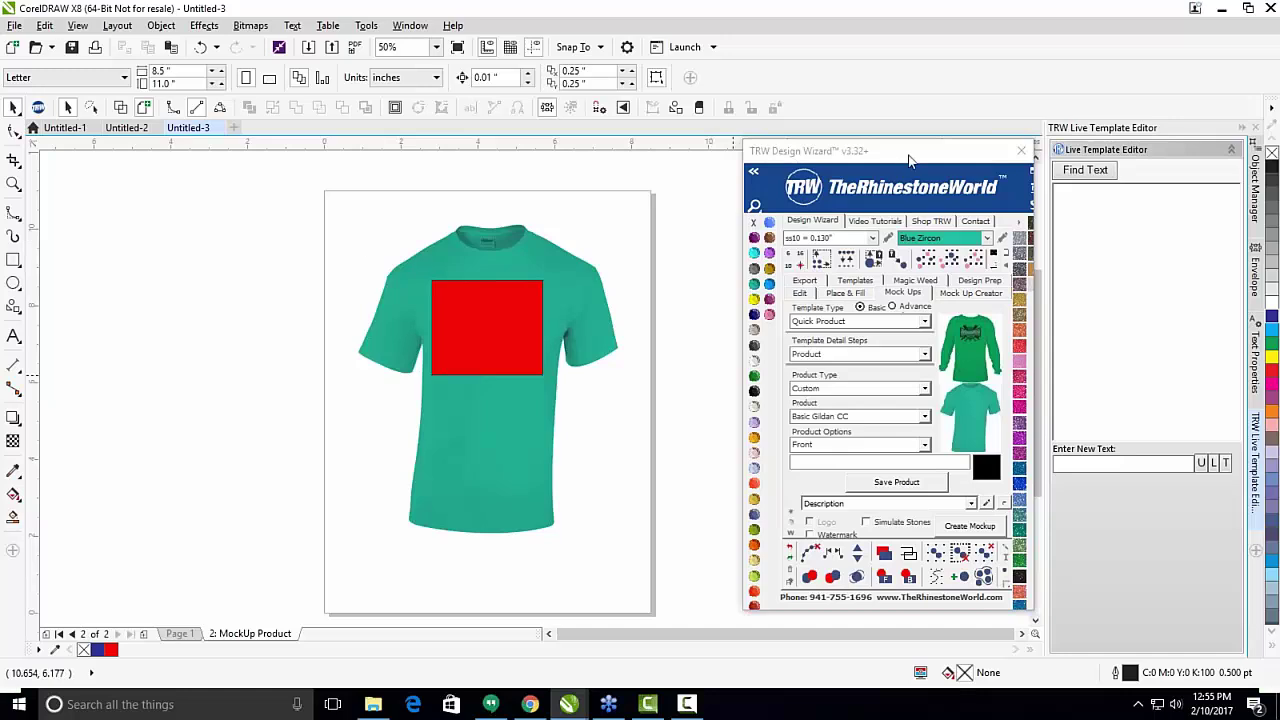
{"action": "left_click_drag", "start_coordinate": [902, 160], "coordinate": [869, 152]}
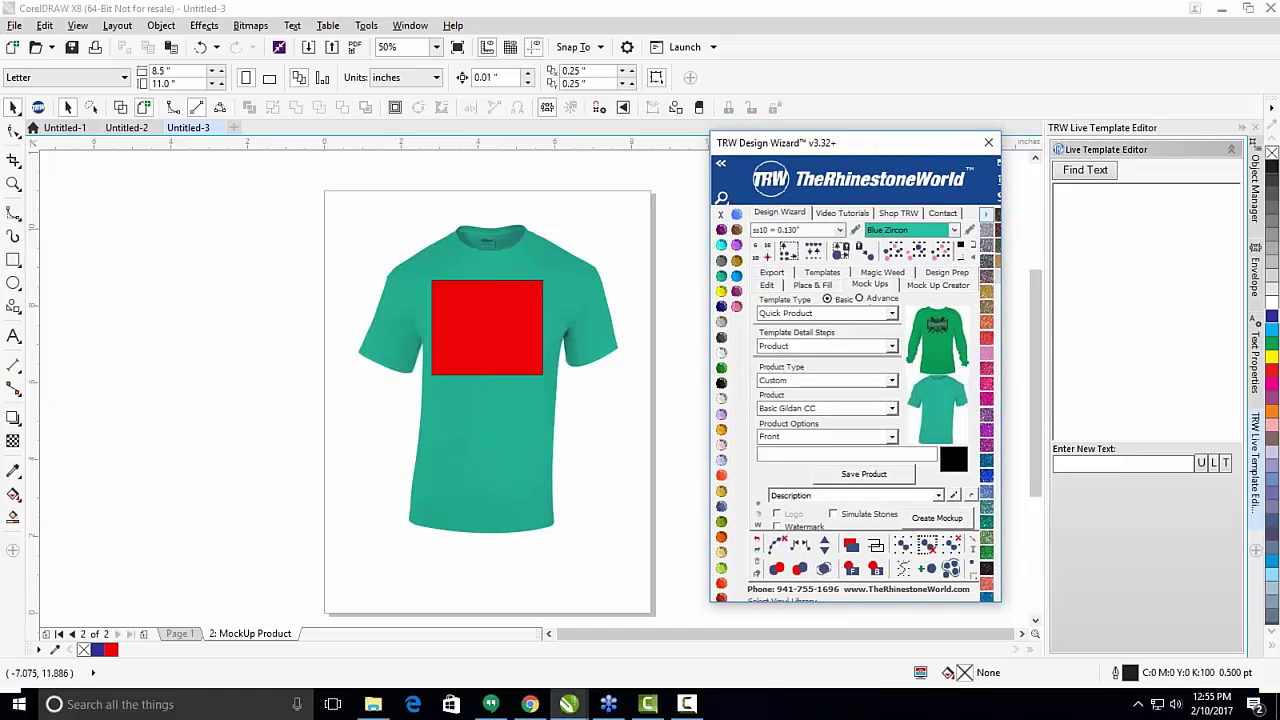
Switch to the Untitled-2 Braden River Pirates logo document and move the wizard aside.
{"action": "left_click", "coordinate": [122, 130]}
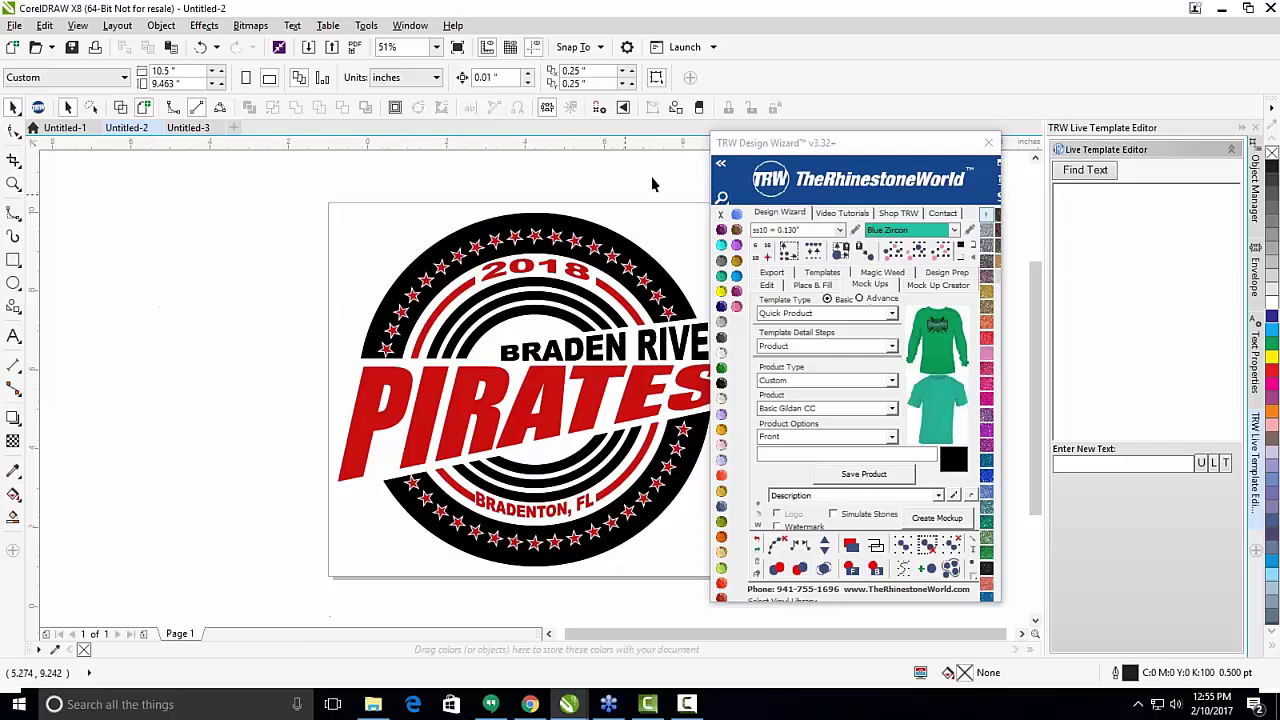
{"action": "left_click_drag", "start_coordinate": [872, 152], "coordinate": [184, 136]}
{"action": "scroll", "coordinate": [522, 255], "scroll_direction": "down", "scroll_amount": 2}
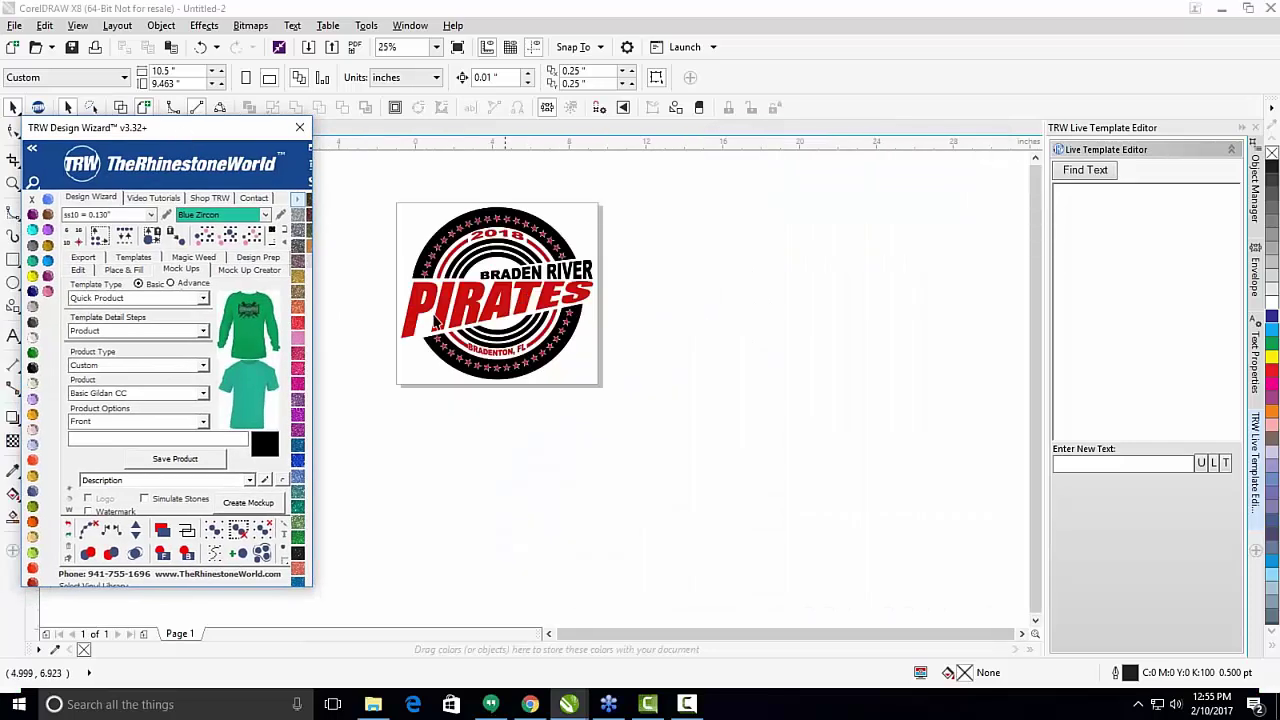
{"action": "scroll", "coordinate": [445, 300], "scroll_direction": "up", "scroll_amount": 2}
{"action": "scroll", "coordinate": [470, 250], "scroll_direction": "down", "scroll_amount": 2}
{"action": "scroll", "coordinate": [475, 192], "scroll_direction": "up", "scroll_amount": 2}
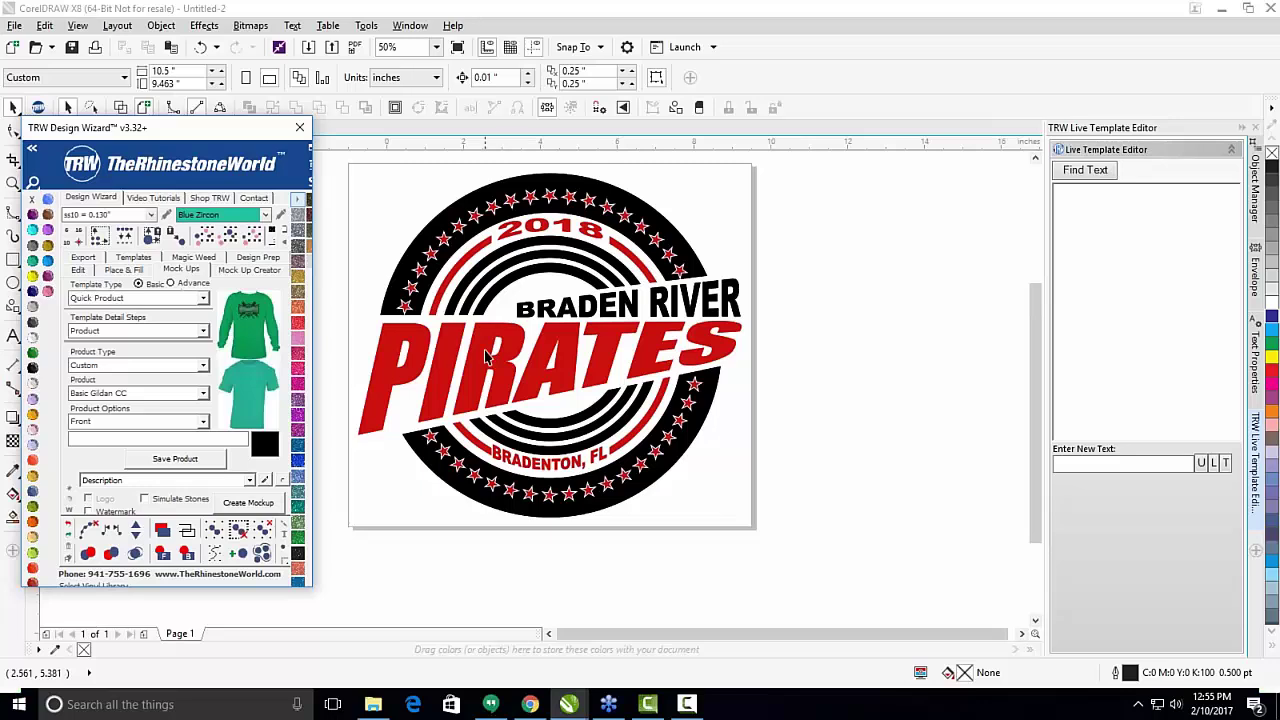
{"action": "left_click", "coordinate": [487, 357]}
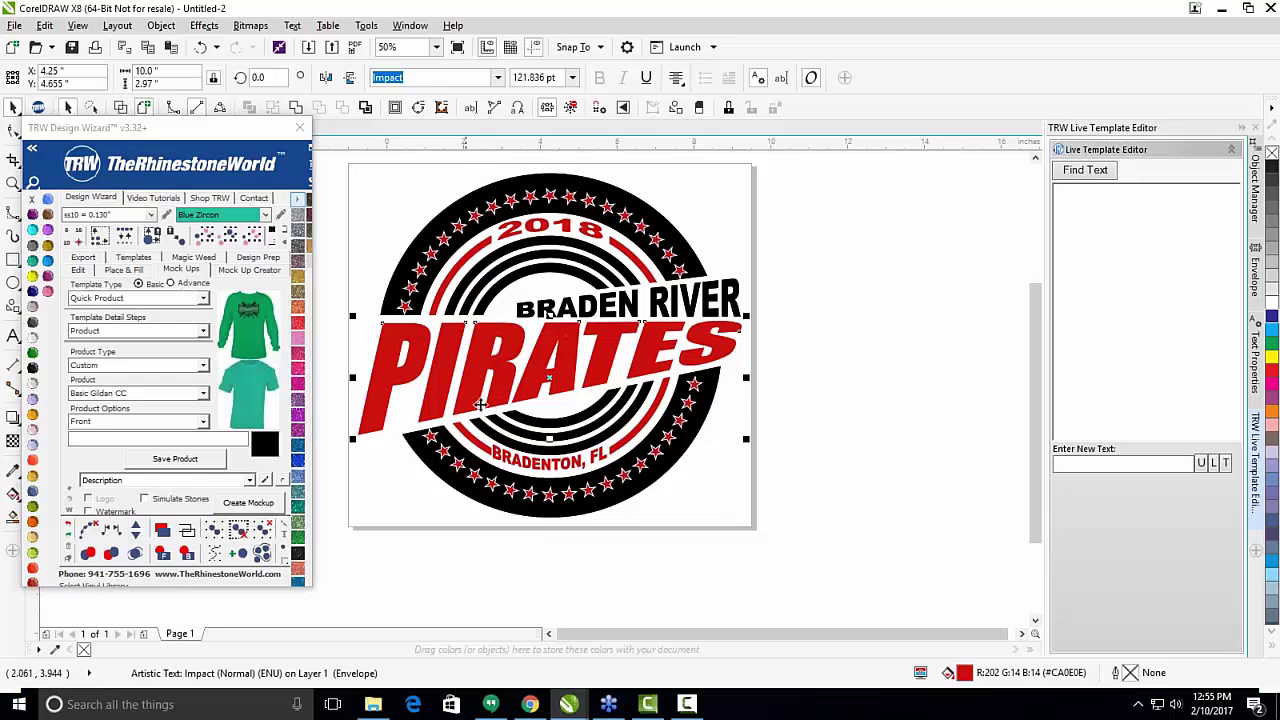
{"action": "left_click", "coordinate": [849, 314]}
{"action": "scroll", "coordinate": [837, 357], "scroll_direction": "down", "scroll_amount": 1}
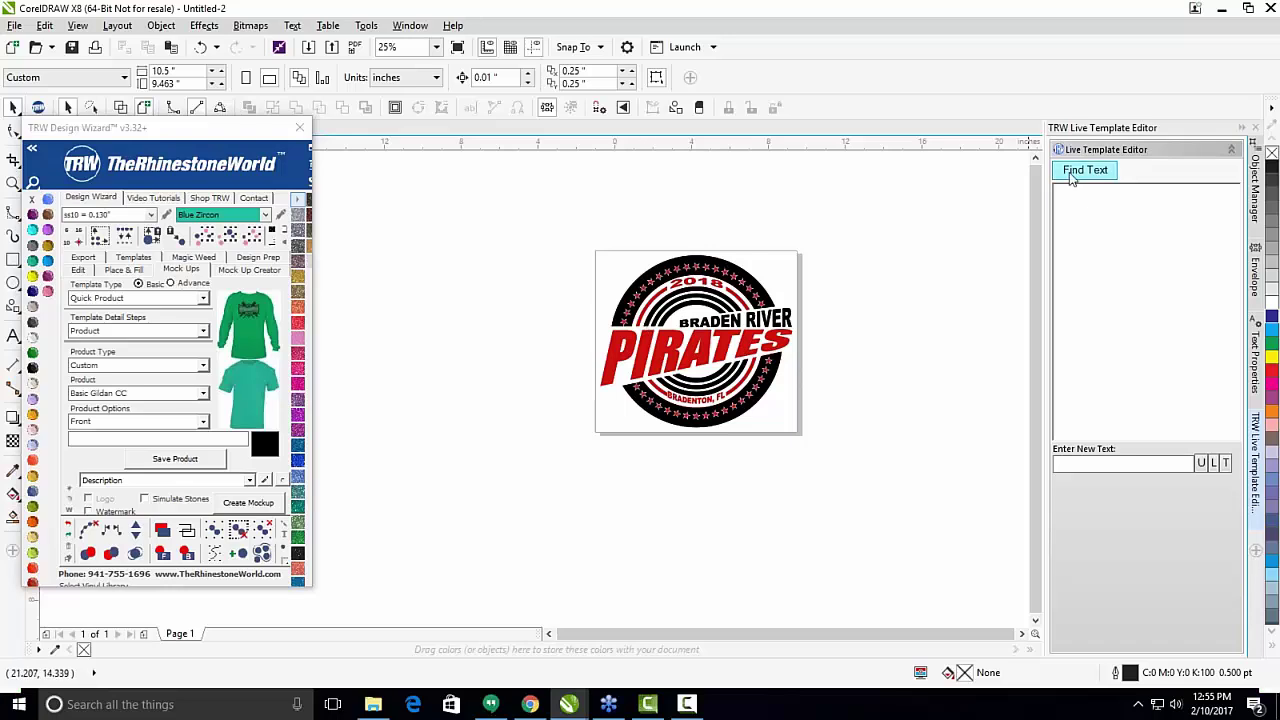
Enlarge the TRW wizard's display size and check the TRW dockers list.
{"action": "left_click_drag", "start_coordinate": [222, 136], "coordinate": [463, 178]}
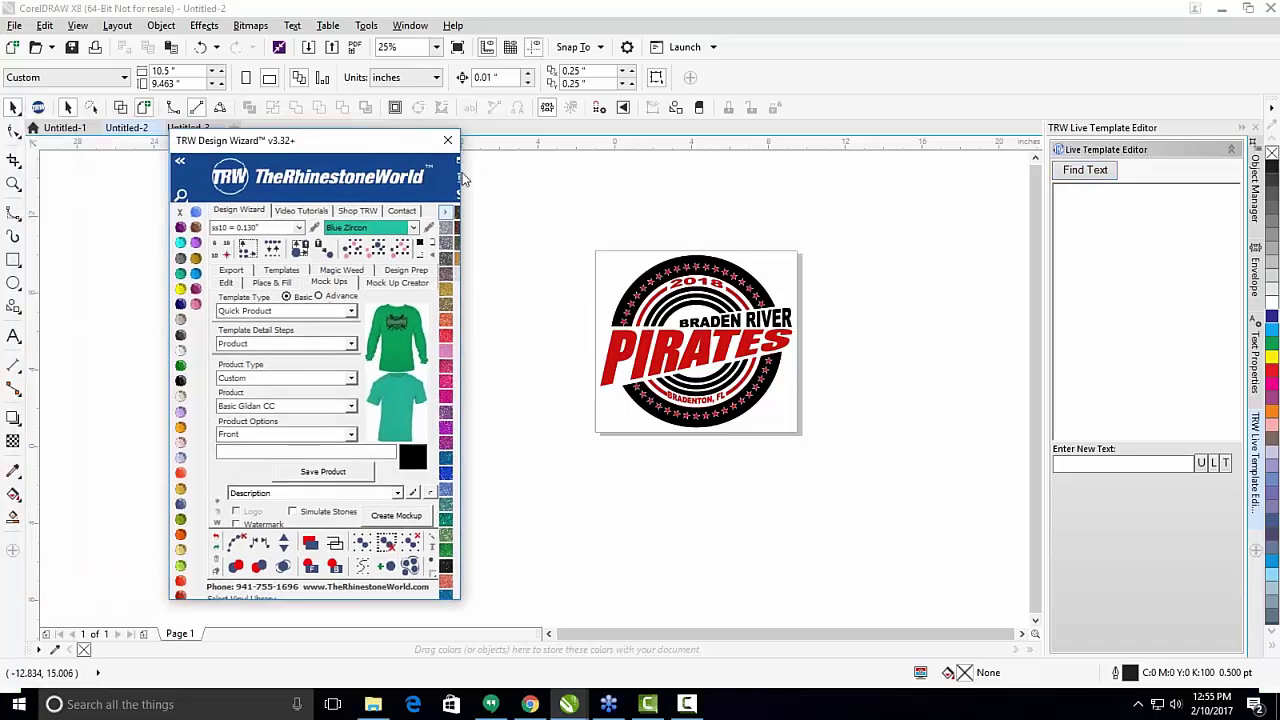
{"action": "left_click", "coordinate": [181, 195]}
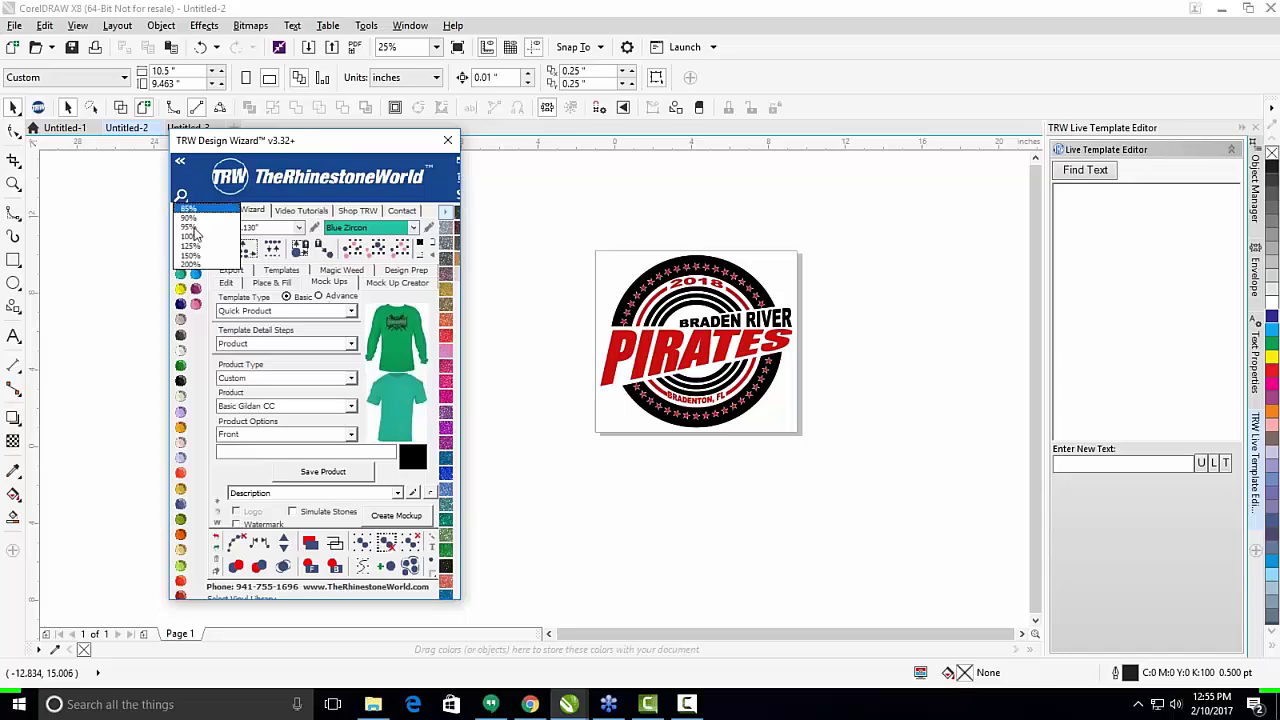
{"action": "left_click", "coordinate": [190, 245]}
{"action": "left_click_drag", "start_coordinate": [551, 143], "coordinate": [258, 37]}
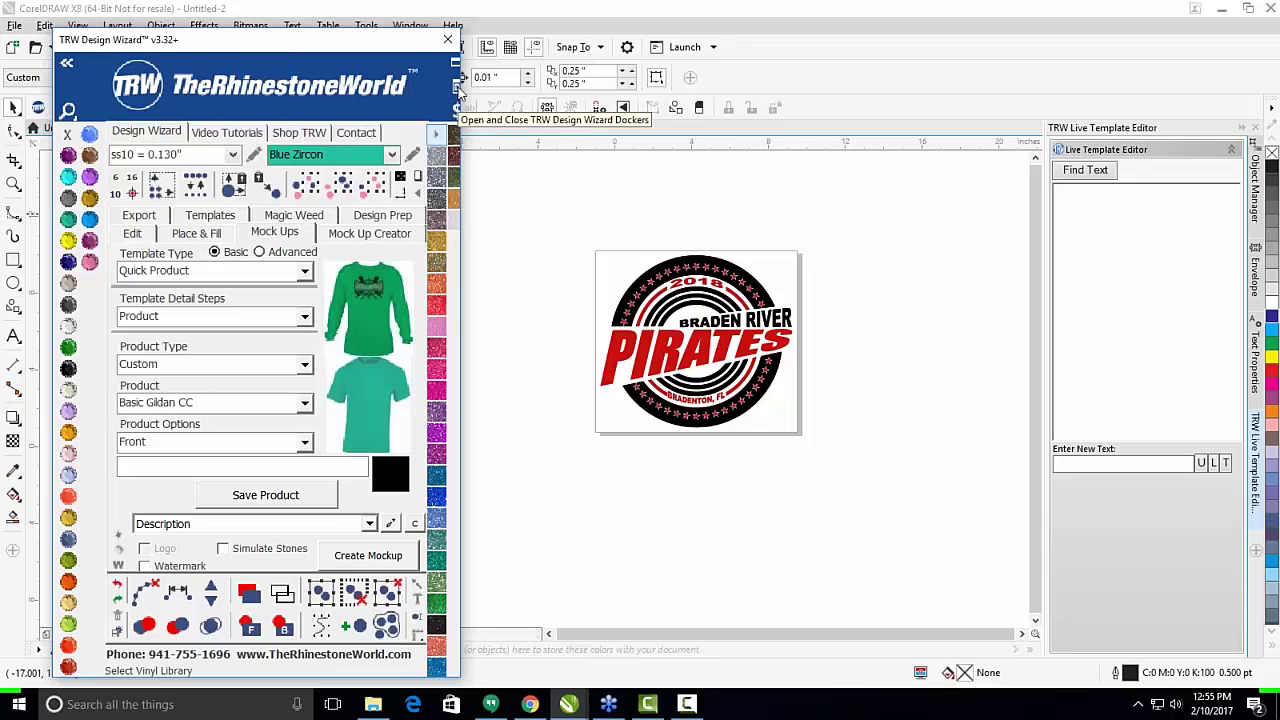
{"action": "left_click", "coordinate": [457, 90]}
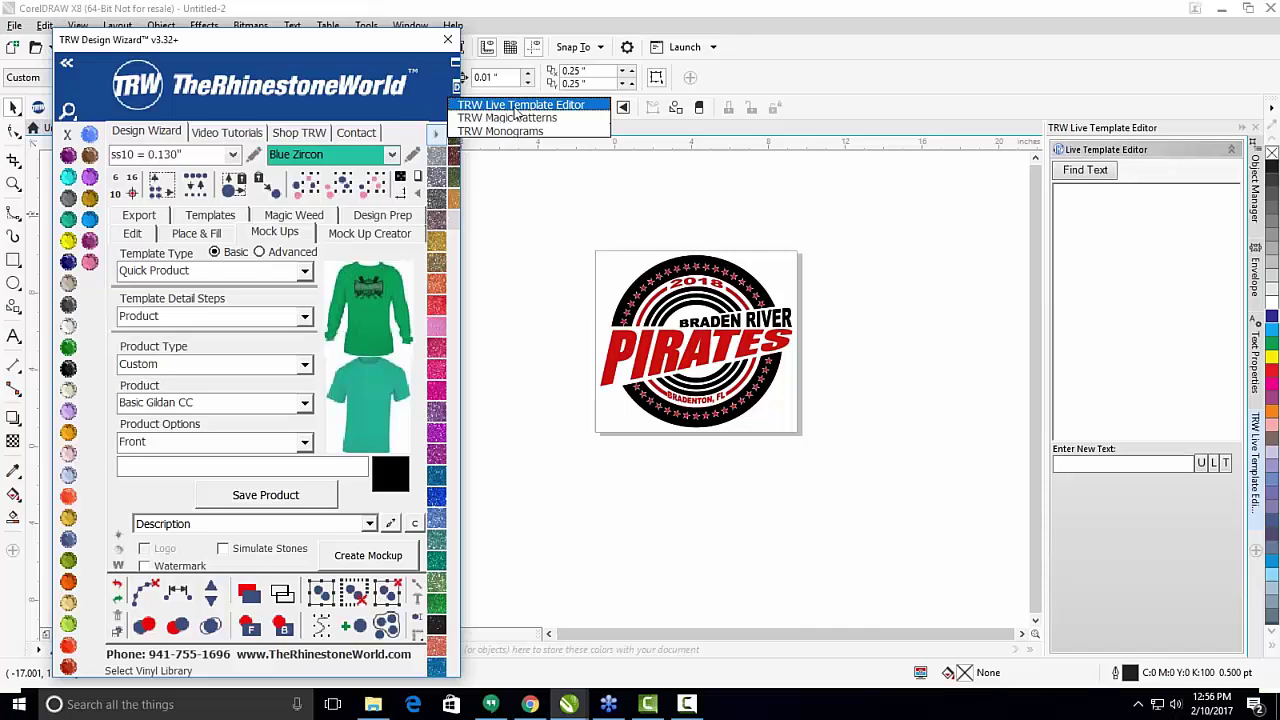
{"action": "left_click", "coordinate": [997, 212]}
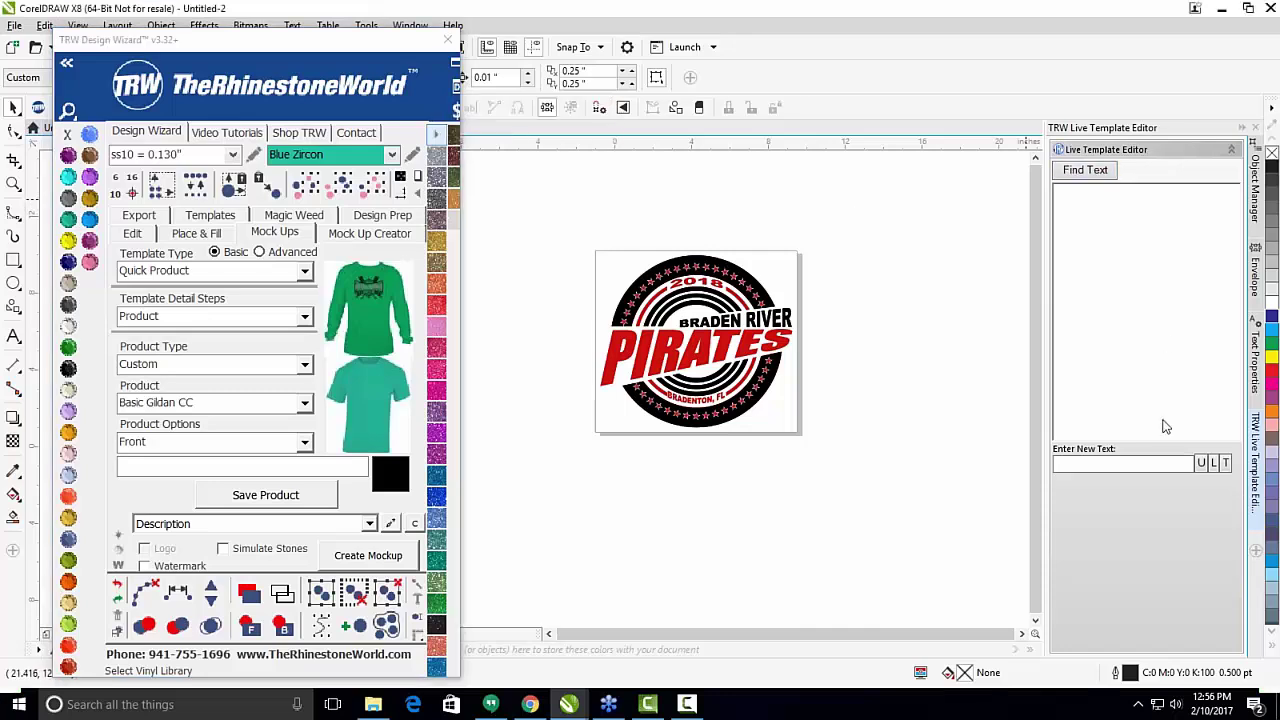
Find the logo's texts (2018, BRADEN RIVER, PIRATES, BRADENTON, FL) and select the BRADEN RIVER entry.
{"action": "scroll", "coordinate": [543, 237], "scroll_direction": "down", "scroll_amount": 1}
{"action": "scroll", "coordinate": [566, 258], "scroll_direction": "up", "scroll_amount": 1}
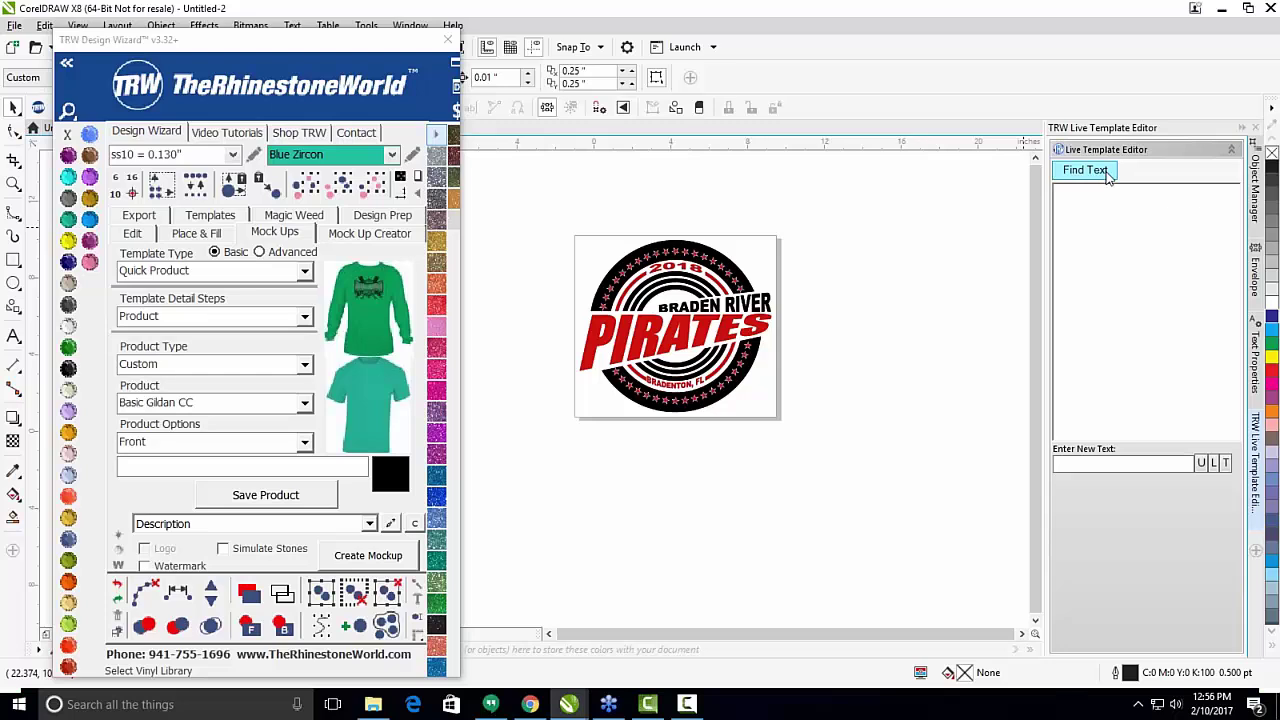
{"action": "left_click", "coordinate": [1106, 176]}
{"action": "left_click", "coordinate": [1074, 204]}
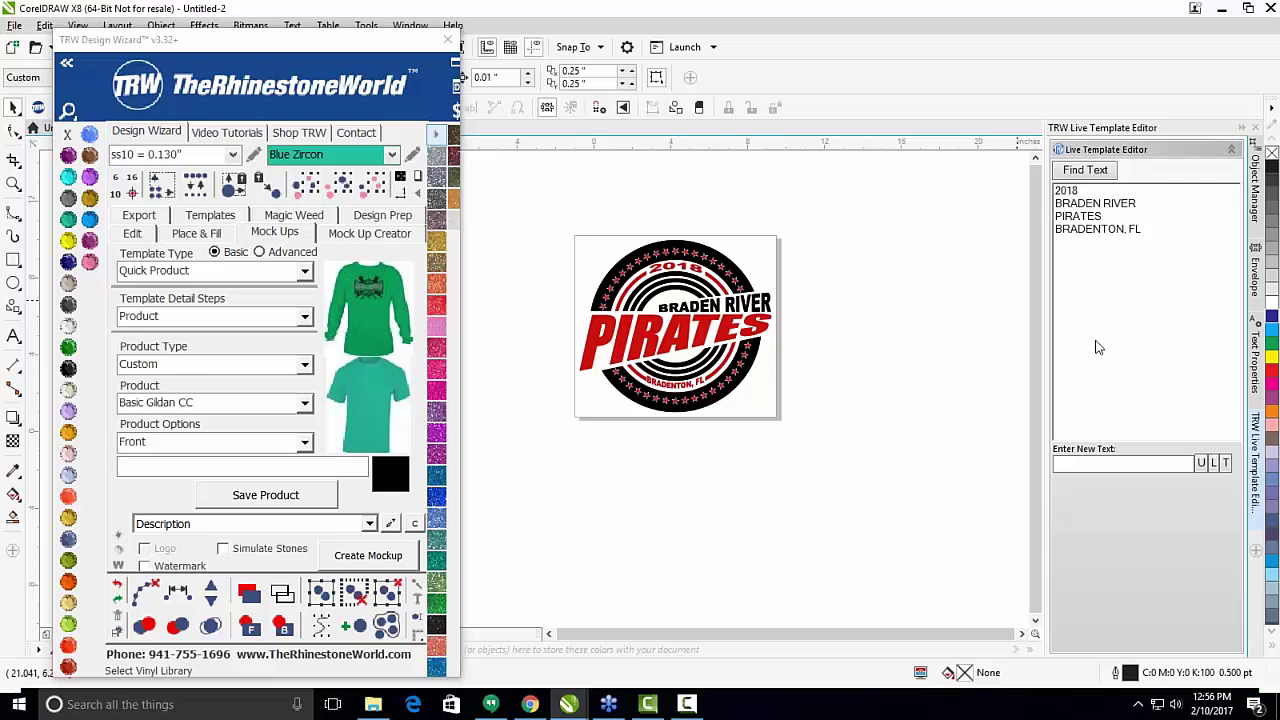
Change the year text from 2018 to 2017.
{"action": "left_click", "coordinate": [1077, 195]}
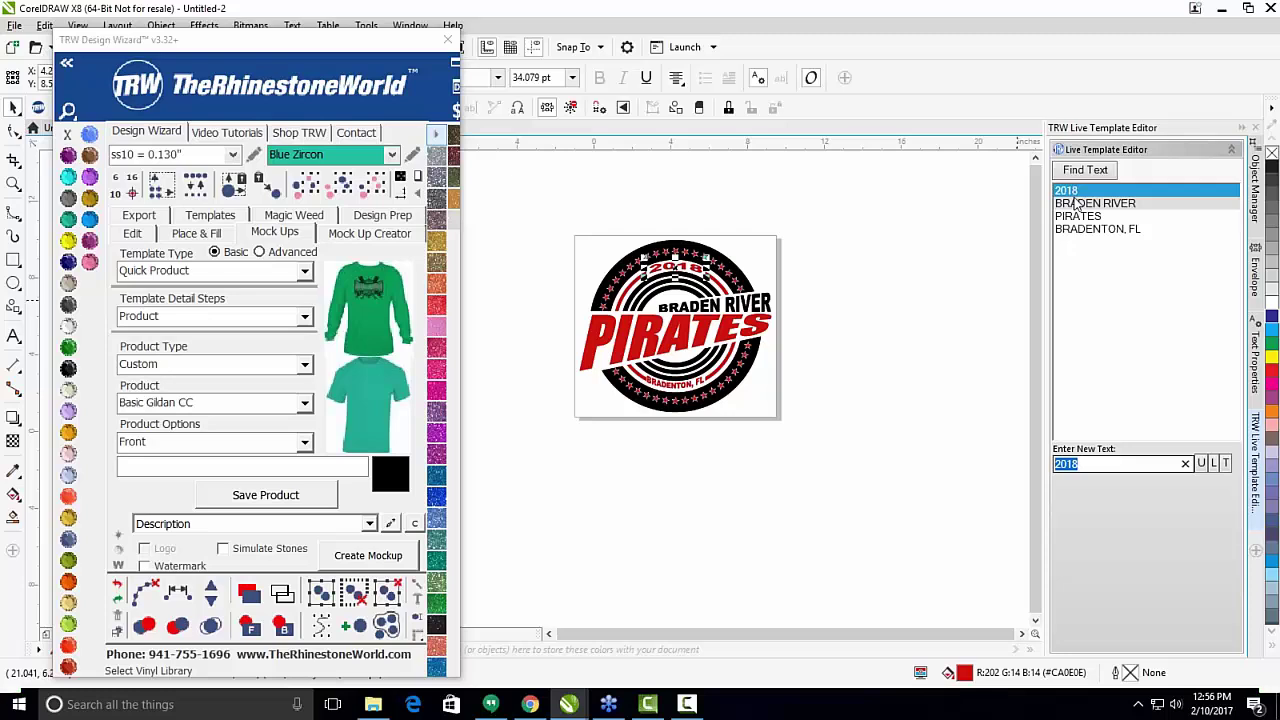
{"action": "type", "text": "2"}
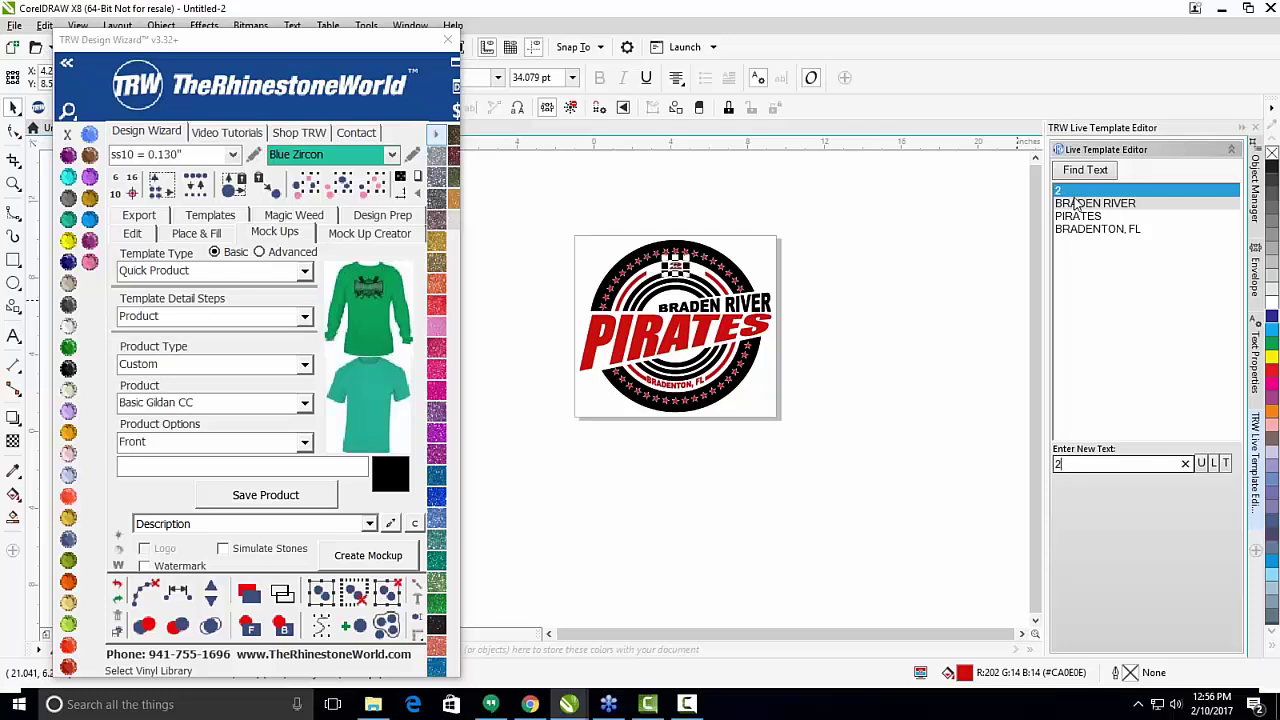
{"action": "type", "text": "017"}
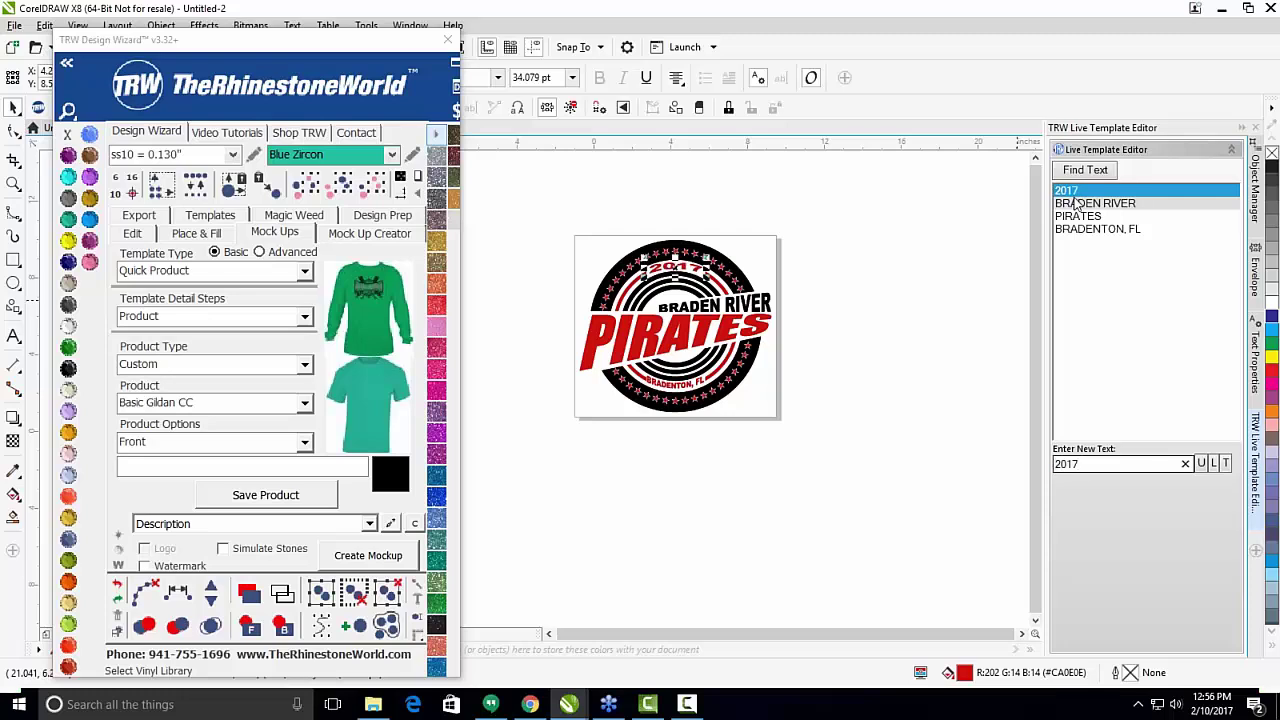
{"action": "key", "text": "BackSpace"}
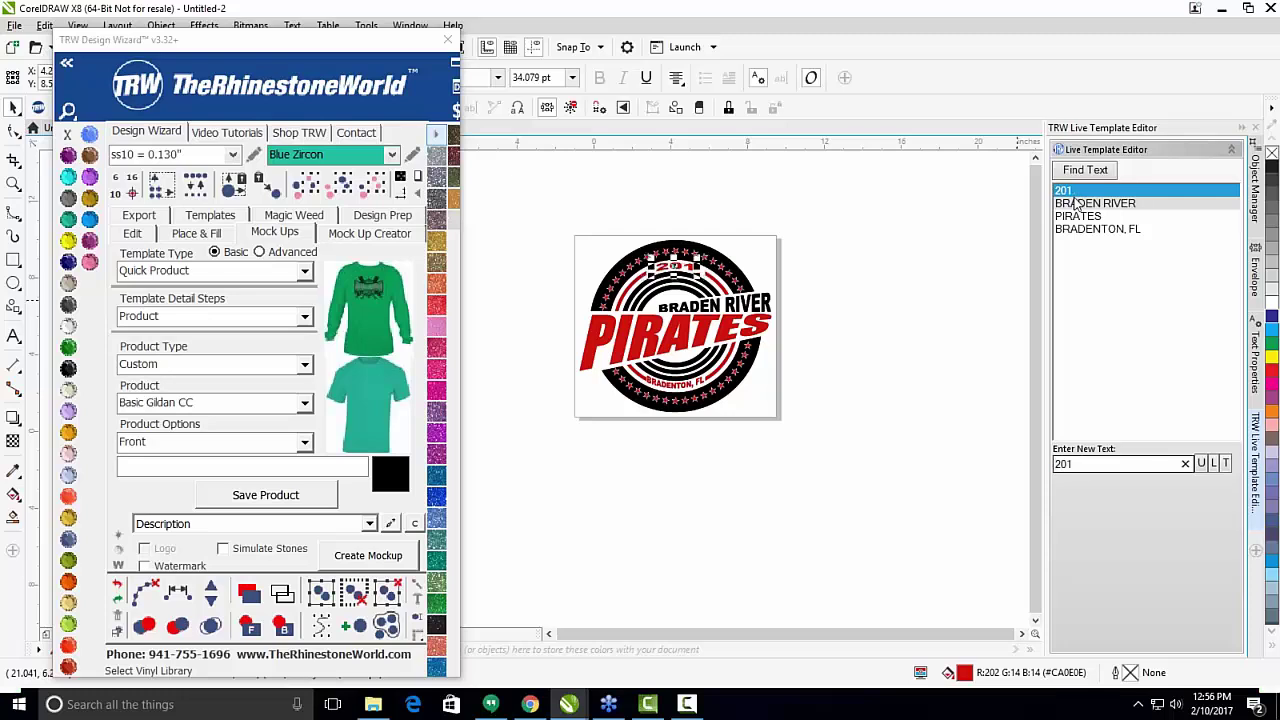
{"action": "key", "text": "BackSpace"}
{"action": "type", "text": "17"}
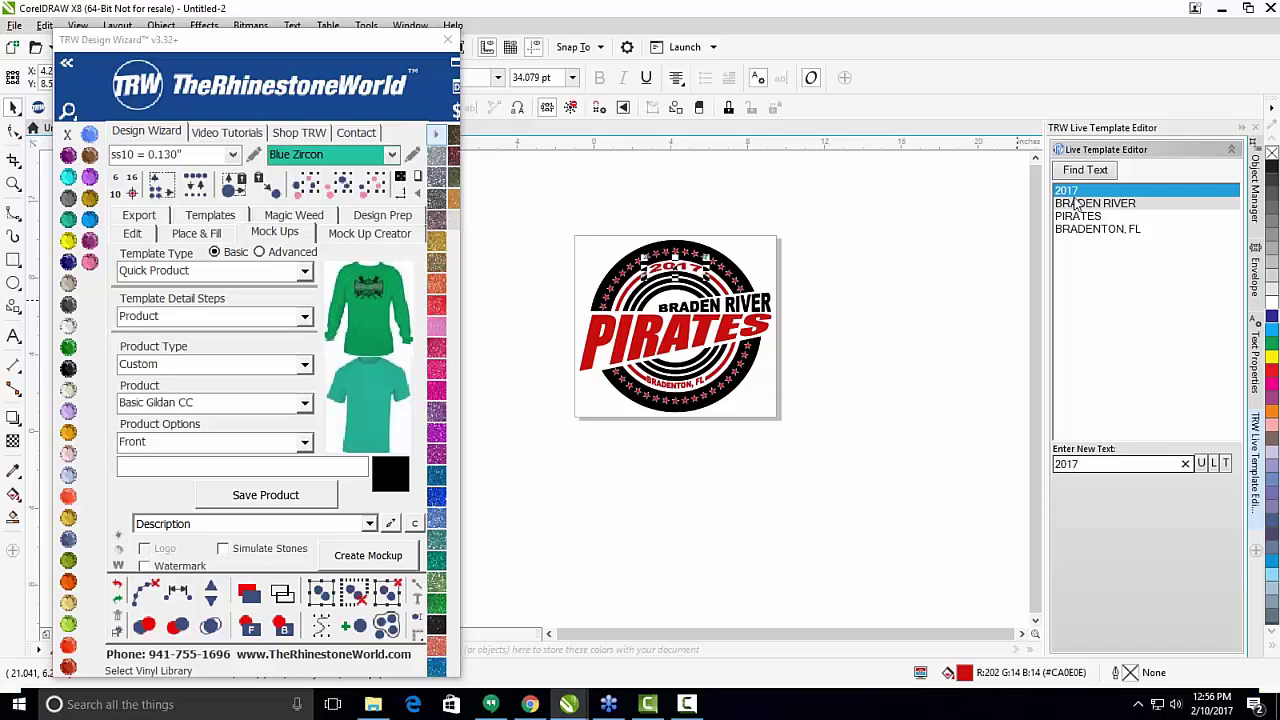
Replace BRADEN RIVER with LAKEWOOD RANCH and PIRATES with MUSTANGS.
{"action": "left_click", "coordinate": [1075, 204]}
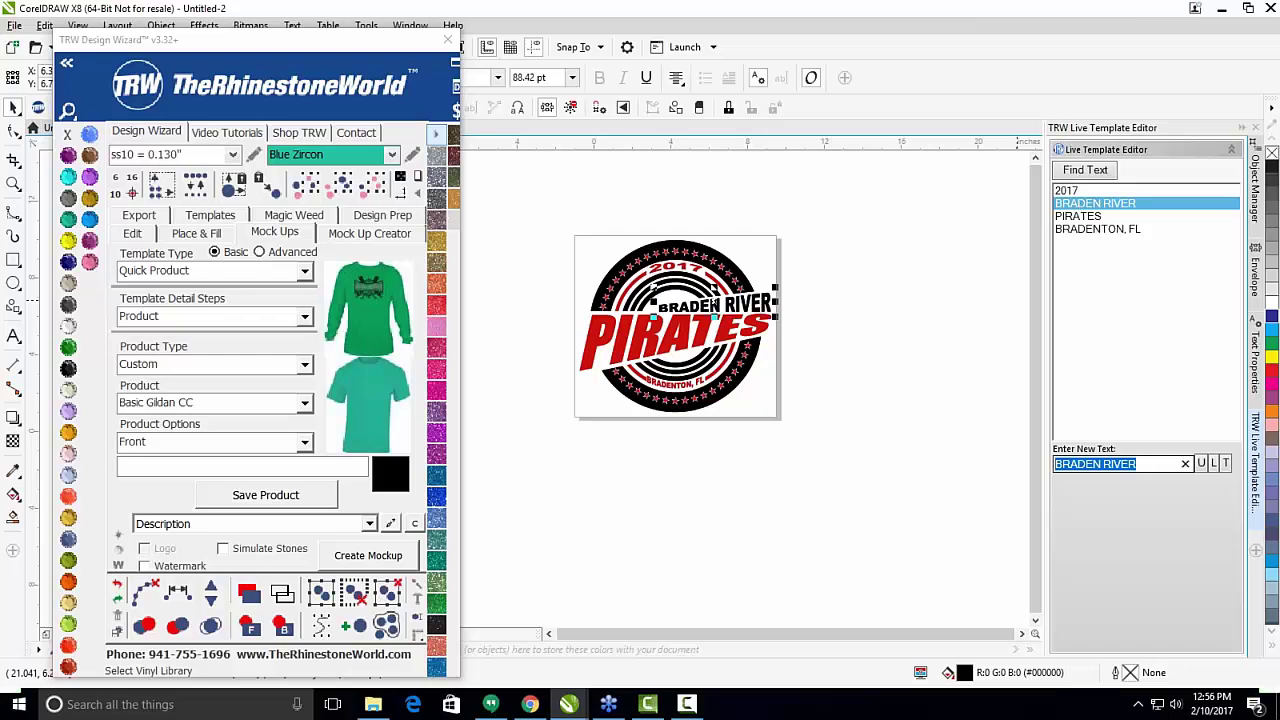
{"action": "type", "text": "La"}
{"action": "key", "text": "BackSpace"}
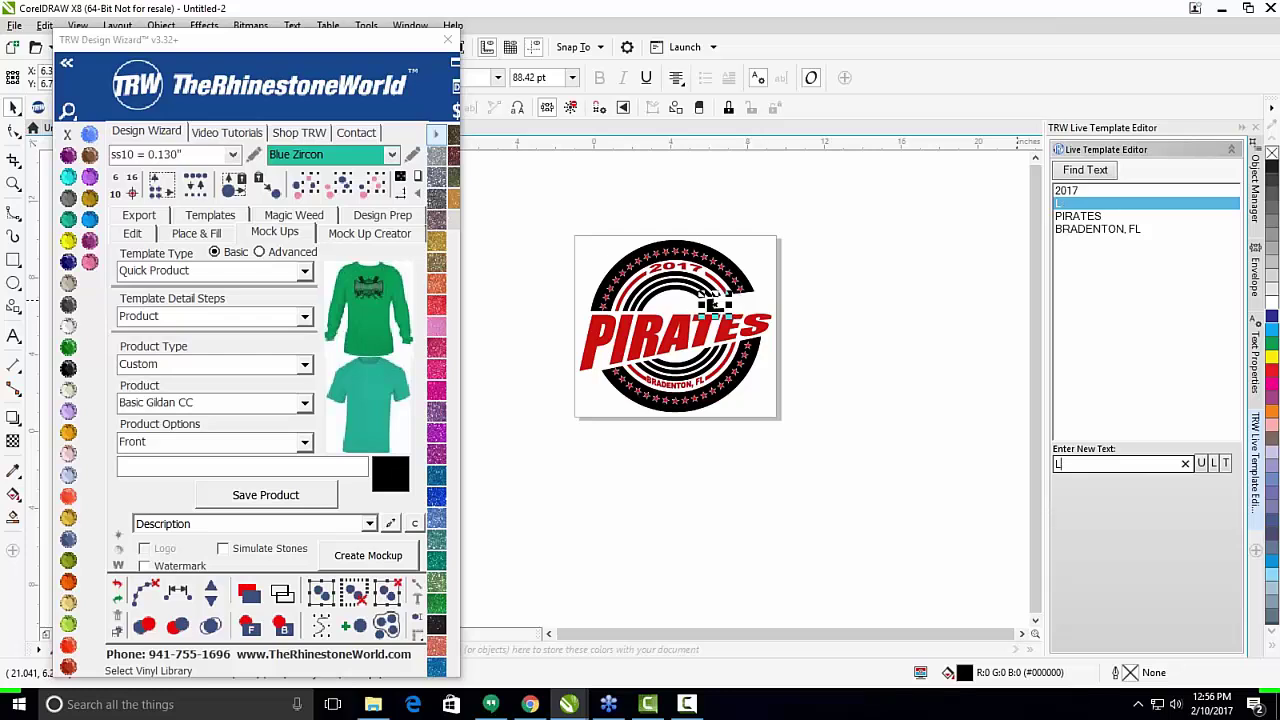
{"action": "type", "text": "AKEWOOD RANCH"}
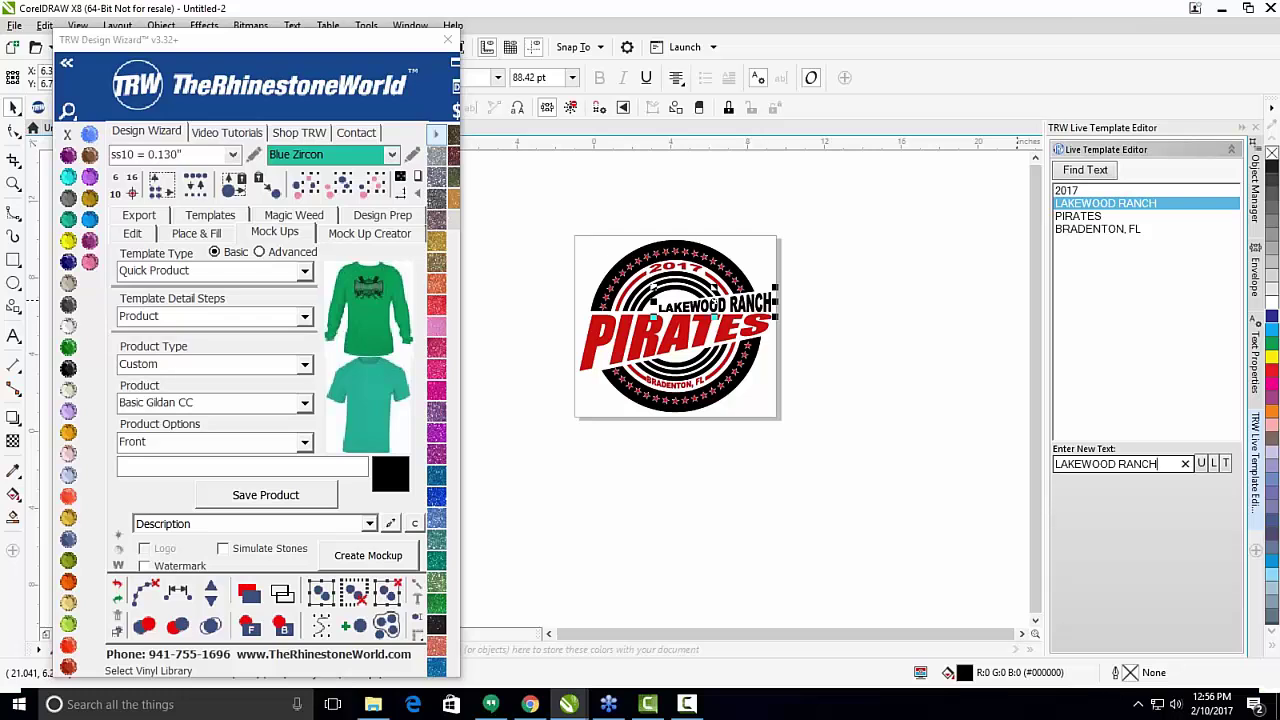
{"action": "key", "text": "Return"}
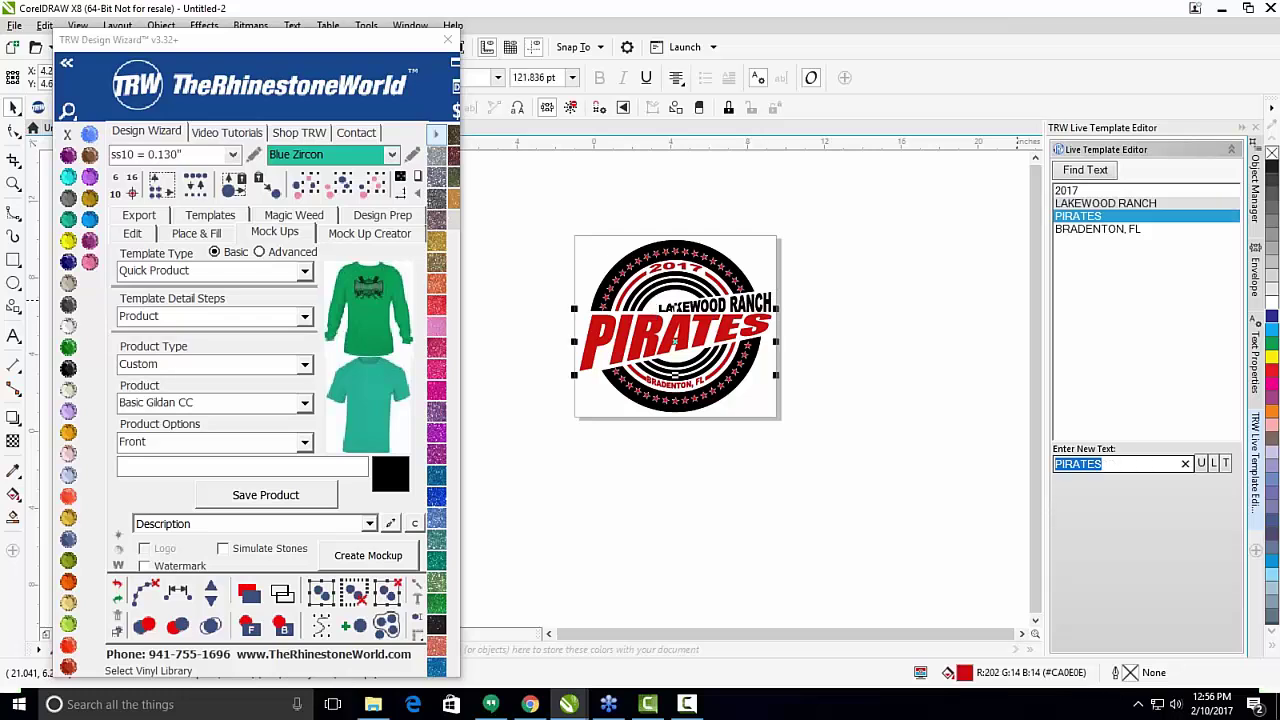
{"action": "type", "text": "MUSTANGS"}
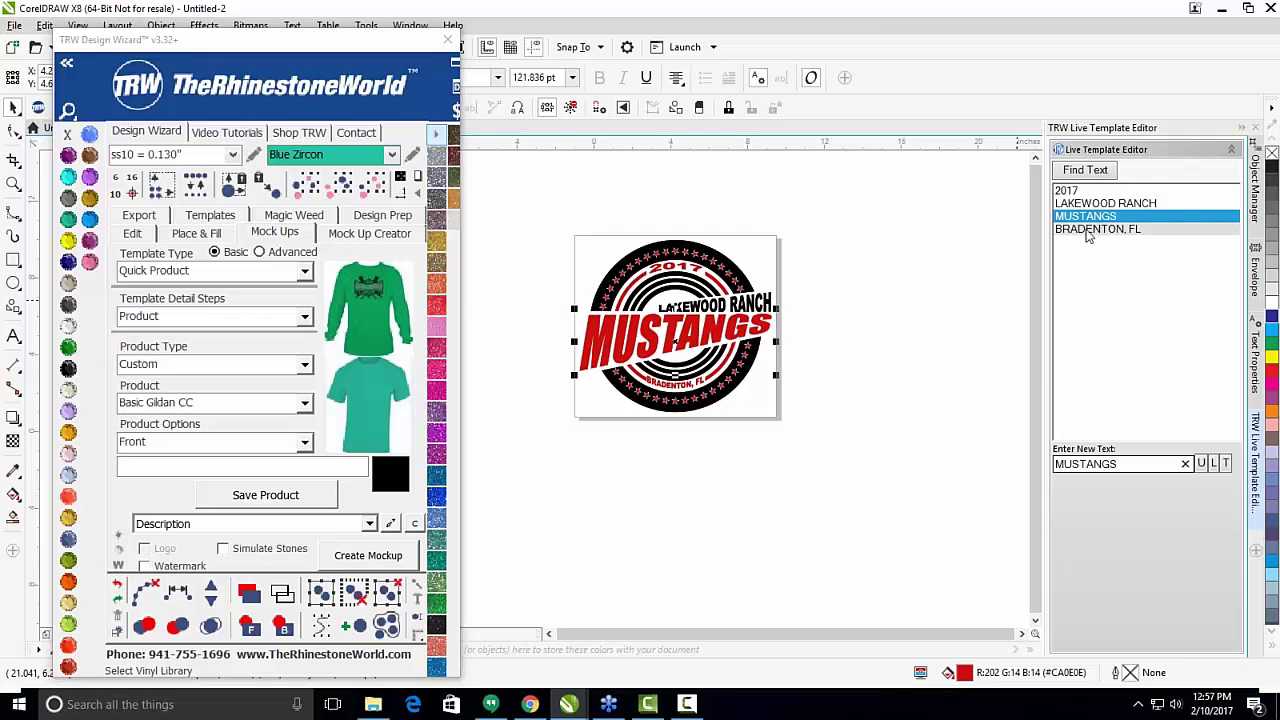
Replace BRADENTON, FL with SARASOTA, FL and deselect the logo text.
{"action": "left_click", "coordinate": [1088, 231]}
{"action": "type", "text": "s"}
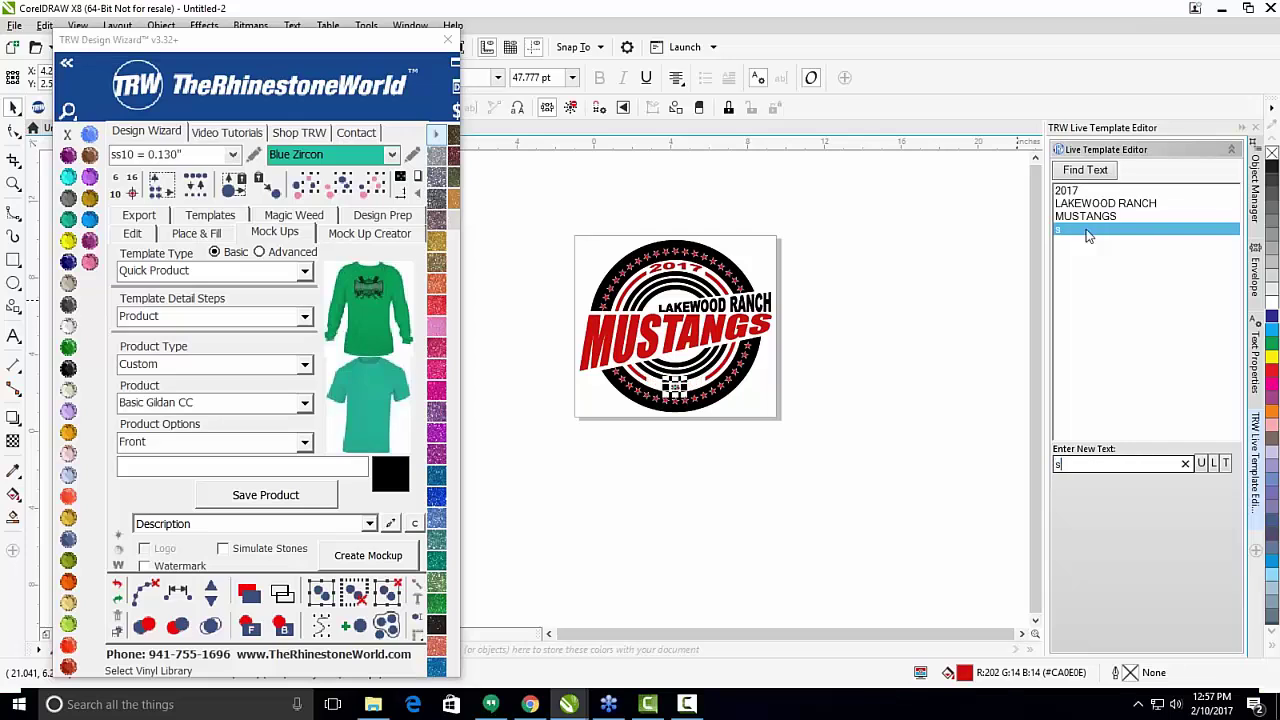
{"action": "type", "text": "SA"}
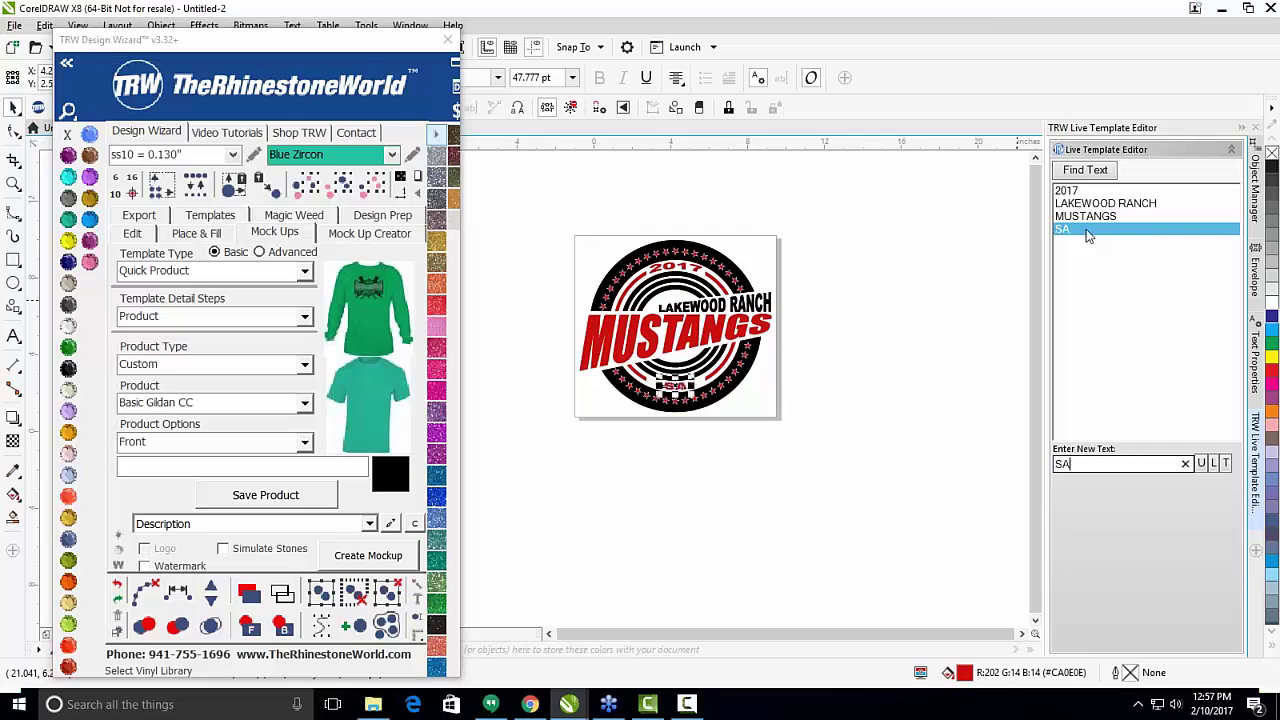
{"action": "type", "text": "RASTO"}
{"action": "key", "text": "BackSpace"}
{"action": "key", "text": "BackSpace"}
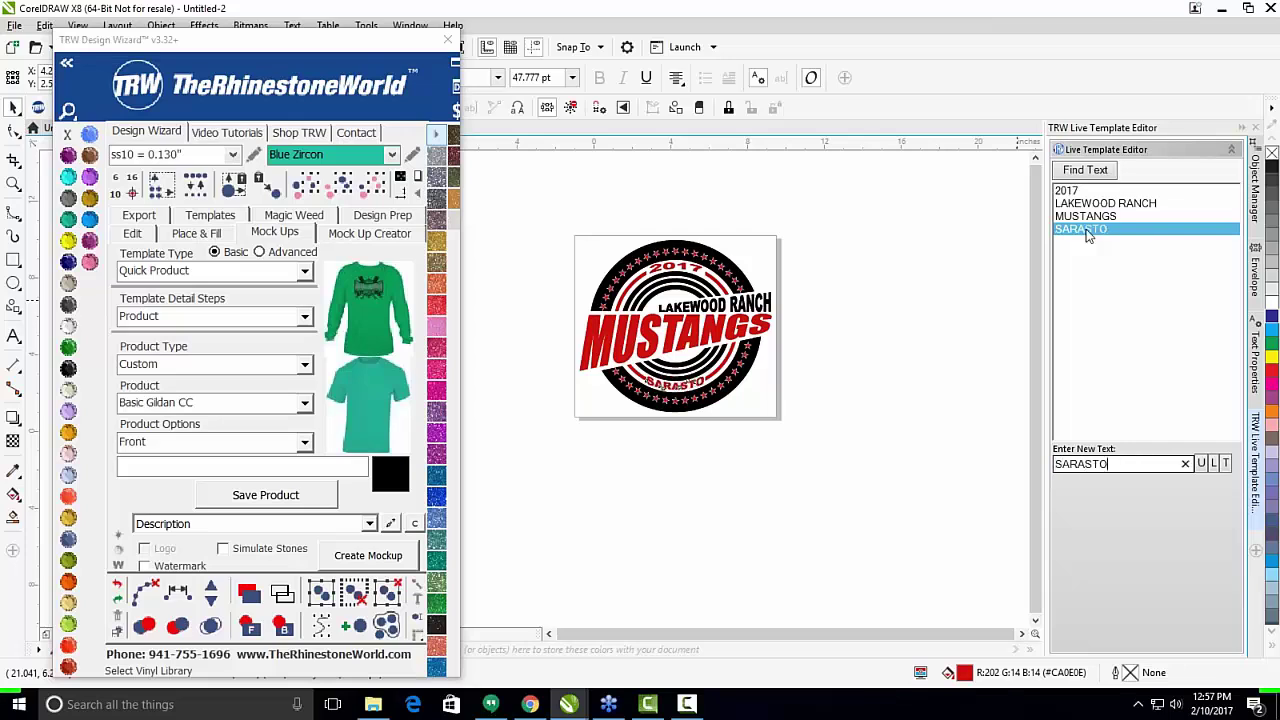
{"action": "type", "text": "OTA, FL"}
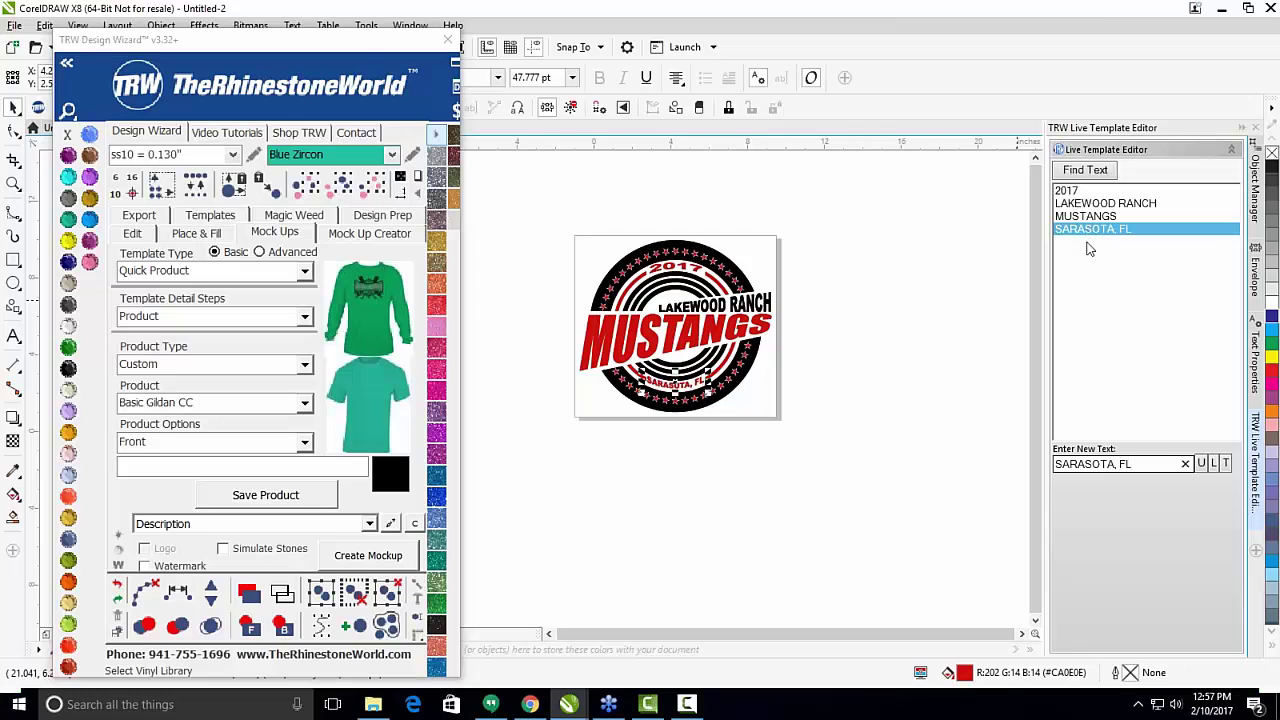
{"action": "left_click", "coordinate": [831, 371]}
{"action": "scroll", "coordinate": [658, 397], "scroll_direction": "up", "scroll_amount": 2}
{"action": "scroll", "coordinate": [658, 397], "scroll_direction": "down", "scroll_amount": 3}
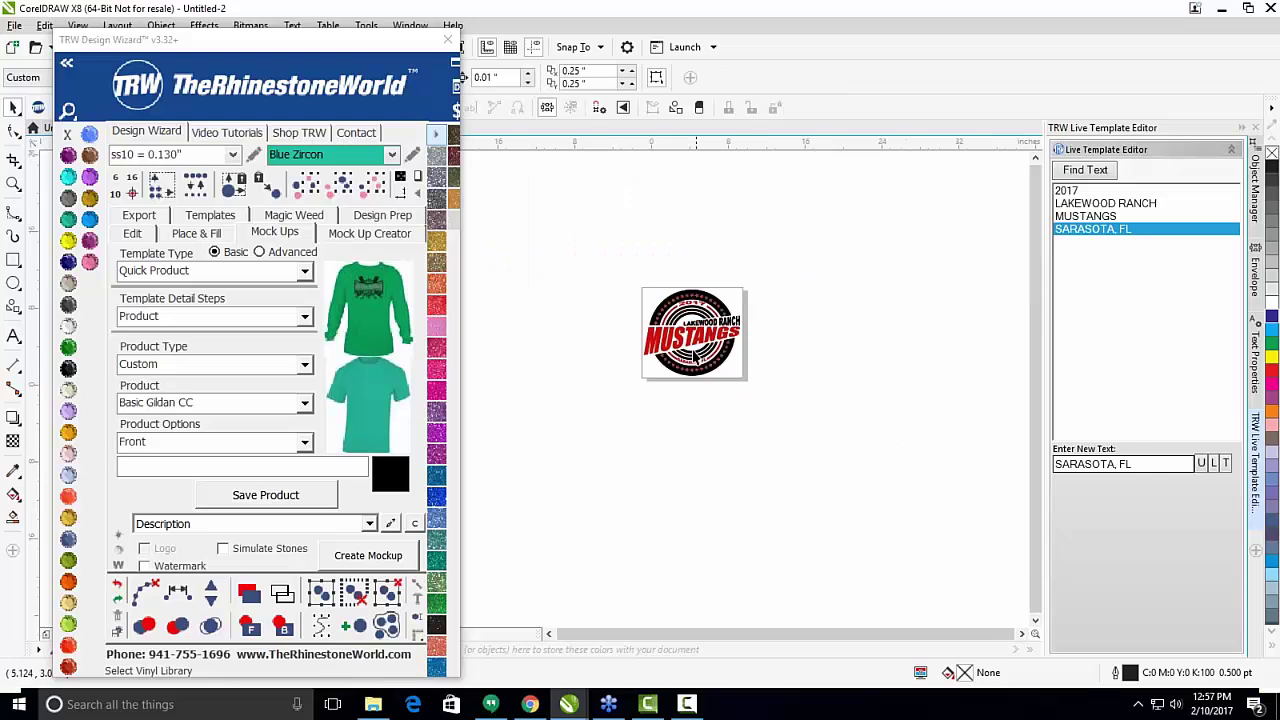
{"action": "scroll", "coordinate": [616, 297], "scroll_direction": "up", "scroll_amount": 3}
{"action": "scroll", "coordinate": [800, 240], "scroll_direction": "down", "scroll_amount": 2}
{"action": "scroll", "coordinate": [815, 252], "scroll_direction": "up", "scroll_amount": 2}
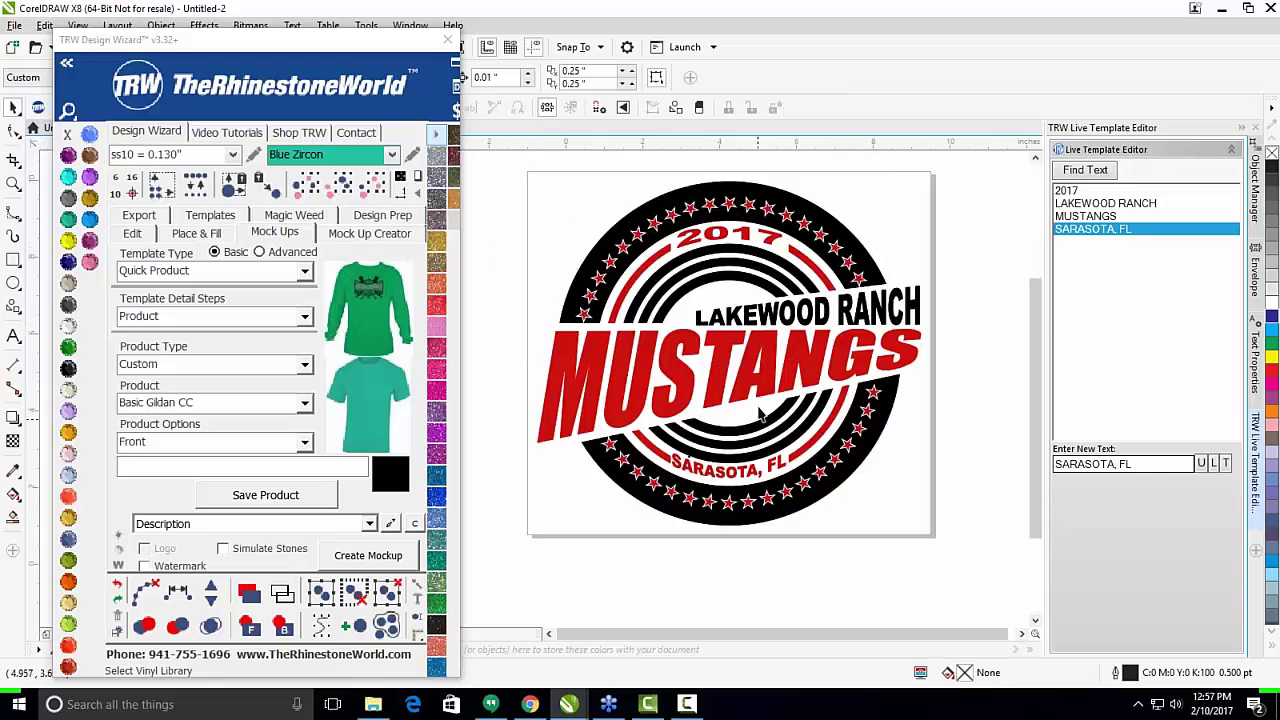
Switch to a solid-colour vinyl palette and turn all black logo parts green.
{"action": "left_click", "coordinate": [438, 134]}
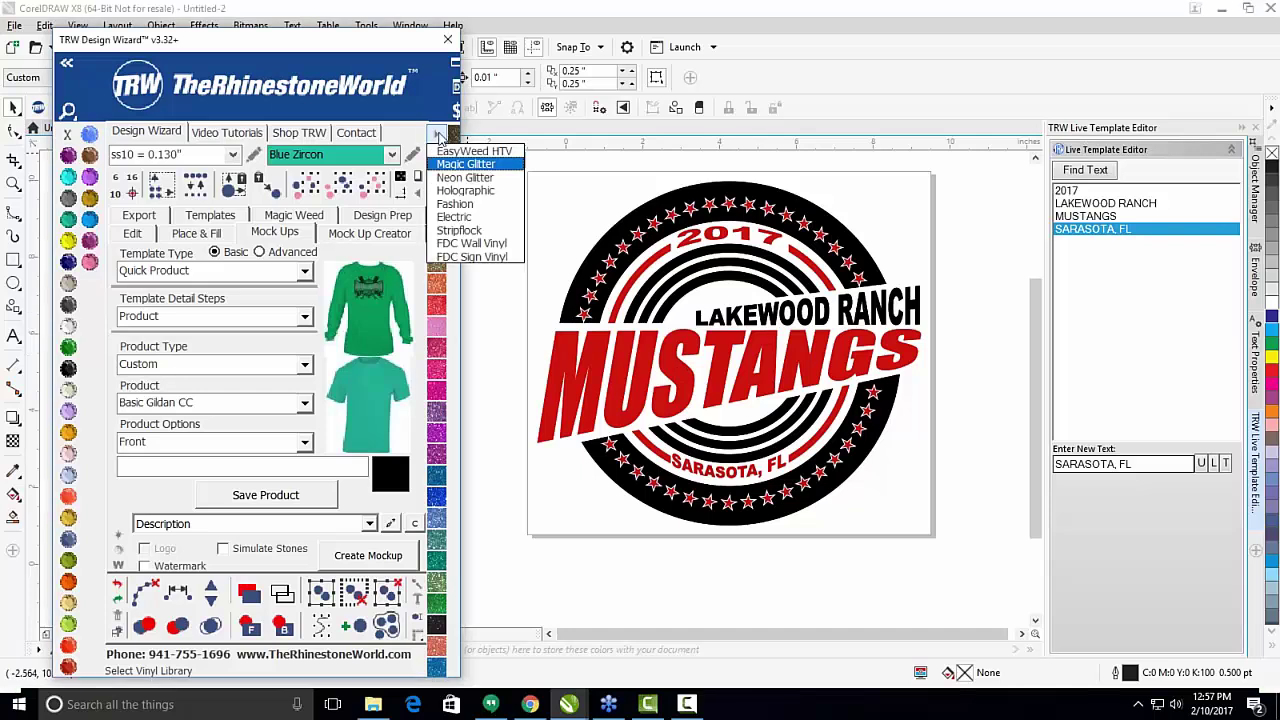
{"action": "left_click", "coordinate": [449, 153]}
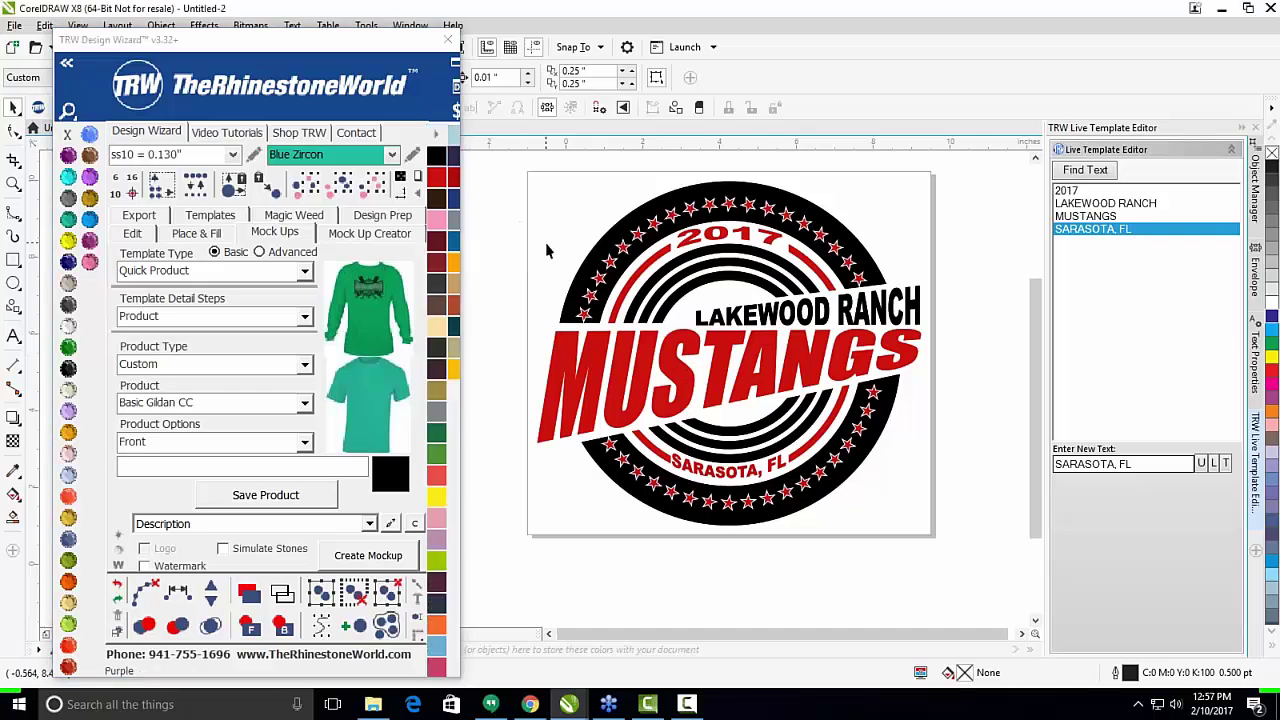
{"action": "key", "text": "ctrl+a"}
{"action": "left_click", "coordinate": [437, 437]}
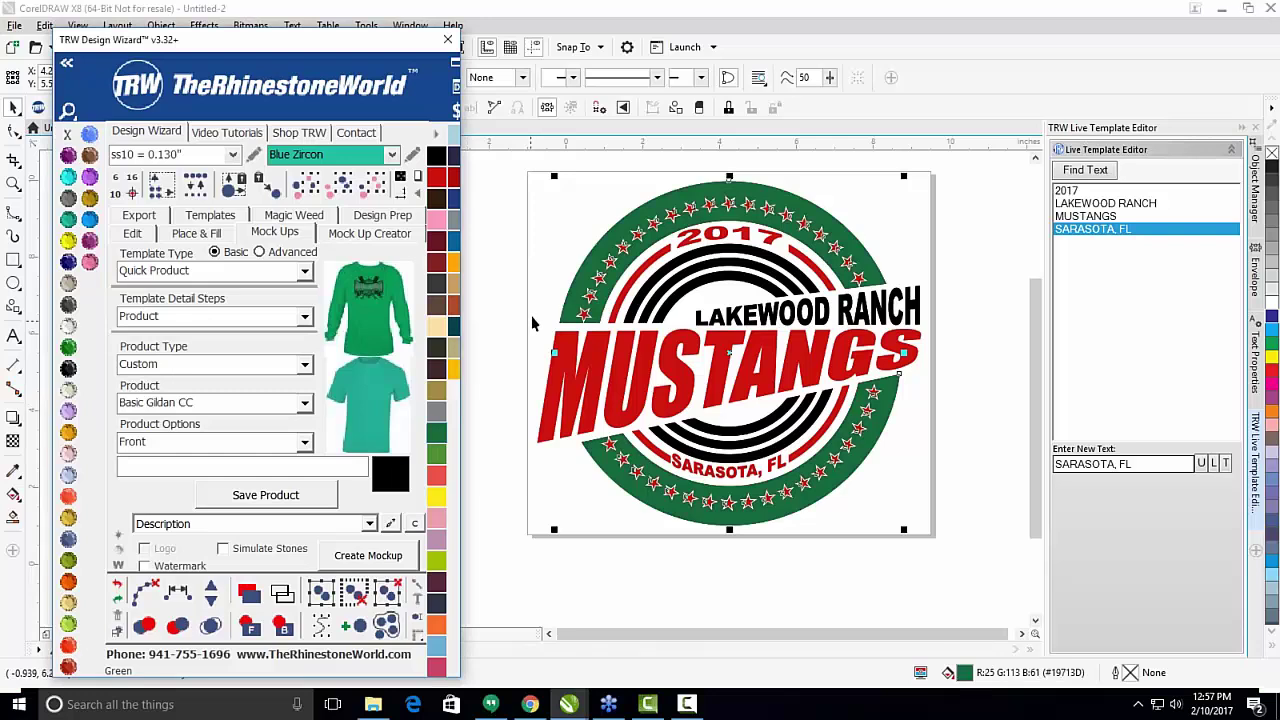
{"action": "key", "text": "ctrl+z"}
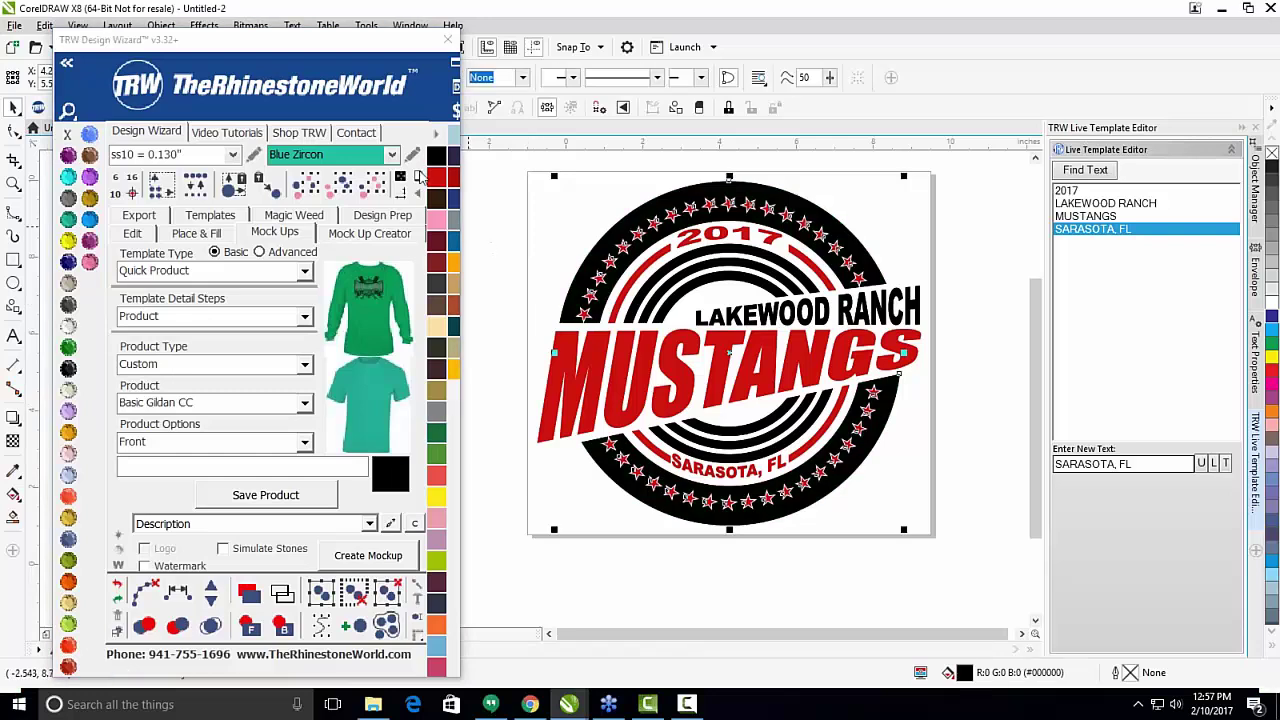
{"action": "left_click", "coordinate": [343, 190]}
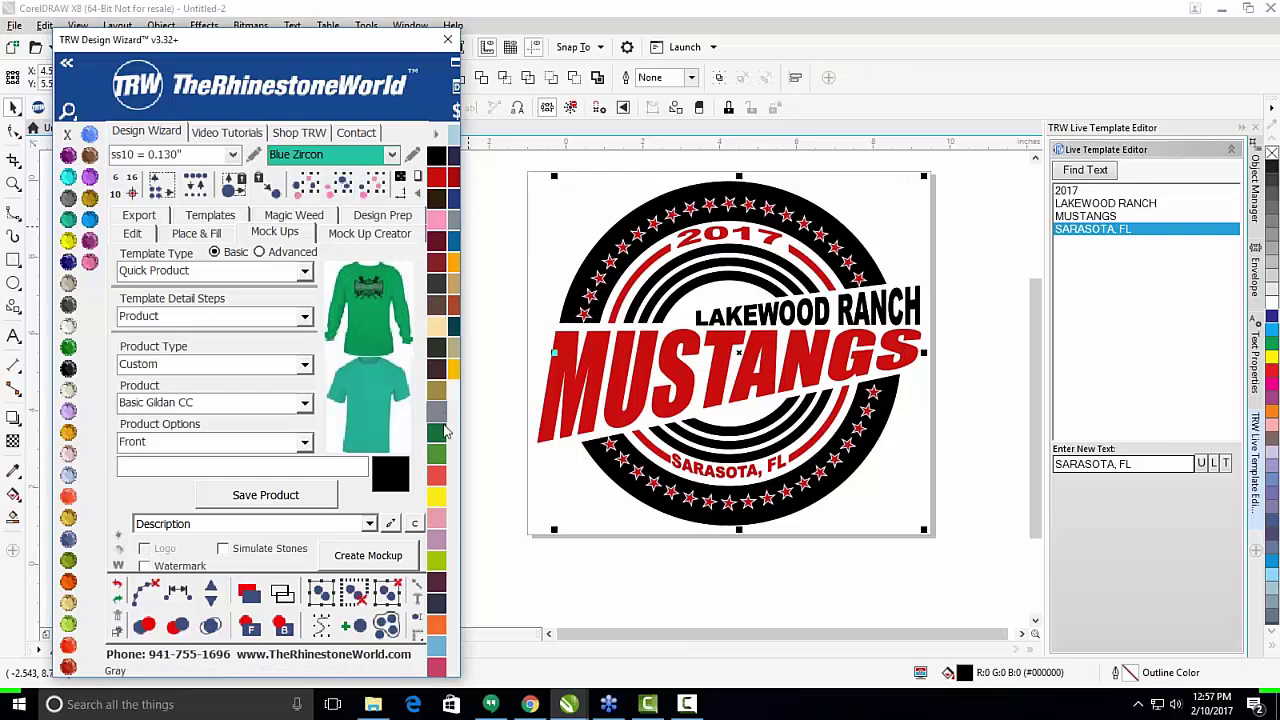
{"action": "left_click", "coordinate": [437, 437]}
{"action": "left_click", "coordinate": [738, 168]}
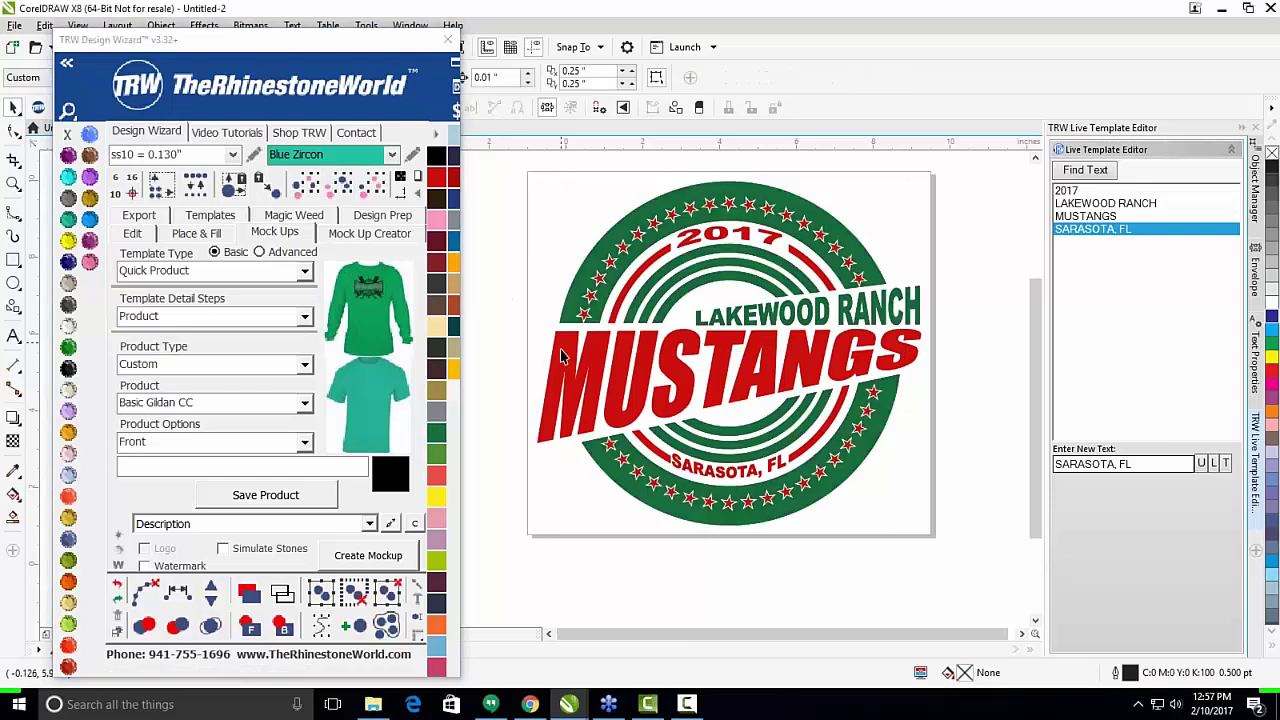
Recolour the red MUSTANGS text, 2017 and stars black.
{"action": "left_click", "coordinate": [563, 375]}
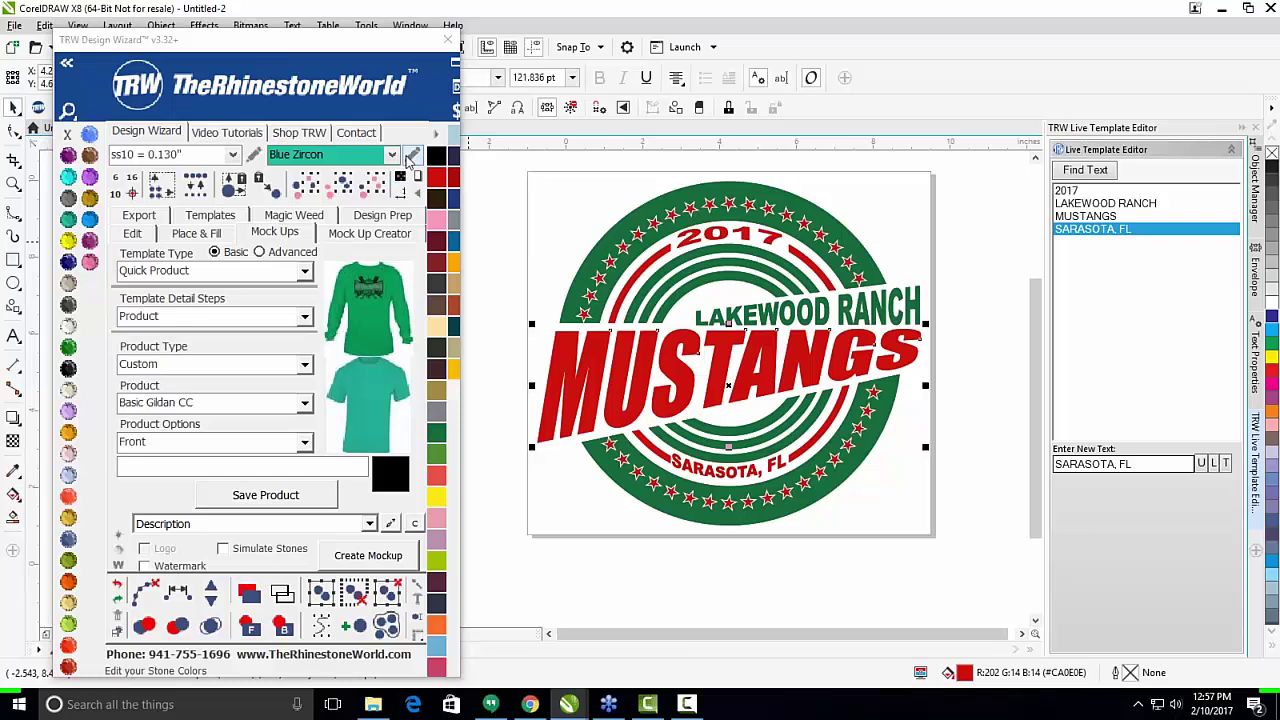
{"action": "left_click", "coordinate": [348, 192]}
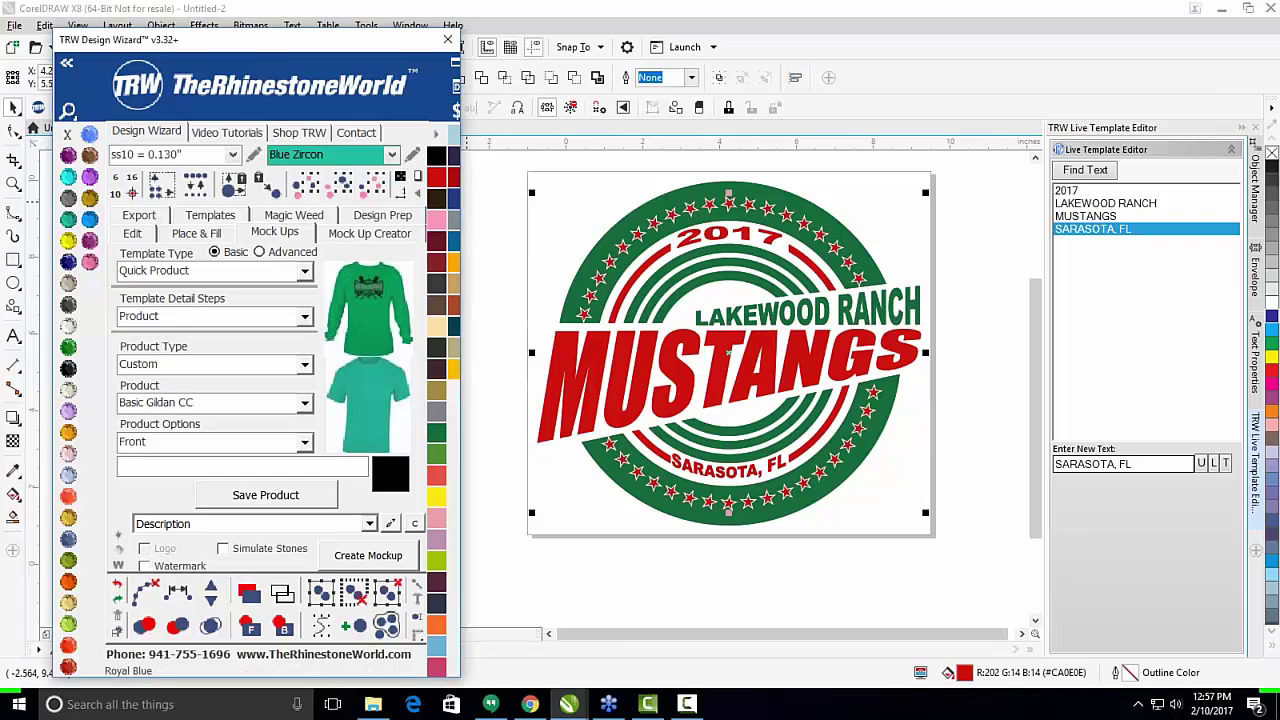
{"action": "left_click", "coordinate": [438, 198]}
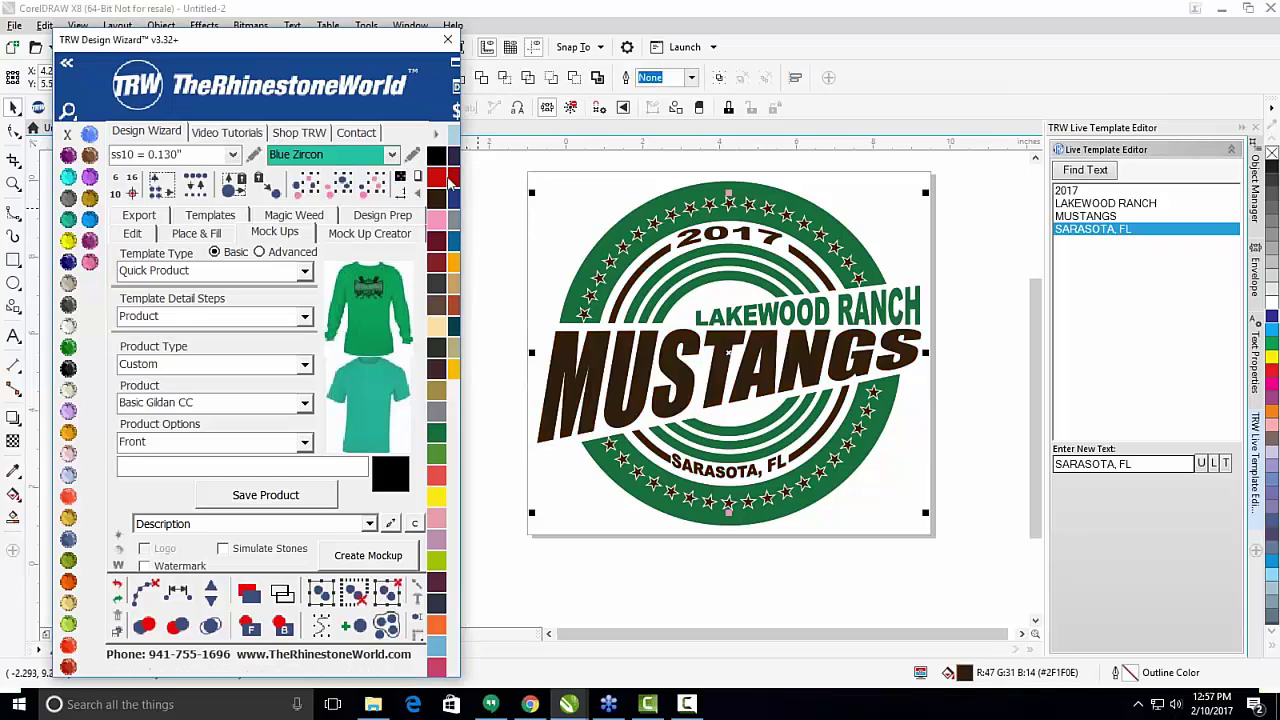
{"action": "left_click", "coordinate": [436, 156]}
{"action": "left_click", "coordinate": [565, 220]}
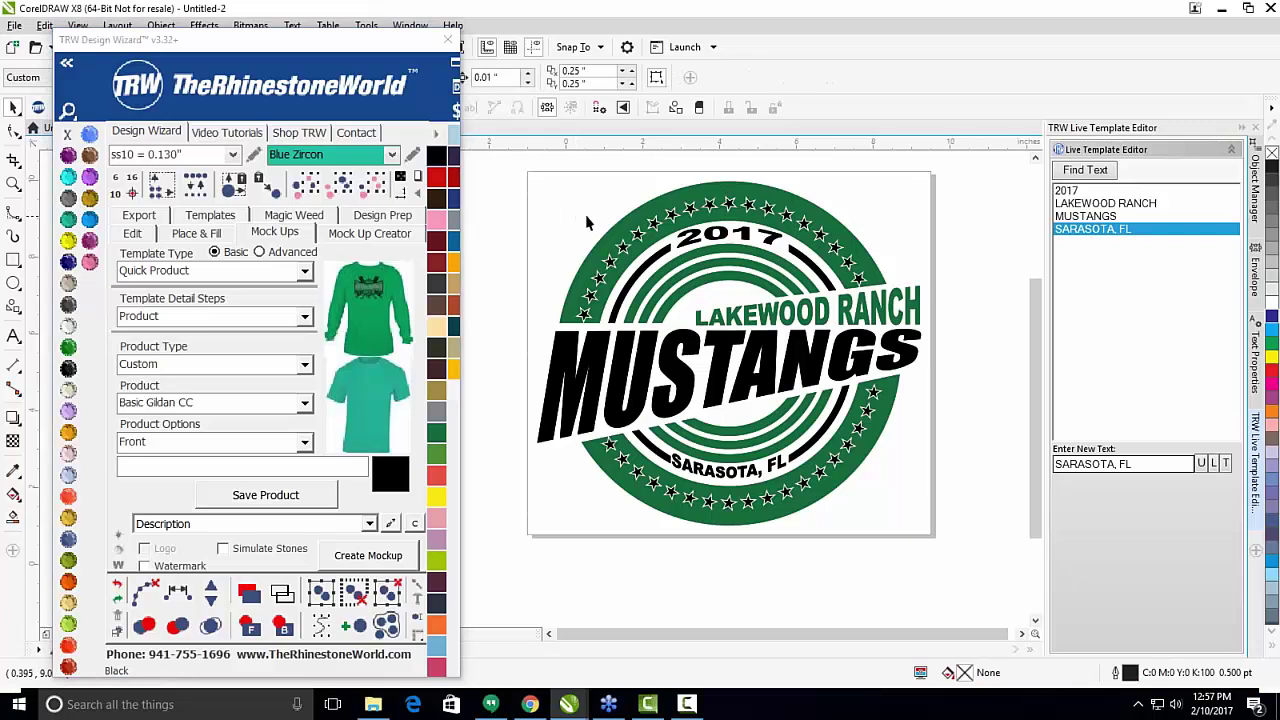
Turn the selected green rings black.
{"action": "scroll", "coordinate": [605, 240], "scroll_direction": "down", "scroll_amount": 1}
{"action": "scroll", "coordinate": [578, 258], "scroll_direction": "up", "scroll_amount": 1}
{"action": "left_click", "coordinate": [680, 265]}
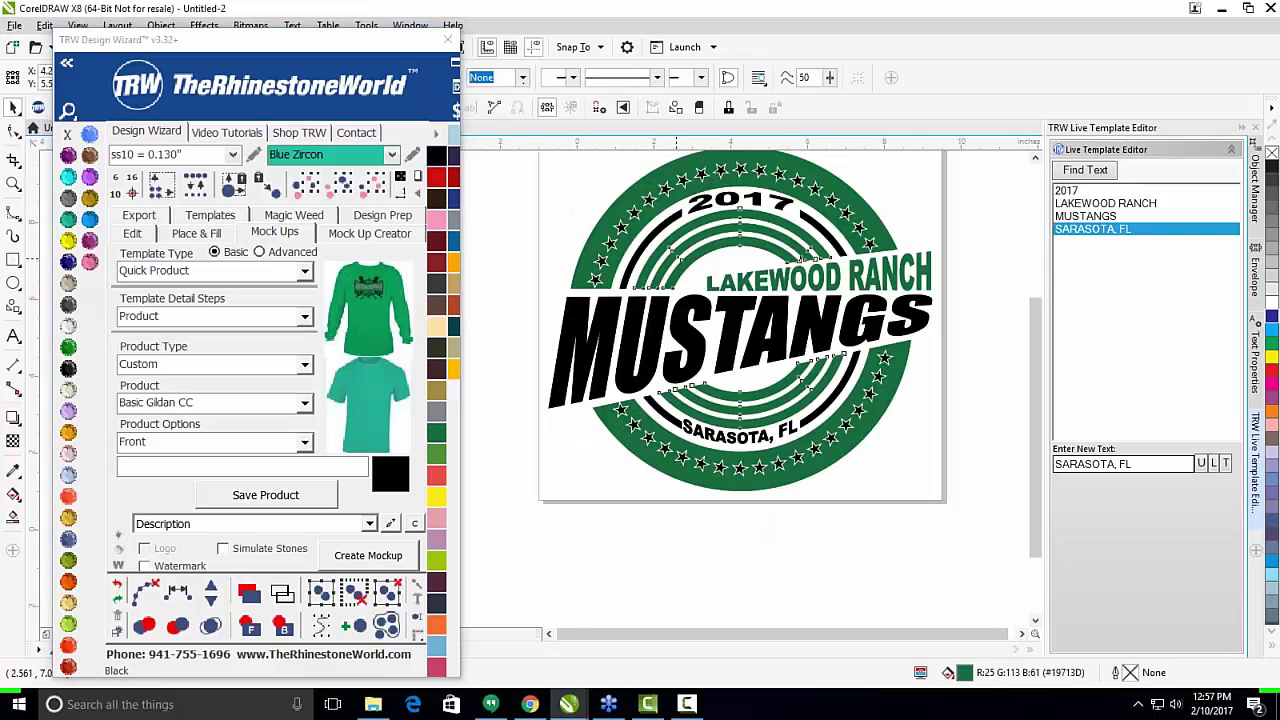
{"action": "left_click", "coordinate": [691, 257]}
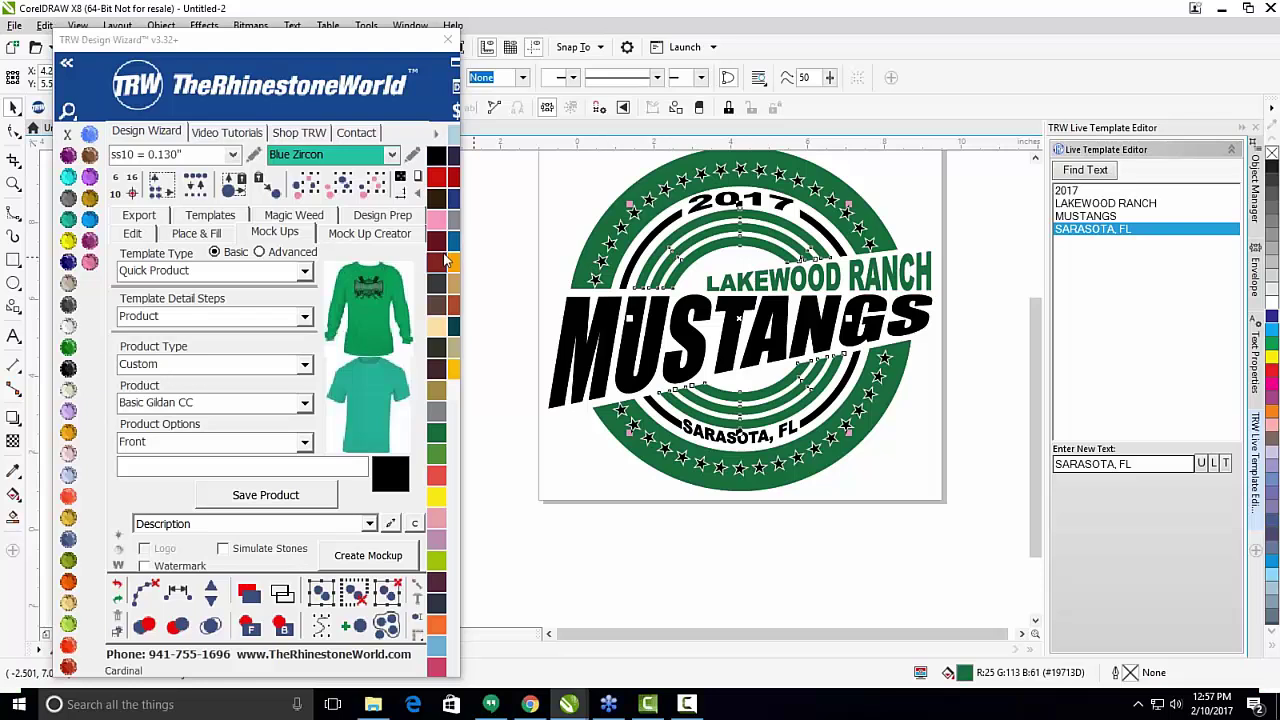
{"action": "left_click", "coordinate": [436, 156]}
{"action": "left_click", "coordinate": [592, 224]}
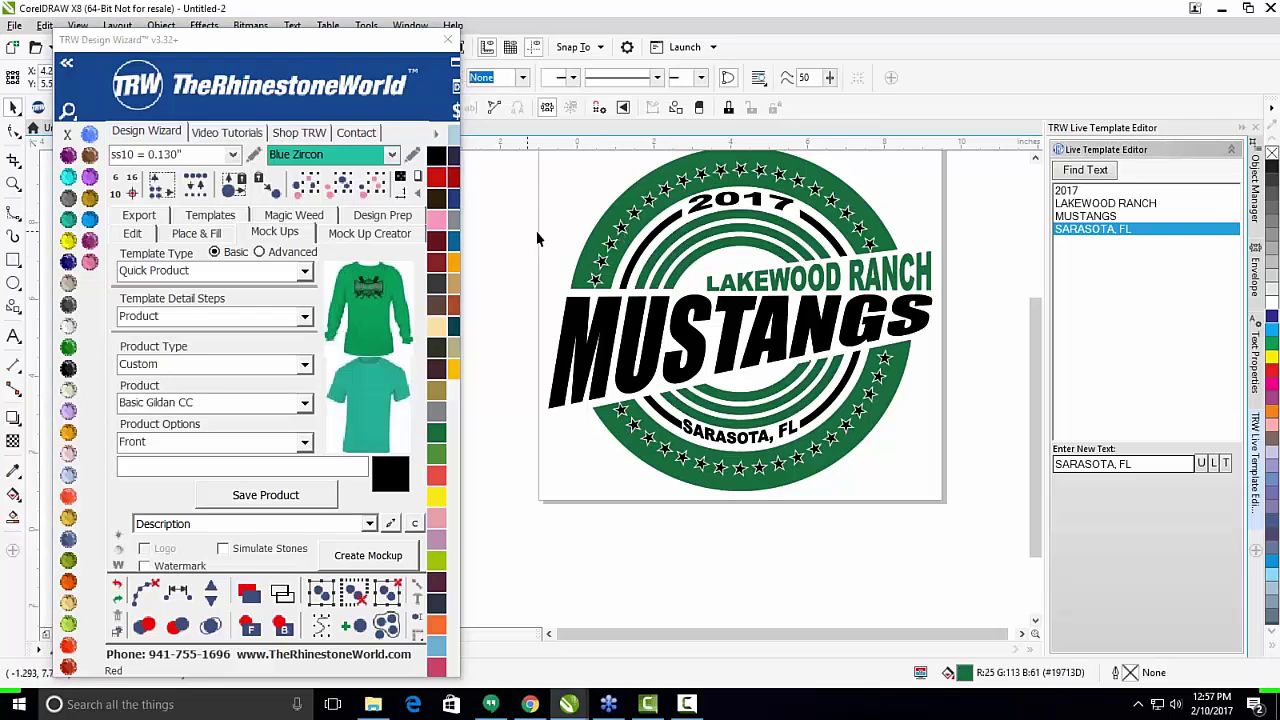
Select the whole Mustangs logo and show its pricing: 8.96 x 10.00 in, $2.45 total.
{"action": "scroll", "coordinate": [882, 200], "scroll_direction": "down", "scroll_amount": 2}
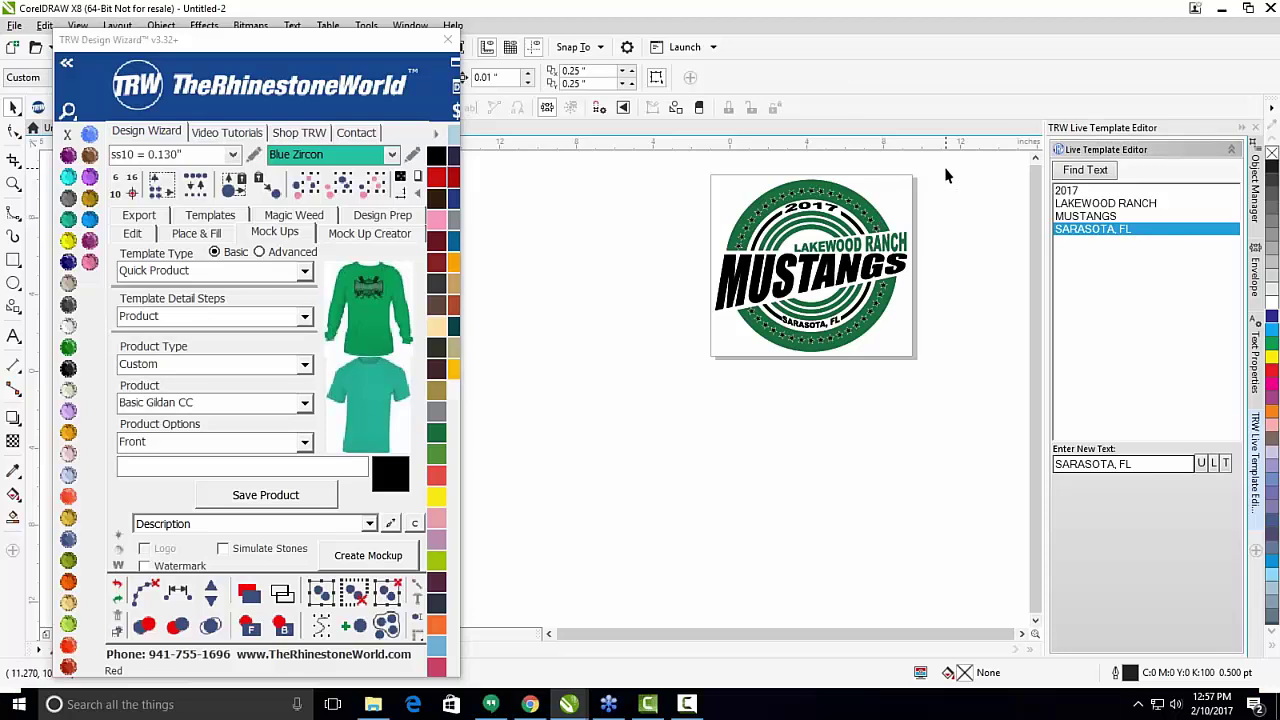
{"action": "scroll", "coordinate": [948, 176], "scroll_direction": "down", "scroll_amount": 1}
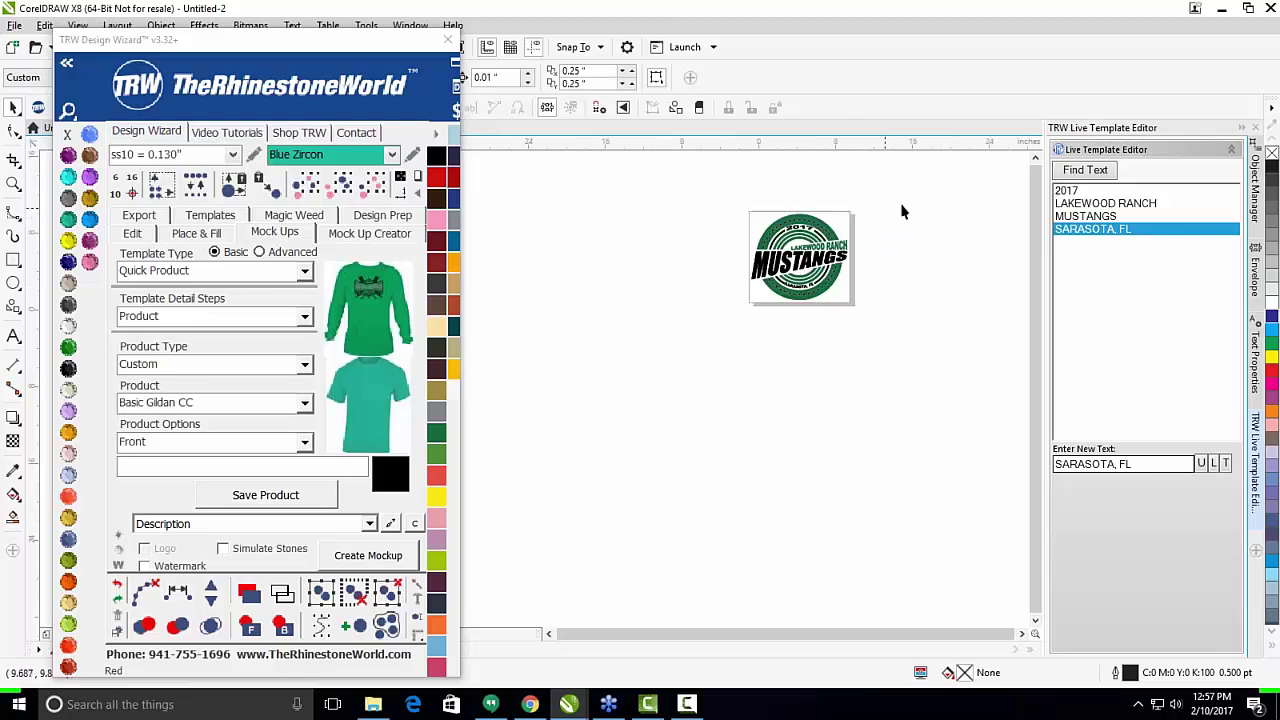
{"action": "scroll", "coordinate": [807, 246], "scroll_direction": "up", "scroll_amount": 1}
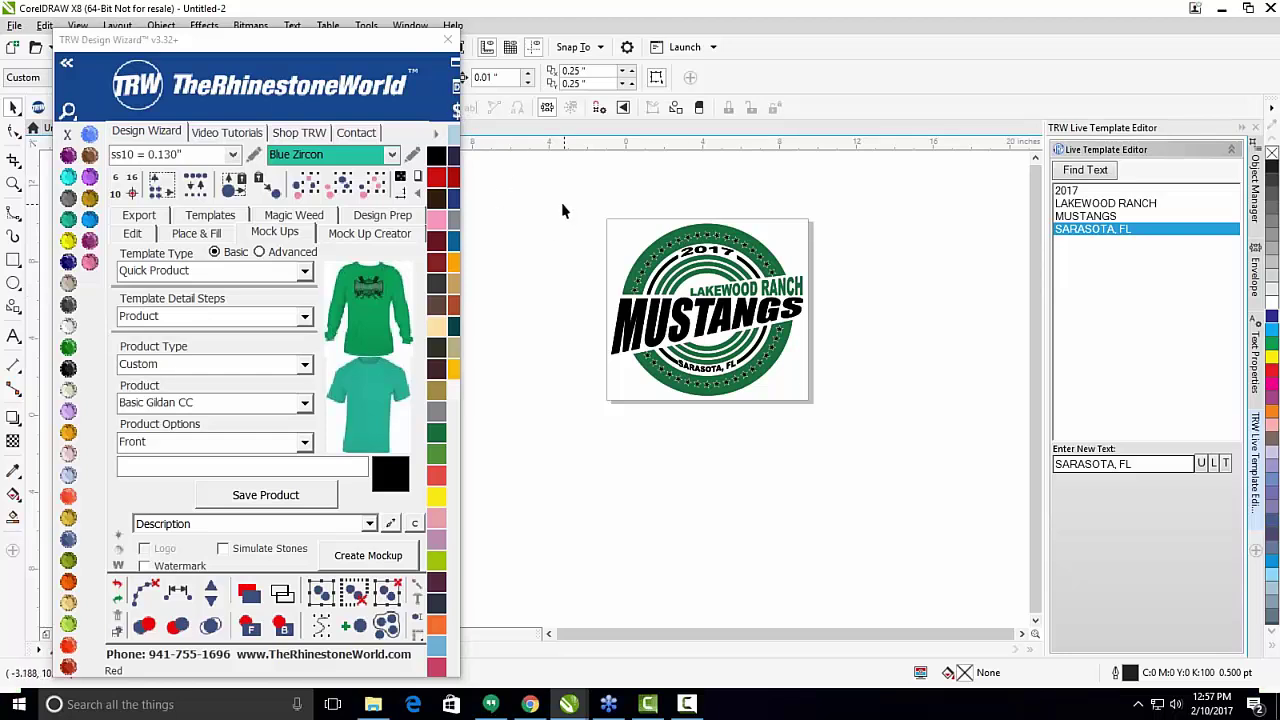
{"action": "left_click_drag", "start_coordinate": [557, 211], "coordinate": [796, 445]}
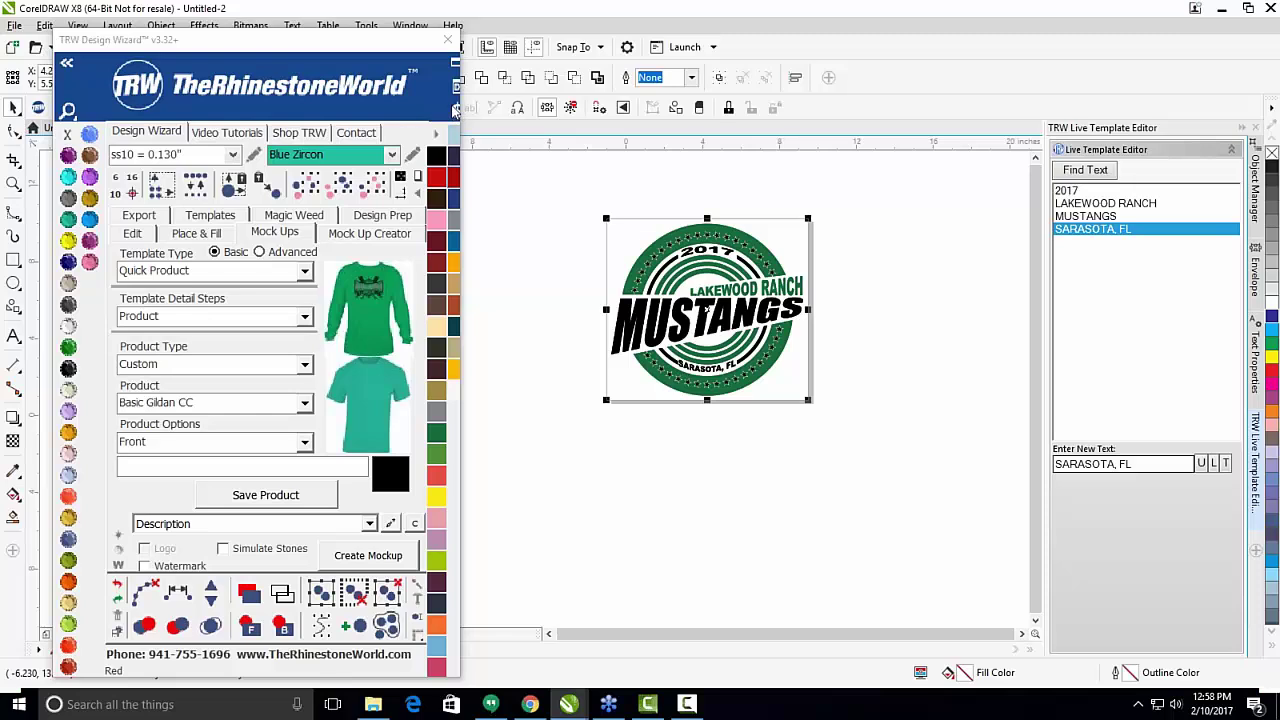
{"action": "left_click", "coordinate": [456, 110]}
{"action": "left_click_drag", "start_coordinate": [624, 216], "coordinate": [933, 199]}
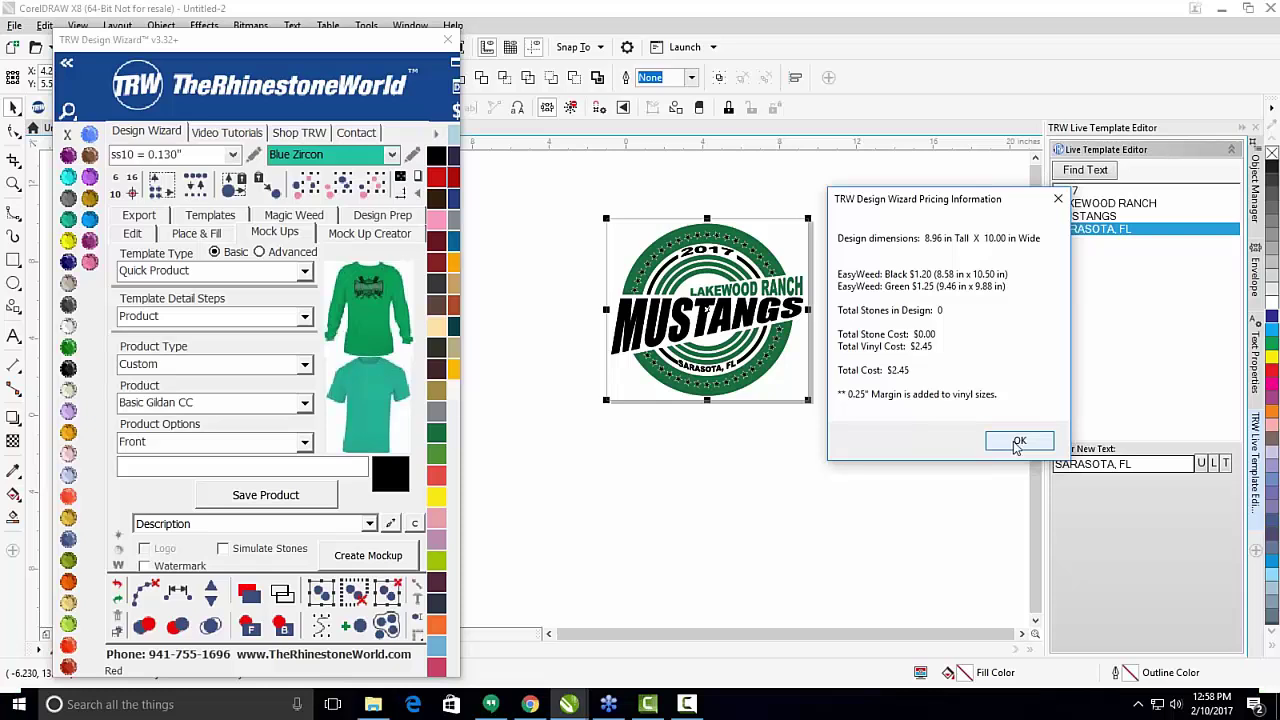
Dismiss the Pricing Information summary for the Mustangs logo.
{"action": "left_click", "coordinate": [1017, 443]}
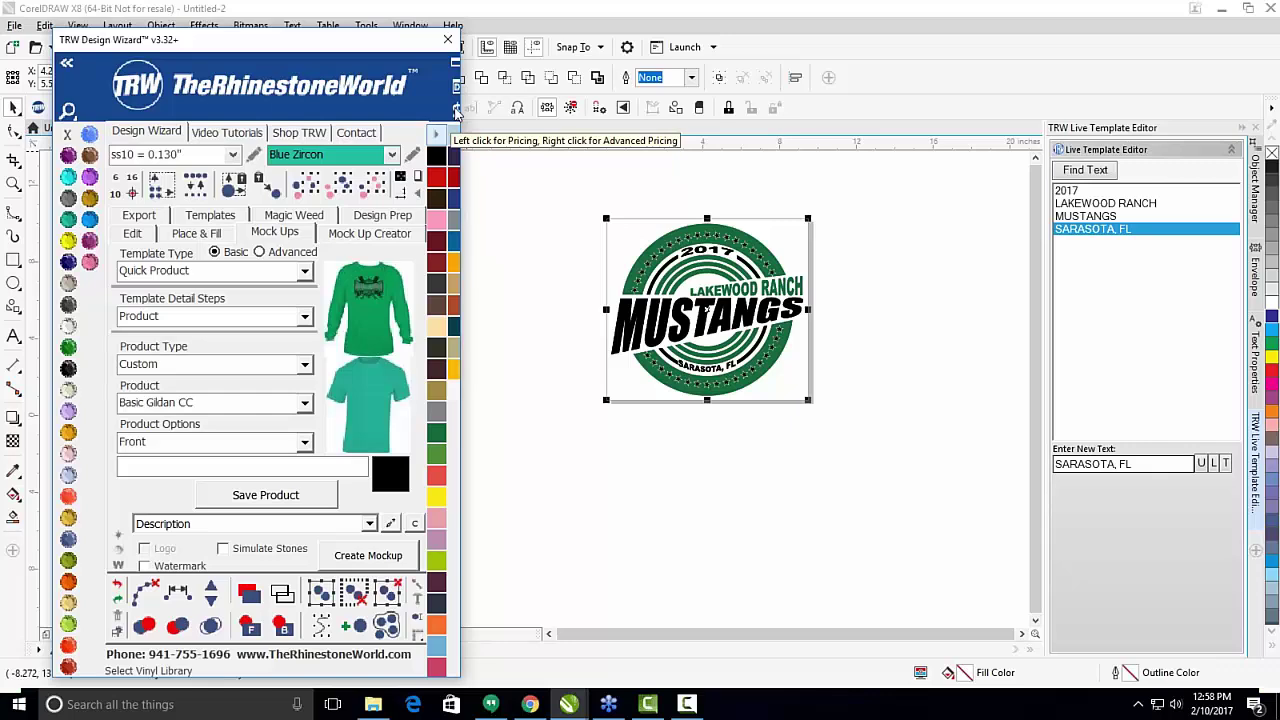
Open the Price Breakdown Assistant and set the setup fee to 10.00.
{"action": "left_click", "coordinate": [456, 112]}
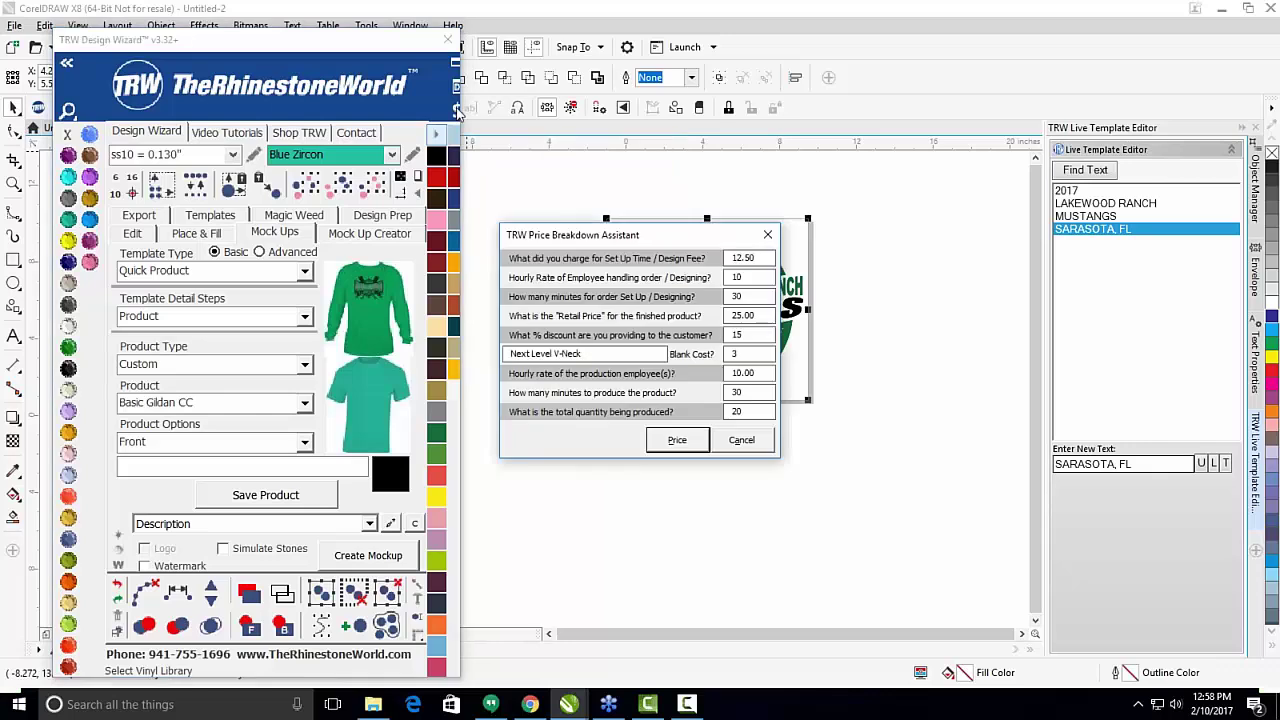
{"action": "left_click_drag", "start_coordinate": [645, 241], "coordinate": [995, 205]}
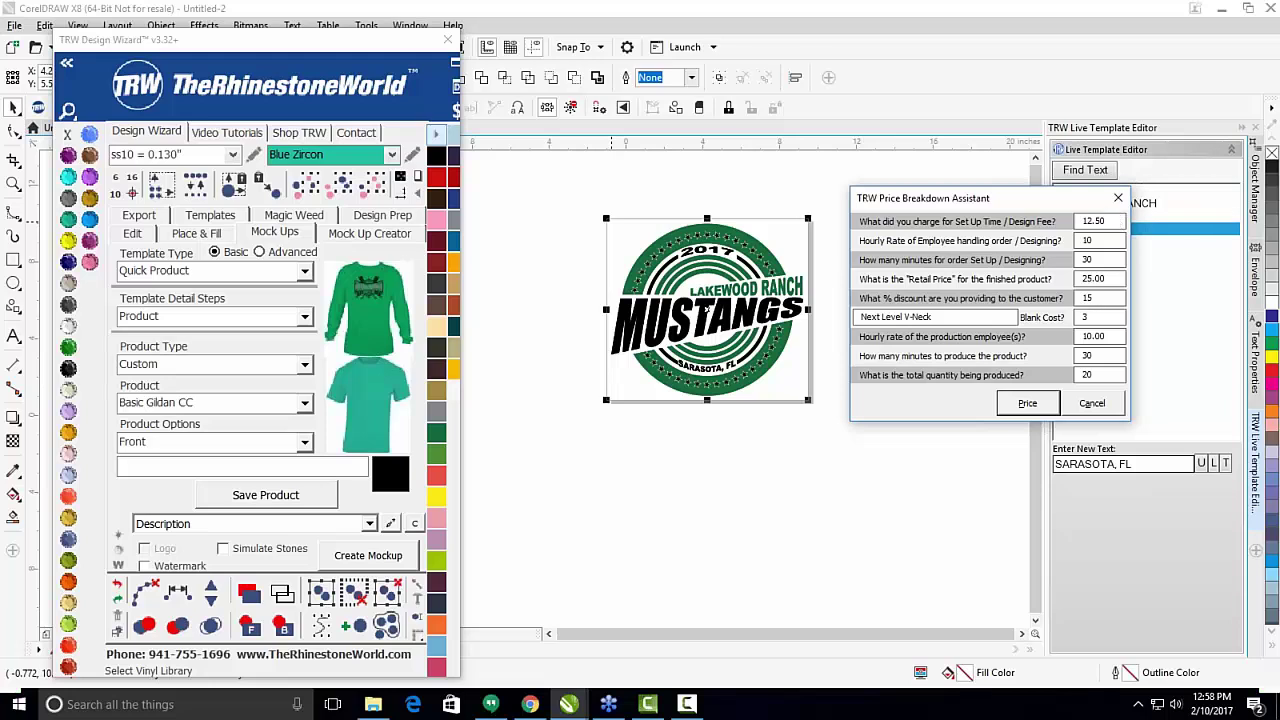
{"action": "key", "text": "Tab"}
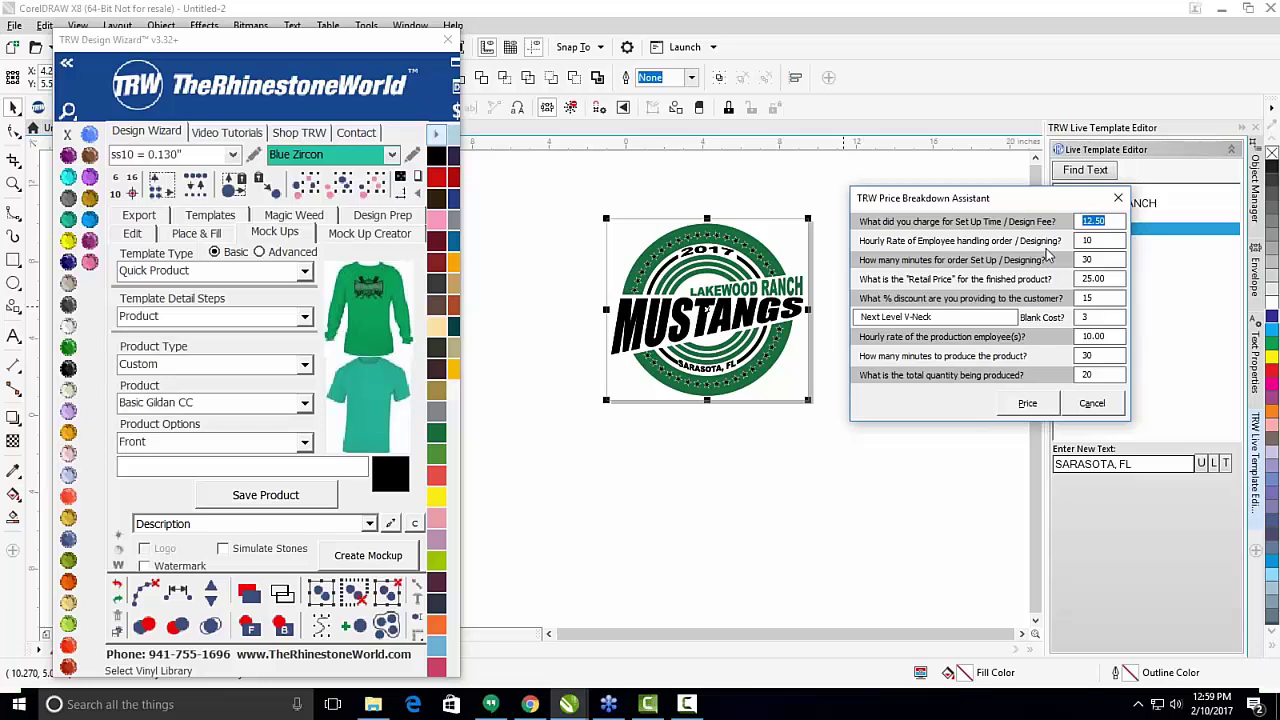
{"action": "type", "text": "10.0"}
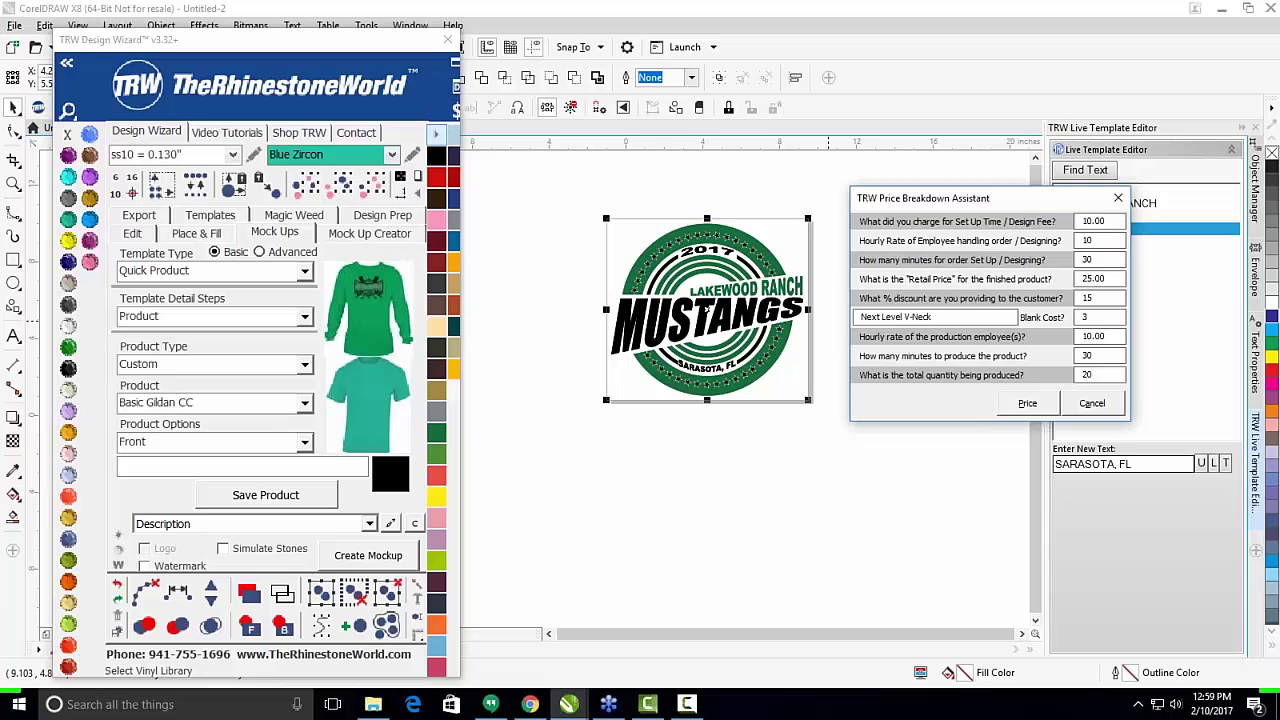
{"action": "key", "text": "Tab"}
{"action": "key", "text": "Tab"}
Check the retail price 25.00 and discount 15 values.
{"action": "left_click", "coordinate": [737, 438]}
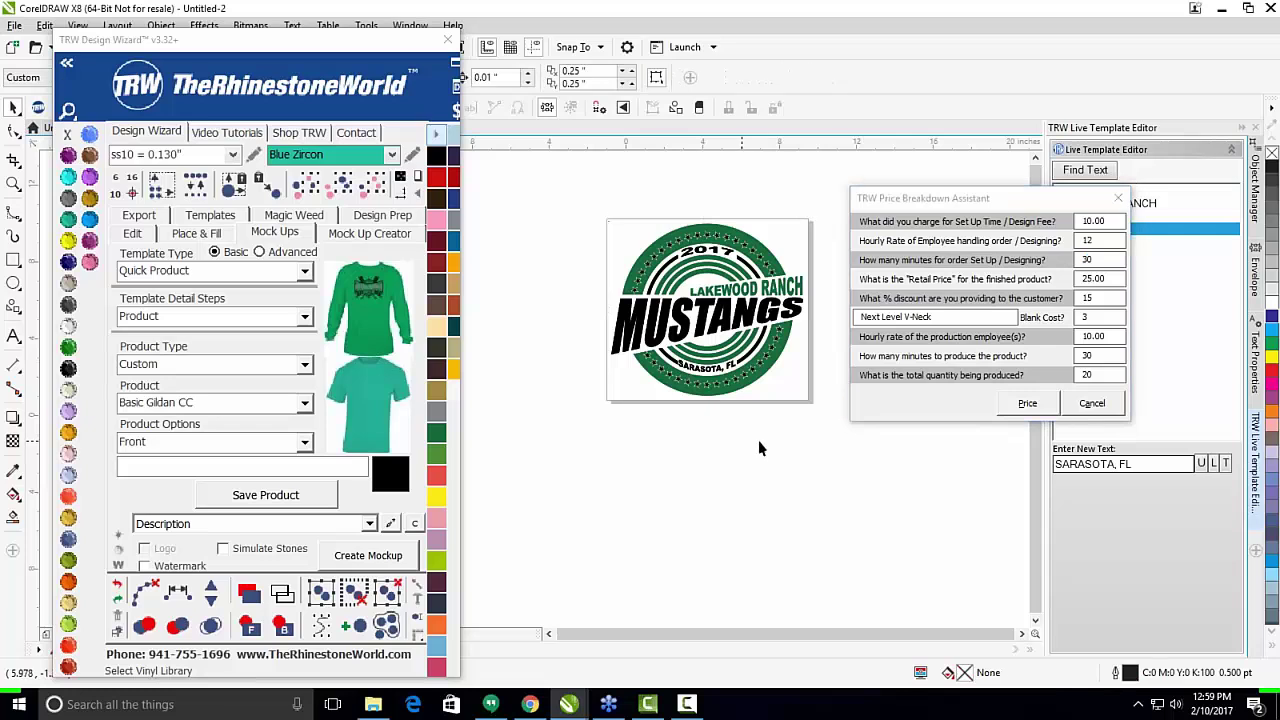
{"action": "left_click", "coordinate": [1100, 279]}
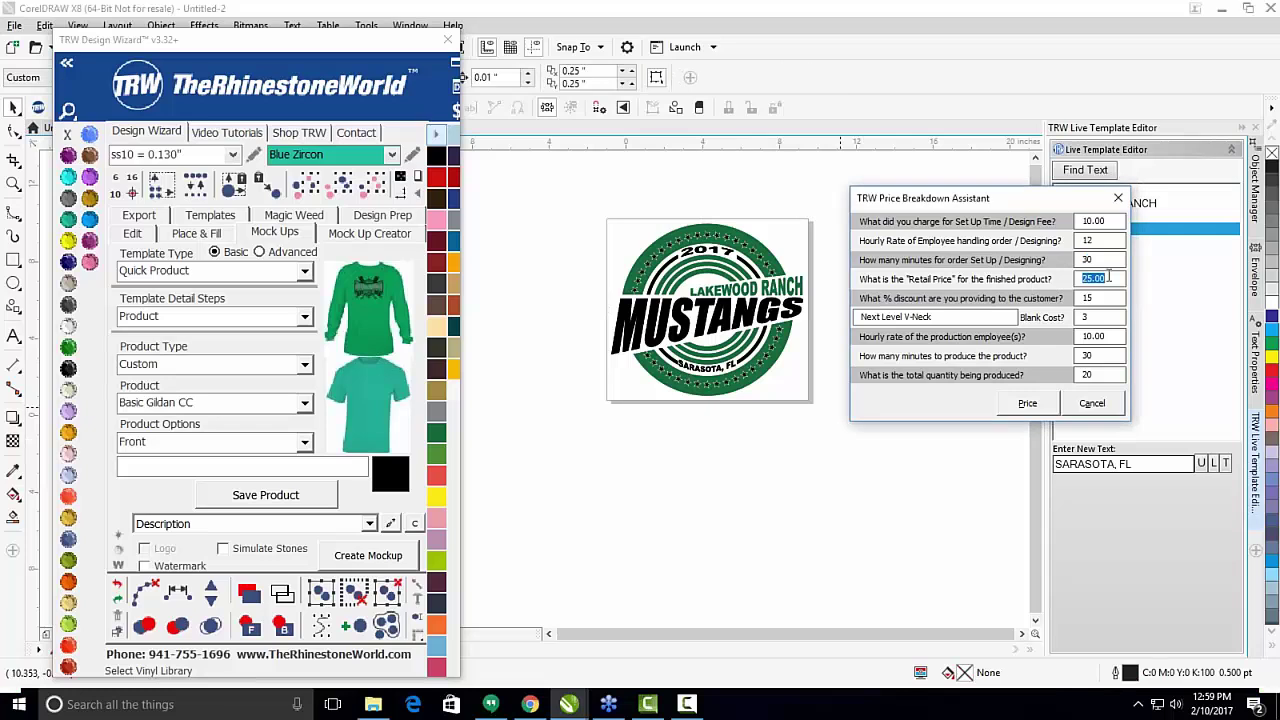
{"action": "left_click", "coordinate": [1108, 278]}
{"action": "double_click", "coordinate": [1104, 300]}
Enter the blank product Gildan Basic T with a 2.50 blank cost.
{"action": "key", "text": "Tab"}
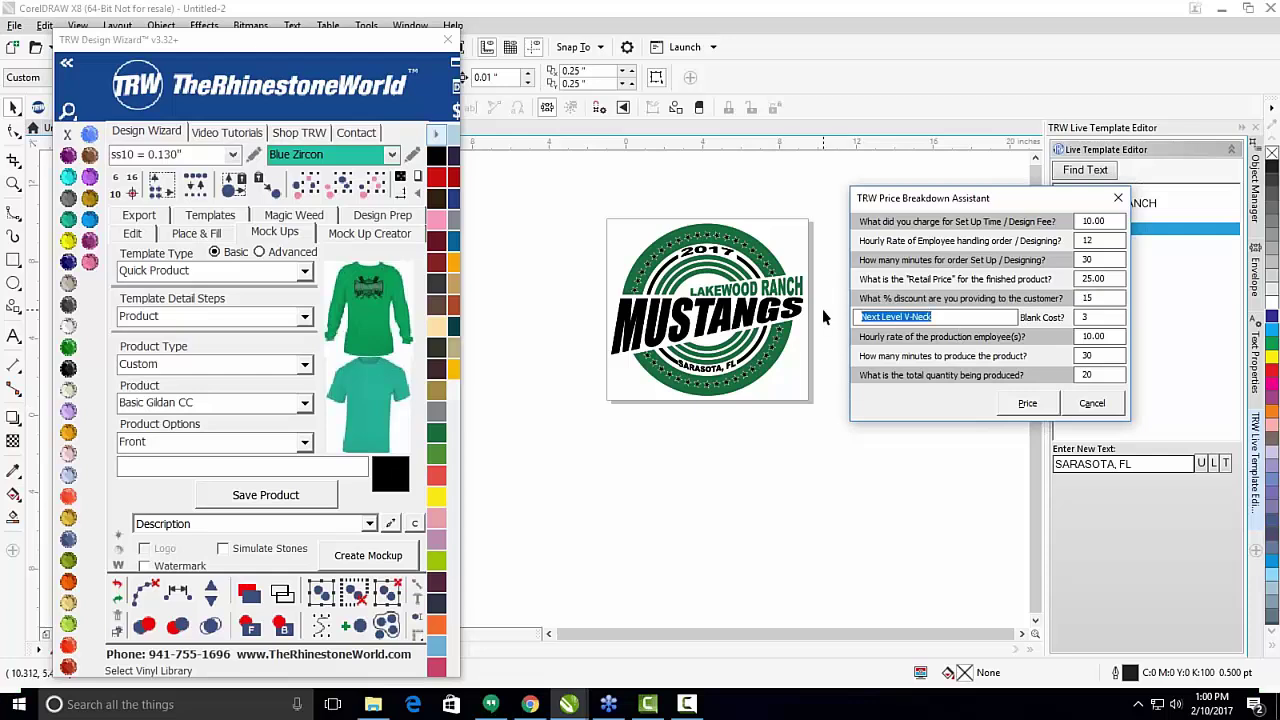
{"action": "type", "text": "g"}
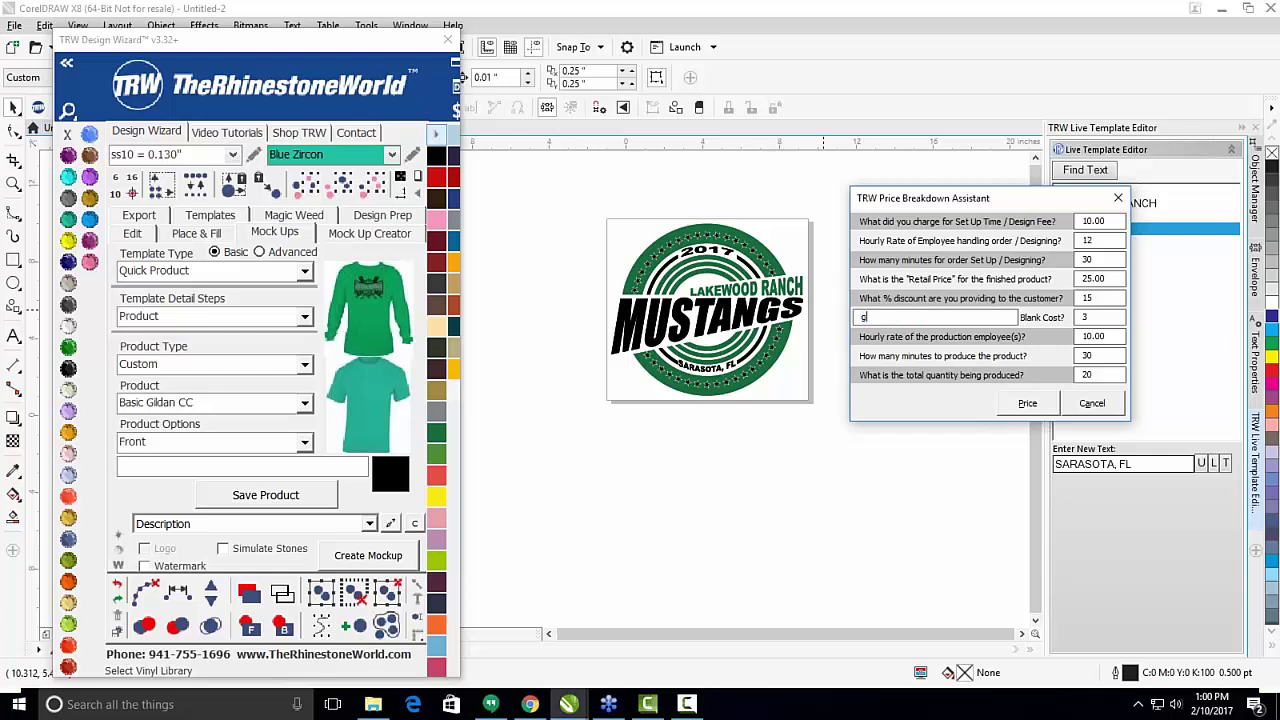
{"action": "key", "text": "BackSpace"}
{"action": "key", "text": "BackSpace"}
{"action": "type", "text": "Gildan Basic T"}
{"action": "key", "text": "Tab"}
{"action": "type", "text": "2.50"}
Set the production hourly rate to 12, 20 minutes to produce, and quantity 25.
{"action": "double_click", "coordinate": [1106, 336]}
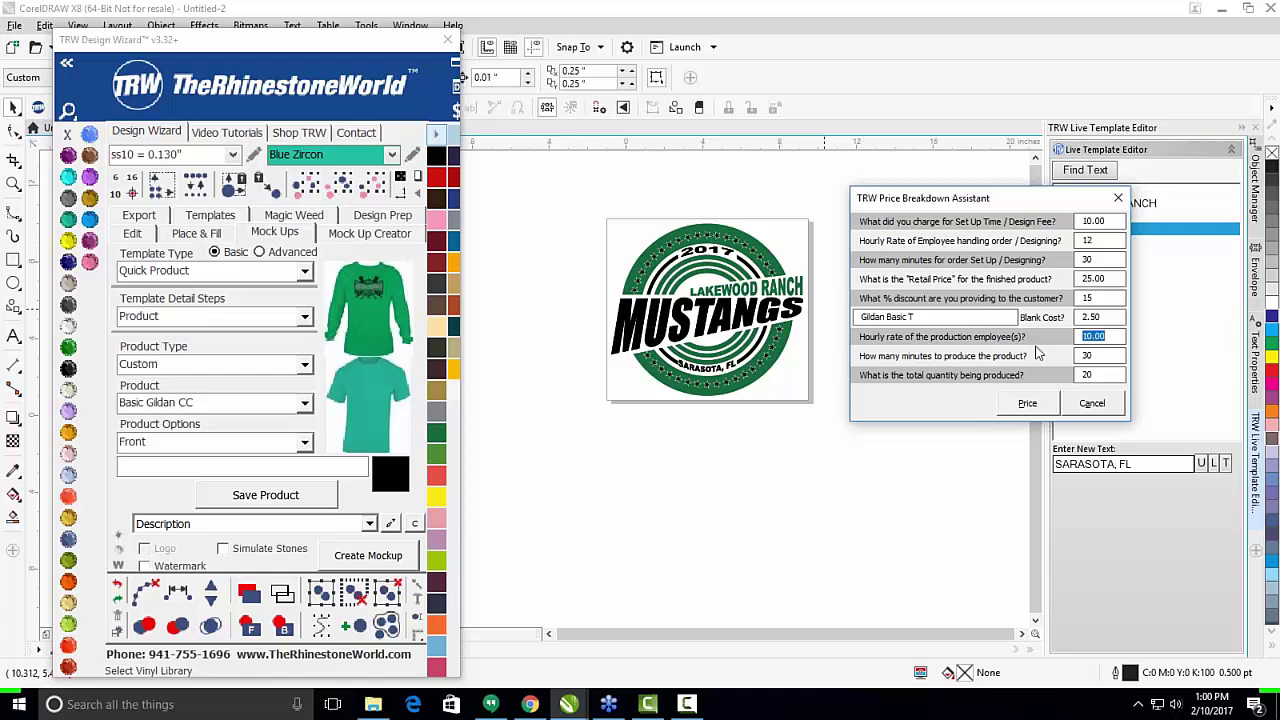
{"action": "type", "text": "12"}
{"action": "key", "text": "Tab"}
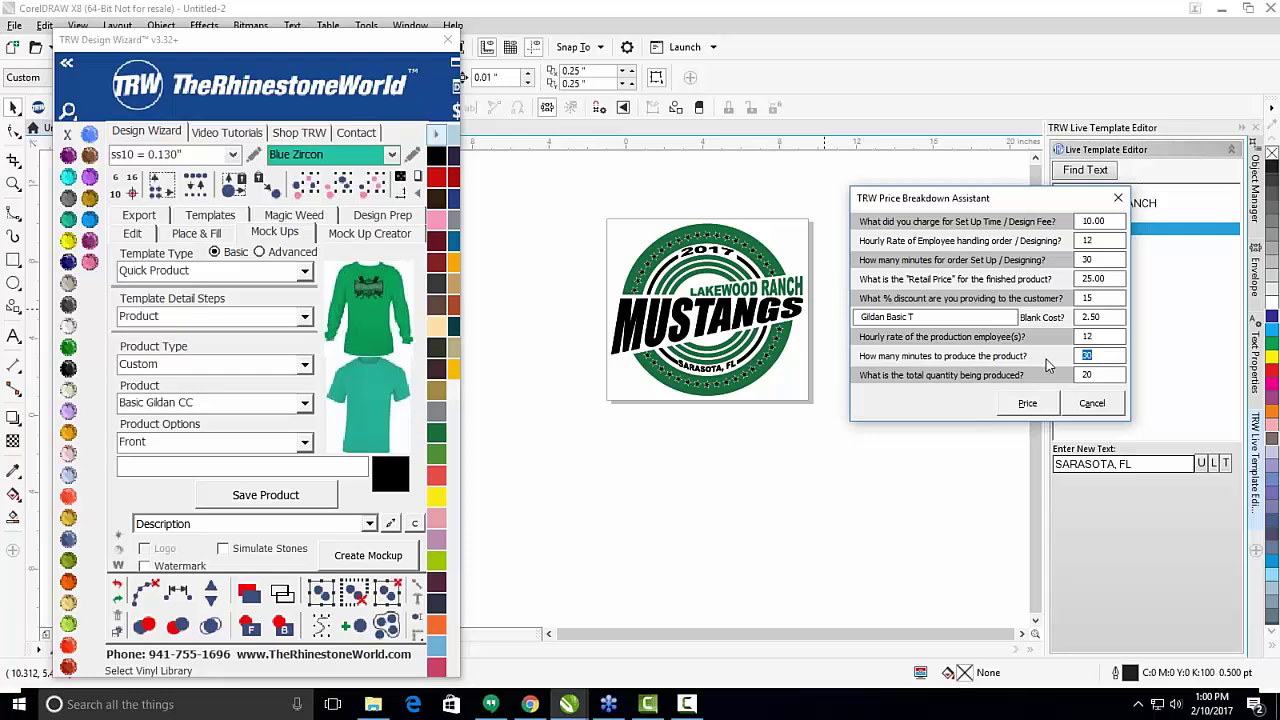
{"action": "type", "text": "20"}
{"action": "key", "text": "ctrl+a"}
{"action": "type", "text": "25"}
{"action": "left_click", "coordinate": [652, 242]}
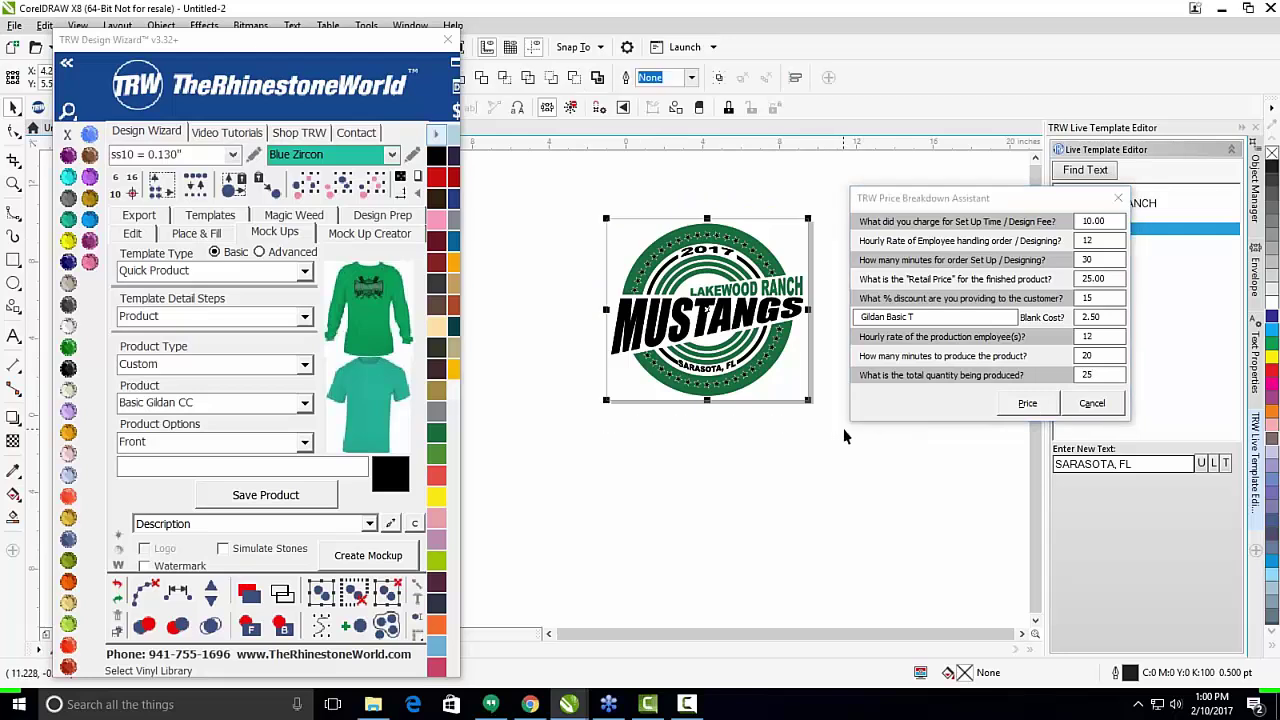
Calculate the order pricing and bring the Advanced Pricing results fully on screen.
{"action": "left_click", "coordinate": [1024, 403]}
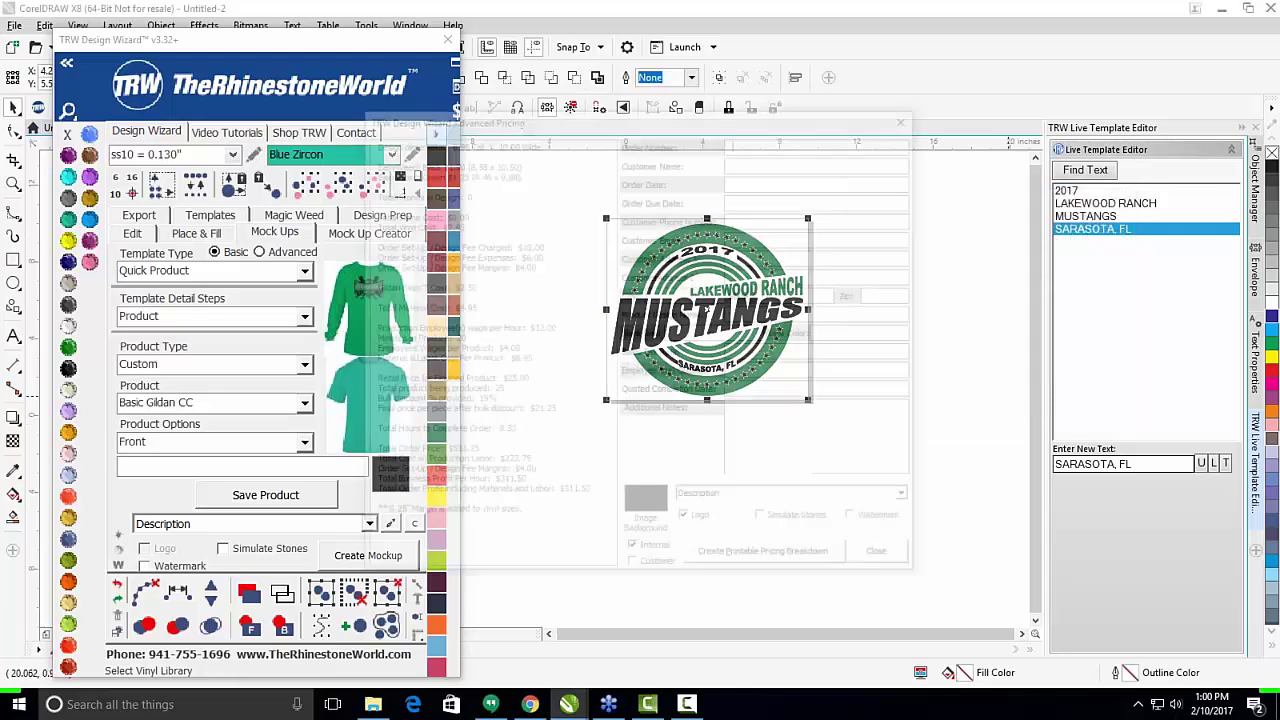
{"action": "left_click_drag", "start_coordinate": [704, 120], "coordinate": [1080, 93]}
{"action": "left_click_drag", "start_coordinate": [940, 88], "coordinate": [255, 76]}
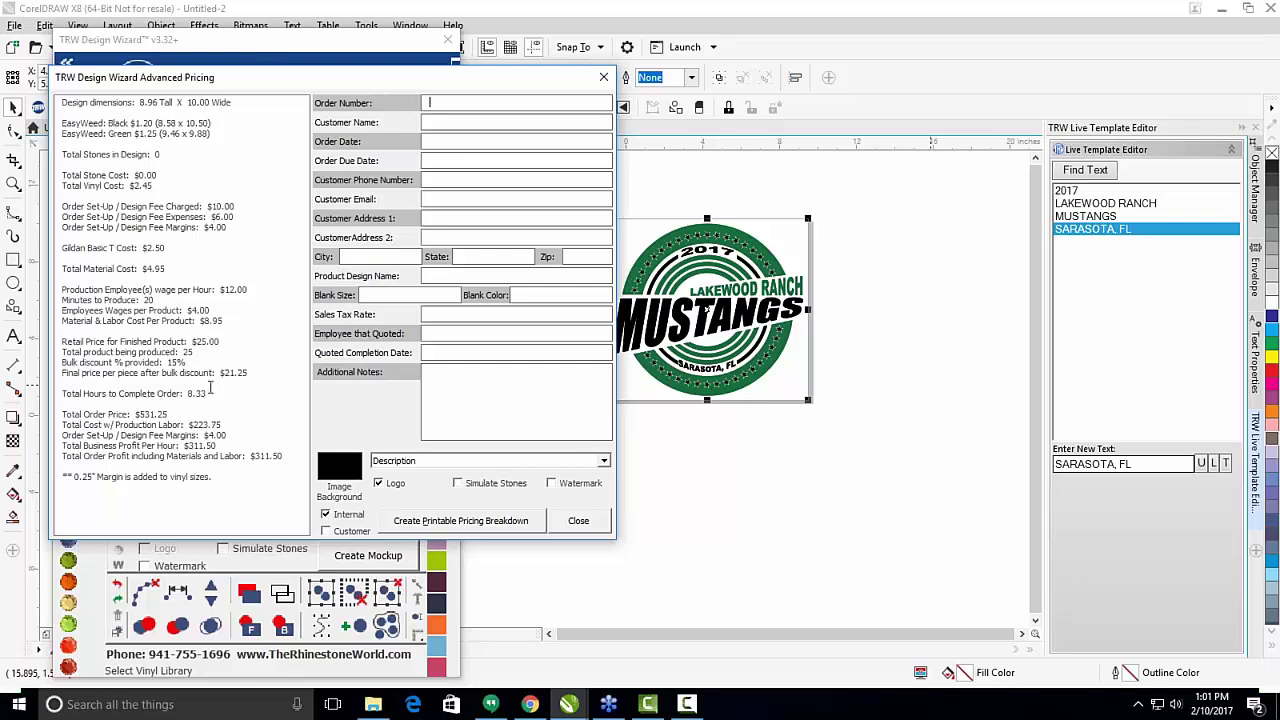
Review the $21.25 per piece, $531.25 order total and $311.50 profit, then close the results.
{"action": "left_click_drag", "start_coordinate": [216, 373], "coordinate": [250, 374]}
{"action": "left_click_drag", "start_coordinate": [135, 414], "coordinate": [172, 414]}
{"action": "left_click", "coordinate": [252, 455]}
{"action": "left_click_drag", "start_coordinate": [252, 455], "coordinate": [289, 456]}
{"action": "left_click", "coordinate": [290, 463]}
{"action": "left_click_drag", "start_coordinate": [216, 461], "coordinate": [185, 446]}
{"action": "left_click_drag", "start_coordinate": [72, 420], "coordinate": [71, 408]}
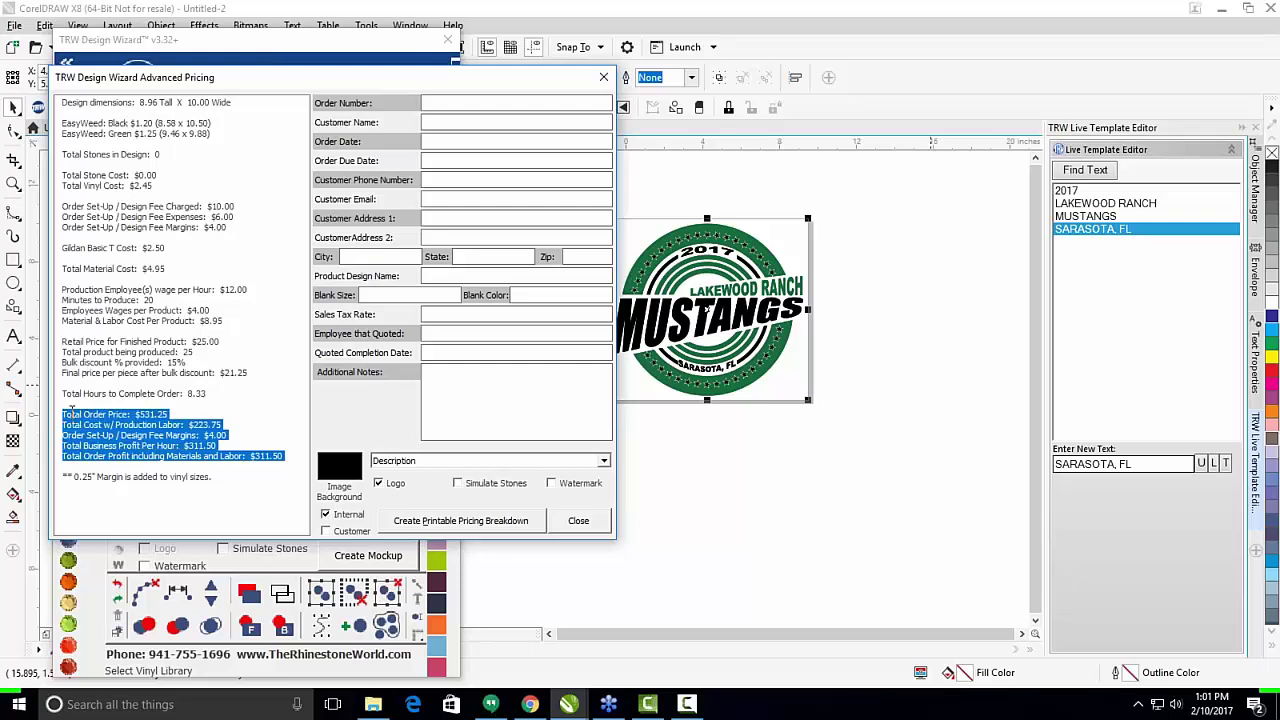
{"action": "left_click", "coordinate": [239, 438]}
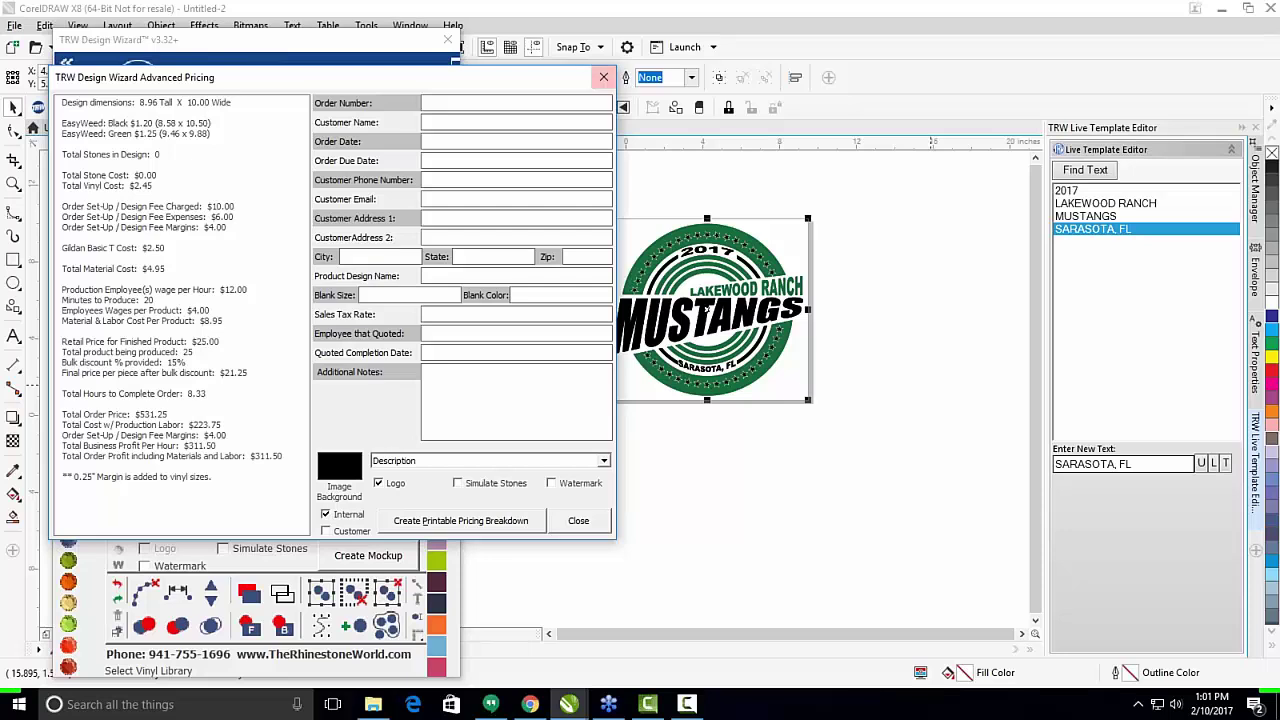
{"action": "left_click", "coordinate": [600, 81]}
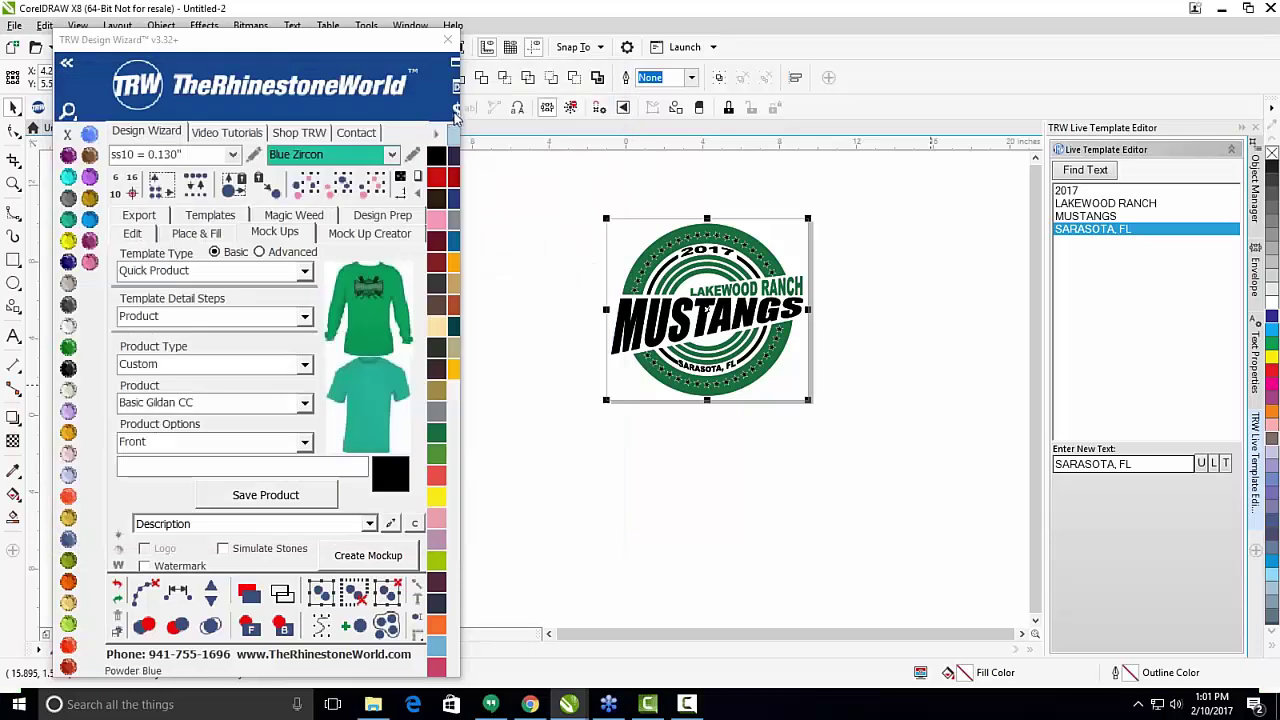
Lower the hourly rate from 12 to 10 and recalculate the pricing to a $329.17 profit.
{"action": "left_click", "coordinate": [456, 112]}
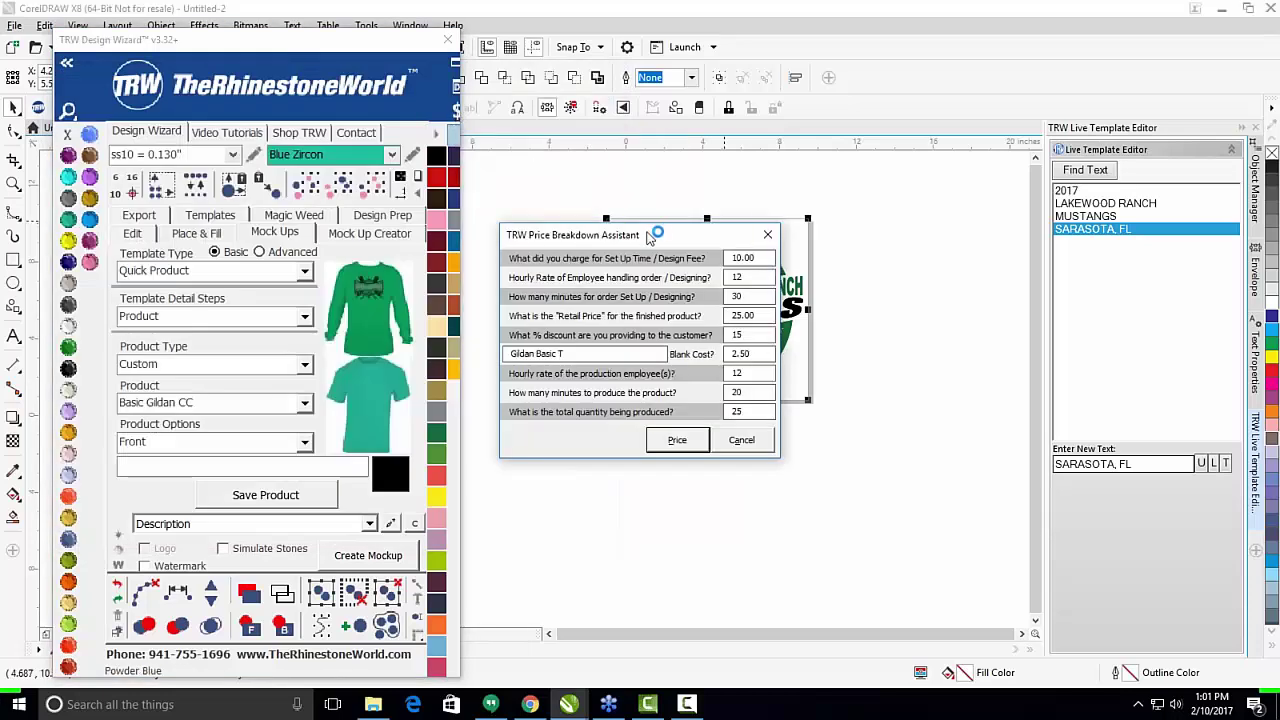
{"action": "left_click_drag", "start_coordinate": [655, 228], "coordinate": [990, 157]}
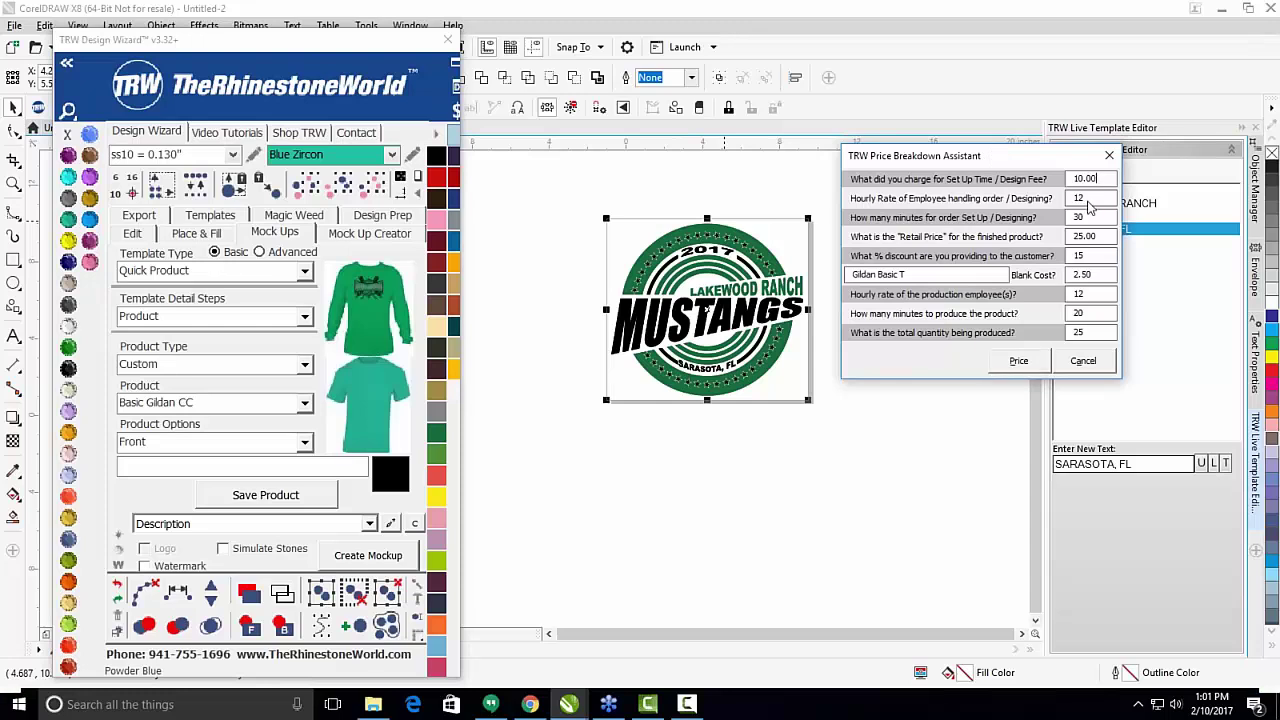
{"action": "double_click", "coordinate": [1099, 198]}
{"action": "type", "text": "10"}
{"action": "key", "text": "Tab"}
{"action": "key", "text": "Tab"}
{"action": "key", "text": "Tab"}
{"action": "key", "text": "Tab"}
{"action": "key", "text": "Tab"}
{"action": "key", "text": "Tab"}
{"action": "type", "text": "10"}
{"action": "left_click", "coordinate": [1021, 364]}
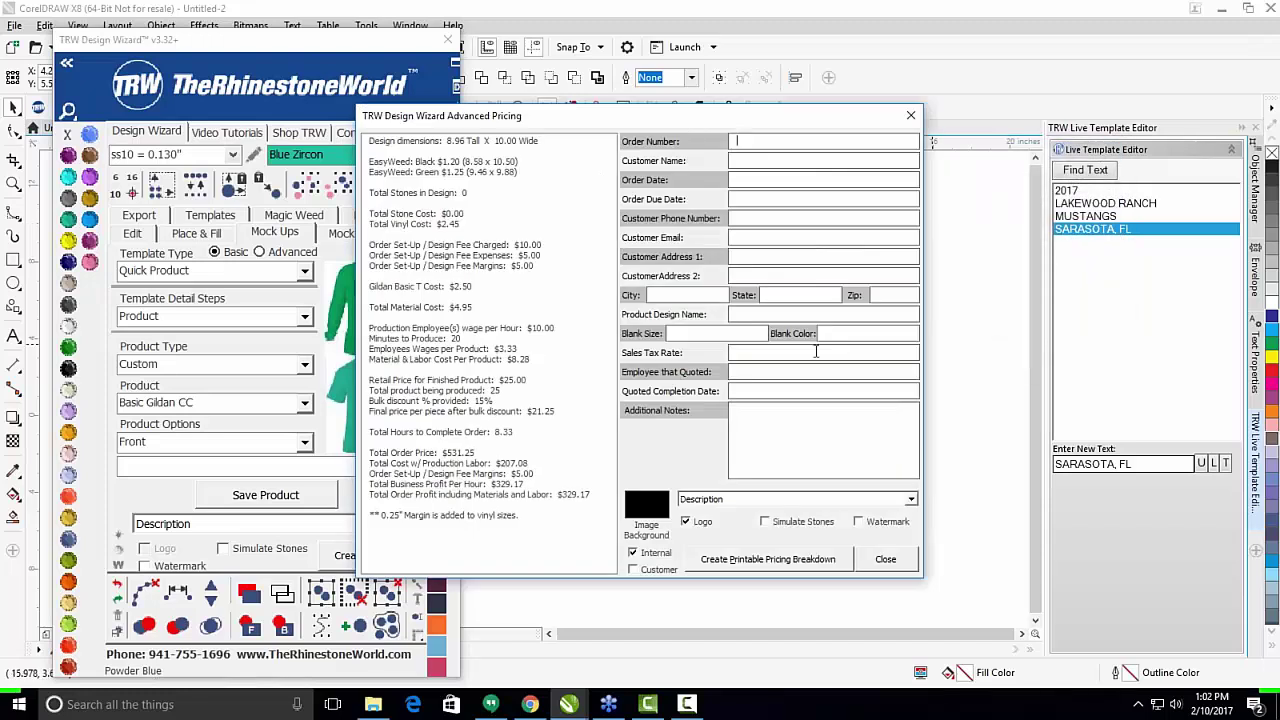
{"action": "left_click_drag", "start_coordinate": [700, 116], "coordinate": [453, 71]}
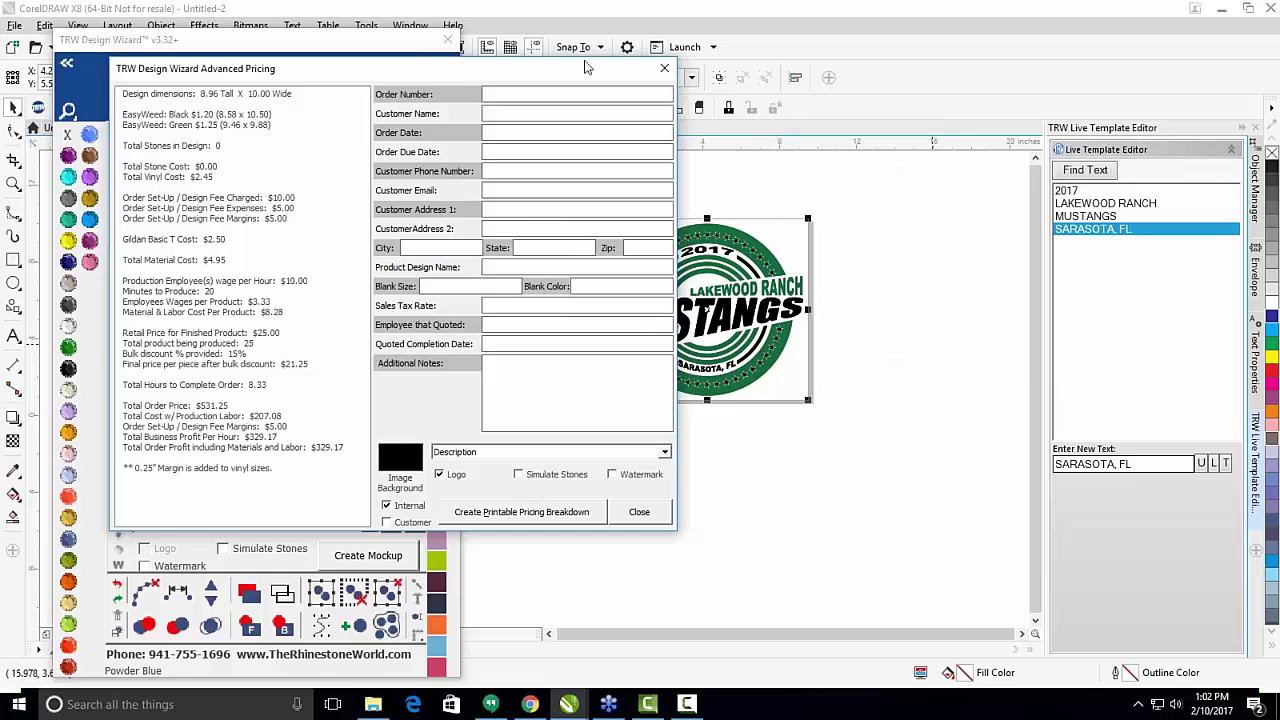
{"action": "left_click_drag", "start_coordinate": [569, 68], "coordinate": [495, 68]}
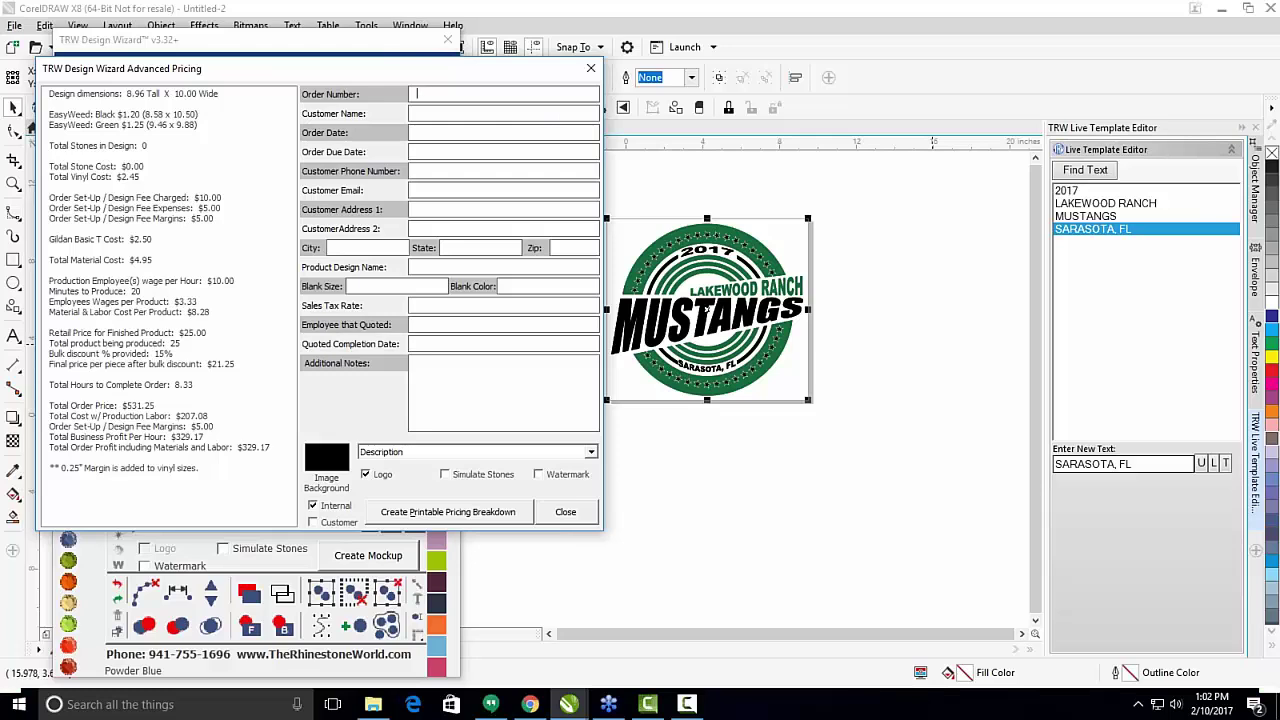
Enter order 123, order date 2/10/17, due date 2/15, and the customer's phone and e-mail.
{"action": "type", "text": "3"}
{"action": "type", "text": "1/"}
{"action": "key", "text": "BackSpace"}
{"action": "type", "text": "2/10/17"}
{"action": "type", "text": "2/15/"}
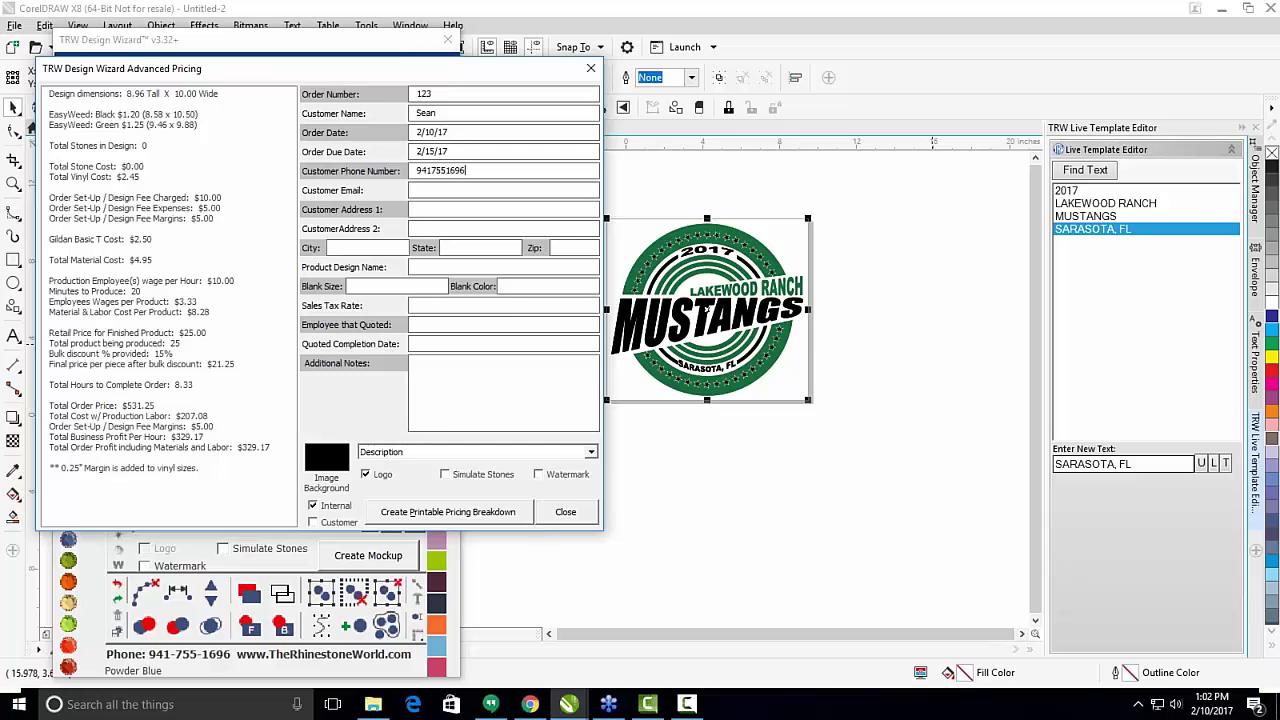
{"action": "left_click", "coordinate": [464, 195]}
{"action": "left_click", "coordinate": [433, 211]}
Enter design Mustangs Pride Shirt, blank size Large, colour White, and .065 tax rate.
{"action": "left_click", "coordinate": [434, 267]}
{"action": "type", "text": "Mustangs PRid"}
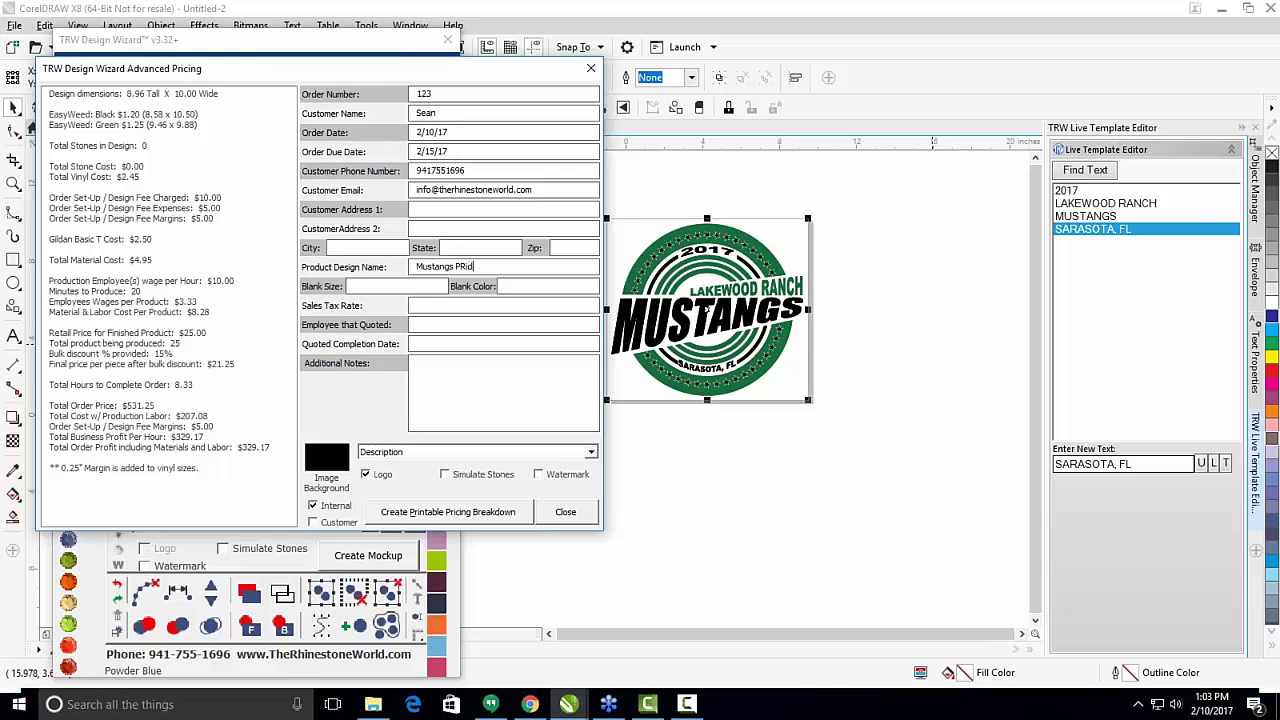
{"action": "key", "text": "BackSpace"}
{"action": "type", "text": "ride Shirt"}
{"action": "type", "text": "Large"}
{"action": "key", "text": "Tab"}
{"action": "type", "text": "Whit"}
{"action": "type", "text": ".065"}
Record the quoting employee, completion date 2/10/17 and the note 'Cantact customer when completed.'.
{"action": "left_click", "coordinate": [460, 328]}
{"action": "type", "text": "Sean"}
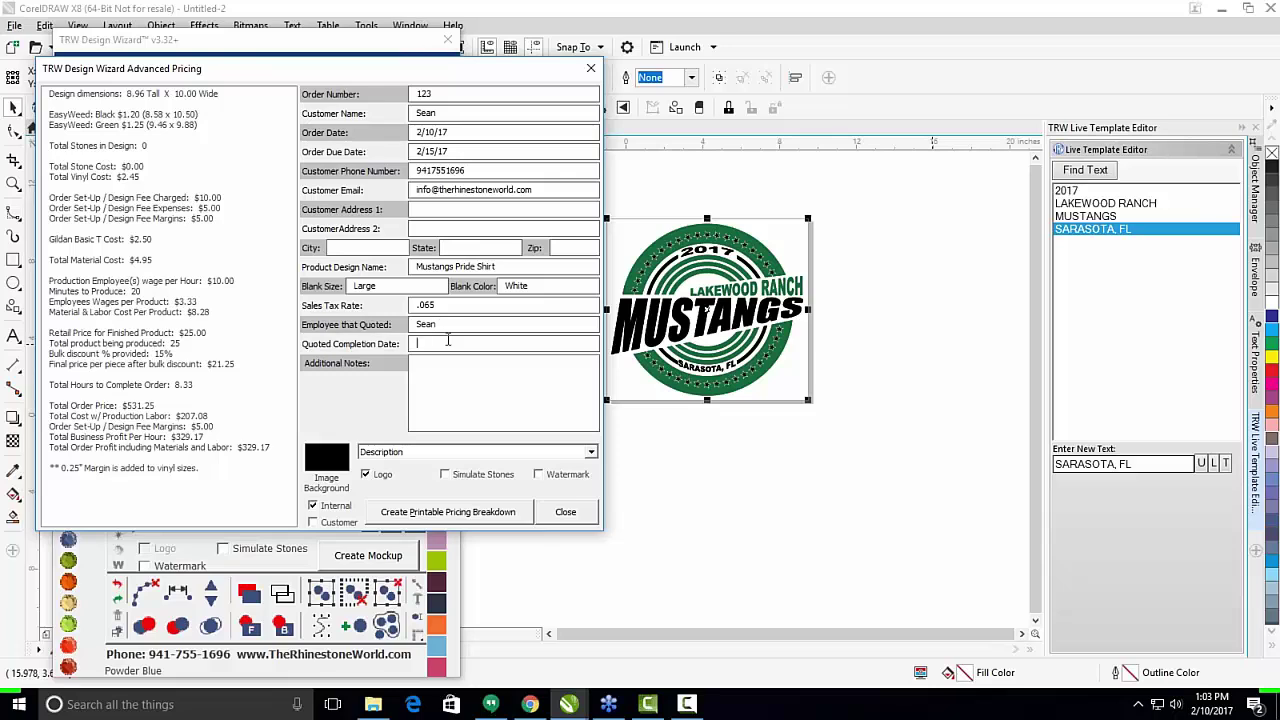
{"action": "type", "text": "2/10/17"}
{"action": "type", "text": "Ca"}
{"action": "type", "text": "ntact customer when completed"}
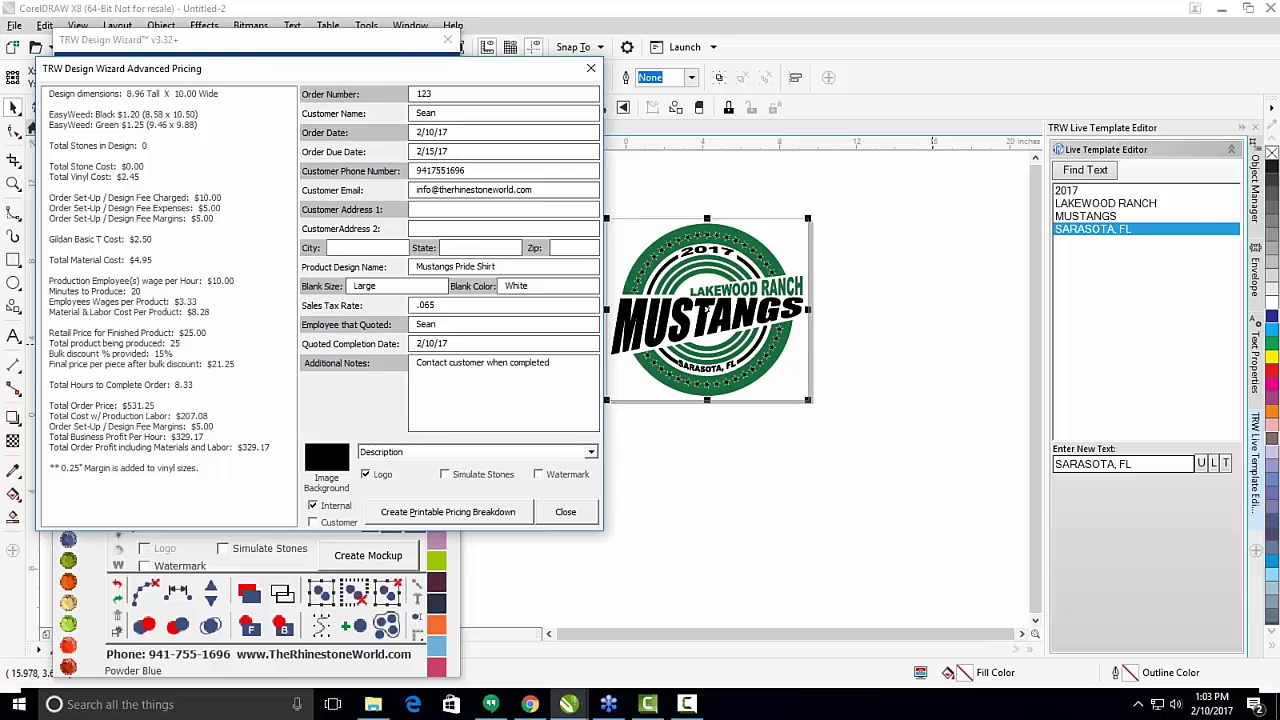
{"action": "type", "text": "."}
Set the image background colour to white.
{"action": "left_click", "coordinate": [591, 452]}
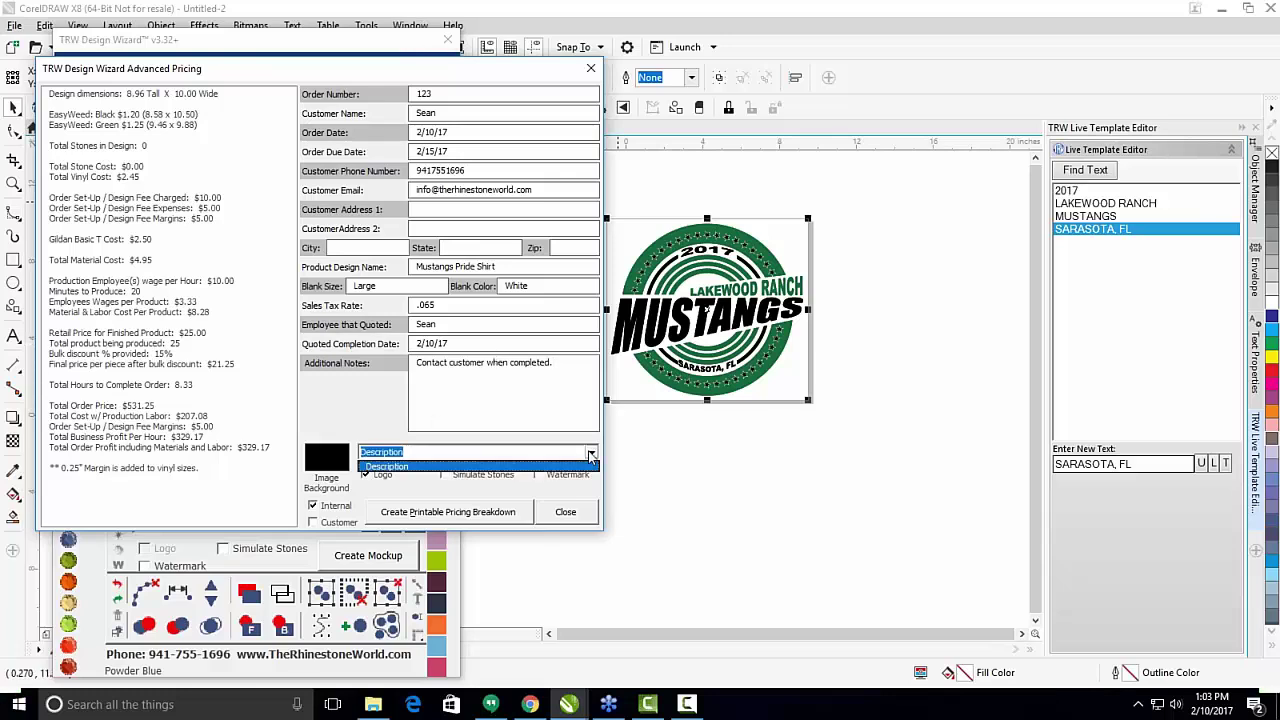
{"action": "left_click", "coordinate": [591, 452]}
{"action": "left_click_drag", "start_coordinate": [400, 72], "coordinate": [835, 68]}
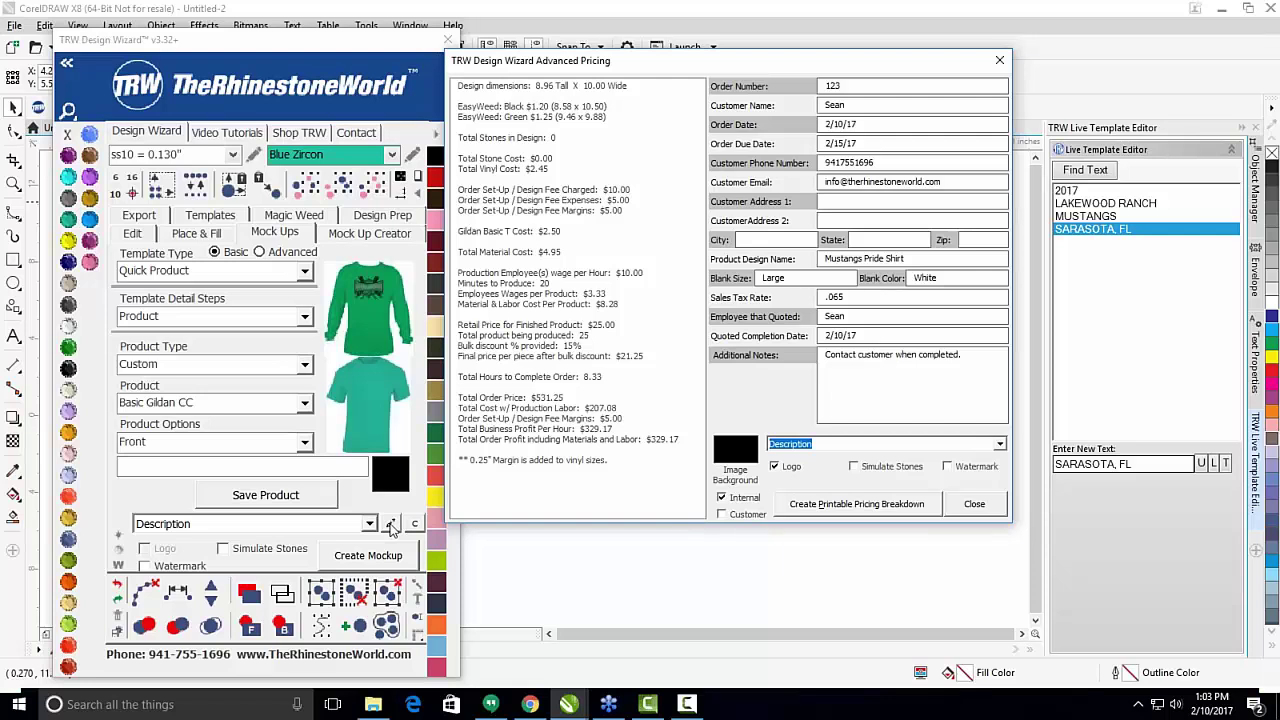
{"action": "left_click", "coordinate": [1000, 447]}
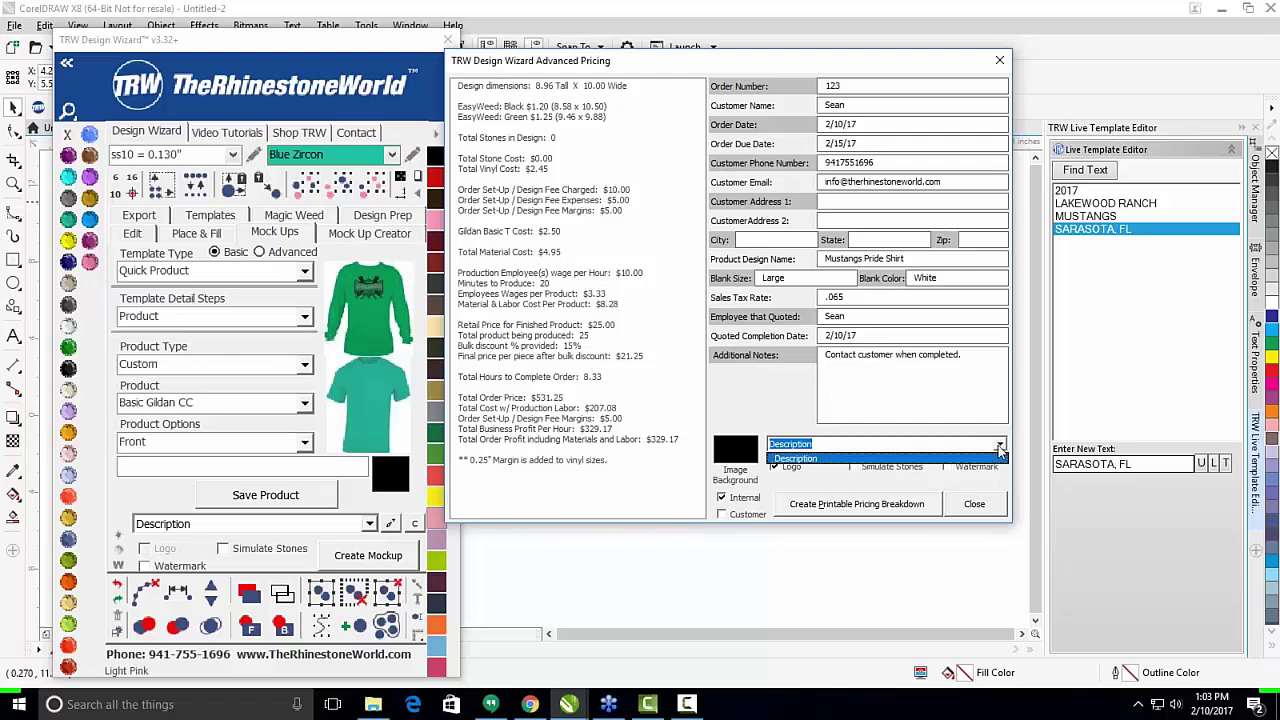
{"action": "left_click", "coordinate": [975, 457]}
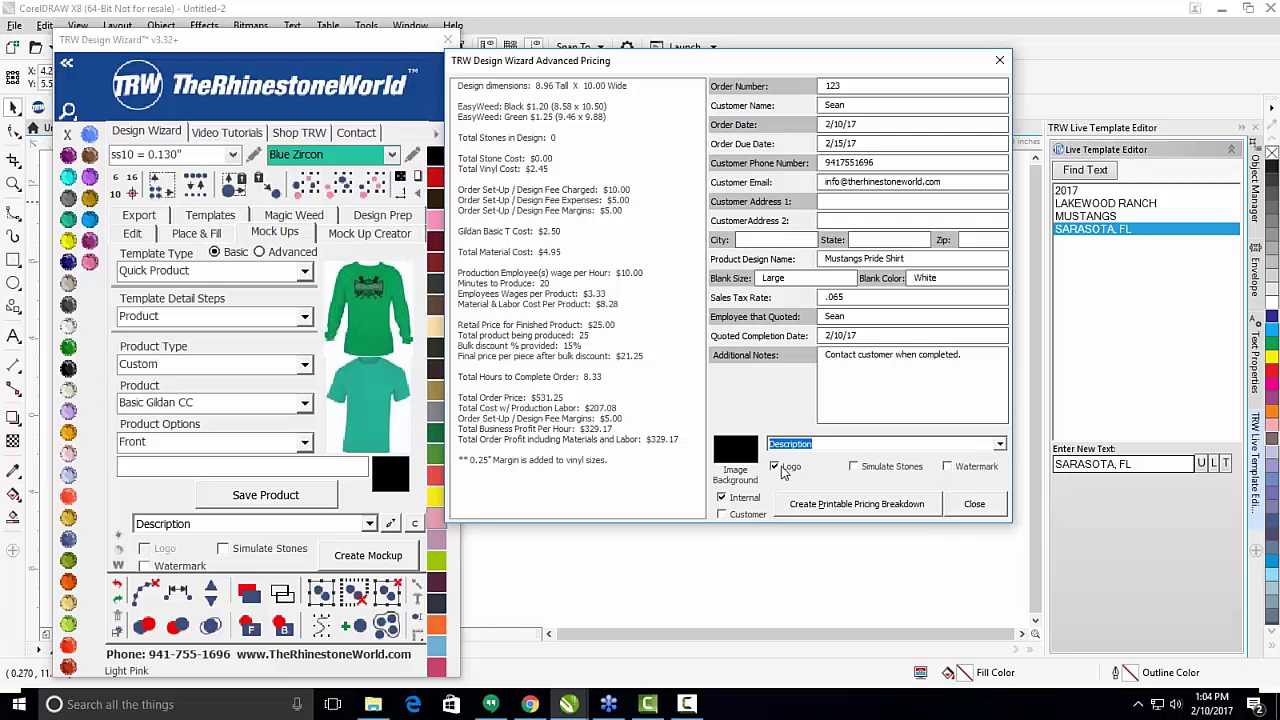
{"action": "left_click", "coordinate": [742, 455]}
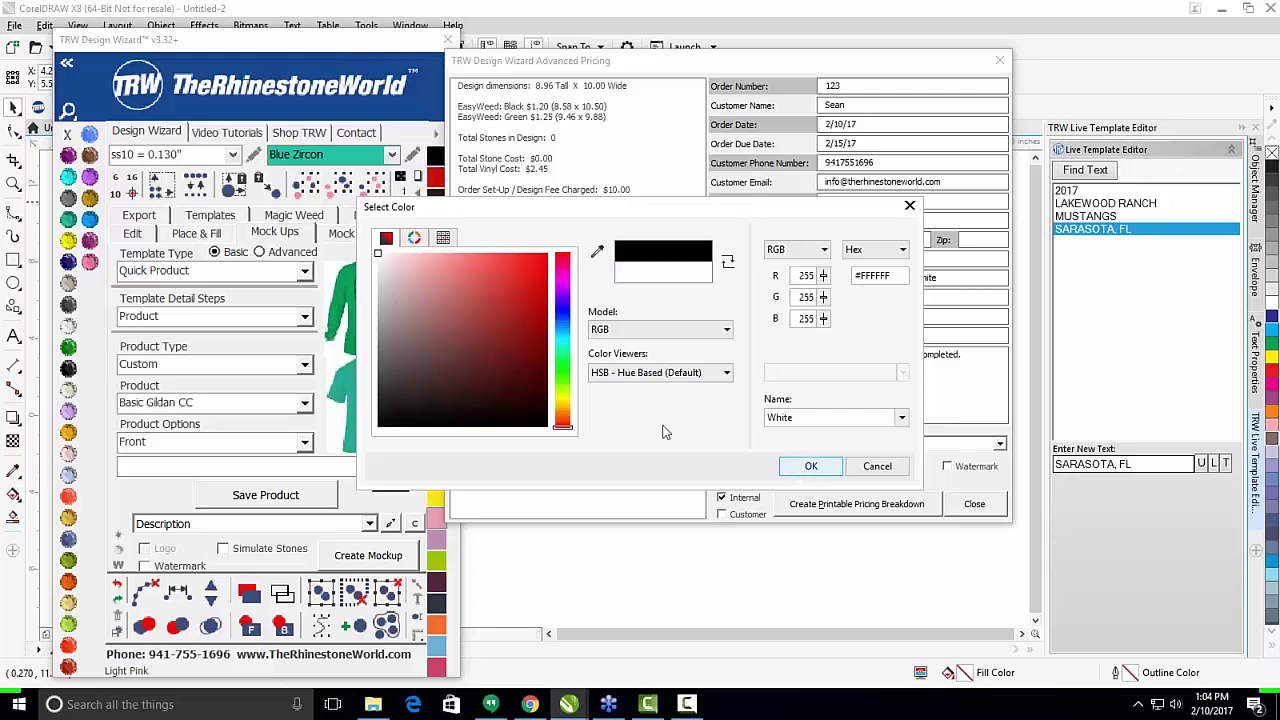
{"action": "left_click", "coordinate": [808, 466]}
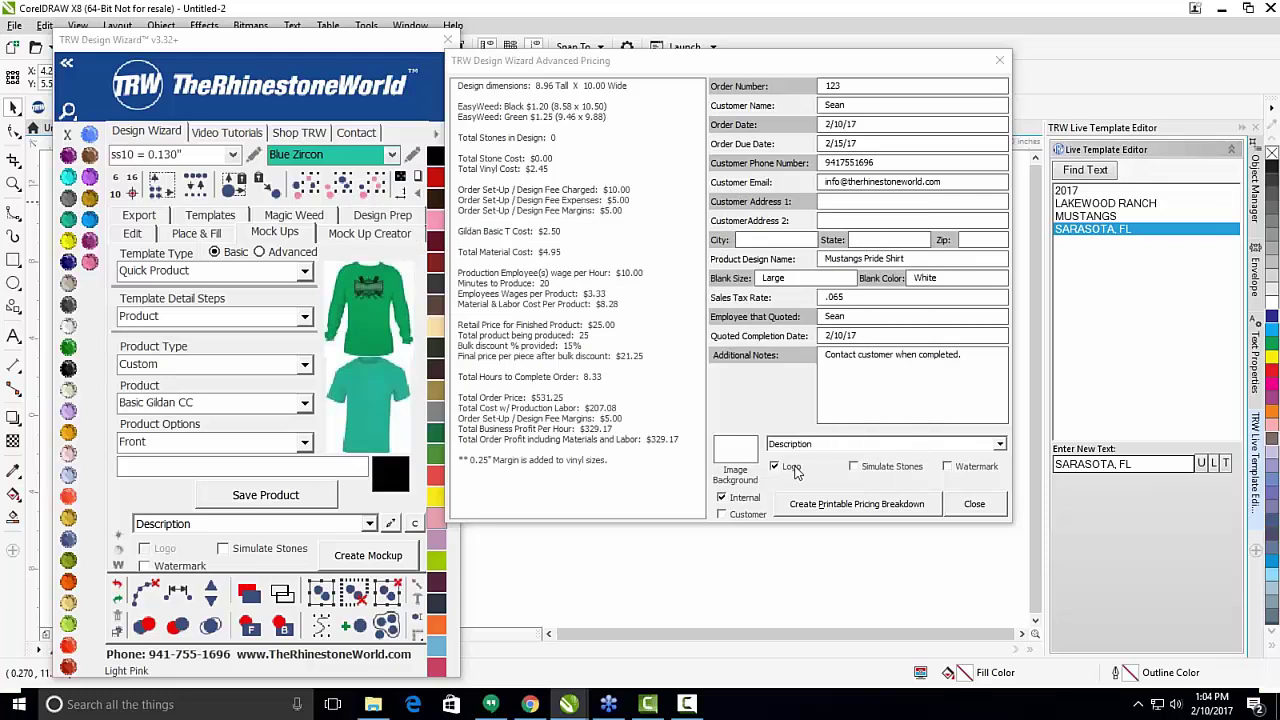
Include the customer page and generate the printable pricing breakdown, dismissing the No Logo Found warnings.
{"action": "left_click", "coordinate": [721, 515]}
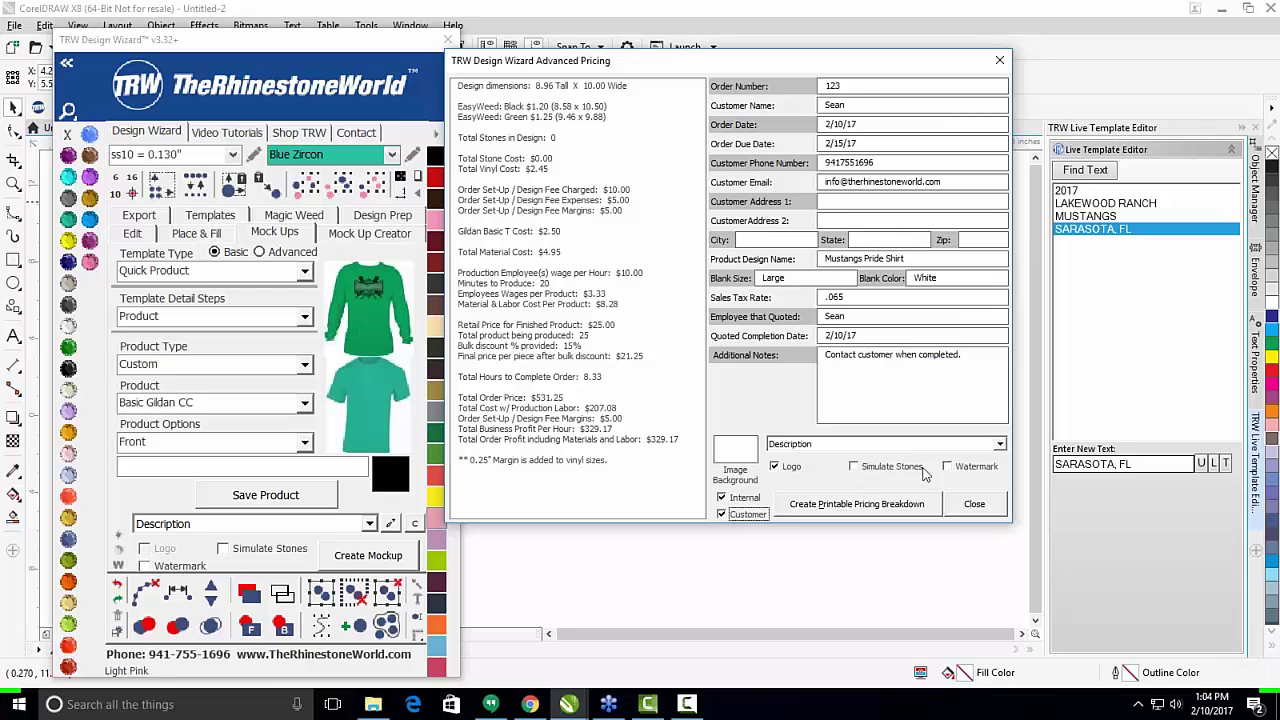
{"action": "left_click", "coordinate": [851, 507]}
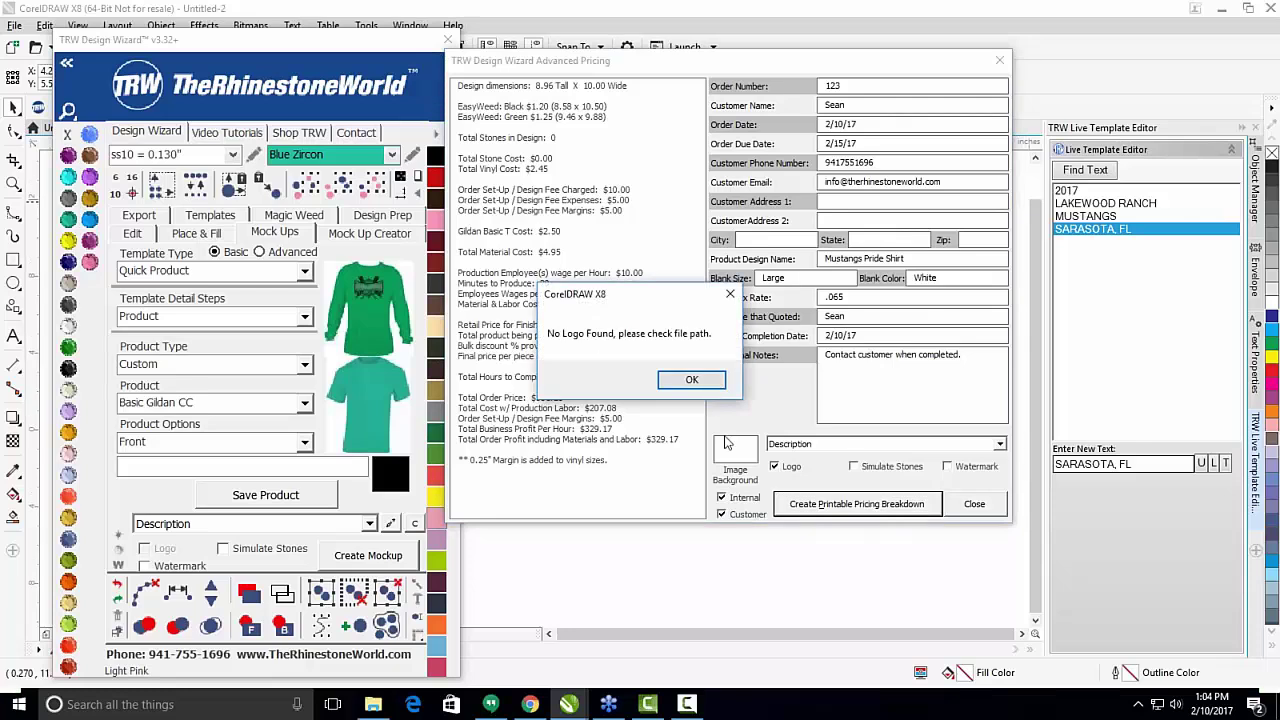
{"action": "left_click", "coordinate": [687, 386]}
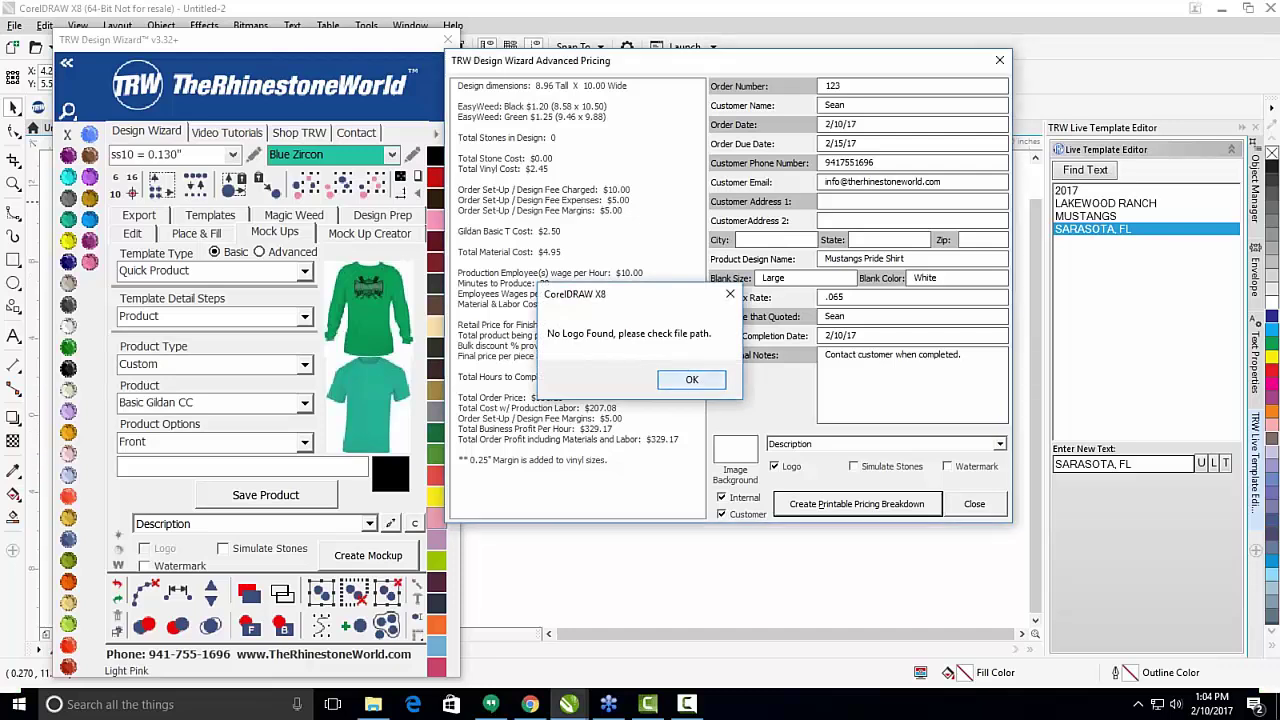
{"action": "left_click", "coordinate": [692, 381]}
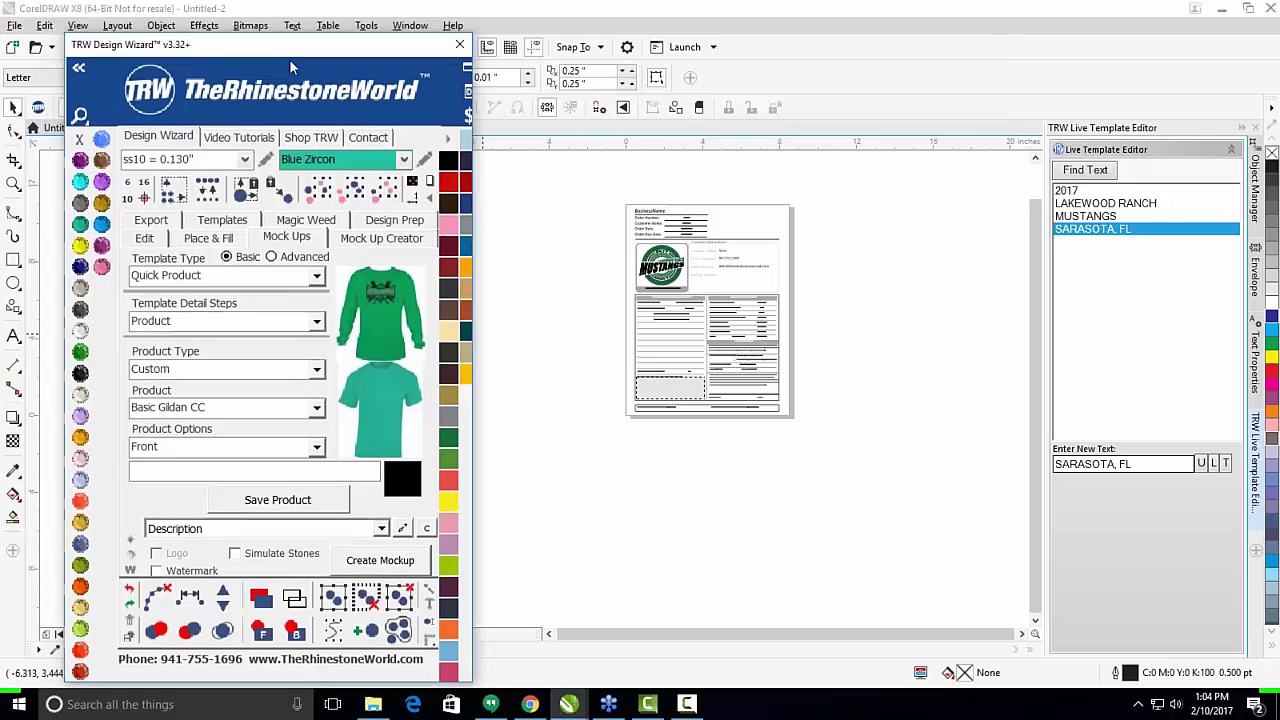
Move the TRW wizard aside and compare the Internal Pricing and Customer Pricing pages, ending on Customer Pricing.
{"action": "left_click_drag", "start_coordinate": [289, 59], "coordinate": [1095, 30]}
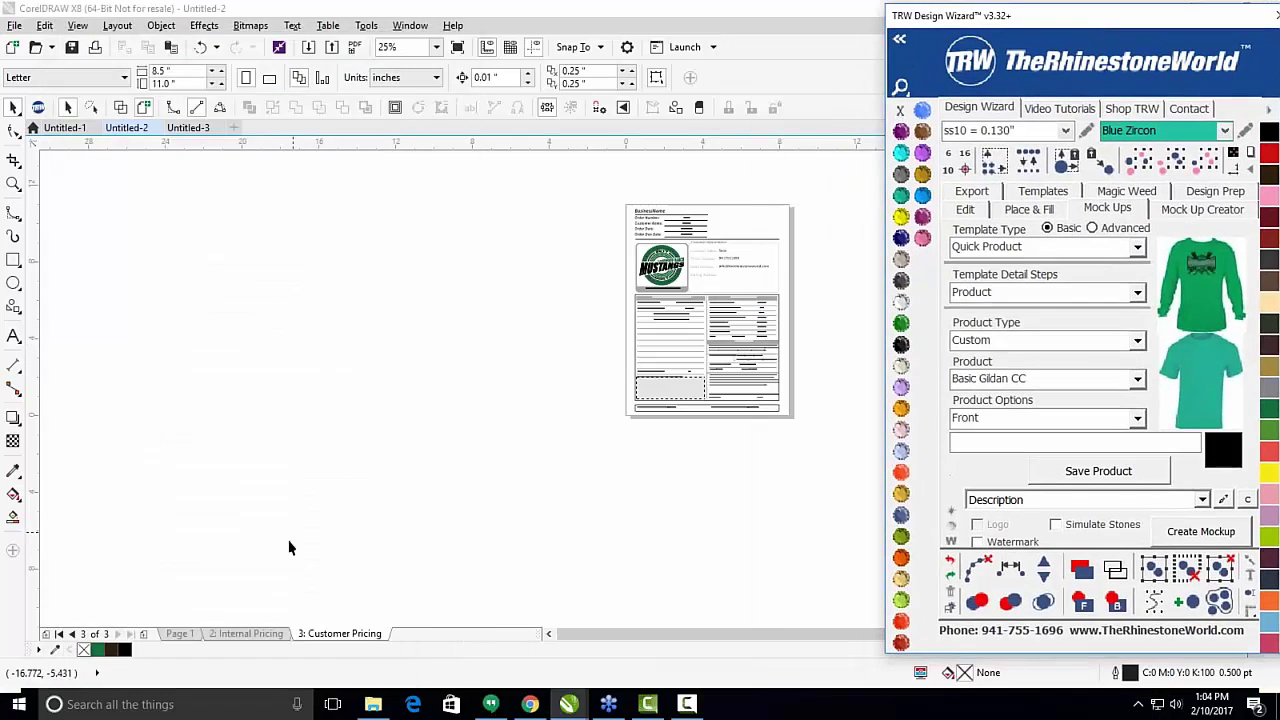
{"action": "left_click", "coordinate": [245, 638]}
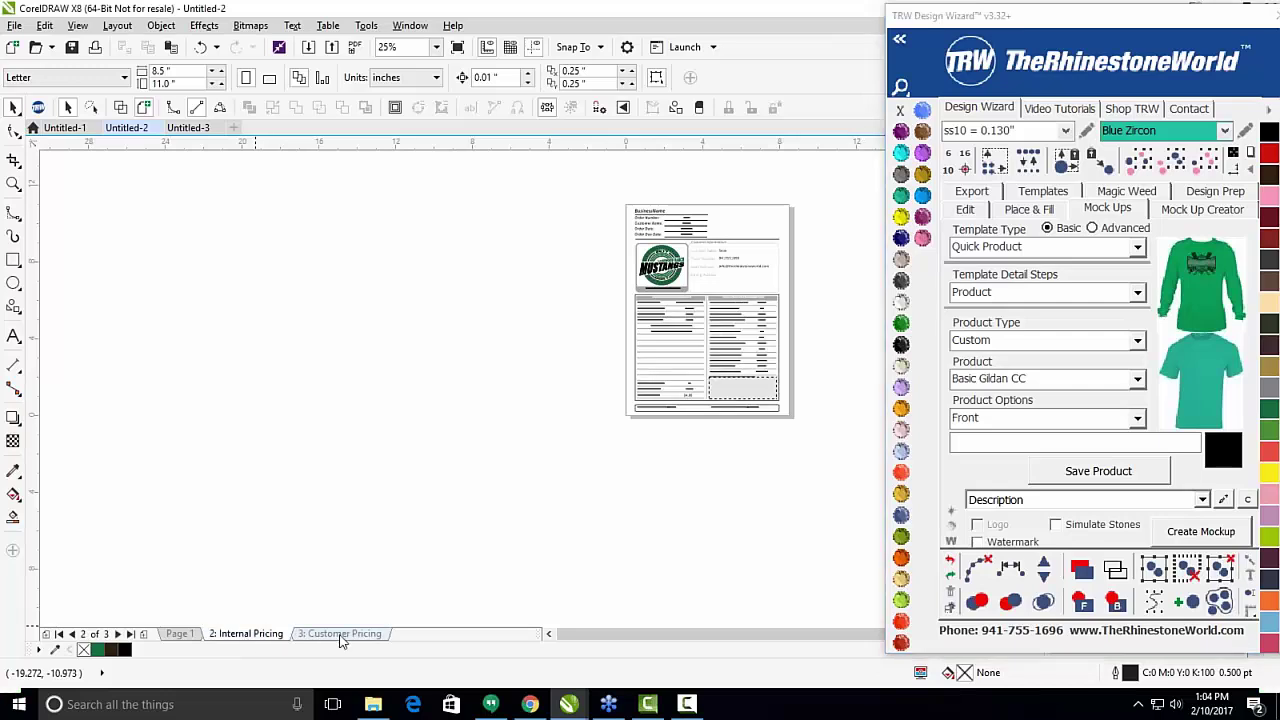
{"action": "left_click", "coordinate": [339, 638]}
{"action": "left_click", "coordinate": [250, 638]}
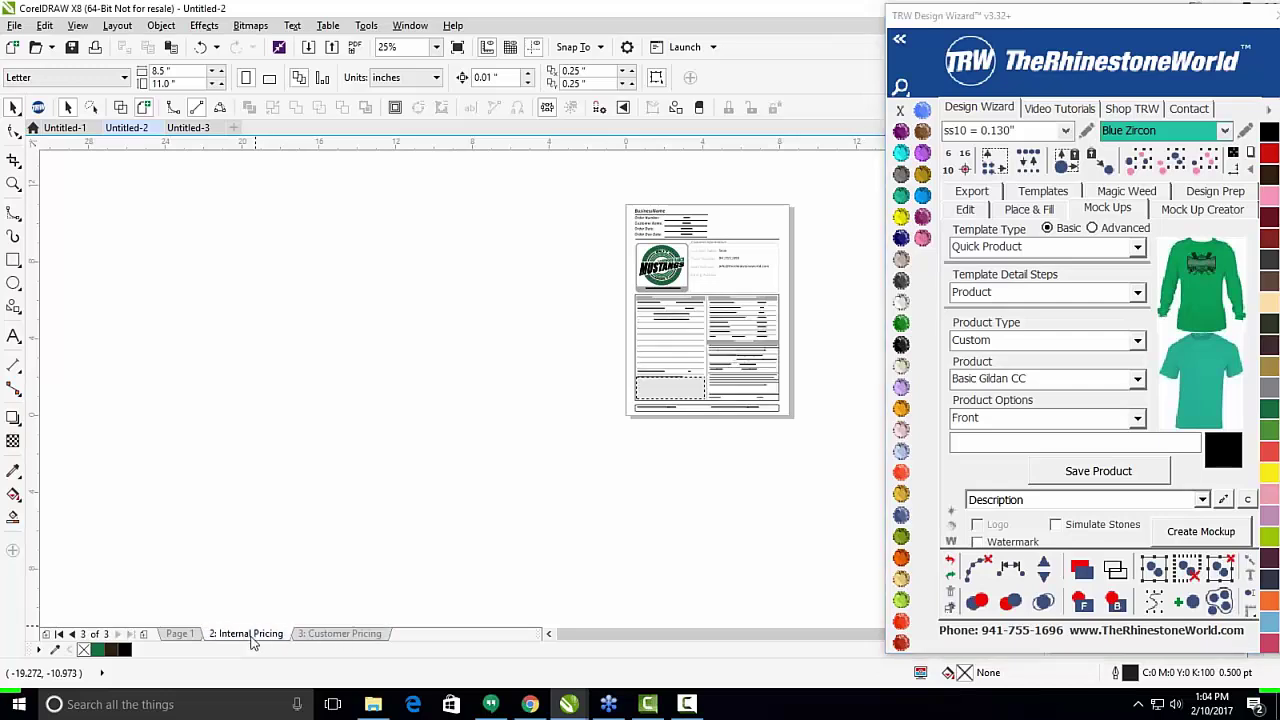
{"action": "left_click", "coordinate": [342, 638]}
{"action": "left_click", "coordinate": [278, 638]}
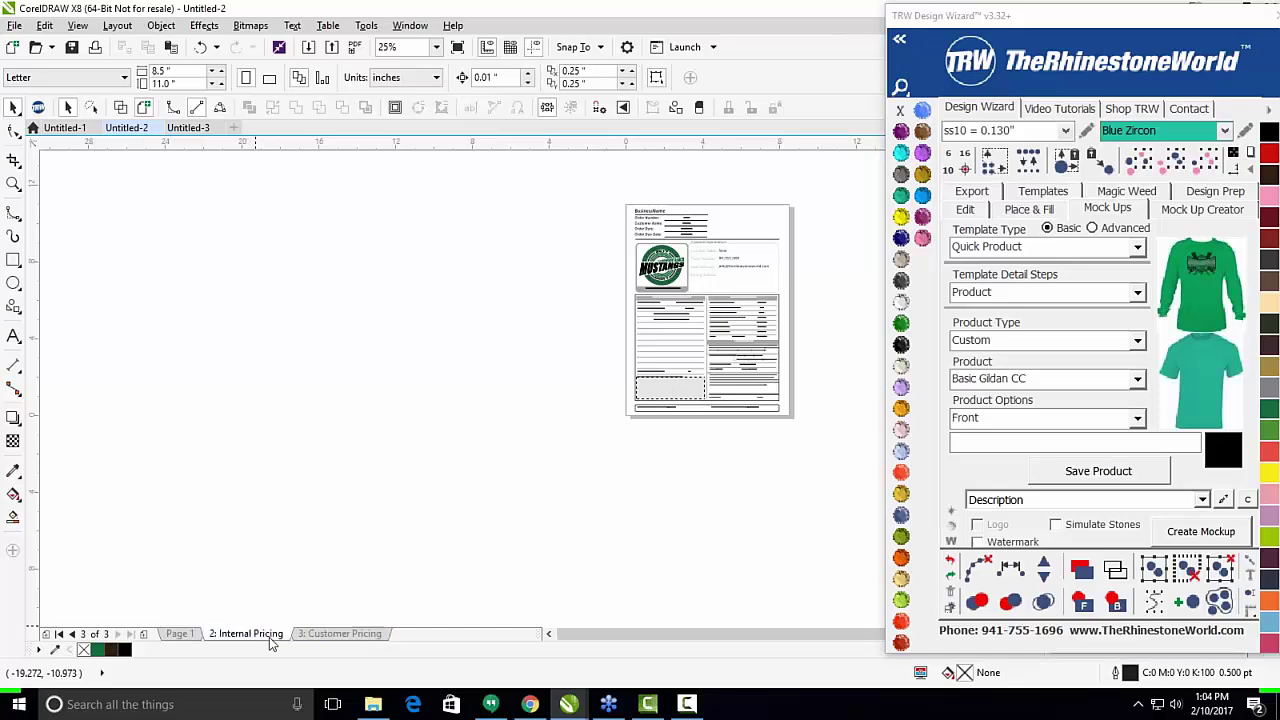
{"action": "left_click", "coordinate": [342, 636]}
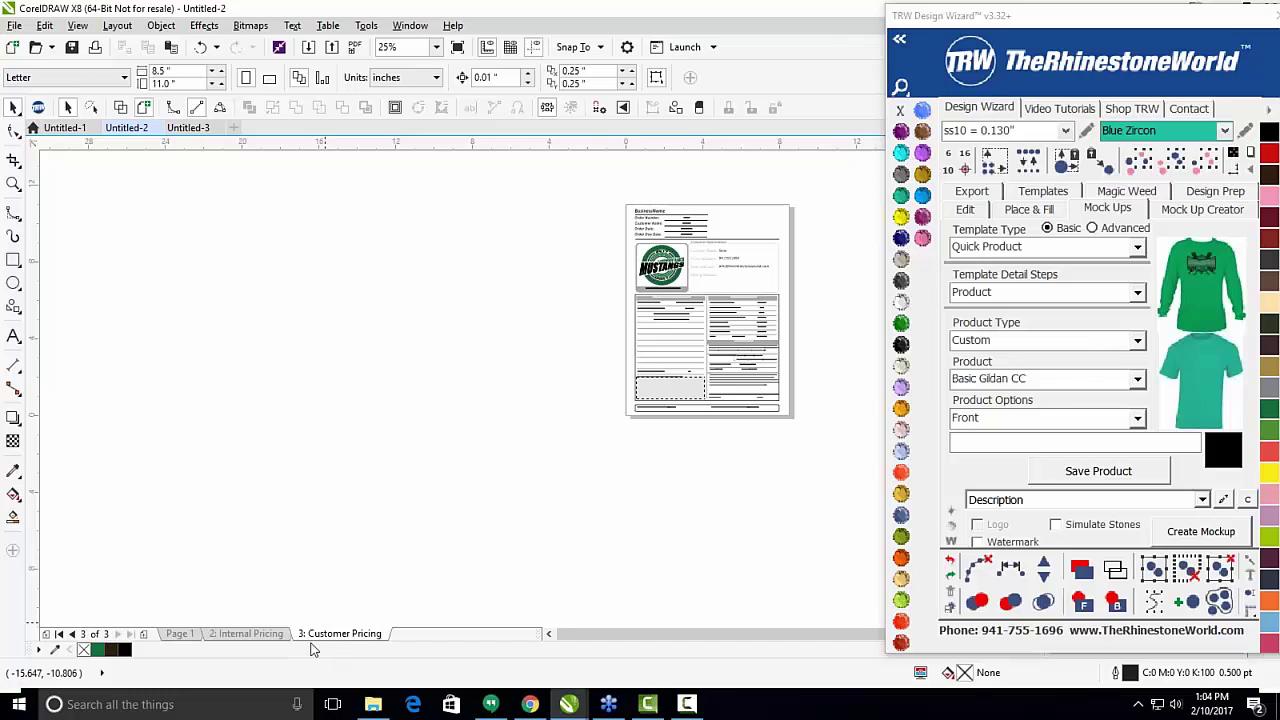
{"action": "left_click", "coordinate": [257, 634]}
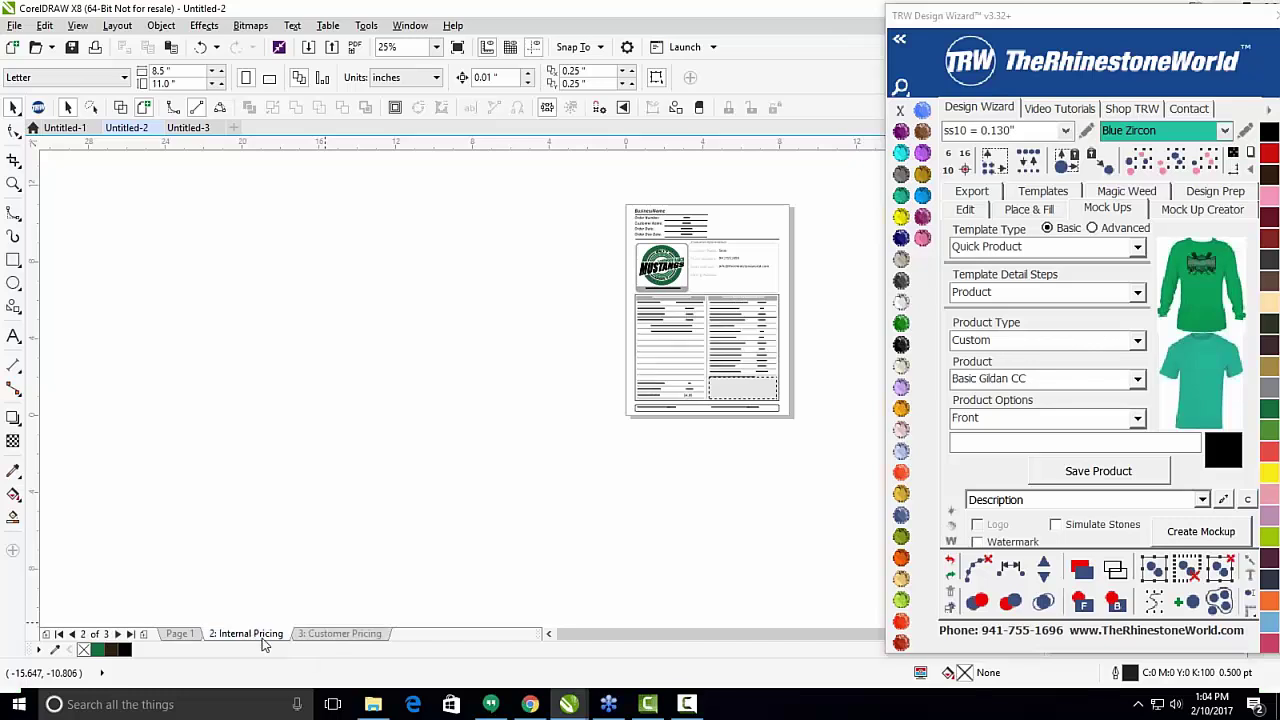
{"action": "left_click", "coordinate": [364, 638]}
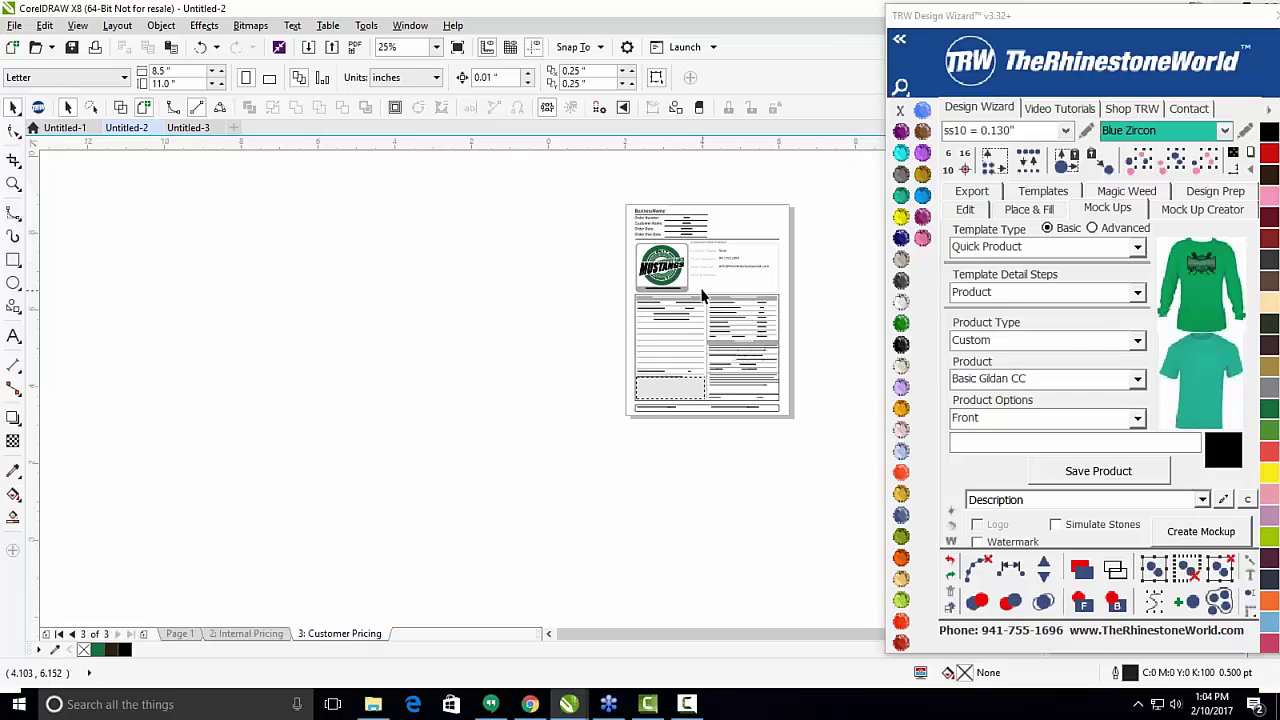
{"action": "scroll", "coordinate": [690, 324], "scroll_direction": "up", "scroll_amount": 5}
Zoom around the Customer Pricing page and select the Design Locations line of text.
{"action": "scroll", "coordinate": [503, 316], "scroll_direction": "down", "scroll_amount": 2}
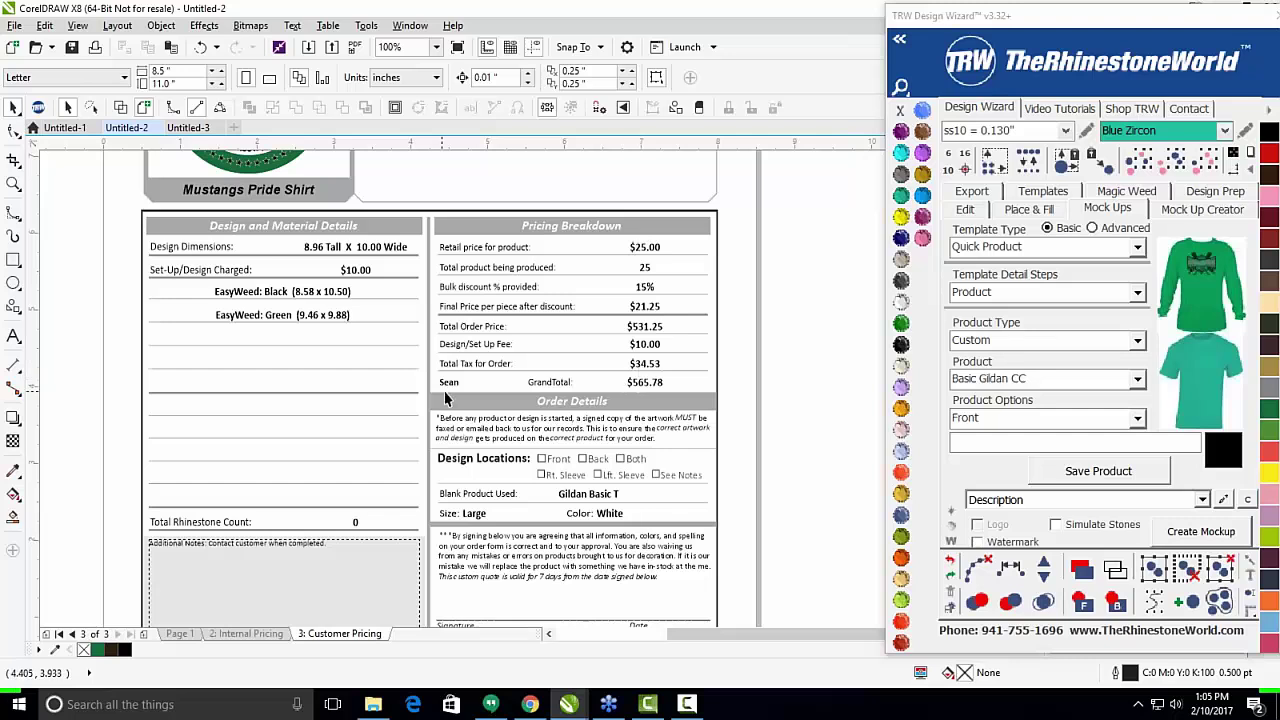
{"action": "scroll", "coordinate": [512, 370], "scroll_direction": "down", "scroll_amount": 2}
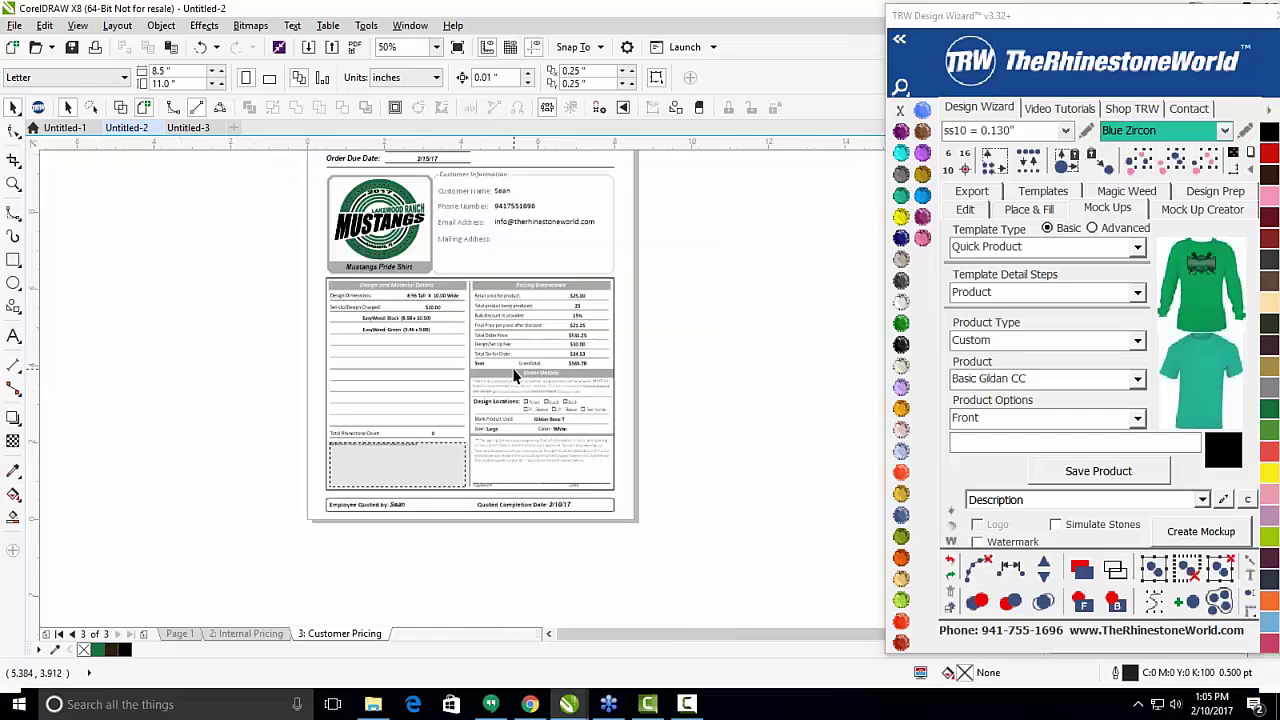
{"action": "scroll", "coordinate": [514, 372], "scroll_direction": "up", "scroll_amount": 2}
{"action": "left_click", "coordinate": [505, 370]}
{"action": "scroll", "coordinate": [505, 370], "scroll_direction": "up", "scroll_amount": 2}
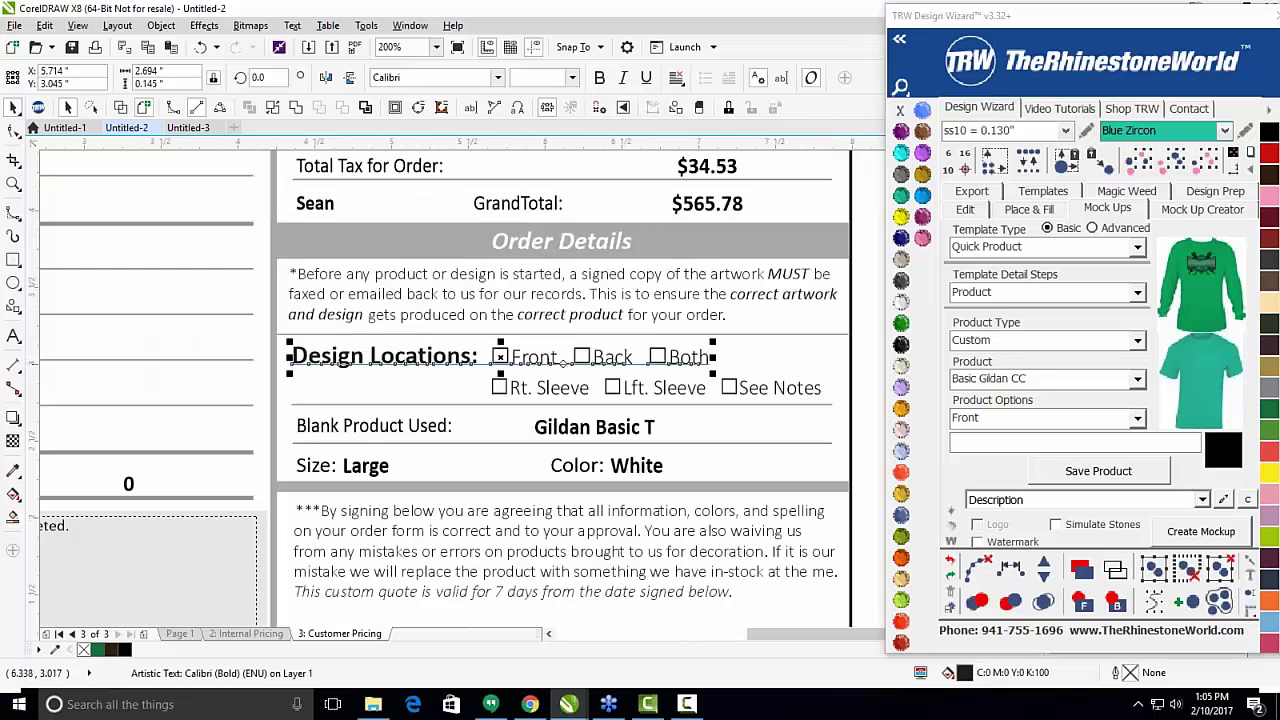
{"action": "scroll", "coordinate": [510, 368], "scroll_direction": "down", "scroll_amount": 2}
{"action": "scroll", "coordinate": [482, 489], "scroll_direction": "up", "scroll_amount": 2}
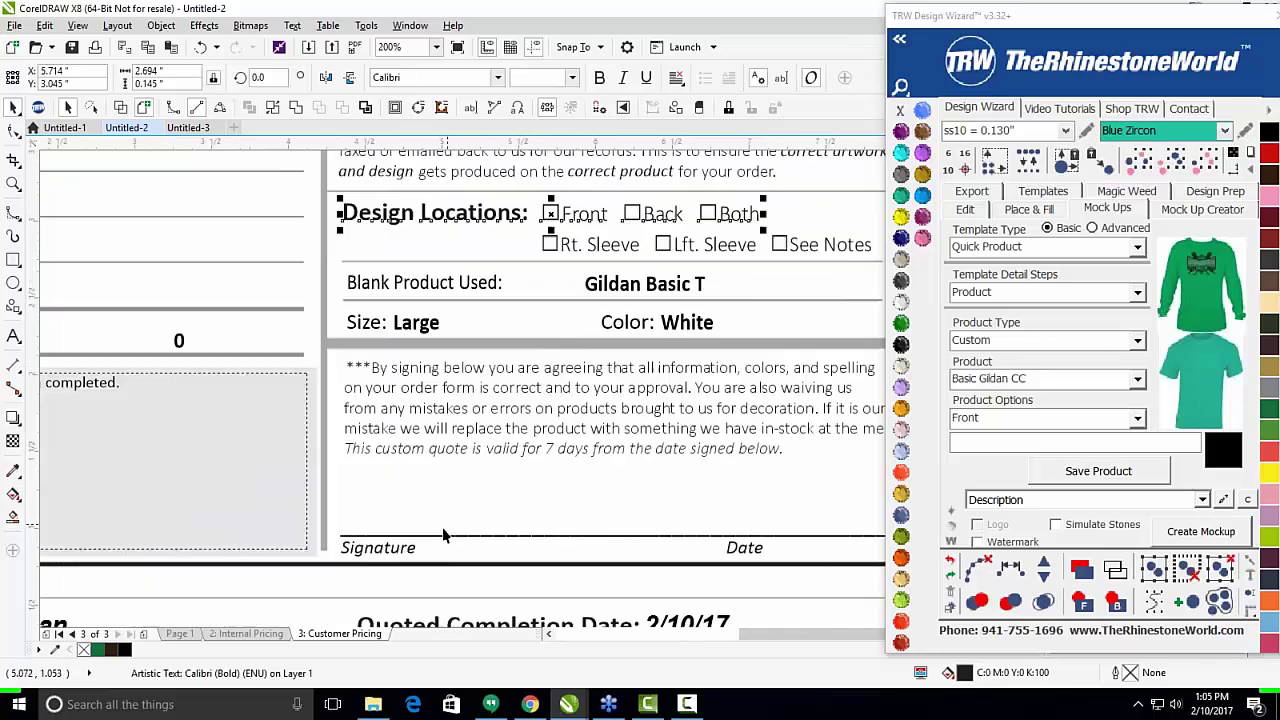
{"action": "scroll", "coordinate": [635, 483], "scroll_direction": "down", "scroll_amount": 2}
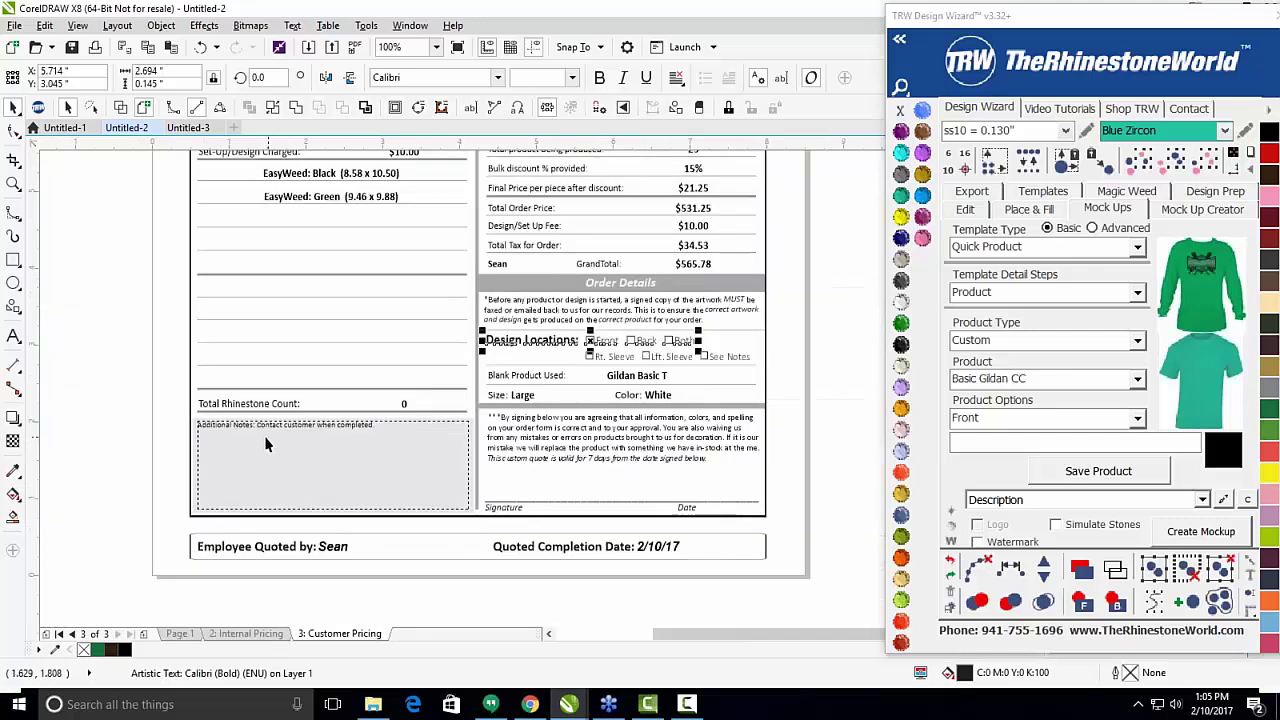
Inspect the remaining pricing sections, then move the wizard down to reveal the Live Template Editor.
{"action": "scroll", "coordinate": [256, 446], "scroll_direction": "up", "scroll_amount": 2}
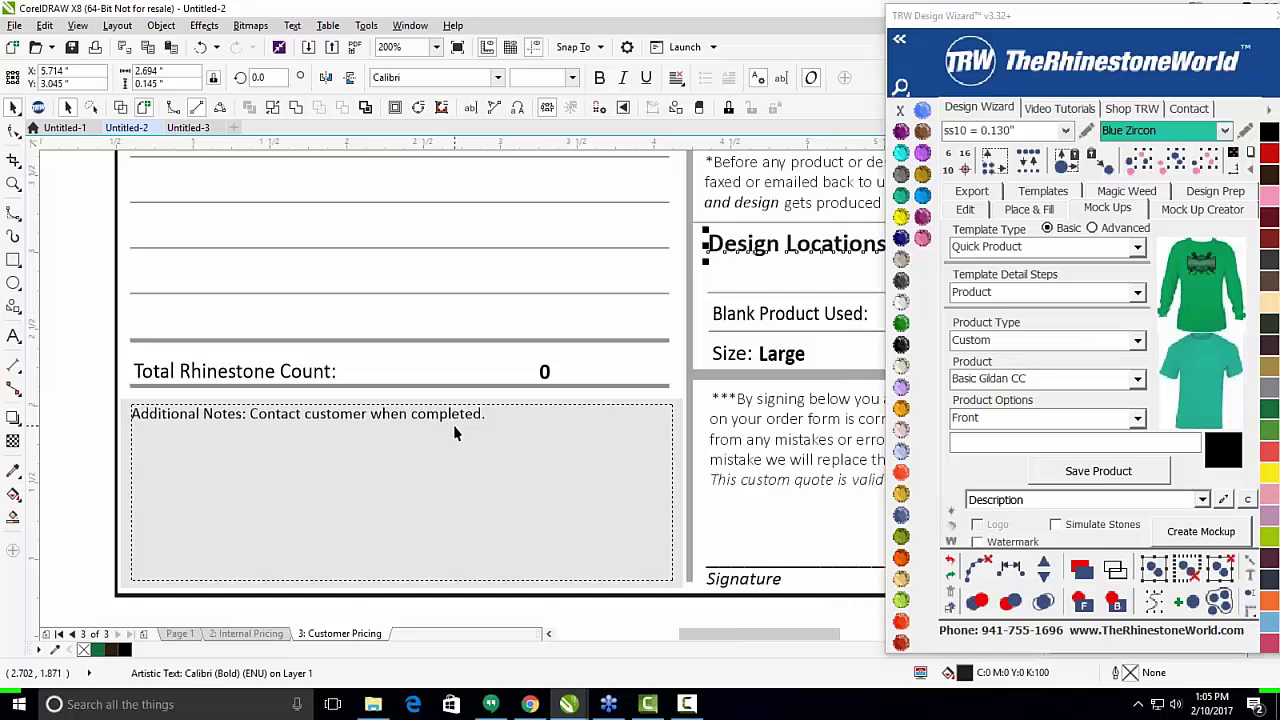
{"action": "scroll", "coordinate": [453, 425], "scroll_direction": "down", "scroll_amount": 2}
{"action": "scroll", "coordinate": [449, 365], "scroll_direction": "down", "scroll_amount": 2}
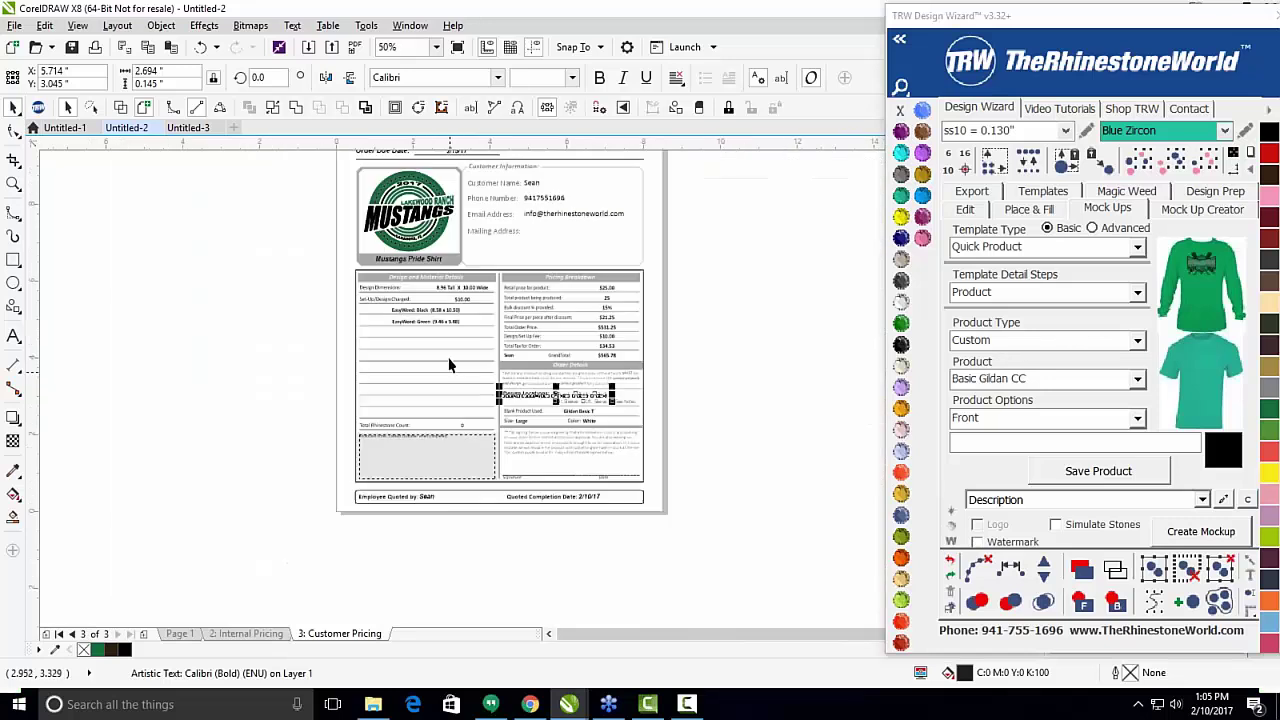
{"action": "scroll", "coordinate": [446, 351], "scroll_direction": "up", "scroll_amount": 2}
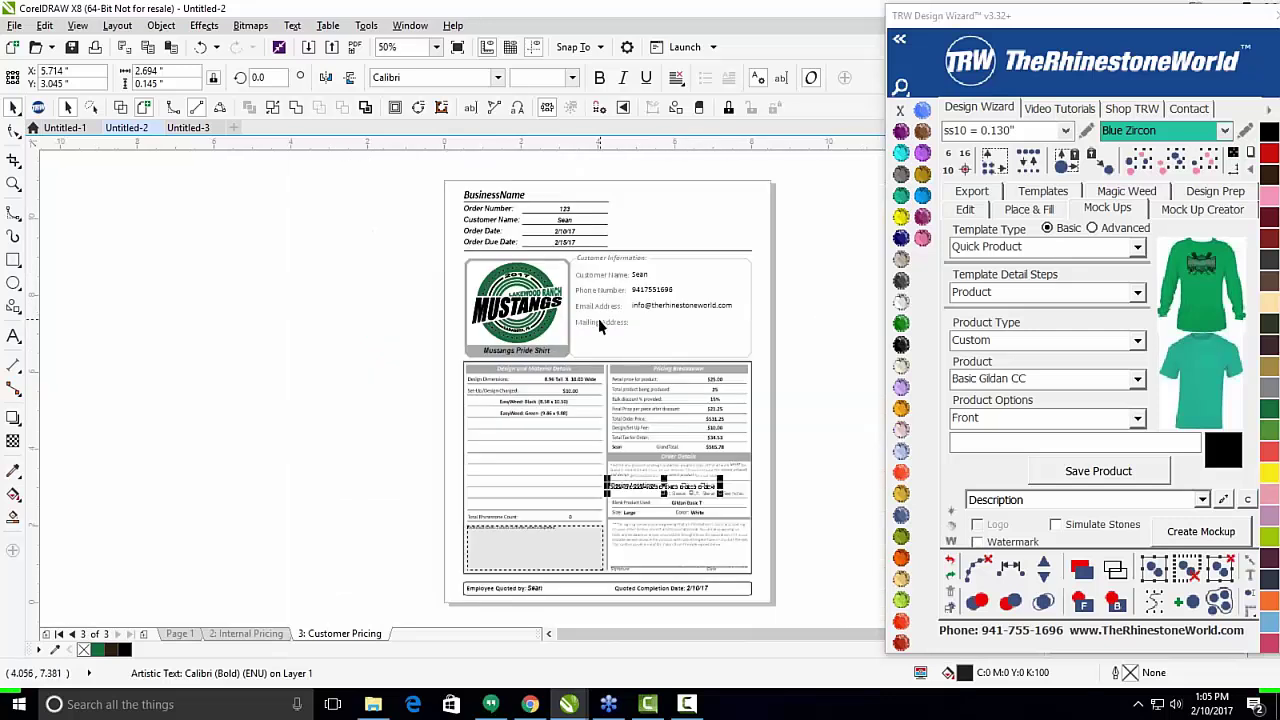
{"action": "scroll", "coordinate": [600, 320], "scroll_direction": "down", "scroll_amount": 3}
{"action": "scroll", "coordinate": [433, 275], "scroll_direction": "up", "scroll_amount": 3}
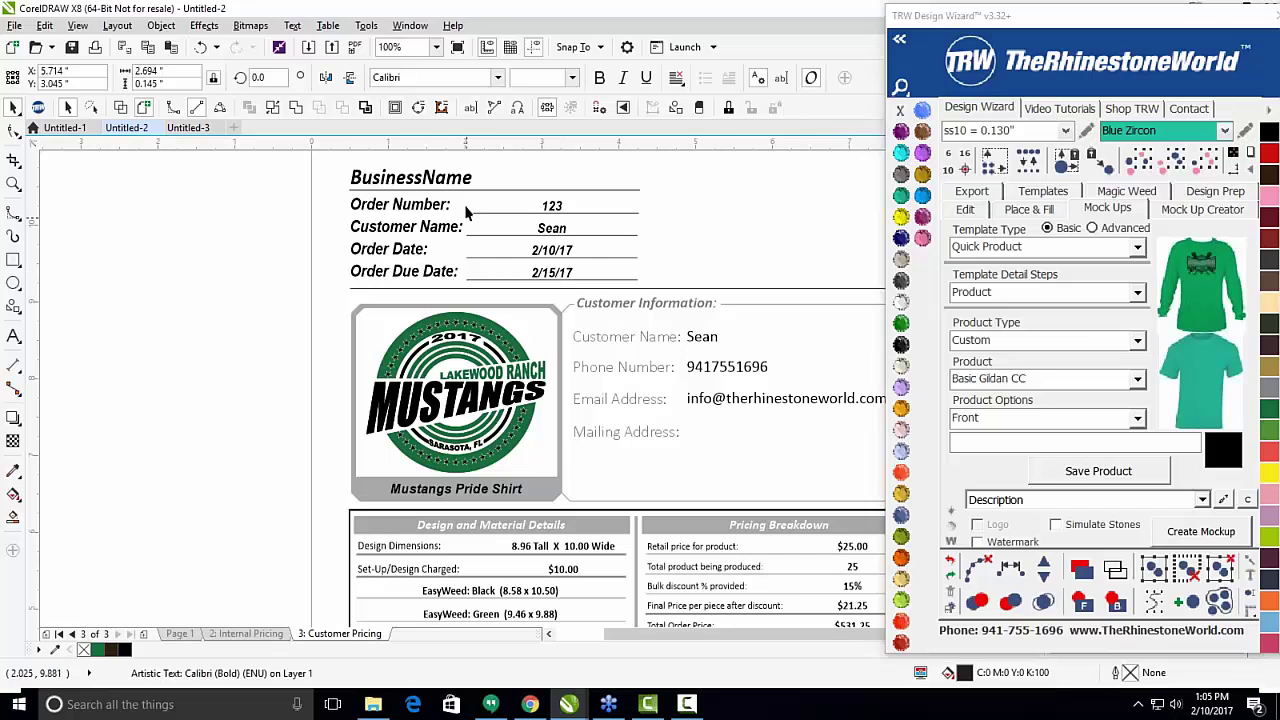
{"action": "scroll", "coordinate": [487, 200], "scroll_direction": "down", "scroll_amount": 2}
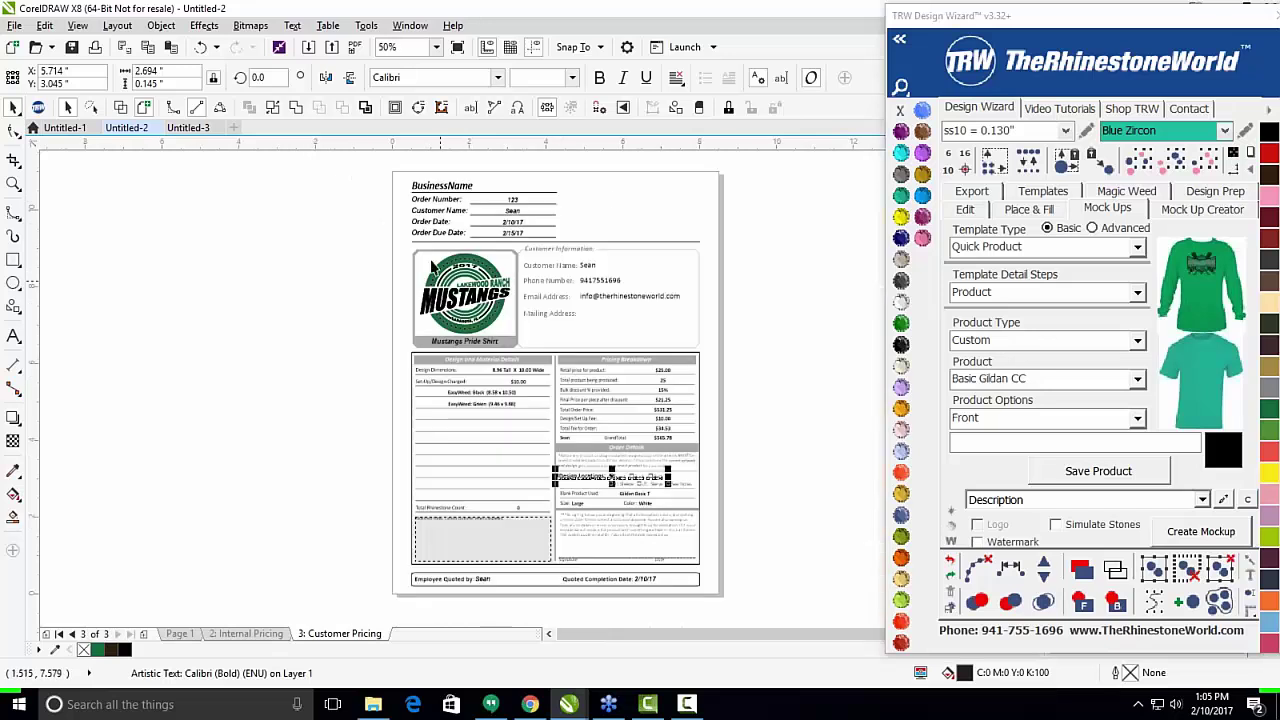
{"action": "left_click_drag", "start_coordinate": [1081, 22], "coordinate": [936, 519]}
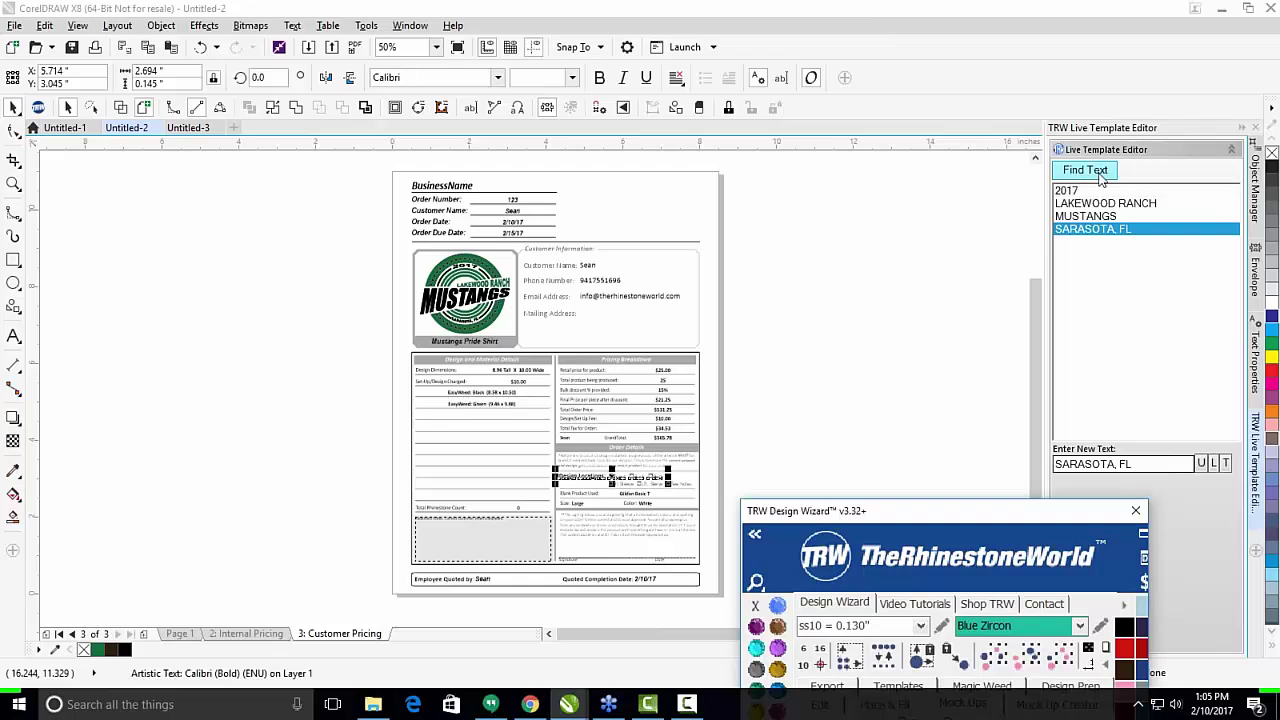
List the page's editable text entries and replace the customer's name with a new name.
{"action": "left_click", "coordinate": [1097, 171]}
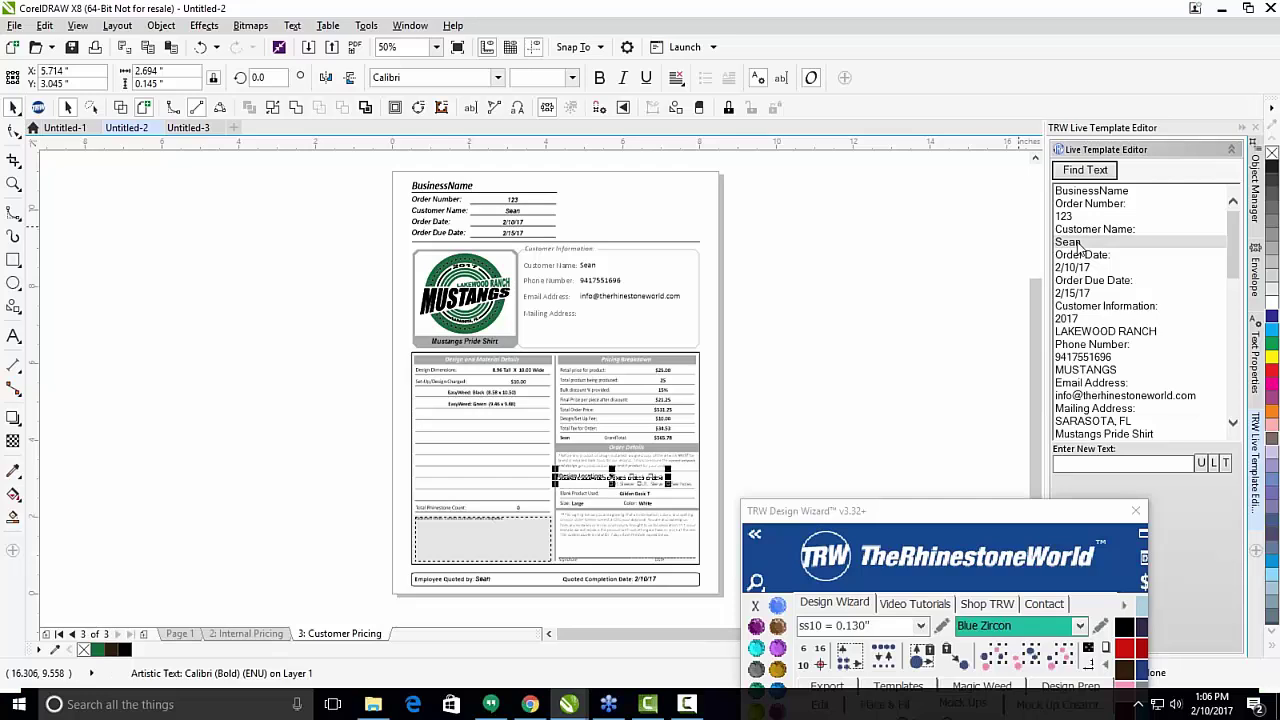
{"action": "left_click", "coordinate": [1080, 243]}
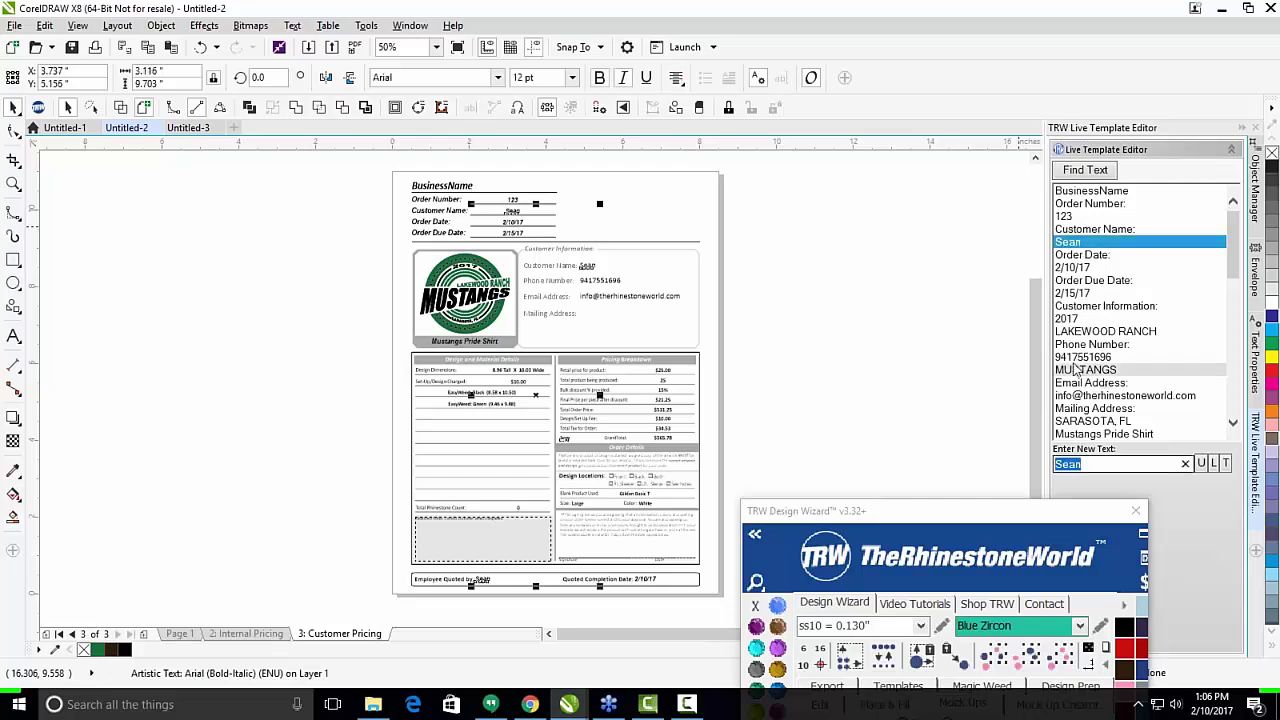
{"action": "type", "text": "Mic"}
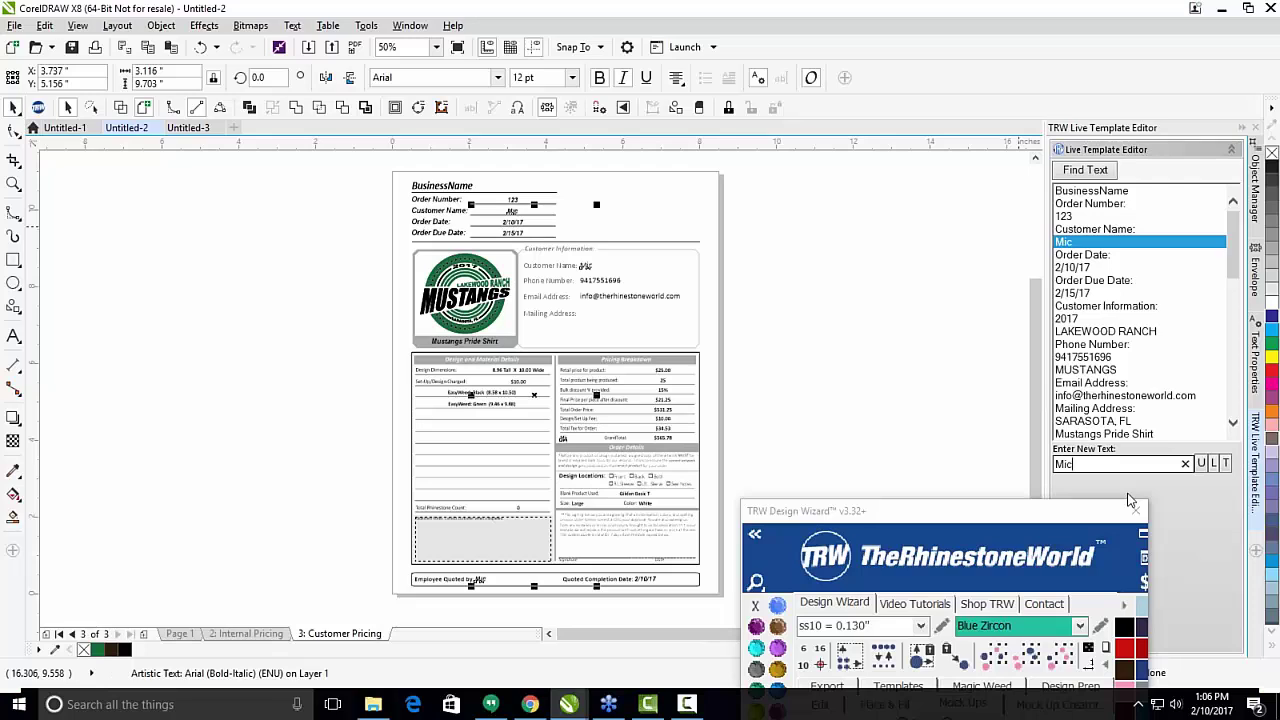
{"action": "type", "text": "hael"}
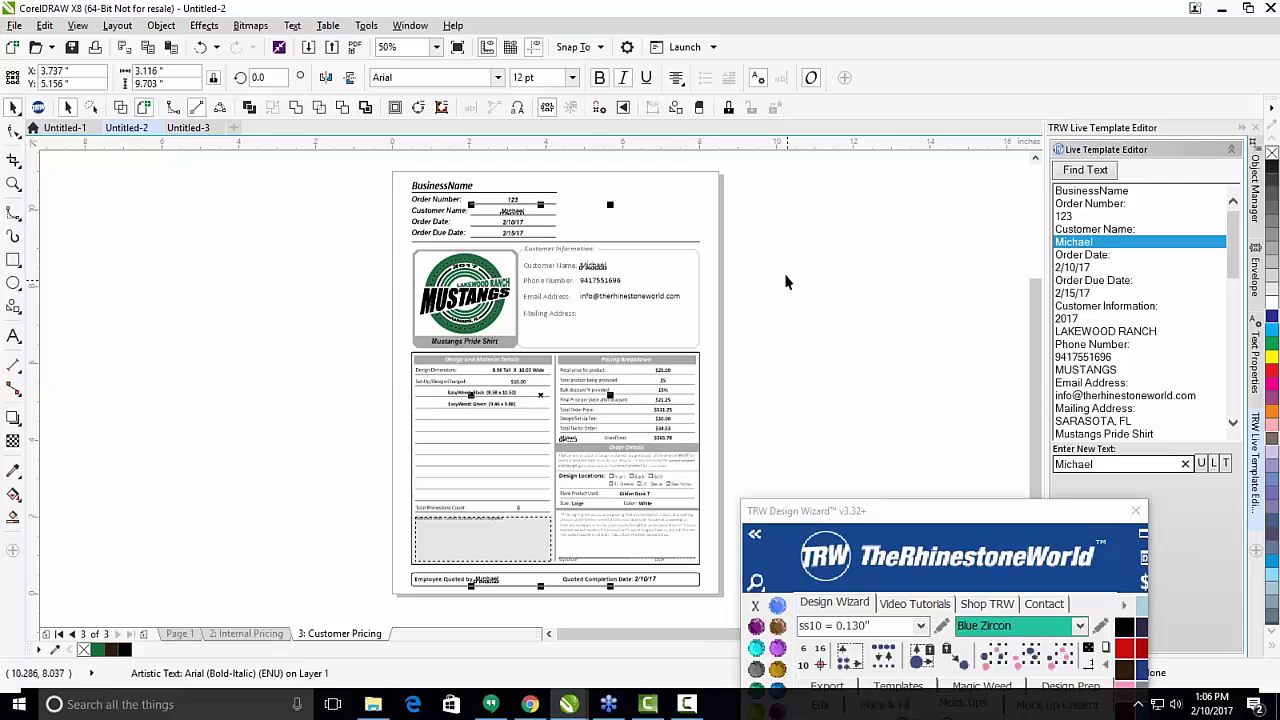
{"action": "left_click", "coordinate": [794, 280]}
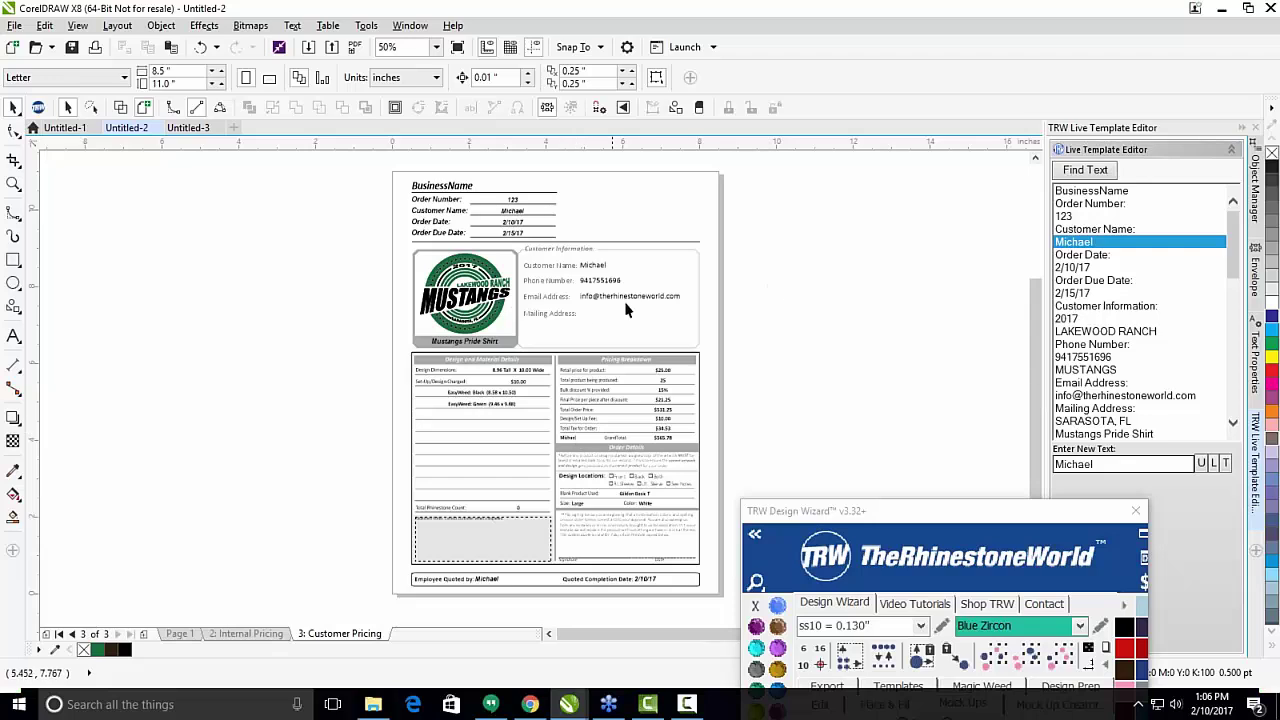
Edit the customer's e-mail address entry, then move the wizard window back up.
{"action": "left_click", "coordinate": [1128, 395]}
{"action": "left_click", "coordinate": [1098, 466]}
{"action": "left_click", "coordinate": [1092, 465]}
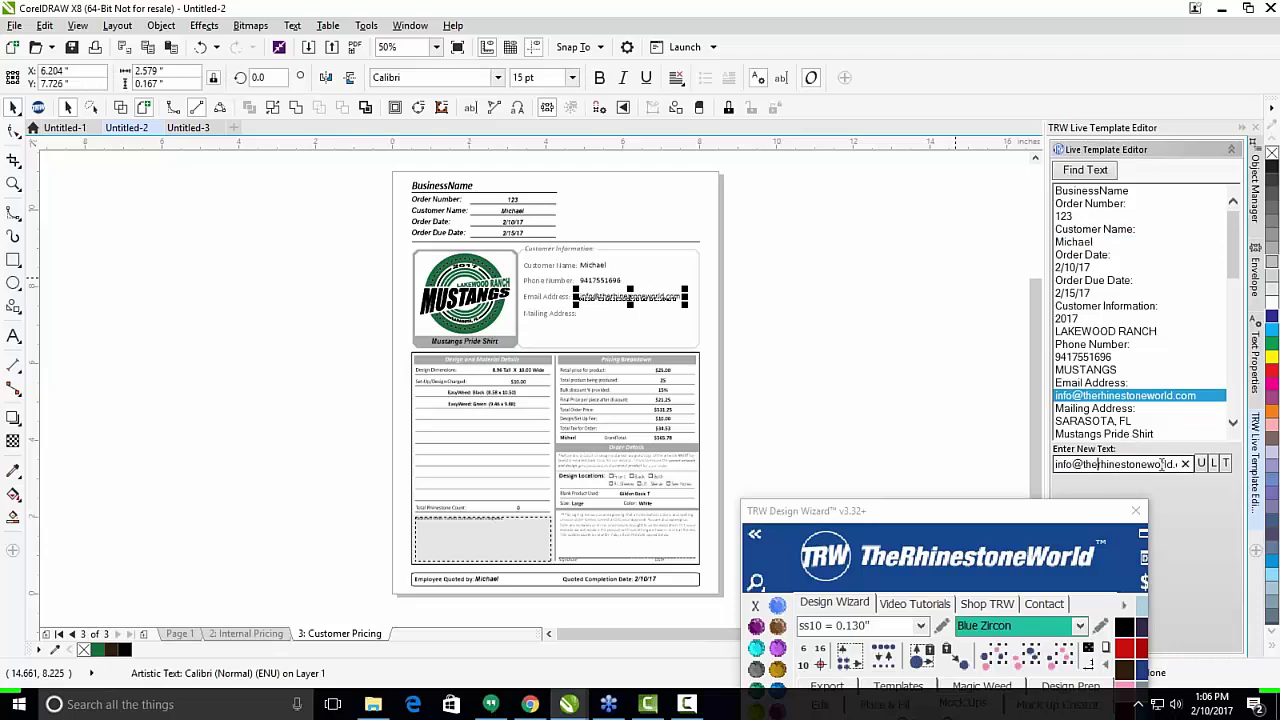
{"action": "left_click_drag", "start_coordinate": [1077, 465], "coordinate": [1040, 470]}
{"action": "left_click", "coordinate": [1062, 466]}
{"action": "left_click", "coordinate": [1172, 463]}
{"action": "type", "text": "2"}
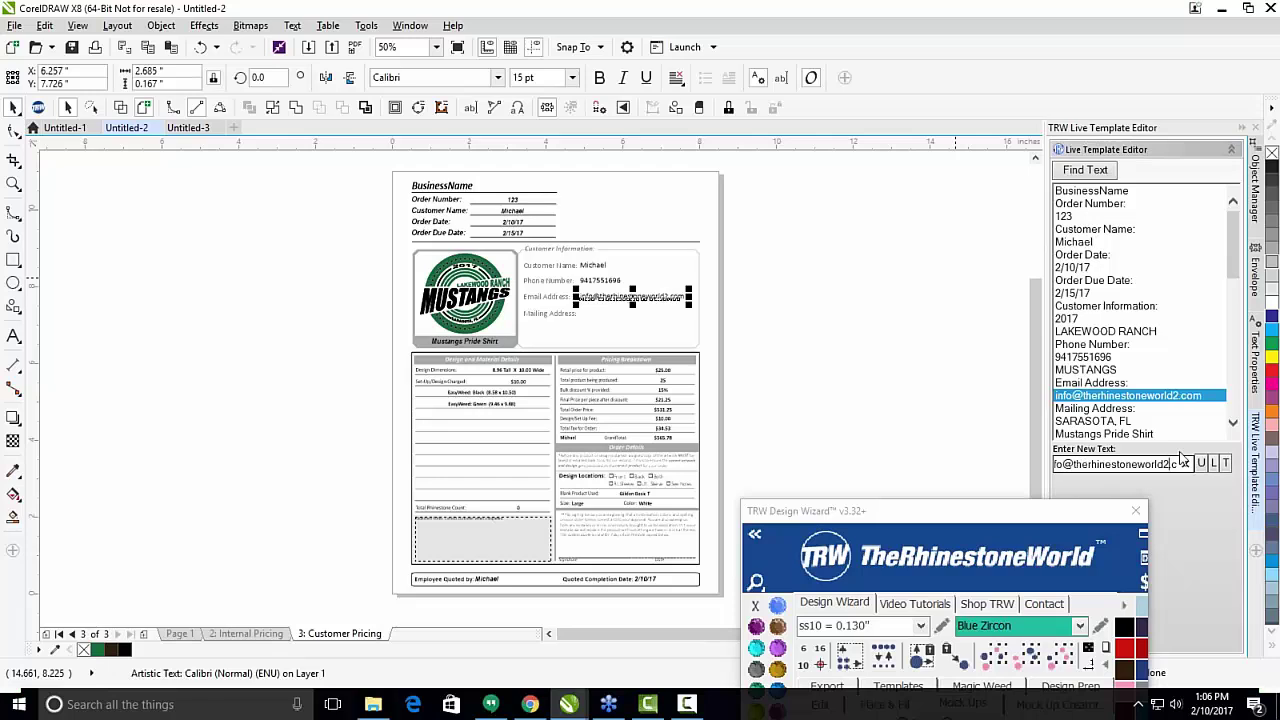
{"action": "left_click", "coordinate": [1105, 331]}
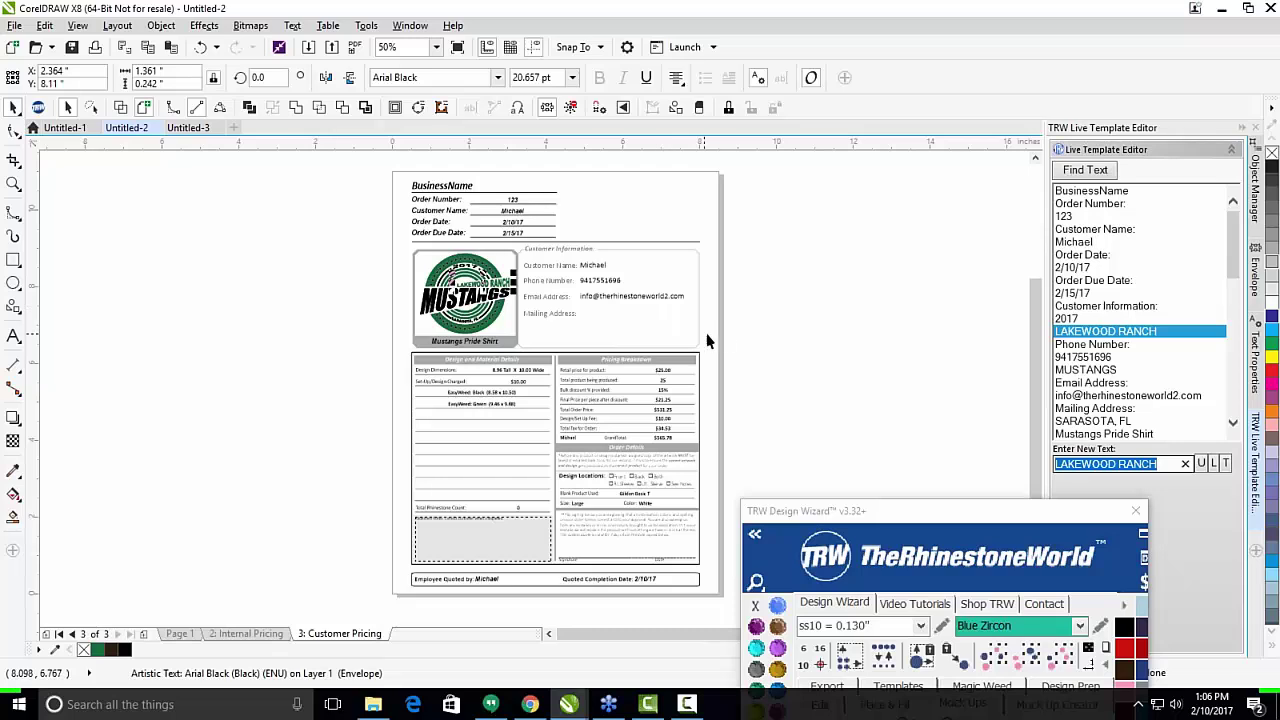
{"action": "left_click_drag", "start_coordinate": [950, 521], "coordinate": [1038, 24]}
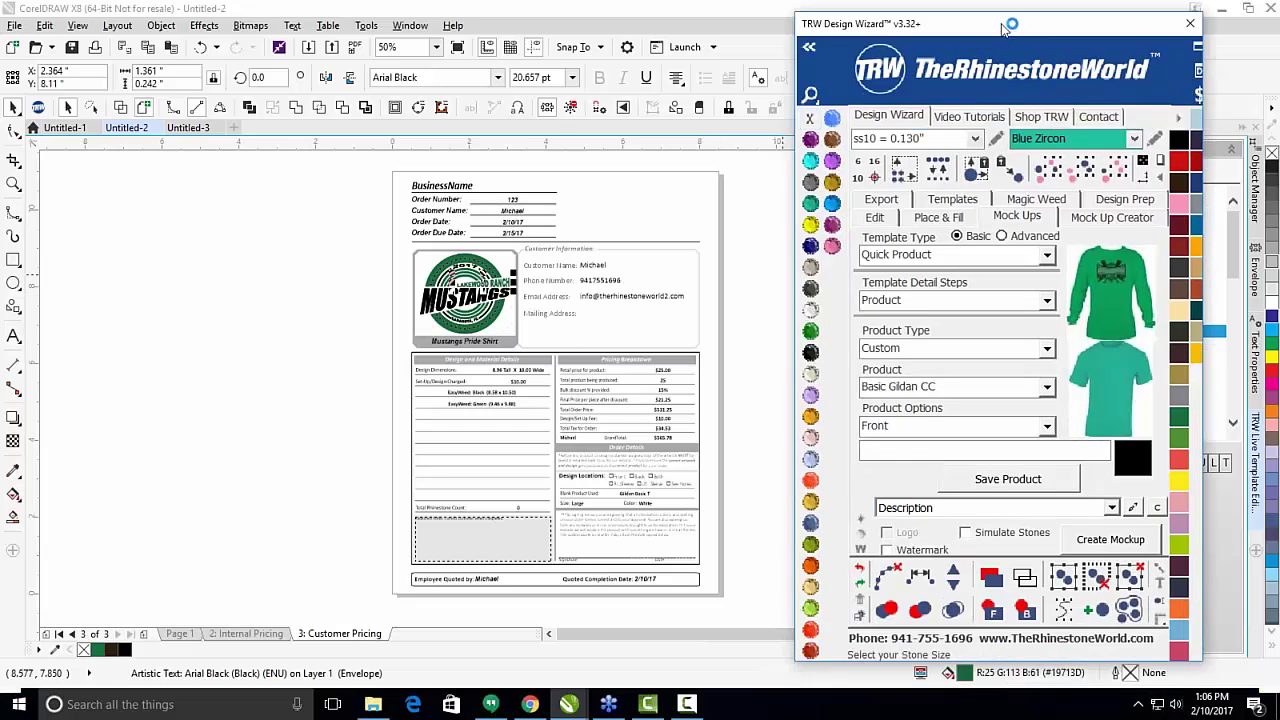
{"action": "left_click_drag", "start_coordinate": [1010, 30], "coordinate": [877, 41]}
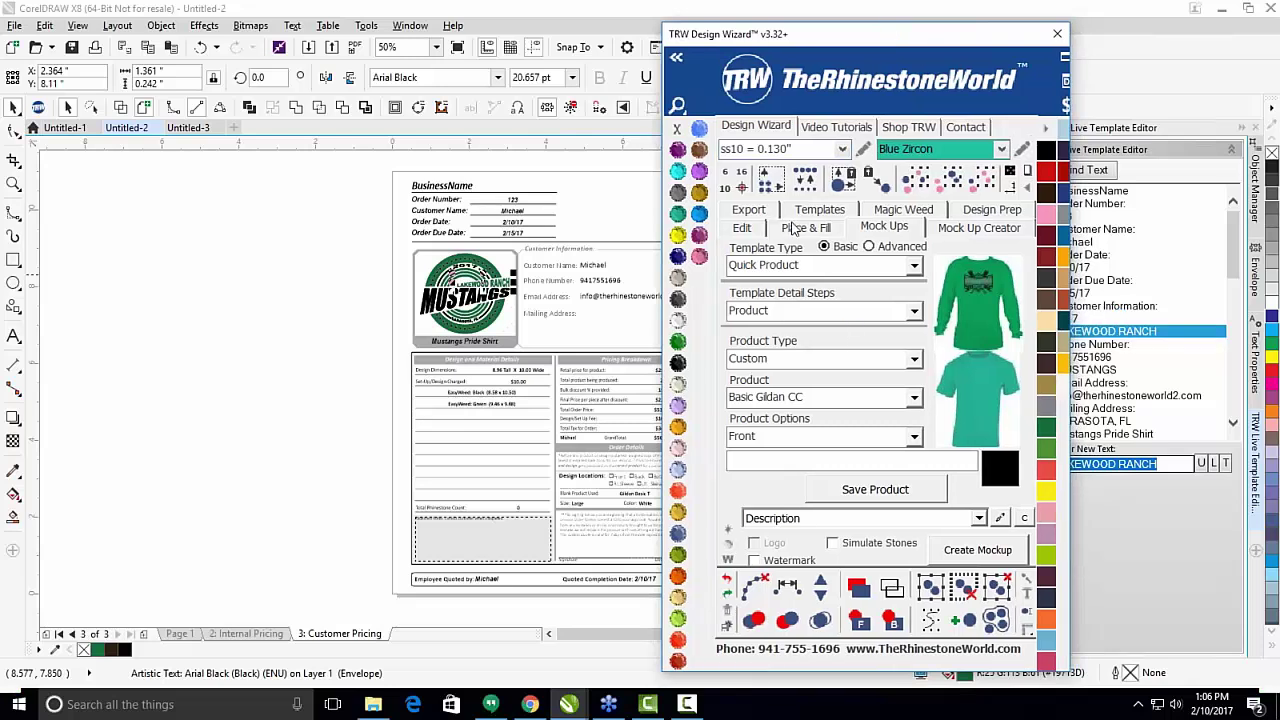
{"action": "left_click", "coordinate": [286, 376]}
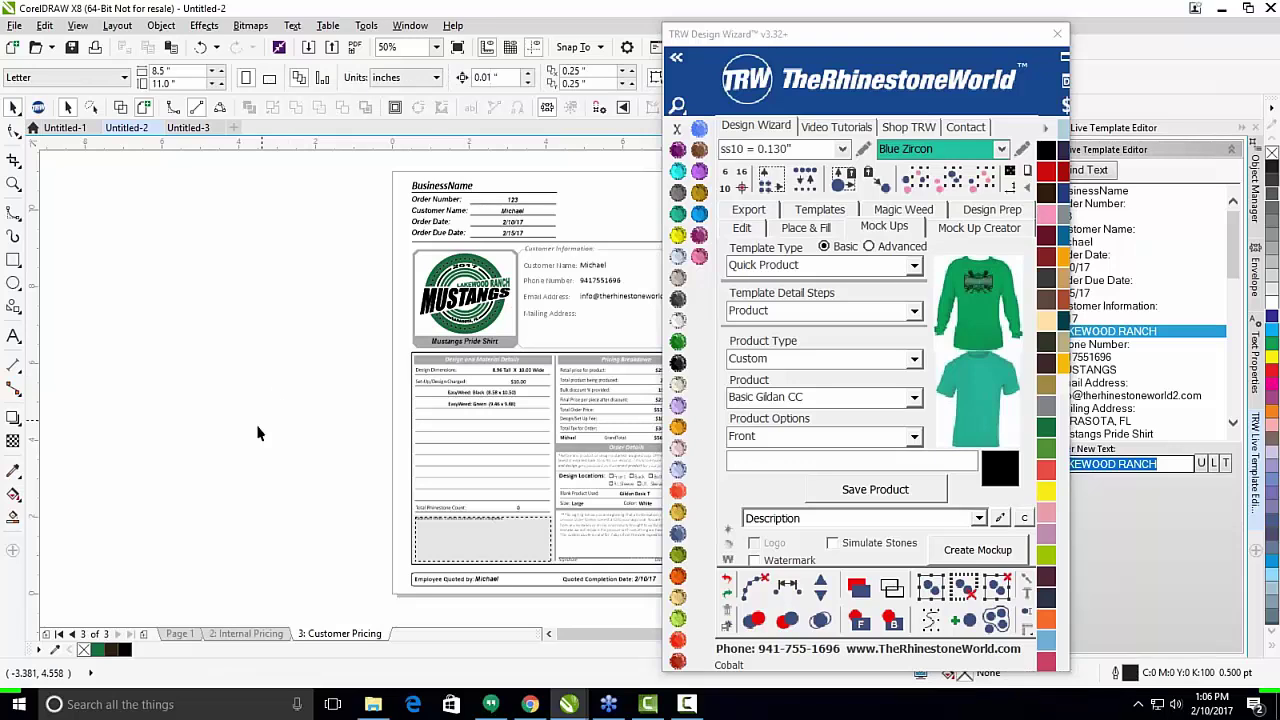
{"action": "left_click_drag", "start_coordinate": [935, 38], "coordinate": [1147, 16]}
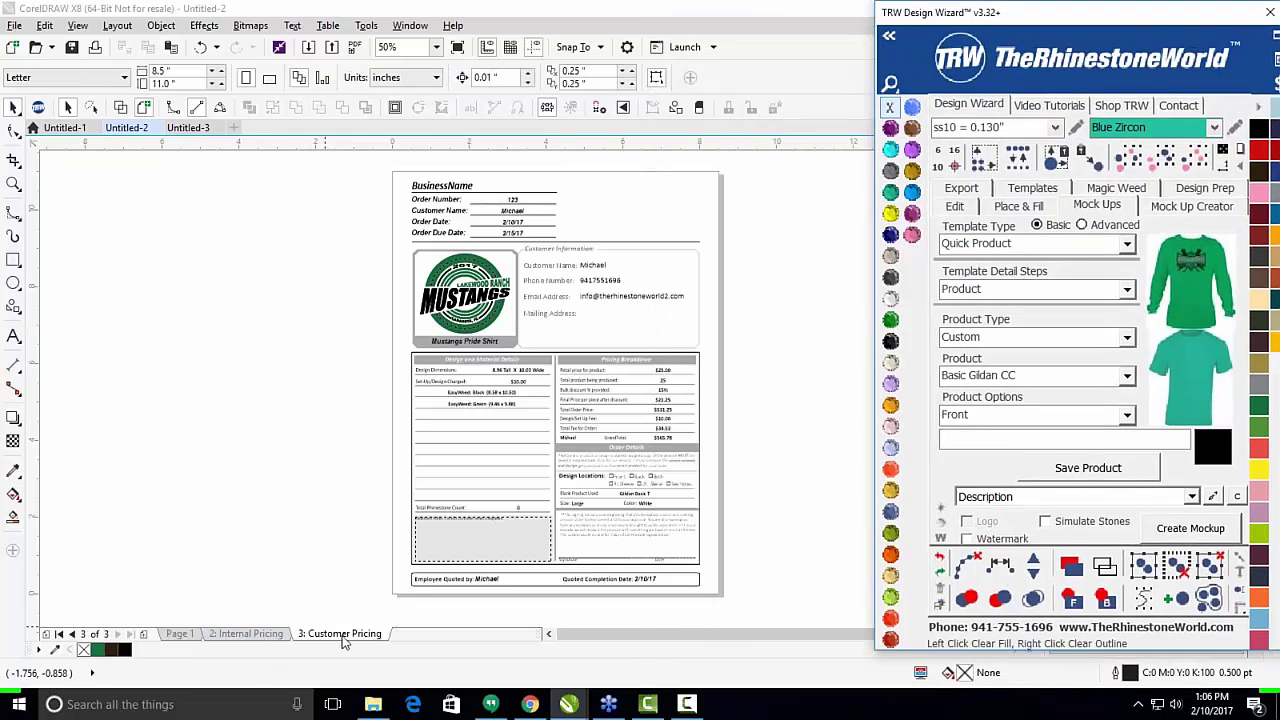
{"action": "left_click", "coordinate": [270, 640]}
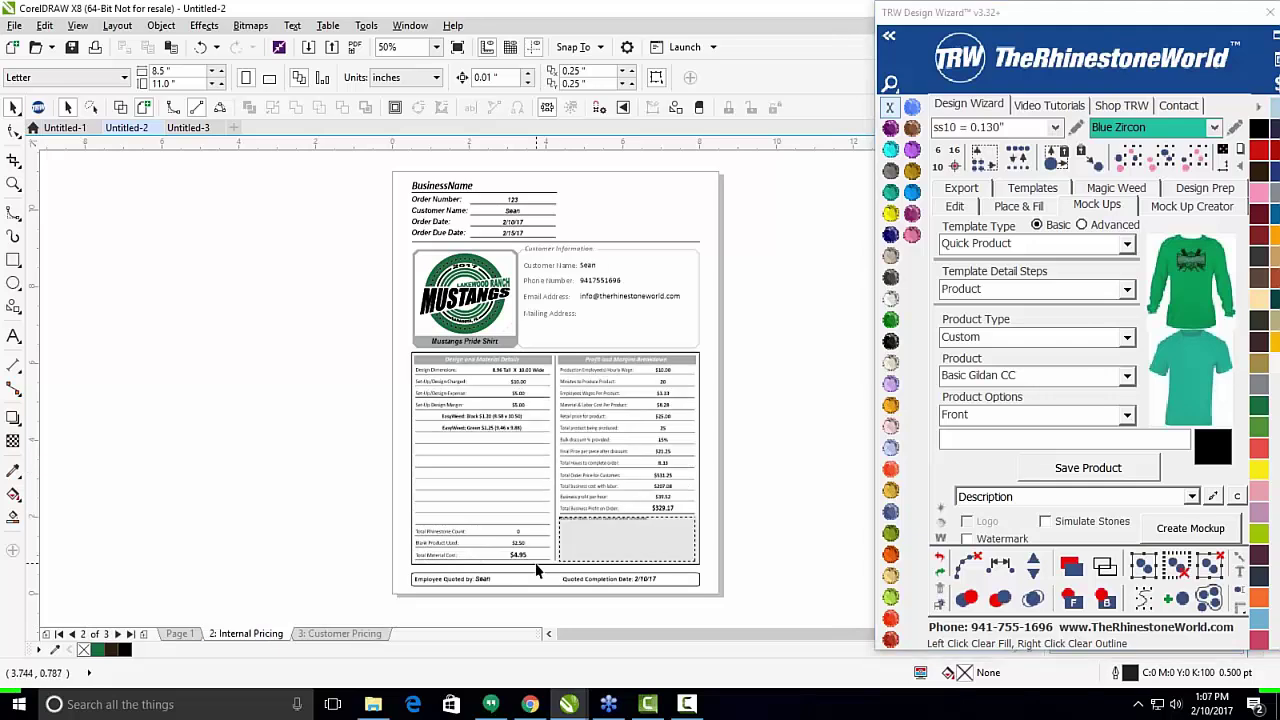
{"action": "scroll", "coordinate": [534, 564], "scroll_direction": "up", "scroll_amount": 2}
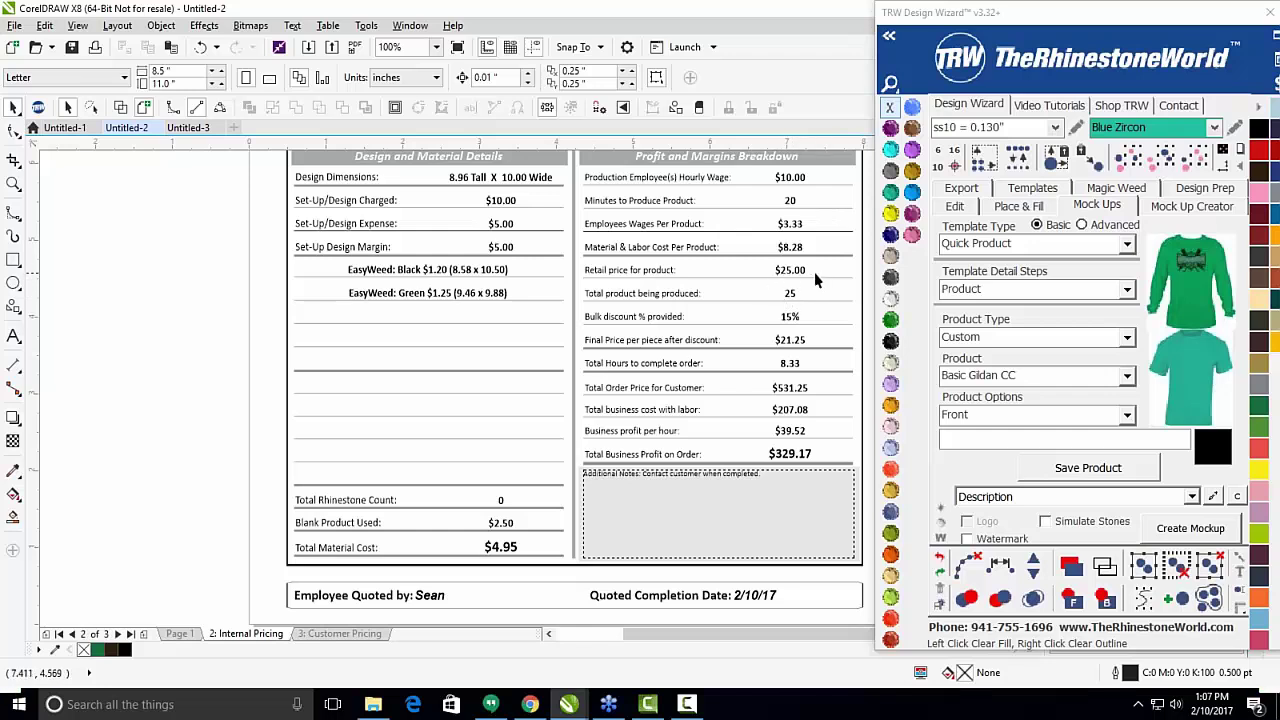
{"action": "scroll", "coordinate": [756, 277], "scroll_direction": "down", "scroll_amount": 1}
{"action": "scroll", "coordinate": [614, 234], "scroll_direction": "up", "scroll_amount": 1}
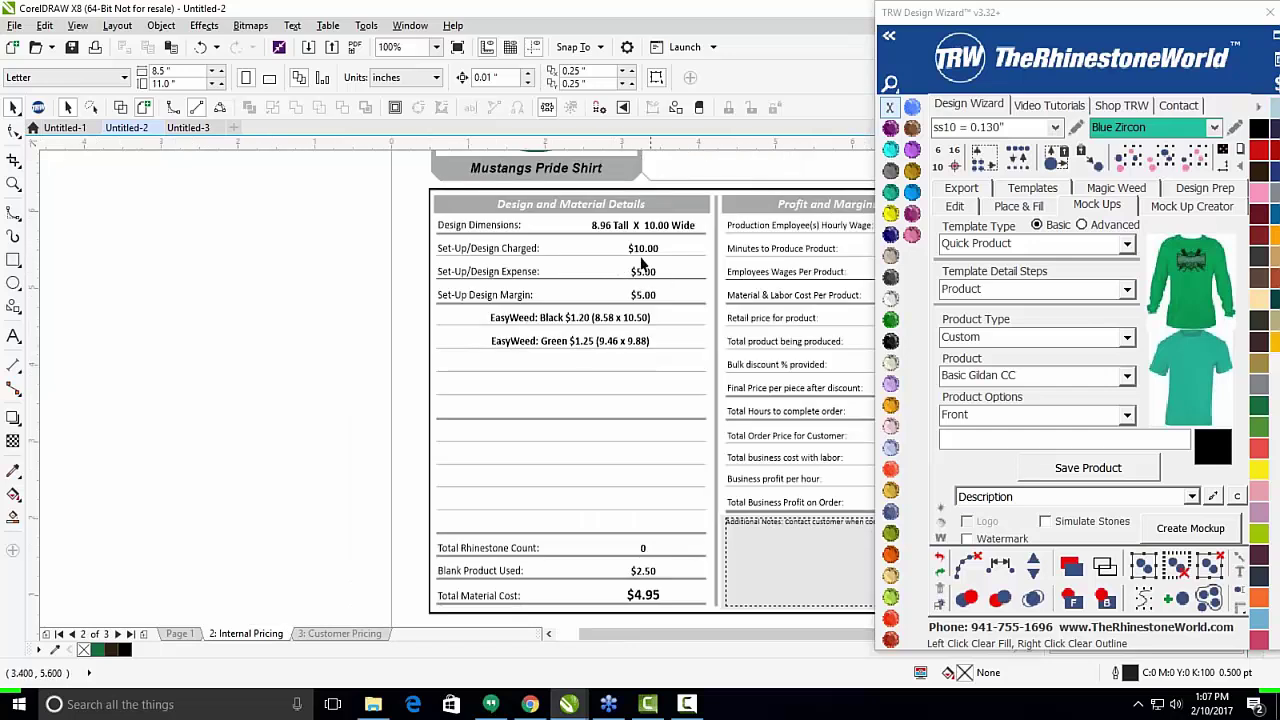
{"action": "scroll", "coordinate": [588, 340], "scroll_direction": "up", "scroll_amount": 1}
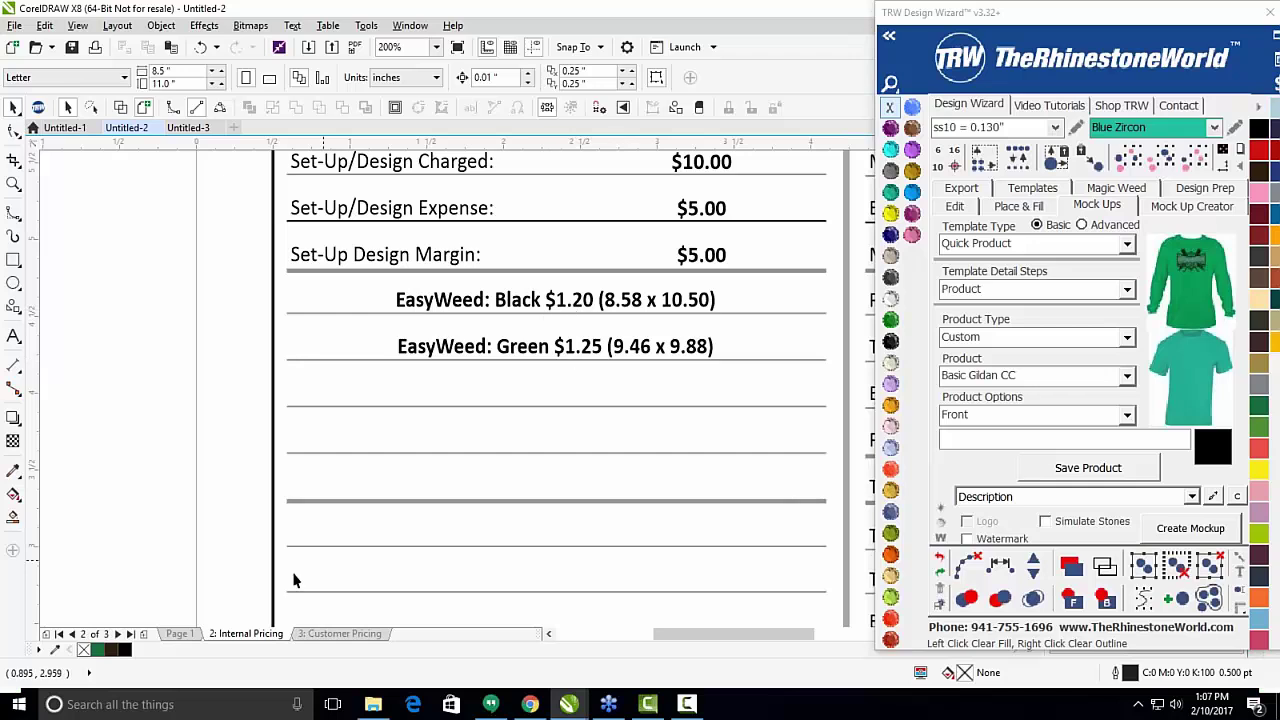
{"action": "left_click", "coordinate": [338, 633]}
{"action": "scroll", "coordinate": [551, 349], "scroll_direction": "up", "scroll_amount": 1}
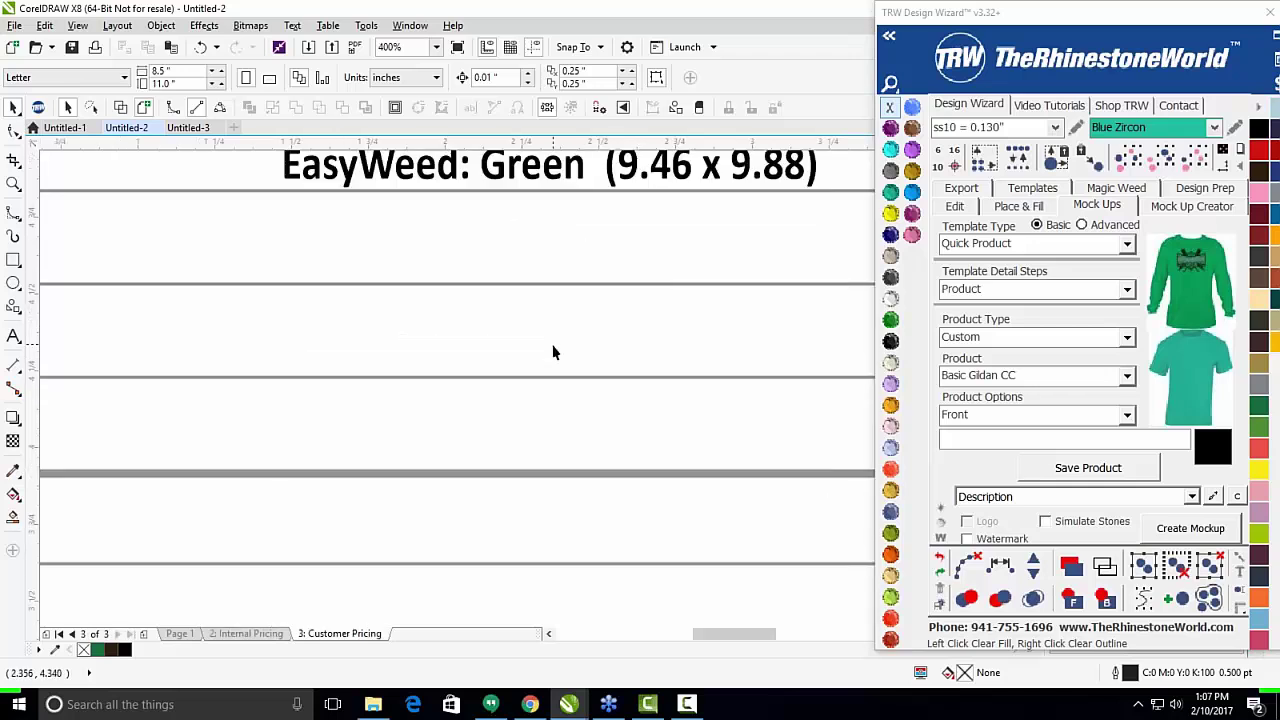
{"action": "scroll", "coordinate": [551, 349], "scroll_direction": "down", "scroll_amount": 1}
{"action": "scroll", "coordinate": [551, 360], "scroll_direction": "up", "scroll_amount": 2}
{"action": "scroll", "coordinate": [510, 312], "scroll_direction": "down", "scroll_amount": 1}
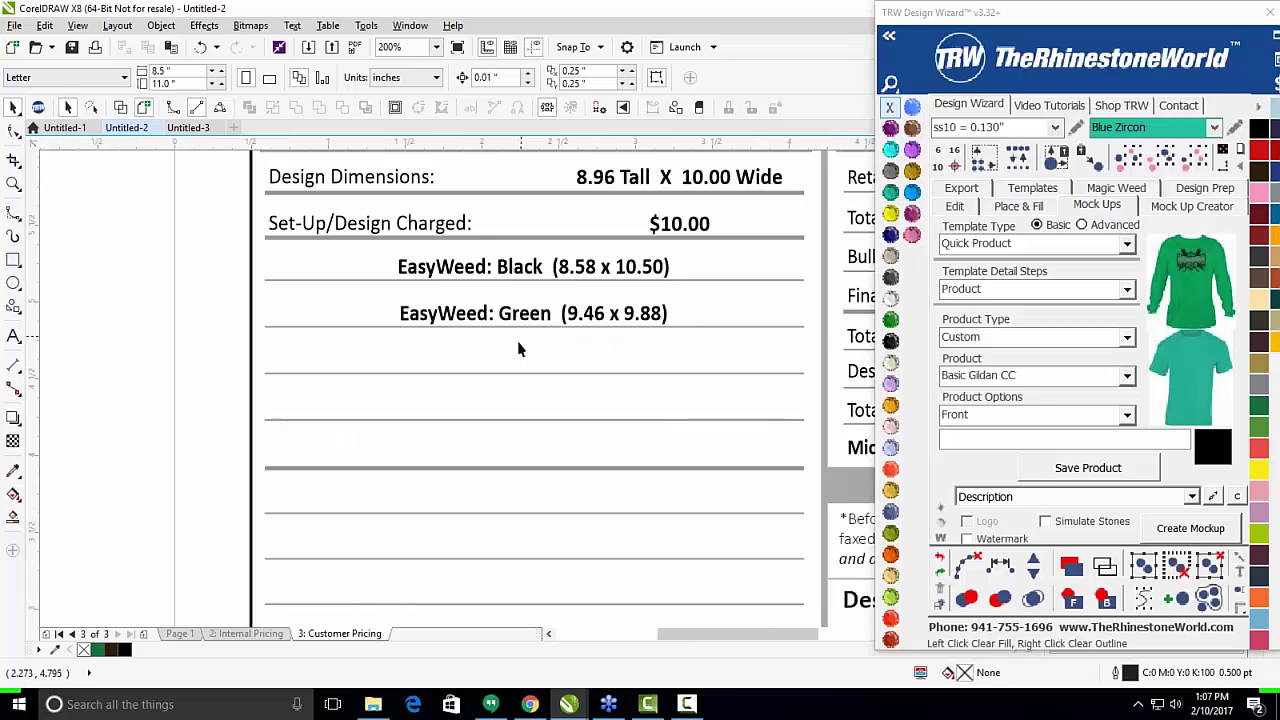
{"action": "left_click", "coordinate": [240, 633]}
{"action": "scroll", "coordinate": [279, 437], "scroll_direction": "down", "scroll_amount": 2}
{"action": "scroll", "coordinate": [409, 414], "scroll_direction": "up", "scroll_amount": 2}
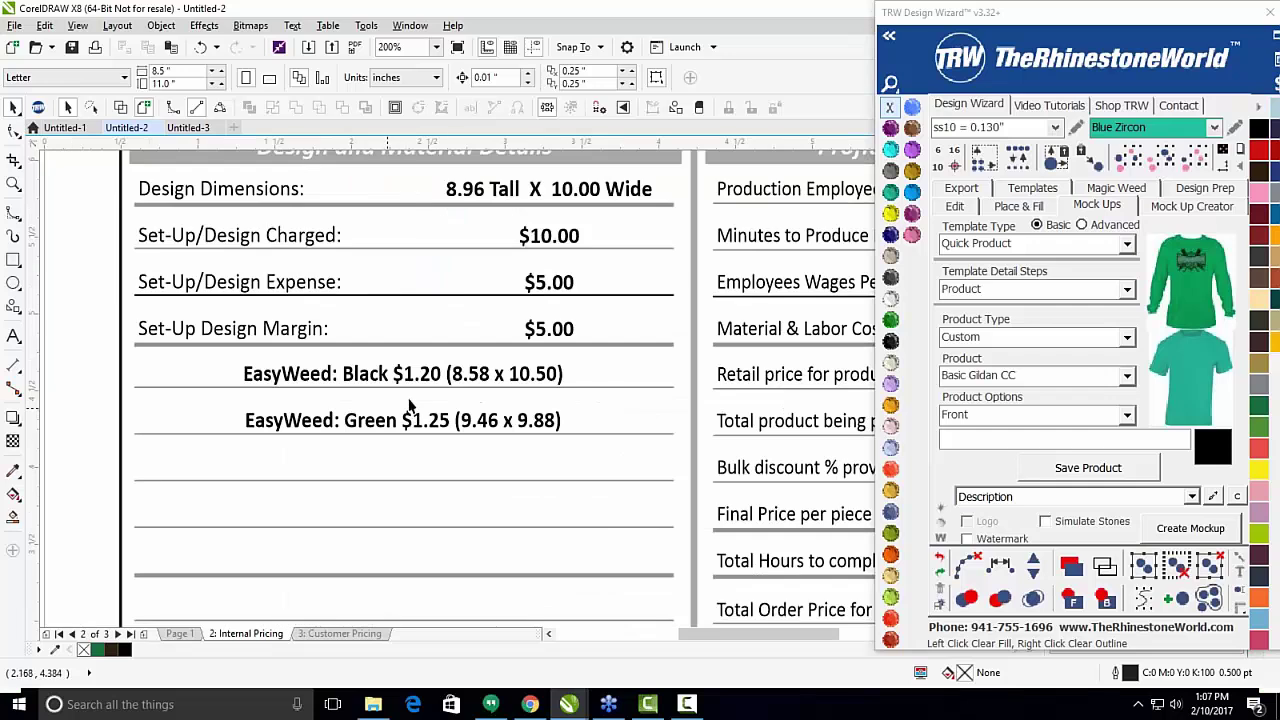
{"action": "scroll", "coordinate": [381, 401], "scroll_direction": "down", "scroll_amount": 4}
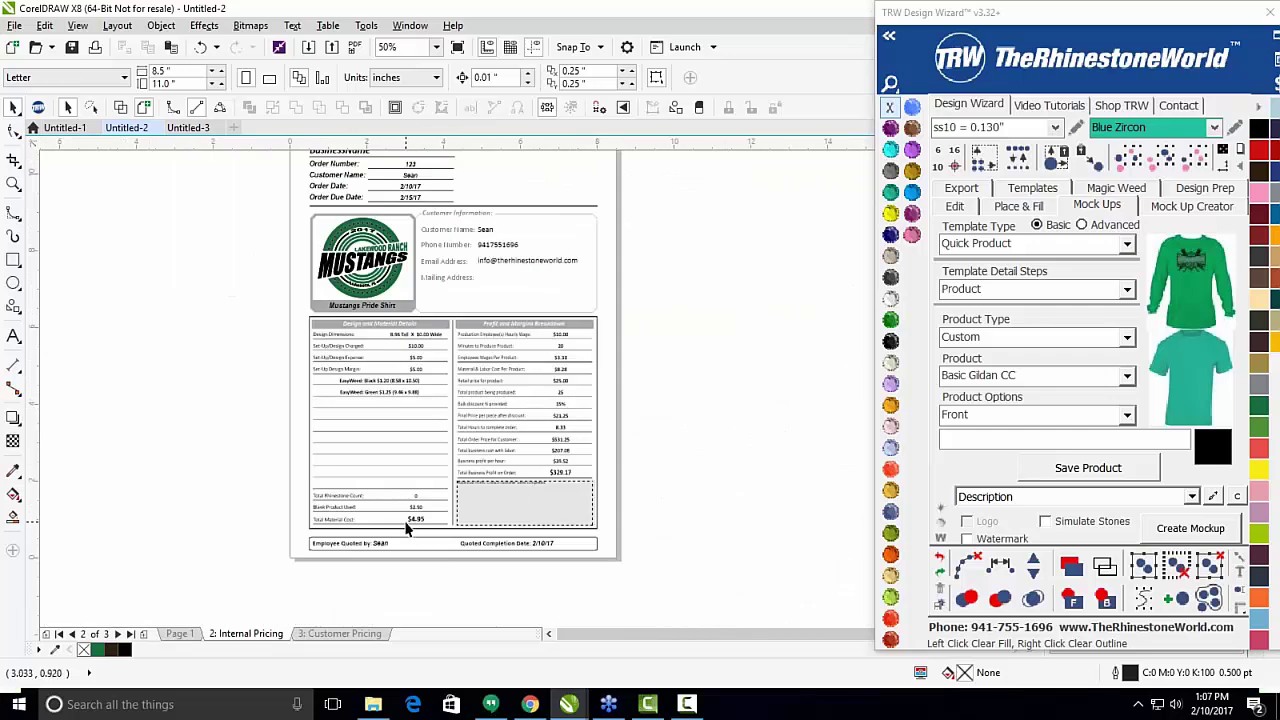
{"action": "scroll", "coordinate": [405, 517], "scroll_direction": "up", "scroll_amount": 2}
{"action": "scroll", "coordinate": [405, 500], "scroll_direction": "down", "scroll_amount": 2}
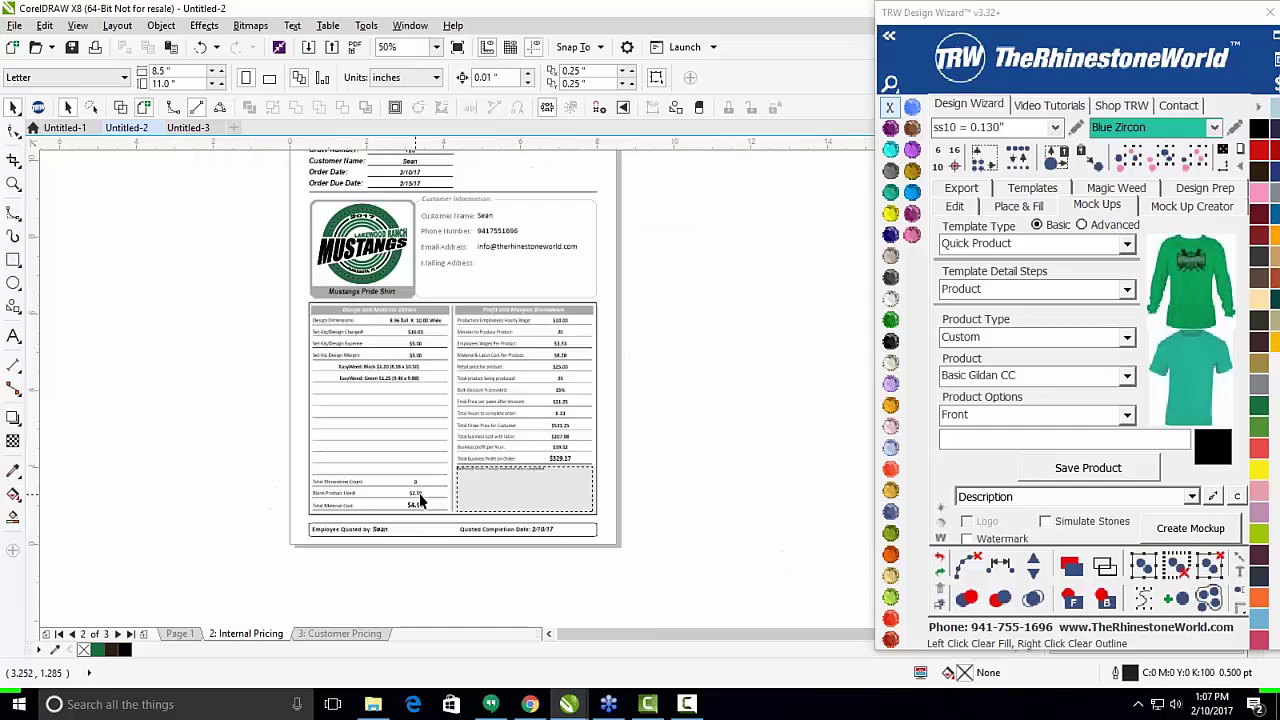
{"action": "scroll", "coordinate": [468, 370], "scroll_direction": "up", "scroll_amount": 2}
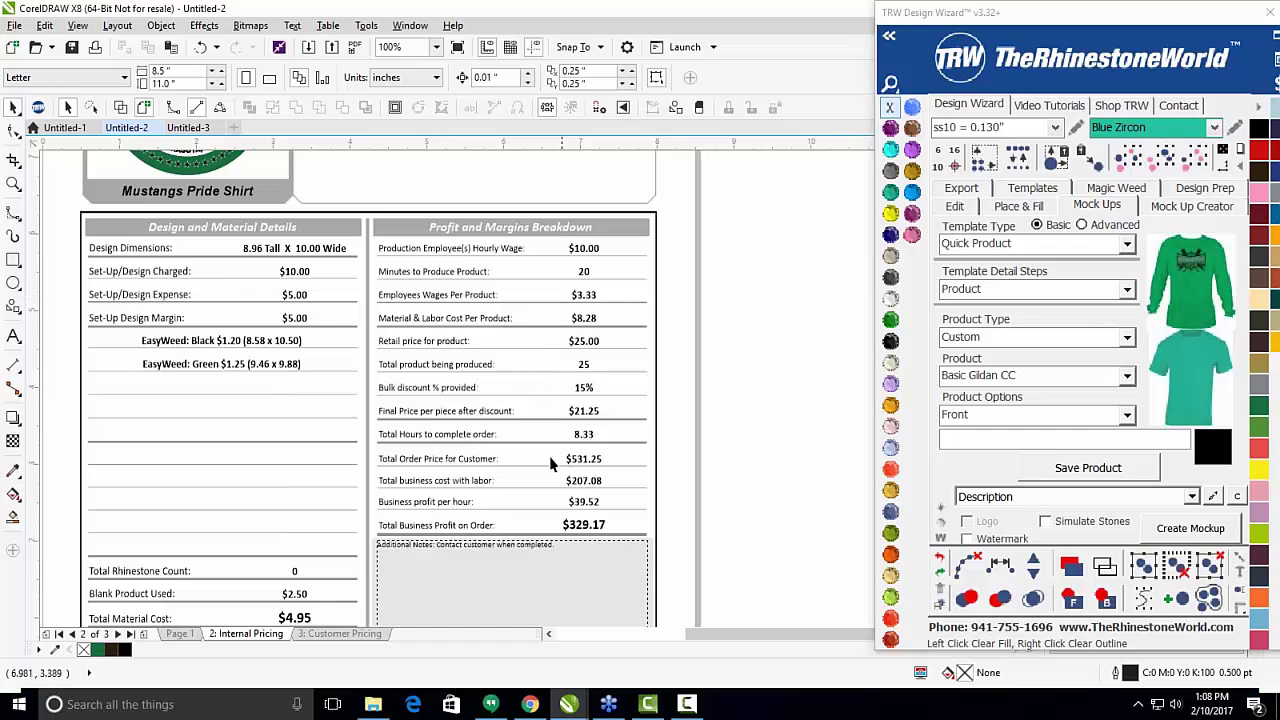
{"action": "scroll", "coordinate": [572, 418], "scroll_direction": "down", "scroll_amount": 1}
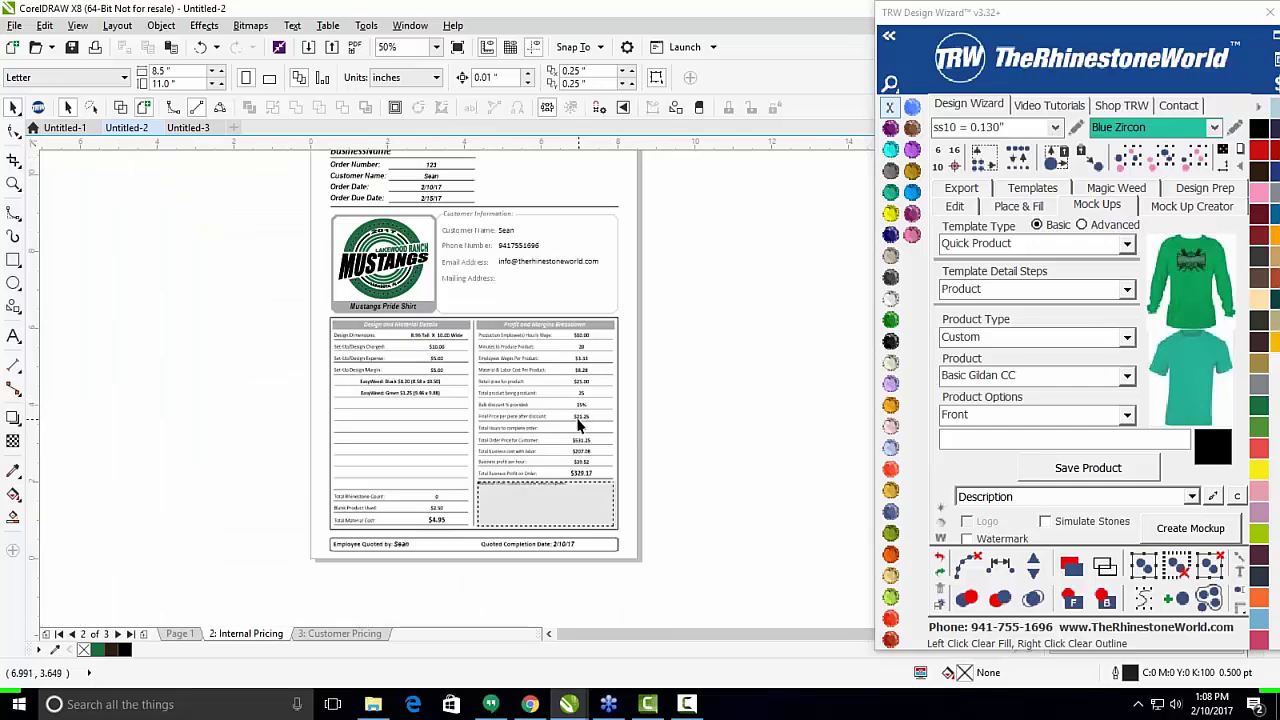
{"action": "scroll", "coordinate": [574, 401], "scroll_direction": "down", "scroll_amount": 1}
{"action": "scroll", "coordinate": [571, 372], "scroll_direction": "up", "scroll_amount": 1}
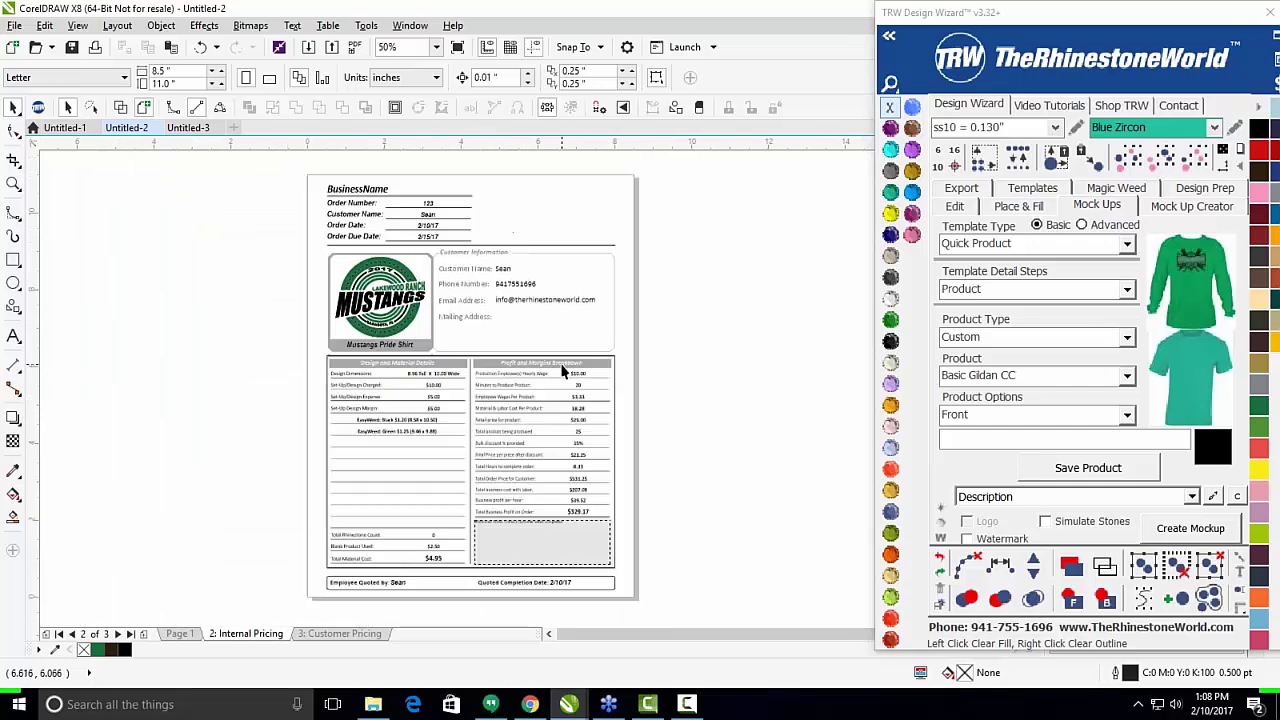
Shift the TRW wizard further left and open its Mock Up Creator section.
{"action": "left_click_drag", "start_coordinate": [1060, 10], "coordinate": [904, 15]}
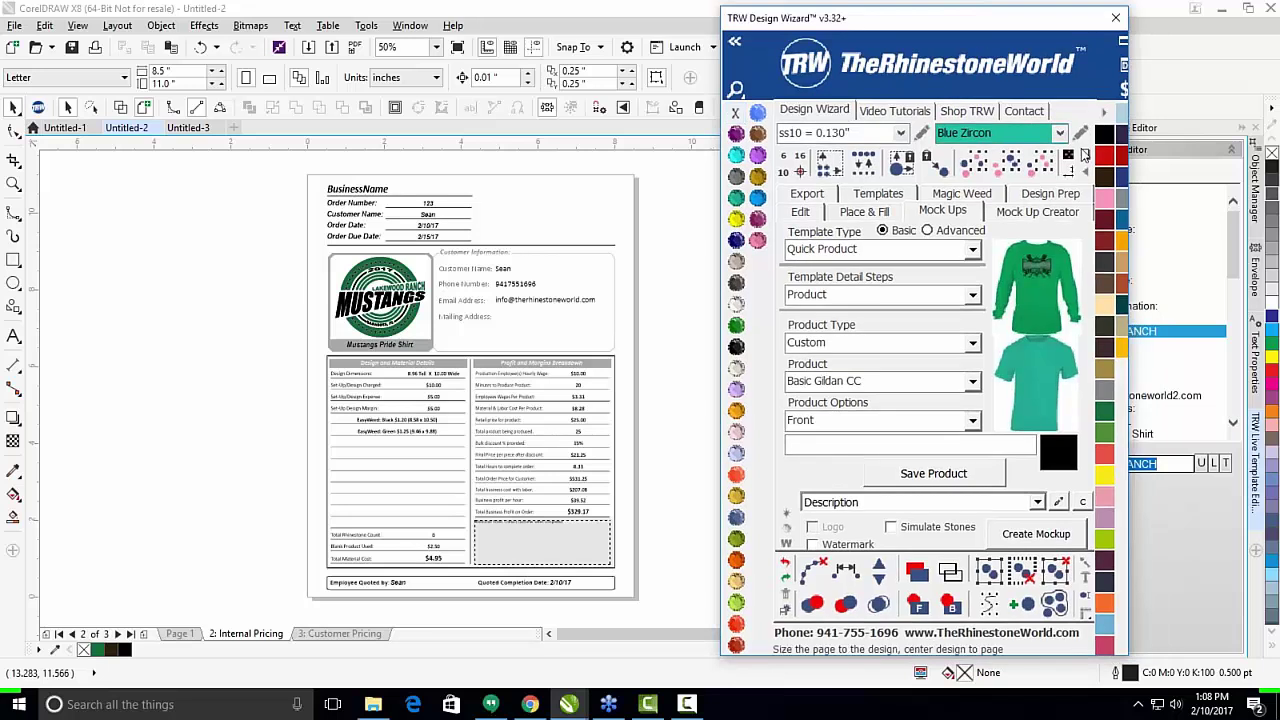
{"action": "scroll", "coordinate": [454, 259], "scroll_direction": "down", "scroll_amount": 1}
{"action": "scroll", "coordinate": [488, 322], "scroll_direction": "up", "scroll_amount": 1}
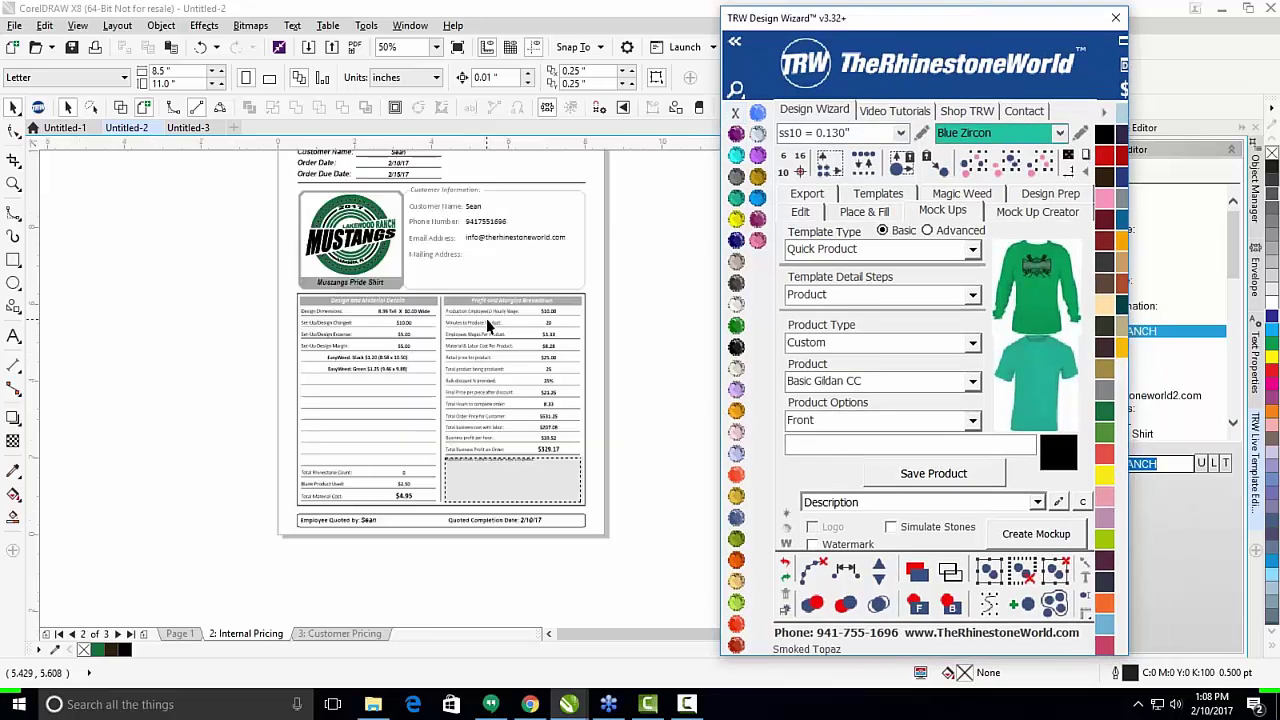
{"action": "left_click", "coordinate": [1064, 213]}
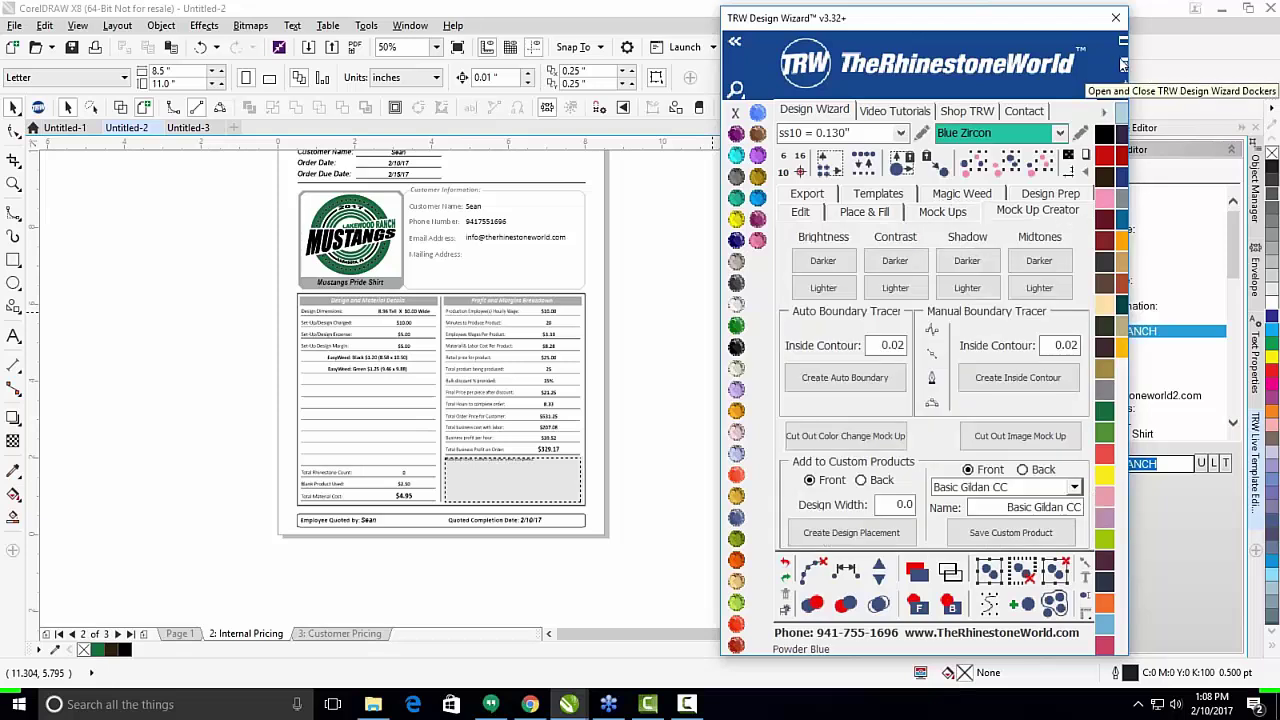
{"action": "scroll", "coordinate": [521, 297], "scroll_direction": "down", "scroll_amount": 1}
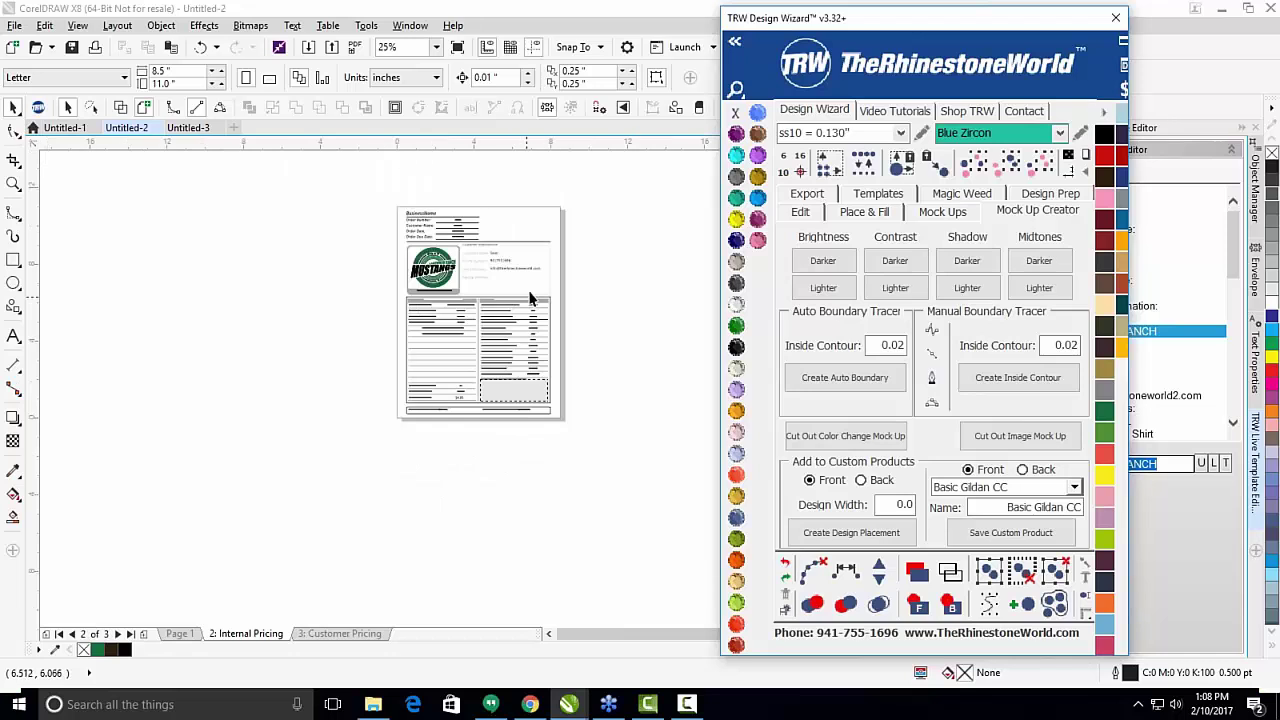
{"action": "scroll", "coordinate": [540, 235], "scroll_direction": "up", "scroll_amount": 1}
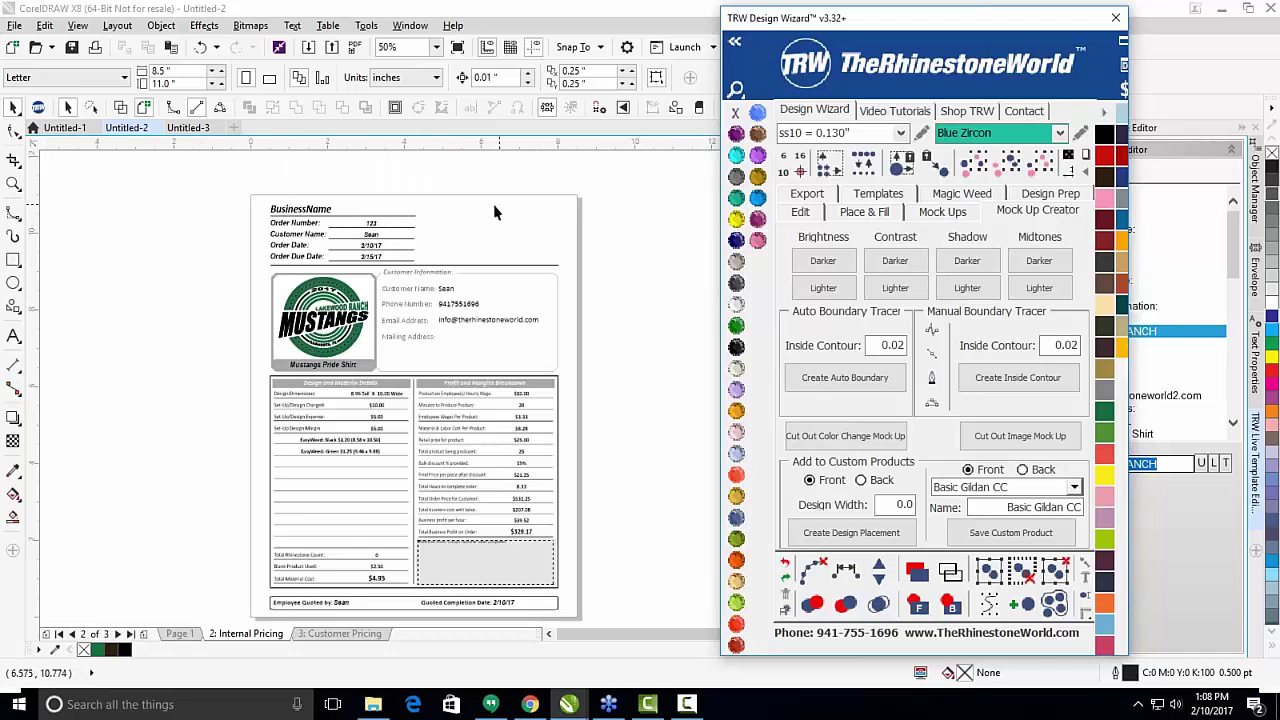
{"action": "scroll", "coordinate": [461, 233], "scroll_direction": "down", "scroll_amount": 1}
{"action": "scroll", "coordinate": [461, 233], "scroll_direction": "up", "scroll_amount": 1}
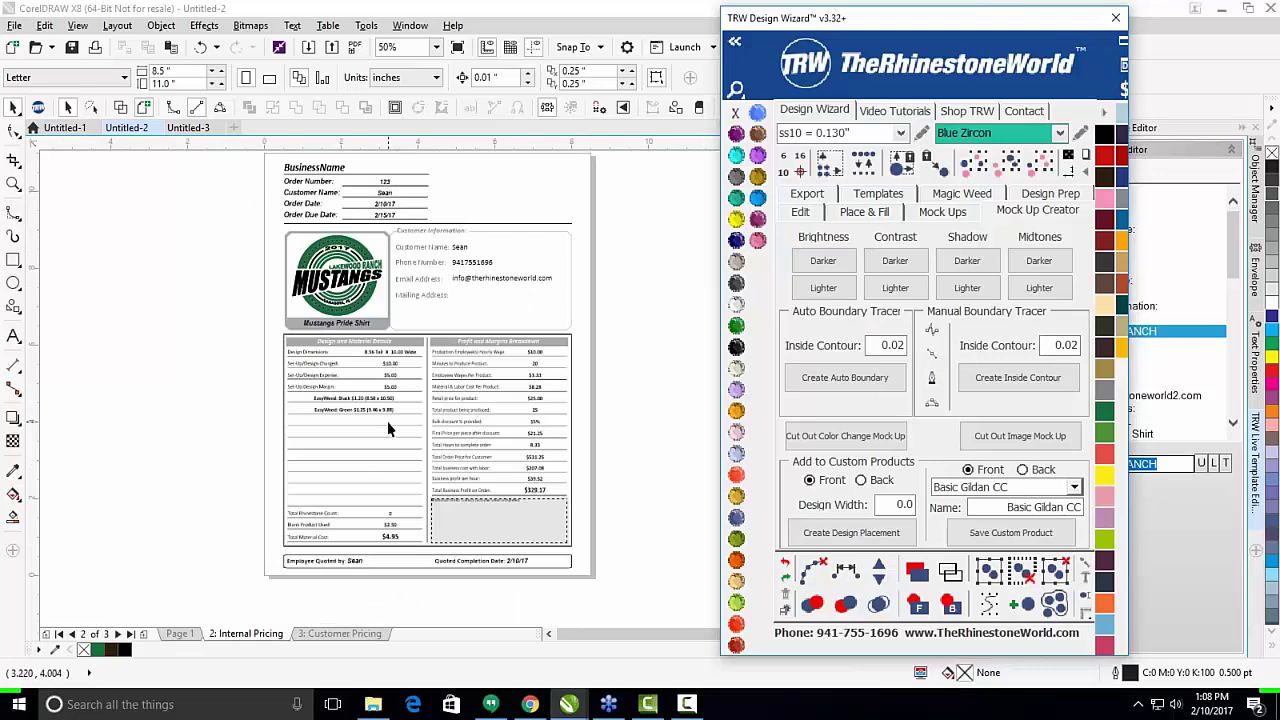
{"action": "scroll", "coordinate": [478, 405], "scroll_direction": "down", "scroll_amount": 1}
{"action": "scroll", "coordinate": [486, 395], "scroll_direction": "up", "scroll_amount": 1}
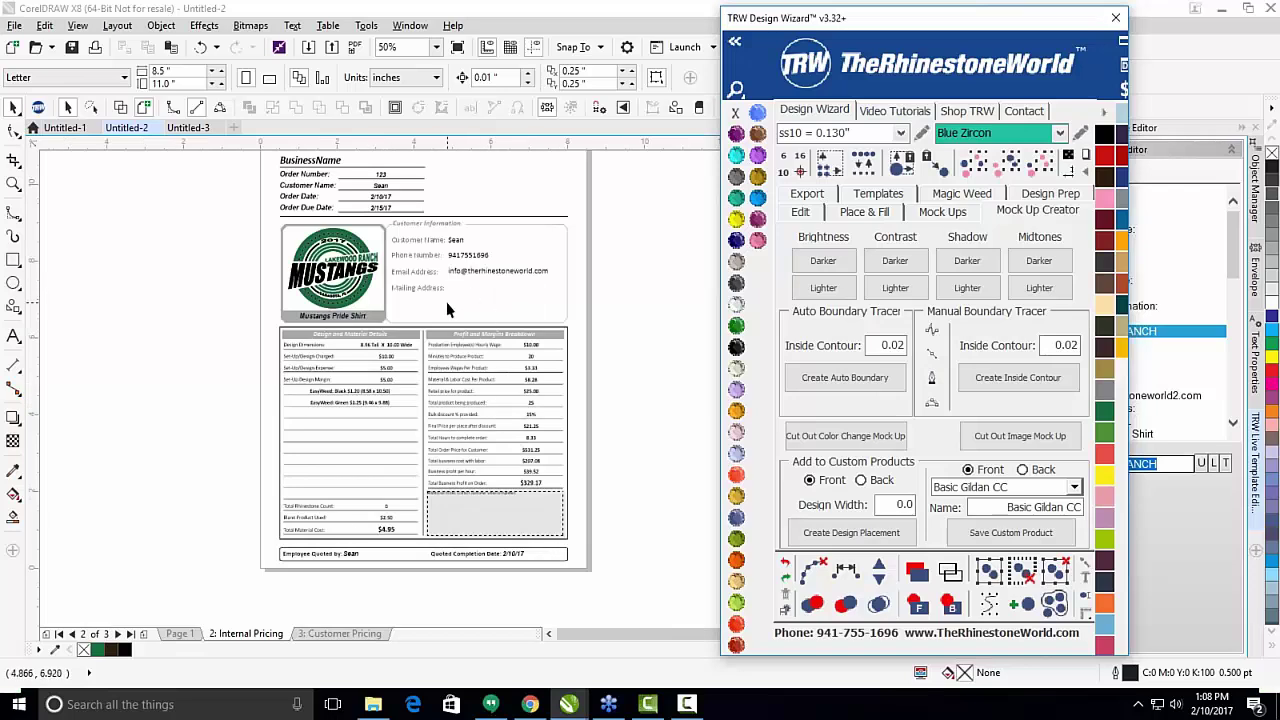
Re-price the Mustangs logo on Page 1 with a 0.00 design fee, including a Customer pricing page.
{"action": "left_click", "coordinate": [180, 633]}
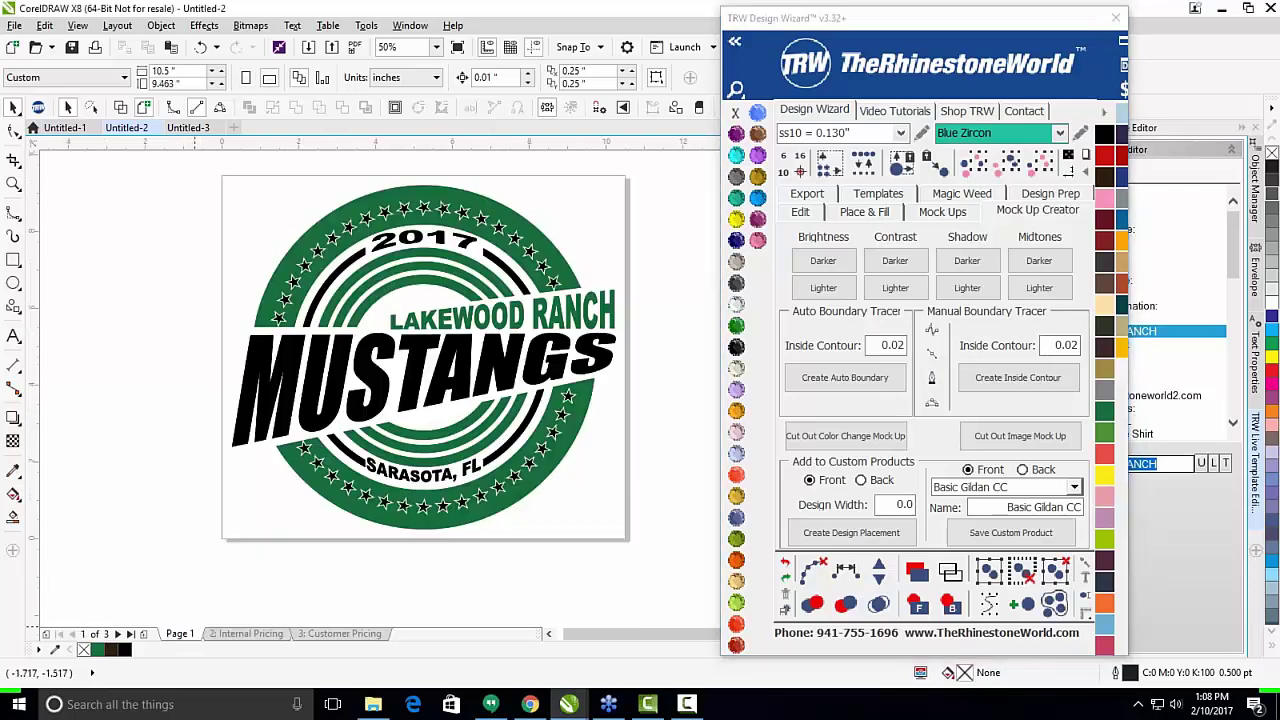
{"action": "scroll", "coordinate": [449, 330], "scroll_direction": "down", "scroll_amount": 1}
{"action": "left_click_drag", "start_coordinate": [286, 251], "coordinate": [587, 493]}
{"action": "left_click", "coordinate": [1123, 88]}
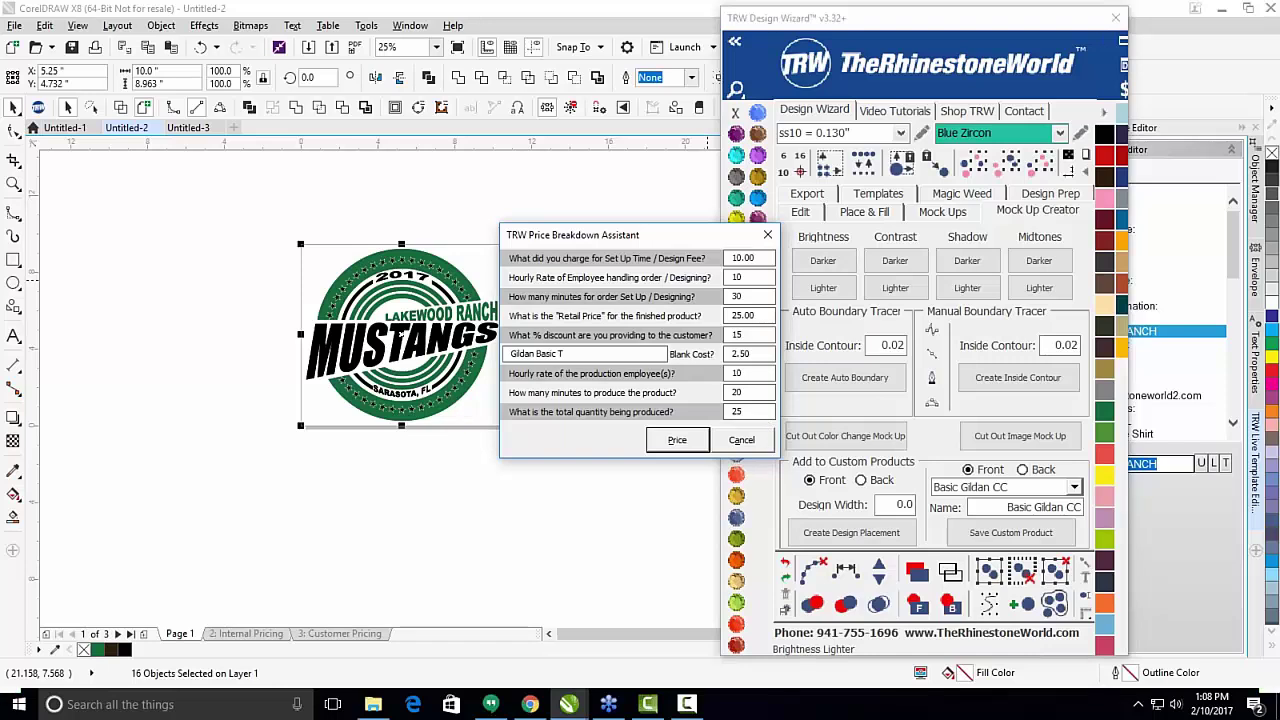
{"action": "left_click", "coordinate": [670, 256]}
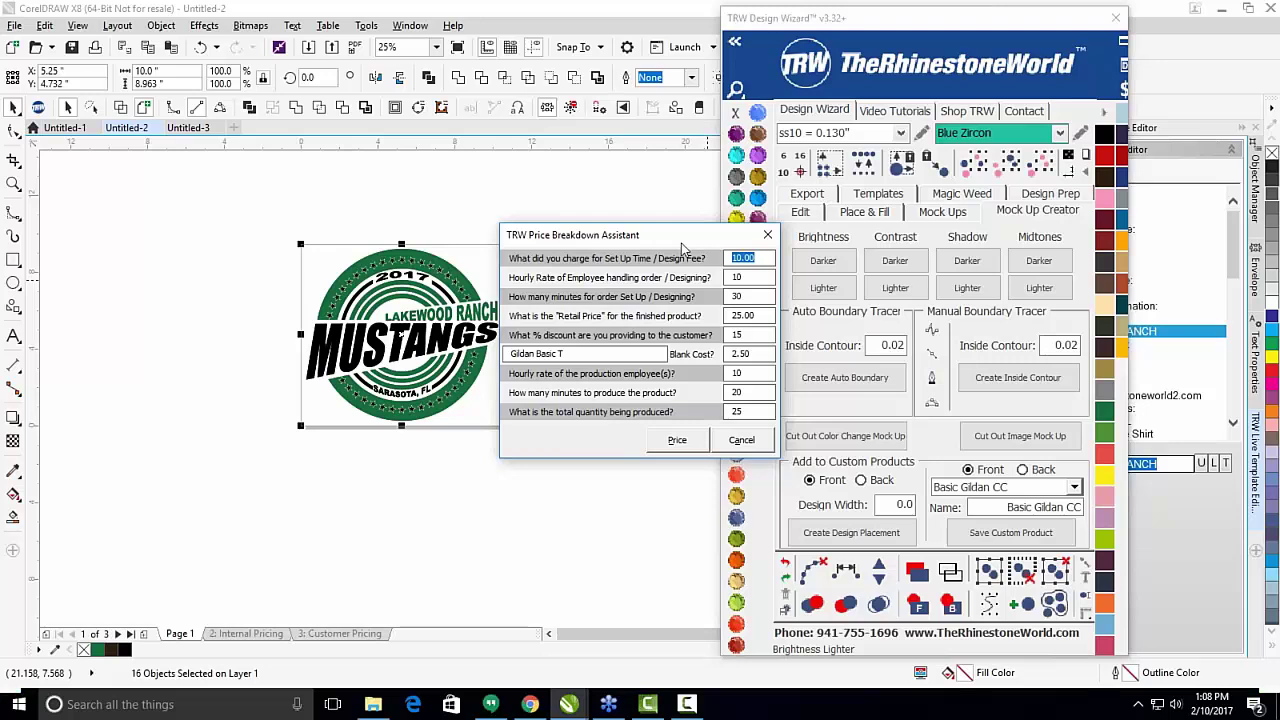
{"action": "type", "text": "0.00"}
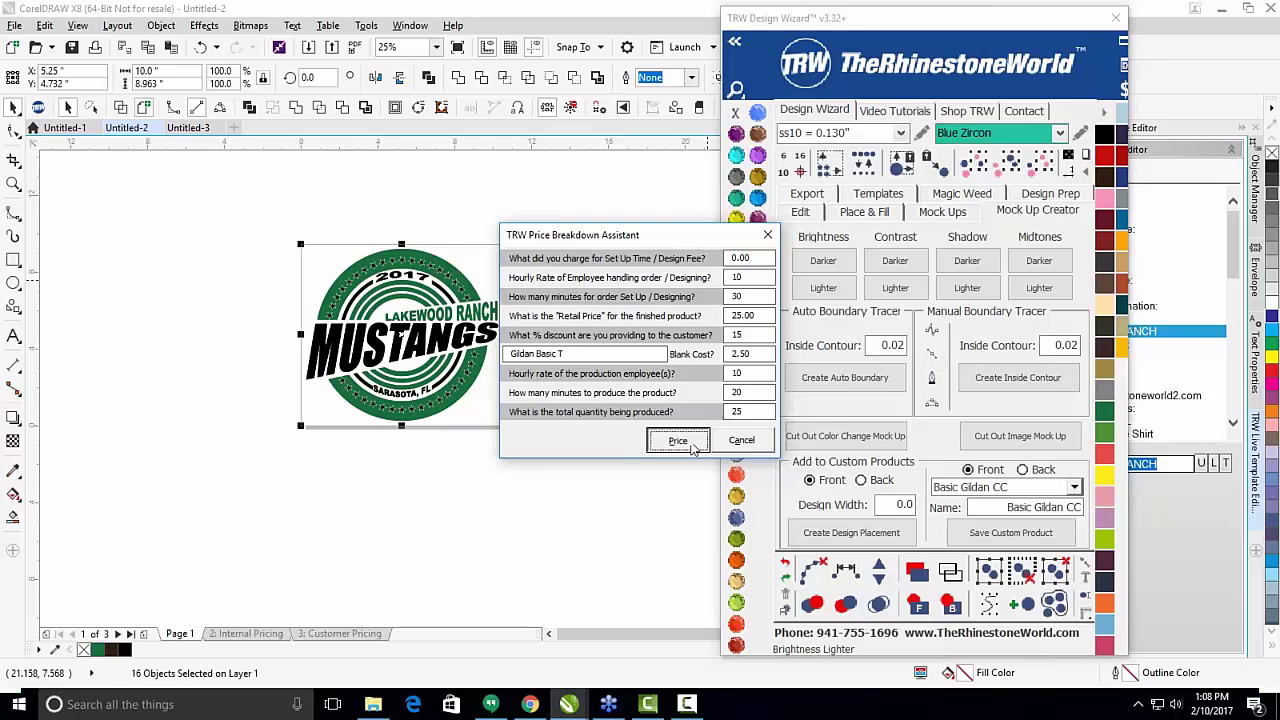
{"action": "left_click", "coordinate": [678, 440]}
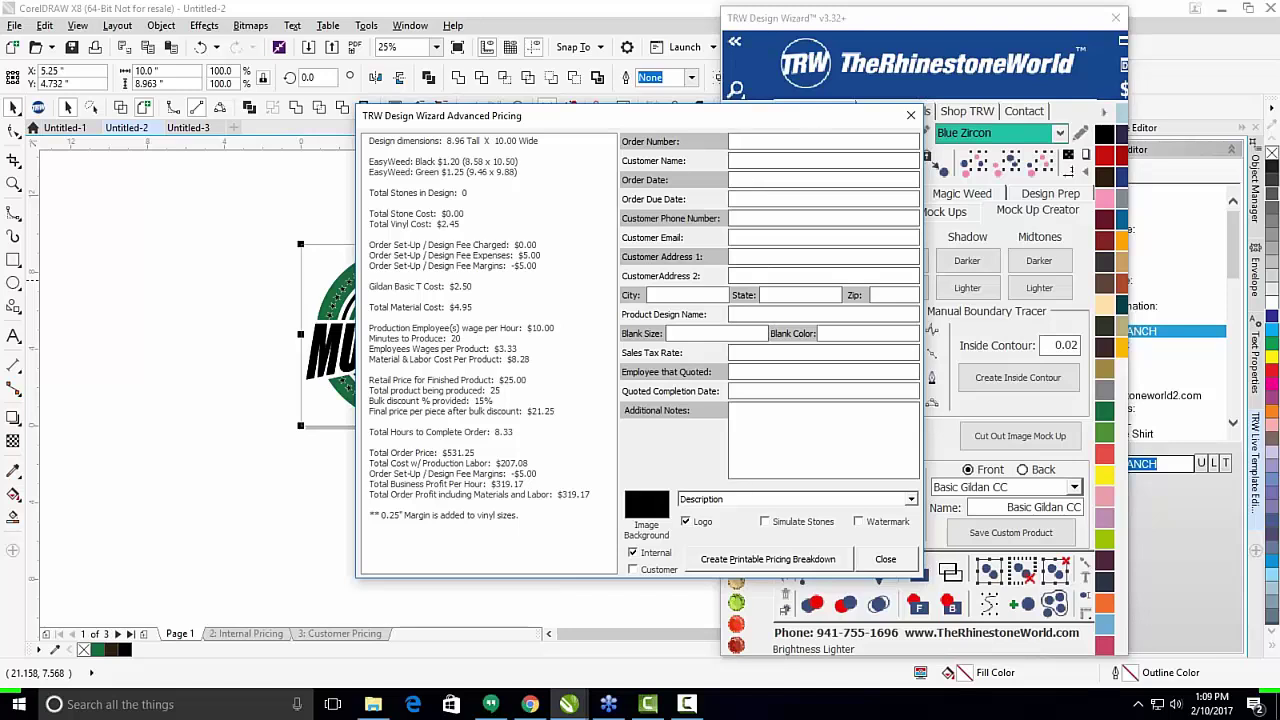
{"action": "left_click", "coordinate": [632, 569]}
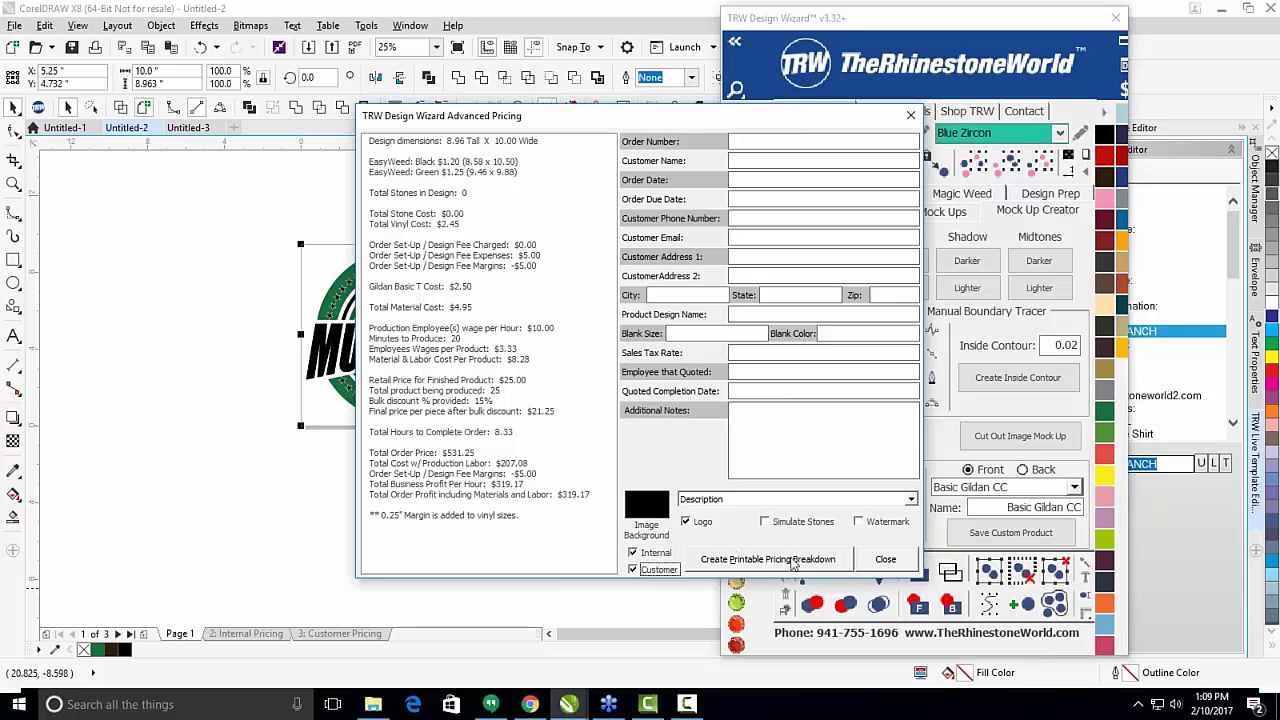
Close the pricing results, deselect the logo, and switch through Untitled-3 to Untitled-1.
{"action": "left_click", "coordinate": [910, 118]}
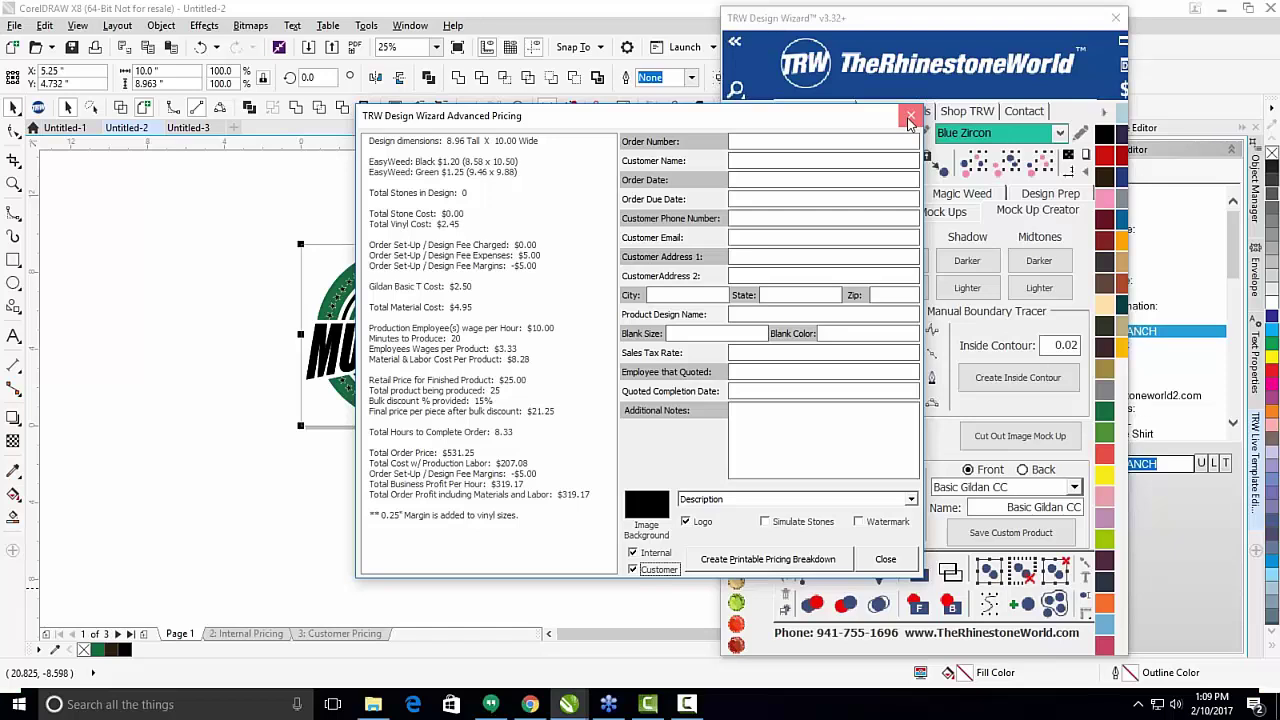
{"action": "left_click", "coordinate": [225, 332]}
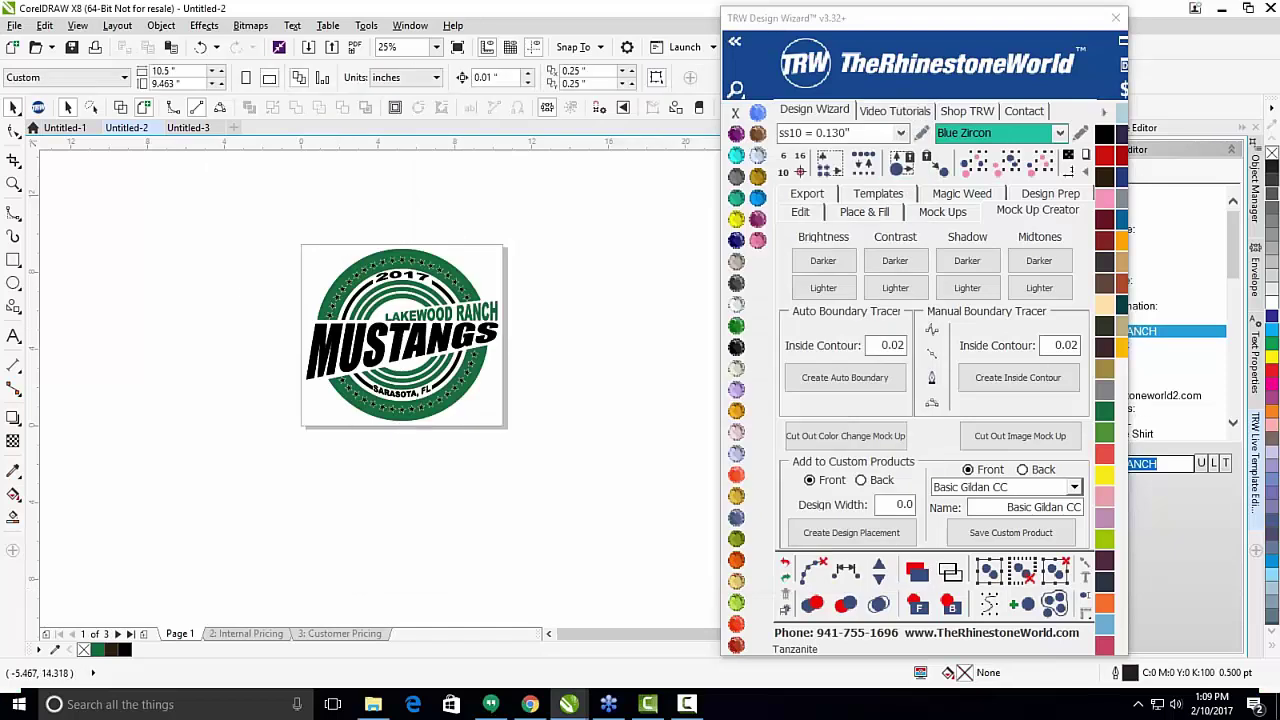
{"action": "left_click", "coordinate": [187, 129]}
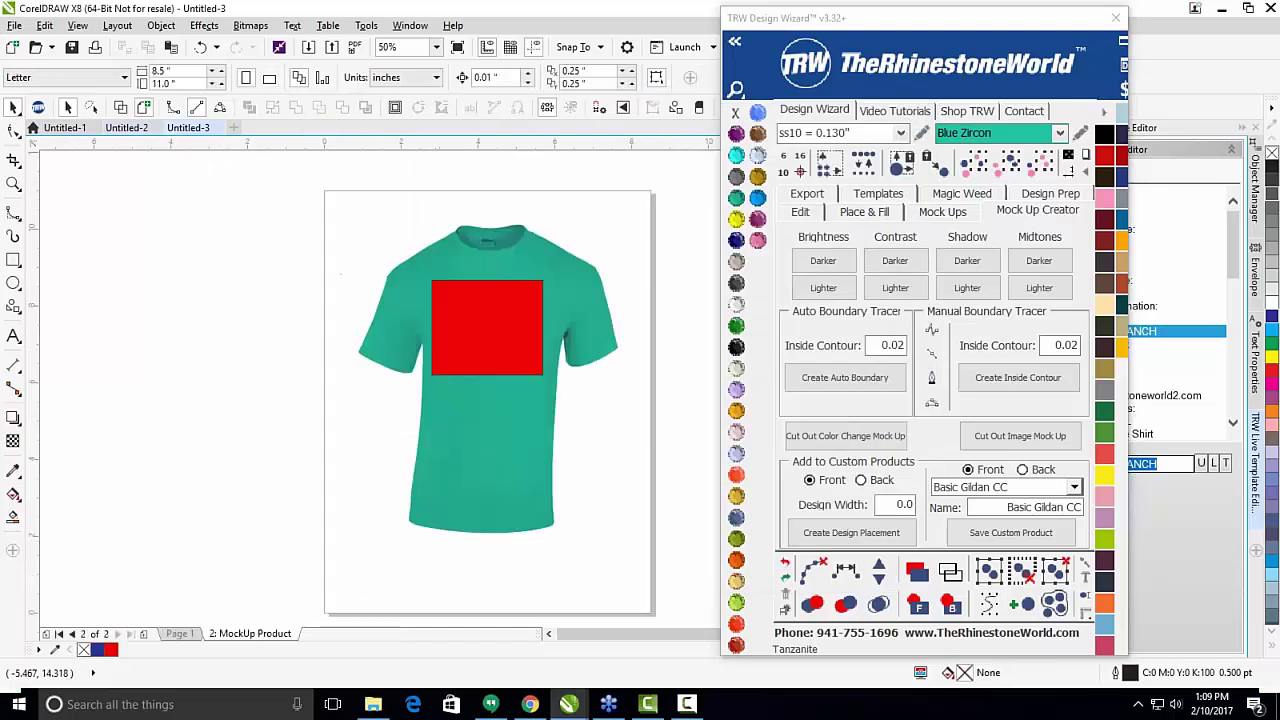
{"action": "left_click", "coordinate": [68, 128]}
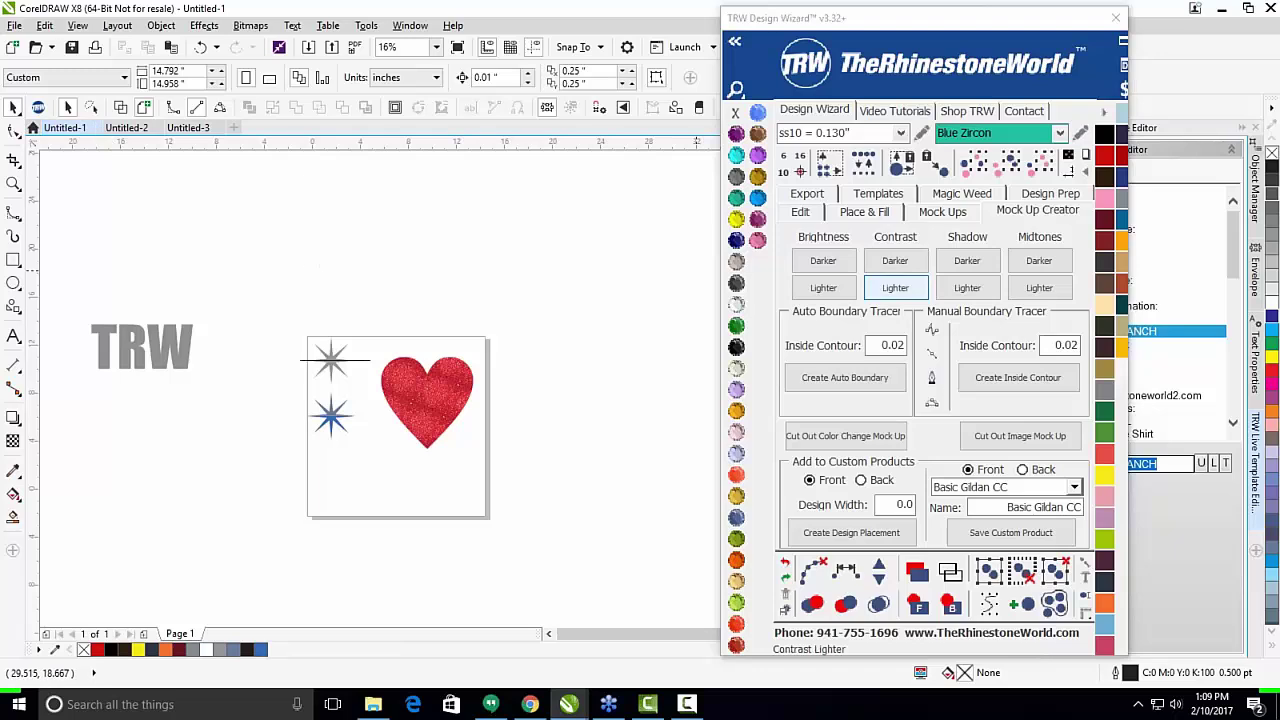